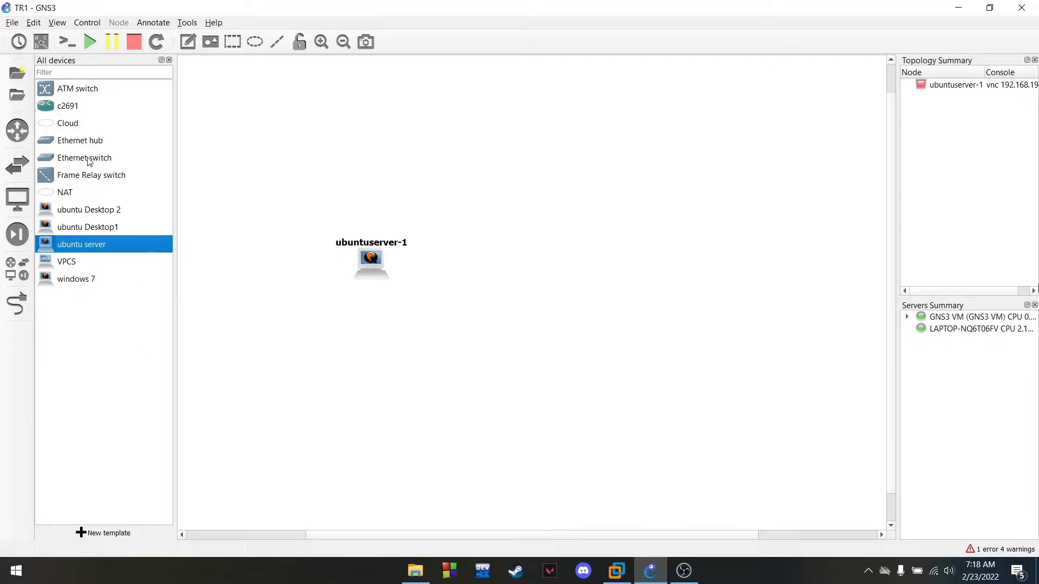
# Add two c2691 routers and an Ethernet switch hosted on the GNS3 VM
pyautogui.moveTo(75, 110); pyautogui.dragTo(452, 196)
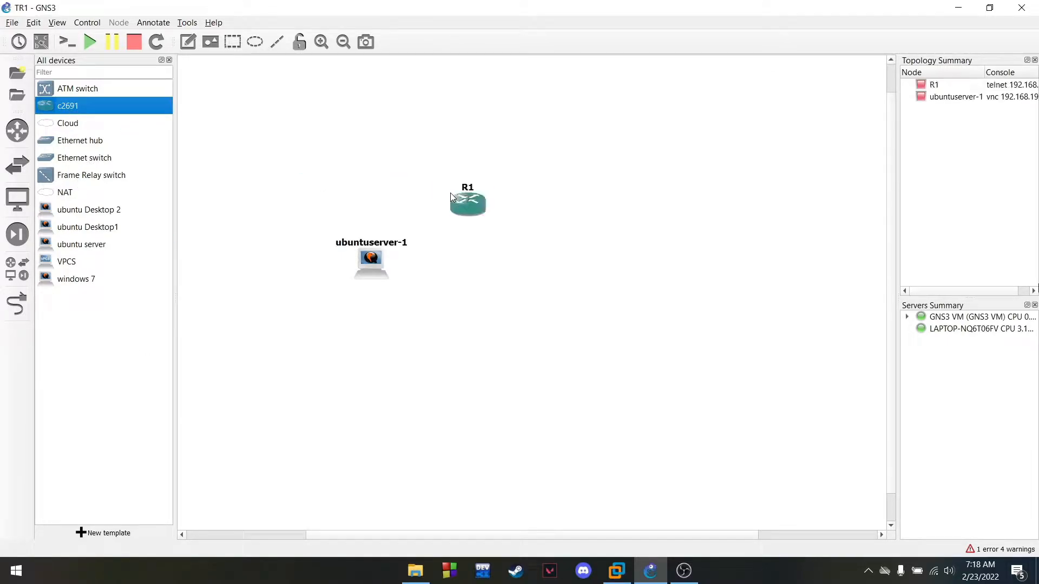
pyautogui.moveTo(81, 108); pyautogui.dragTo(620, 219)
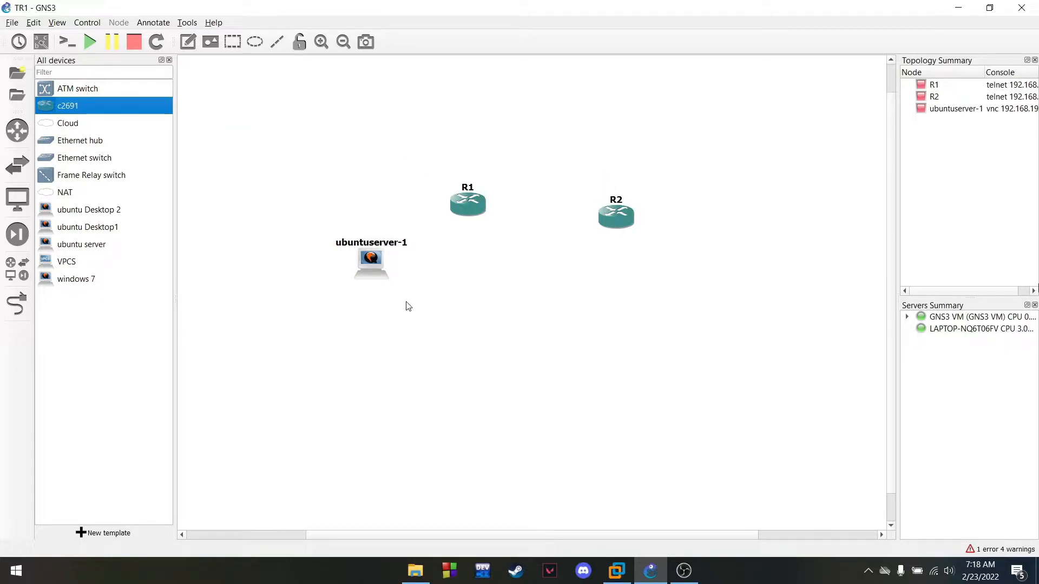
pyautogui.moveTo(84, 161); pyautogui.dragTo(618, 267)
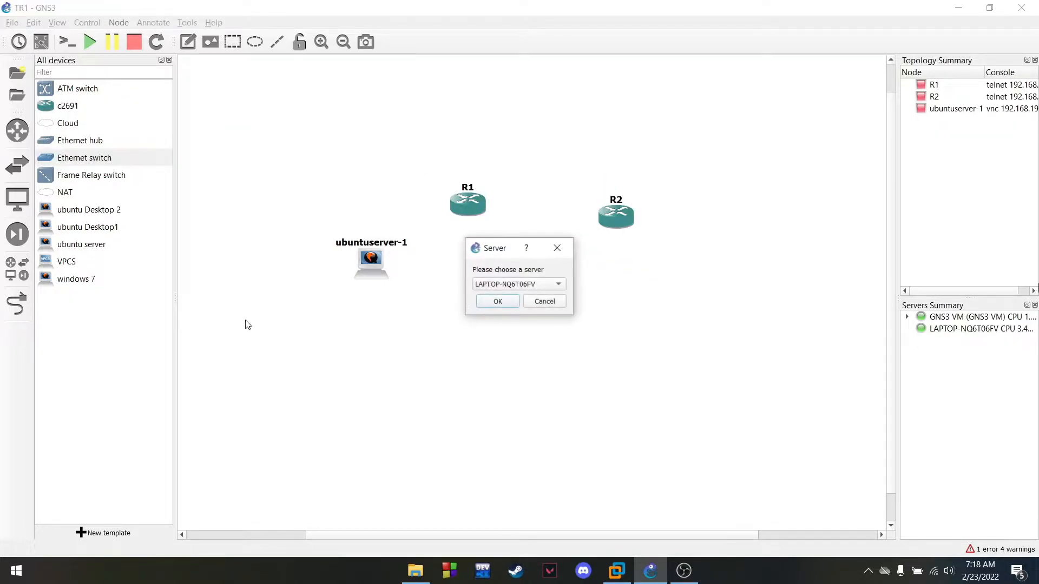
pyautogui.click(525, 288)
pyautogui.click(524, 299)
pyautogui.click(505, 303)
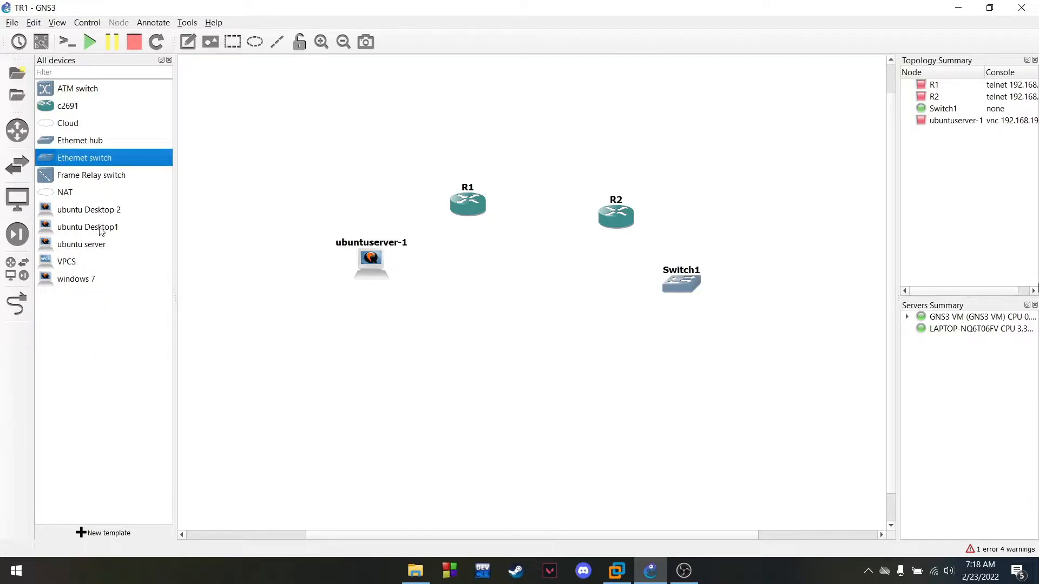
# Add the ubuntu Desktop1, ubuntu Desktop 2 and Windows 7 machines side by side
pyautogui.moveTo(99, 228); pyautogui.dragTo(596, 343)
pyautogui.moveTo(85, 217); pyautogui.dragTo(728, 360)
pyautogui.moveTo(643, 352); pyautogui.dragTo(586, 360)
pyautogui.moveTo(759, 377); pyautogui.dragTo(679, 367)
pyautogui.moveTo(93, 280); pyautogui.dragTo(760, 363)
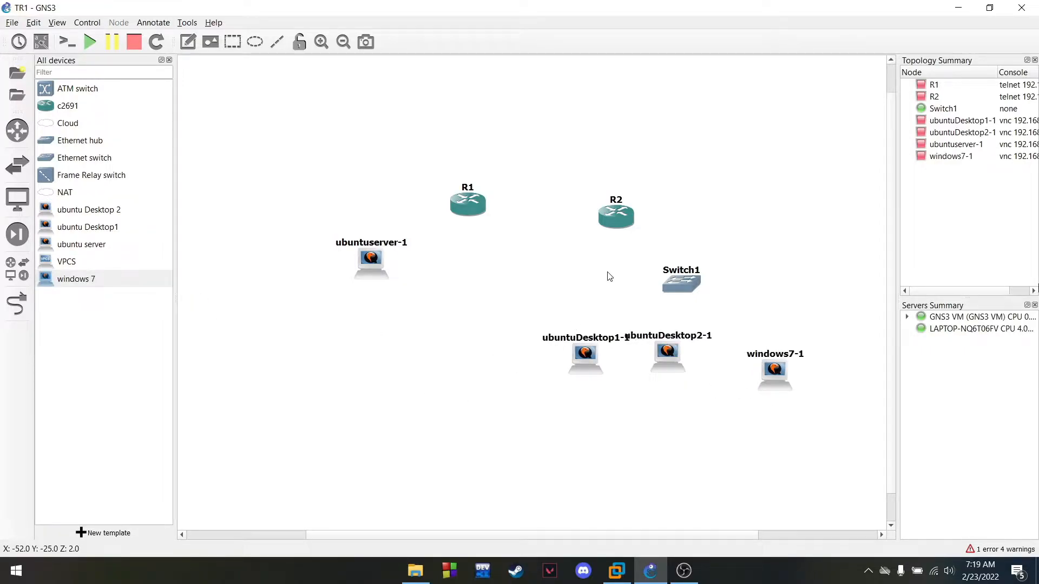
# Rearrange ubuntuserver-1, R1, R2, Switch1 and the desktops into a tidy layout
pyautogui.moveTo(372, 260); pyautogui.dragTo(355, 320)
pyautogui.moveTo(483, 212)
pyautogui.mouseDown()
pyautogui.moveTo(464, 226)
pyautogui.moveTo(487, 221)
pyautogui.mouseUp()
pyautogui.moveTo(603, 217); pyautogui.dragTo(577, 216)
pyautogui.moveTo(674, 285); pyautogui.dragTo(635, 295)
pyautogui.moveTo(577, 362); pyautogui.dragTo(562, 381)
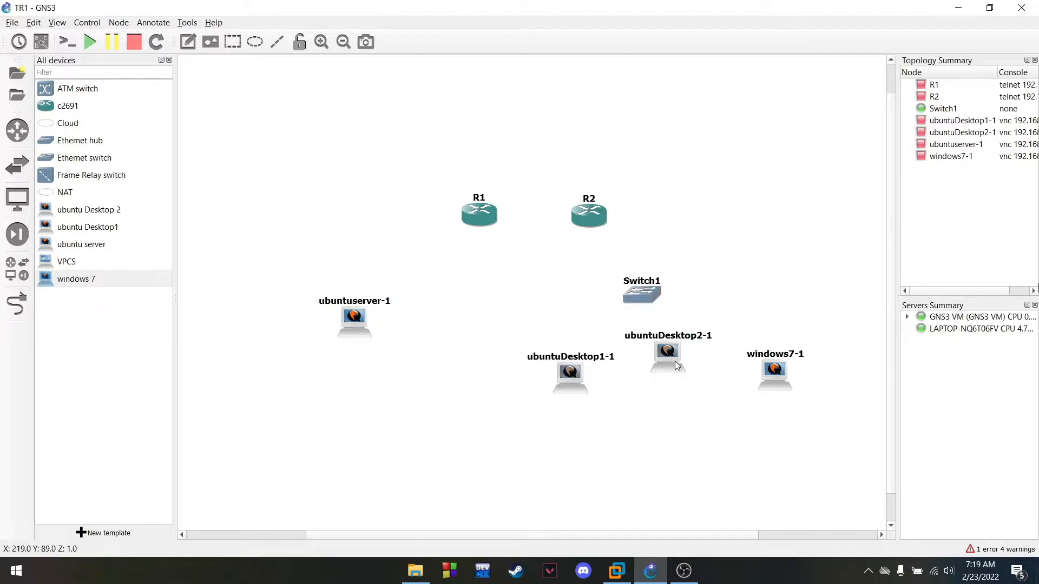
pyautogui.moveTo(660, 352); pyautogui.dragTo(666, 383)
pyautogui.click(409, 409)
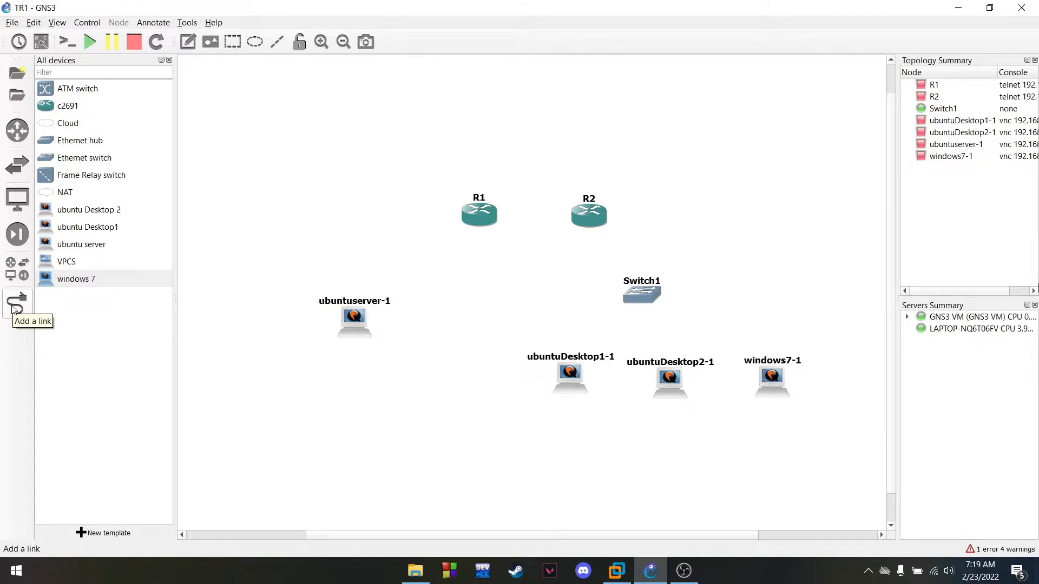
pyautogui.moveTo(512, 215)
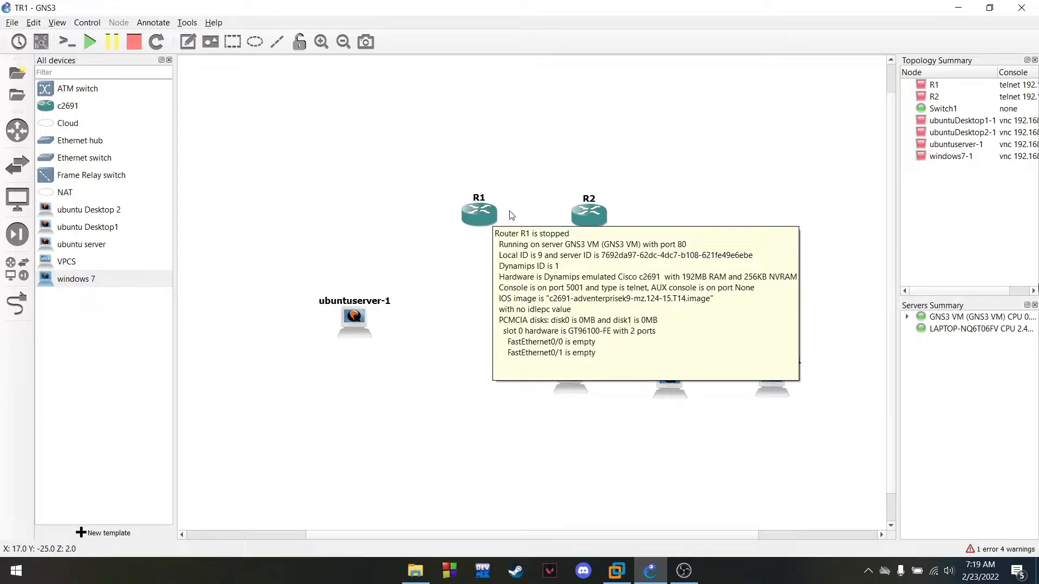
# Put a WIC-1T card in R1's wic 0 slot and apply
pyautogui.rightClick(475, 209)
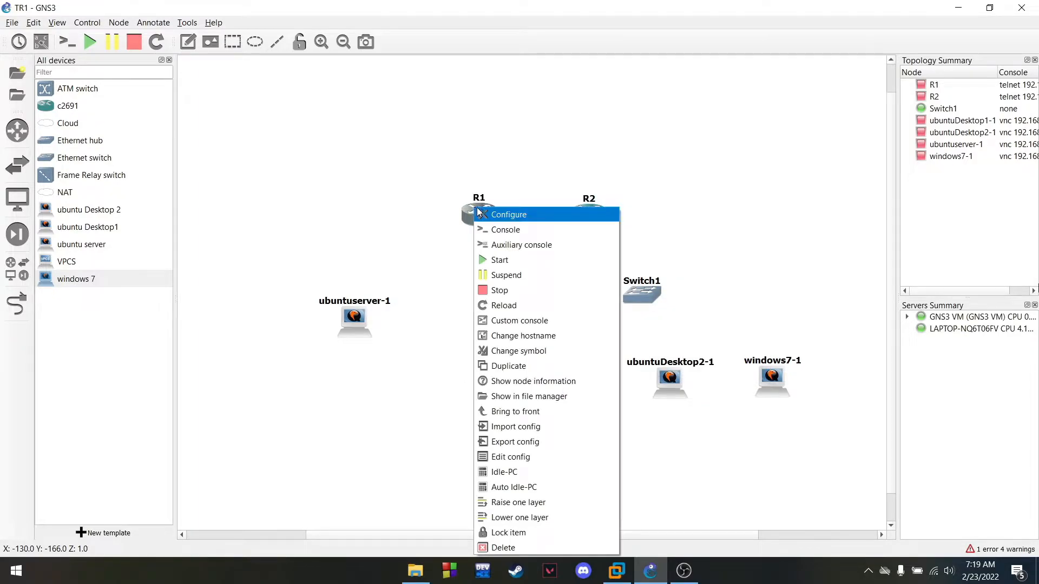
pyautogui.click(484, 215)
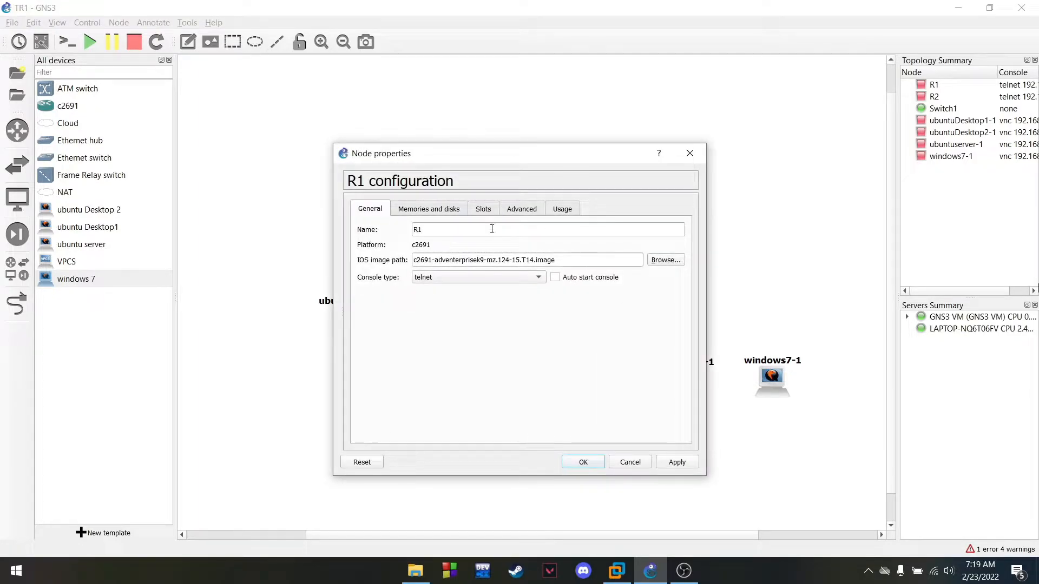
pyautogui.click(487, 211)
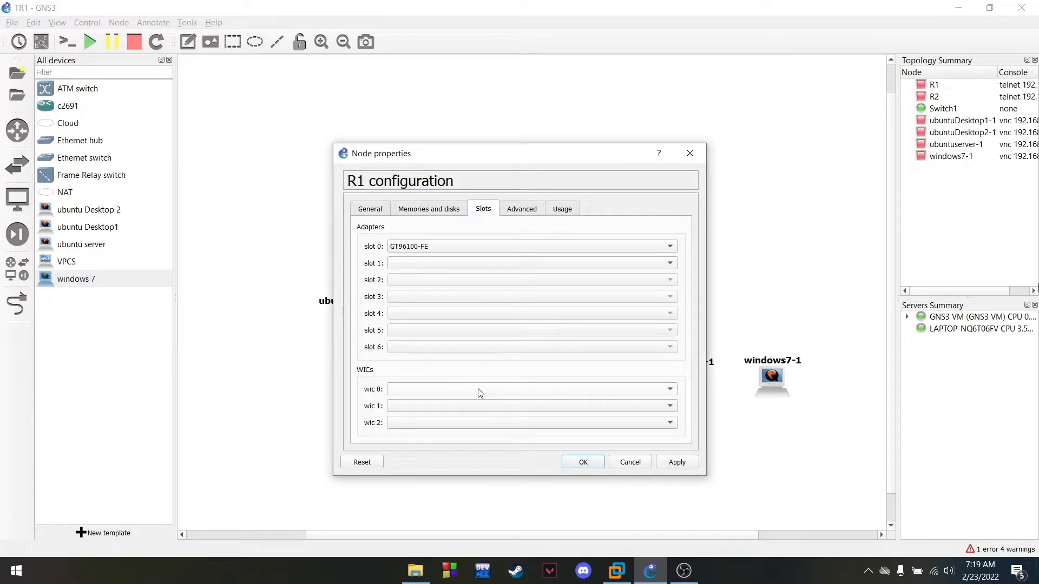
pyautogui.click(497, 397)
pyautogui.click(508, 408)
pyautogui.click(578, 467)
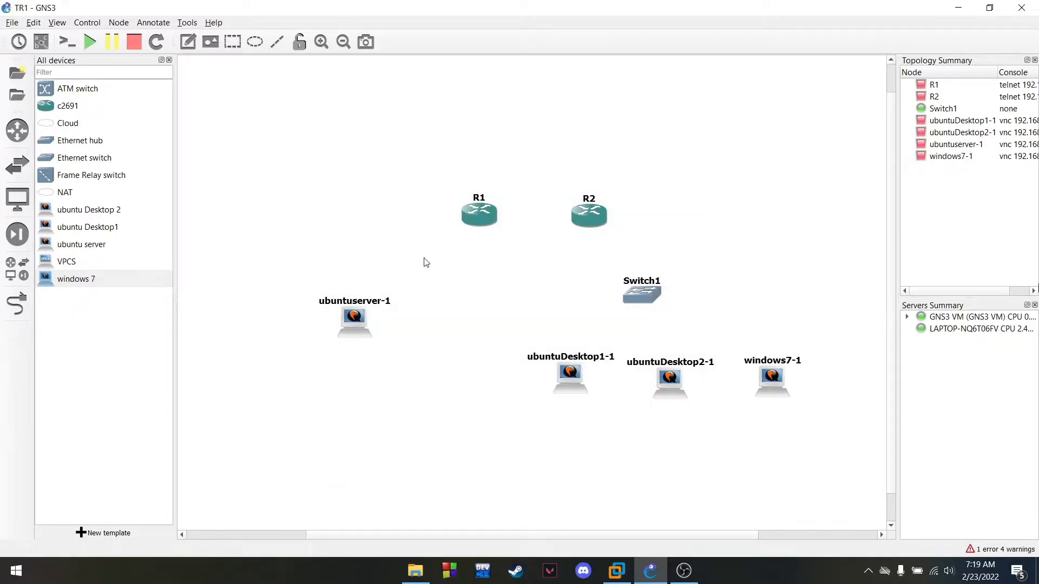
# Put a WIC-1T card in R2's wic 0 slot and apply
pyautogui.rightClick(598, 215)
pyautogui.click(622, 220)
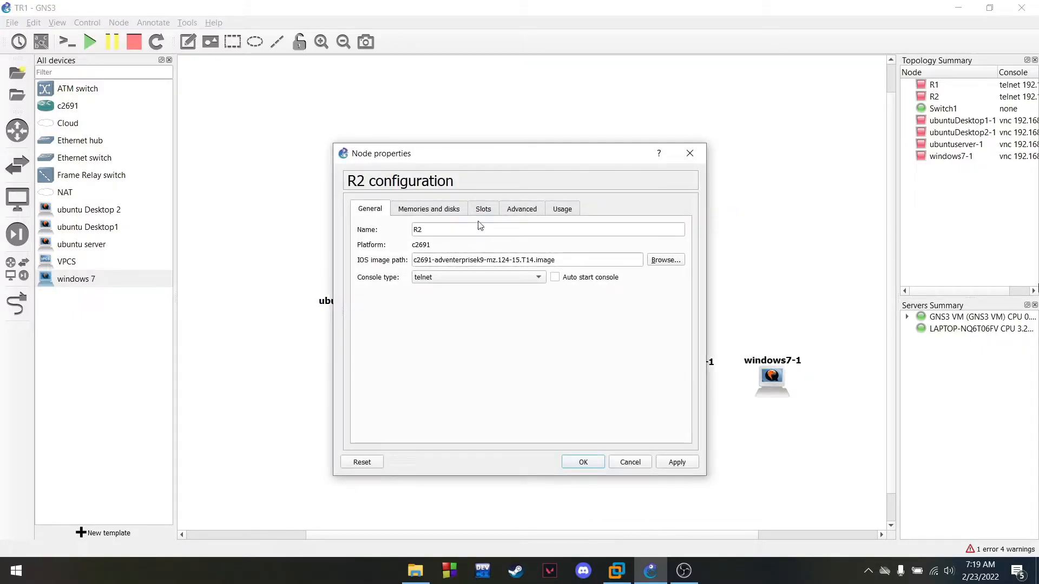
pyautogui.click(483, 210)
pyautogui.click(428, 388)
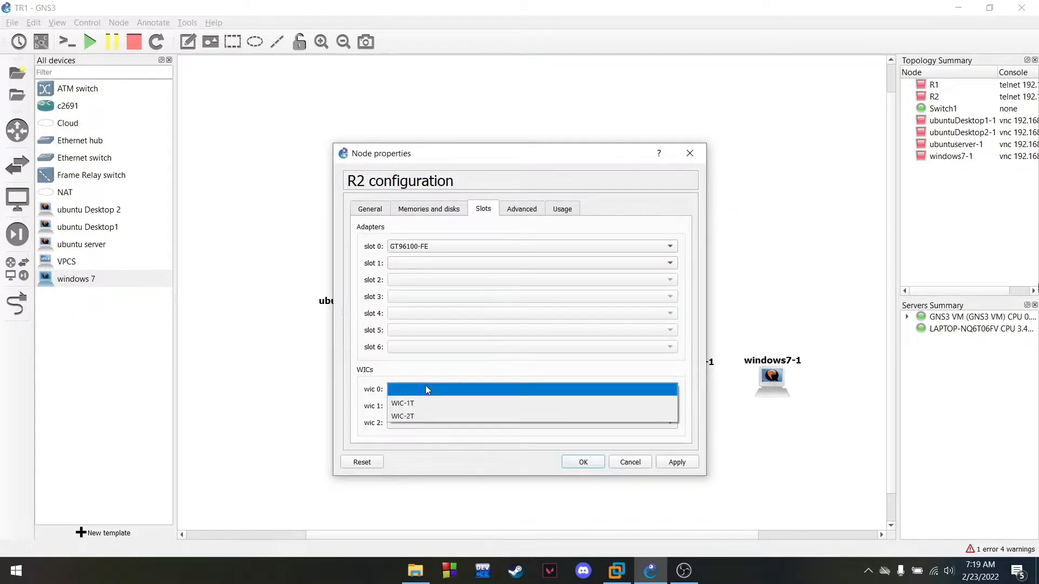
pyautogui.click(436, 406)
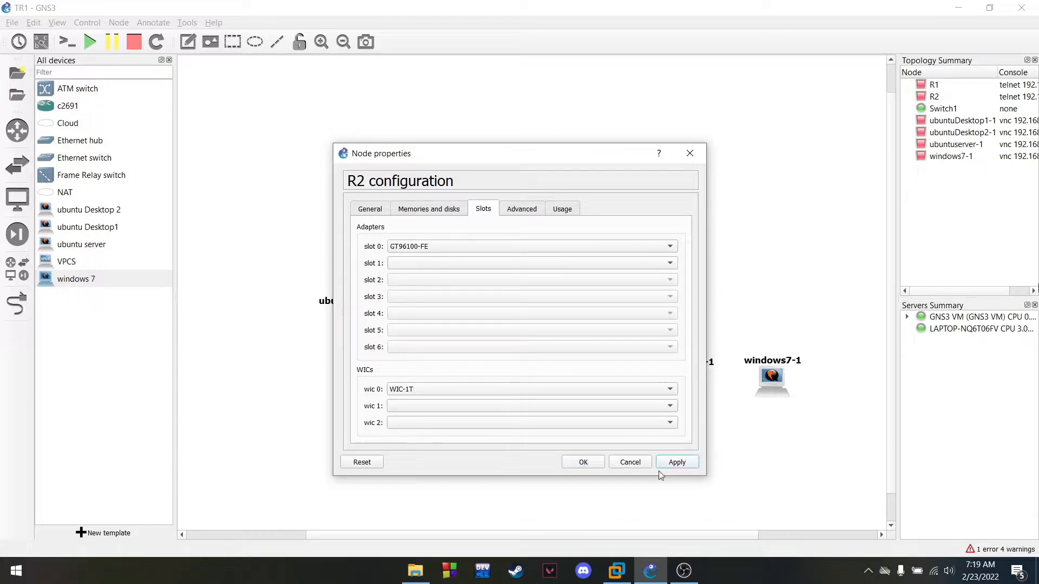
pyautogui.click(584, 464)
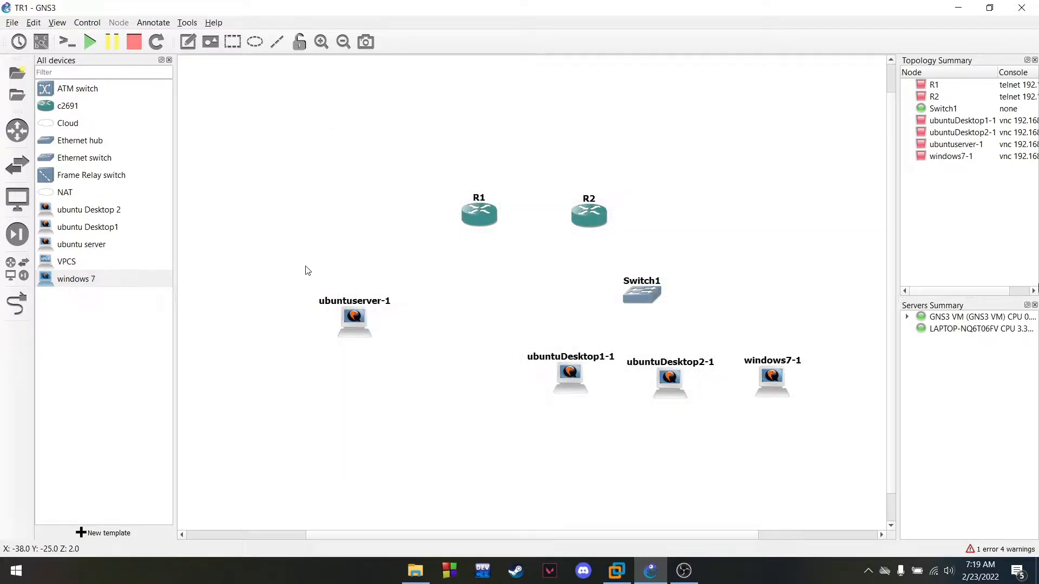
# Nudge ubuntuDesktop1-1, ubuntuDesktop2-1 and windows7-1 slightly into place
pyautogui.moveTo(576, 391); pyautogui.dragTo(580, 400)
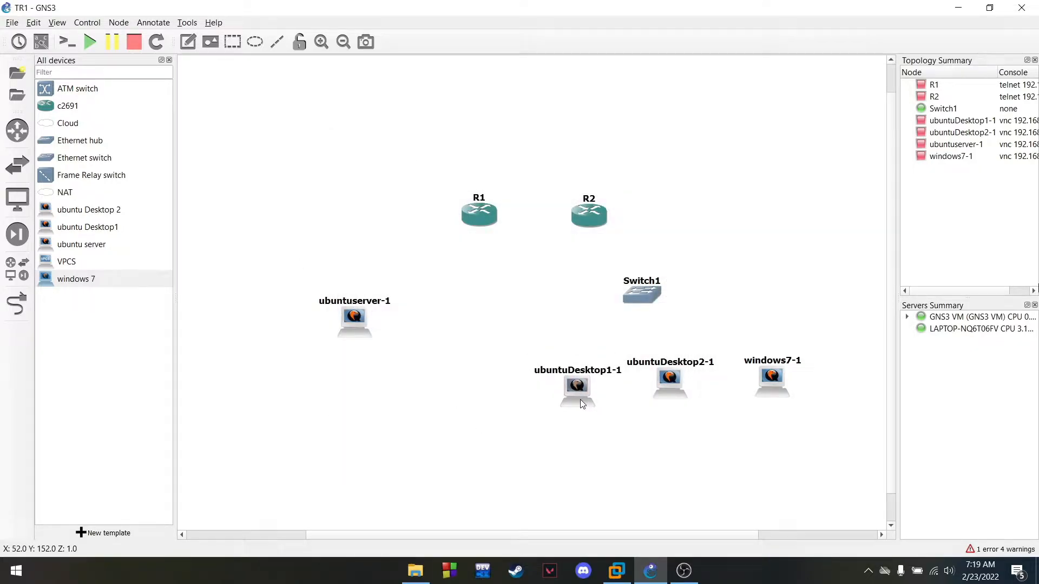
pyautogui.moveTo(672, 384); pyautogui.dragTo(677, 398)
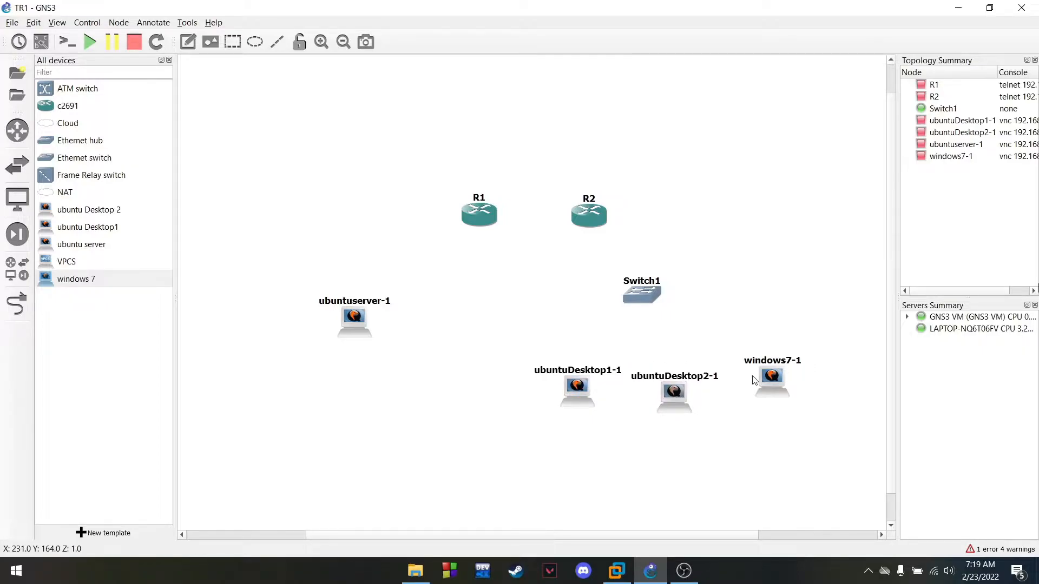
pyautogui.moveTo(778, 386); pyautogui.dragTo(771, 392)
pyautogui.click(327, 418)
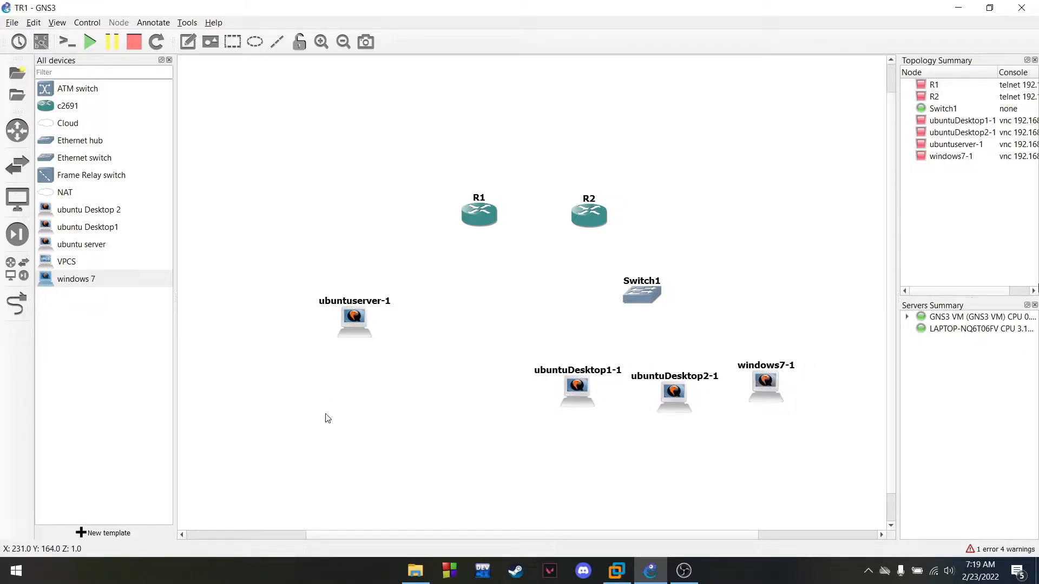
# Link ubuntuserver-1 Ethernet0 to R1 Fa0/0, and R1 Serial0/0 to R2 Serial0/0
pyautogui.click(11, 311)
pyautogui.click(355, 318)
pyautogui.click(390, 328)
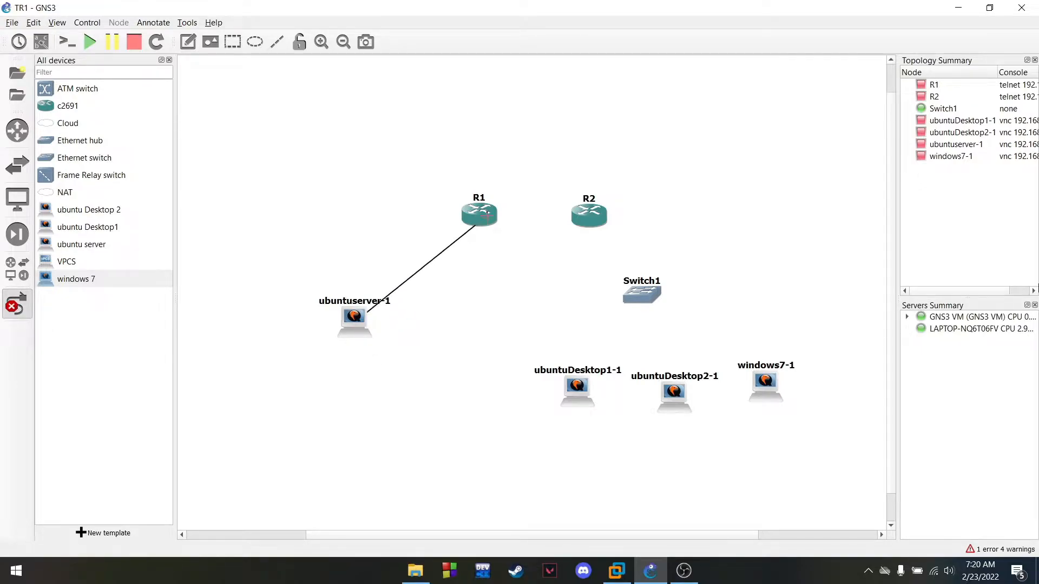
pyautogui.click(486, 215)
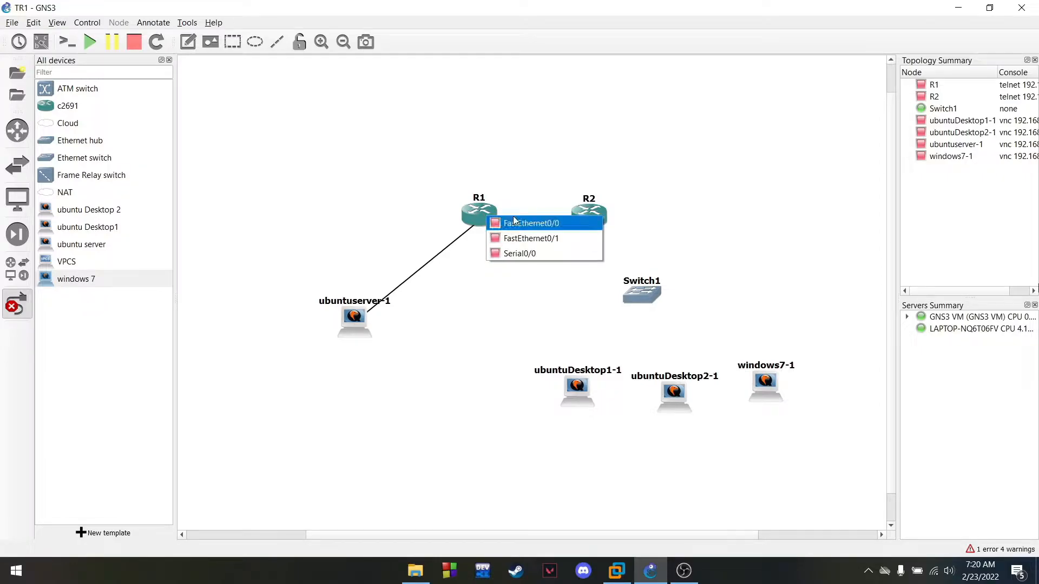
pyautogui.click(509, 223)
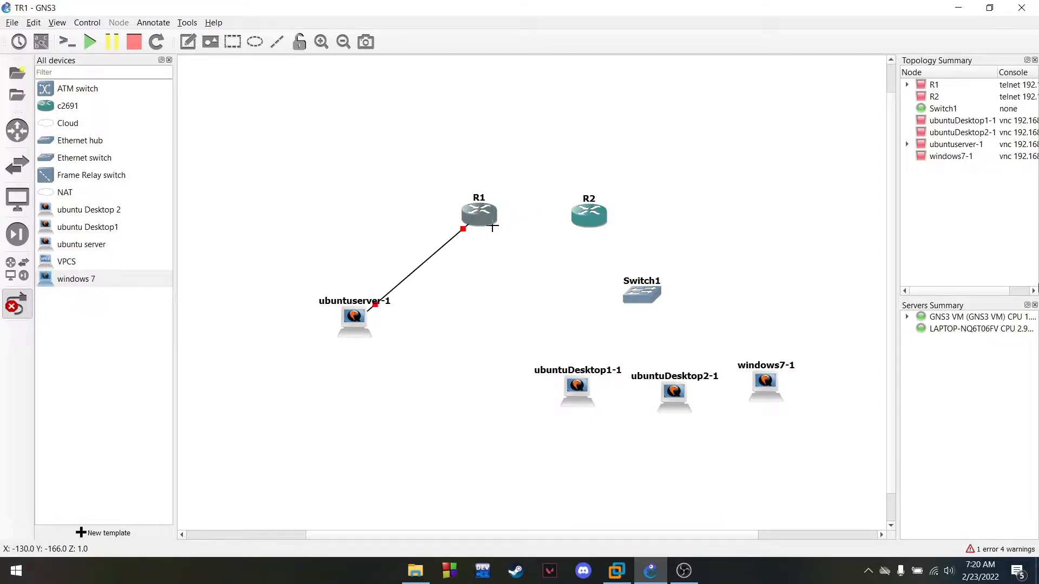
pyautogui.click(493, 227)
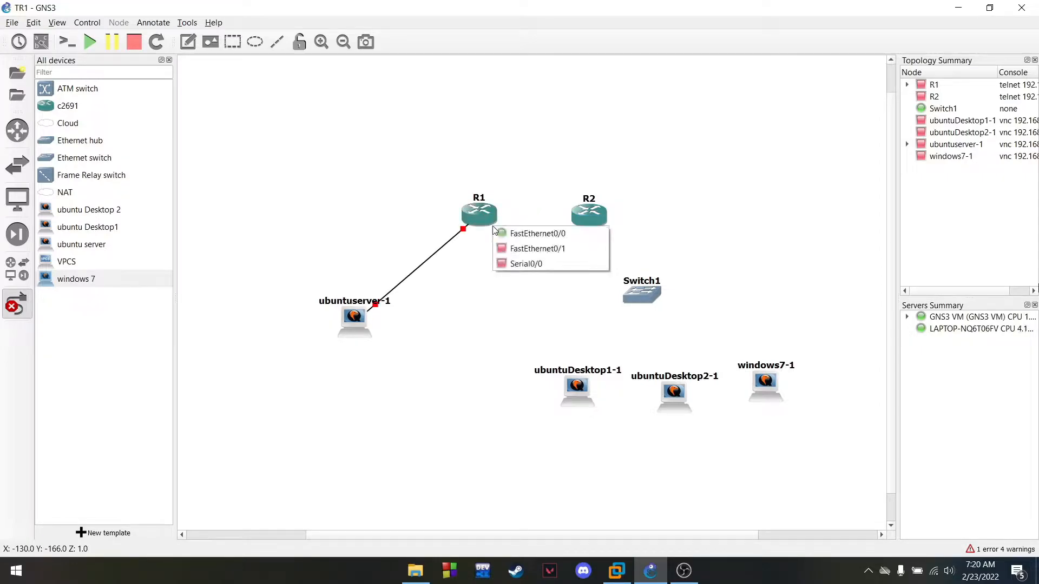
pyautogui.click(534, 266)
pyautogui.click(592, 217)
pyautogui.click(612, 256)
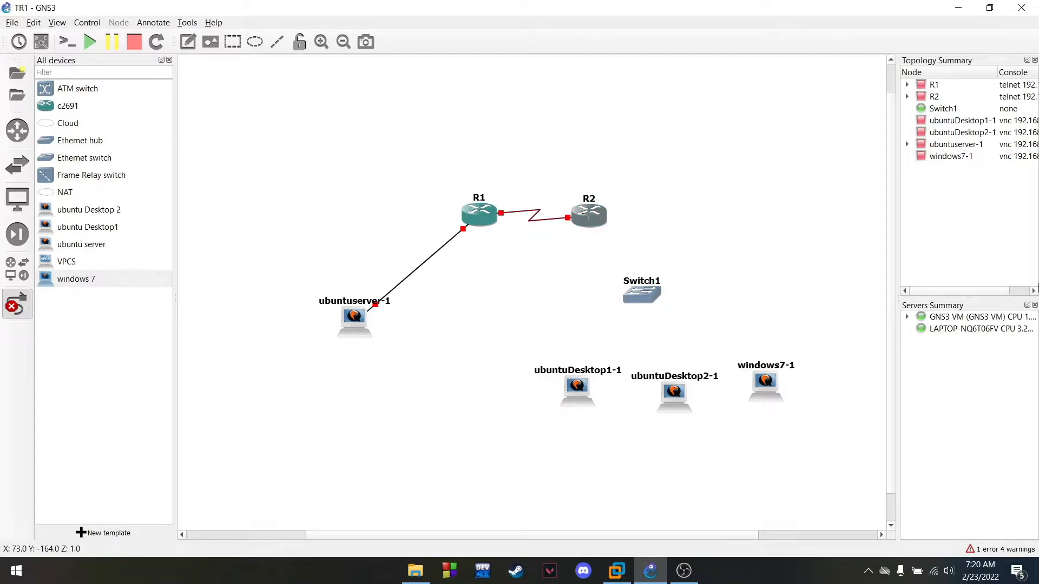
# Link R2 FastEthernet0/0 to a Switch1 port
pyautogui.click(590, 216)
pyautogui.click(621, 223)
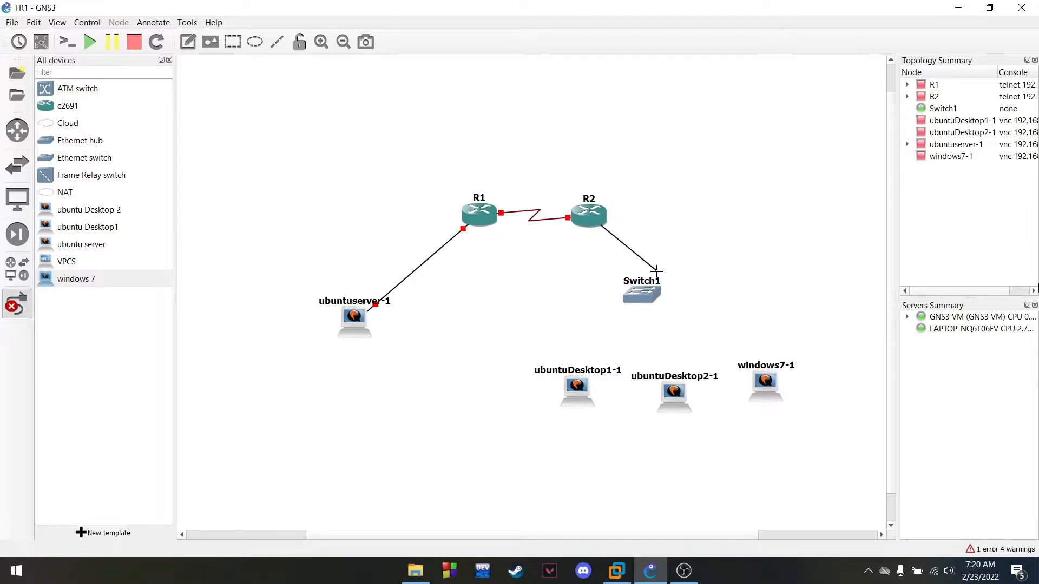
pyautogui.click(652, 296)
pyautogui.click(680, 303)
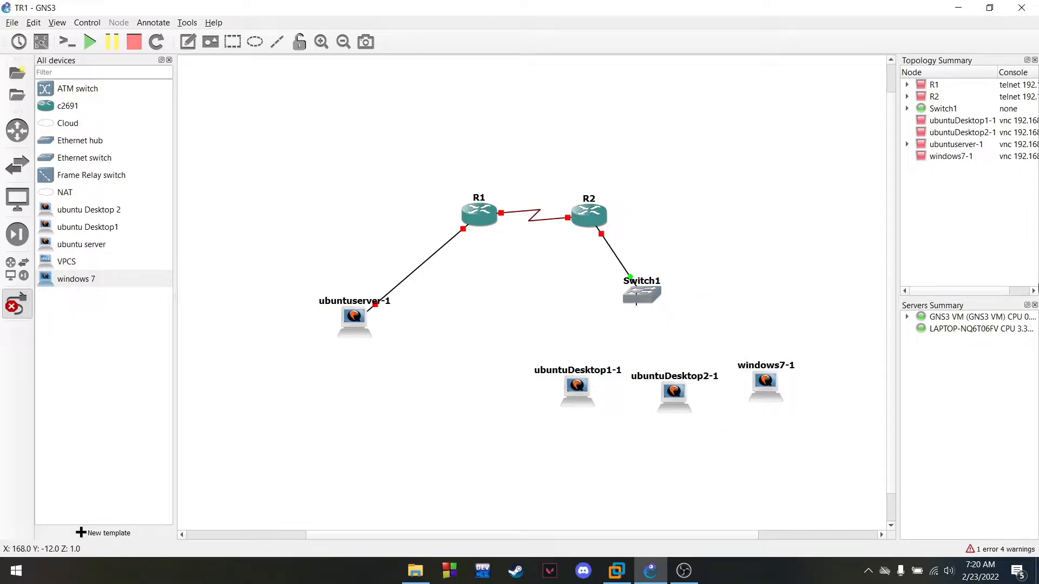
pyautogui.click(644, 295)
pyautogui.click(656, 317)
# Link Switch1 to ubuntuDesktop1-1, ubuntuDesktop2-1 (Ethernet2) and windows7-1 (Ethernet3)
pyautogui.click(580, 388)
pyautogui.click(604, 400)
pyautogui.click(650, 301)
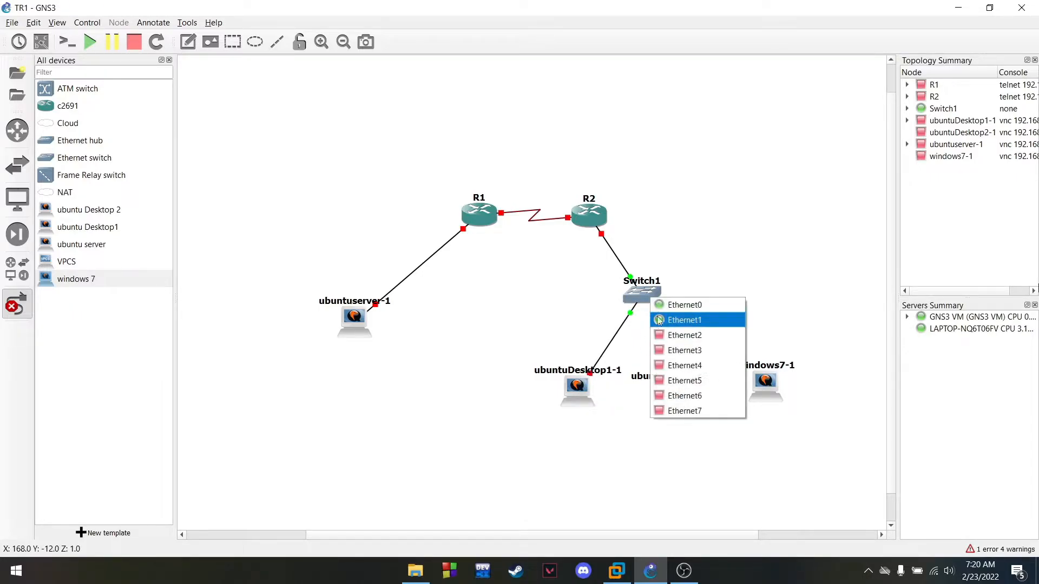
pyautogui.click(665, 334)
pyautogui.click(673, 400)
pyautogui.click(684, 405)
pyautogui.click(653, 292)
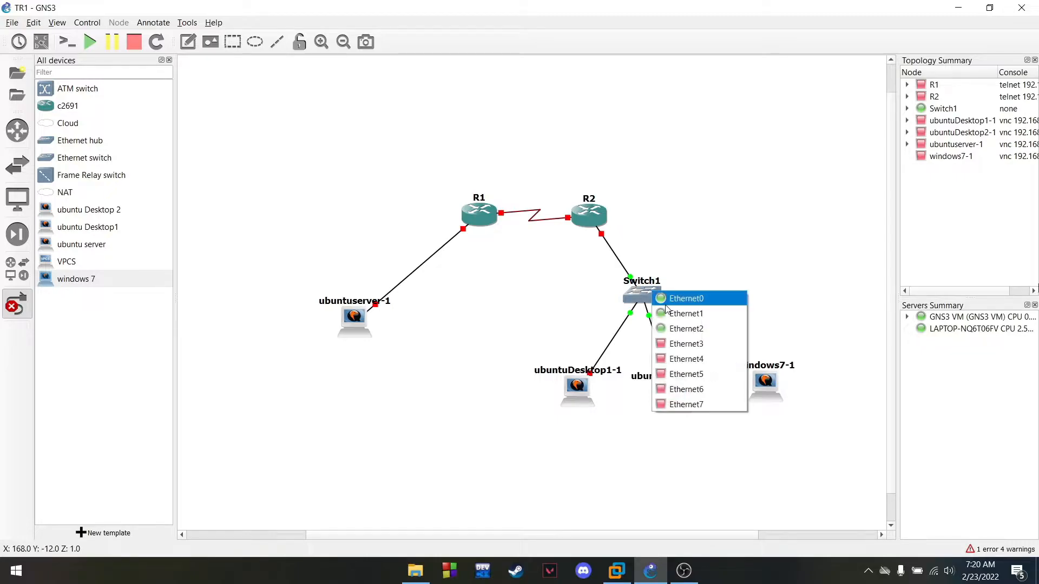
pyautogui.click(686, 344)
pyautogui.click(769, 383)
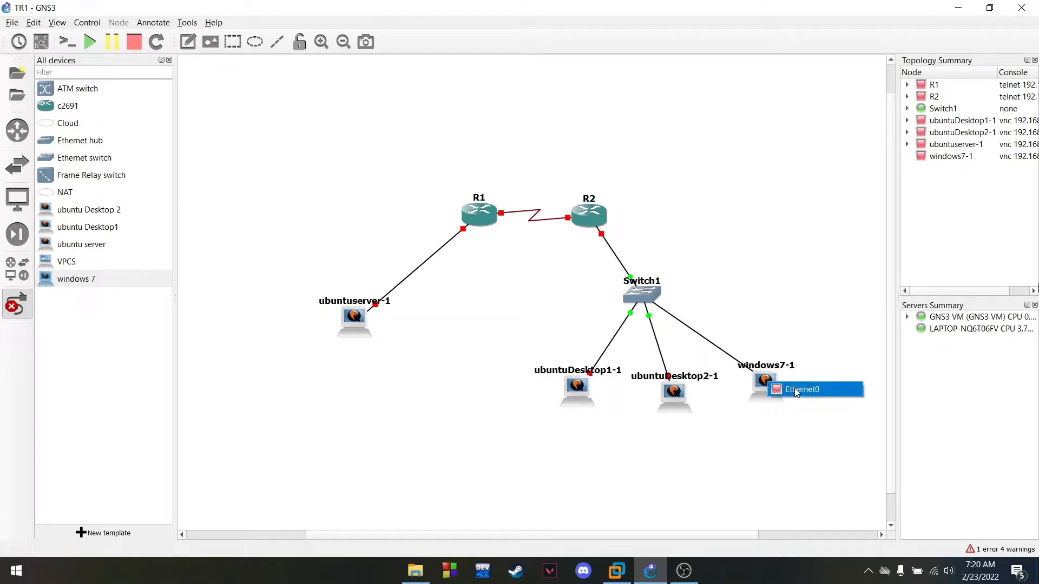
pyautogui.click(796, 391)
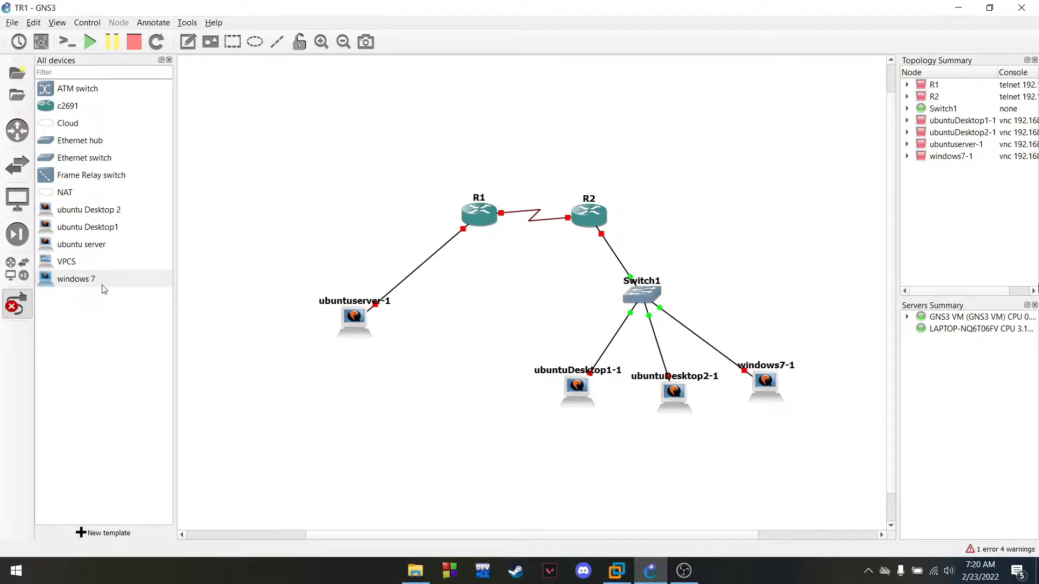
pyautogui.click(17, 308)
# Shift ubuntuserver-1, R1, R2, ubuntuDesktop1-1 and windows7-1 slightly to realign the cabled topology
pyautogui.moveTo(346, 328); pyautogui.dragTo(325, 333)
pyautogui.moveTo(477, 211); pyautogui.dragTo(421, 207)
pyautogui.moveTo(589, 211)
pyautogui.mouseDown()
pyautogui.moveTo(555, 212)
pyautogui.moveTo(569, 212)
pyautogui.mouseUp()
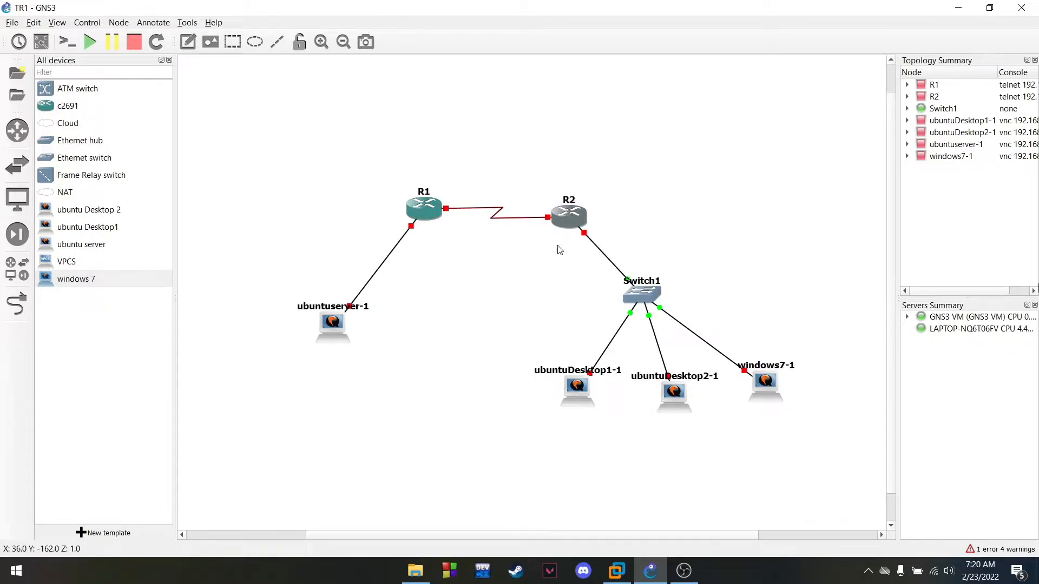
pyautogui.moveTo(588, 394); pyautogui.dragTo(577, 399)
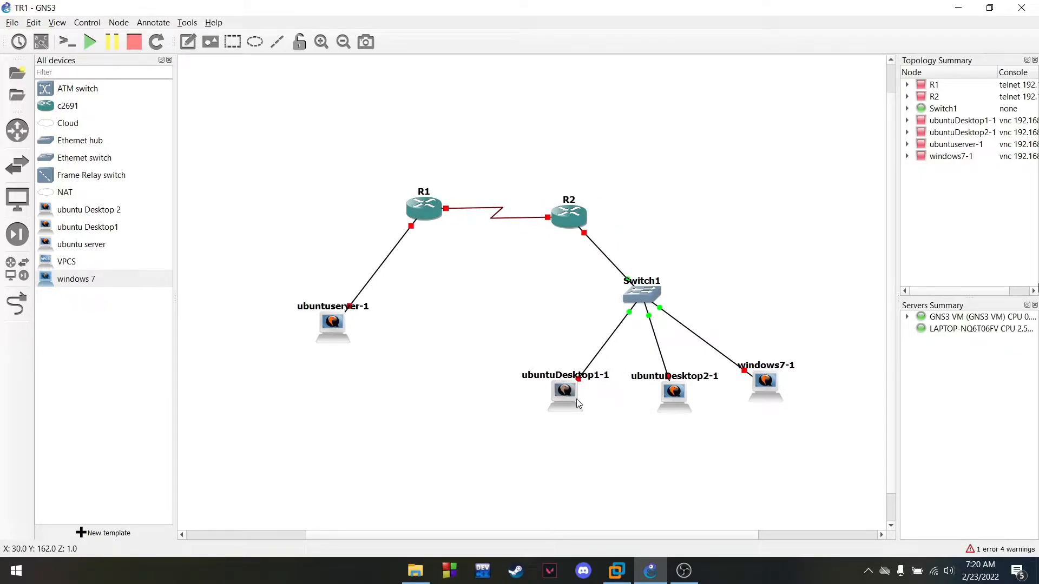
pyautogui.moveTo(773, 403); pyautogui.dragTo(780, 408)
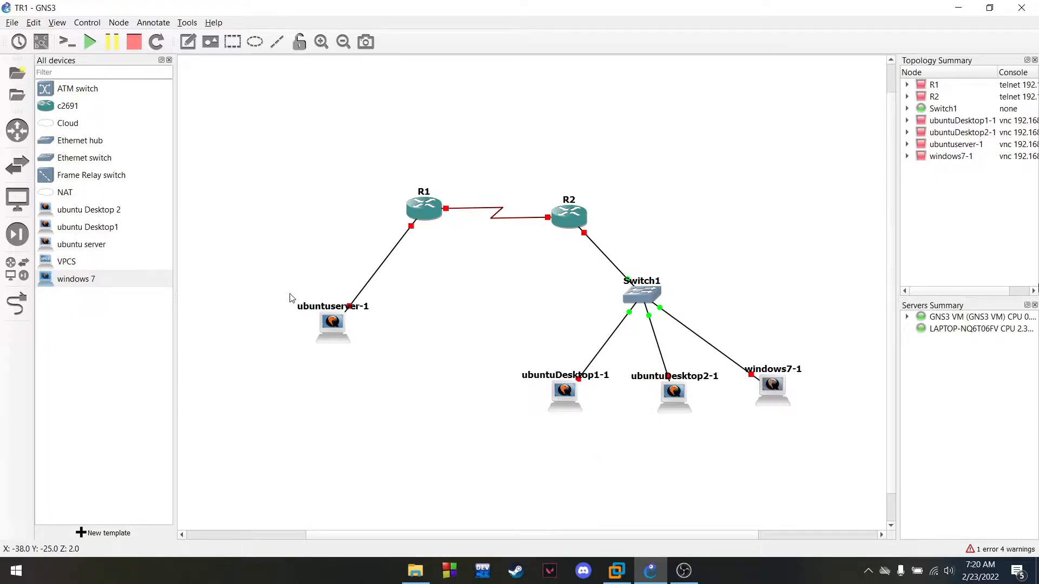
pyautogui.click(685, 571)
pyautogui.click(684, 571)
pyautogui.moveTo(323, 328); pyautogui.dragTo(324, 333)
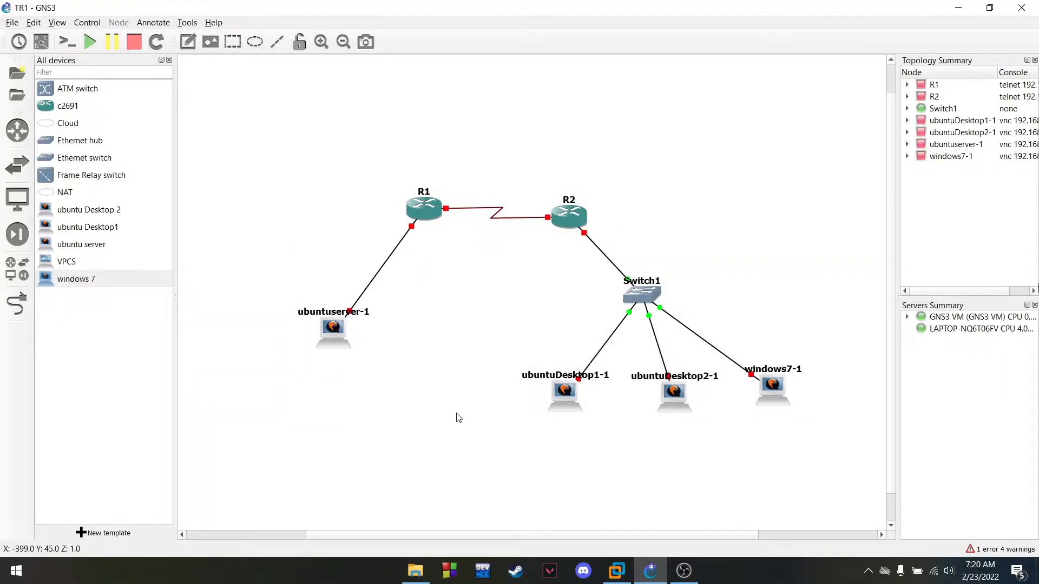
pyautogui.moveTo(573, 216); pyautogui.dragTo(574, 214)
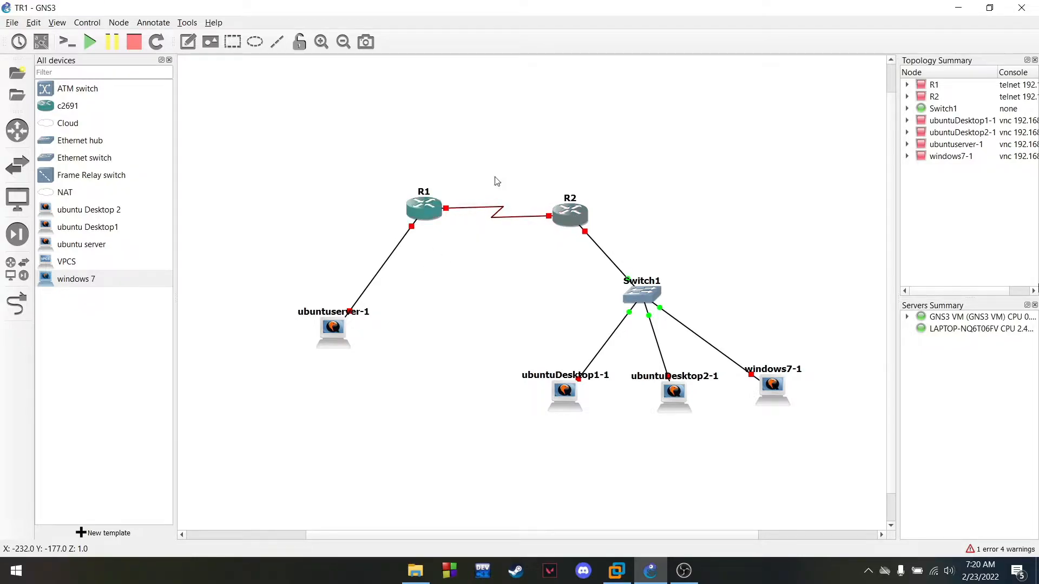
# Start R1, open its Solar-PuTTY console at the R1# prompt, and move the window higher
pyautogui.rightClick(420, 211)
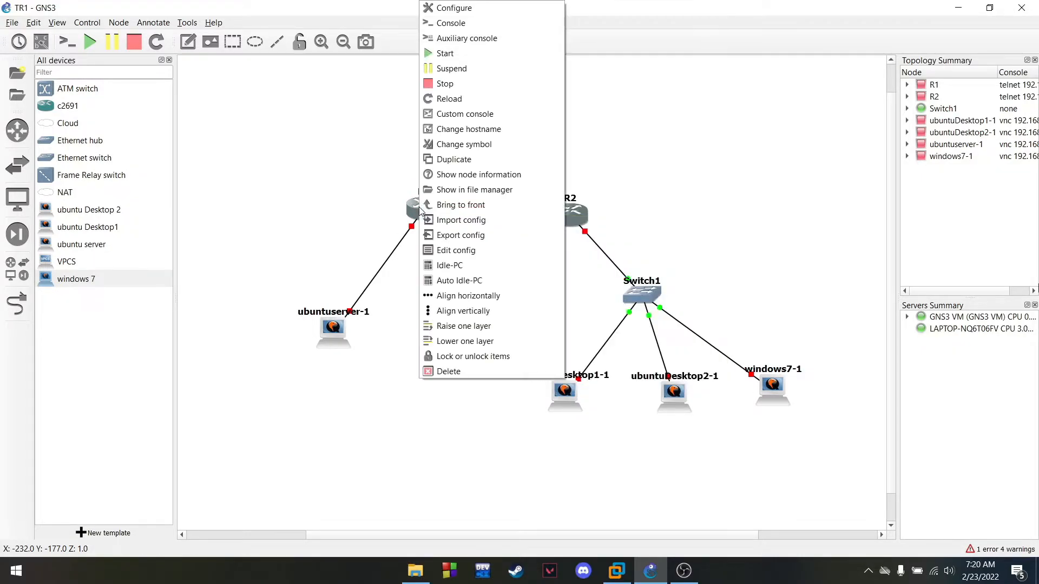
pyautogui.click(467, 56)
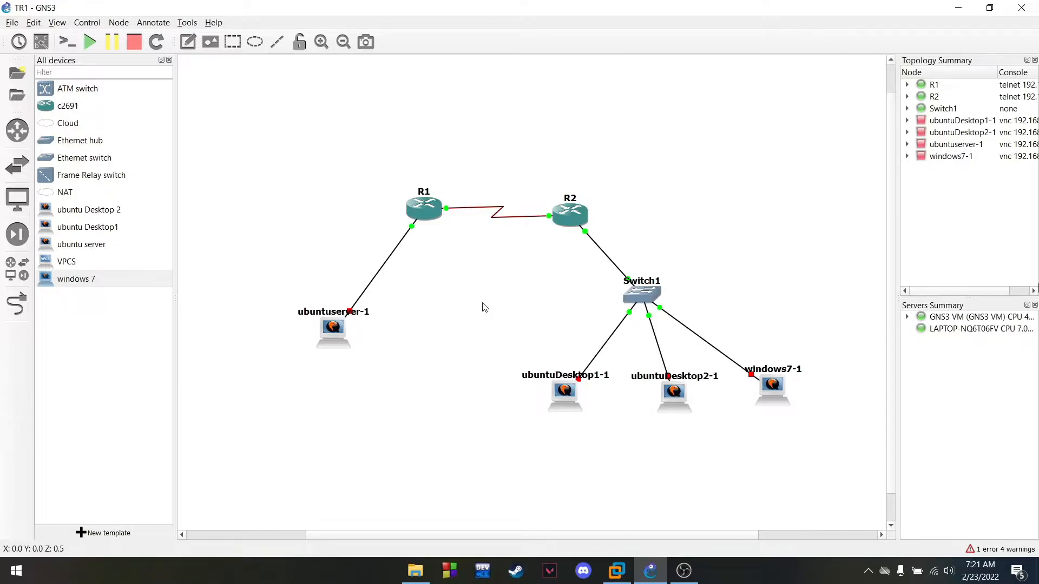
pyautogui.rightClick(427, 205)
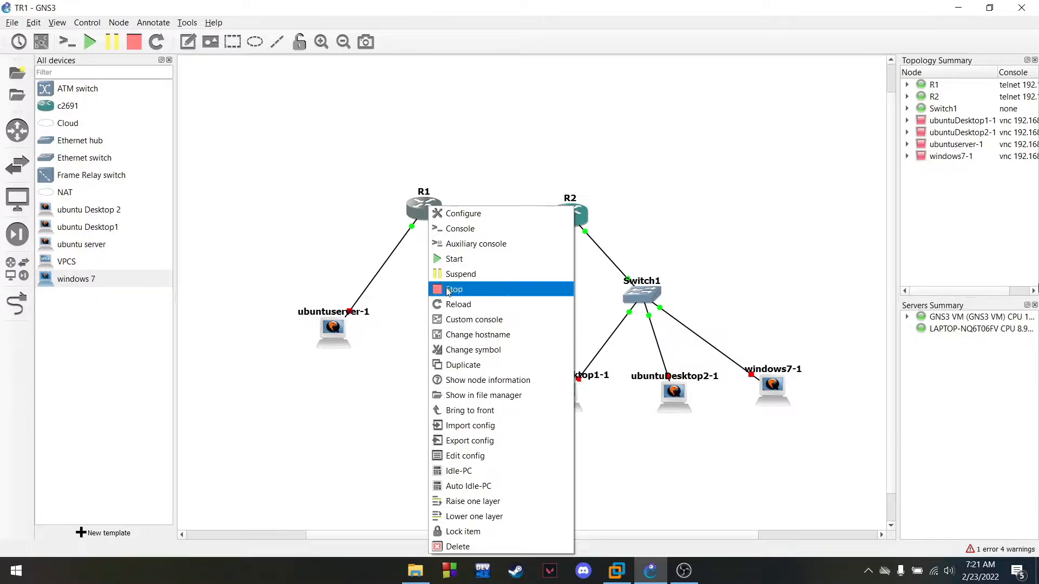
pyautogui.click(474, 233)
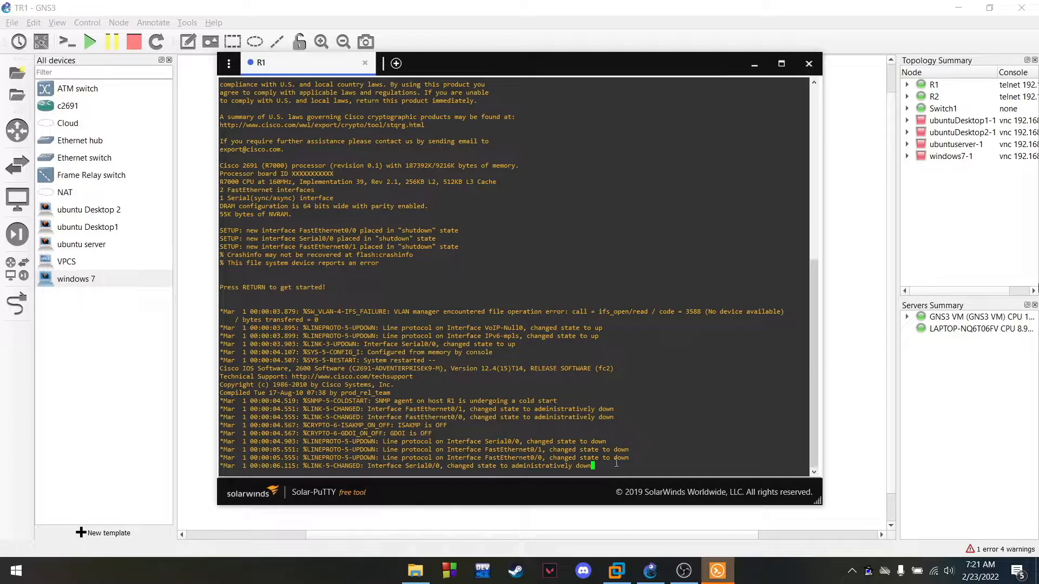
pyautogui.press('Return')
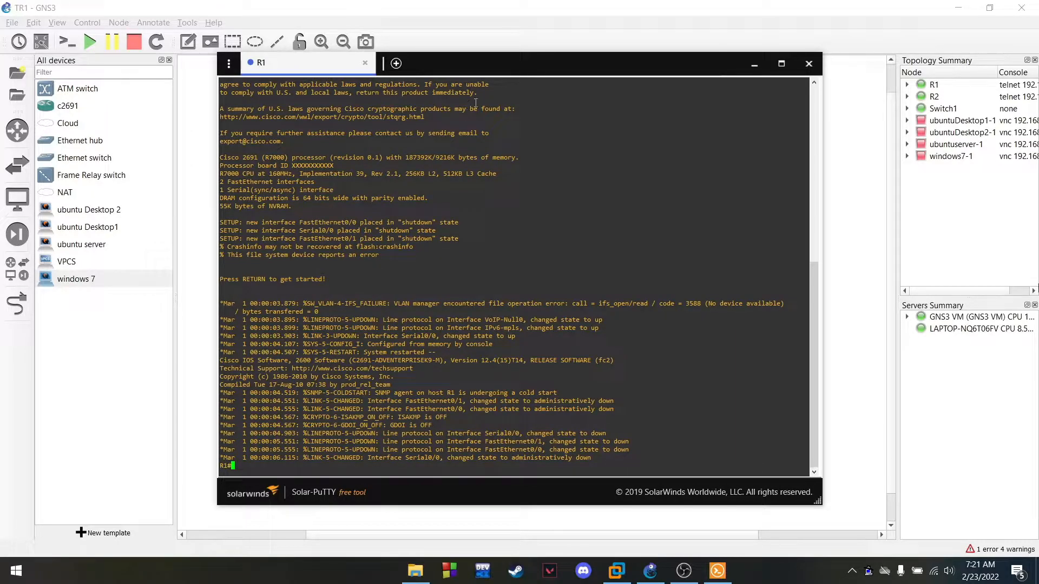
pyautogui.moveTo(521, 63); pyautogui.dragTo(532, 29)
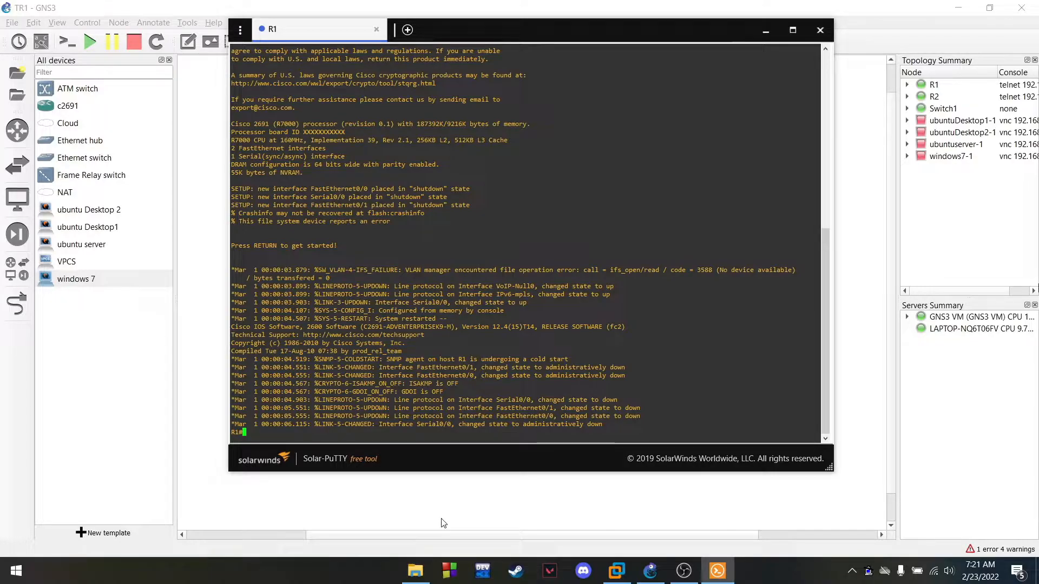
pyautogui.moveTo(526, 37); pyautogui.dragTo(527, 40)
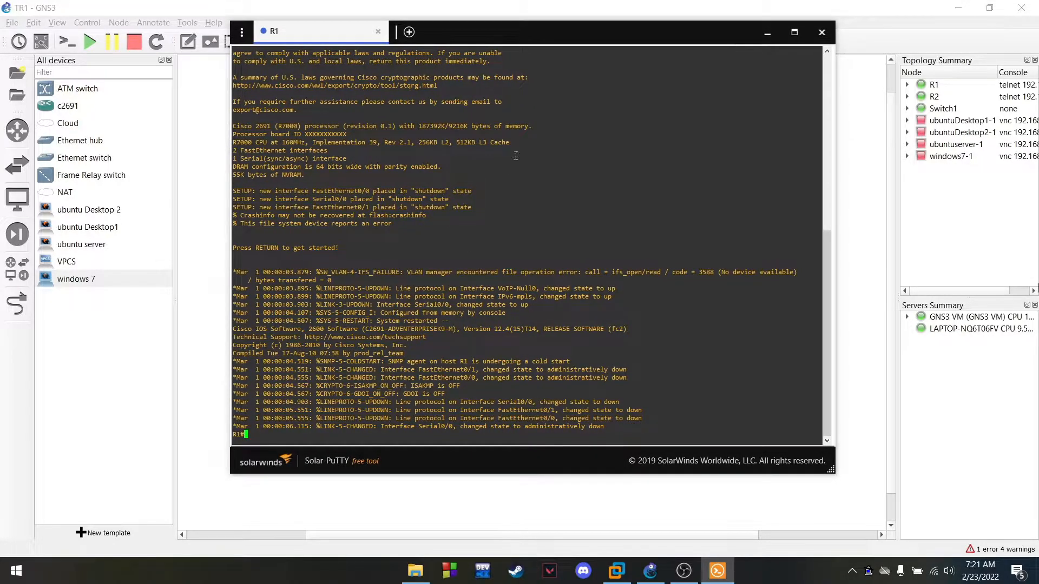
# Open the VLSM notes from C:\KULIAH SEM 5\Tekjar\ASDOS\TR 1 TEKJARRRR in Notepad
pyautogui.click(409, 578)
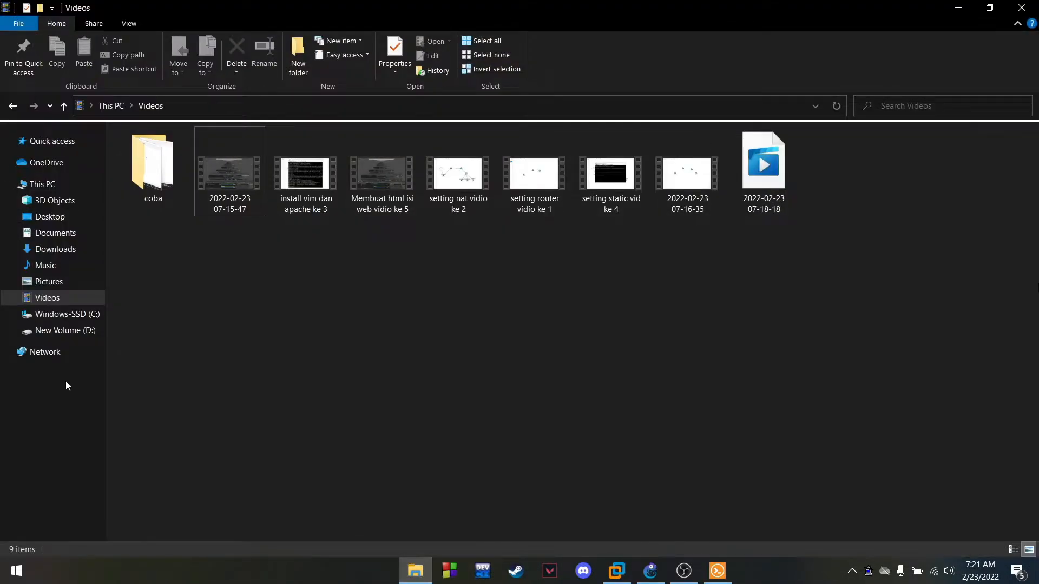
pyautogui.click(77, 334)
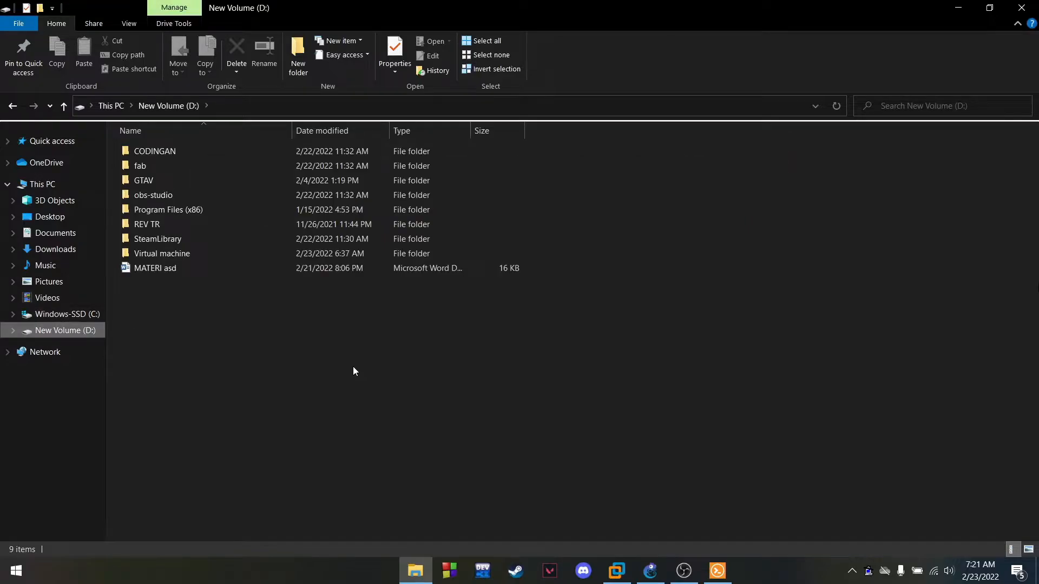
pyautogui.click(97, 313)
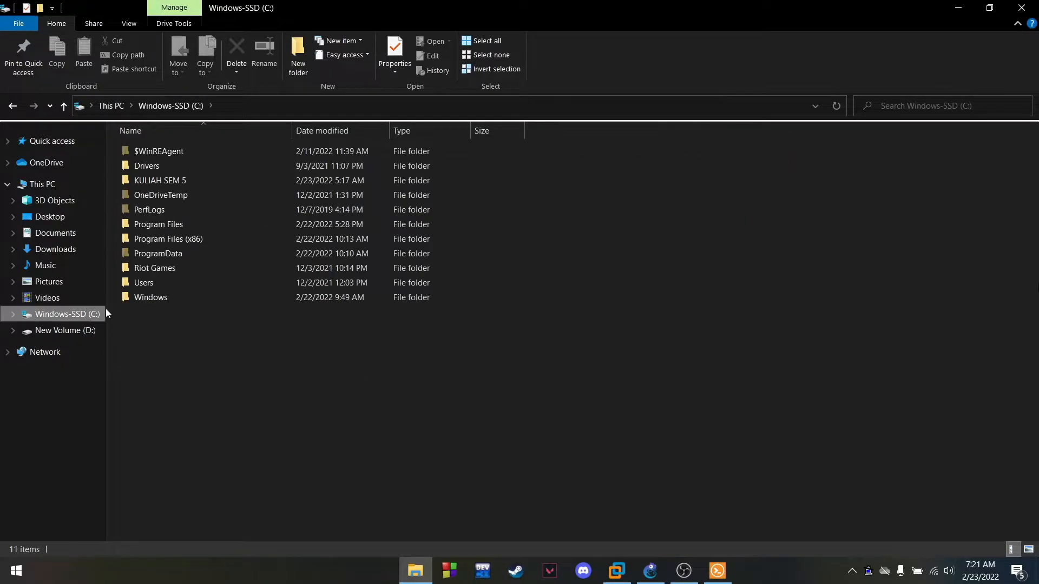
pyautogui.doubleClick(185, 179)
pyautogui.doubleClick(196, 195)
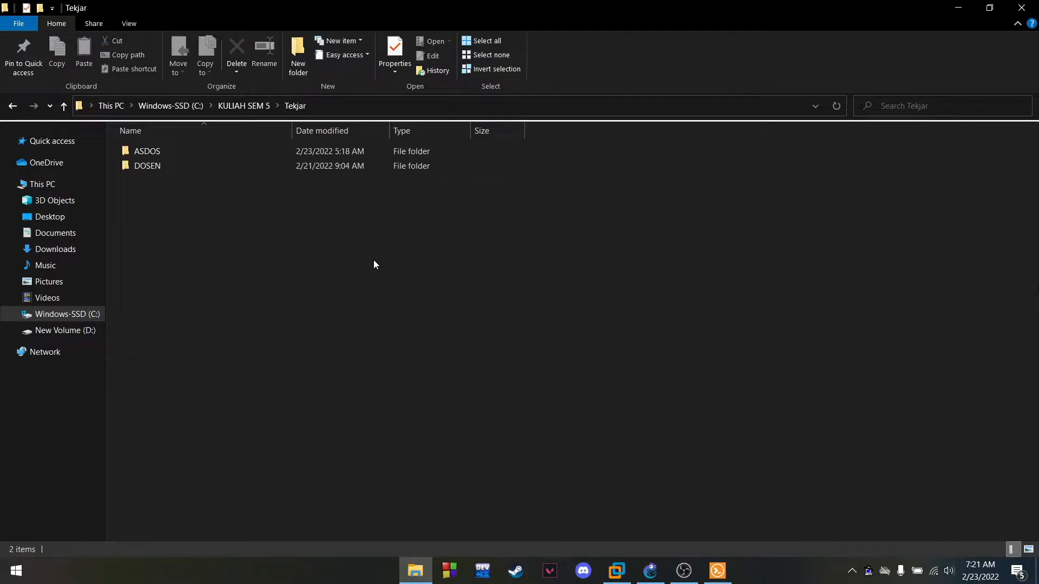
pyautogui.click(235, 156)
pyautogui.doubleClick(235, 156)
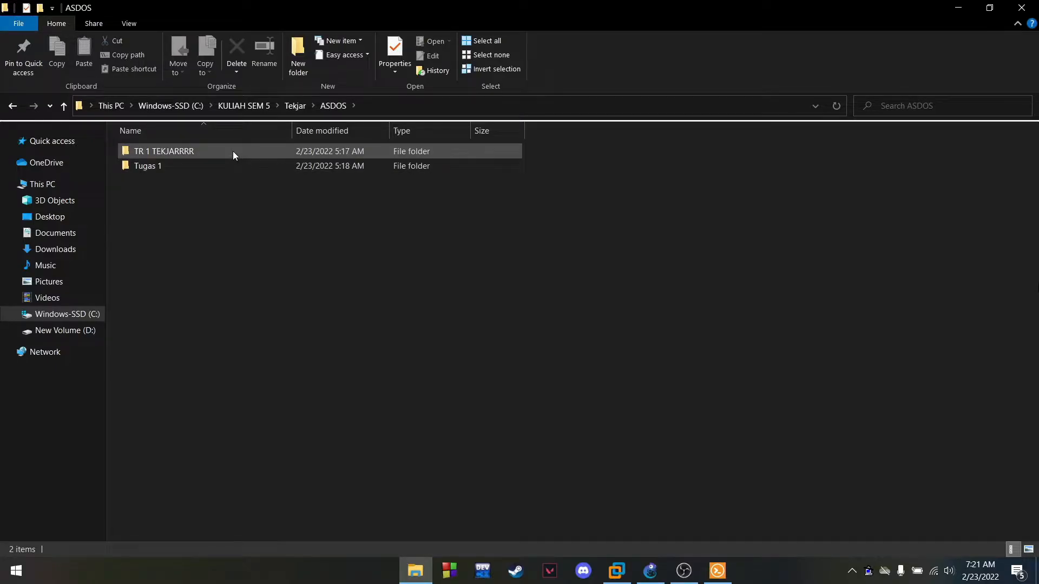
pyautogui.doubleClick(233, 152)
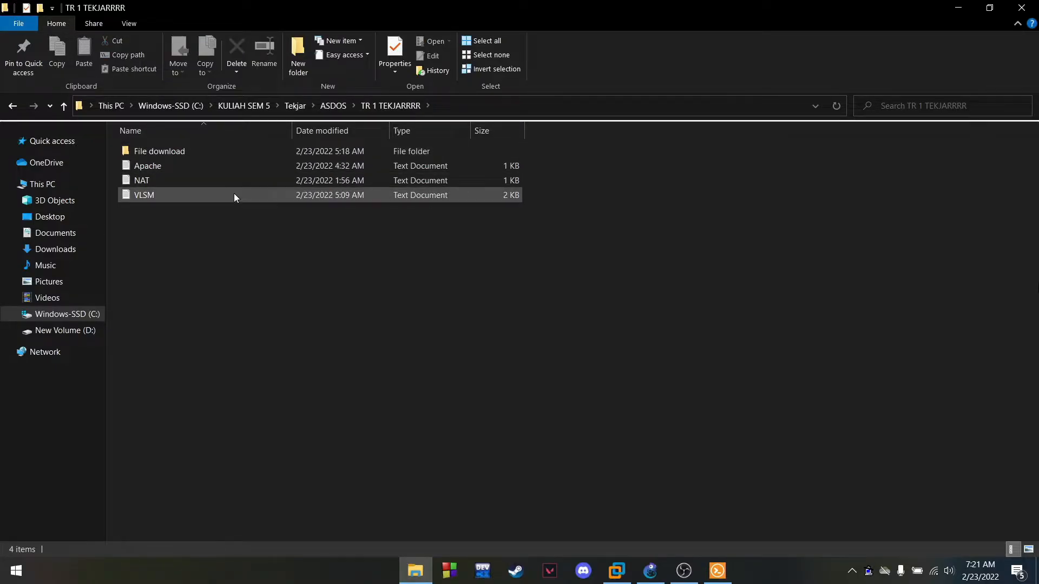
pyautogui.doubleClick(234, 195)
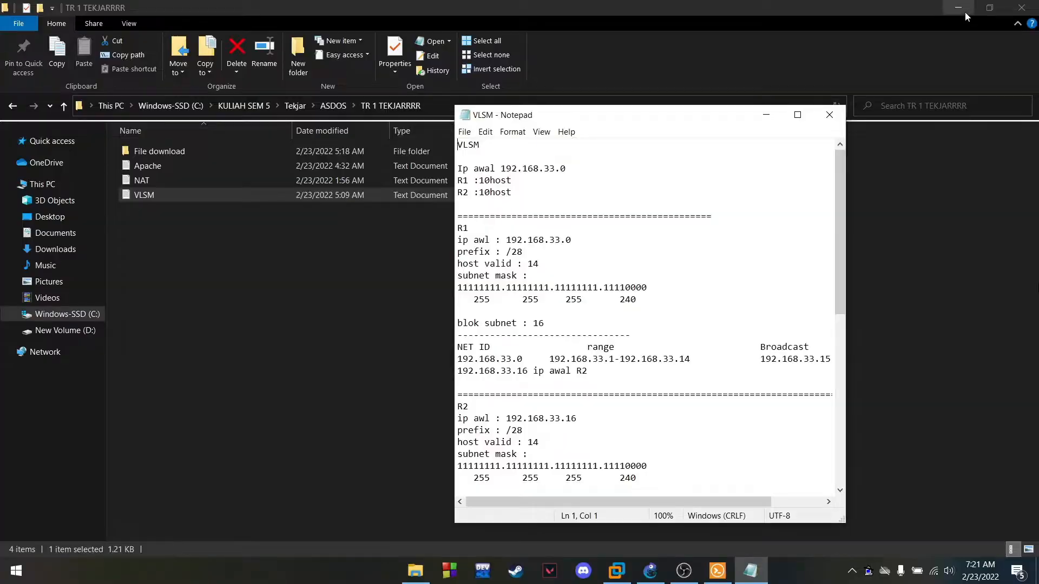
# Place the VLSM notes at upper right with the R1 console on the left
pyautogui.click(965, 12)
pyautogui.moveTo(661, 125); pyautogui.dragTo(884, 76)
pyautogui.moveTo(572, 40); pyautogui.dragTo(429, 40)
pyautogui.click(851, 72)
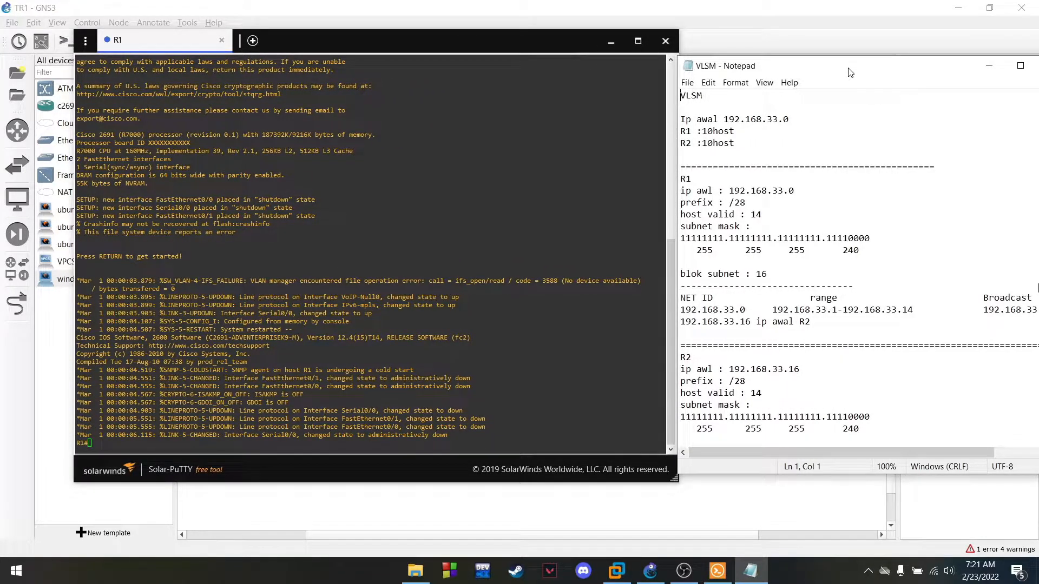
# Enter global configuration on R1 with conf t and select interface f0/0
pyautogui.click(267, 450)
pyautogui.moveTo(435, 37); pyautogui.dragTo(456, 33)
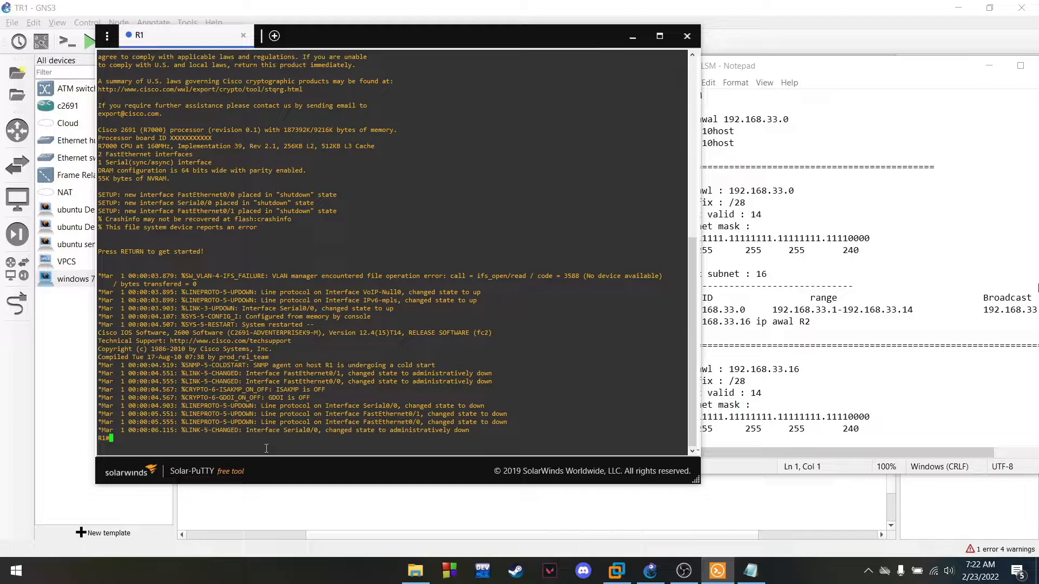
pyautogui.press('BackSpace')
pyautogui.write('nf t')
pyautogui.press('Return')
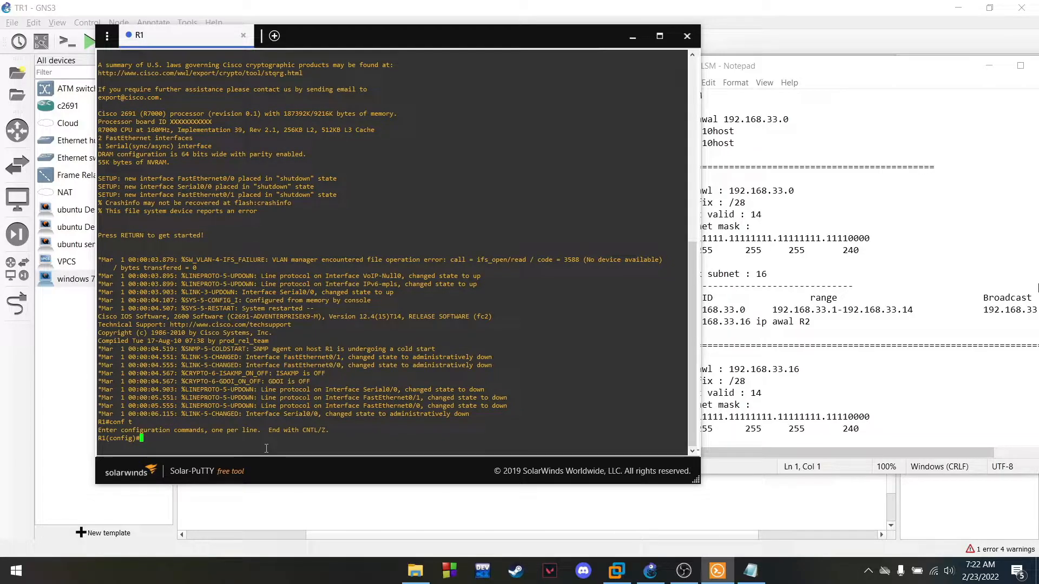
pyautogui.write('int ')
pyautogui.write('f')
pyautogui.write('0/p0')
pyautogui.press('BackSpace')
pyautogui.press('BackSpace')
pyautogui.write('0')
pyautogui.press('Return')
# Assign 192.168.33.1 255.255.255.240 from the VLSM notes to f0/0 and enable it
pyautogui.write('ip addre')
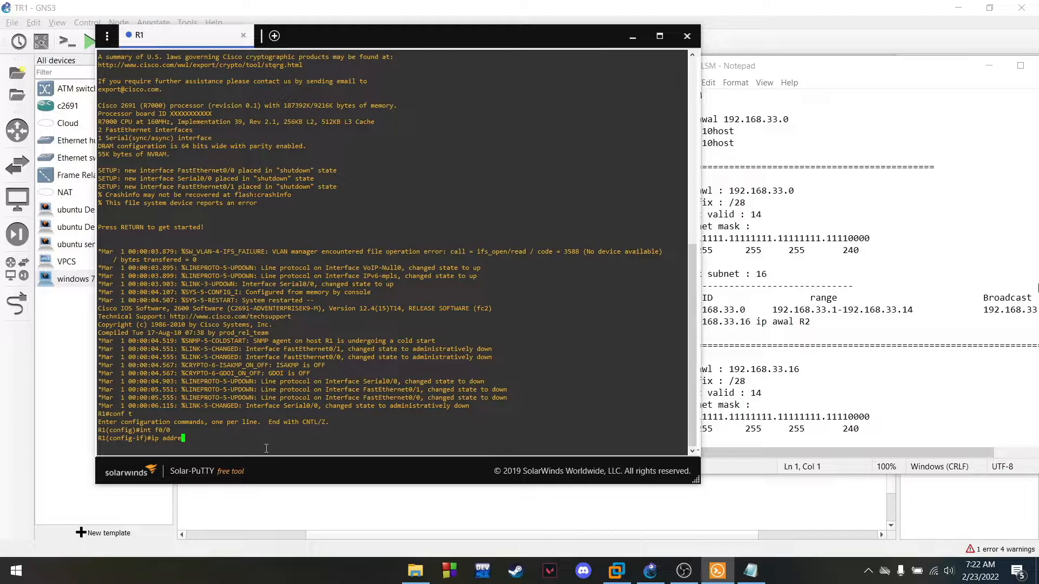
pyautogui.write('ss')
pyautogui.moveTo(785, 71); pyautogui.dragTo(835, 70)
pyautogui.moveTo(822, 309); pyautogui.dragTo(888, 308)
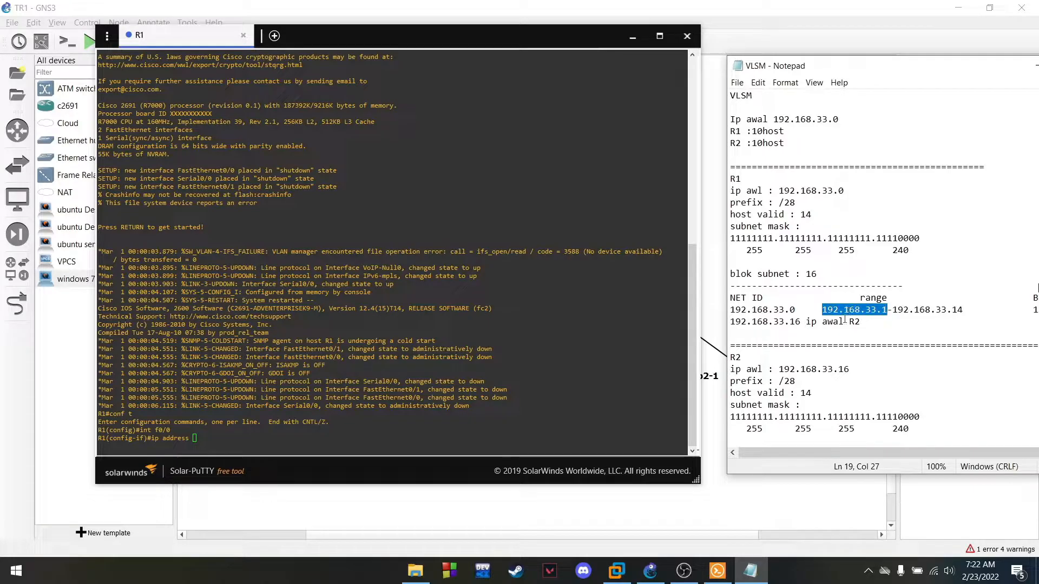
pyautogui.moveTo(822, 309); pyautogui.dragTo(887, 309)
pyautogui.click(222, 442)
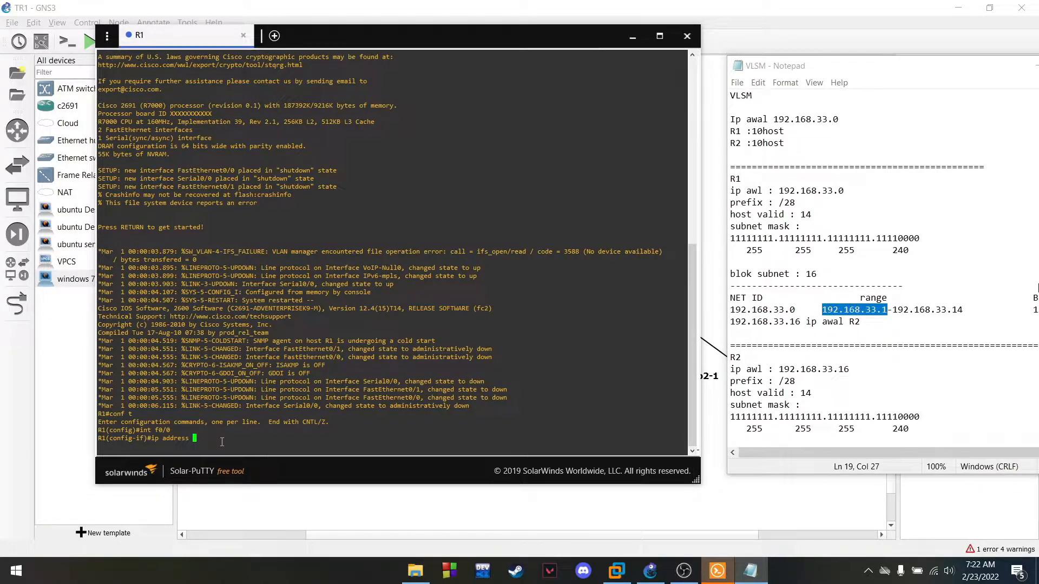
pyautogui.write('192.16')
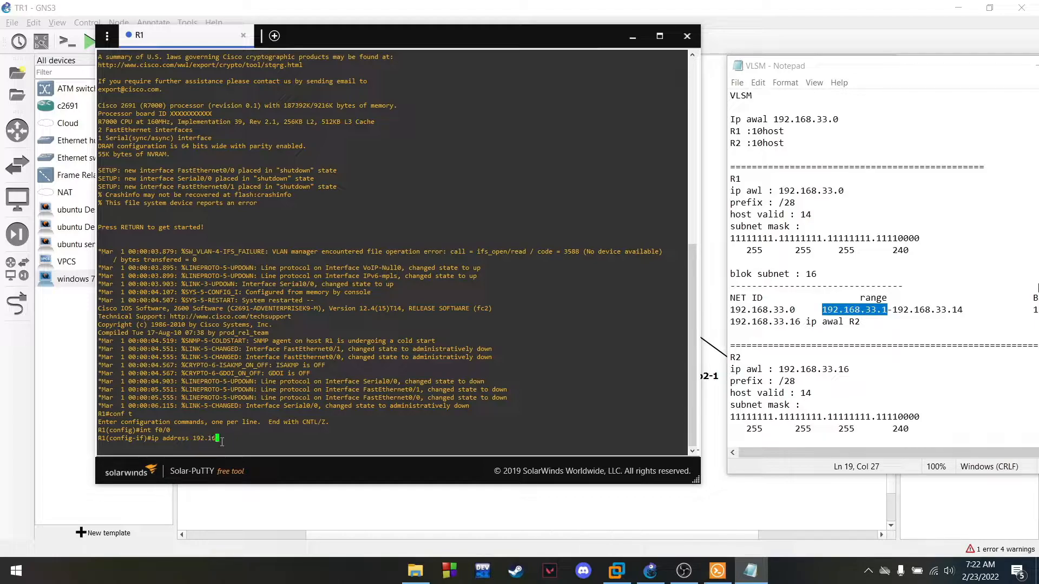
pyautogui.write('8.33.1 255.255.255.240')
pyautogui.press('Return')
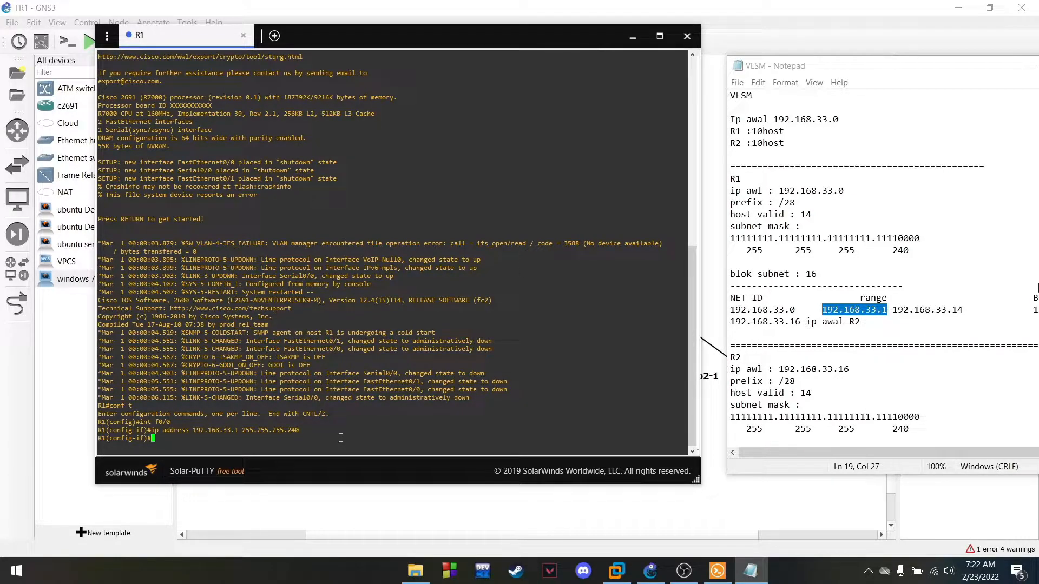
pyautogui.write('no sh')
pyautogui.press('Return')
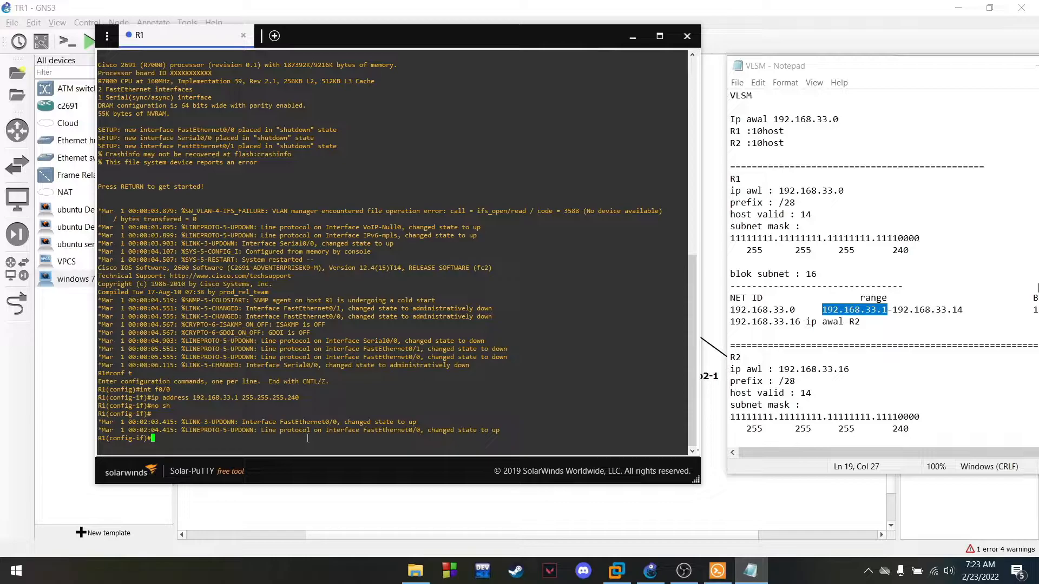
pyautogui.write('int s0/0')
# Give R1 s0/0 192.168.33.33 255.255.255.252, run no sh, then exit
pyautogui.press('Return')
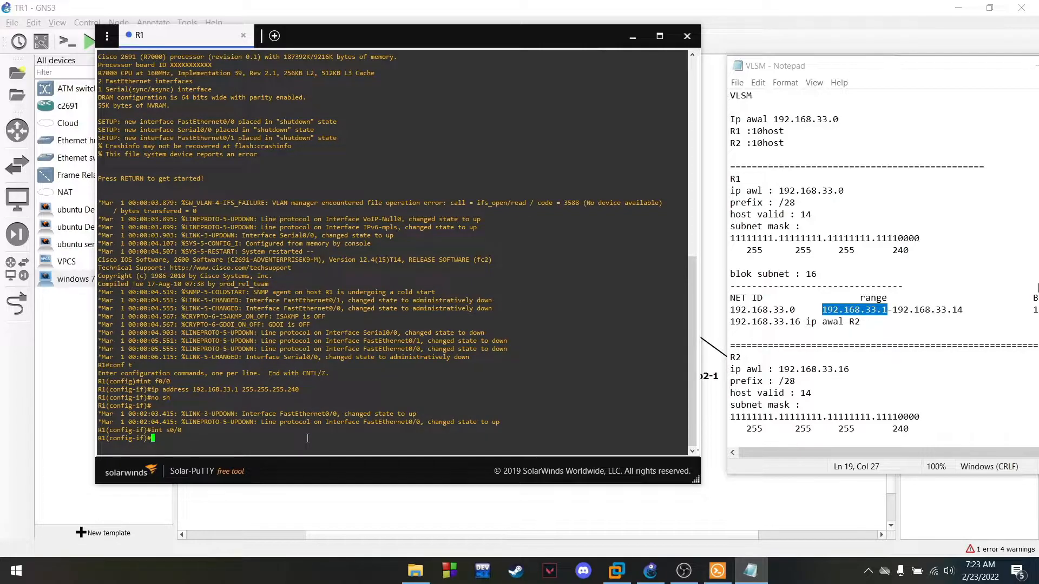
pyautogui.write('ip address 192.168.33.')
pyautogui.scroll(-4, 877, 362)
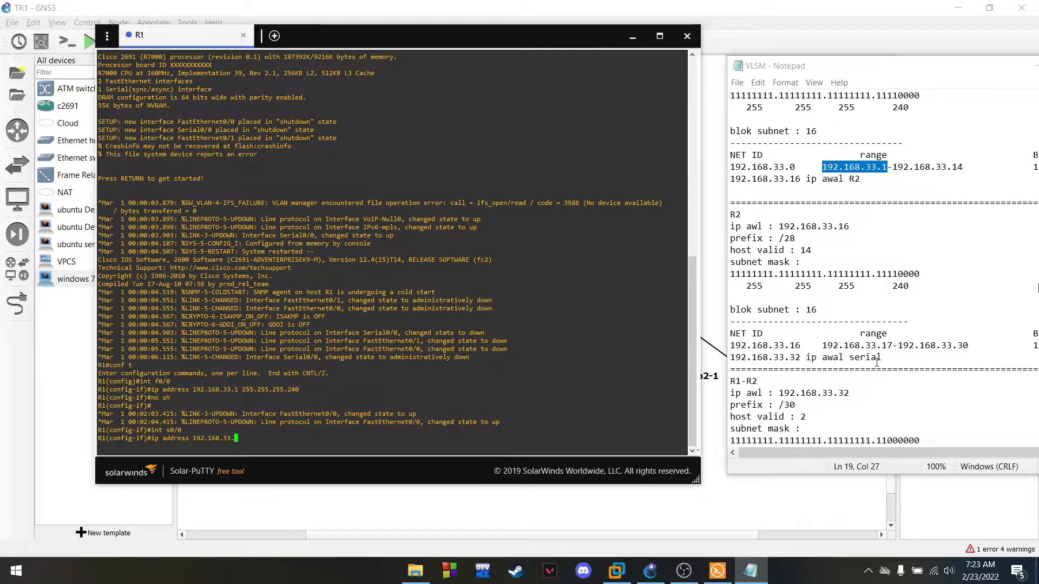
pyautogui.scroll(-6, 877, 362)
pyautogui.moveTo(824, 288); pyautogui.dragTo(893, 287)
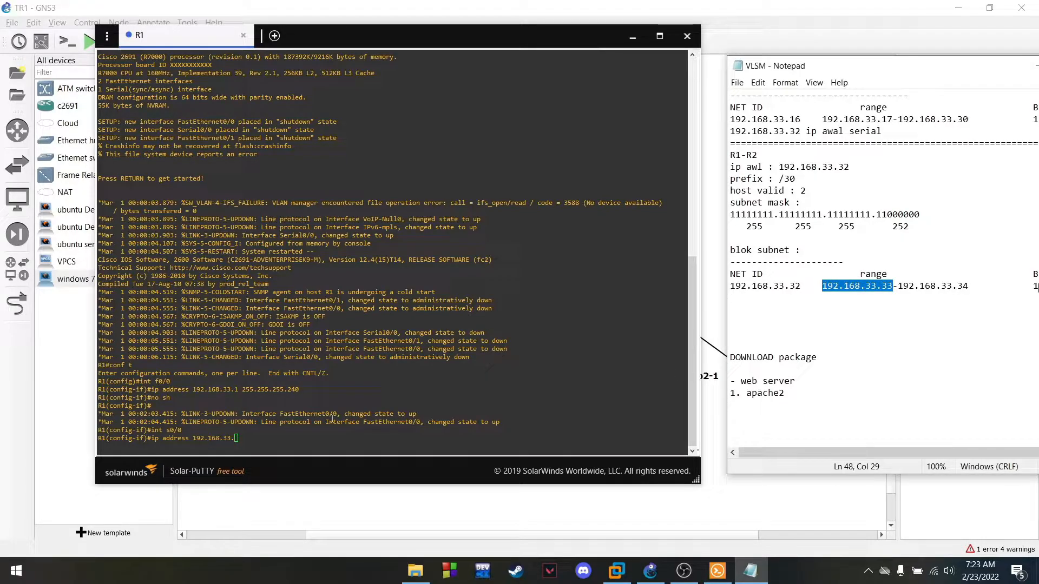
pyautogui.click(268, 445)
pyautogui.write('33')
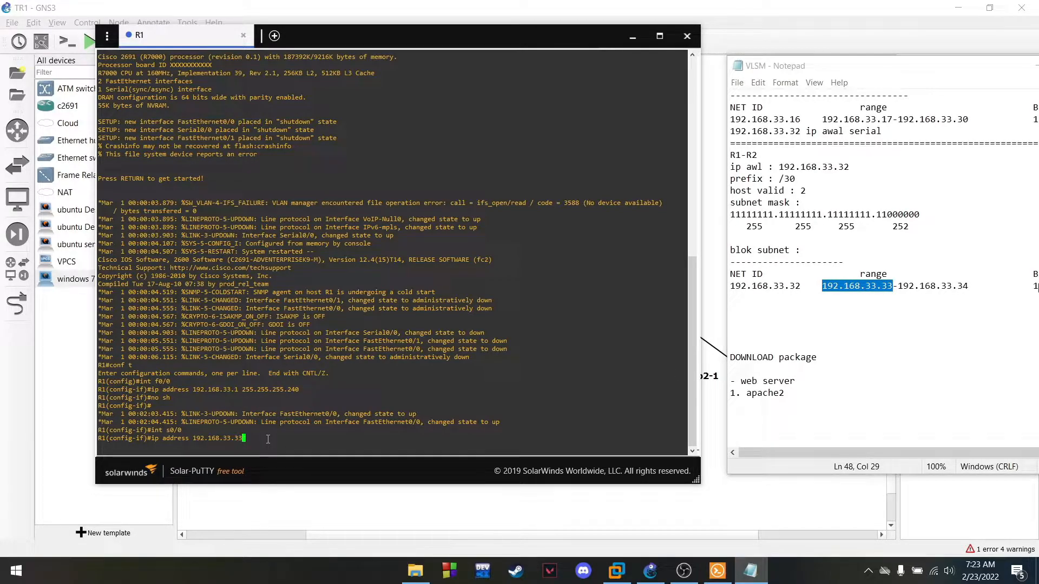
pyautogui.write(' 255.255.255.2')
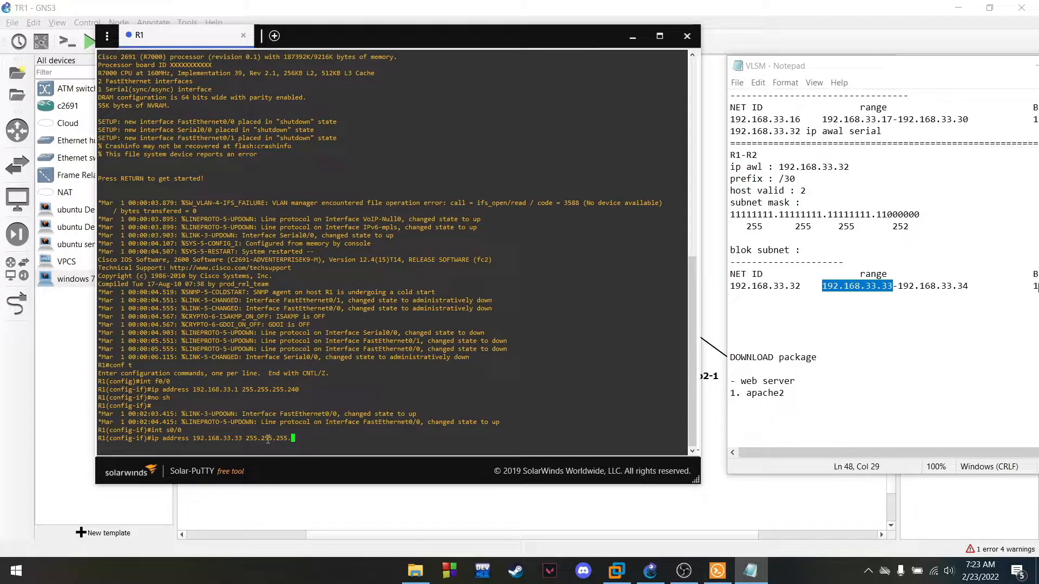
pyautogui.write('52')
pyautogui.press('Return')
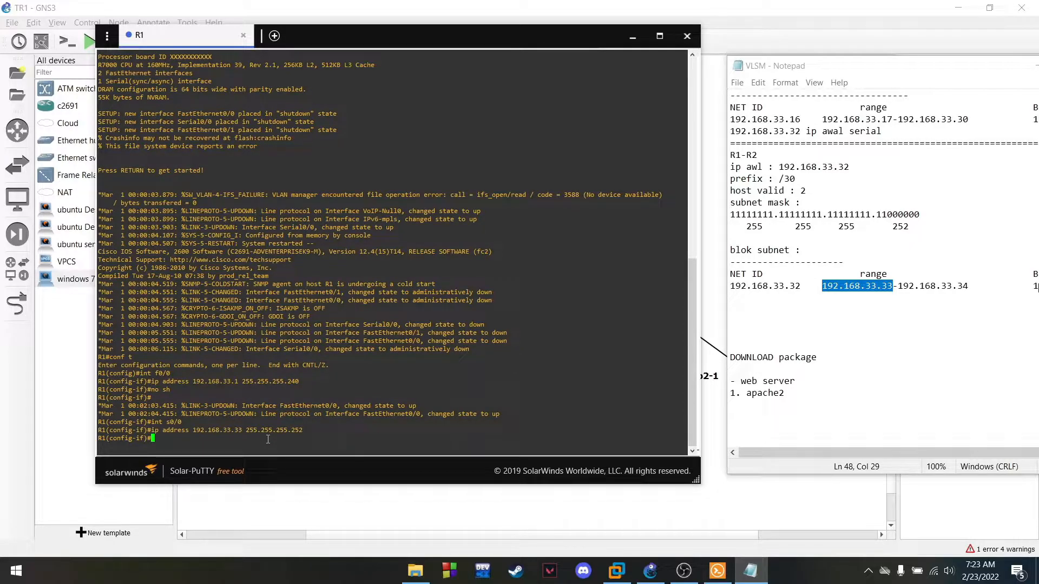
pyautogui.write('no sh')
pyautogui.press('Return')
pyautogui.write('exit')
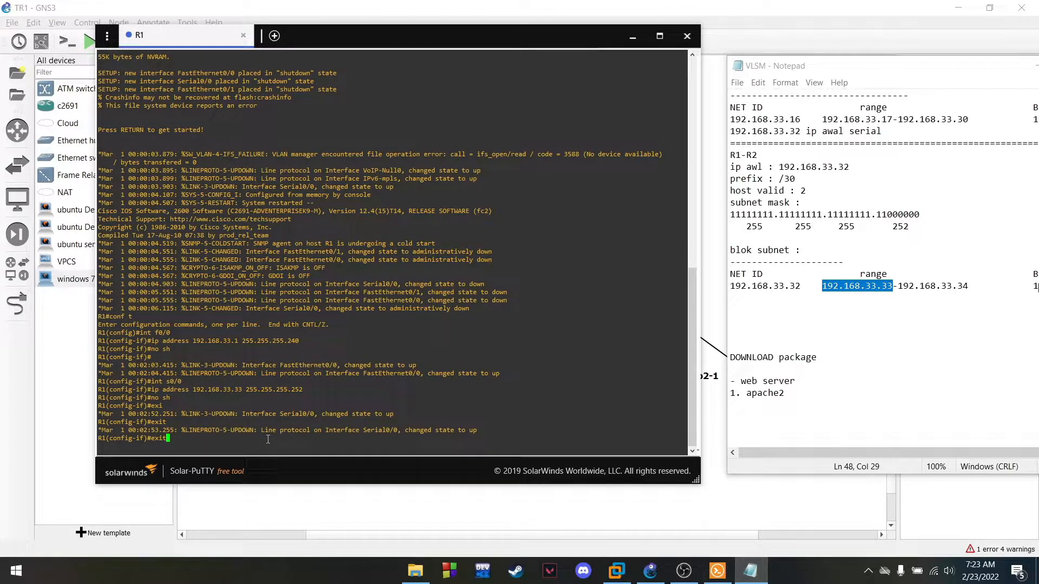
pyautogui.press('Return')
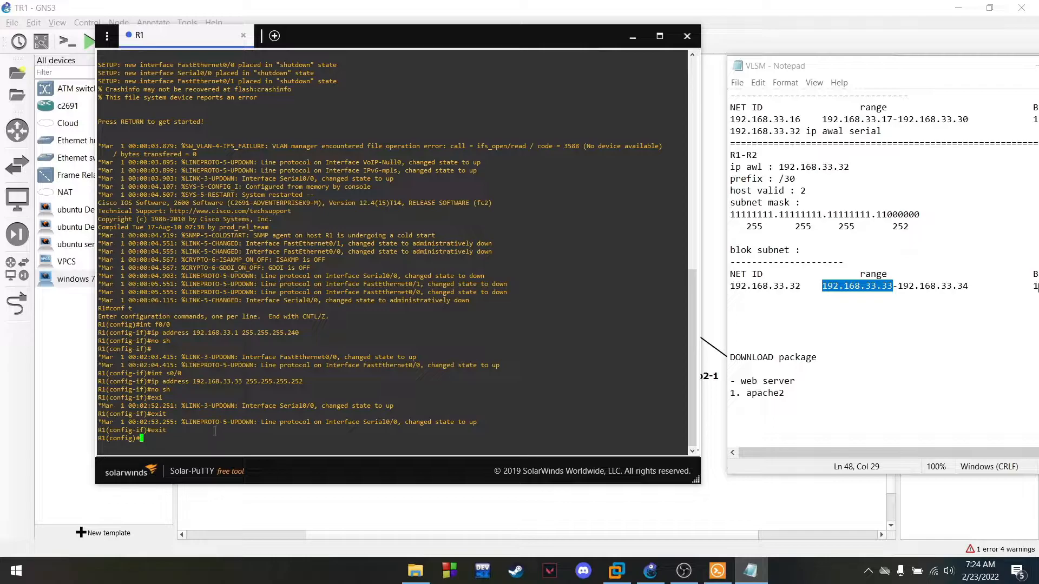
# Create DHCP pool 'server' on R1 for network 192.168.33.0 255.255.255.240
pyautogui.write('ip dhcp pool server')
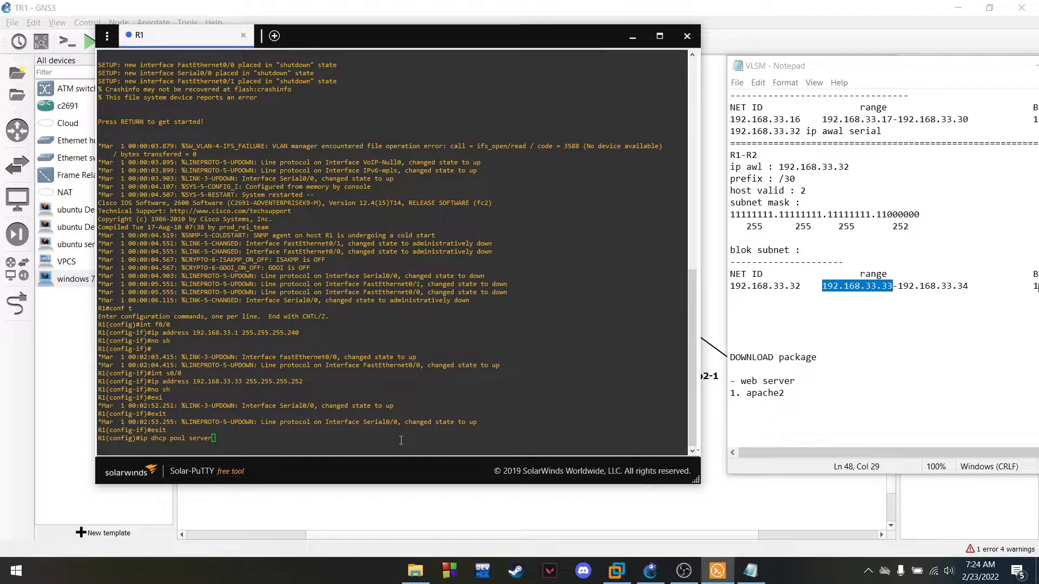
pyautogui.press('Return')
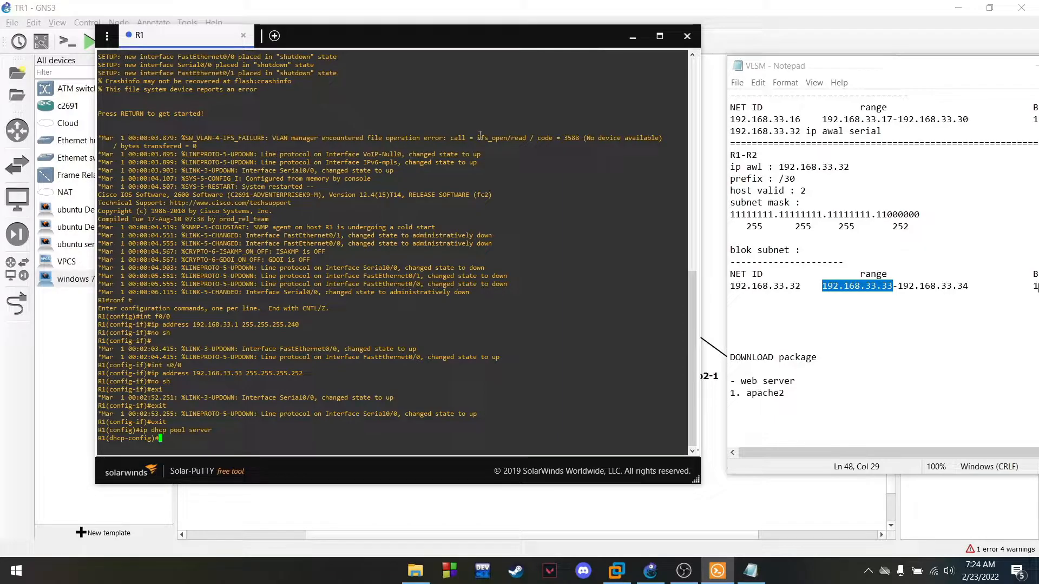
pyautogui.moveTo(471, 44); pyautogui.dragTo(479, 39)
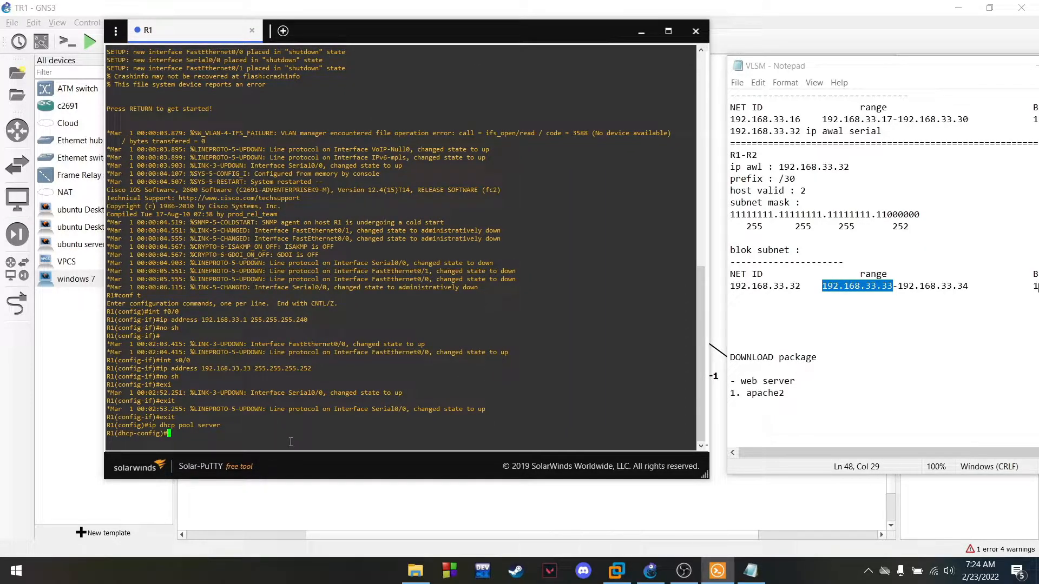
pyautogui.write('network')
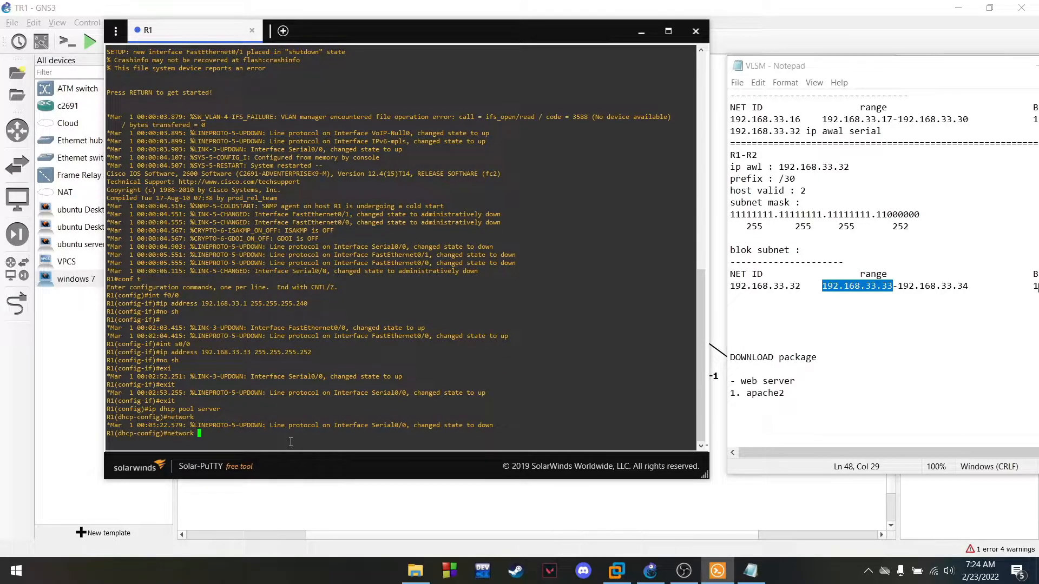
pyautogui.write(' 192.168.33')
pyautogui.scroll(9, 813, 280)
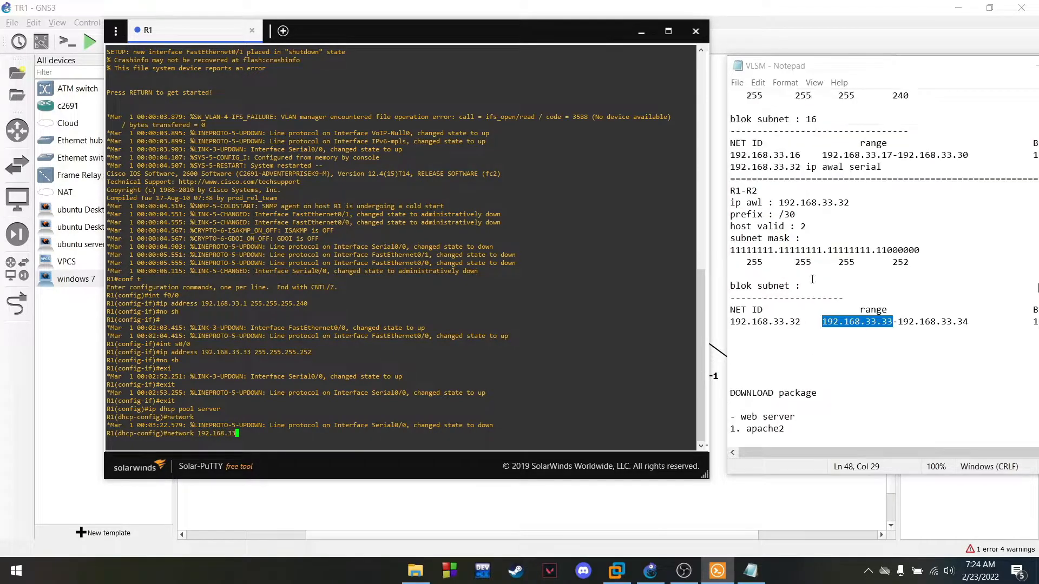
pyautogui.scroll(2, 812, 280)
pyautogui.moveTo(796, 310); pyautogui.dragTo(732, 316)
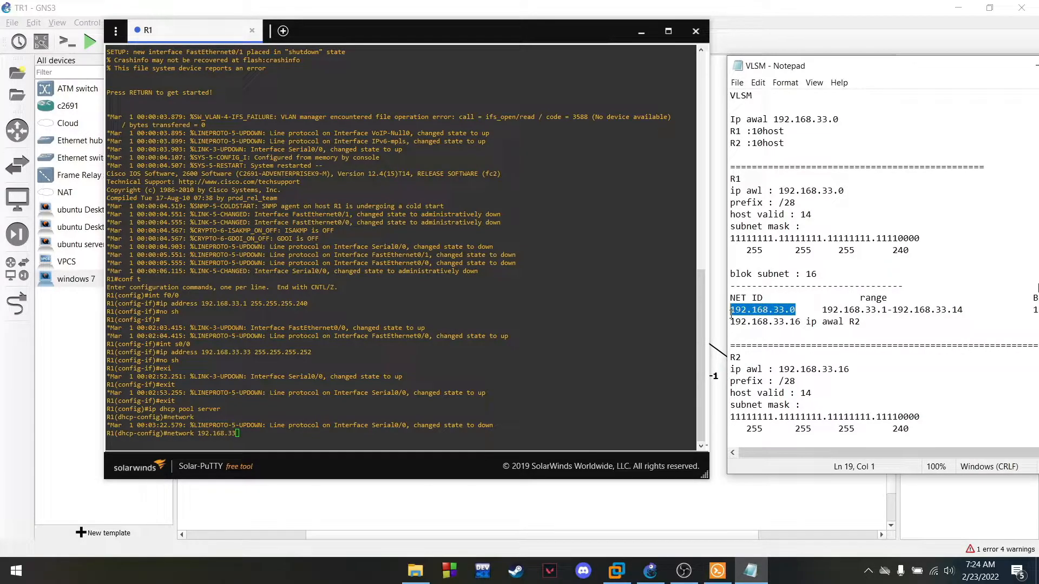
pyautogui.click(243, 433)
pyautogui.write('.0')
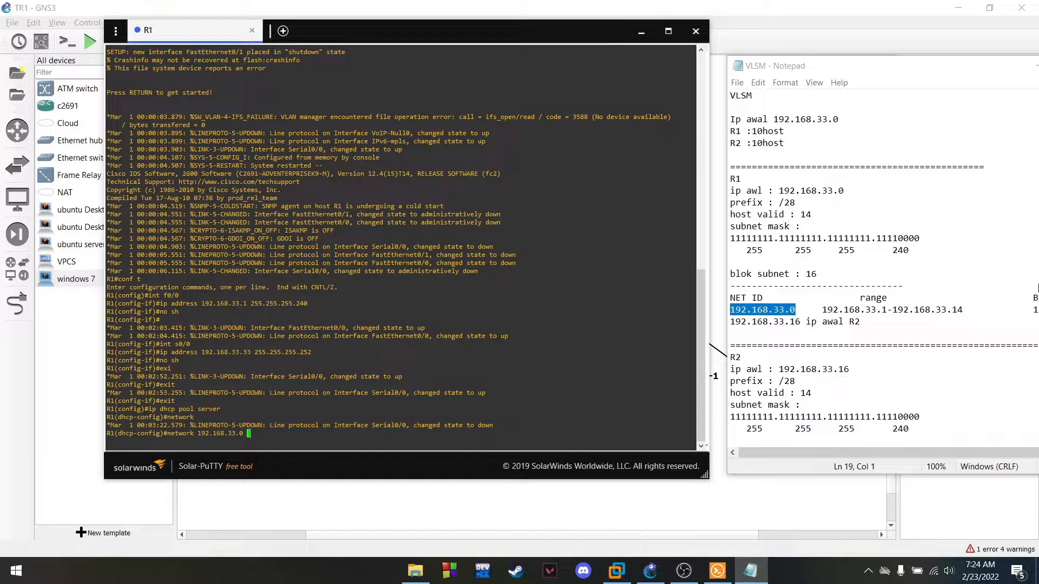
pyautogui.write('255.255.255.240')
pyautogui.moveTo(923, 259); pyautogui.dragTo(884, 251)
pyautogui.click(958, 311)
pyautogui.click(335, 437)
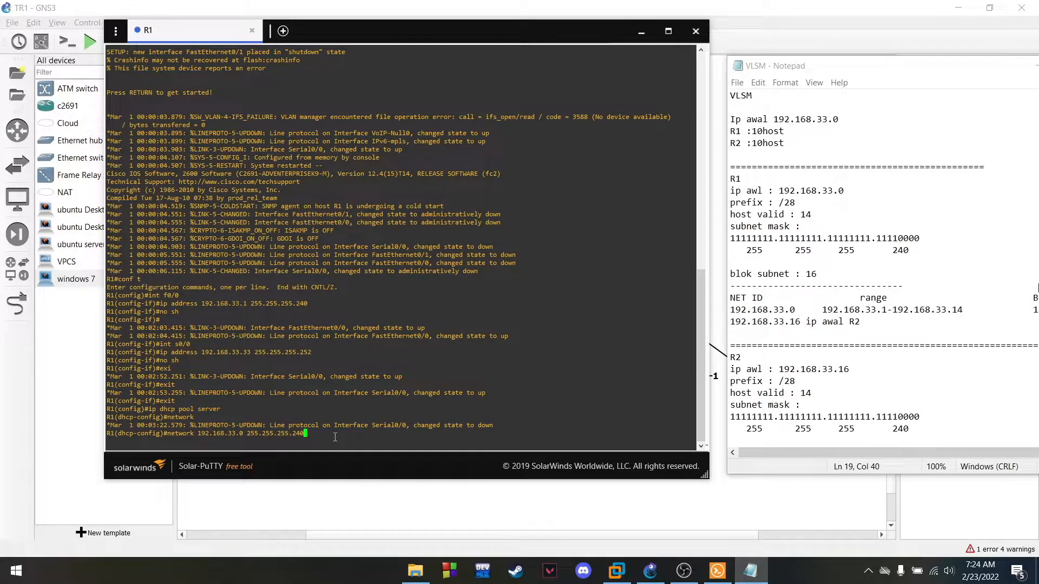
pyautogui.press('Return')
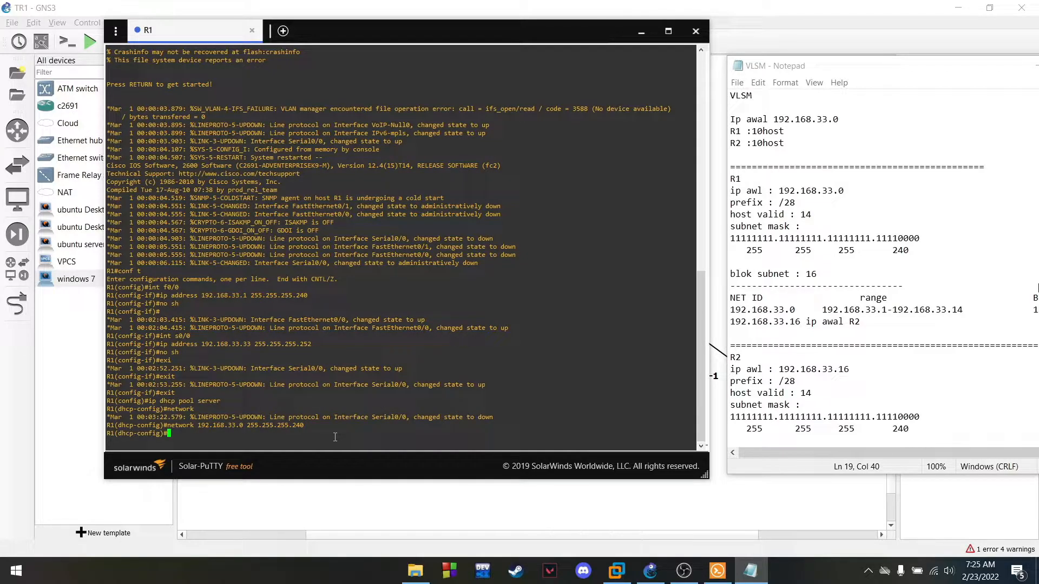
# Set the pool's default router to 192.168.33.1, exit, and return to the topology
pyautogui.write('default-router 192.168.33.')
pyautogui.moveTo(822, 310); pyautogui.dragTo(888, 309)
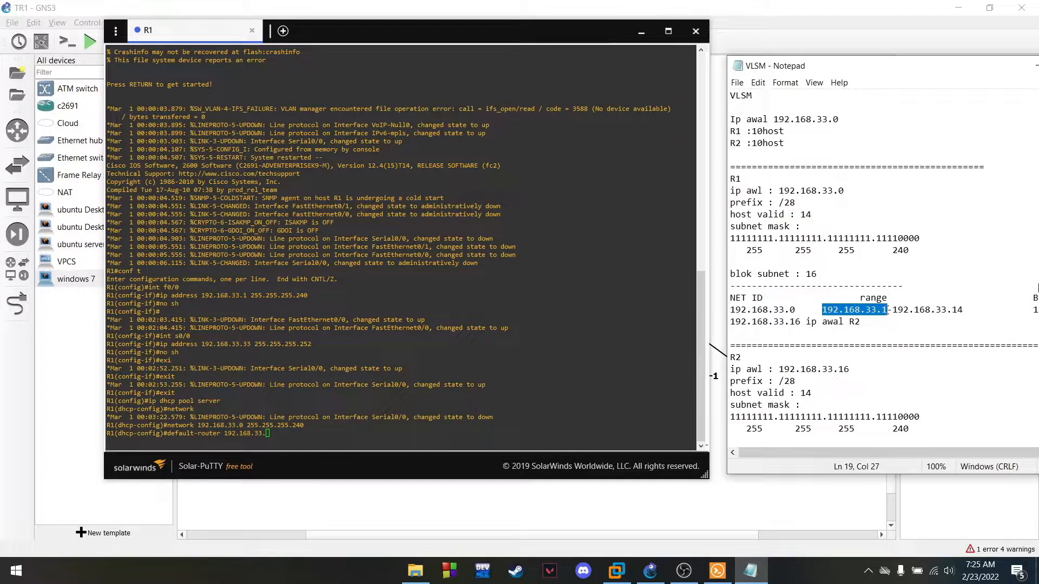
pyautogui.click(300, 434)
pyautogui.write('1')
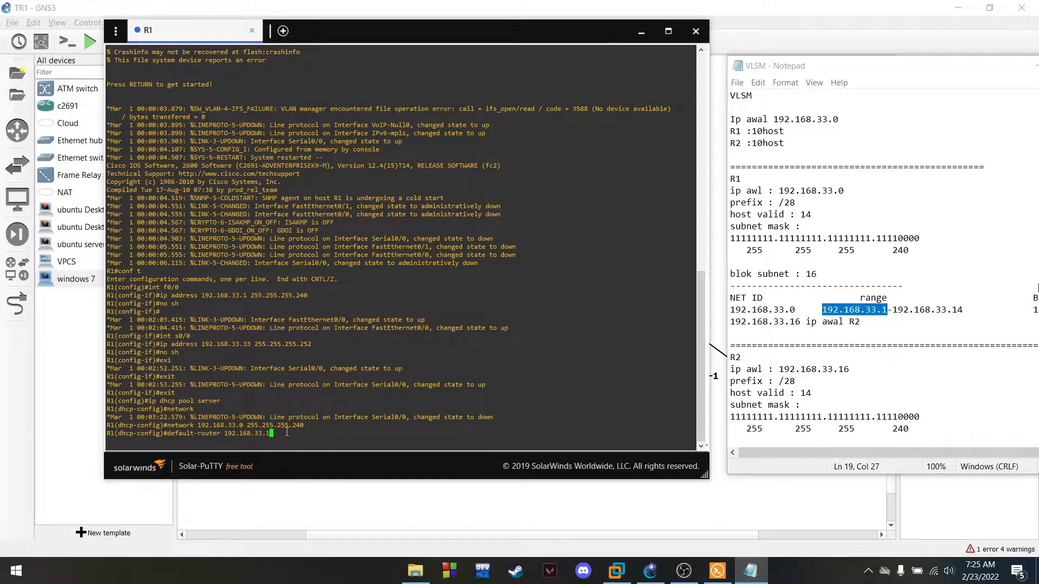
pyautogui.press('Return')
pyautogui.write('exi')
pyautogui.press('Return')
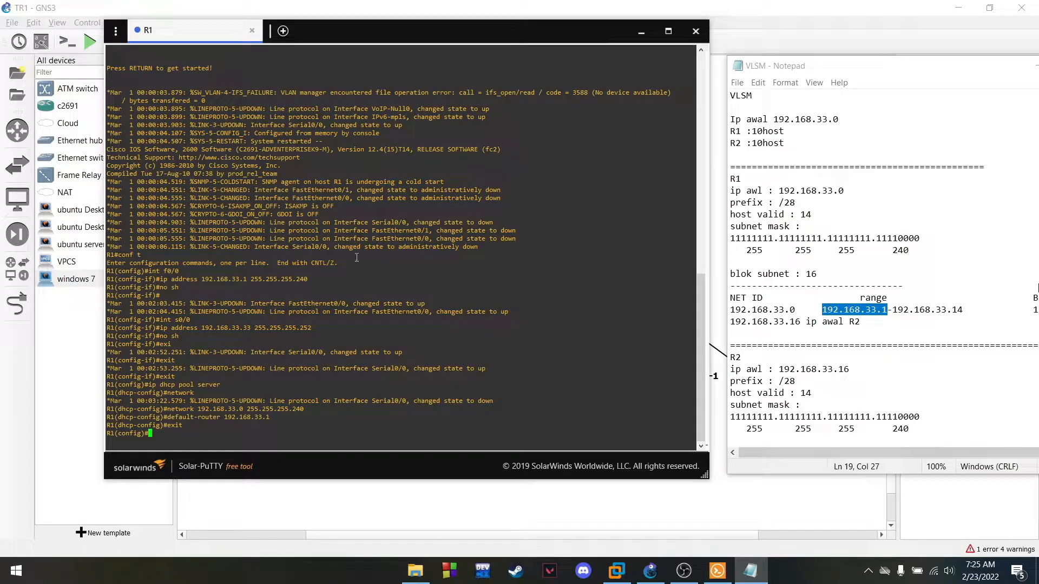
pyautogui.click(642, 32)
pyautogui.click(449, 368)
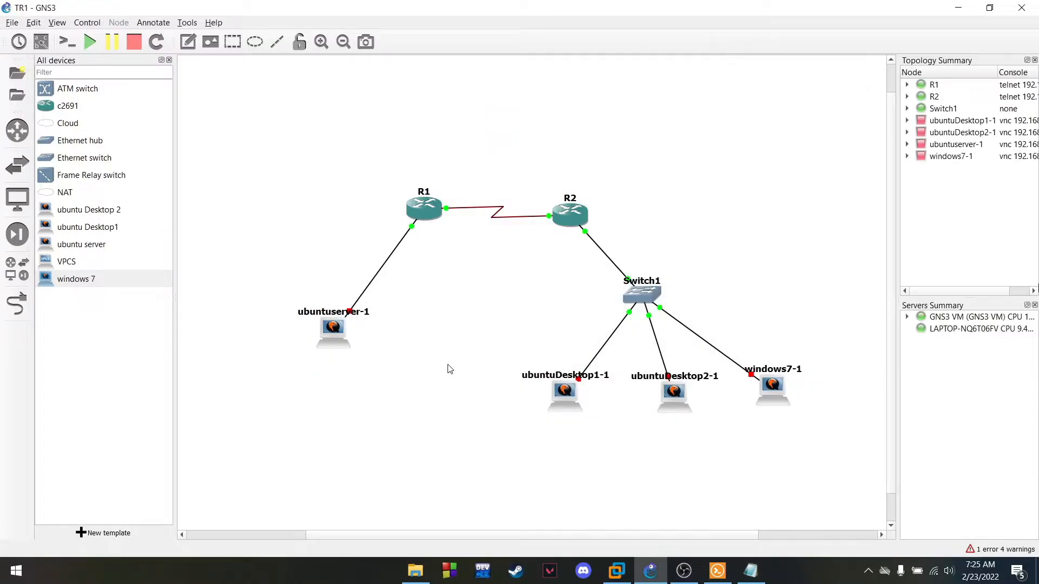
# Start router R2 and open a console session to it
pyautogui.rightClick(577, 214)
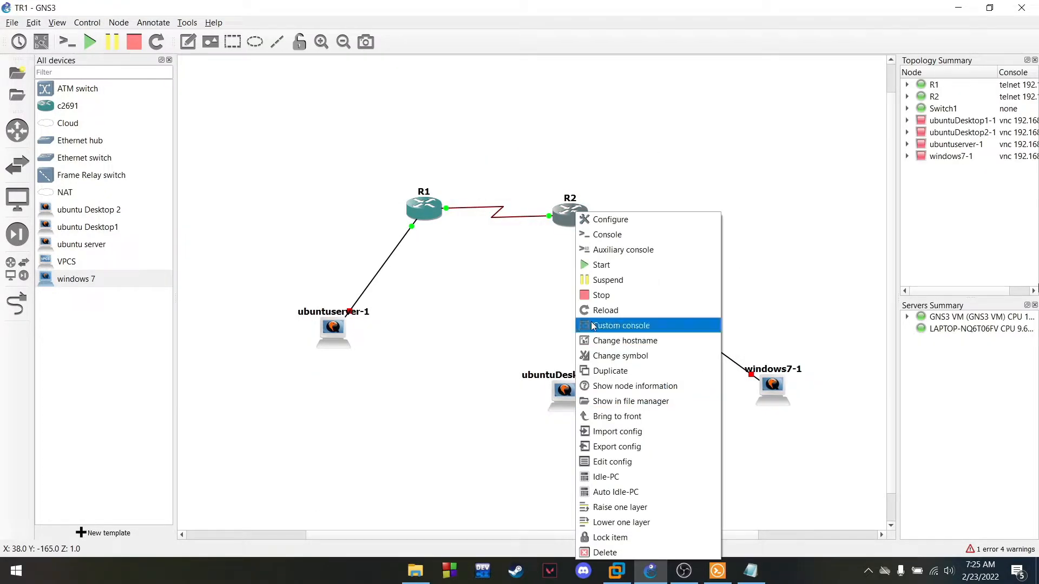
pyautogui.click(615, 269)
pyautogui.rightClick(571, 211)
pyautogui.click(600, 234)
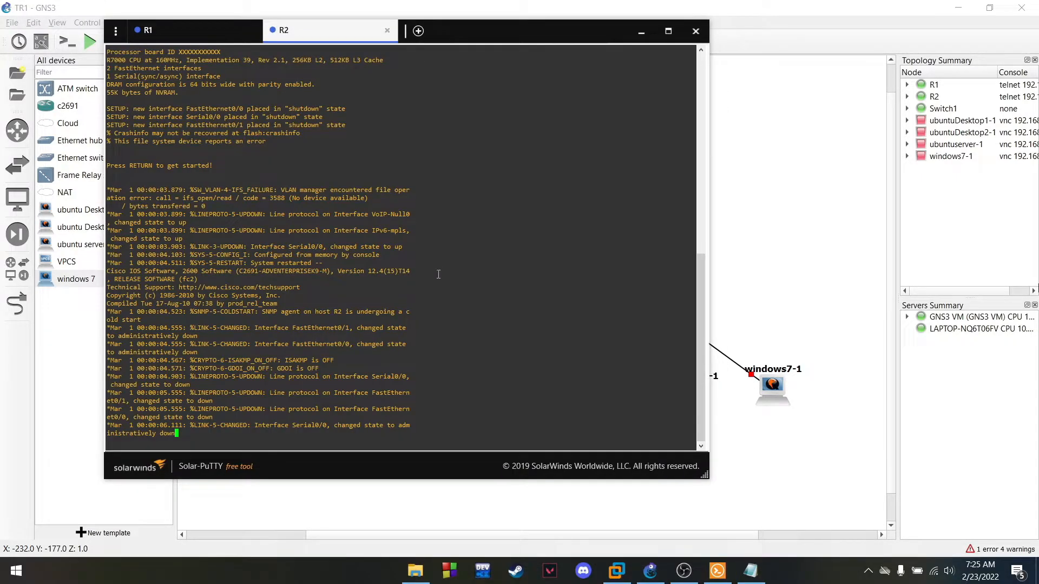
# Bring up the R2# prompt and place the VLSM notes beside the console
pyautogui.moveTo(508, 31); pyautogui.dragTo(642, 20)
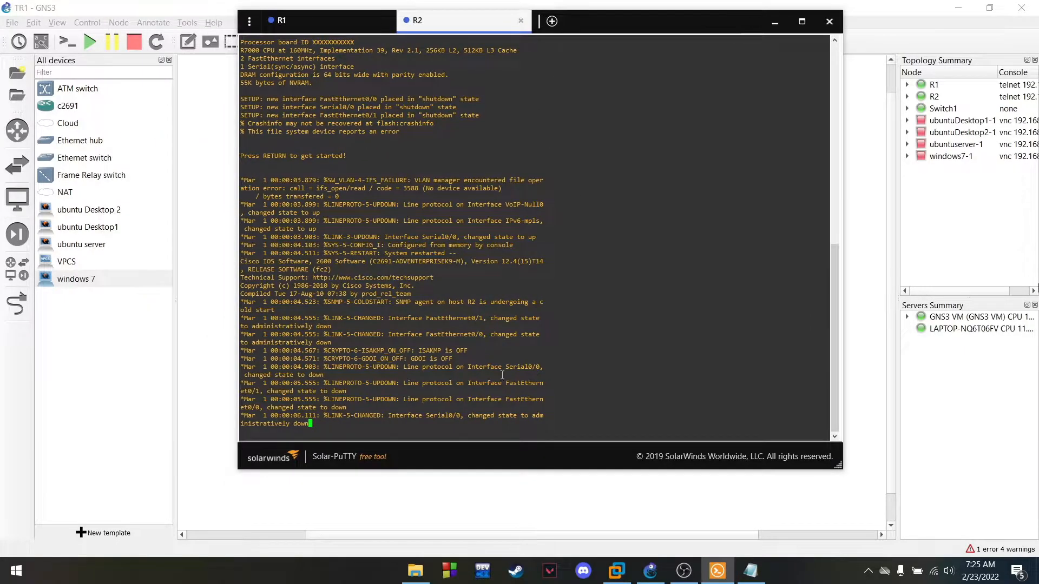
pyautogui.press('Return')
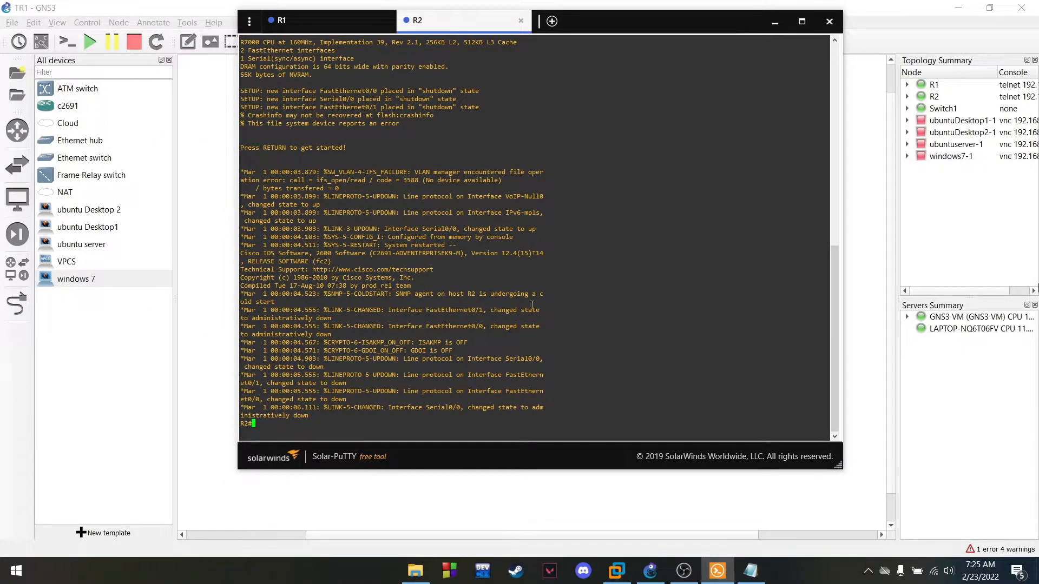
pyautogui.moveTo(627, 28); pyautogui.dragTo(680, 32)
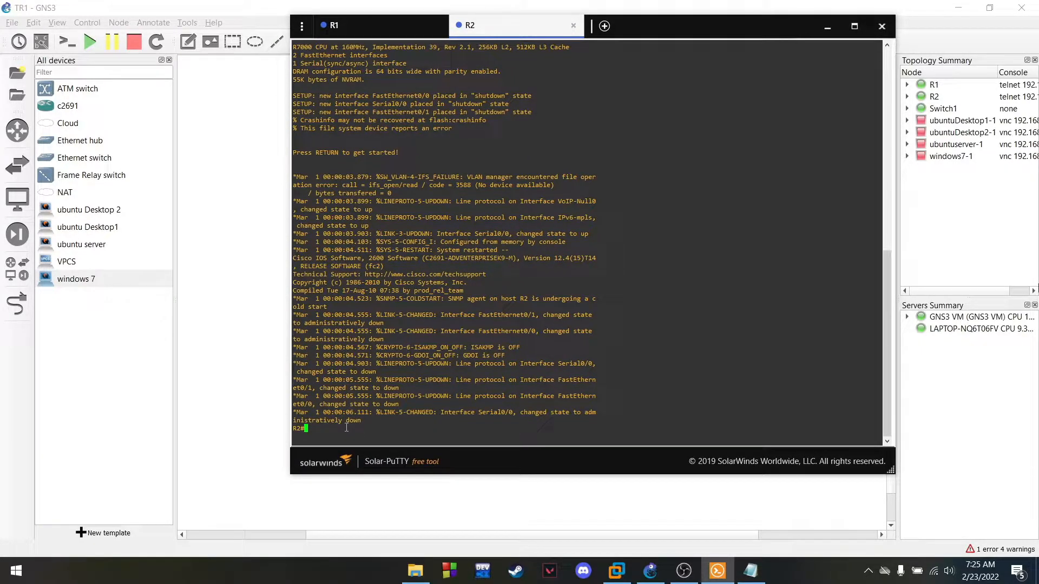
pyautogui.moveTo(680, 22); pyautogui.dragTo(479, 31)
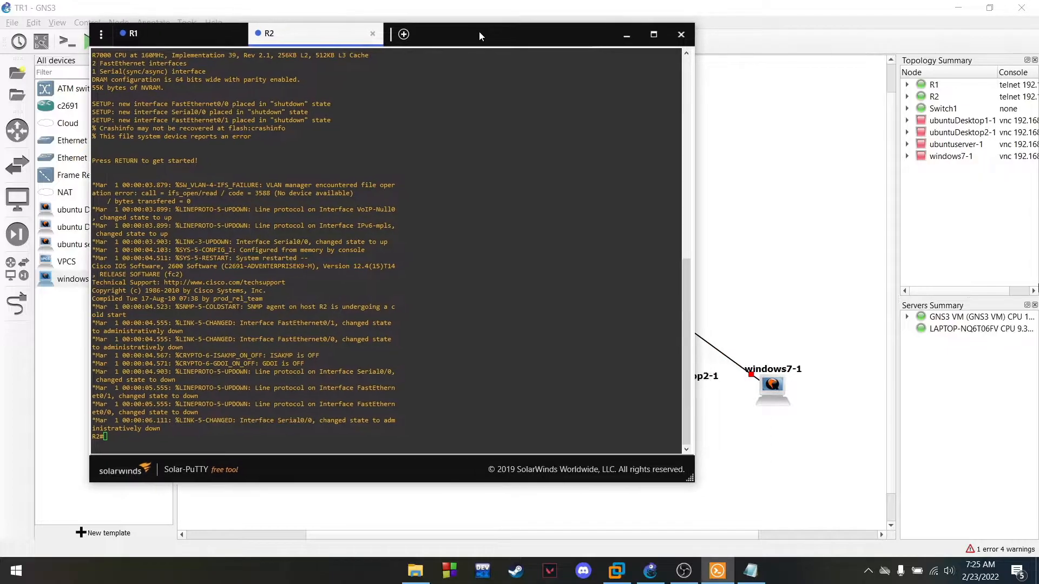
pyautogui.click(750, 571)
pyautogui.moveTo(818, 67); pyautogui.dragTo(802, 51)
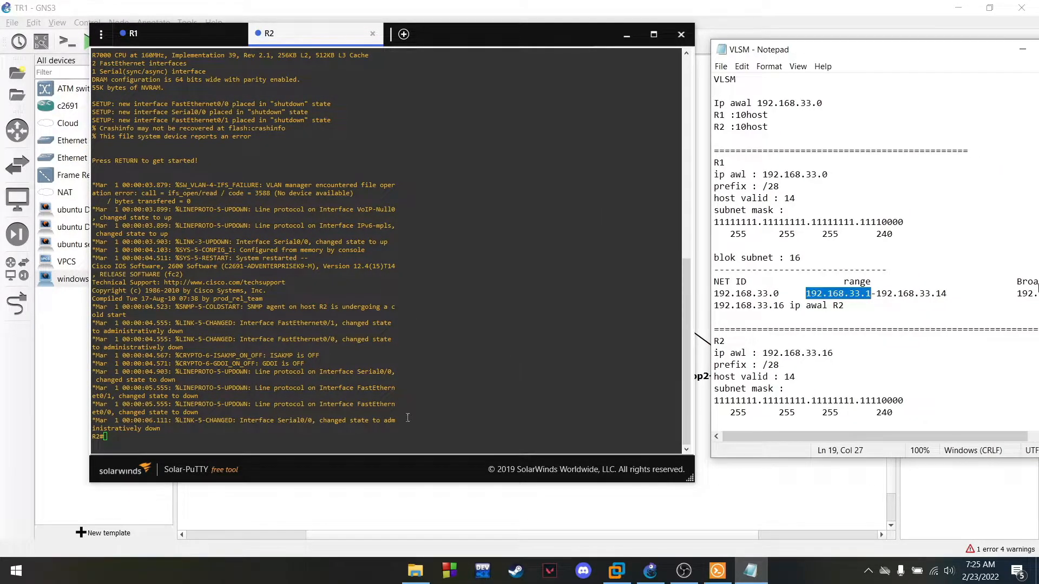
pyautogui.click(252, 442)
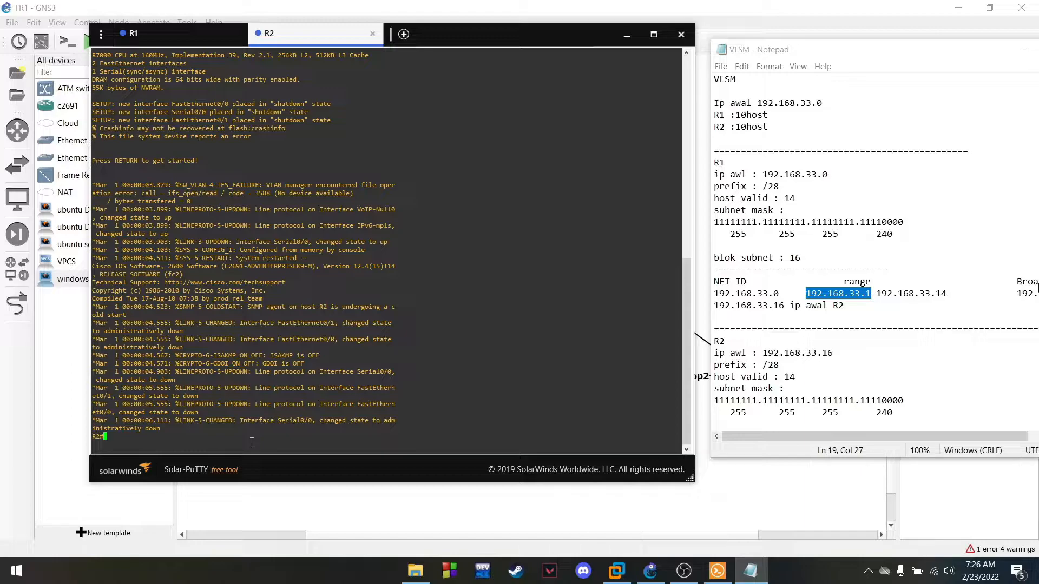
# Enter configuration mode on R2 and select interface FastEthernet0/0
pyautogui.write('conf t')
pyautogui.press('Return')
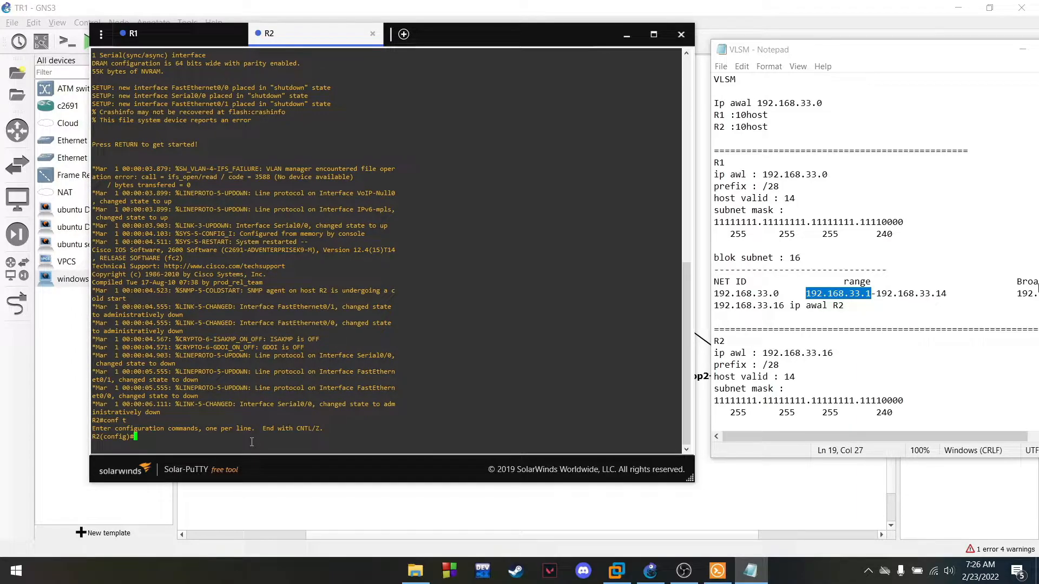
pyautogui.write('int f0/0')
pyautogui.press('Return')
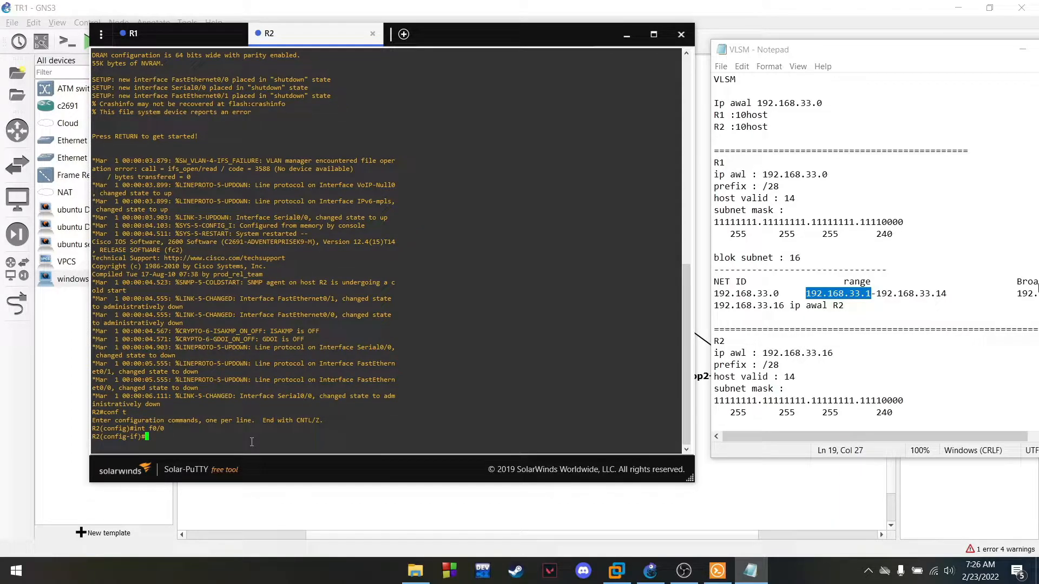
# Assign 192.168.33.17 255.255.255.240 to FastEthernet0/0, enable it, and begin int se0/0
pyautogui.write('ip address 192.168.33')
pyautogui.scroll(-7, 913, 320)
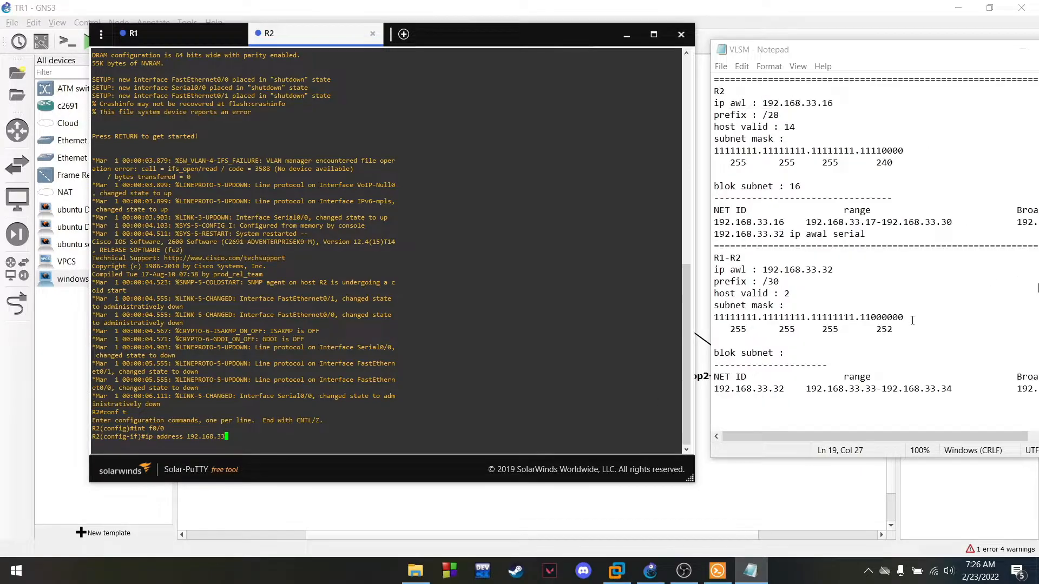
pyautogui.click(863, 234)
pyautogui.moveTo(807, 222); pyautogui.dragTo(877, 223)
pyautogui.click(265, 436)
pyautogui.write('.1')
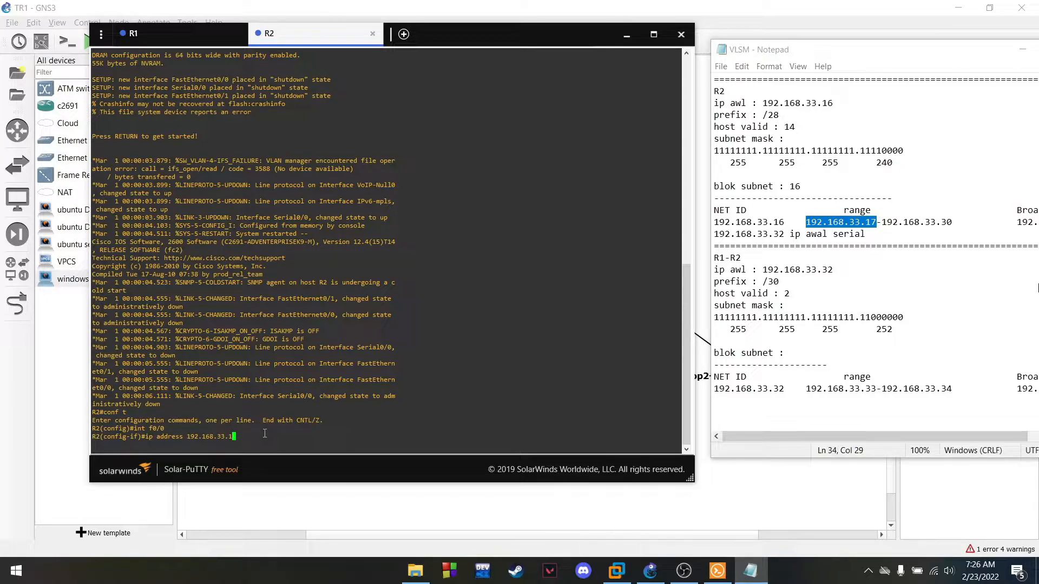
pyautogui.write('7 255.255.255.240')
pyautogui.press('Return')
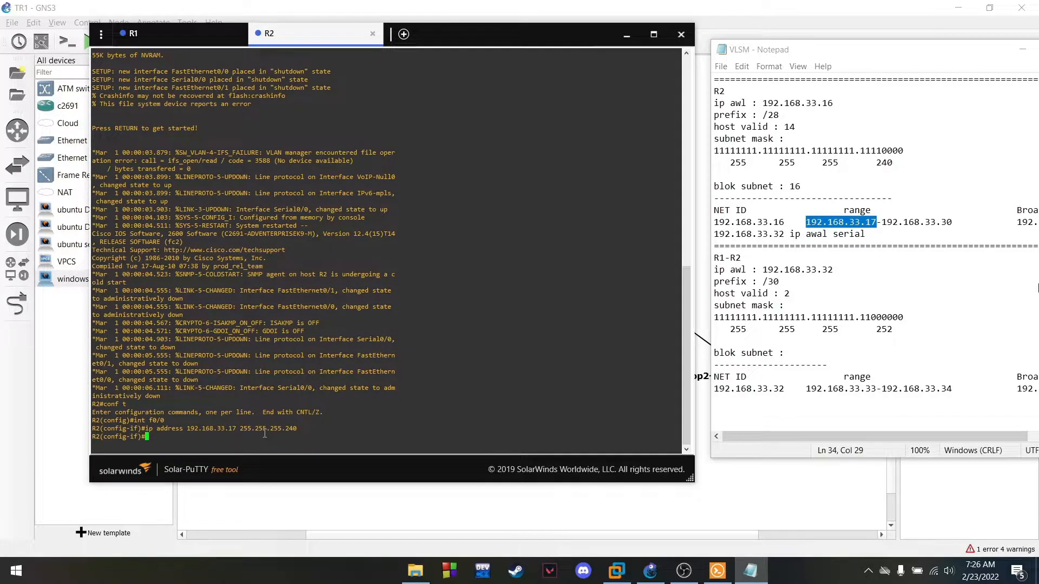
pyautogui.write('no sh')
pyautogui.press('Return')
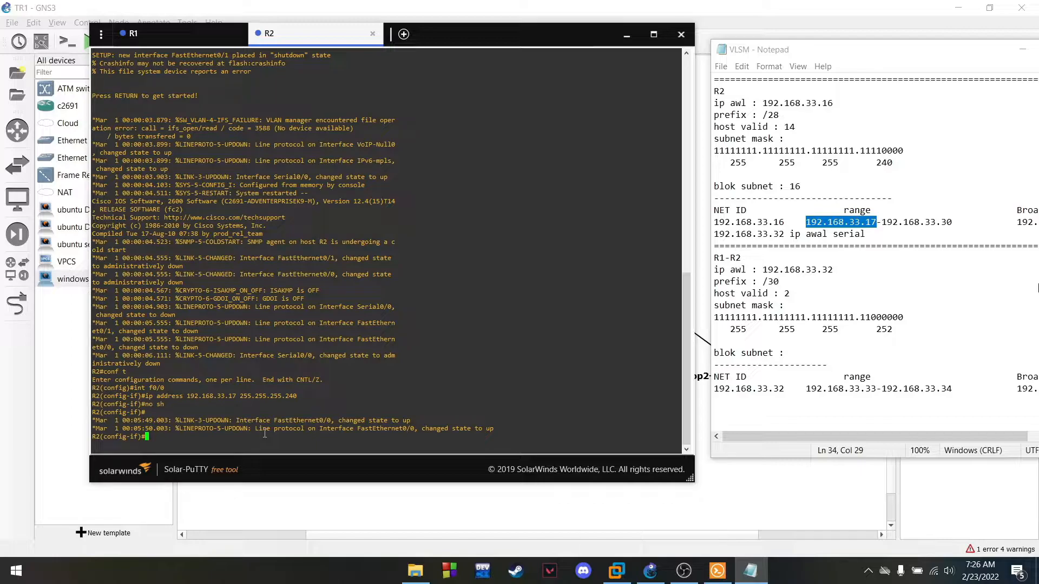
pyautogui.write('int se0/0')
# Give Serial0/0 the address 192.168.33.34 255.255.255.252 and bring it up
pyautogui.press('Return')
pyautogui.write('i')
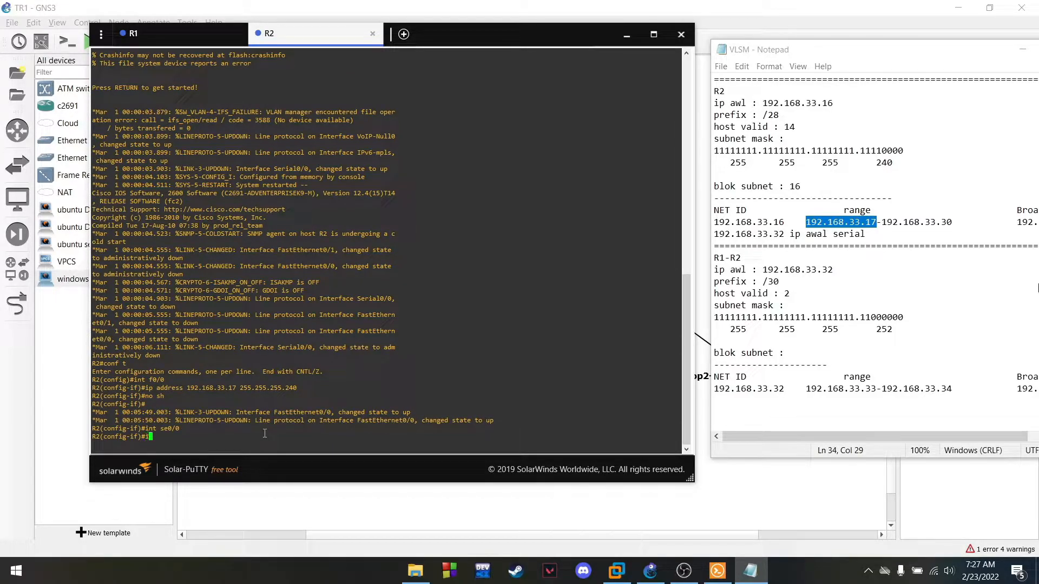
pyautogui.write('p address 192.168.33.')
pyautogui.moveTo(956, 390); pyautogui.dragTo(884, 391)
pyautogui.click(355, 439)
pyautogui.write('34')
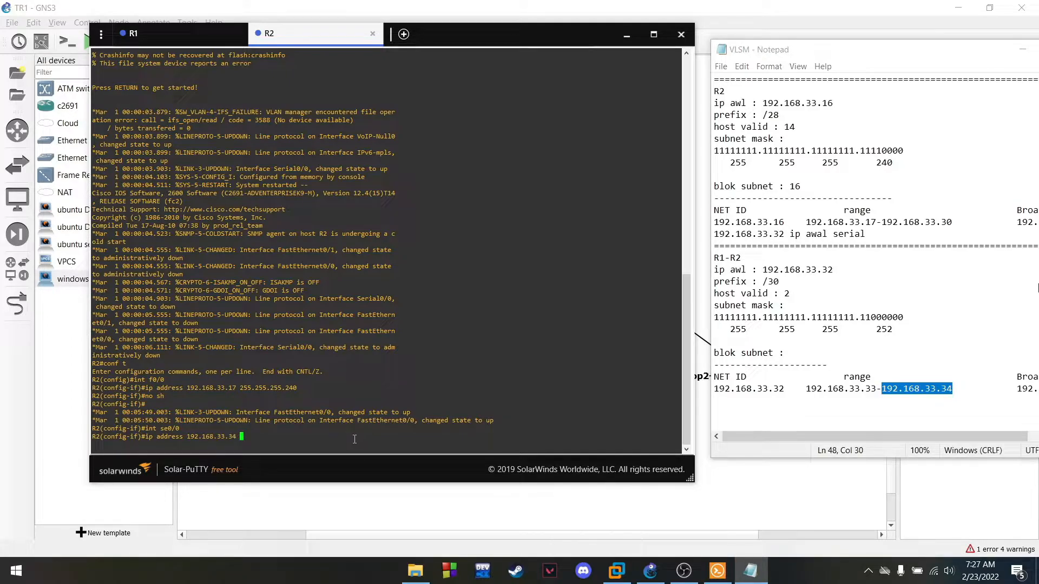
pyautogui.write(' 255.255.255.252')
pyautogui.press('Return')
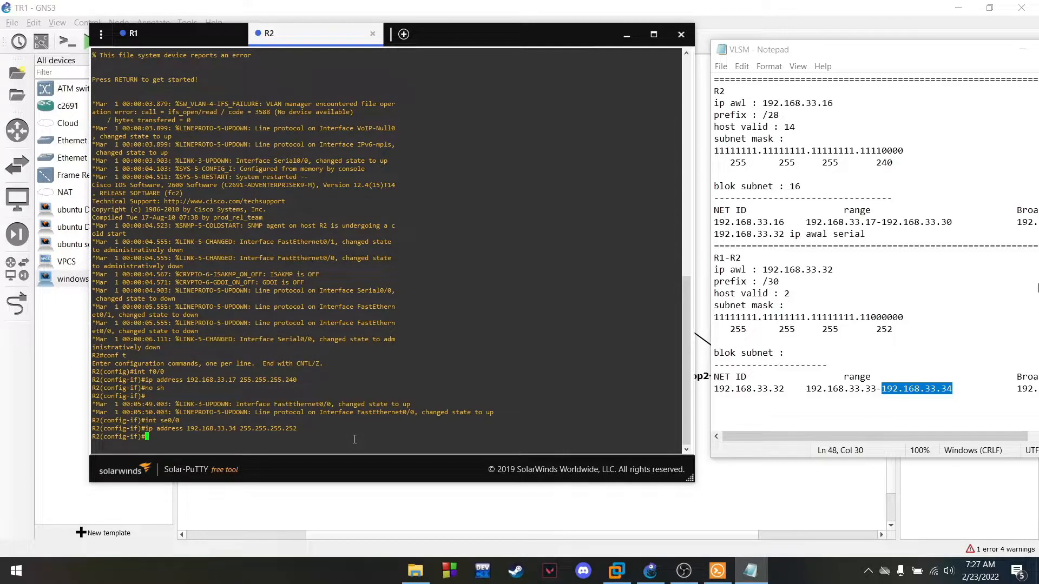
pyautogui.write('no sh')
pyautogui.press('Return')
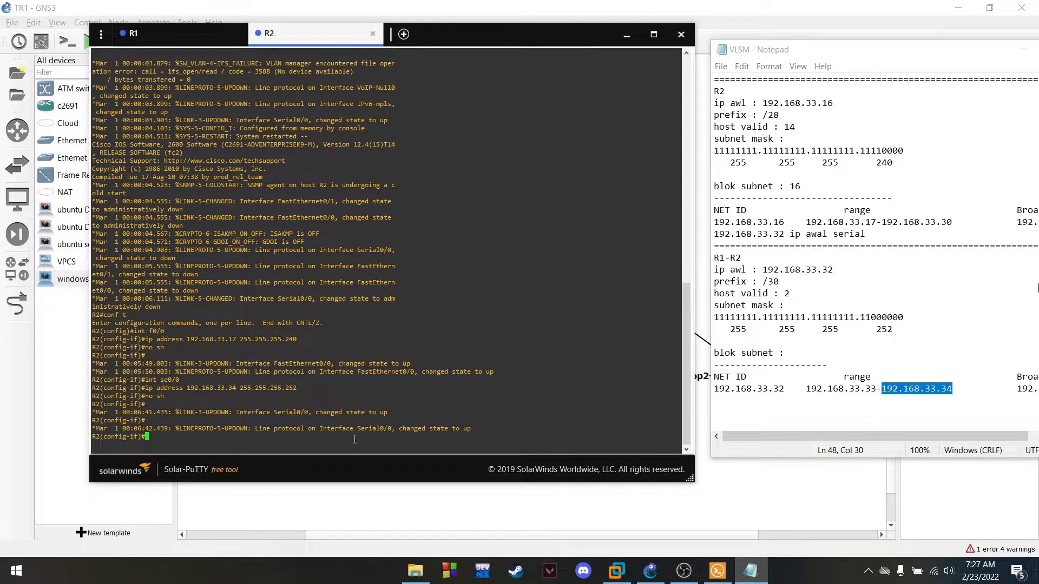
# Leave interface configuration and start the 'ip dhcp pool server' command
pyautogui.write('exit')
pyautogui.press('Return')
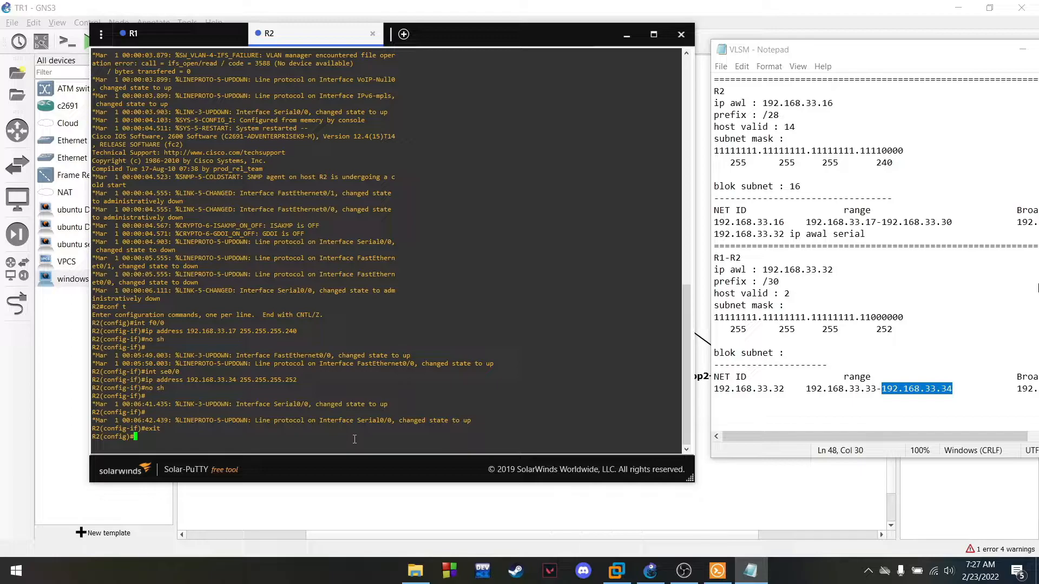
pyautogui.write('ip dhcp pool server')
# Create R2's DHCP pool 'server' with network 192.168.33.16 255.255.255.240
pyautogui.press('Return')
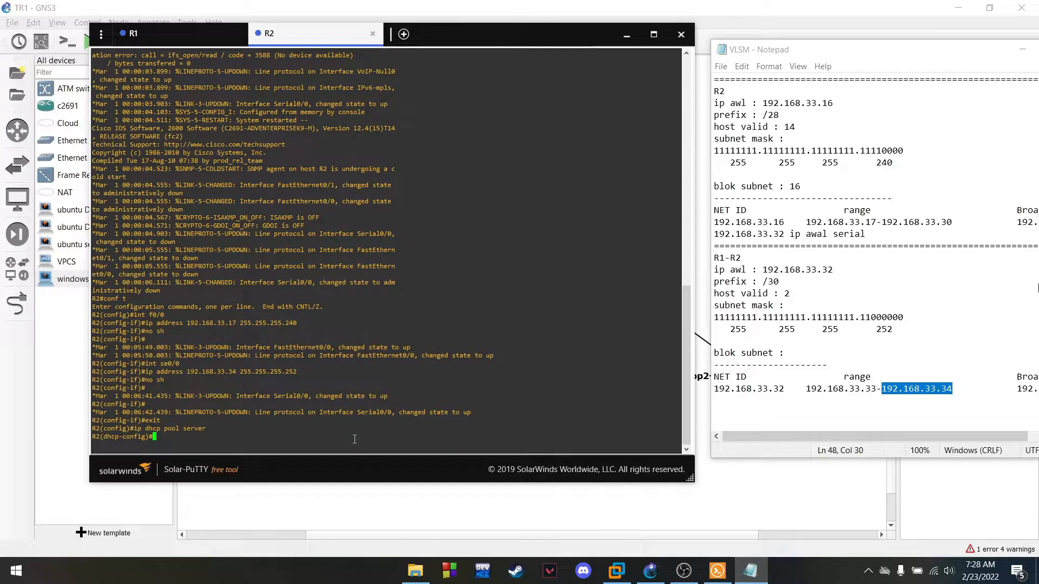
pyautogui.write('network 192.168.33.')
pyautogui.scroll(3, 800, 320)
pyautogui.click(786, 330)
pyautogui.moveTo(786, 329); pyautogui.dragTo(714, 334)
pyautogui.click(251, 434)
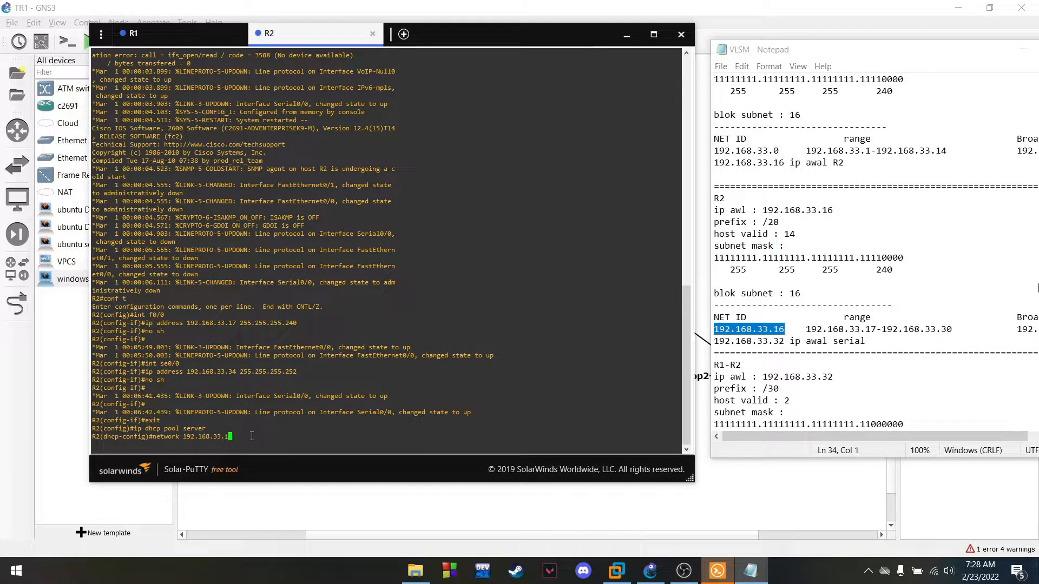
pyautogui.write('16 ')
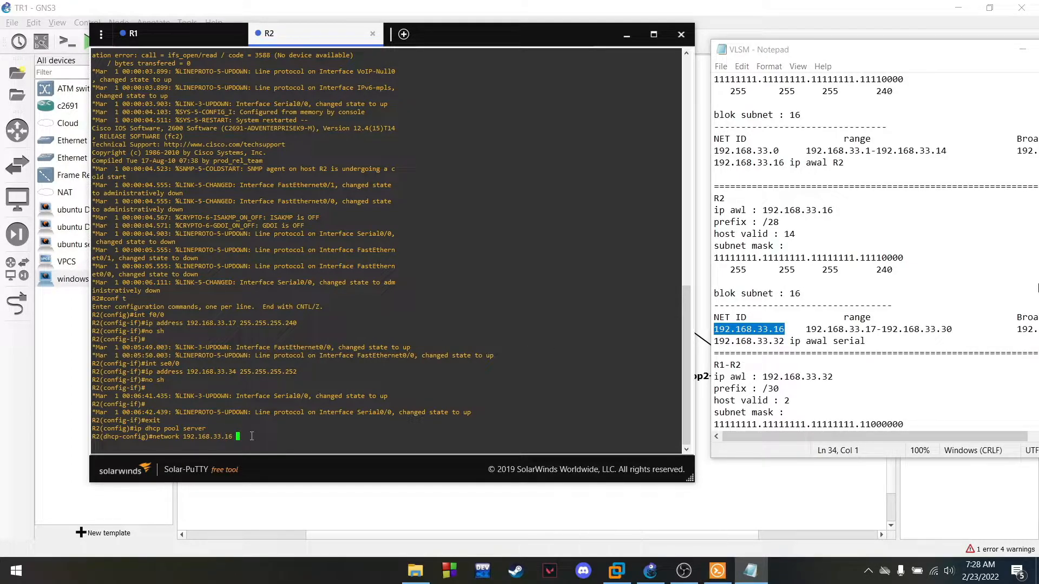
pyautogui.write('255.255.255.240')
pyautogui.press('Return')
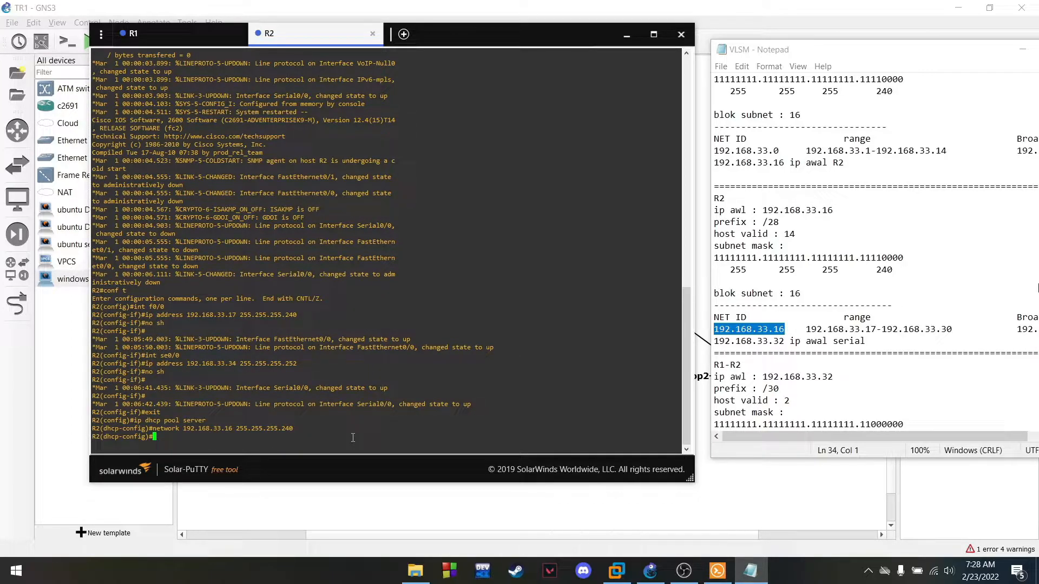
# Set the pool's default router to 192.168.33.17 and exit pool configuration
pyautogui.write('default-router 192.168')
pyautogui.write('.33')
pyautogui.click(806, 334)
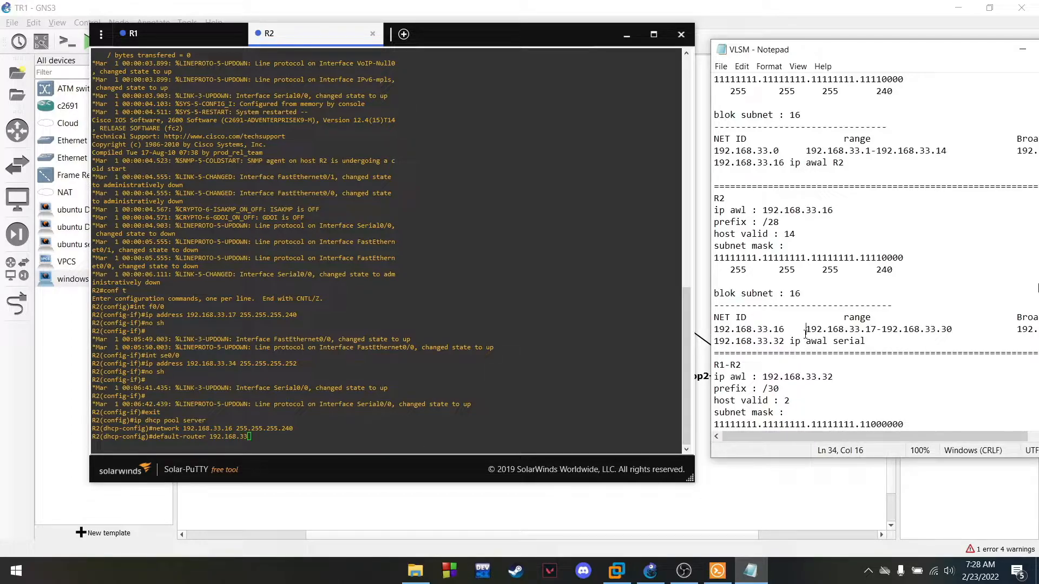
pyautogui.click(342, 430)
pyautogui.write('.17')
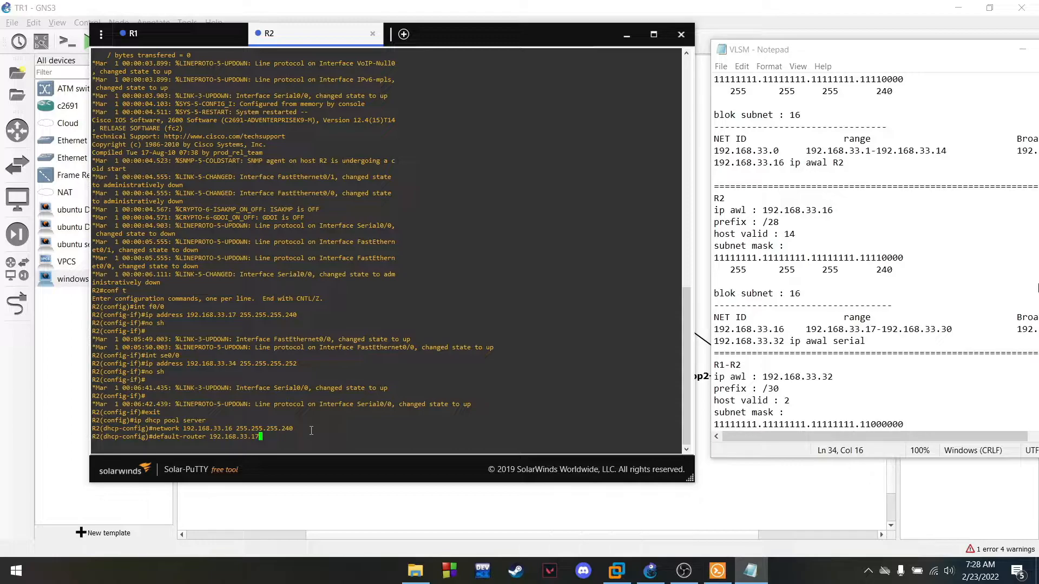
pyautogui.press('Return')
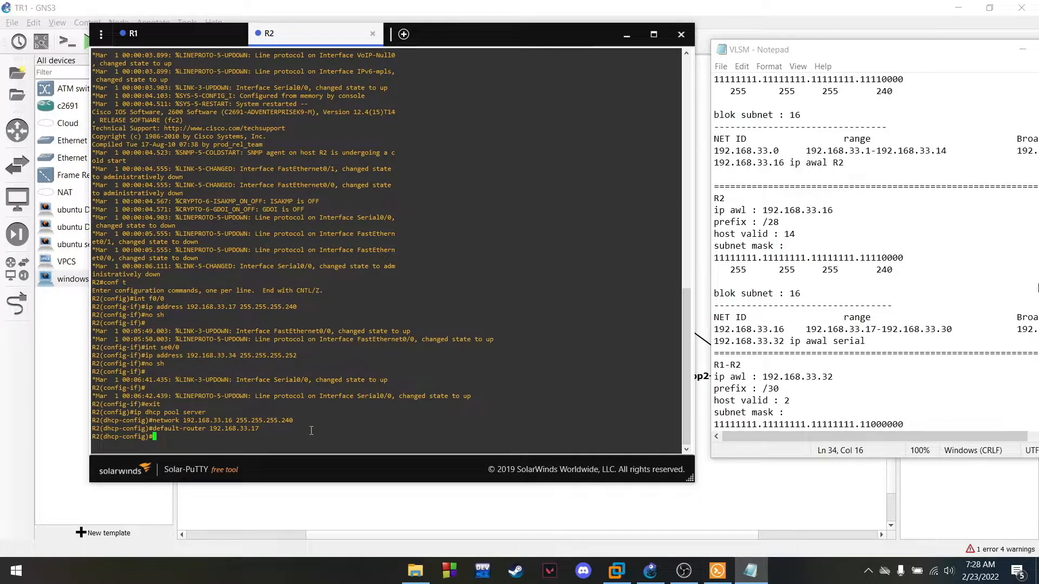
pyautogui.write('exit')
pyautogui.press('Return')
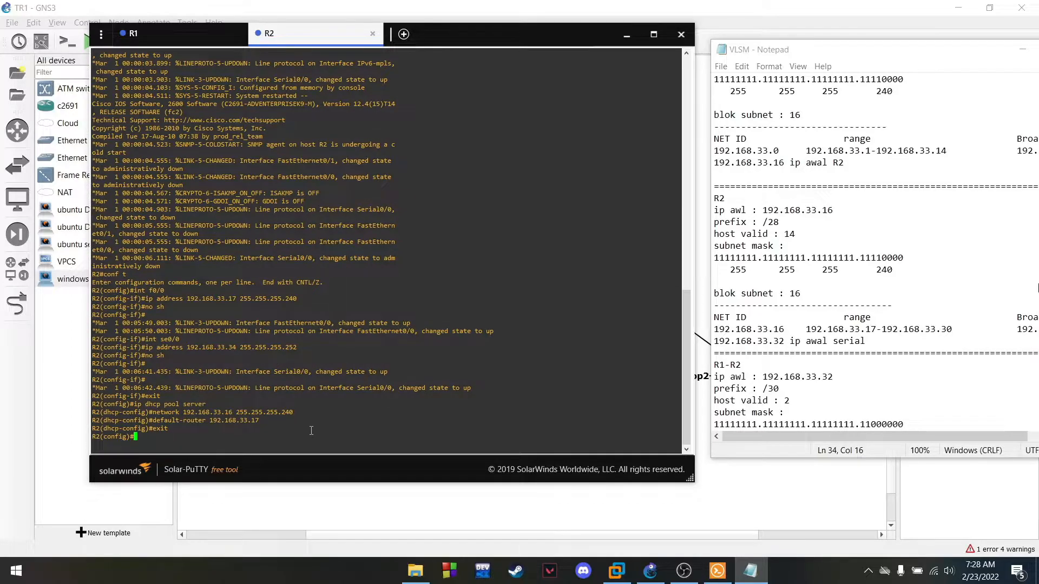
pyautogui.scroll(3, 312, 287)
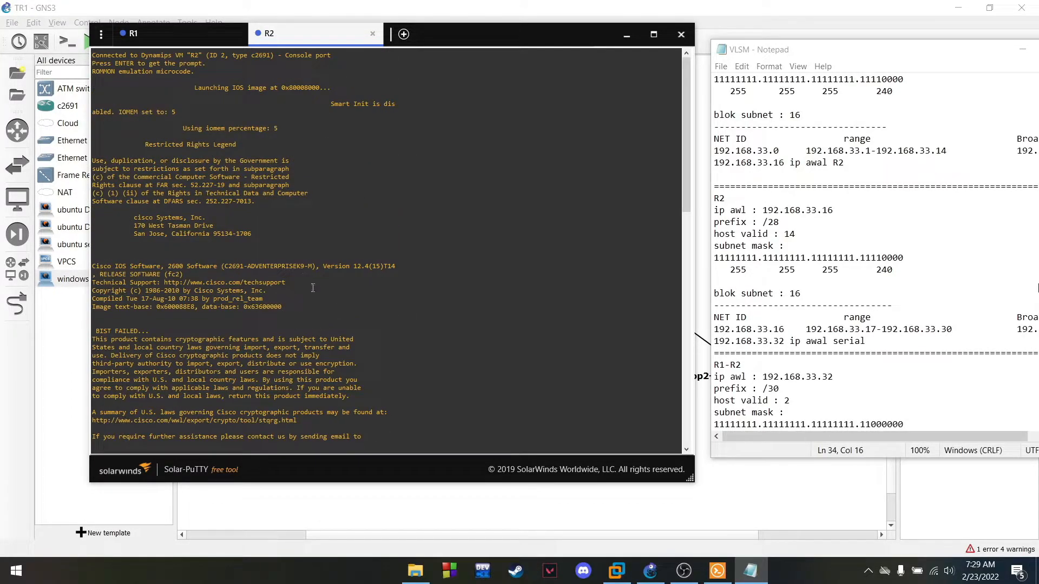
pyautogui.scroll(-3, 307, 234)
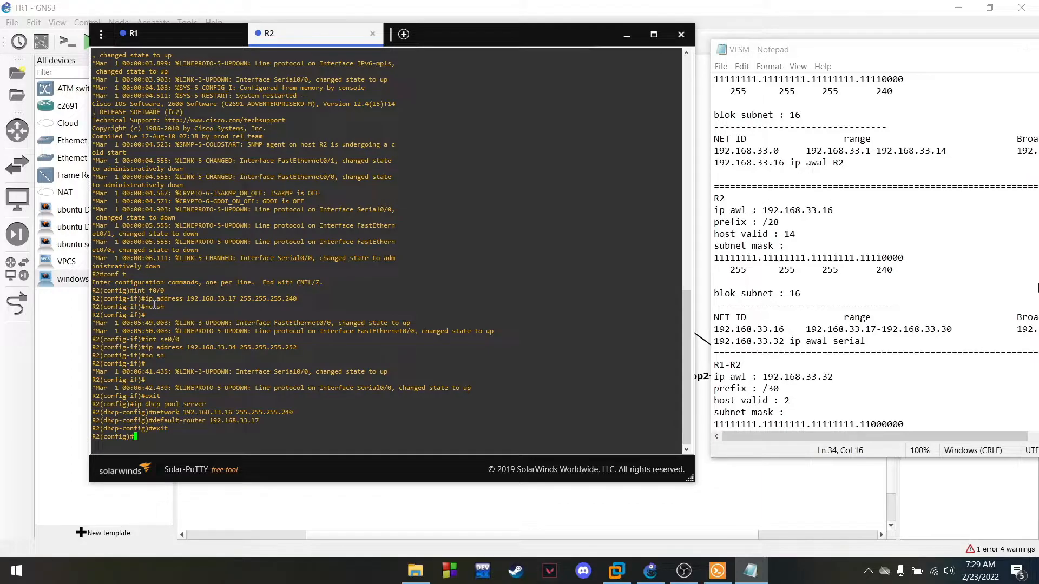
# Switch from the R2 console to the R1 console session
pyautogui.tripleClick(154, 290)
pyautogui.click(155, 291)
pyautogui.doubleClick(156, 290)
pyautogui.moveTo(161, 340); pyautogui.dragTo(183, 340)
pyautogui.click(184, 342)
pyautogui.click(163, 34)
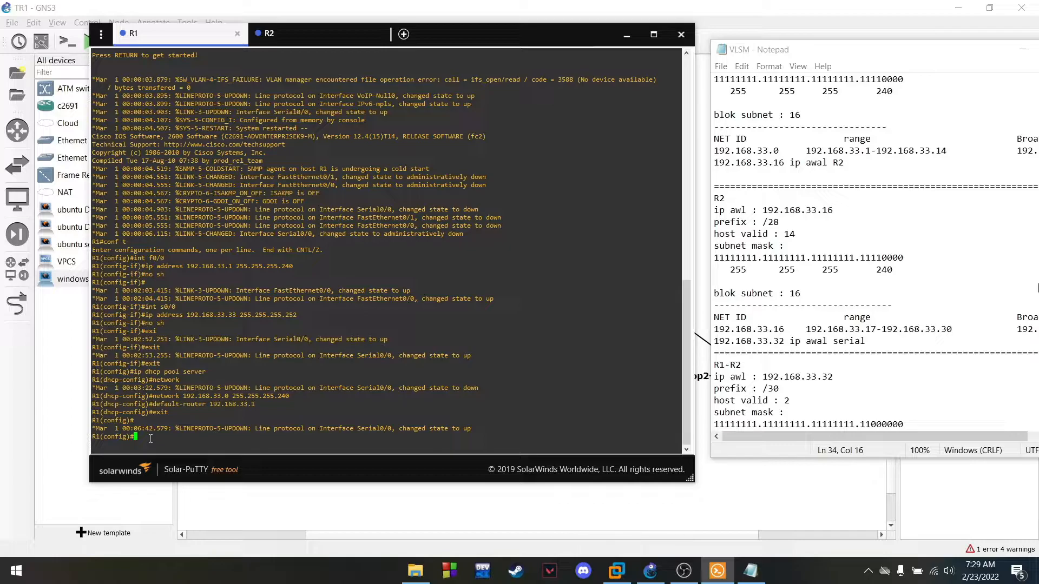
# On R1, add ip route 192.168.33.16 255.255.255.240 192.168.33.34 and exit configuration
pyautogui.write('ip route 192.168.33.16')
pyautogui.moveTo(784, 329); pyautogui.dragTo(735, 329)
pyautogui.click(265, 436)
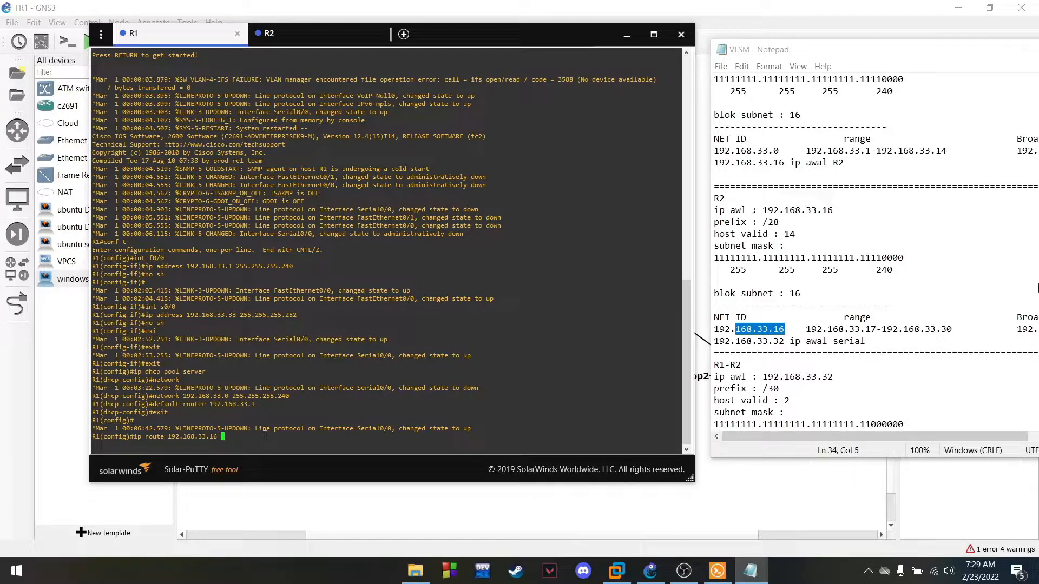
pyautogui.write('255.255.255.240 192')
pyautogui.scroll(-3, 854, 323)
pyautogui.moveTo(950, 389); pyautogui.dragTo(883, 392)
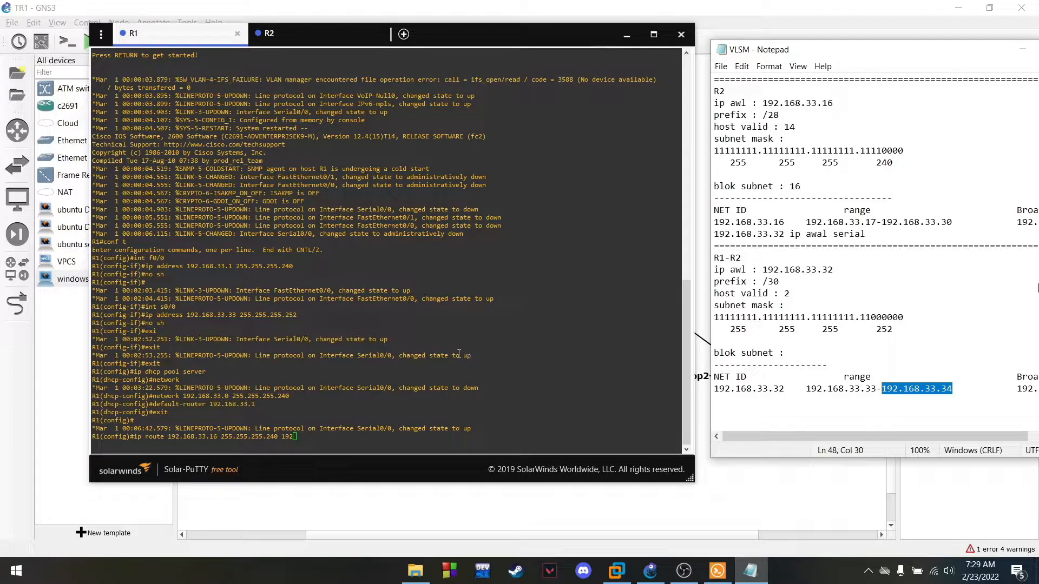
pyautogui.click(288, 440)
pyautogui.press('BackSpace')
pyautogui.write('2.168')
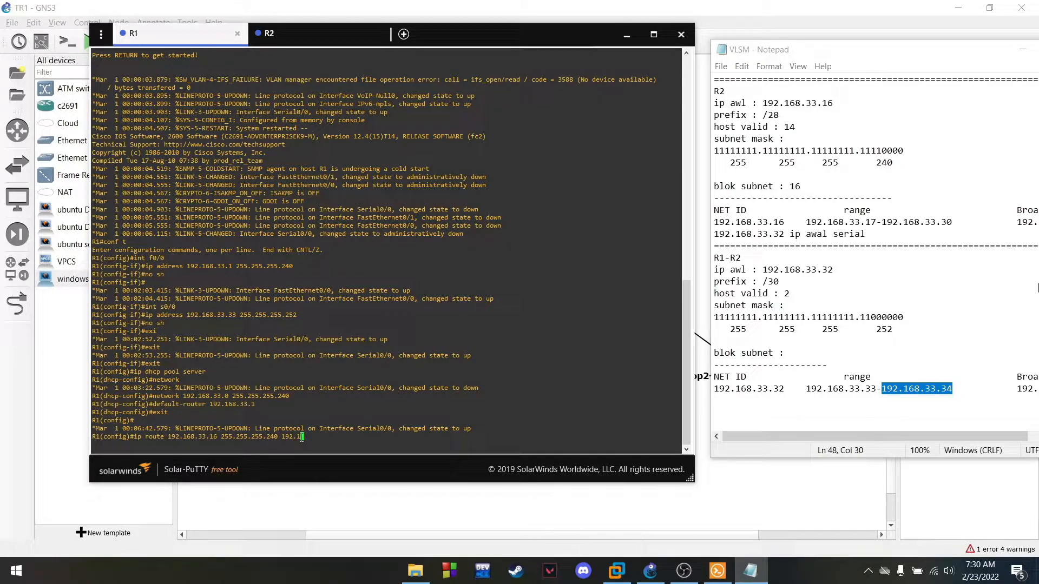
pyautogui.write('.33.34')
pyautogui.press('Return')
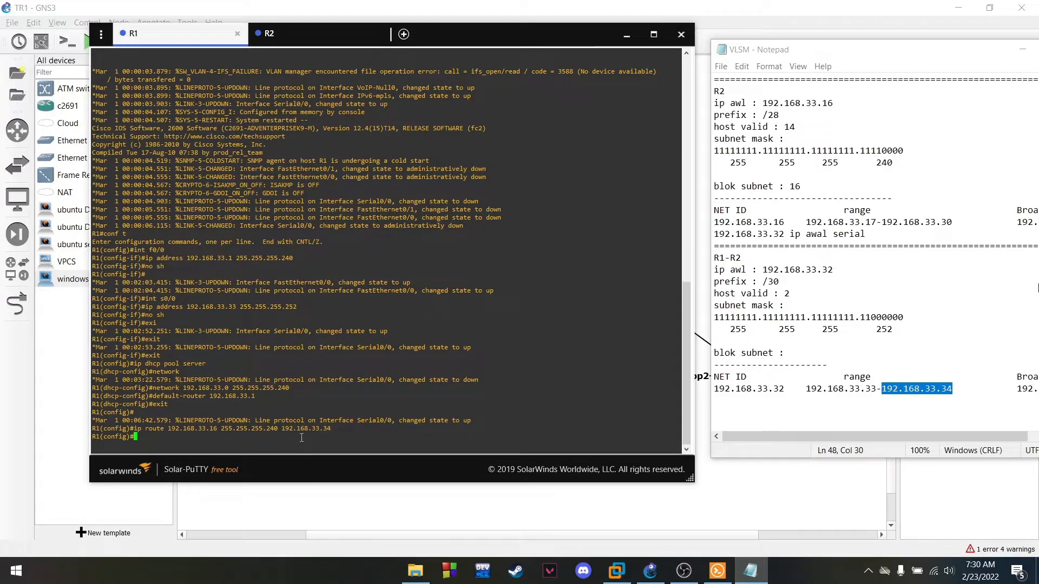
pyautogui.write('exit')
pyautogui.press('Return')
# On R2, add ip route 192.168.33.0 255.255.255.240 192.168.33.33
pyautogui.click(309, 34)
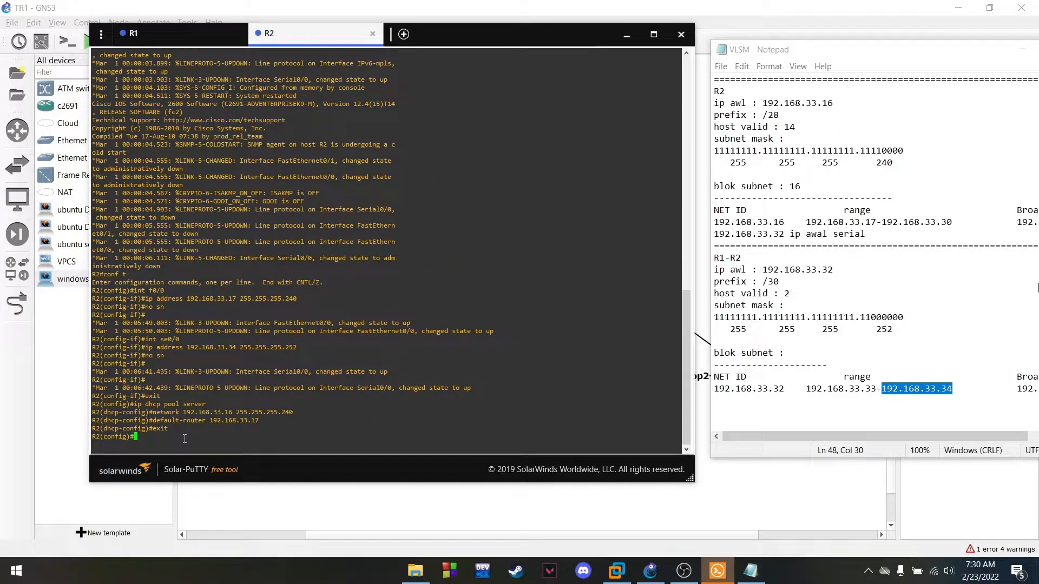
pyautogui.write('ip route 192.168.33.0')
pyautogui.scroll(7, 821, 195)
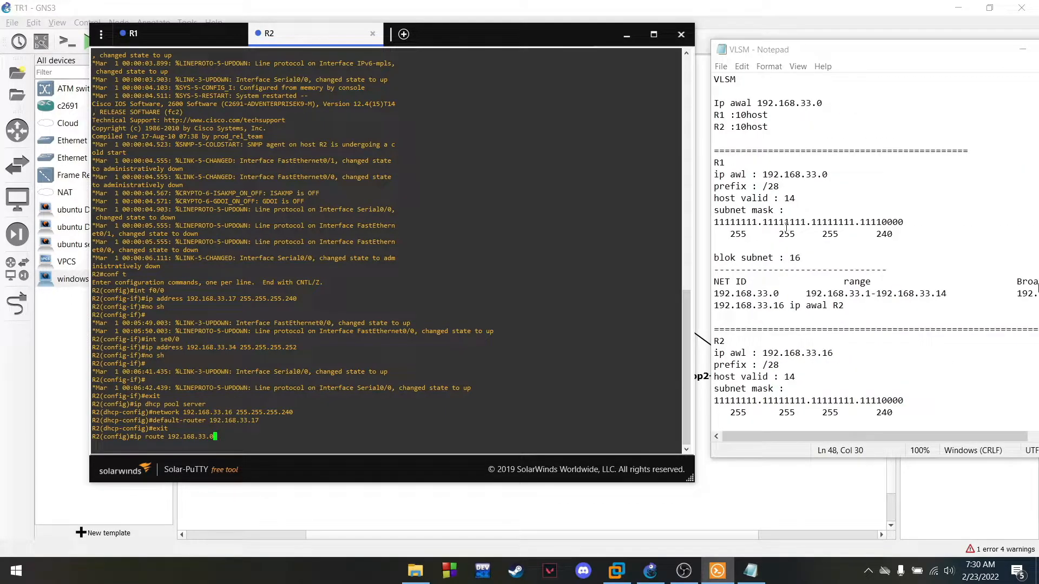
pyautogui.moveTo(789, 298); pyautogui.dragTo(709, 297)
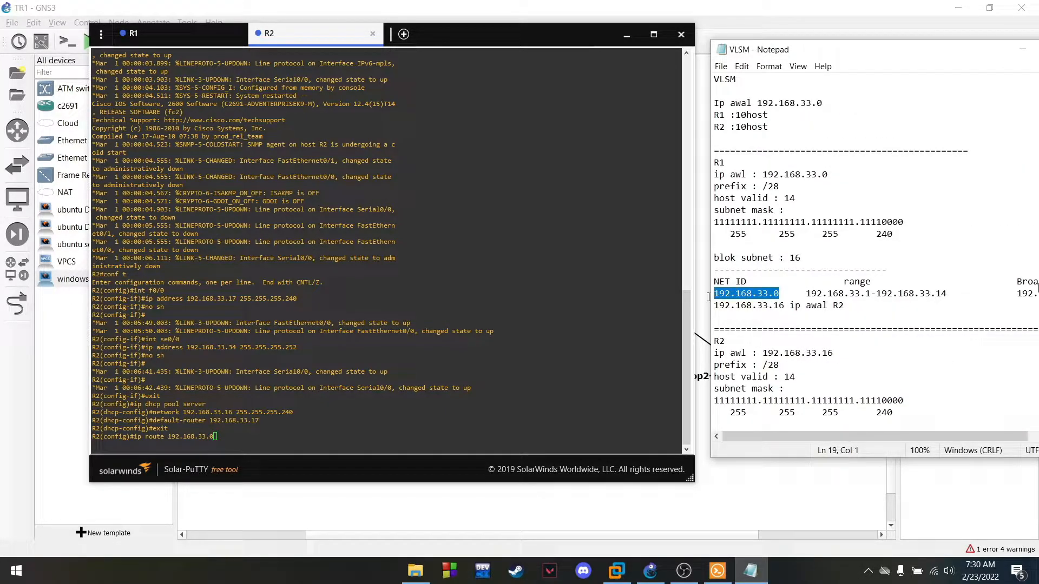
pyautogui.scroll(-12, 826, 353)
pyautogui.click(236, 436)
pyautogui.write('255')
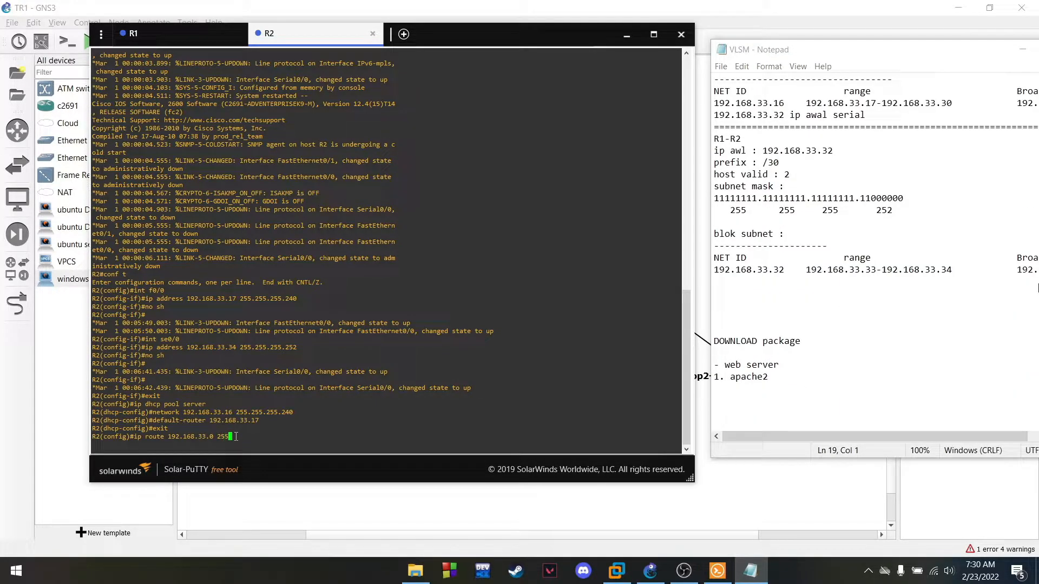
pyautogui.write('.255.255.240 192.168.33.')
pyautogui.moveTo(806, 270); pyautogui.dragTo(877, 270)
pyautogui.click(360, 431)
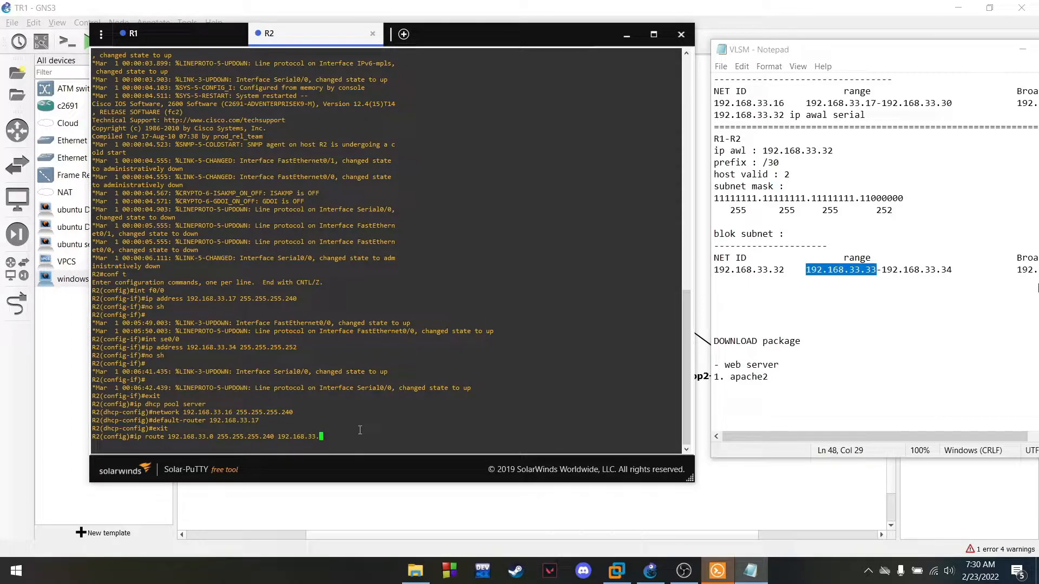
pyautogui.write('33')
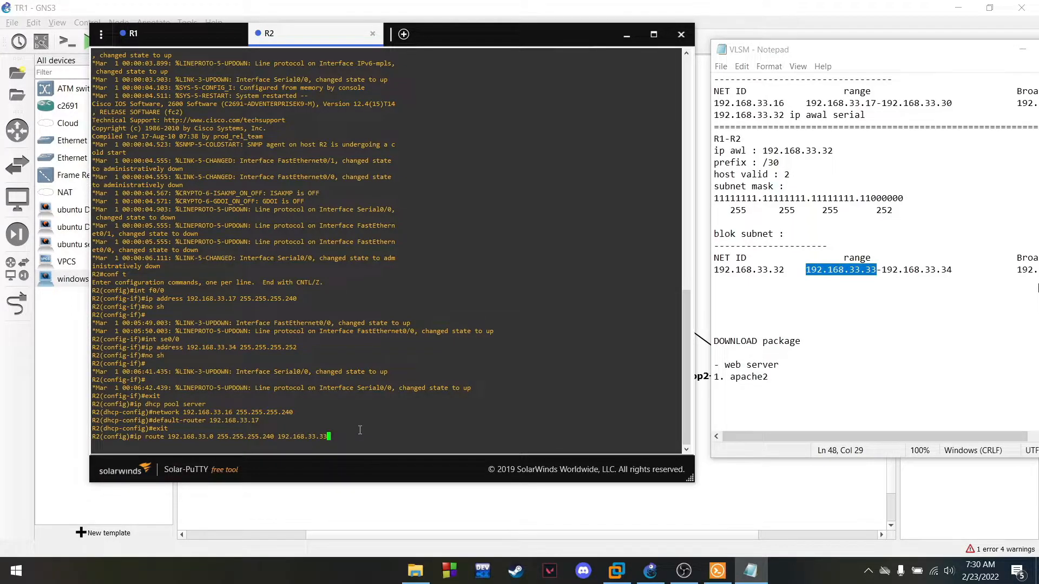
pyautogui.press('Return')
# Exit configuration and ping 192.168.33.0 from R2, succeeding 5/5
pyautogui.write('exit')
pyautogui.press('Return')
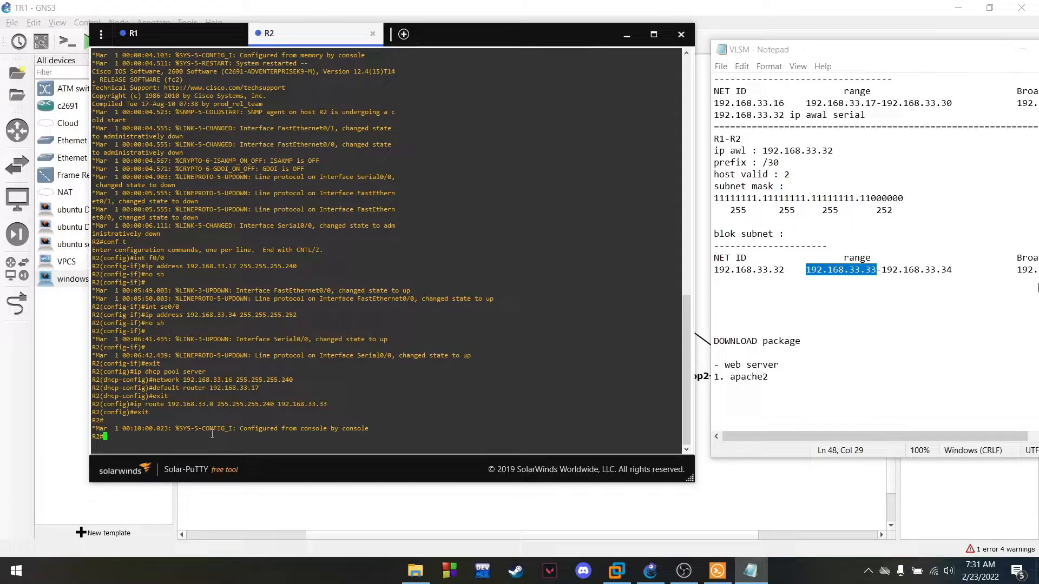
pyautogui.write('ping 192.168.33.0')
pyautogui.press('Return')
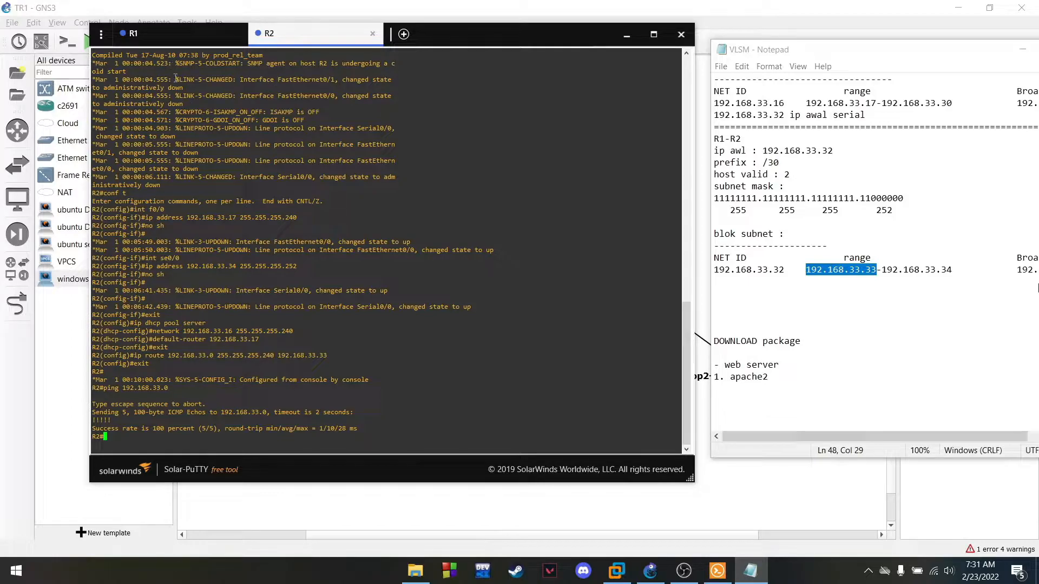
# Ping 192.168.33.16 from R1 with 5/5 success, then close the console window
pyautogui.click(164, 40)
pyautogui.write('ping')
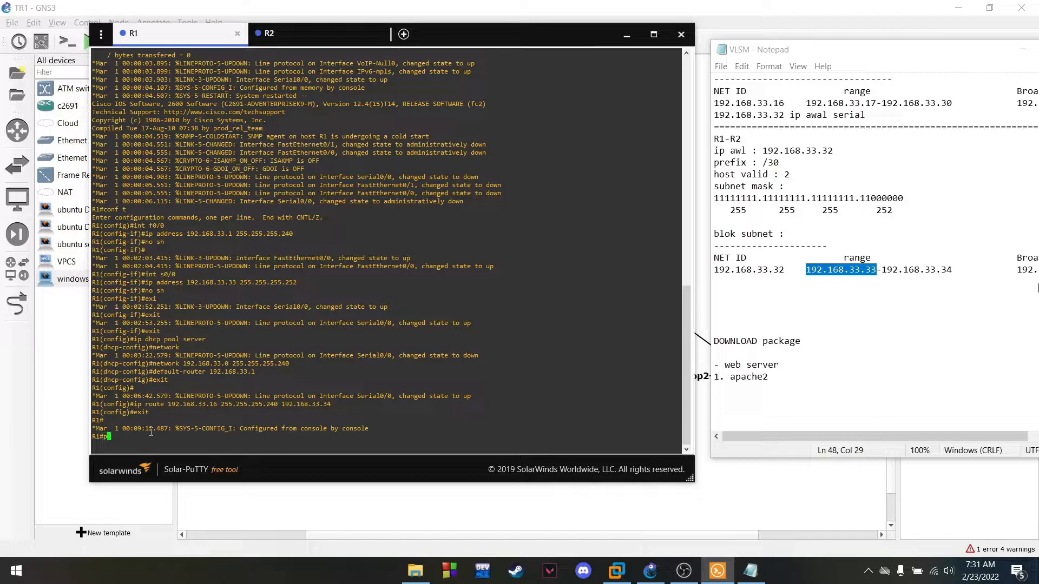
pyautogui.write(' 192.168.33.16')
pyautogui.press('Return')
pyautogui.click(684, 571)
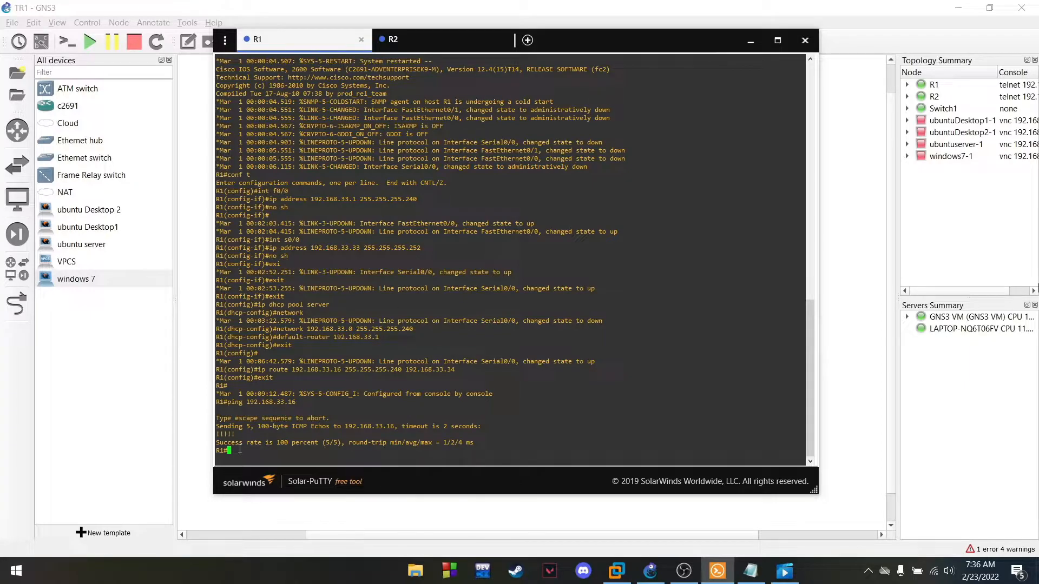
pyautogui.click(416, 42)
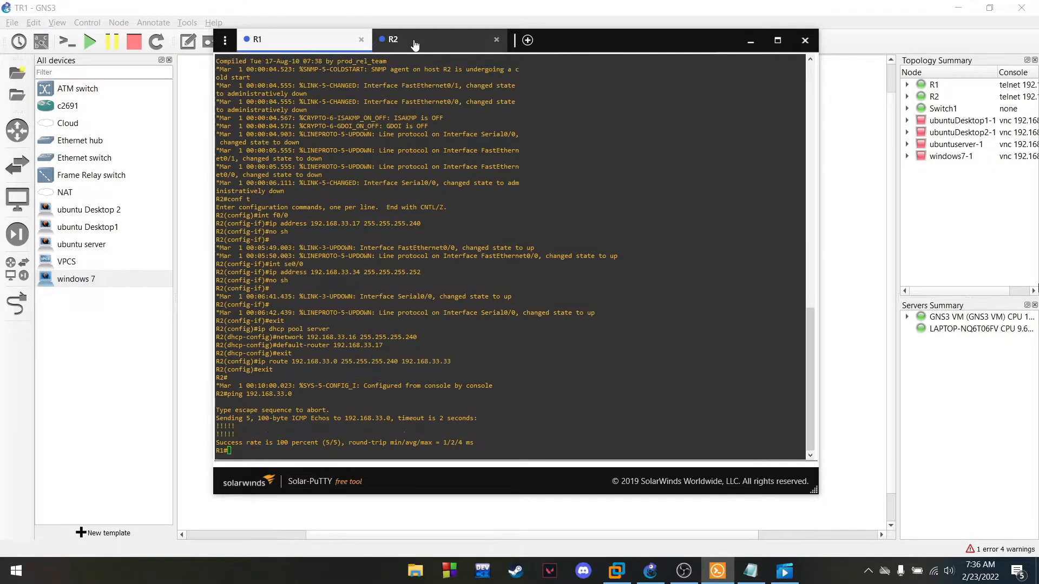
pyautogui.click(311, 46)
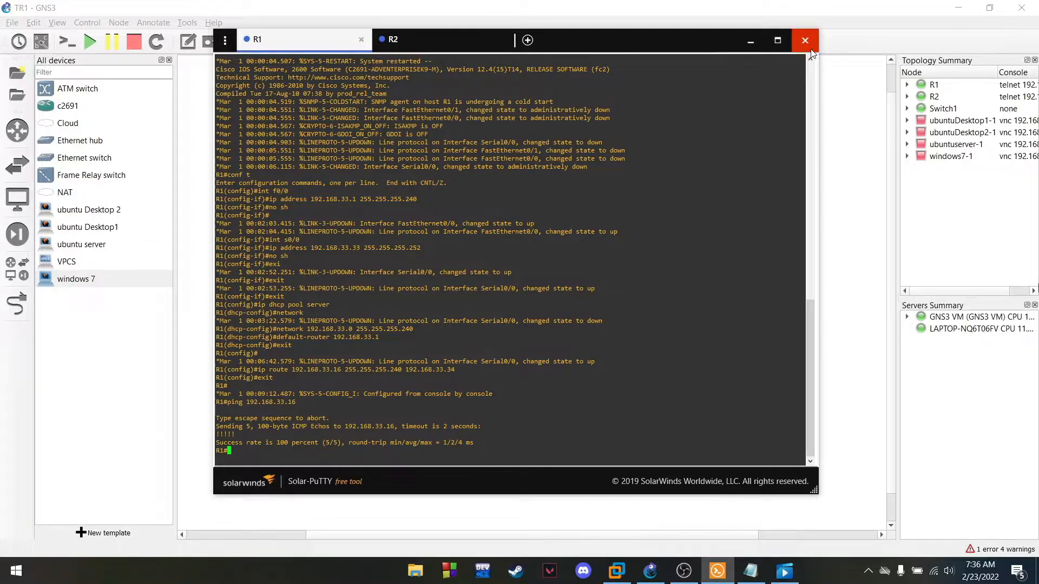
pyautogui.click(810, 47)
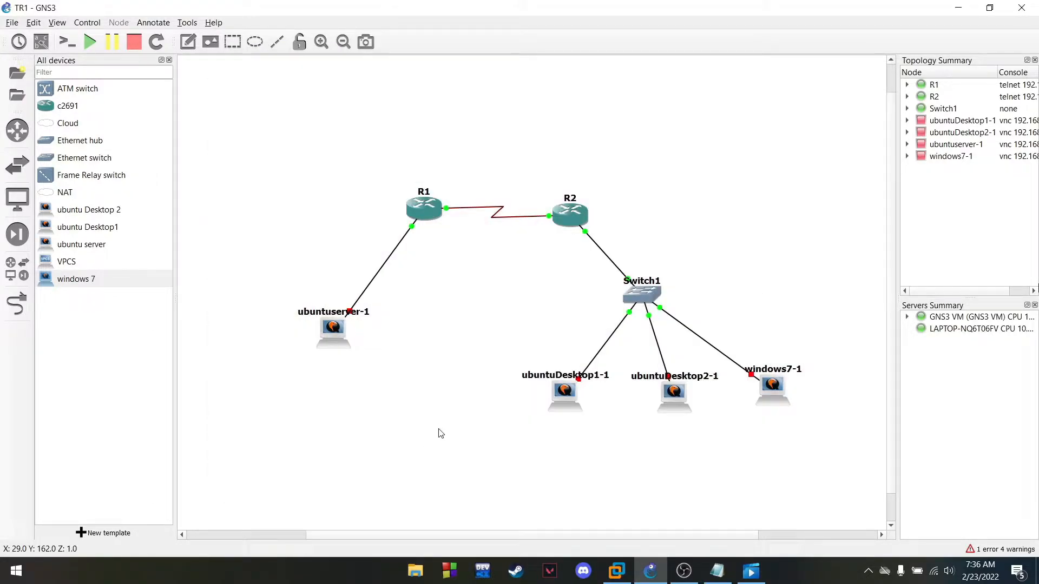
# Delete the link between R1 and ubuntuserver-1
pyautogui.scroll(-1, 469, 420)
pyautogui.scroll(2, 485, 427)
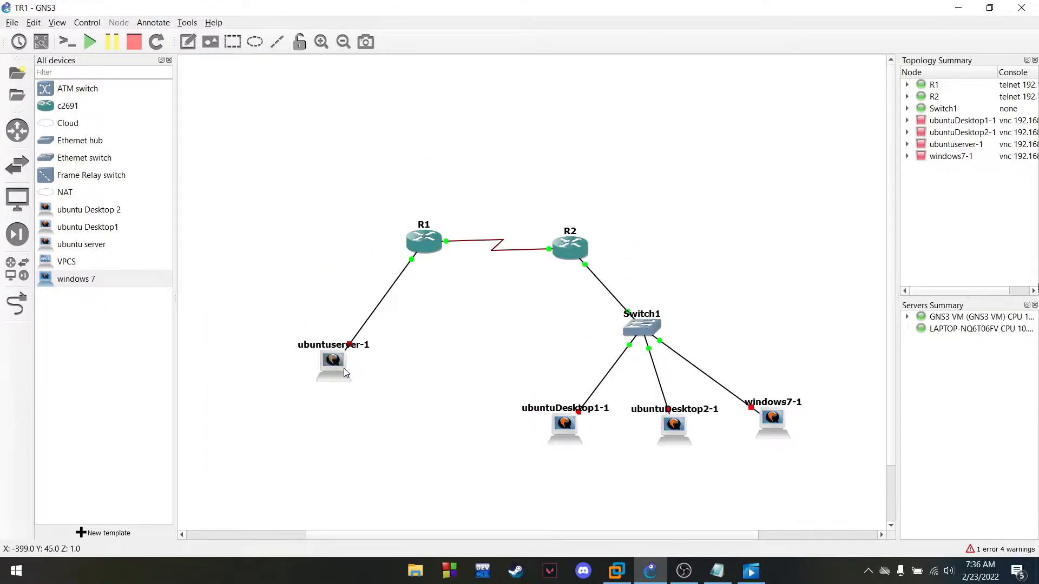
pyautogui.moveTo(334, 371)
pyautogui.rightClick(372, 319)
pyautogui.click(405, 382)
# Set ubuntuserver-1's network adapter count to 2 in its configuration
pyautogui.click(322, 365)
pyautogui.moveTo(328, 366)
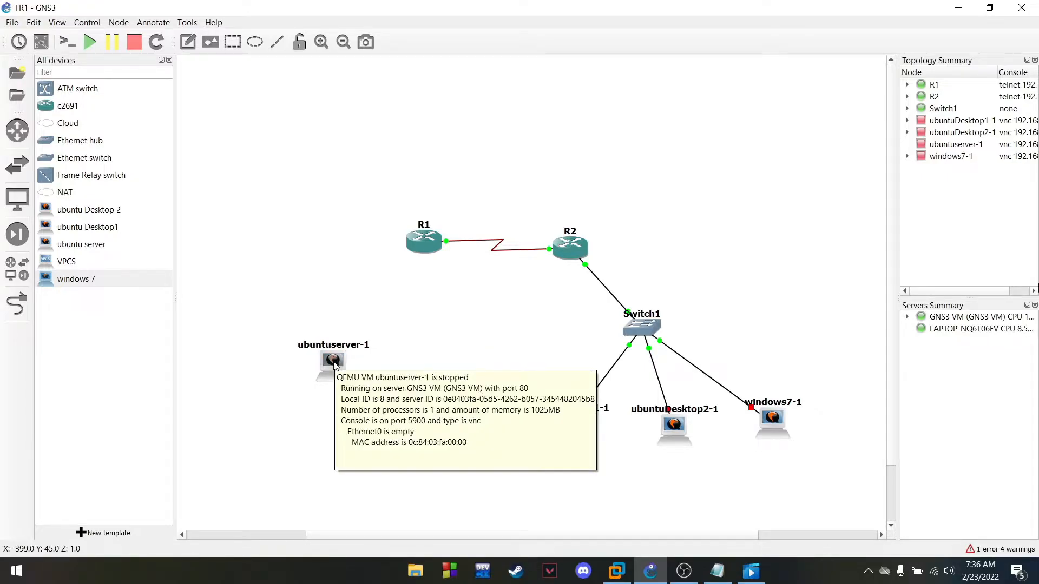
pyautogui.rightClick(336, 359)
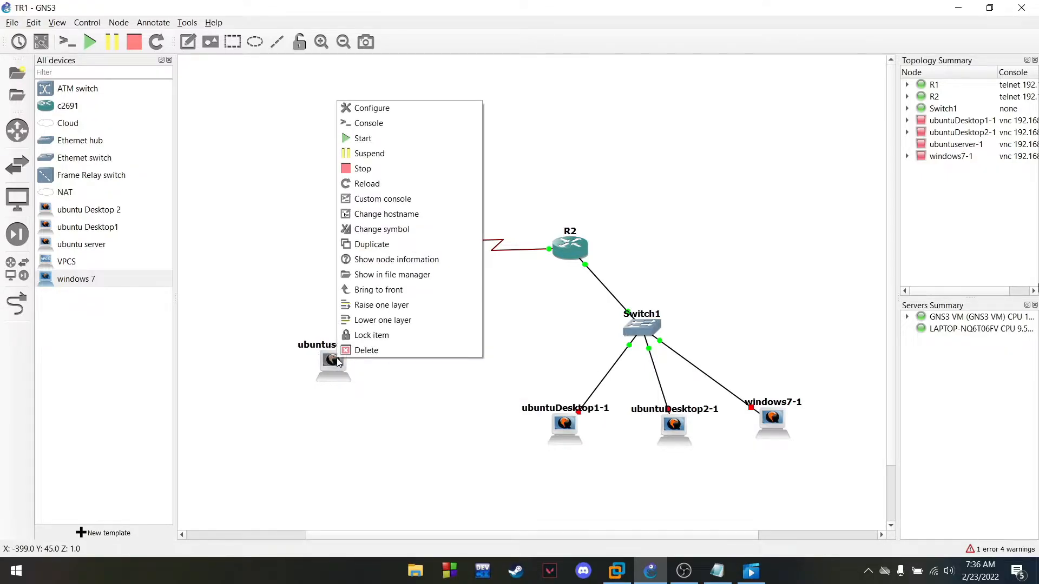
pyautogui.click(388, 114)
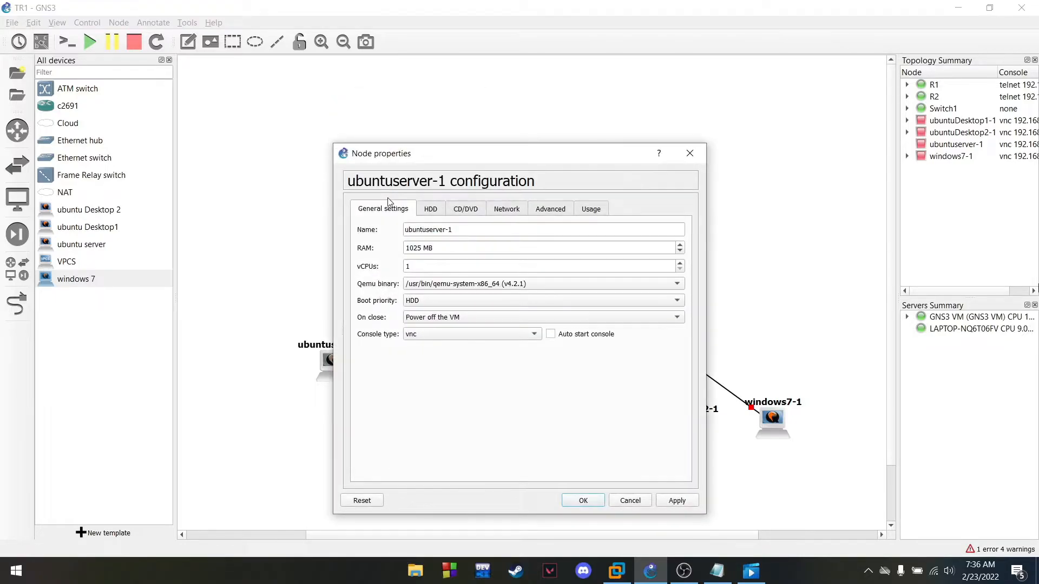
pyautogui.click(503, 210)
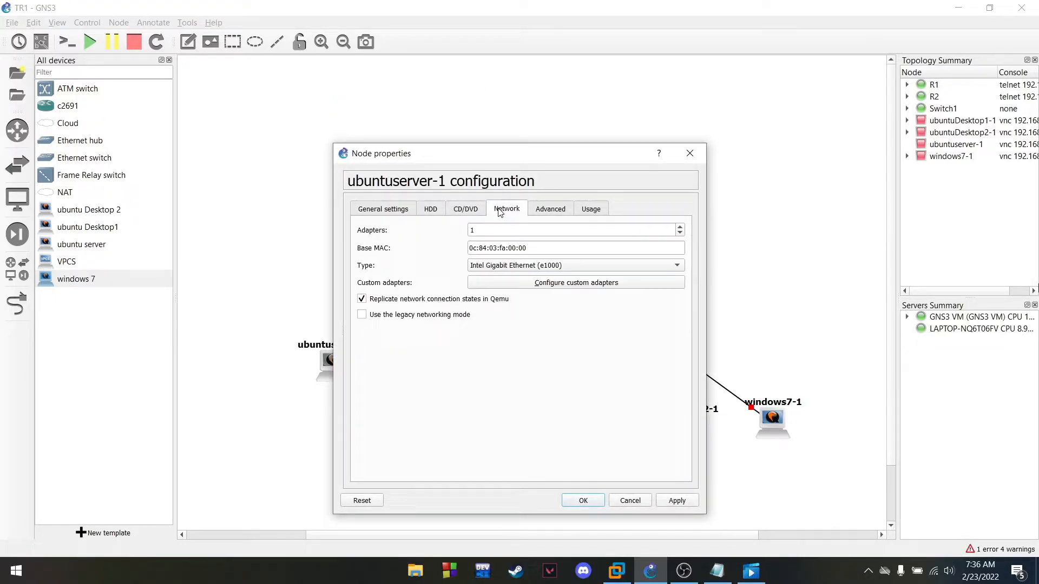
pyautogui.click(501, 233)
pyautogui.doubleClick(501, 234)
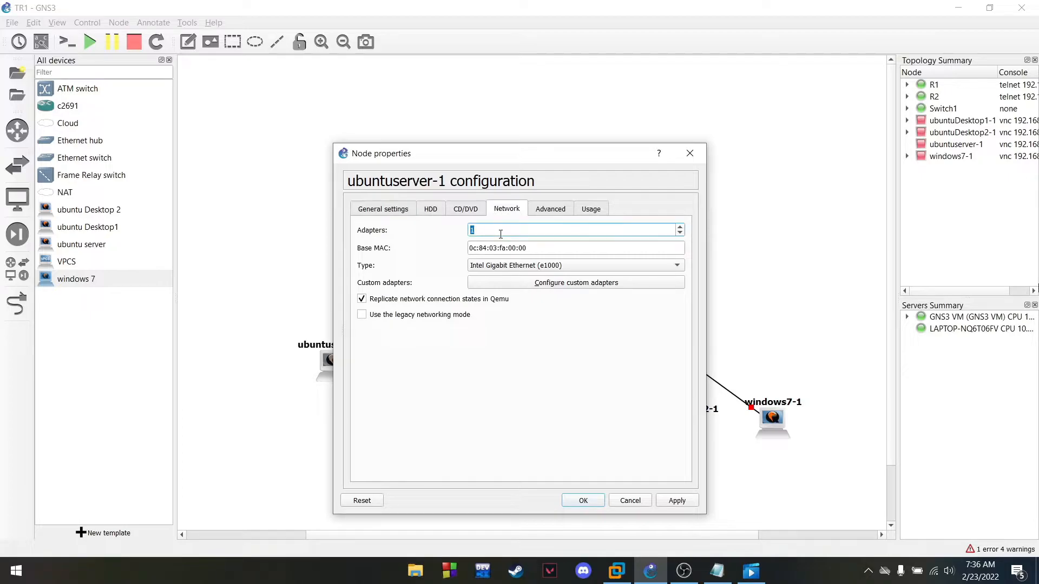
pyautogui.write('2')
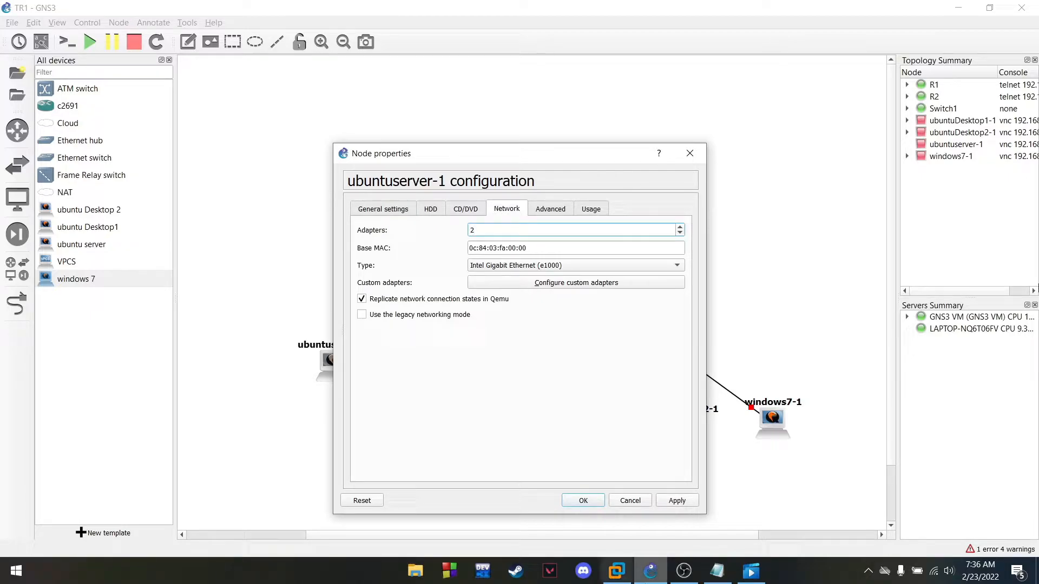
pyautogui.click(682, 504)
pyautogui.click(584, 501)
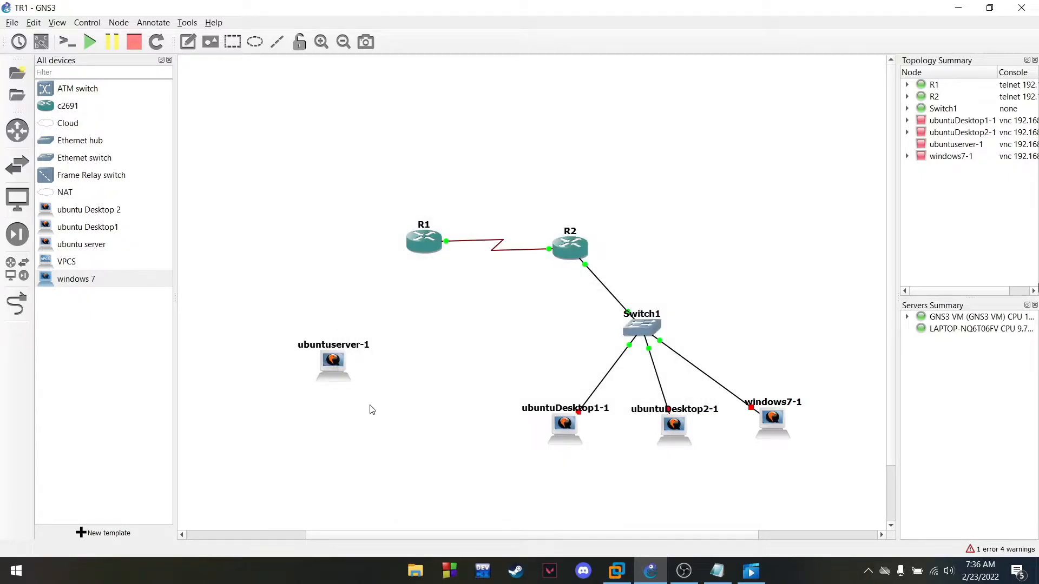
# Cable ubuntuserver-1's Ethernet0 back to R1's FastEthernet0/0
pyautogui.click(17, 304)
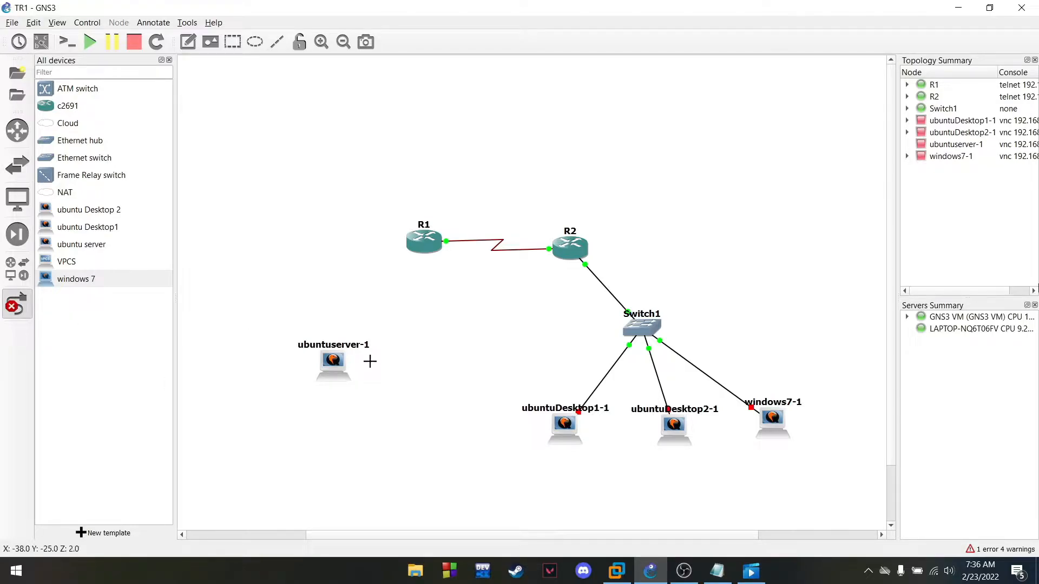
pyautogui.click(334, 367)
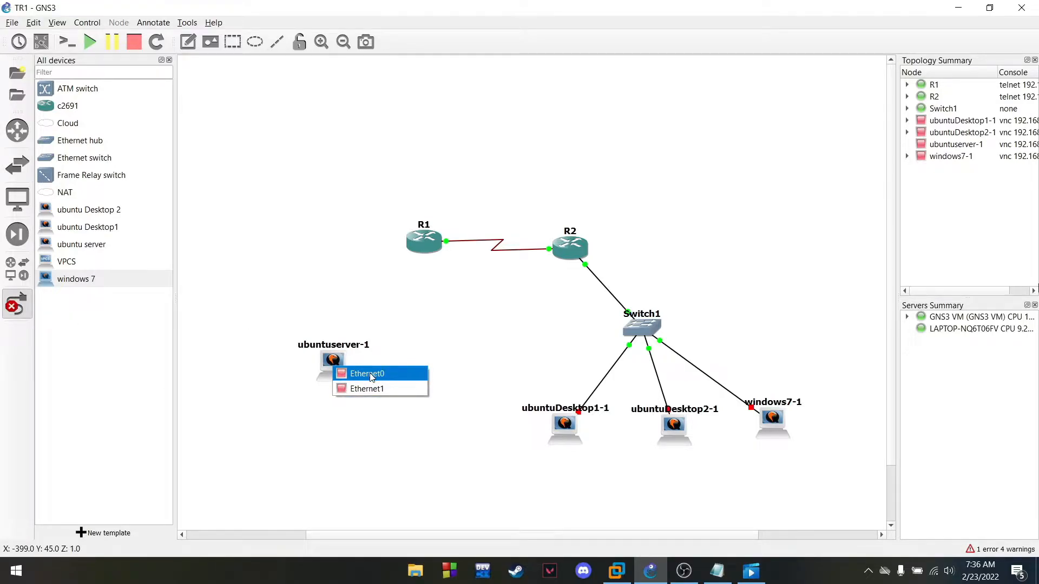
pyautogui.click(370, 375)
pyautogui.click(424, 250)
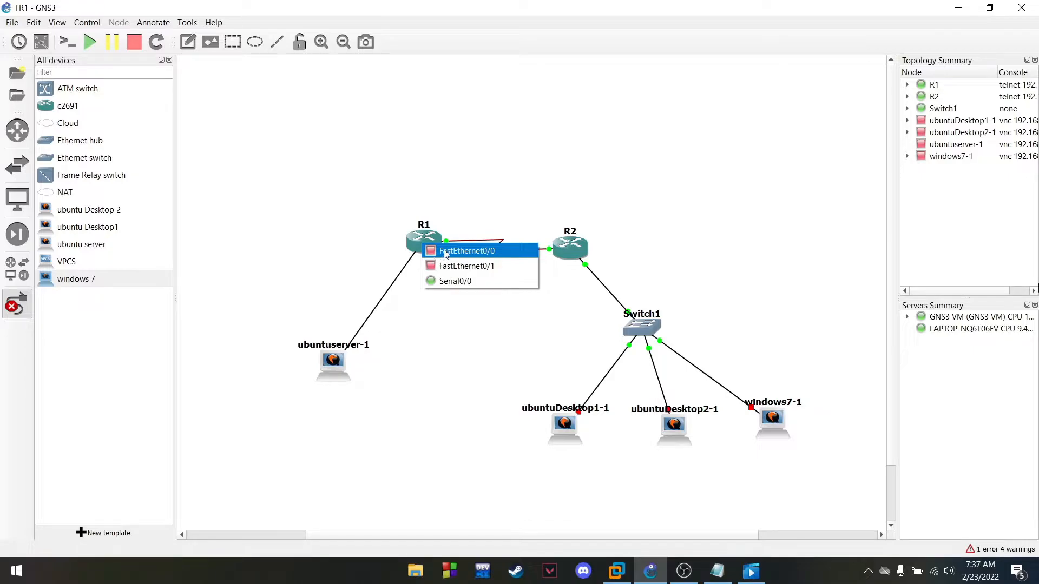
pyautogui.click(445, 252)
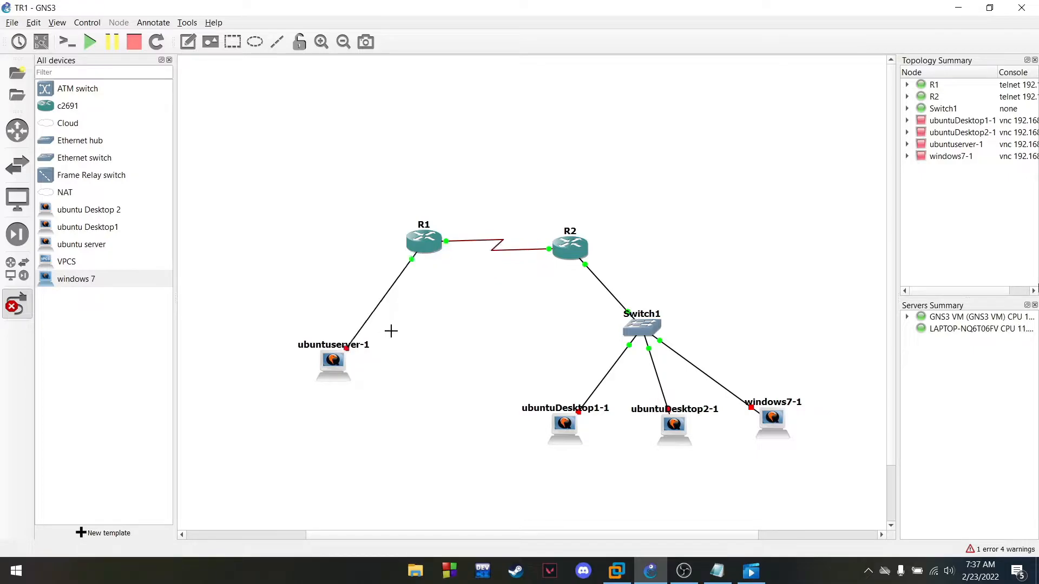
pyautogui.click(15, 311)
# Add a NAT1 cloud on the GNS3 VM server and position it above ubuntuserver-1
pyautogui.moveTo(66, 193); pyautogui.dragTo(330, 209)
pyautogui.click(527, 285)
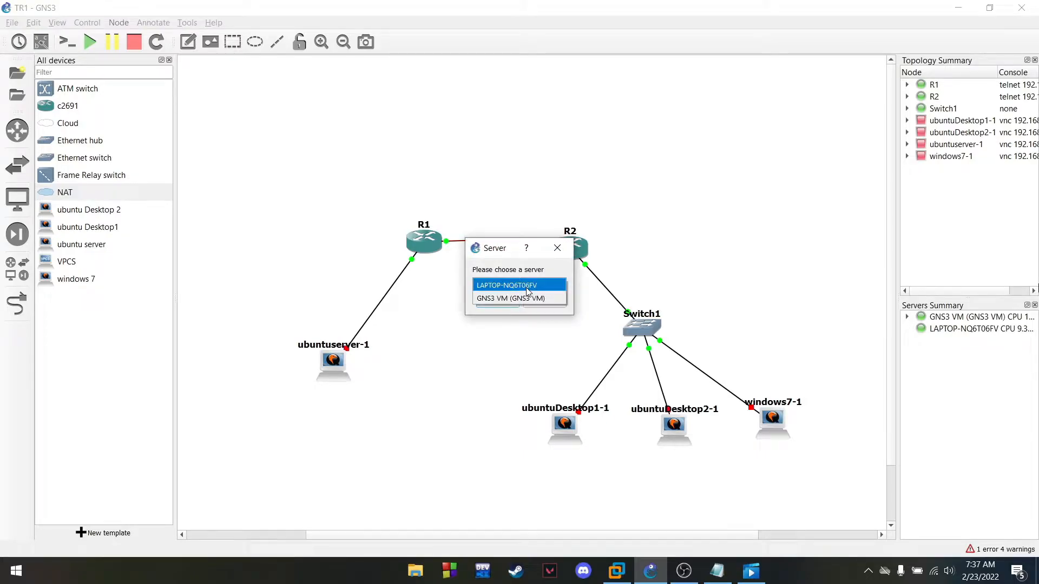
pyautogui.click(528, 300)
pyautogui.click(495, 302)
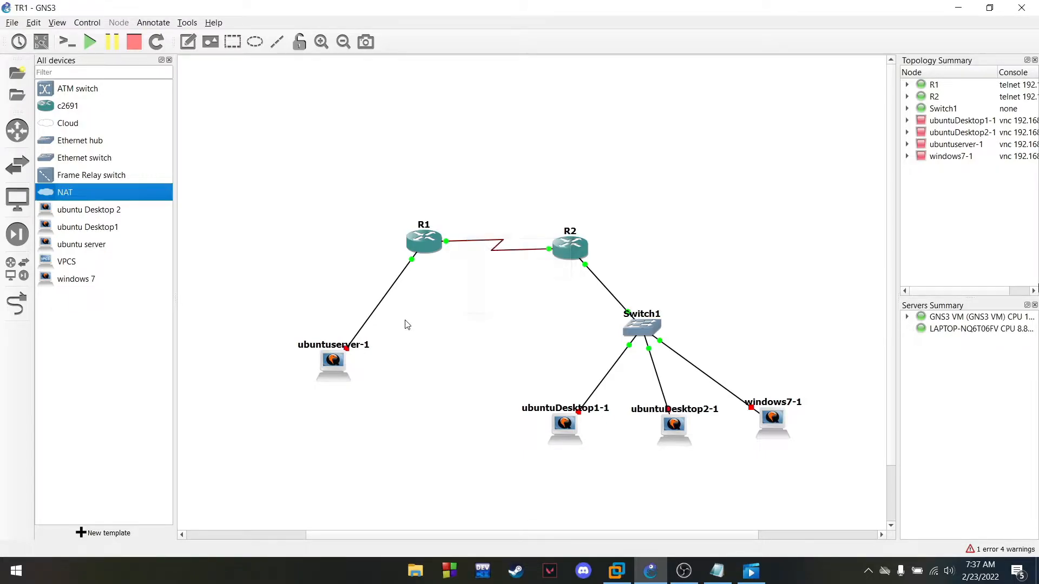
pyautogui.moveTo(316, 217); pyautogui.dragTo(312, 215)
pyautogui.moveTo(337, 368); pyautogui.dragTo(290, 337)
pyautogui.moveTo(298, 216); pyautogui.dragTo(270, 218)
pyautogui.click(317, 394)
# Link ubuntuserver-1's Ethernet1 to NAT1's nat0 interface
pyautogui.click(18, 305)
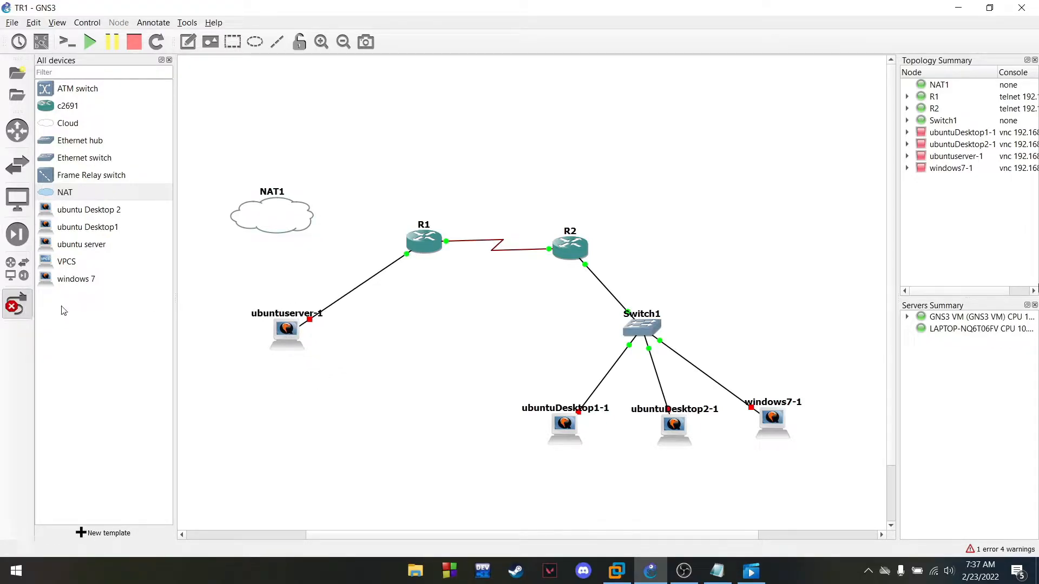
pyautogui.click(287, 335)
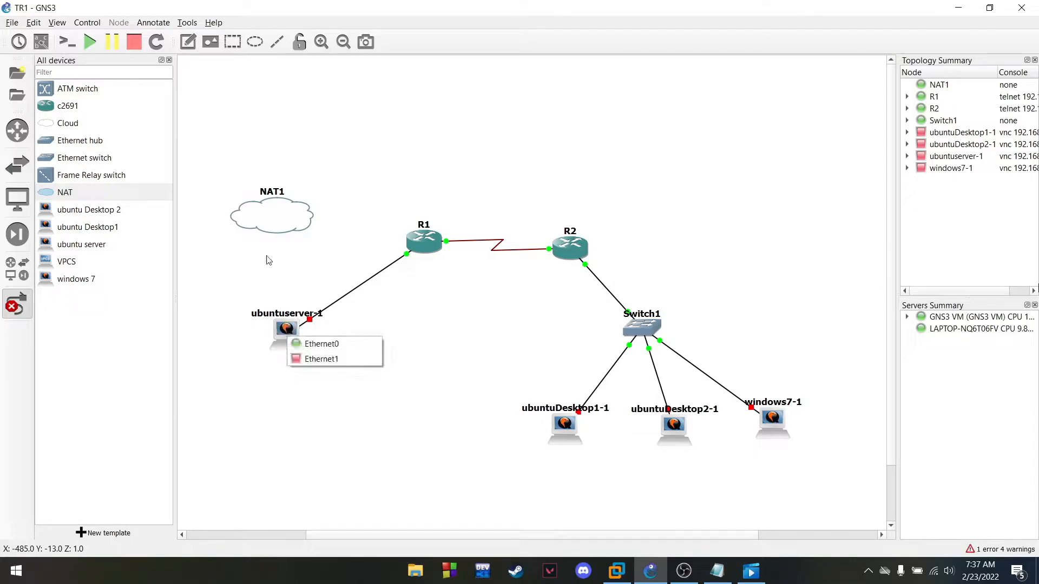
pyautogui.click(319, 359)
pyautogui.click(279, 214)
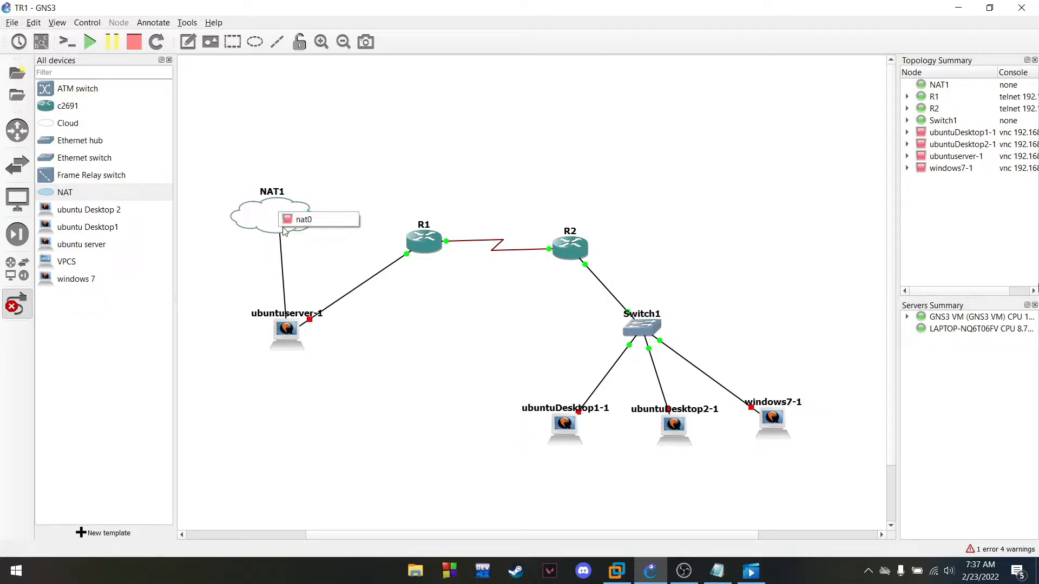
pyautogui.click(297, 226)
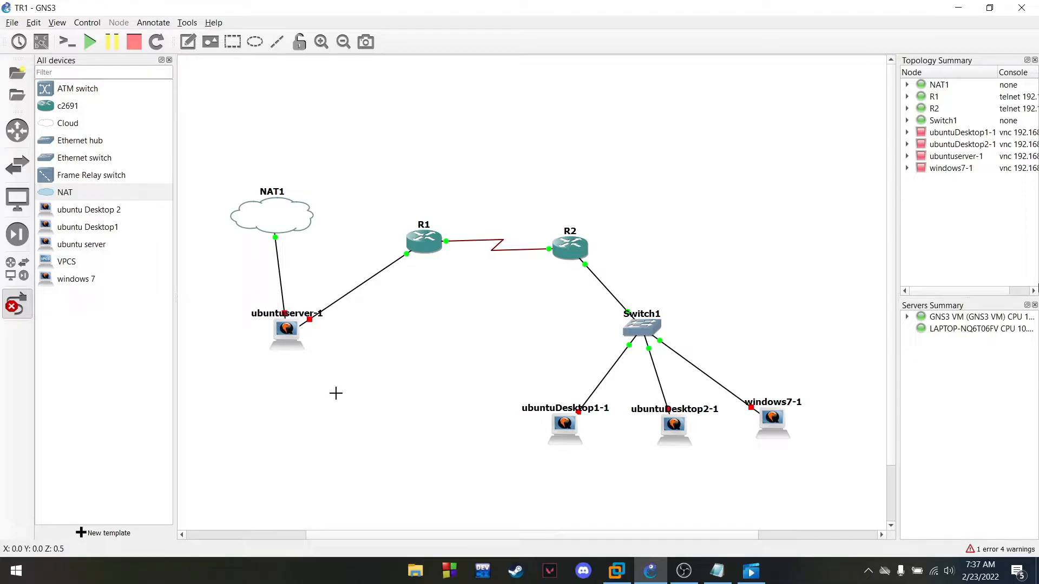
pyautogui.click(14, 308)
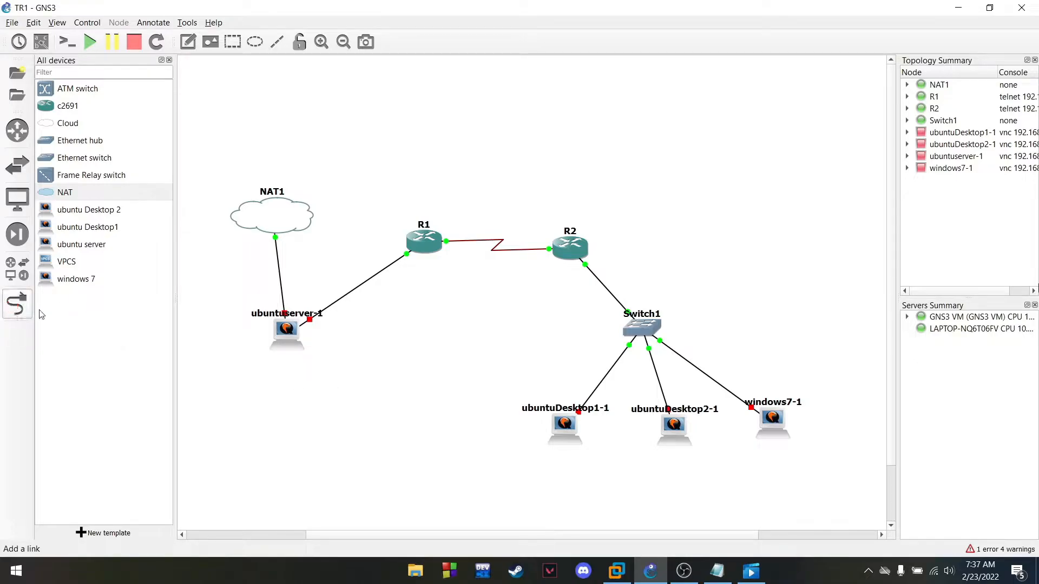
# Start ubuntuserver-1 and open its console
pyautogui.rightClick(283, 330)
pyautogui.click(309, 109)
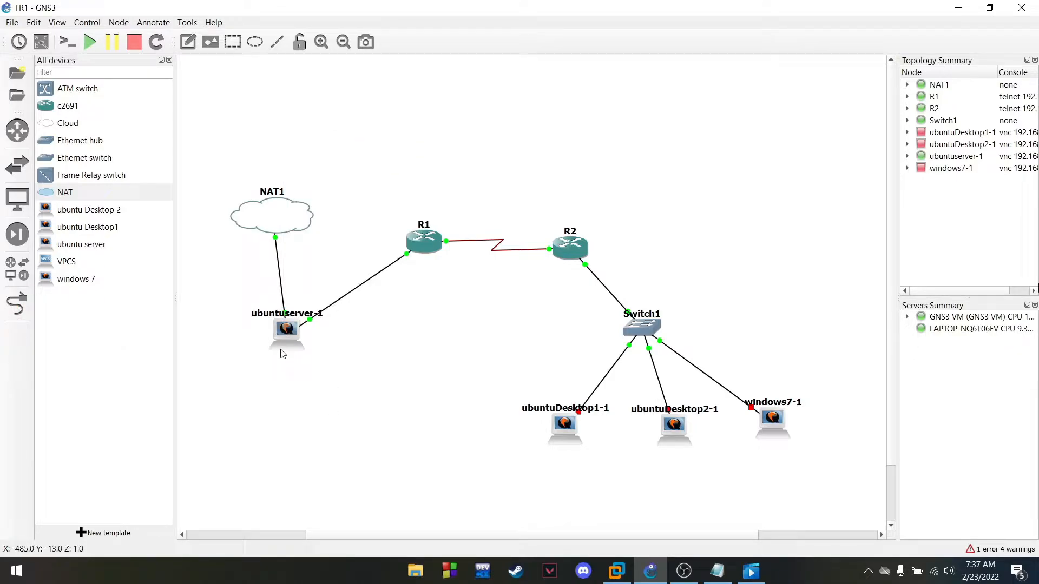
pyautogui.rightClick(285, 335)
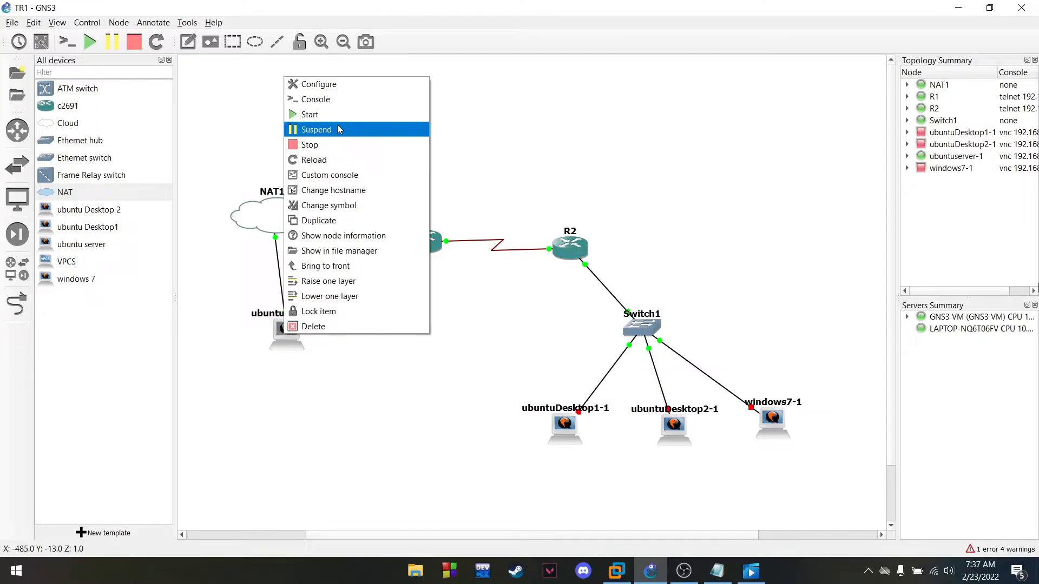
pyautogui.click(328, 100)
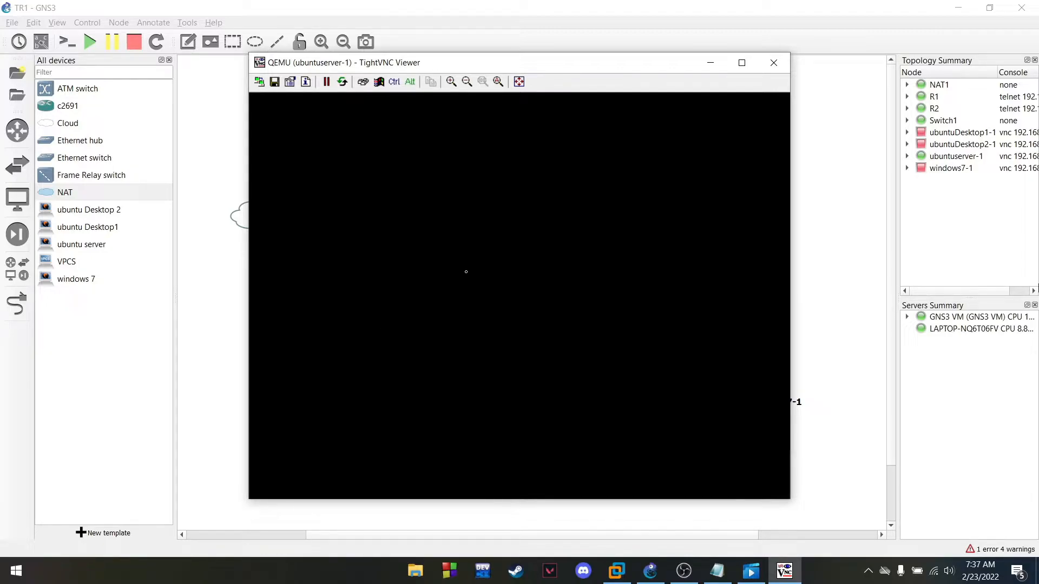
# Enter the server's login user name, then run clear for a fresh prompt
pyautogui.write('yopi')
pyautogui.press('Return')
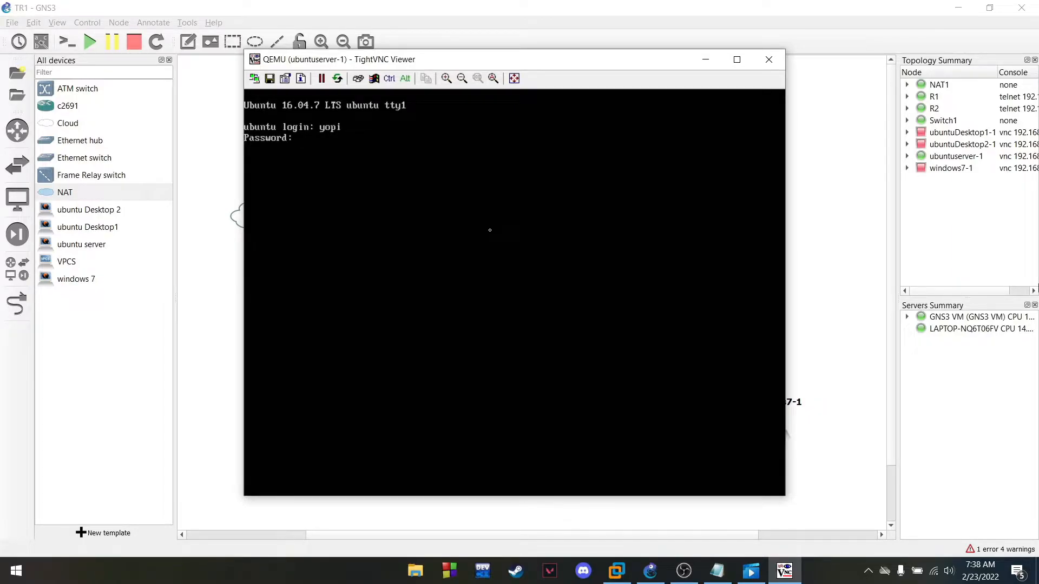
pyautogui.write('c')
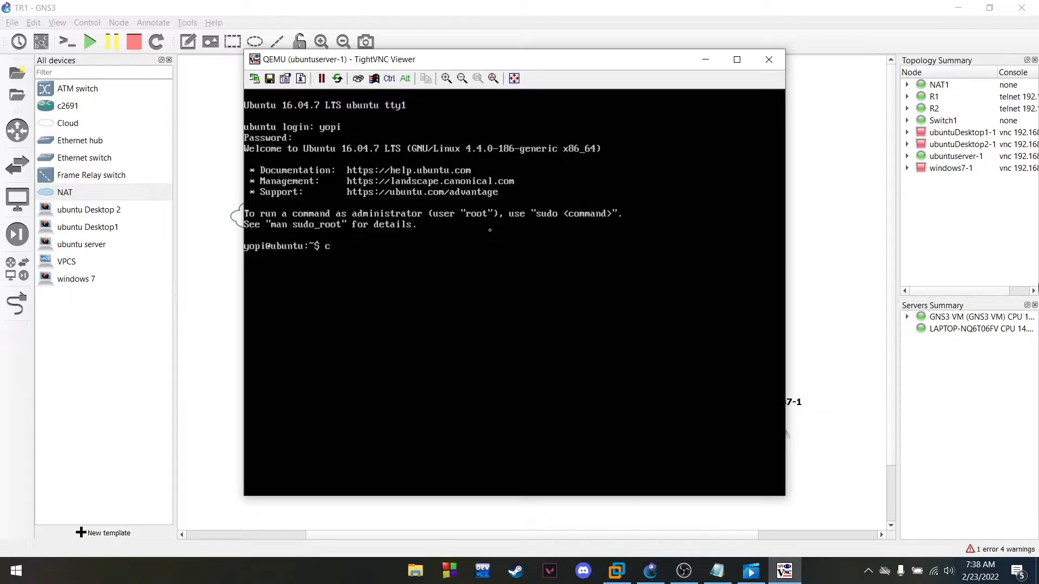
pyautogui.write('lear')
pyautogui.press('Return')
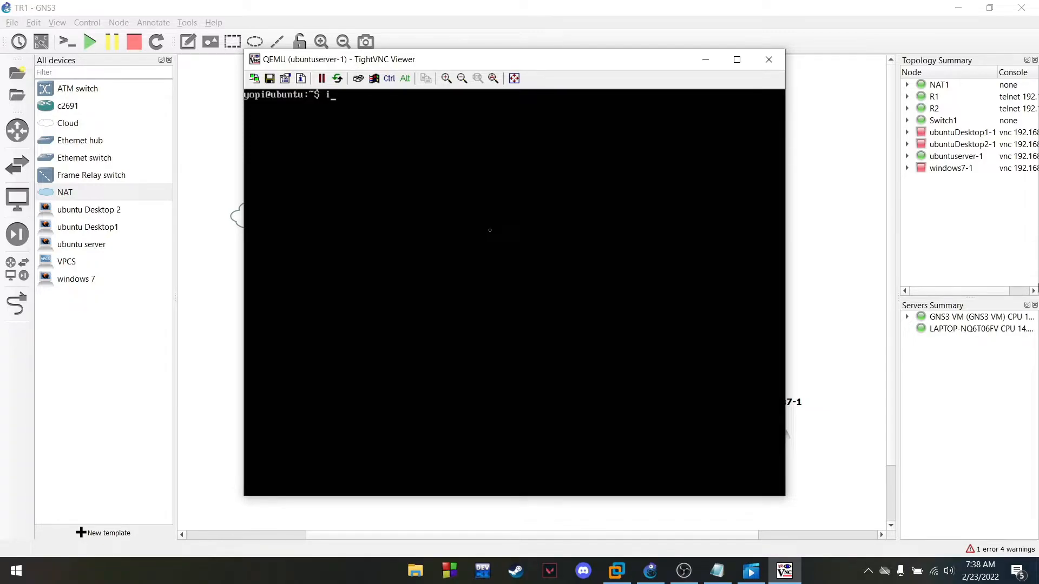
# List the server's network interfaces with ip a and become root with sudo su
pyautogui.write('p a')
pyautogui.press('Return')
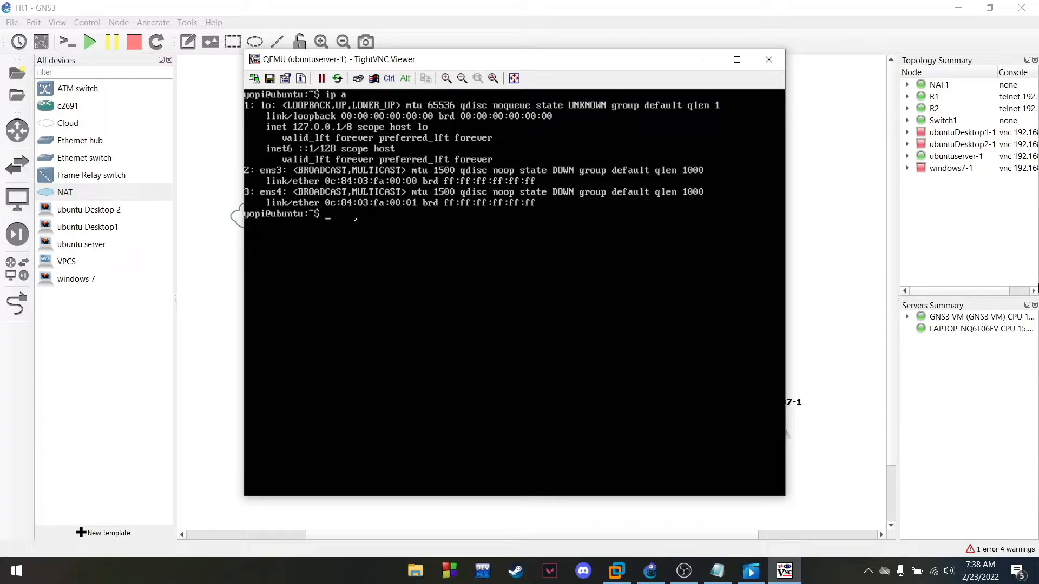
pyautogui.write('sudo su')
pyautogui.press('Return')
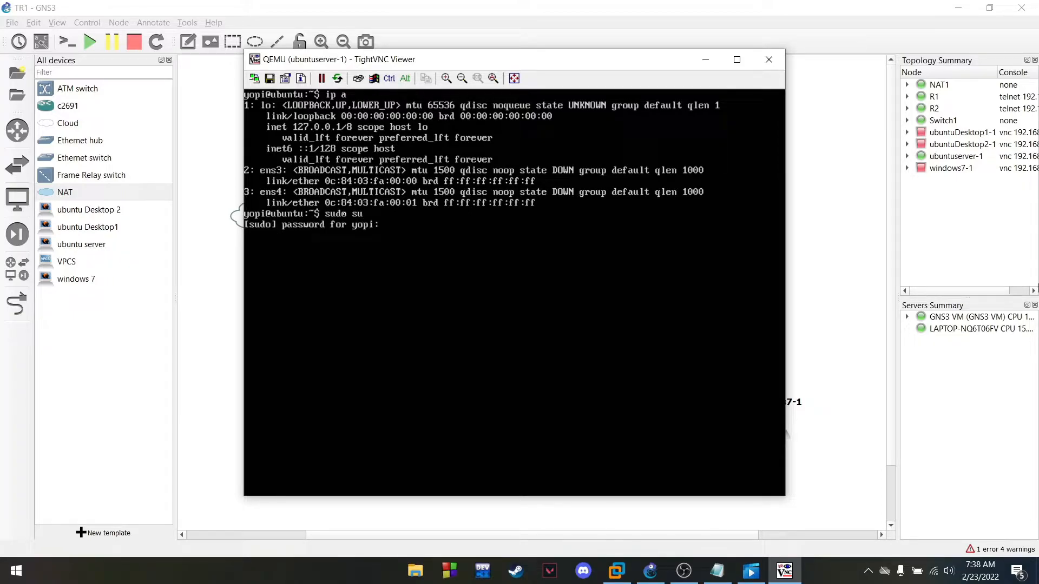
pyautogui.press('Return')
# Clear the screen and enter the nano command for /etc/network/interfaces
pyautogui.write('clear')
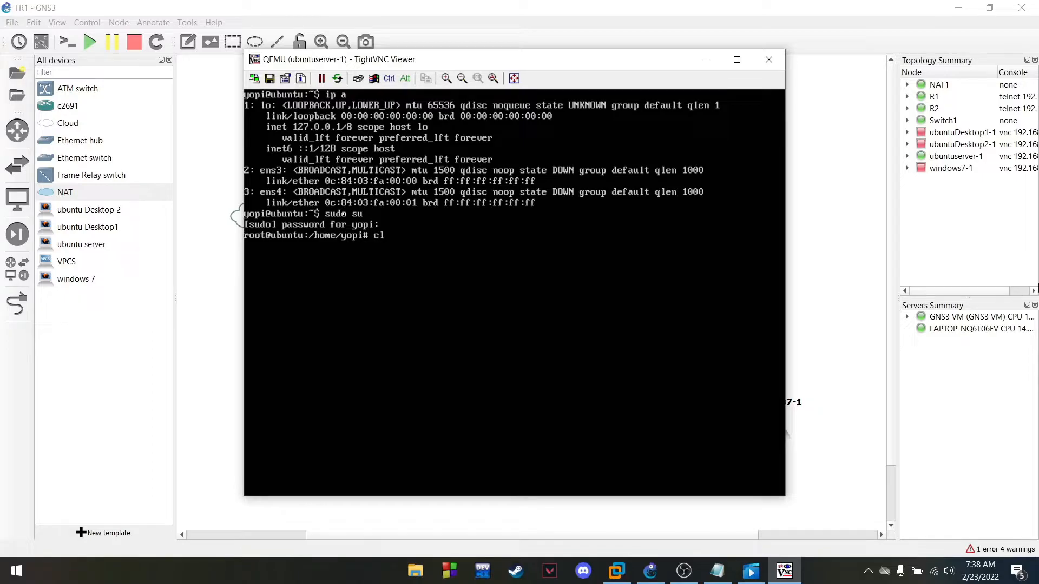
pyautogui.press('Return')
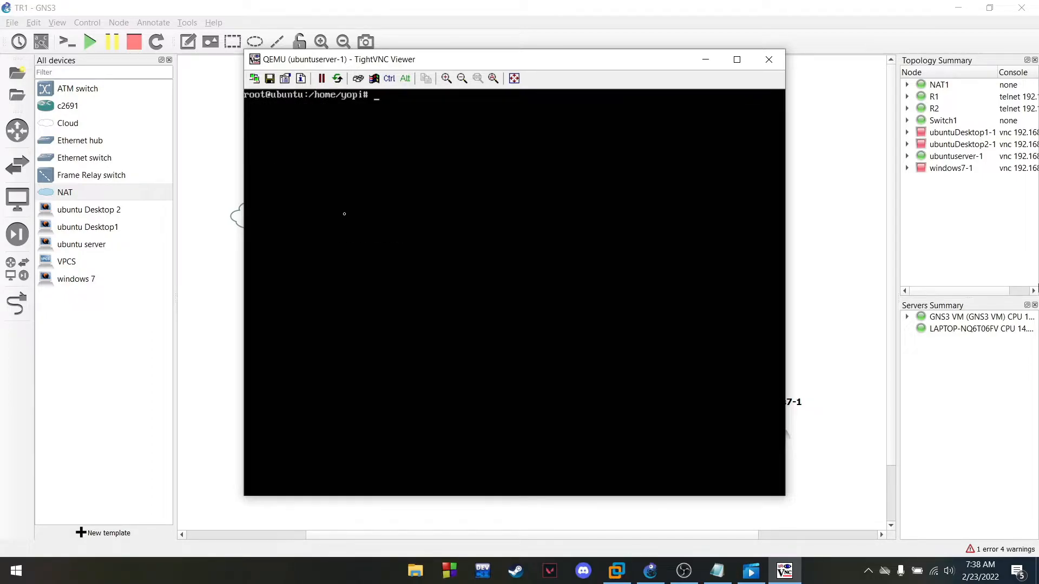
pyautogui.write('nano /etc/network/interfaces')
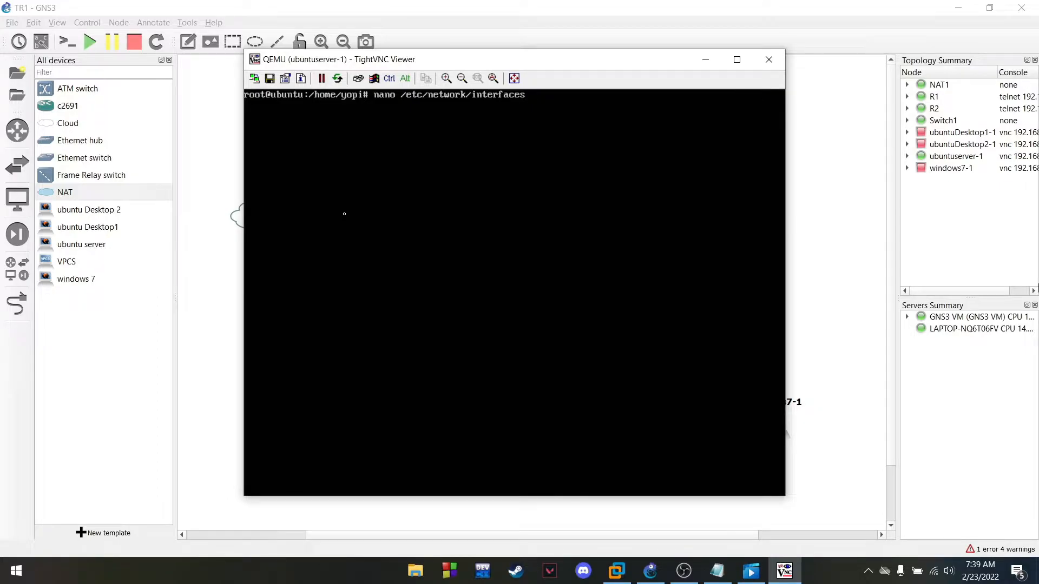
# Open the interfaces file and change ens33 to ens3 on the auto and iface lines
pyautogui.press('Return')
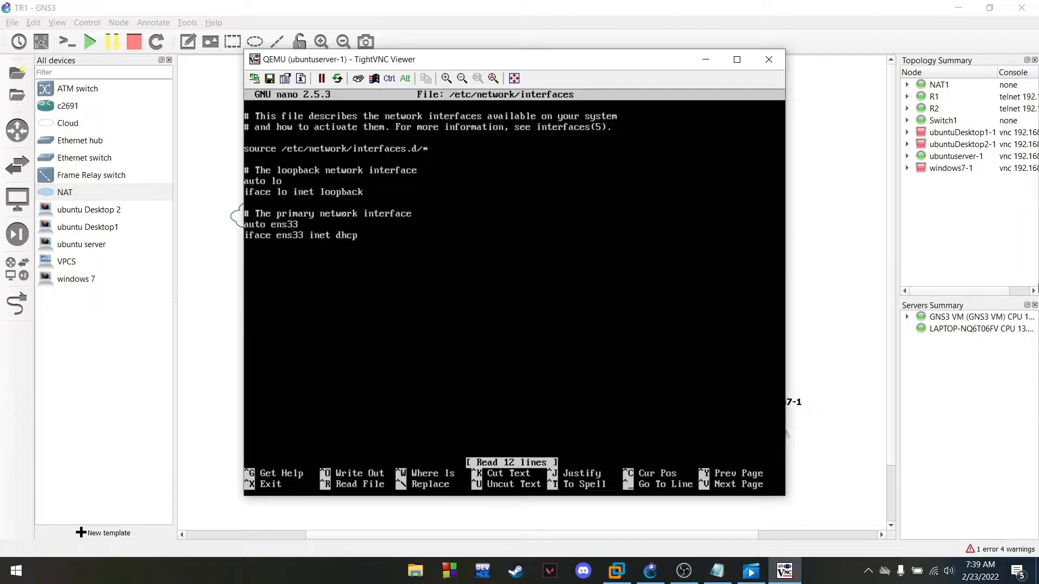
pyautogui.press('Right')
pyautogui.press('Right')
pyautogui.press('BackSpace')
pyautogui.press('Down')
pyautogui.press('Right')
pyautogui.press('Right')
pyautogui.press('BackSpace')
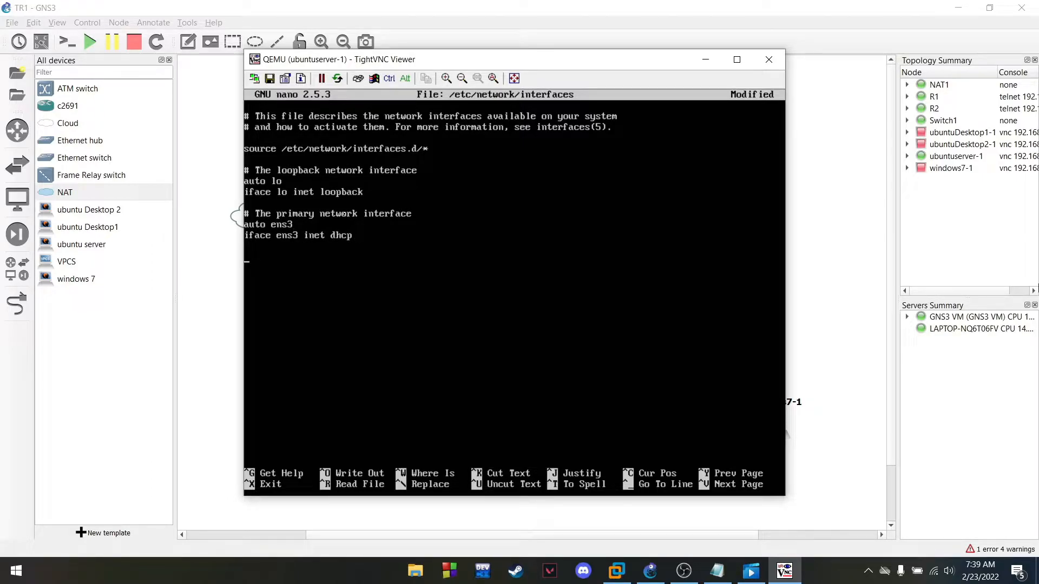
# Add a '# NAT' section with auto ens4 and iface ens4 inet dhcp, and comment out ens3
pyautogui.write('# NAT')
pyautogui.press('Return')
pyautogui.write('auto ens')
pyautogui.write('4 ')
pyautogui.write('iface ens')
pyautogui.write('4')
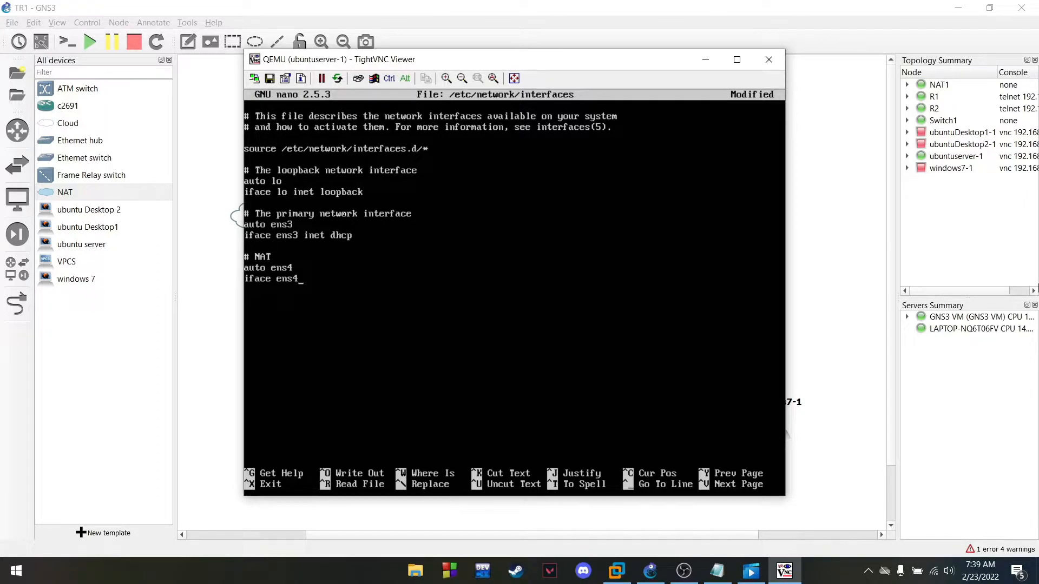
pyautogui.write(' inet')
pyautogui.write(' dhcp')
pyautogui.write('#')
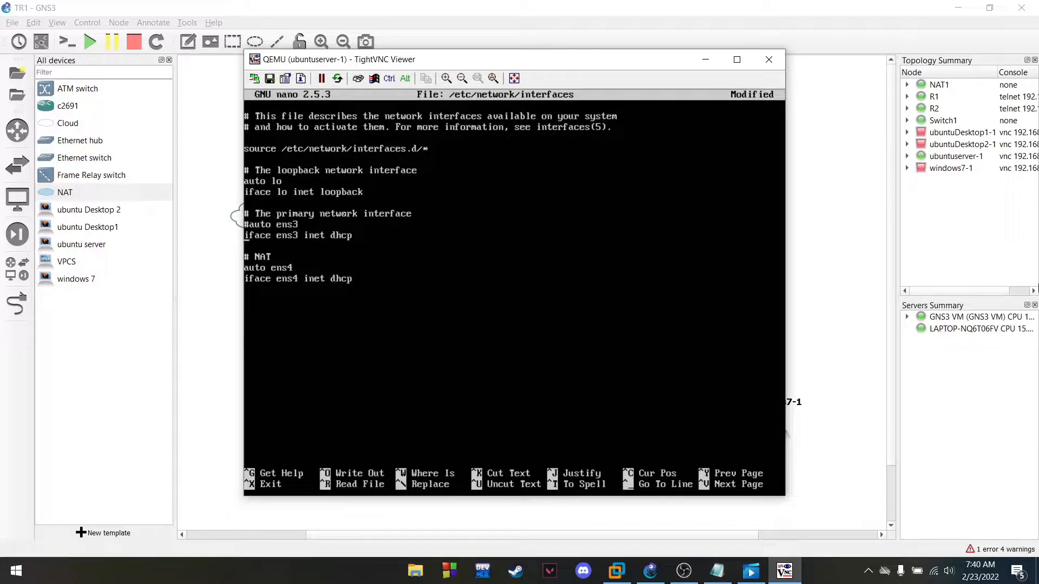
pyautogui.press('Left')
pyautogui.press('Down')
pyautogui.write('#')
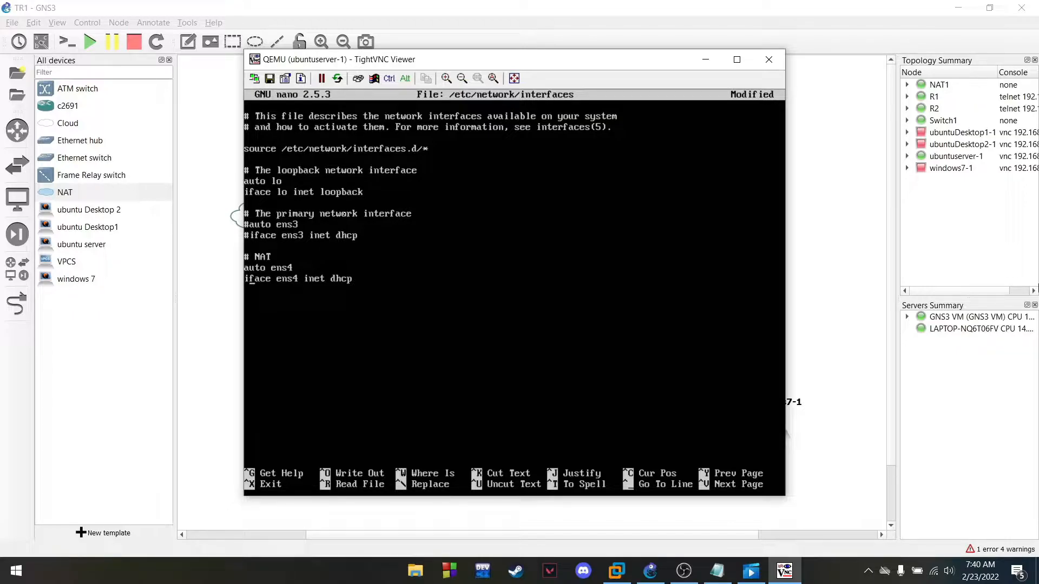
# Save the interfaces file, exit nano, and clear the screen
pyautogui.hotkey('ctrl', 'x')
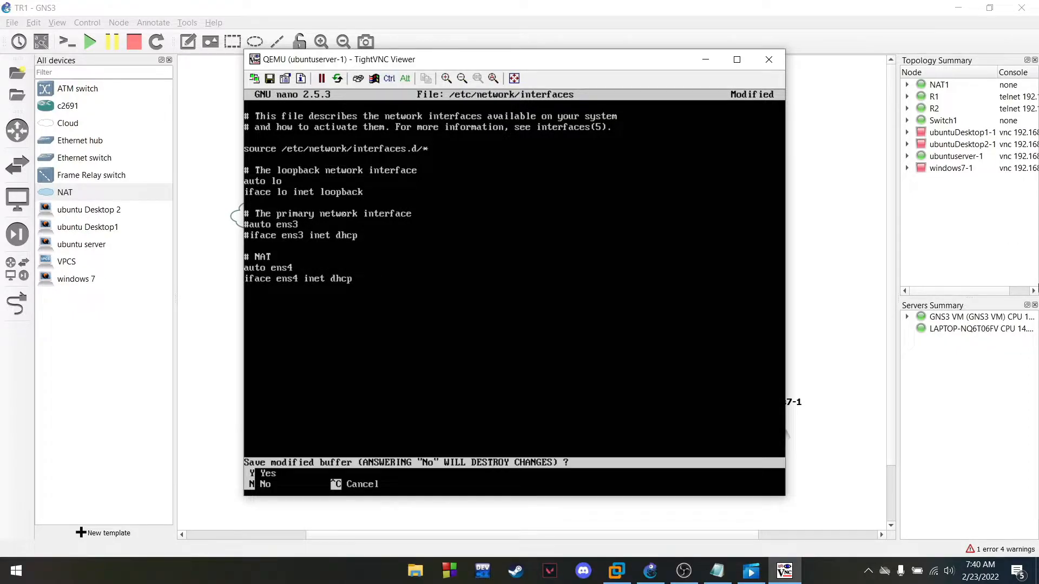
pyautogui.press('y')
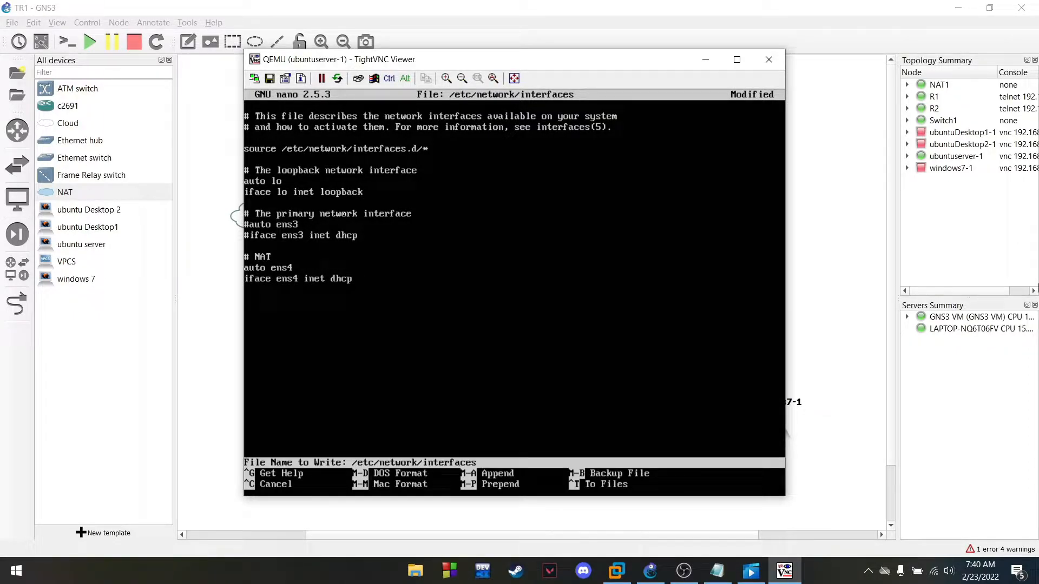
pyautogui.press('Return')
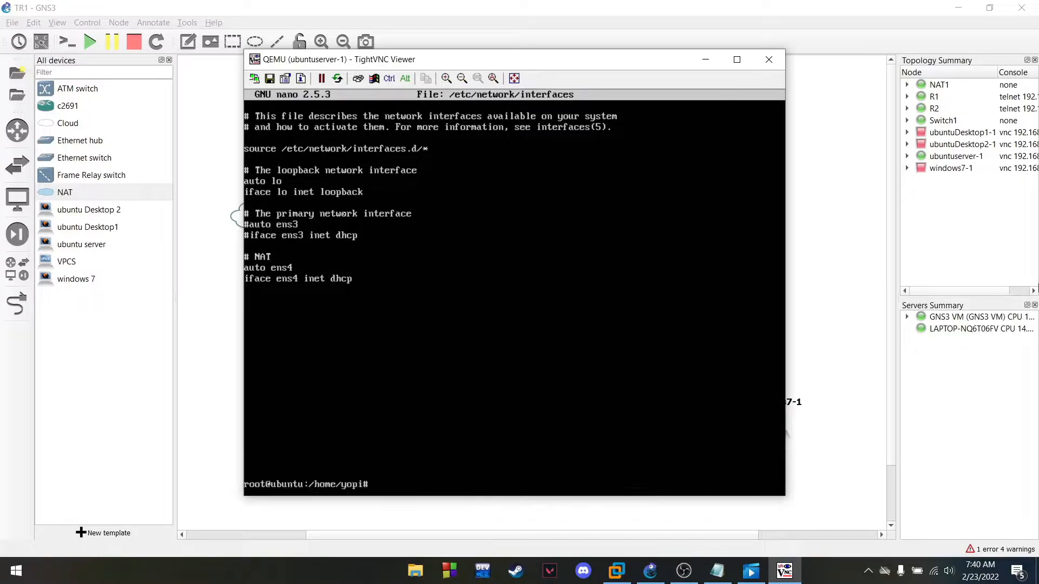
pyautogui.write('c')
pyautogui.write('r')
pyautogui.press('Return')
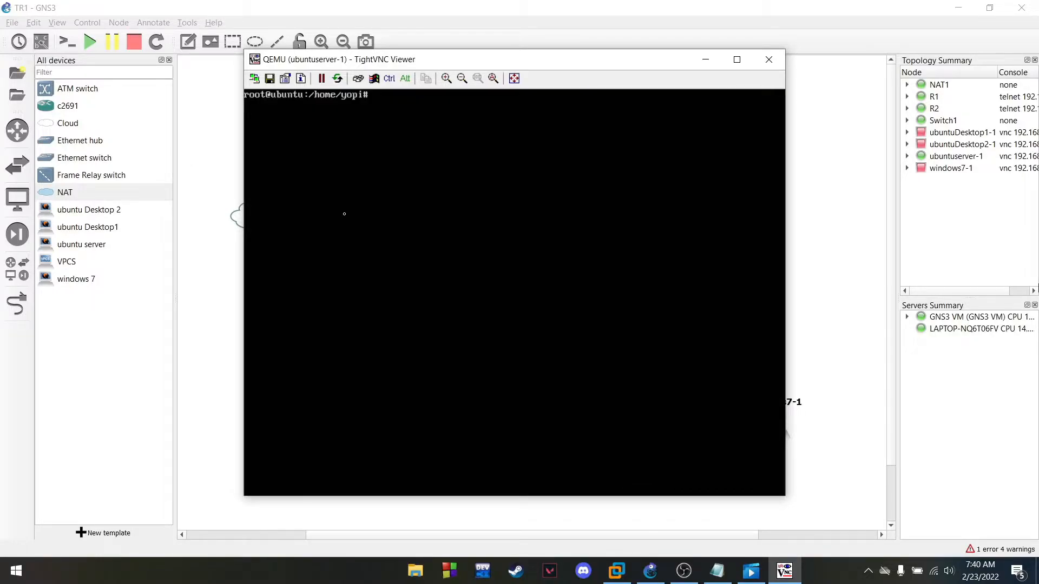
# Reboot the server and bring its console window back into view
pyautogui.write('reboot')
pyautogui.press('Return')
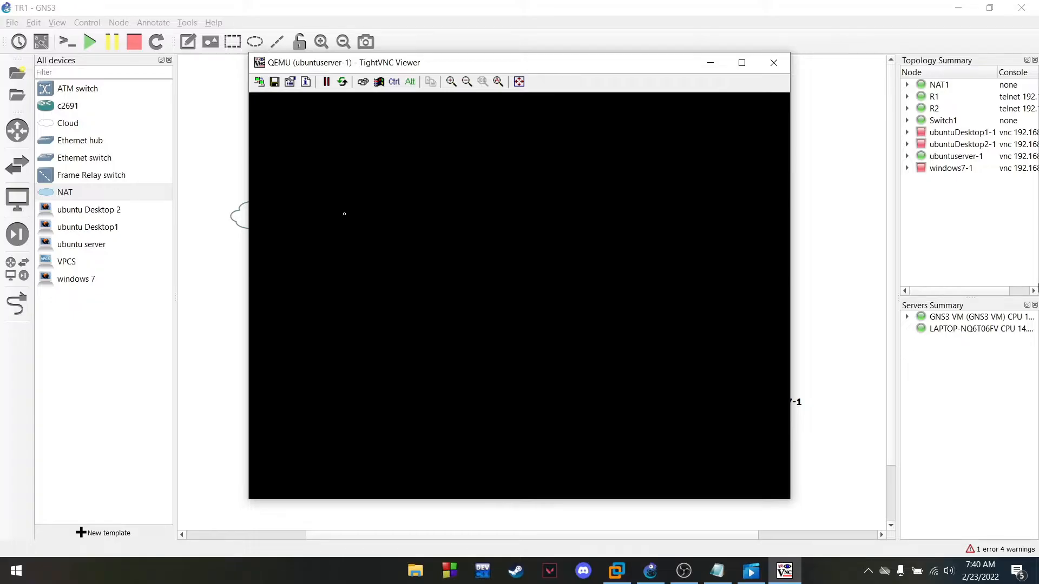
pyautogui.click(684, 571)
pyautogui.click(684, 571)
pyautogui.click(541, 8)
pyautogui.click(785, 571)
pyautogui.moveTo(469, 65); pyautogui.dragTo(444, 52)
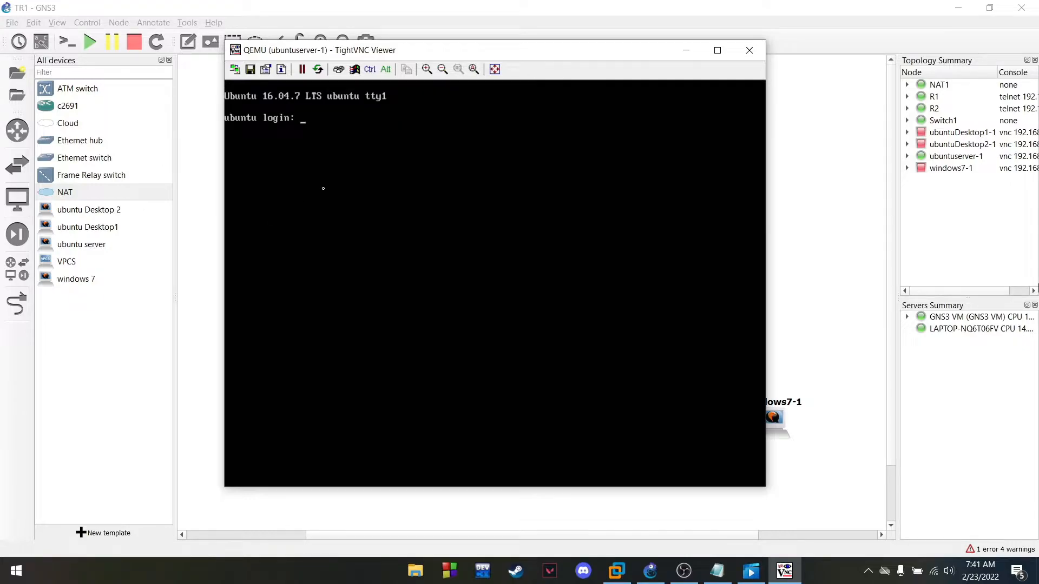
# Log back in, become root, and confirm with ip a that ens4 has 192.168.122.79/24
pyautogui.write('yopi')
pyautogui.press('Return')
pyautogui.press('Return')
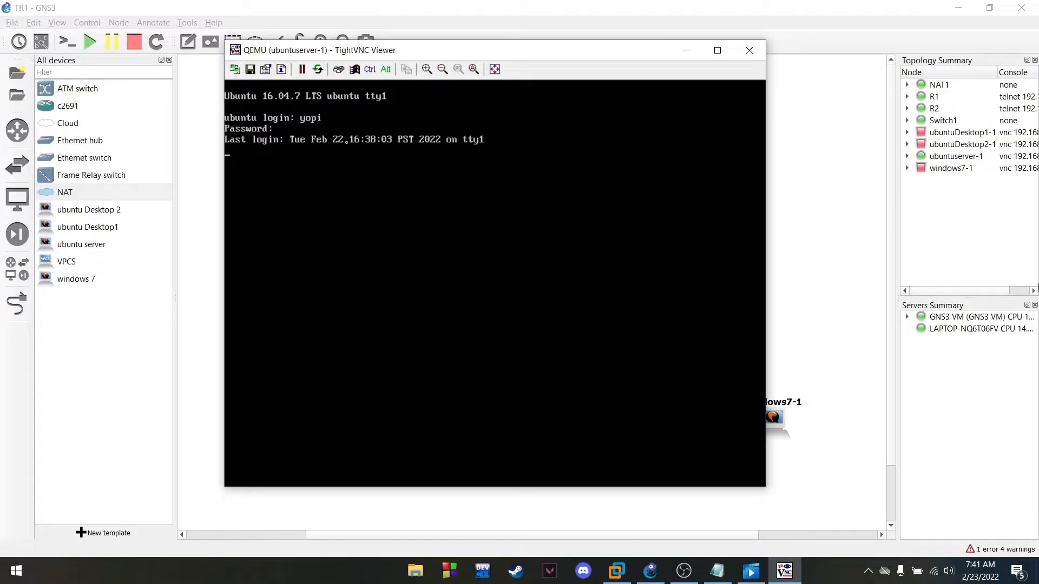
pyautogui.write('clear')
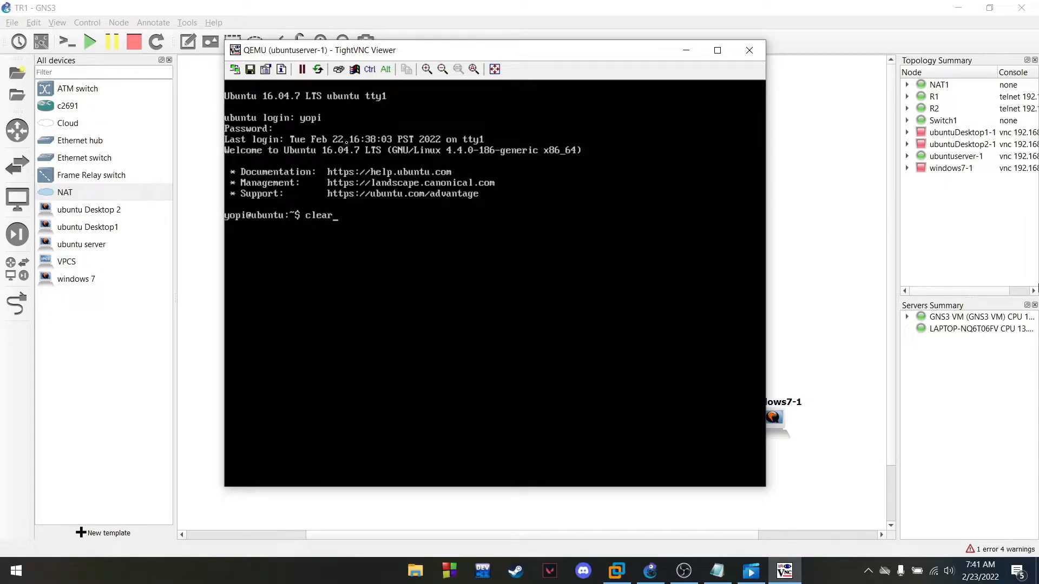
pyautogui.press('Return')
pyautogui.write('sudo su')
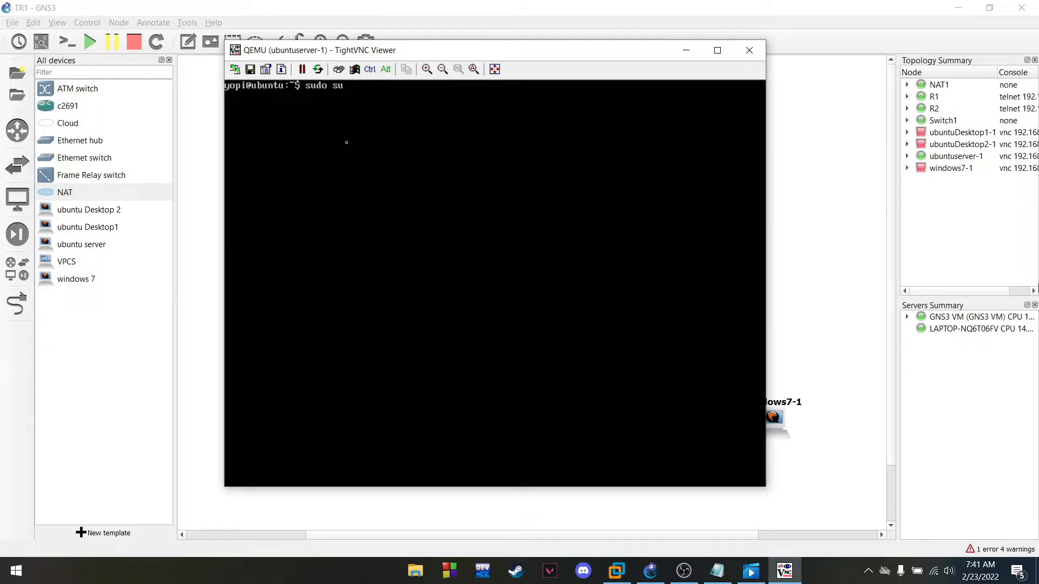
pyautogui.press('Return')
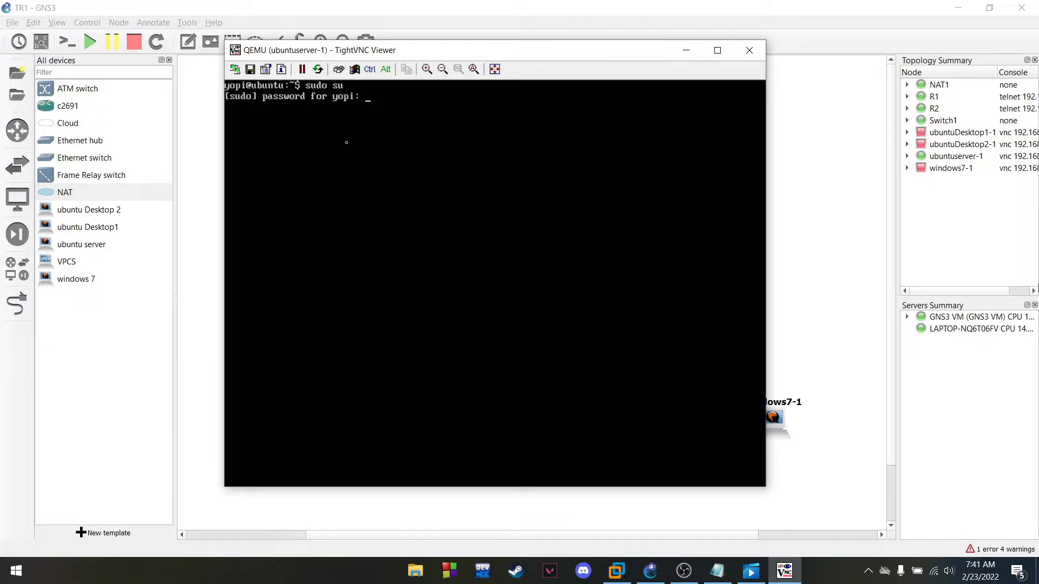
pyautogui.press('Return')
pyautogui.write('ip')
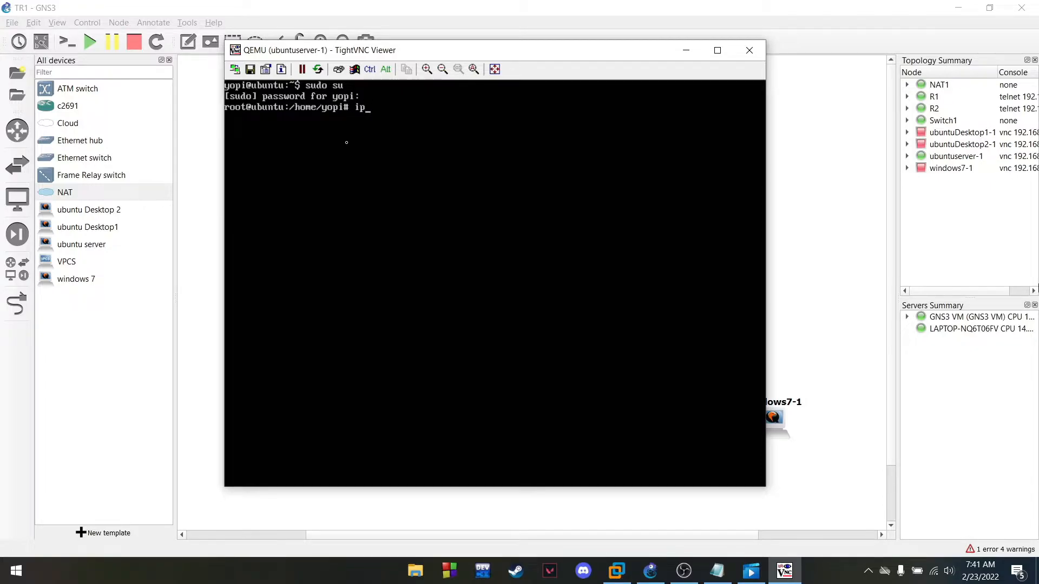
pyautogui.write(' a')
pyautogui.press('Return')
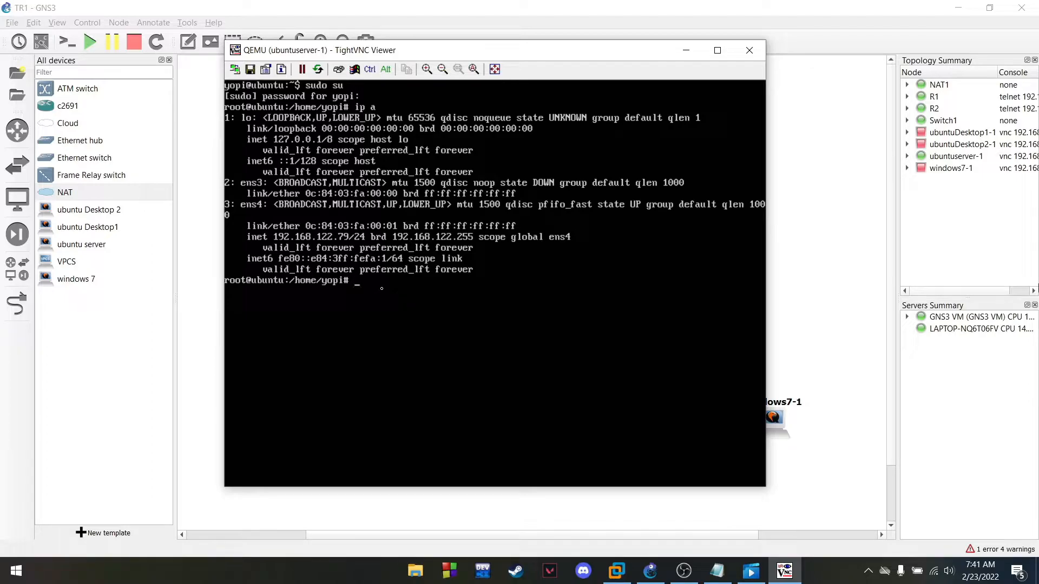
# Run apt install vim, confirm with Y, and clear the screen when it finishes
pyautogui.write('clear')
pyautogui.press('Return')
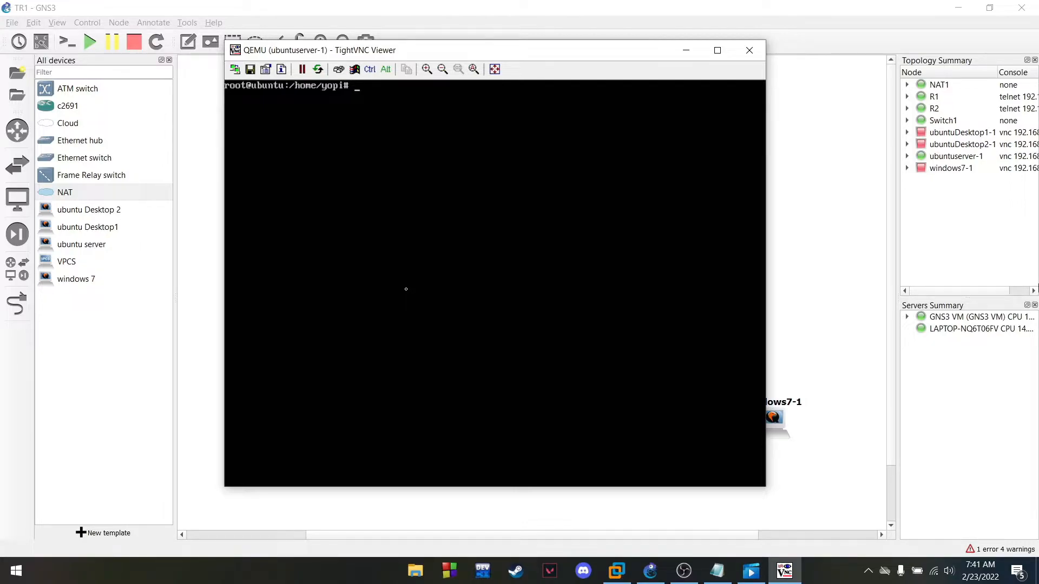
pyautogui.write('apt install')
pyautogui.write('vim')
pyautogui.press('Return')
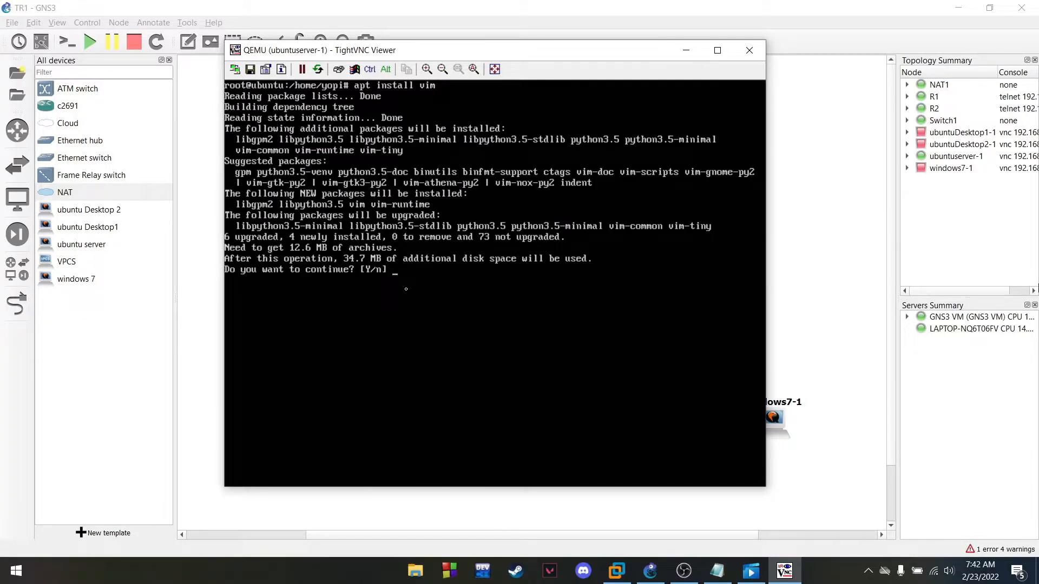
pyautogui.write('Y')
pyautogui.press('Return')
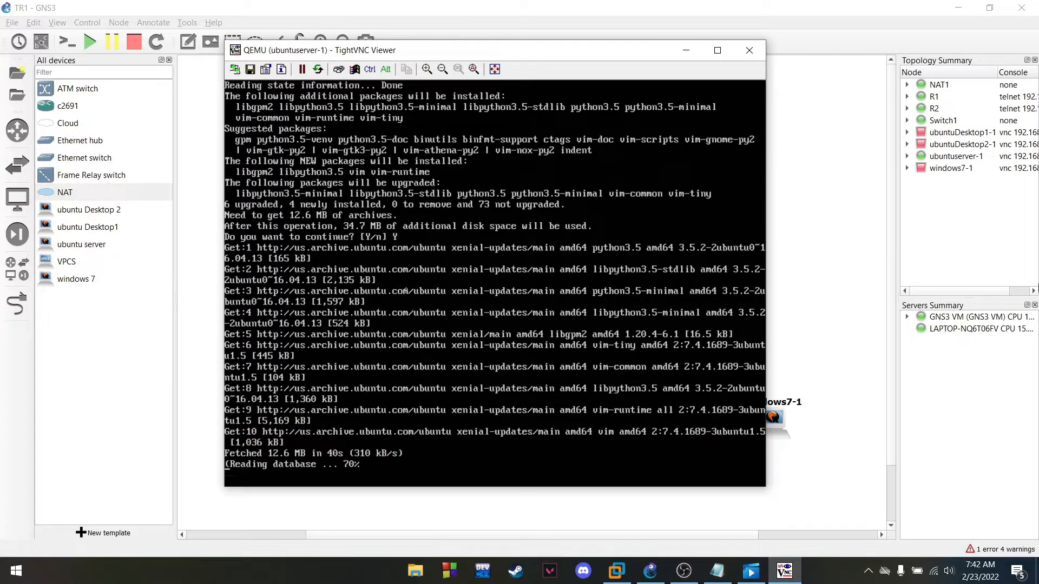
pyautogui.write('clear')
pyautogui.press('Return')
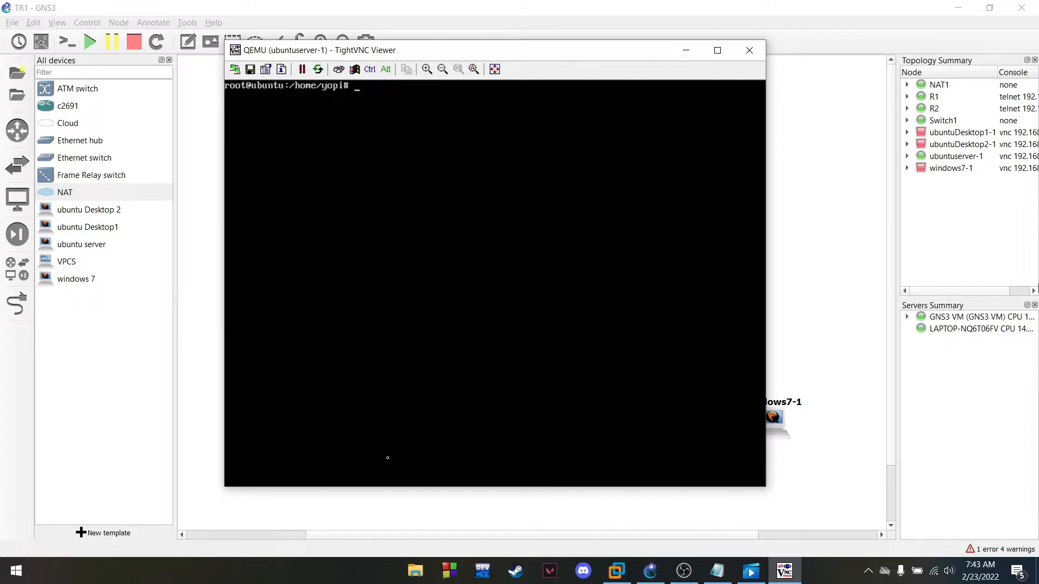
# Install the apache2 package with apt, confirming with Y
pyautogui.write('apt install apache2')
pyautogui.press('Return')
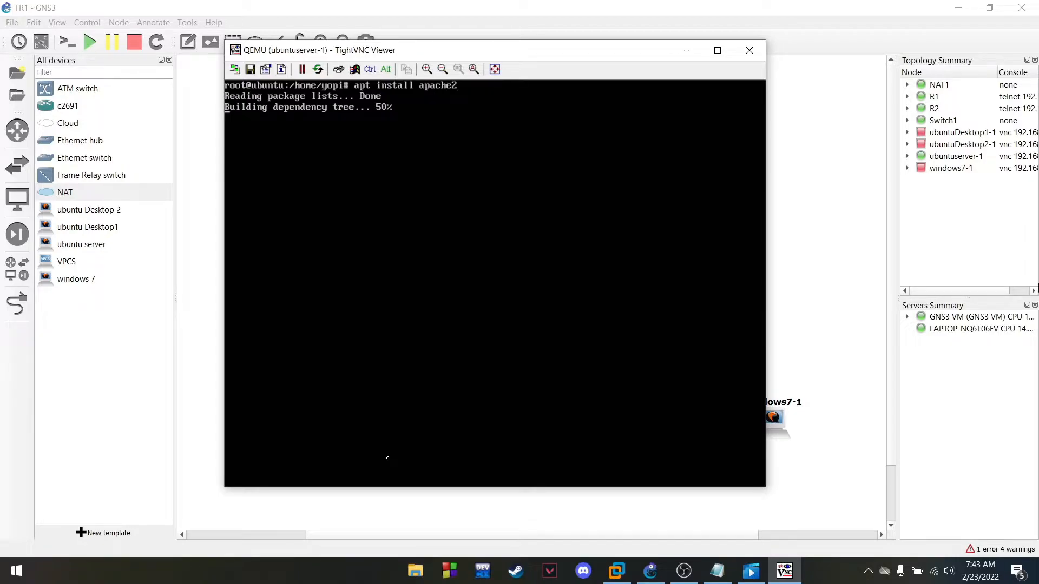
pyautogui.write('Y')
pyautogui.press('Return')
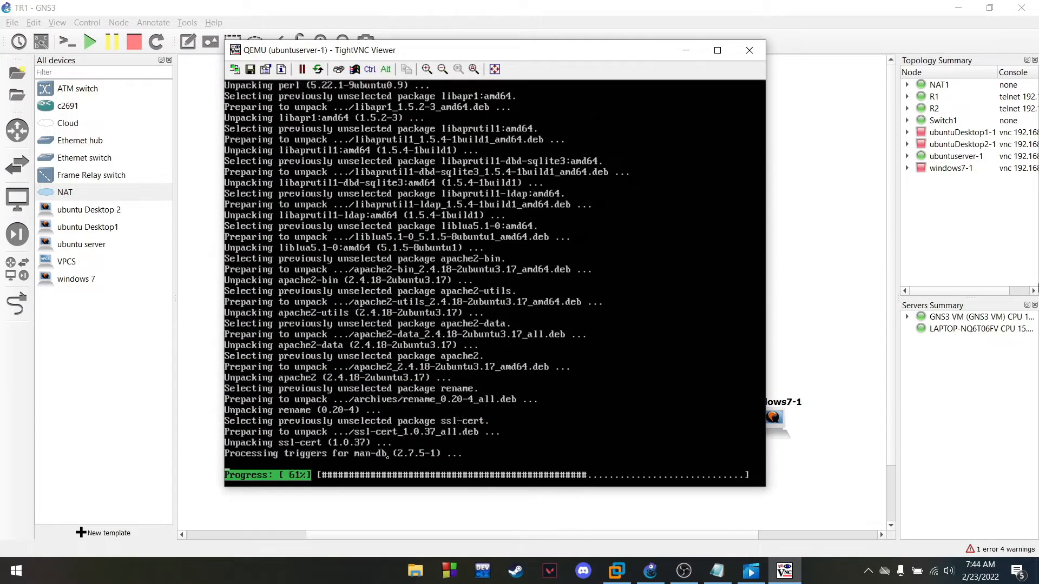
# Clear the screen and enter cd /var/www/html at the prompt
pyautogui.write('clear')
pyautogui.press('Return')
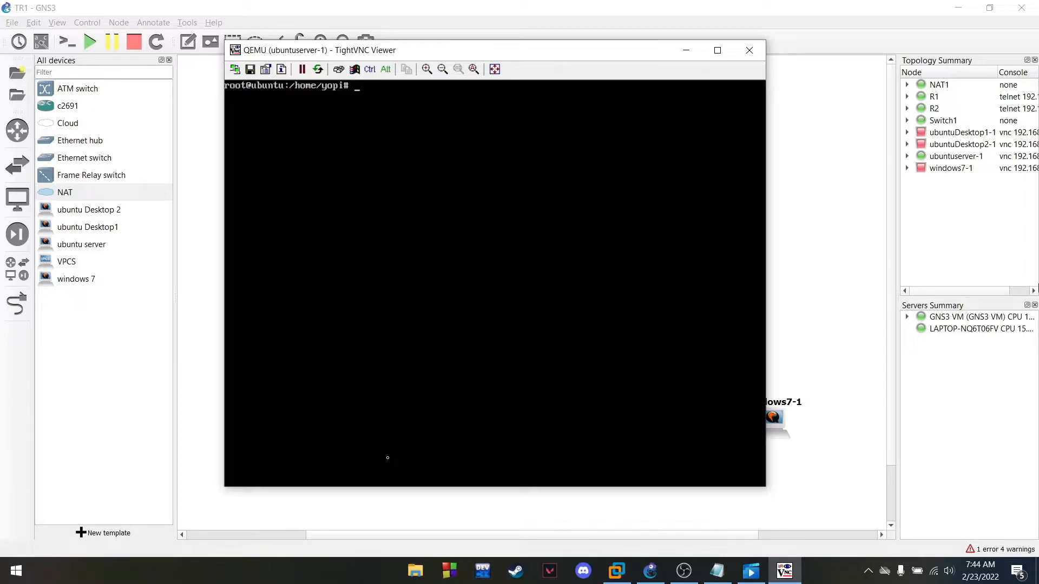
pyautogui.write('cd /var/www/html')
# Move into /var/www/html, list its files, and rename index.html to ori
pyautogui.press('Return')
pyautogui.write('ls')
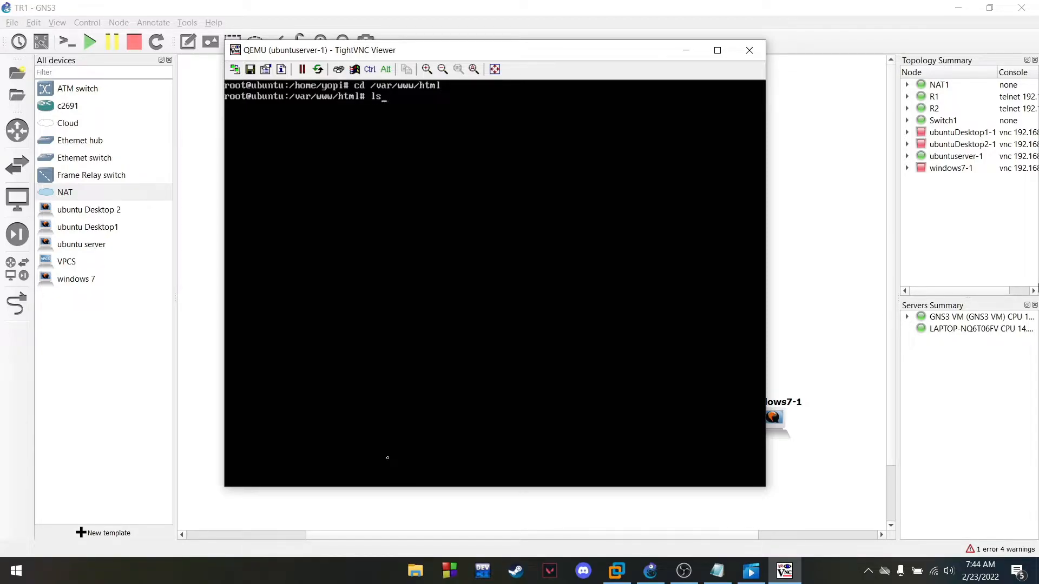
pyautogui.press('Return')
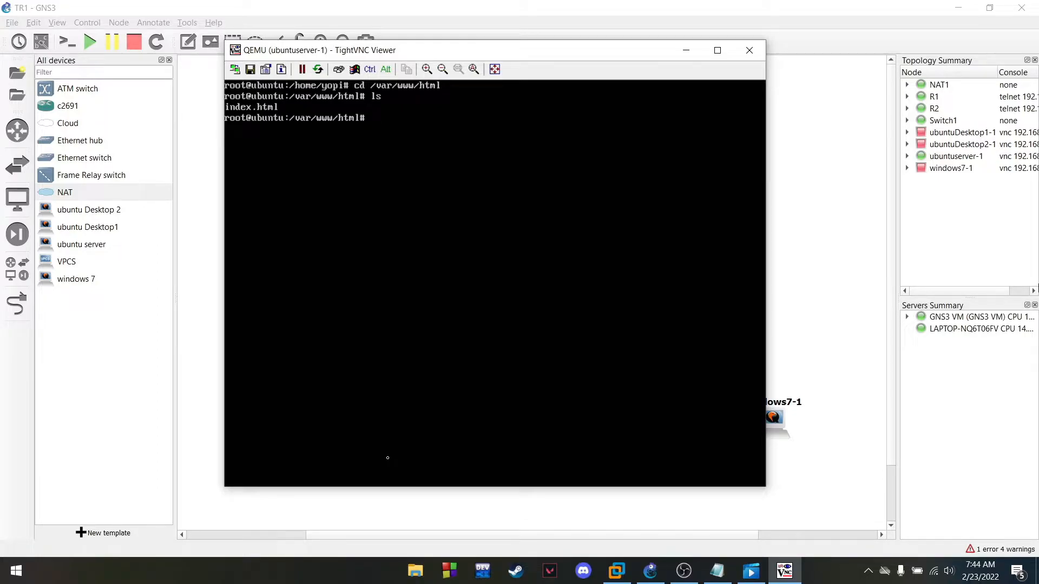
pyautogui.write('mv index.html ori')
pyautogui.press('Return')
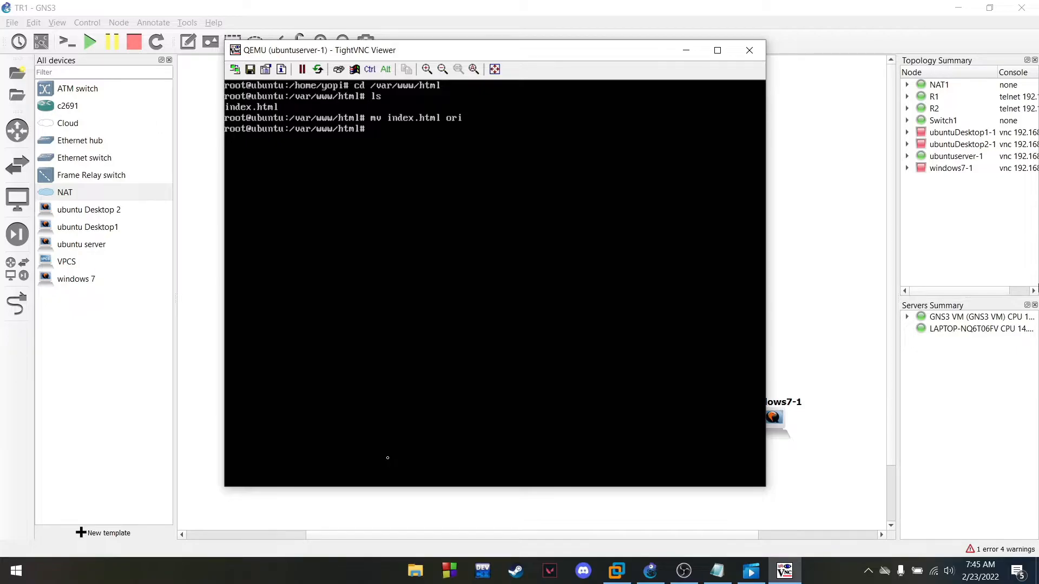
# Create a new index.html in vim with a first h2 heading of a student's name and ID
pyautogui.press('Return')
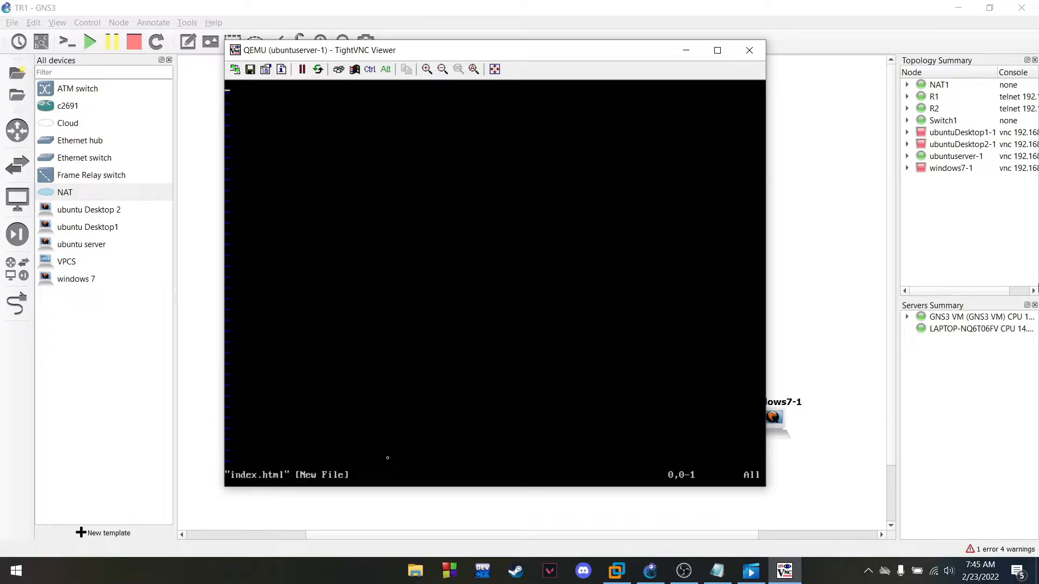
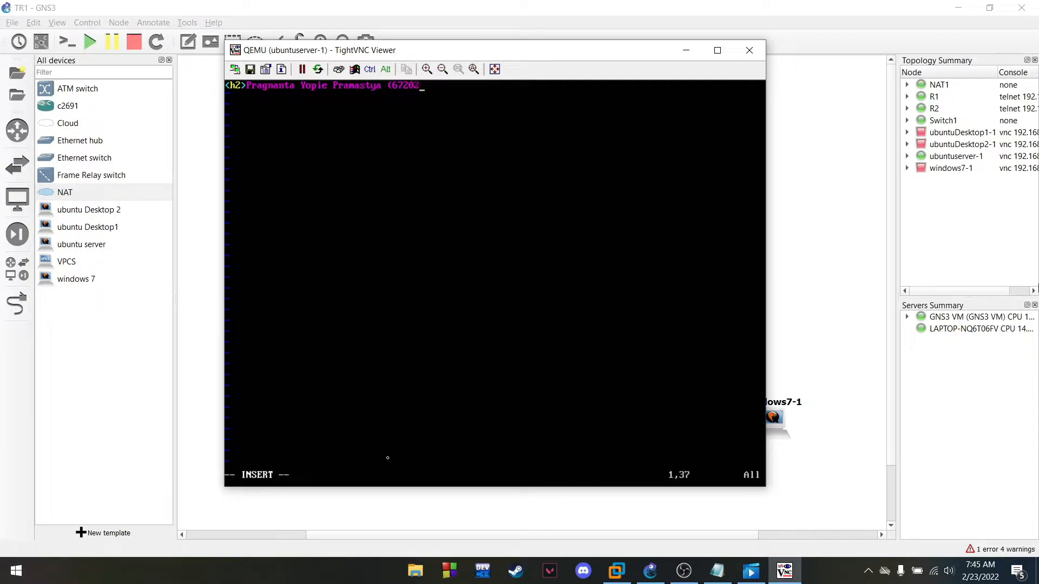
pyautogui.press('Left')
pyautogui.press('Right')
pyautogui.press('Return')
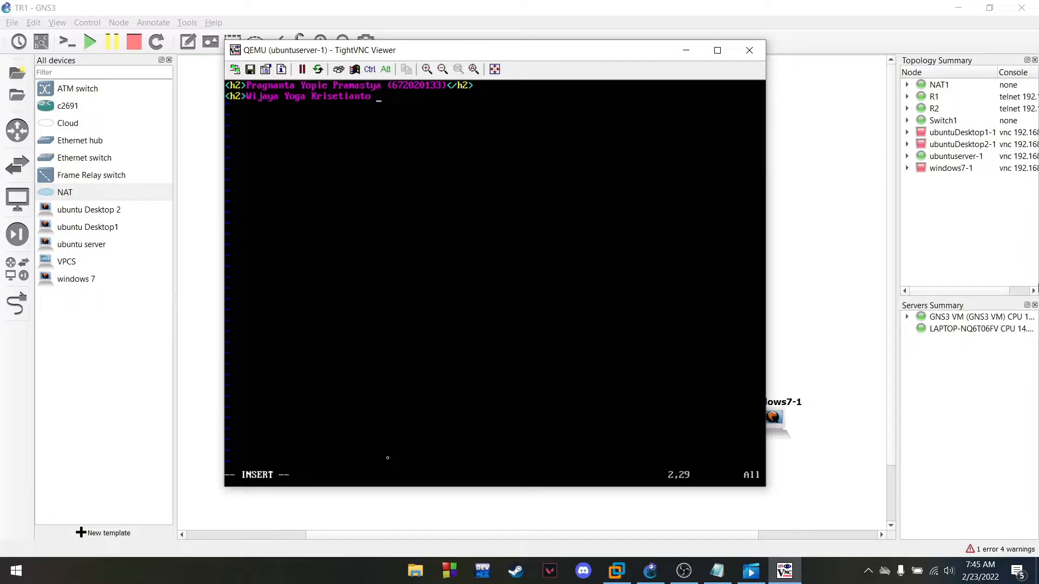
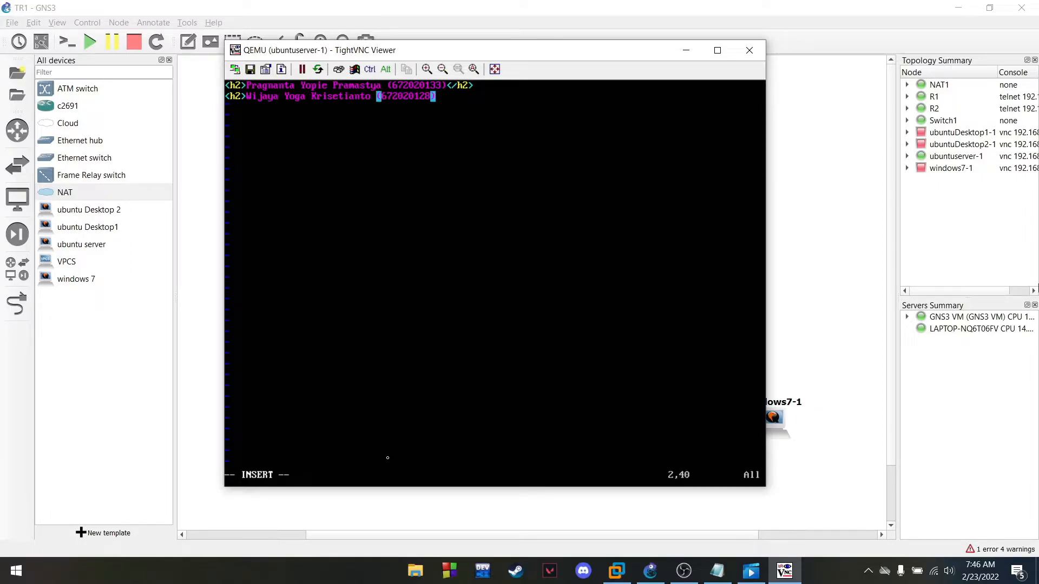
# Add a second h2 heading with another name and ID, save with :wq, and clear
pyautogui.write(' </h2?')
pyautogui.press('BackSpace')
pyautogui.write('>')
pyautogui.press('Escape')
pyautogui.write(':')
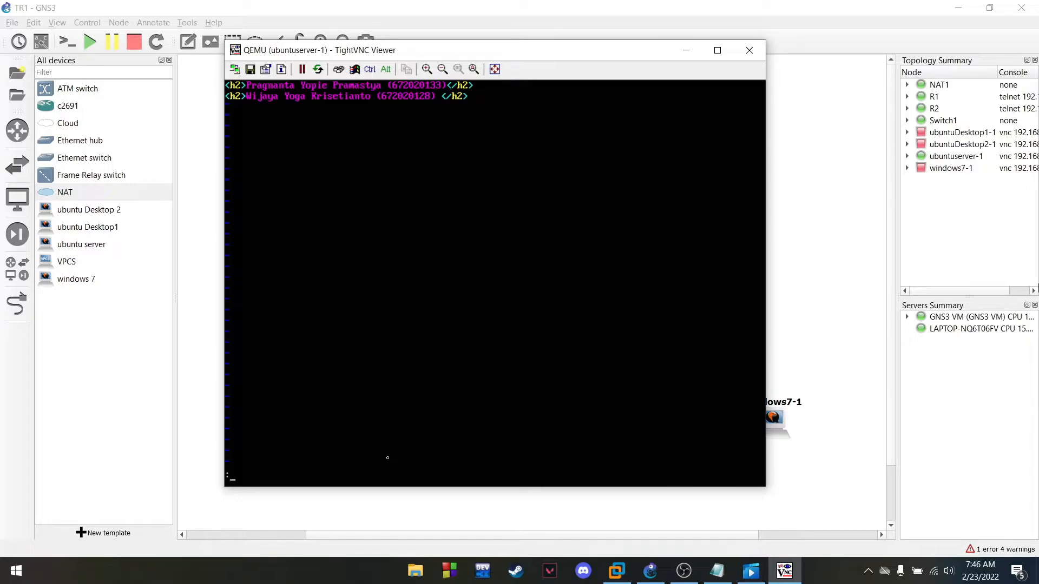
pyautogui.write('wq')
pyautogui.press('Return')
pyautogui.write('clear')
pyautogui.press('Return')
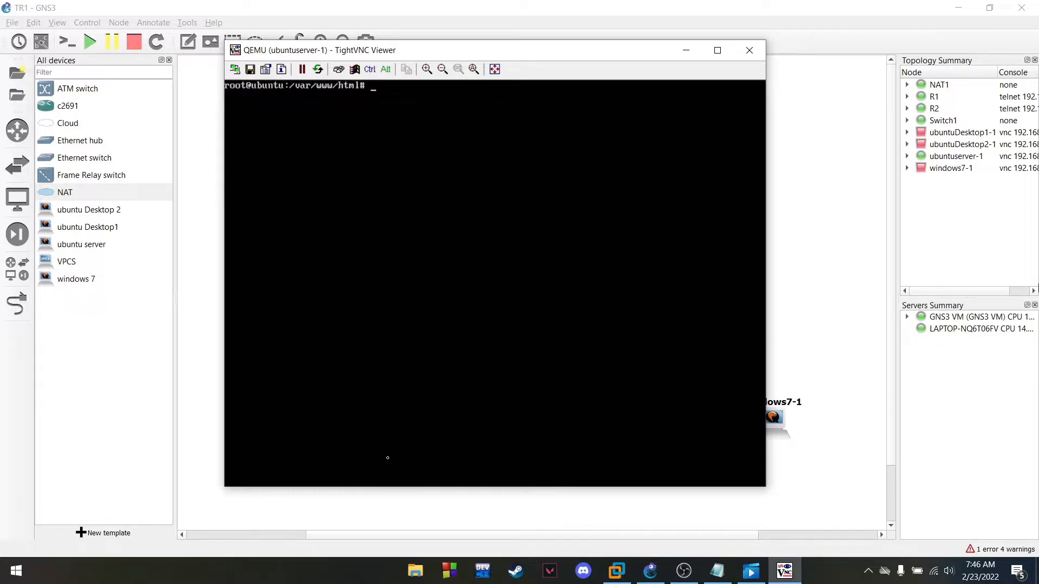
# List index.html and ori, return home with cd, and enter vim /etc/network/interfaces
pyautogui.write('ls')
pyautogui.press('Return')
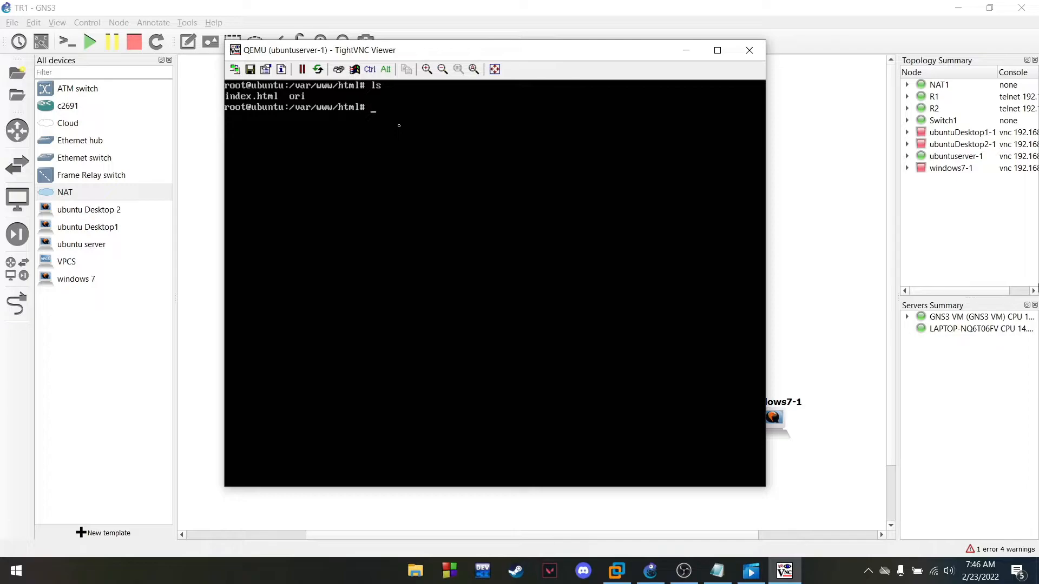
pyautogui.write('cd')
pyautogui.press('Return')
pyautogui.write('vim ')
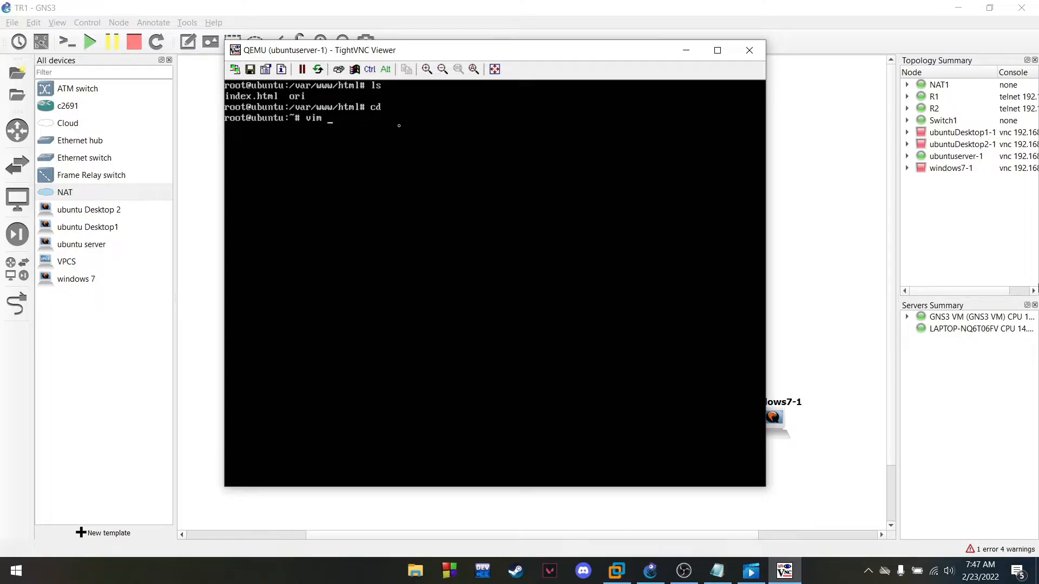
pyautogui.write('/etc/network/interfaces')
# Open the interfaces file in vim and comment out the auto ens4 and iface ens4 lines
pyautogui.press('Return')
pyautogui.press('Down')
pyautogui.press('Down')
pyautogui.press('Down')
pyautogui.press('Down')
pyautogui.press('Down')
pyautogui.press('Down')
pyautogui.press('Down')
pyautogui.press('Down')
pyautogui.press('Down')
pyautogui.press('Down')
pyautogui.press('Down')
pyautogui.press('Down')
pyautogui.press('Down')
pyautogui.press('Down')
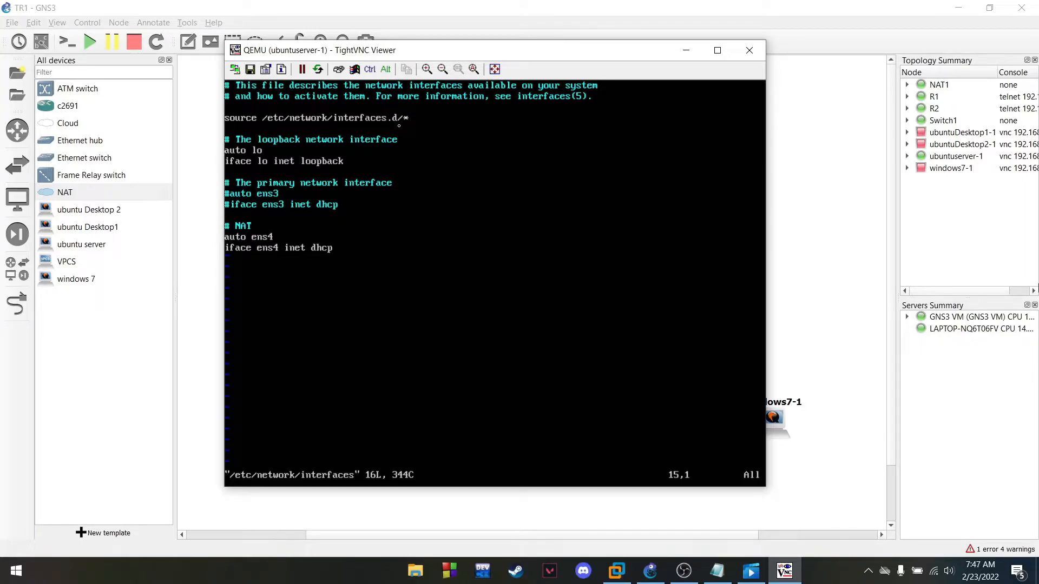
pyautogui.press('#')
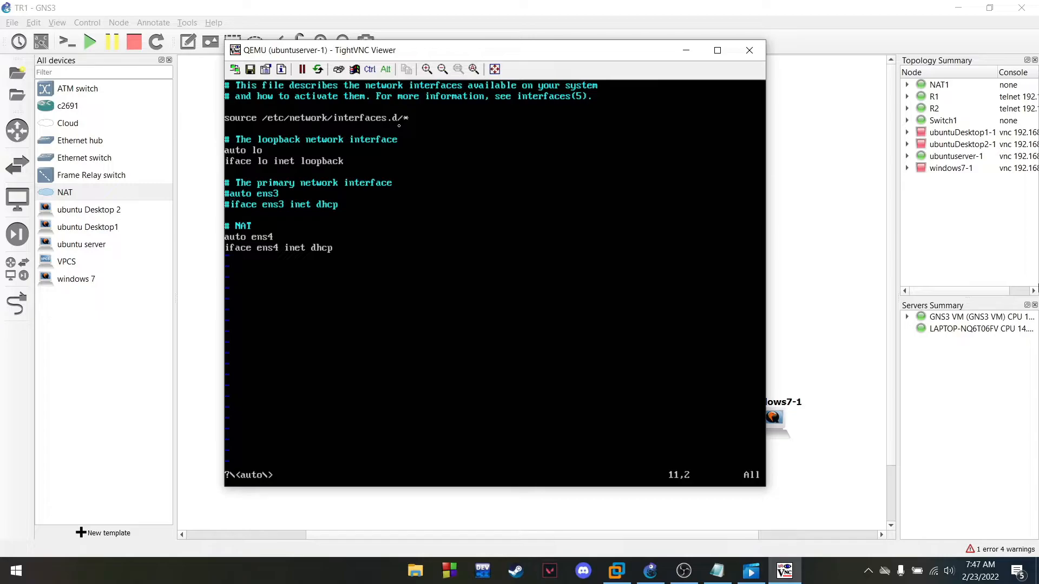
pyautogui.press('Down')
pyautogui.press('Down')
pyautogui.press('Down')
pyautogui.press('Down')
pyautogui.press('Left')
pyautogui.press('i')
pyautogui.write('#')
pyautogui.press('Down')
pyautogui.press('Left')
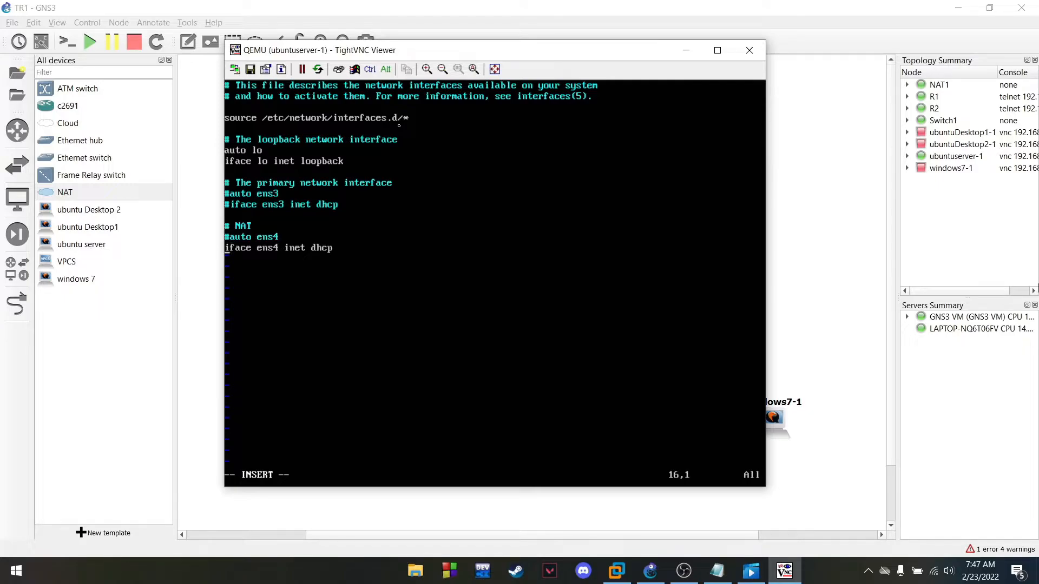
pyautogui.write('#')
# Uncomment the auto ens3 and iface ens3 inet dhcp lines
pyautogui.press('Up')
pyautogui.press('Up')
pyautogui.press('Up')
pyautogui.press('Up')
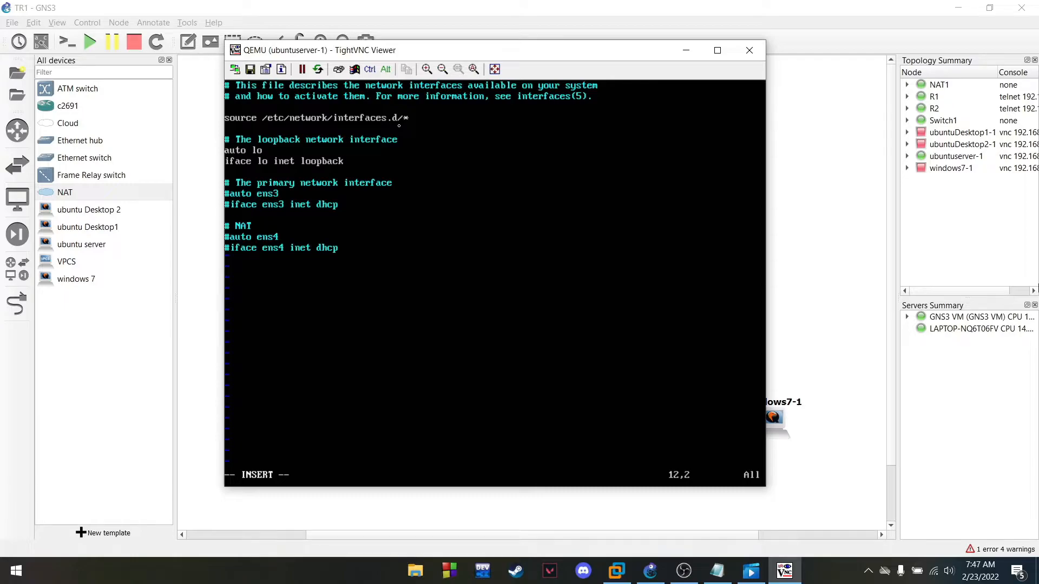
pyautogui.press('BackSpace')
pyautogui.press('Down')
pyautogui.press('Right')
pyautogui.press('BackSpace')
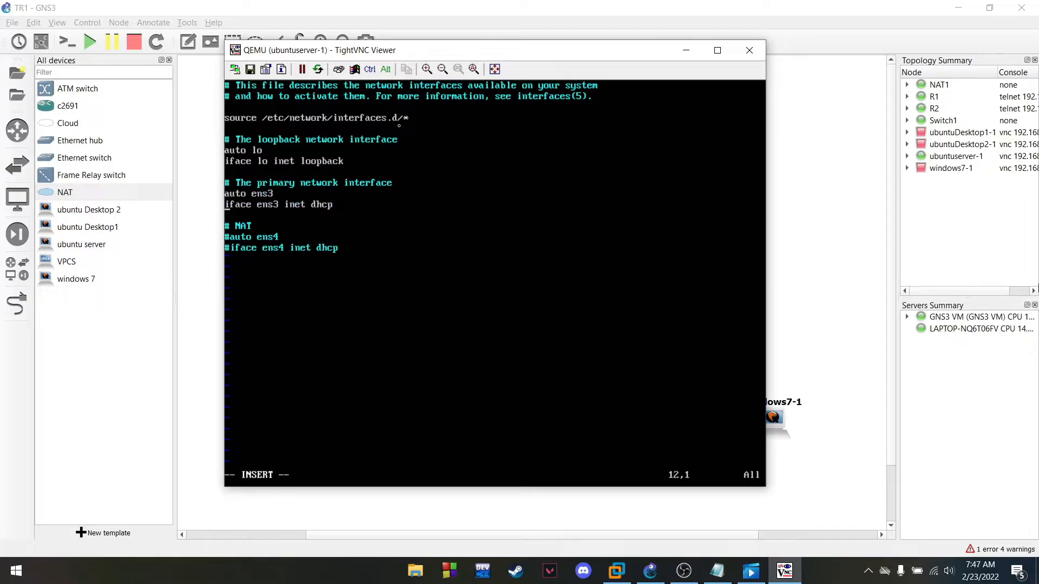
# Save the file with :wq, clear the screen, and type reboot
pyautogui.press('Escape')
pyautogui.write('wq')
pyautogui.press('Return')
pyautogui.write('clear')
pyautogui.press('Return')
pyautogui.write('reboot')
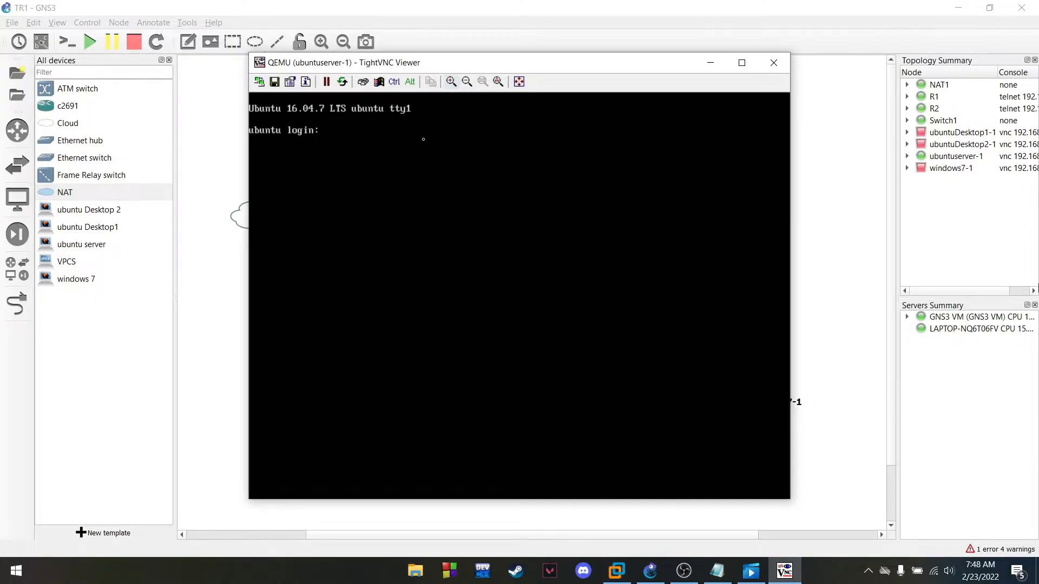
# Log back in with the user name and switch to root with sudo su
pyautogui.write('yopi')
pyautogui.press('Return')
pyautogui.press('Return')
pyautogui.write('clear')
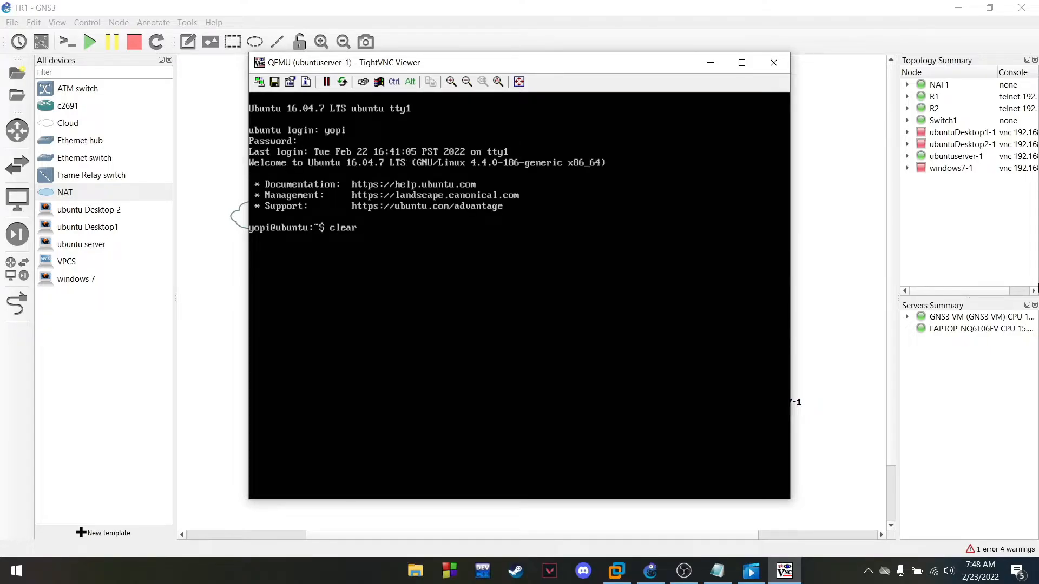
pyautogui.press('Return')
pyautogui.write('ip')
pyautogui.press('BackSpace')
pyautogui.press('BackSpace')
pyautogui.write('sudo su')
pyautogui.press('Return')
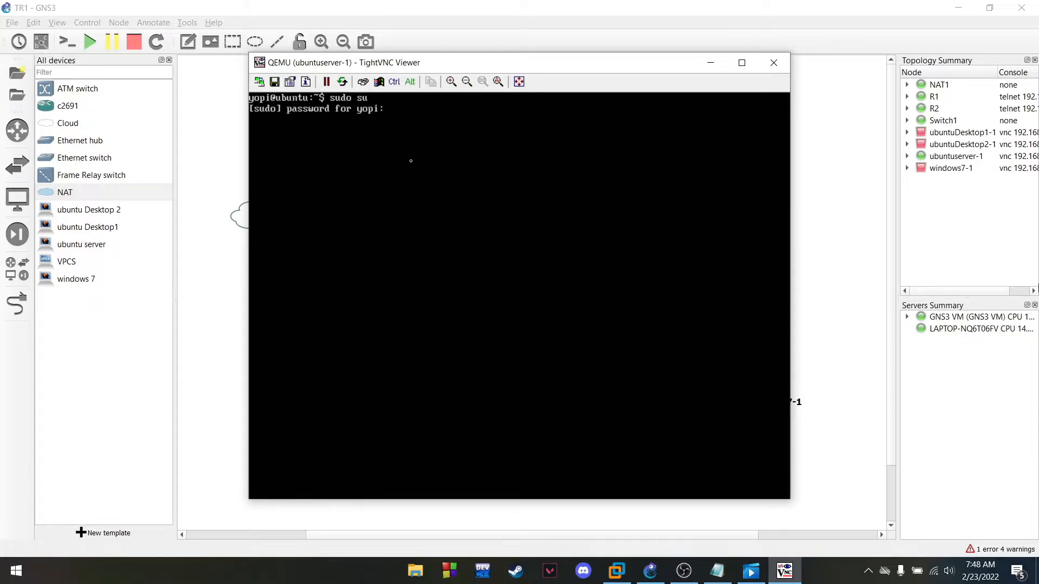
pyautogui.press('Return')
# Confirm ens3 has 192.168.33.2/28 with ip a, clear, and minimize the console
pyautogui.write('ip a')
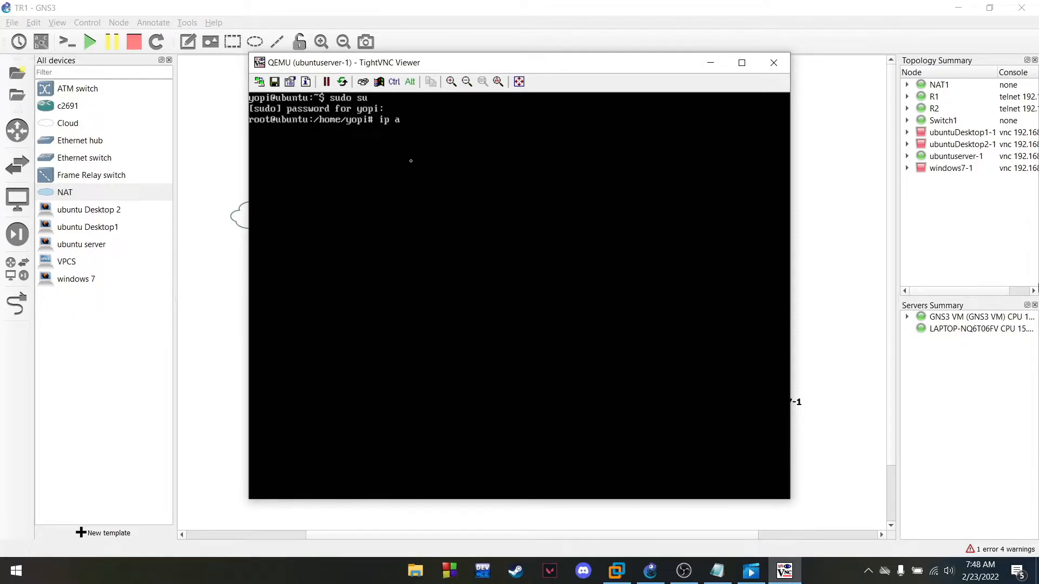
pyautogui.press('Return')
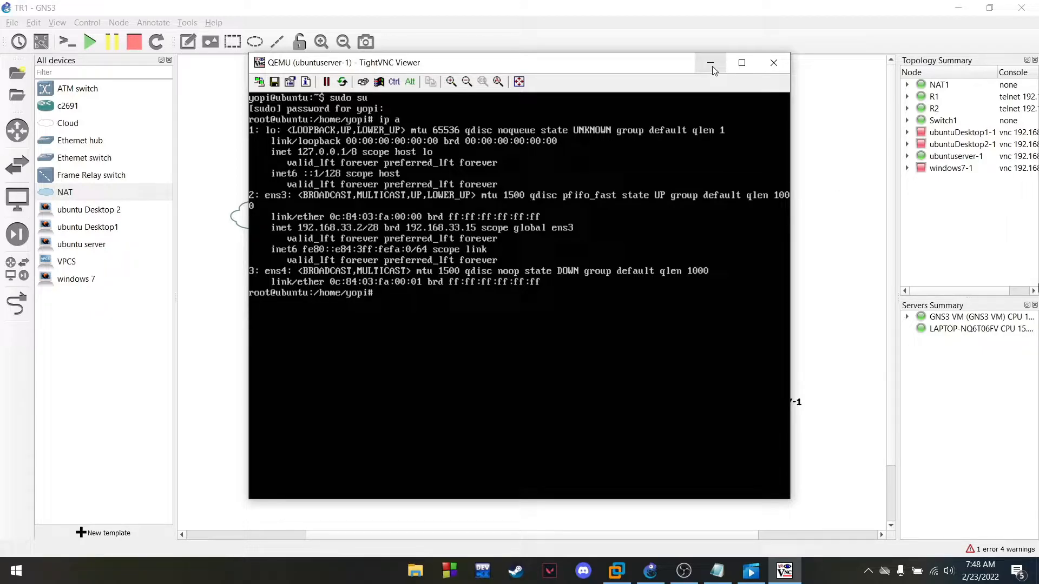
pyautogui.write('clear')
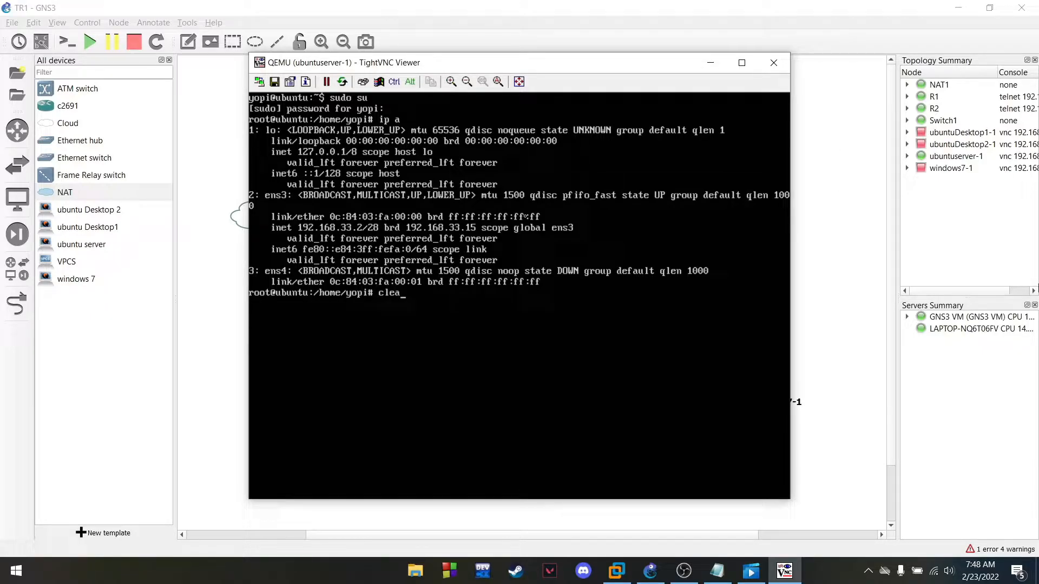
pyautogui.press('Return')
pyautogui.click(711, 63)
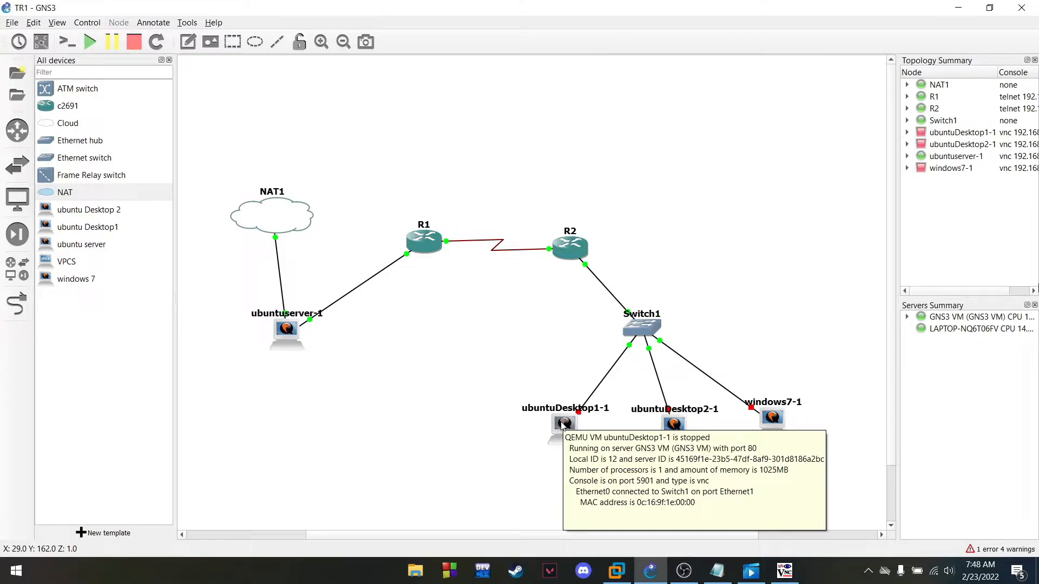
# Start the ubuntuDesktop1-1 node and open its console
pyautogui.rightClick(561, 426)
pyautogui.click(595, 206)
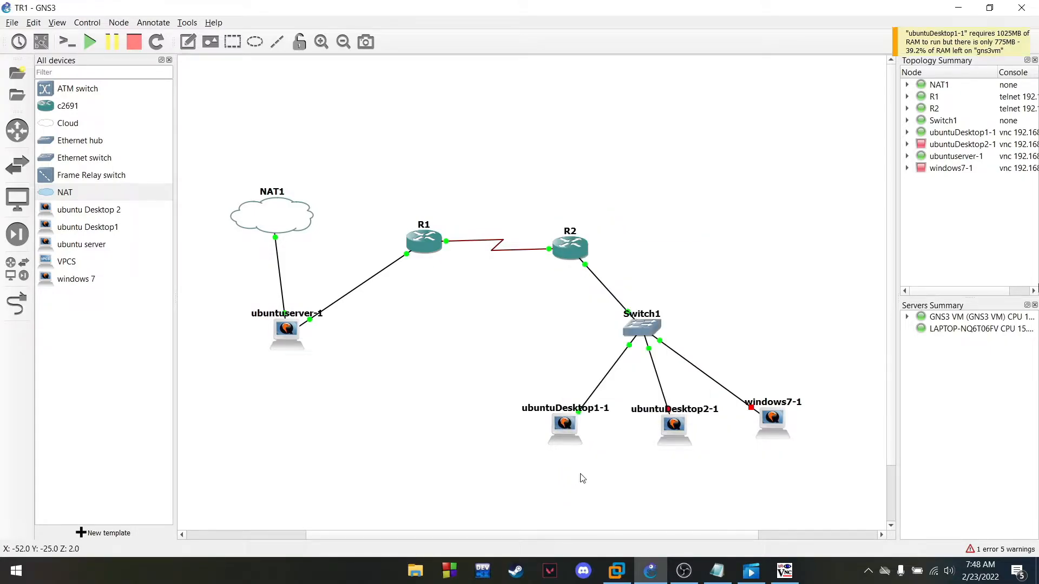
pyautogui.rightClick(564, 439)
pyautogui.click(610, 196)
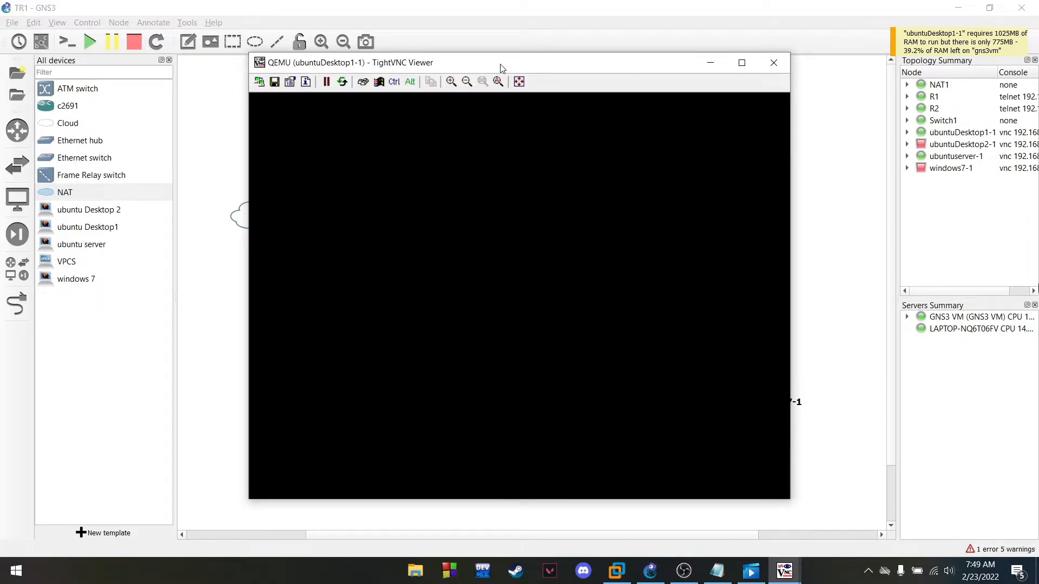
pyautogui.moveTo(500, 68); pyautogui.dragTo(476, 63)
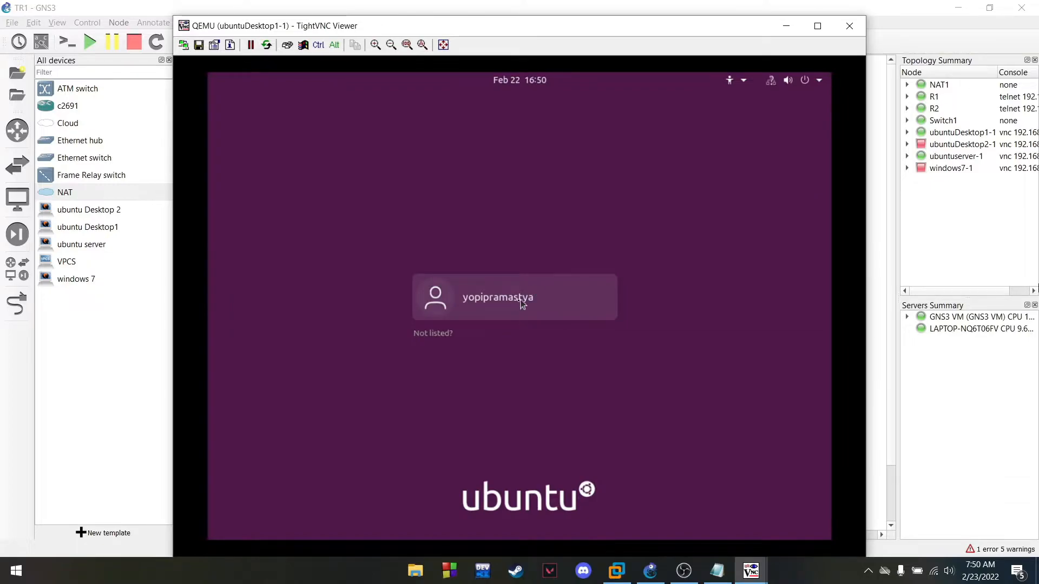
# Sign in to the desktop user account with its password
pyautogui.click(515, 306)
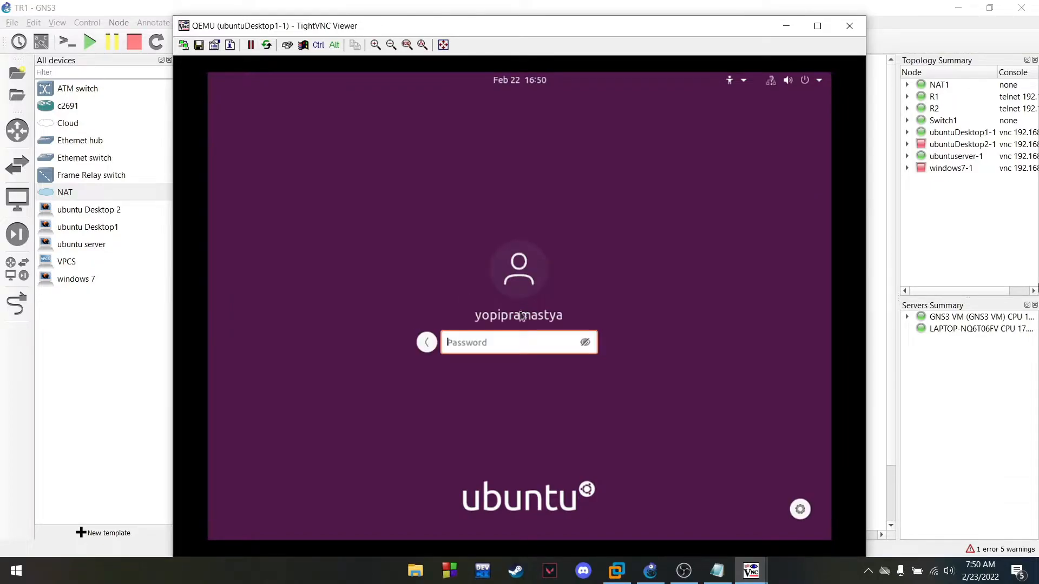
pyautogui.write('●')
pyautogui.press('Return')
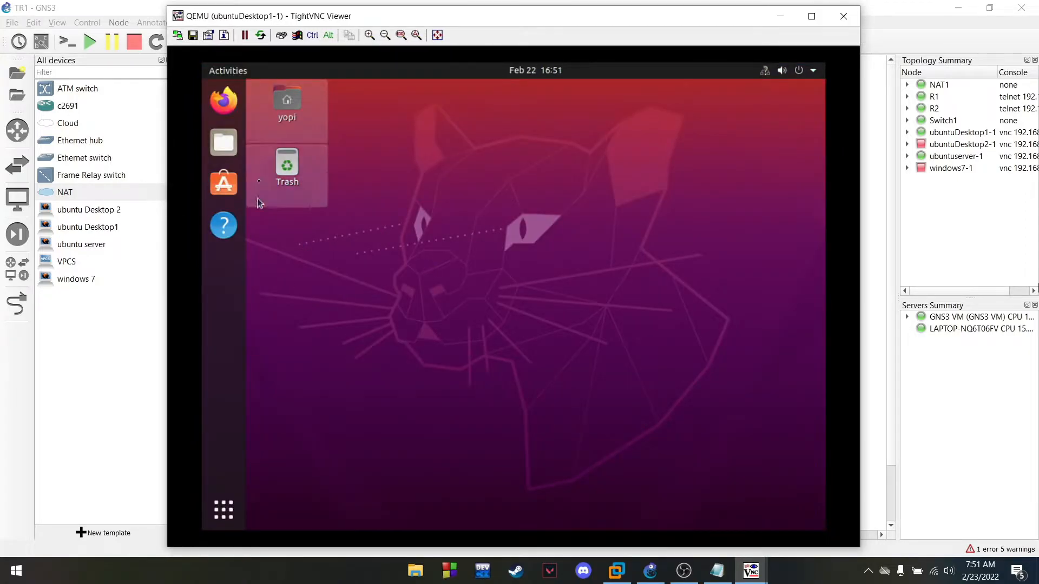
# Launch Firefox on ubuntuDesktop1-1 and load the page at 192.168.33.2
pyautogui.click(238, 107)
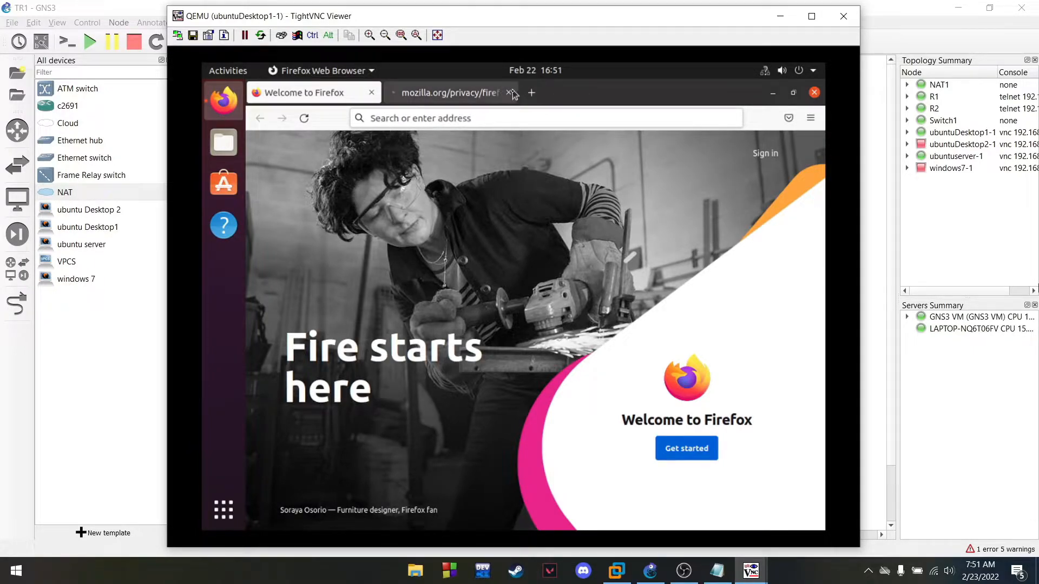
pyautogui.click(449, 116)
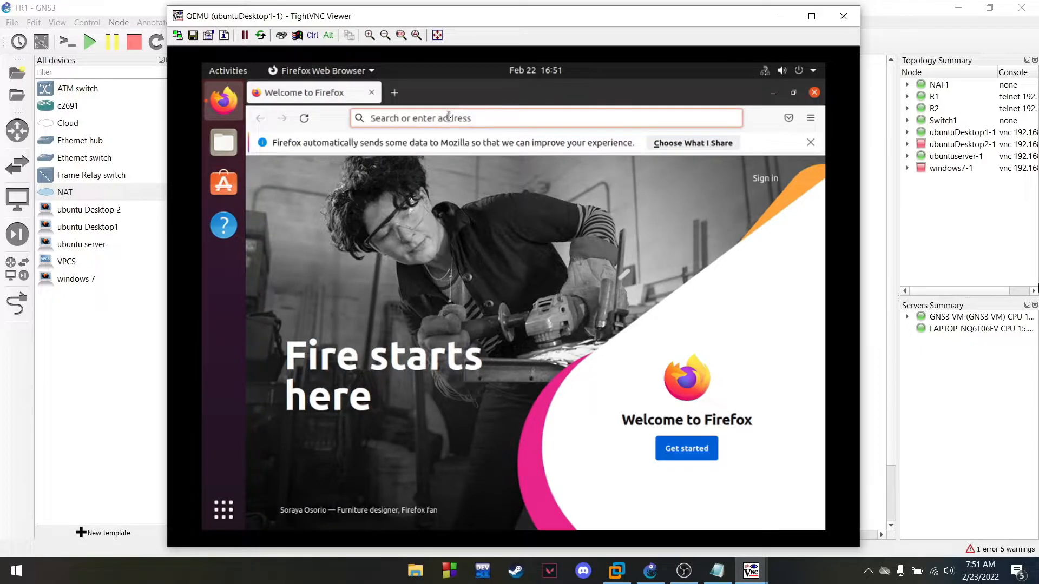
pyautogui.write('192')
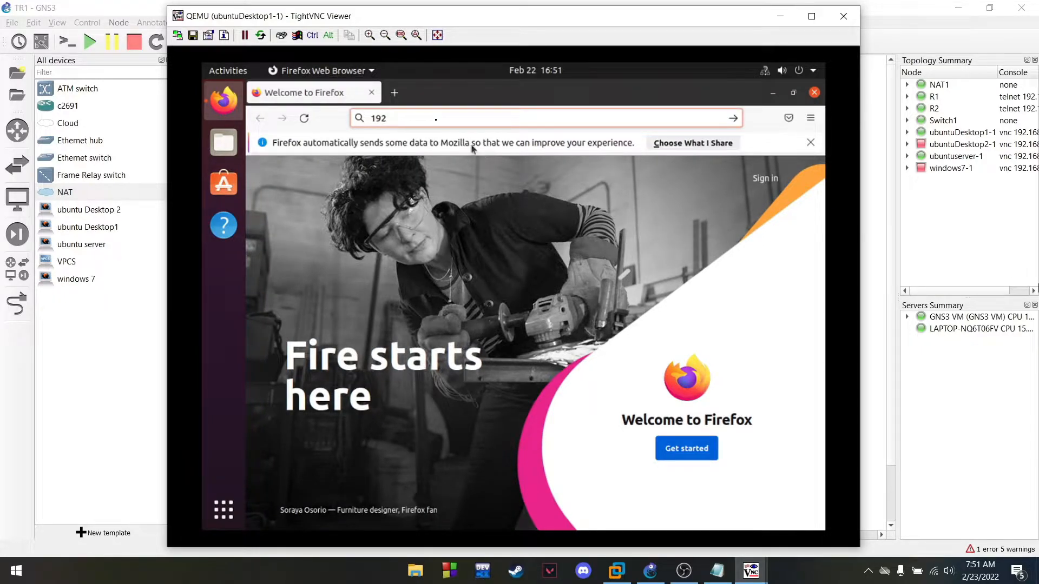
pyautogui.write('.16')
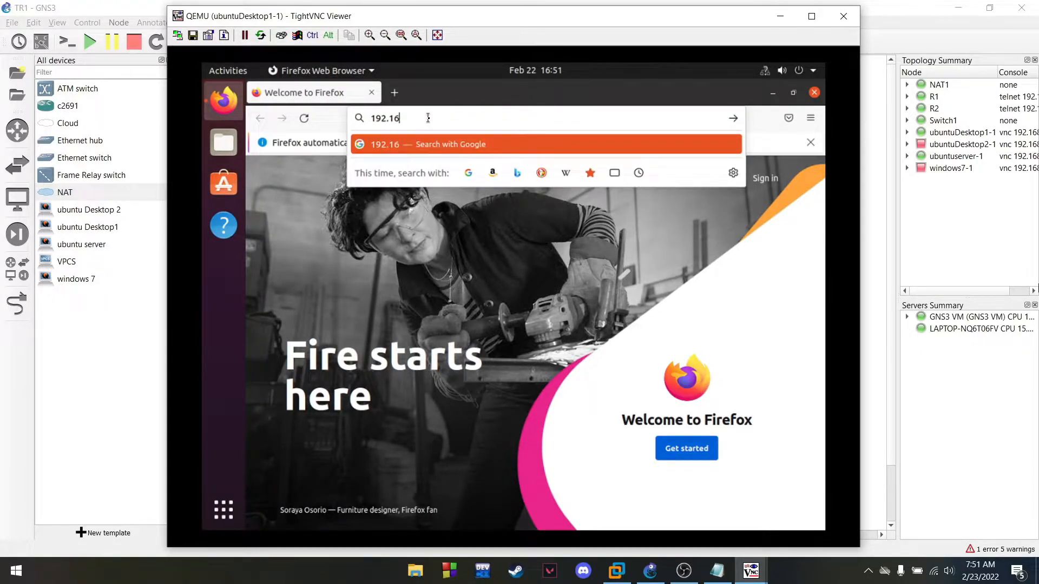
pyautogui.write('8.33.2')
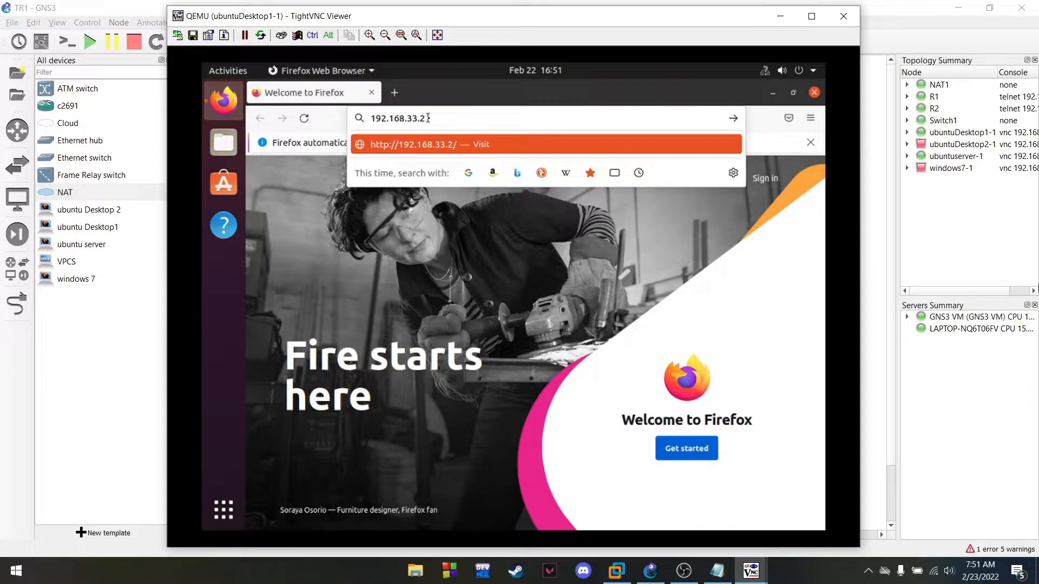
pyautogui.press('Return')
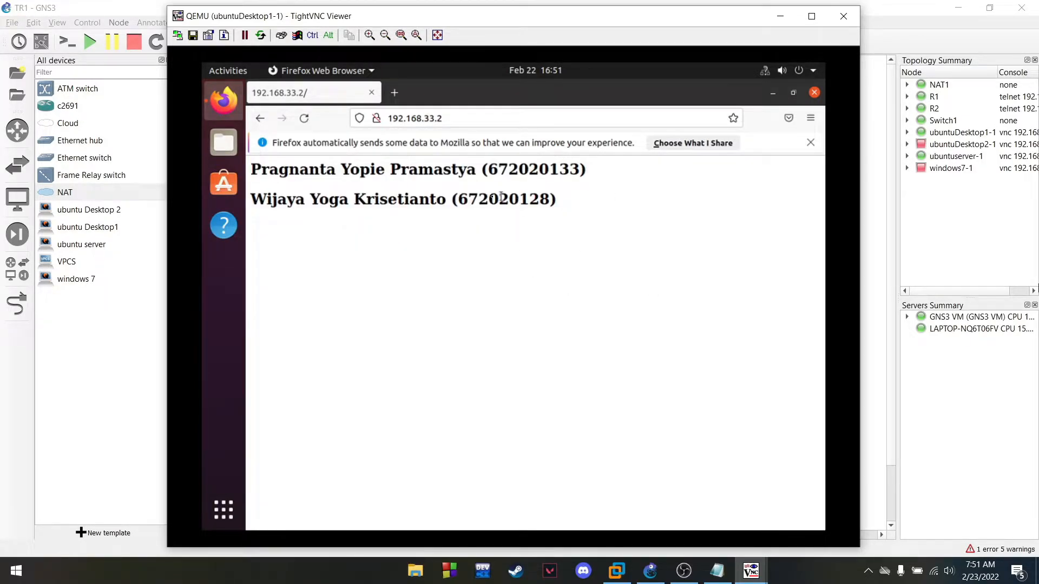
# Highlight the page's two headings, then close the ubuntuDesktop1-1 console
pyautogui.moveTo(301, 172); pyautogui.dragTo(563, 203)
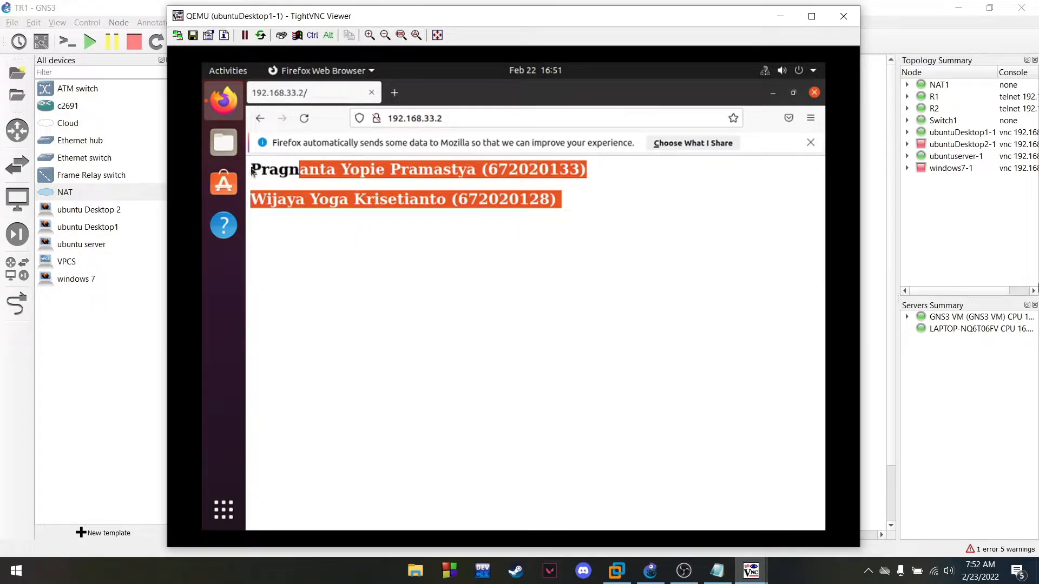
pyautogui.click(819, 294)
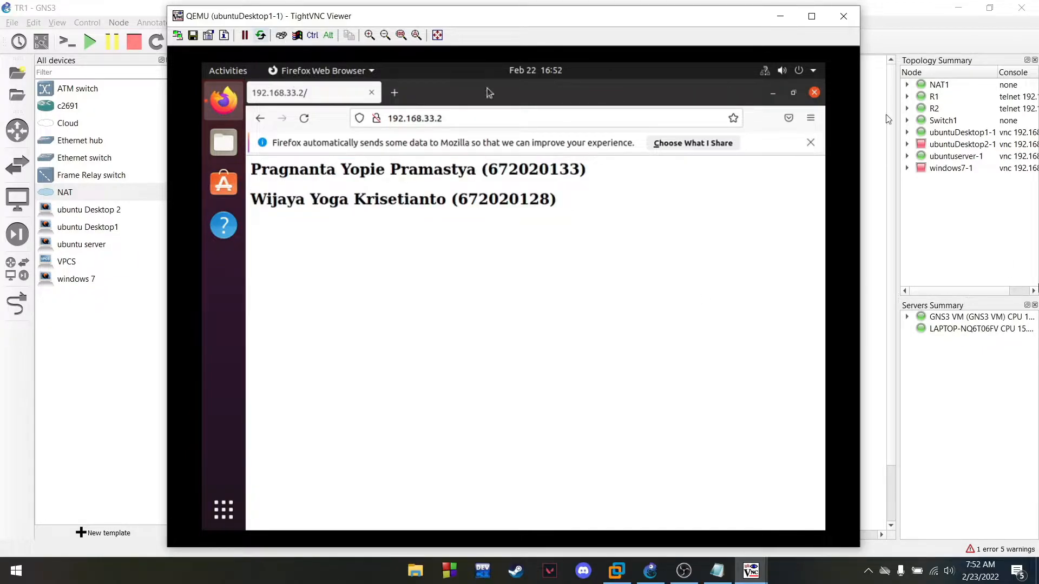
pyautogui.click(844, 16)
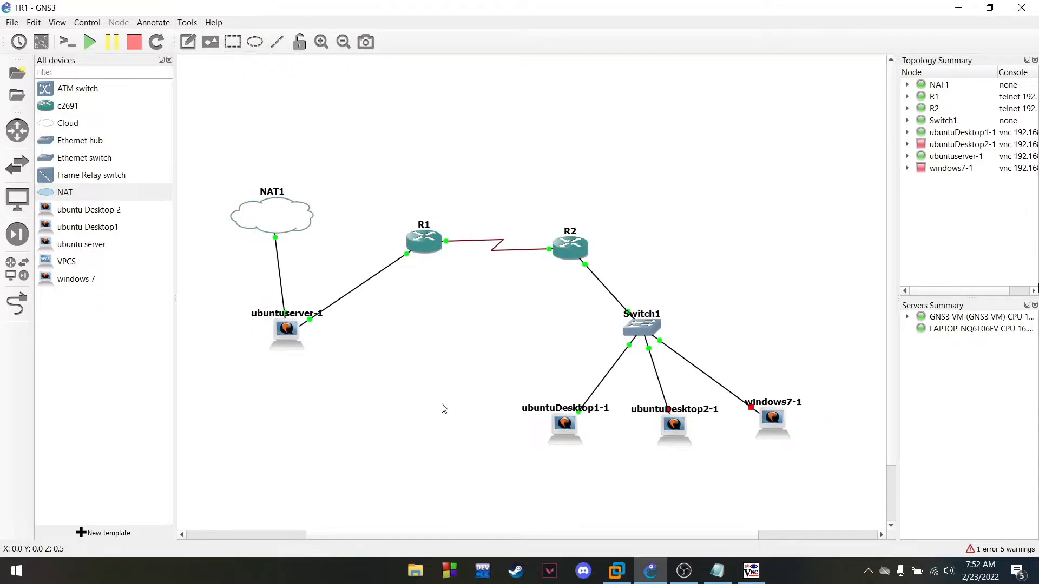
# Start the windows7-1 node and open its console to the Windows 7 desktop
pyautogui.rightClick(777, 424)
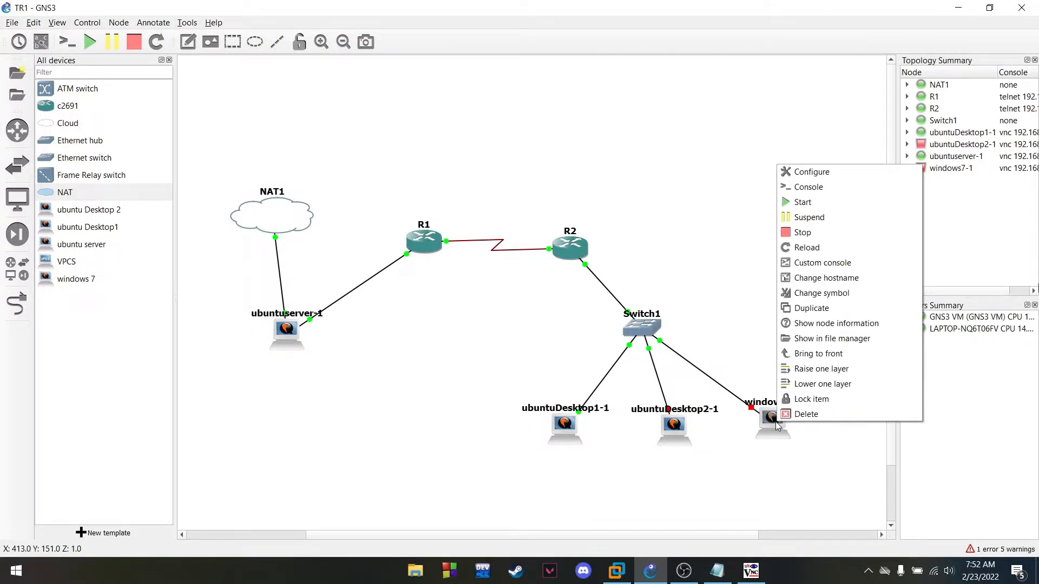
pyautogui.click(811, 205)
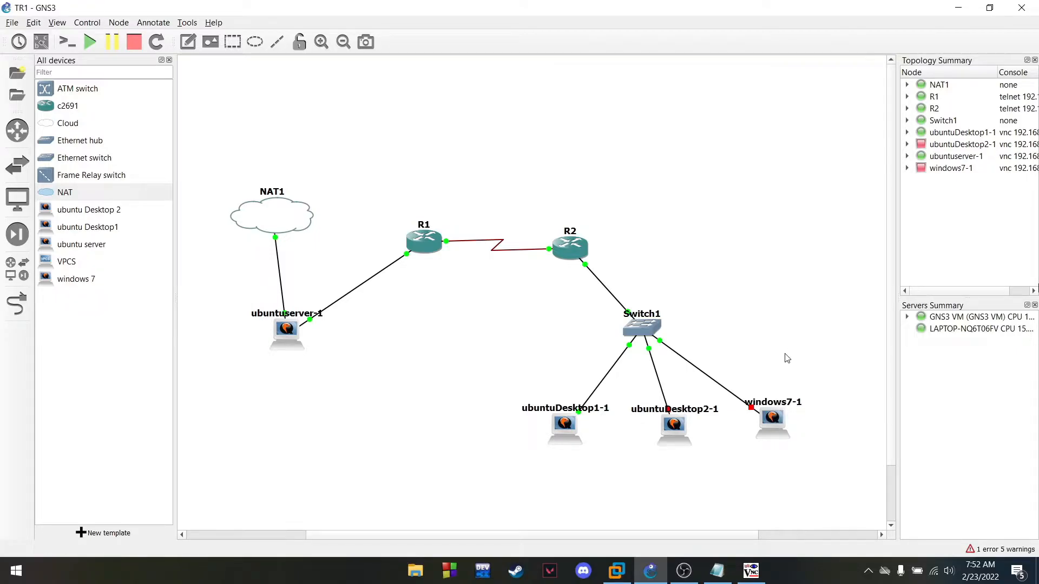
pyautogui.rightClick(771, 424)
pyautogui.click(796, 192)
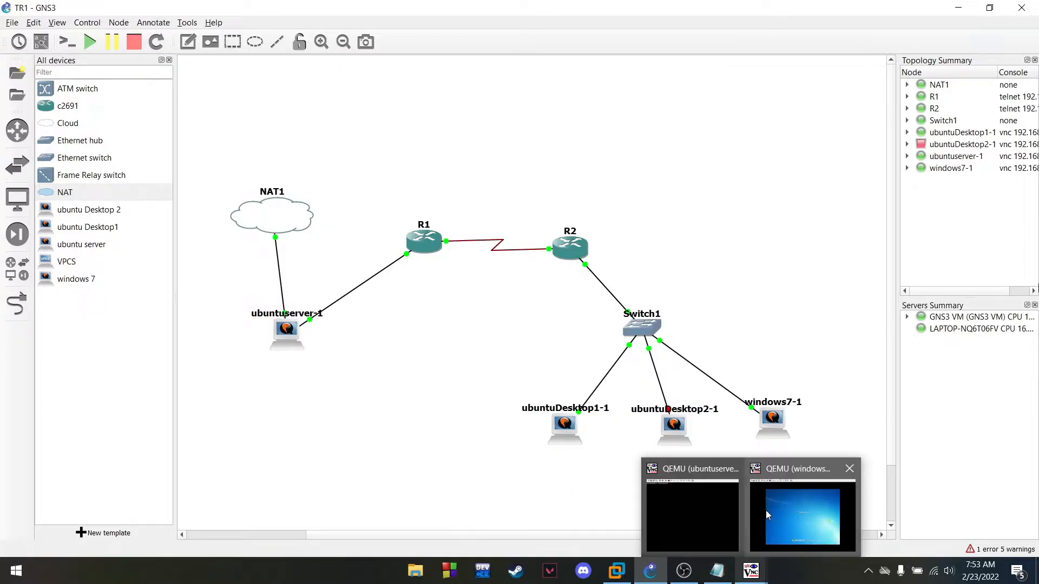
pyautogui.click(766, 510)
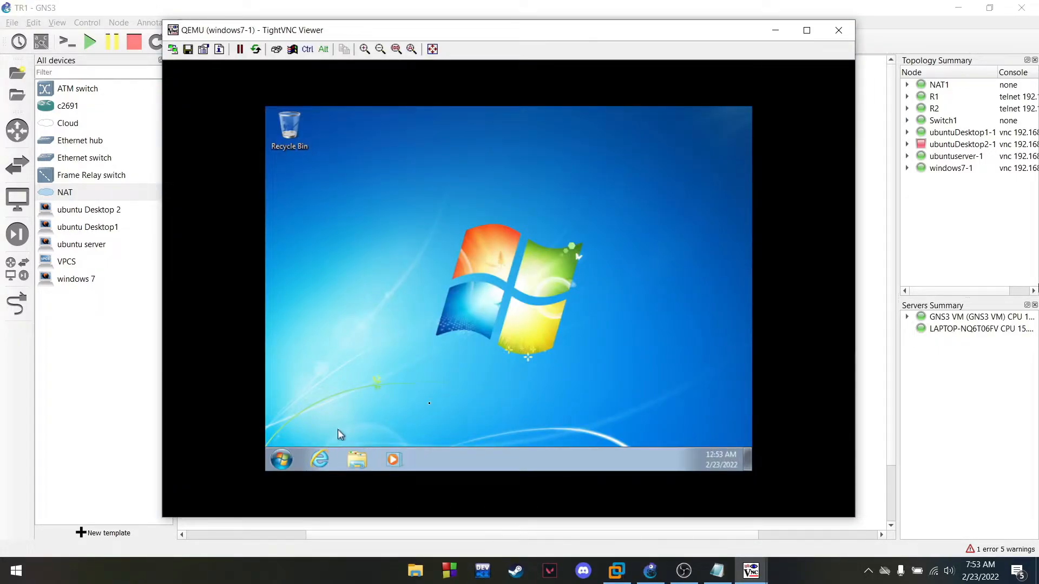
# Launch Internet Explorer on windows7-1, dismiss the restart prompt, and enter 192.168.33.2
pyautogui.click(320, 460)
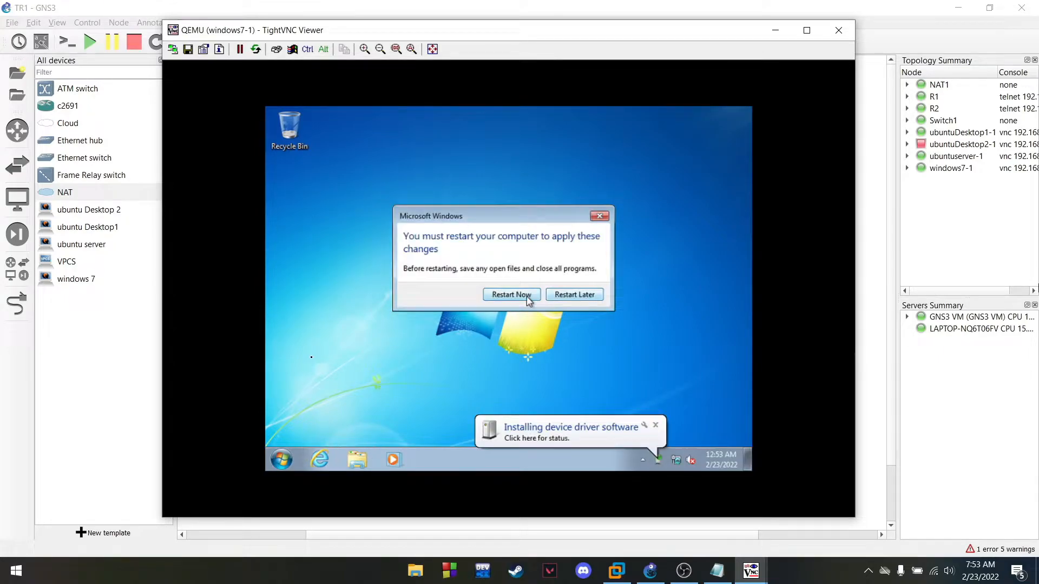
pyautogui.click(520, 296)
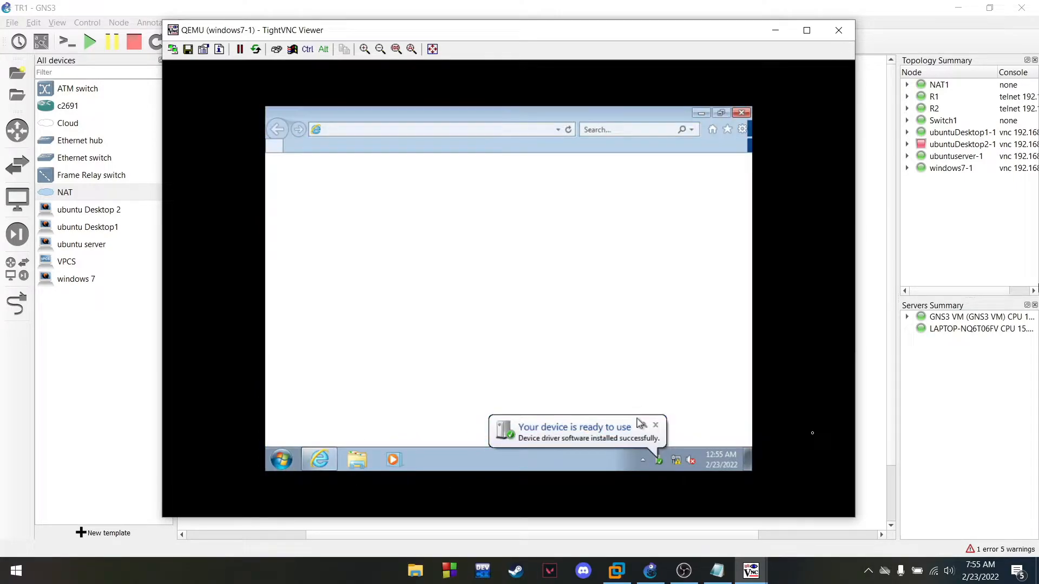
pyautogui.click(408, 131)
pyautogui.write('1')
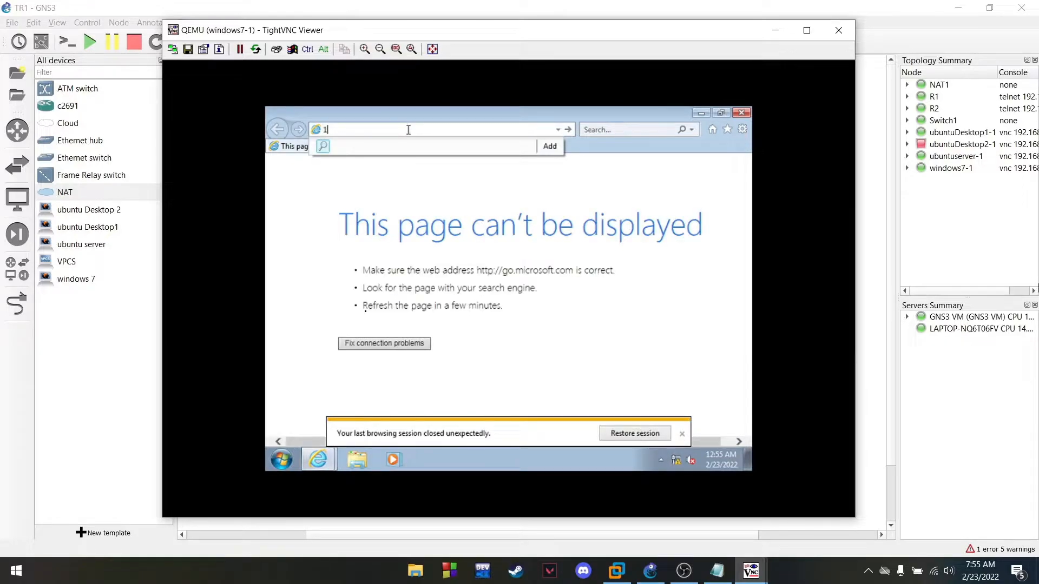
pyautogui.write('92.168.33.2')
# Load 192.168.33.2 in Internet Explorer, close all tabs, and choose Restart Later
pyautogui.press('Return')
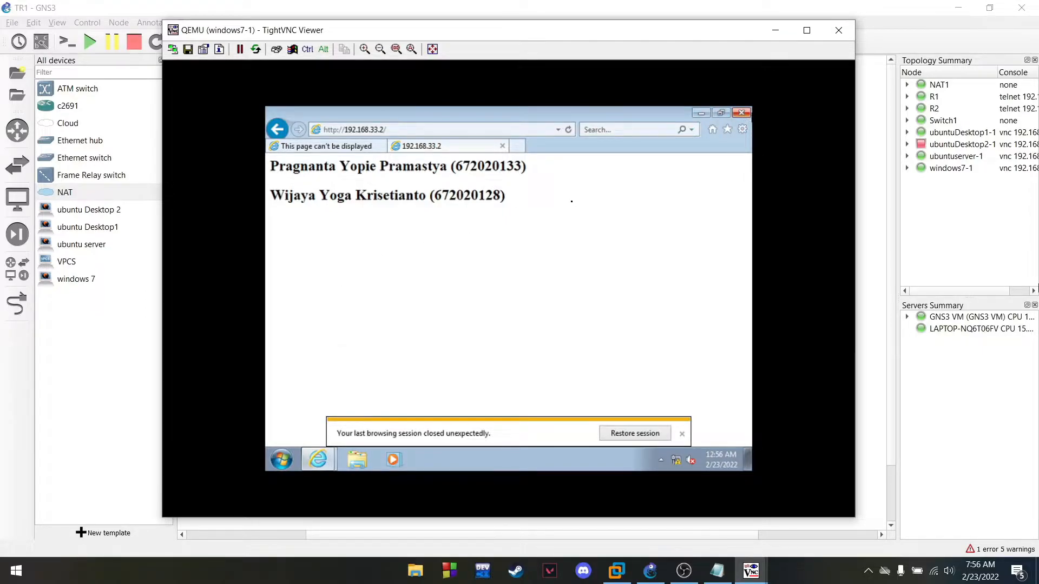
pyautogui.click(741, 112)
pyautogui.click(519, 286)
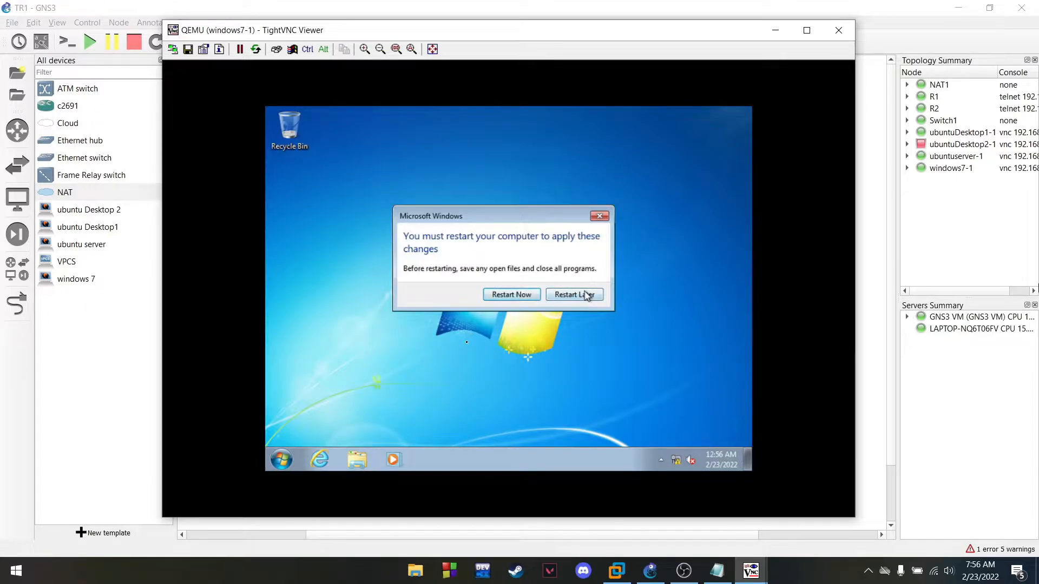
pyautogui.click(587, 295)
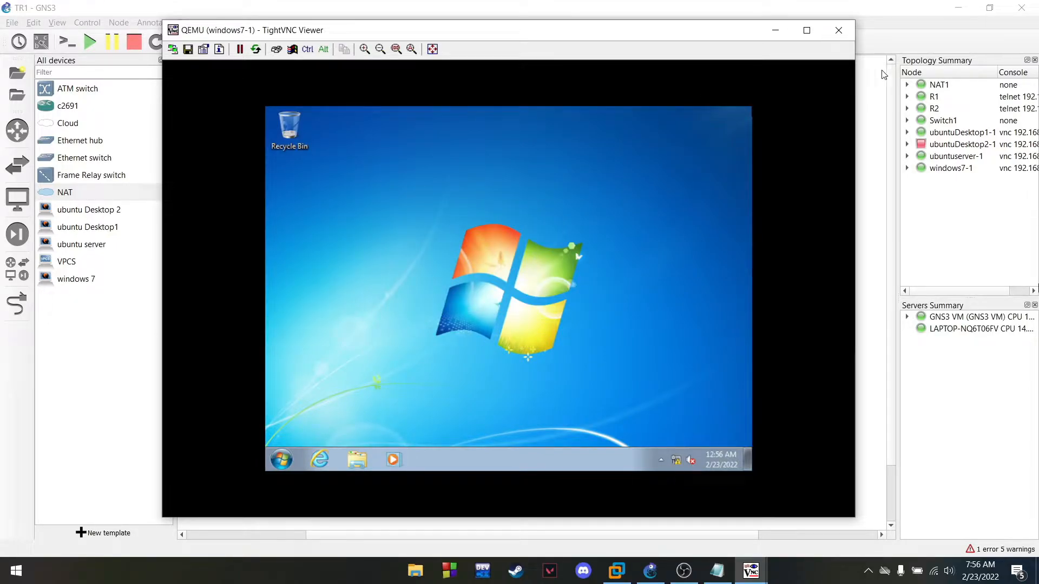
# Bring GNS3 forward and nudge the ubuntuserver-1 console window into place
pyautogui.click(885, 74)
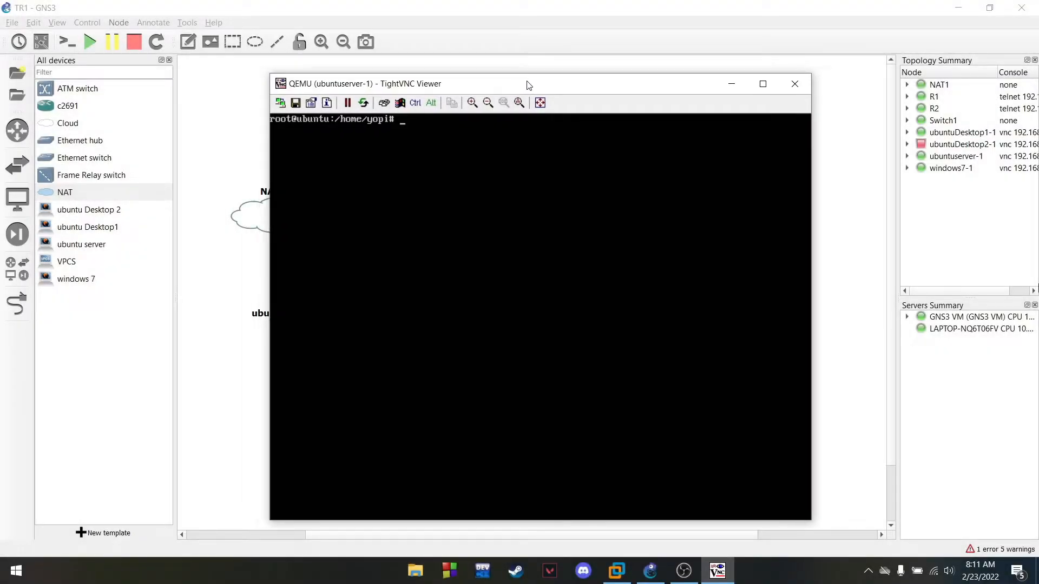
pyautogui.moveTo(529, 85); pyautogui.dragTo(551, 80)
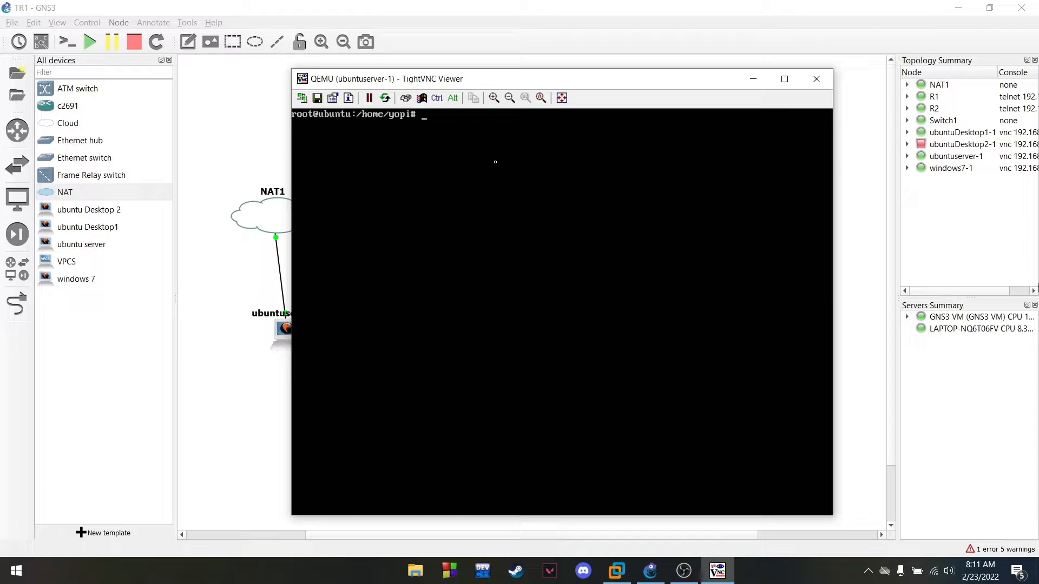
# List the server's interfaces with ip a and open /etc/network/interfaces in vim
pyautogui.write('ip a')
pyautogui.press('Return')
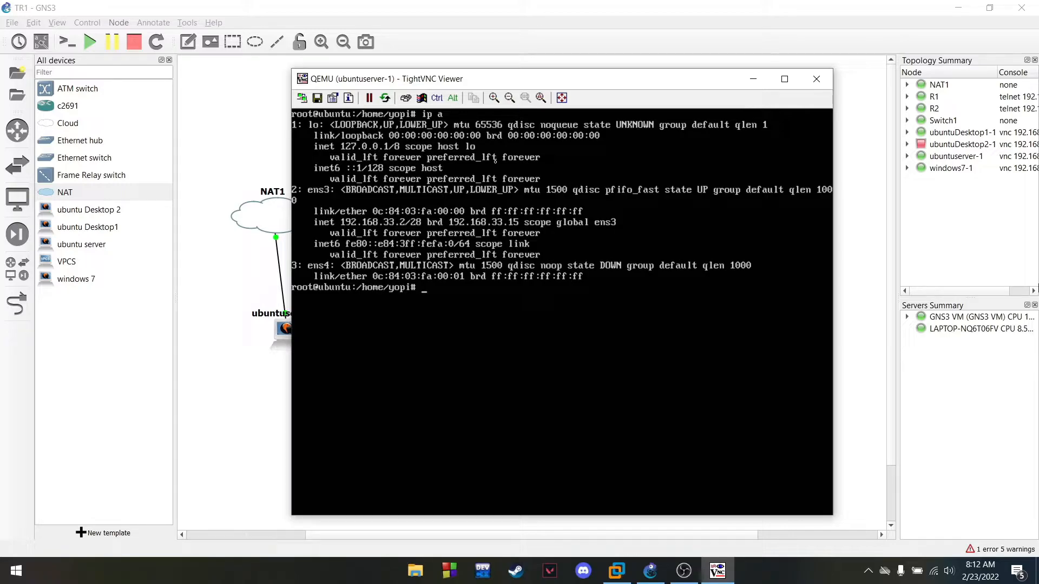
pyautogui.write('vim /etc/network/interfaces')
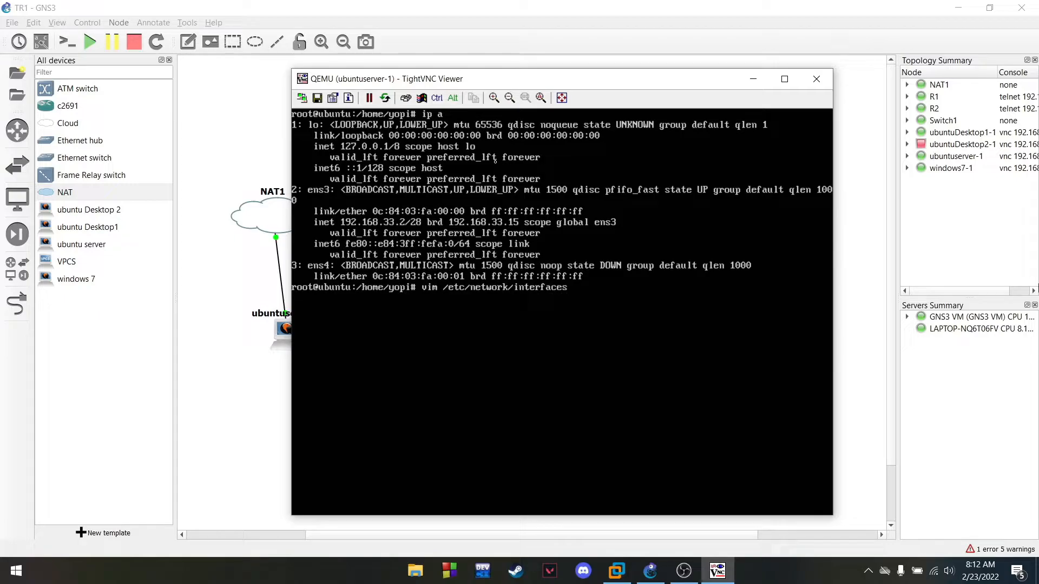
pyautogui.press('Return')
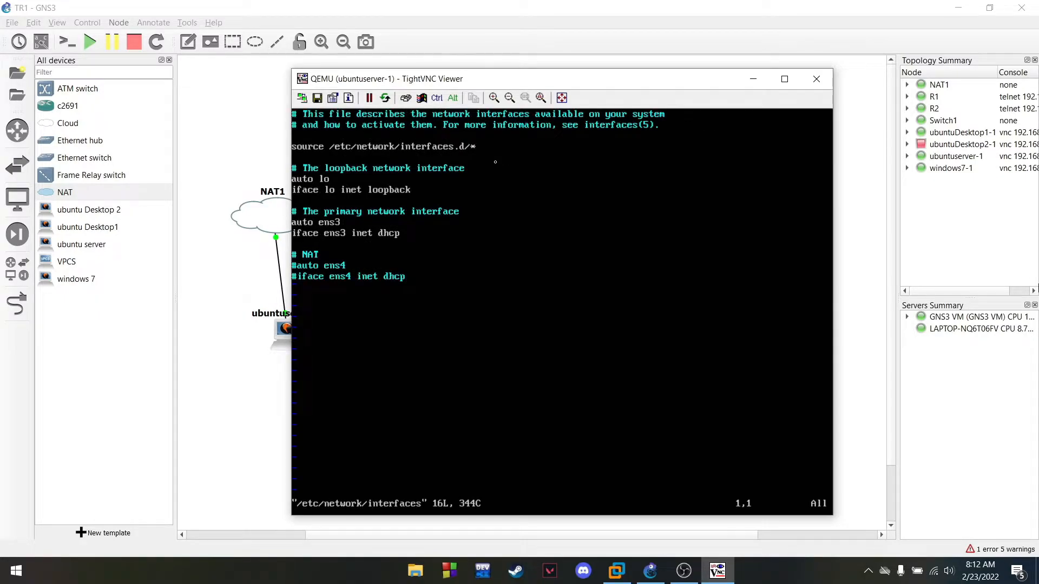
# Comment out the ens3 lines, uncomment the ens4 DHCP lines, save with :wq, and clear
pyautogui.press('Down')
pyautogui.press('Down')
pyautogui.press('Down')
pyautogui.press('Down')
pyautogui.press('i')
pyautogui.press('Down')
pyautogui.press('Down')
pyautogui.press('Down')
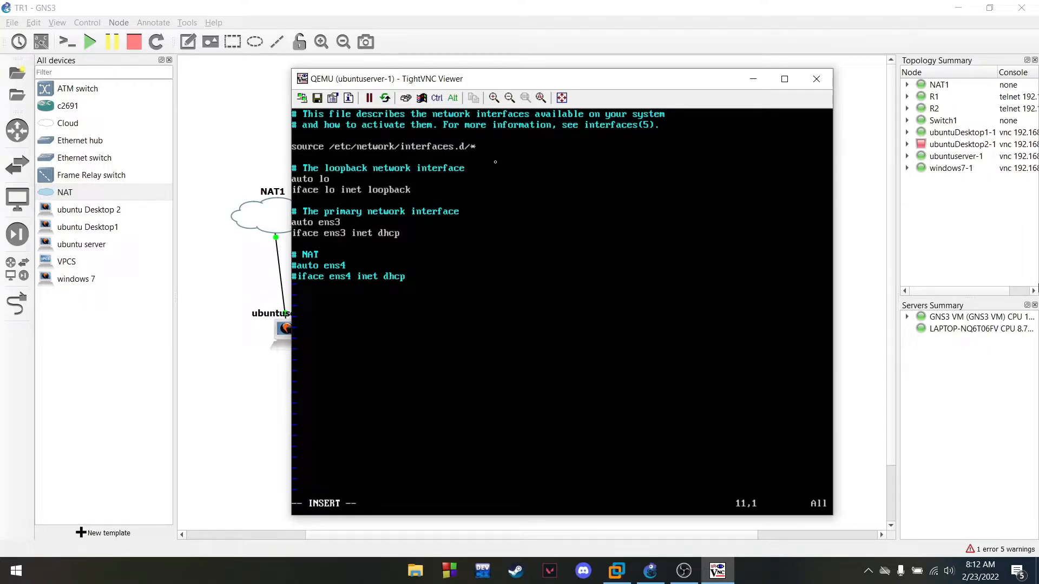
pyautogui.write('#')
pyautogui.write('#')
pyautogui.press('Down')
pyautogui.press('Right')
pyautogui.press('Down')
pyautogui.press('BackSpace')
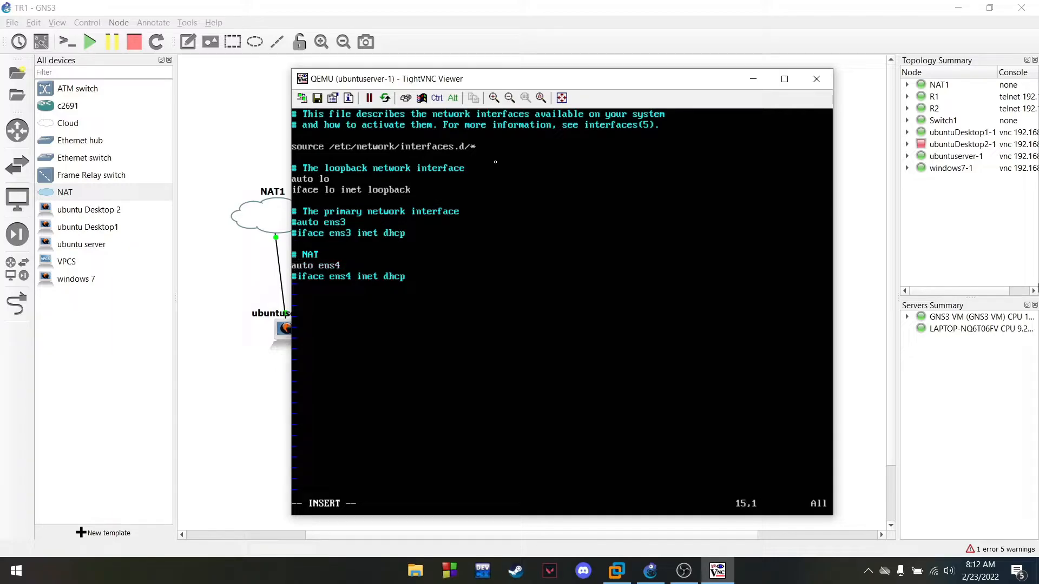
pyautogui.press('Right')
pyautogui.press('BackSpace')
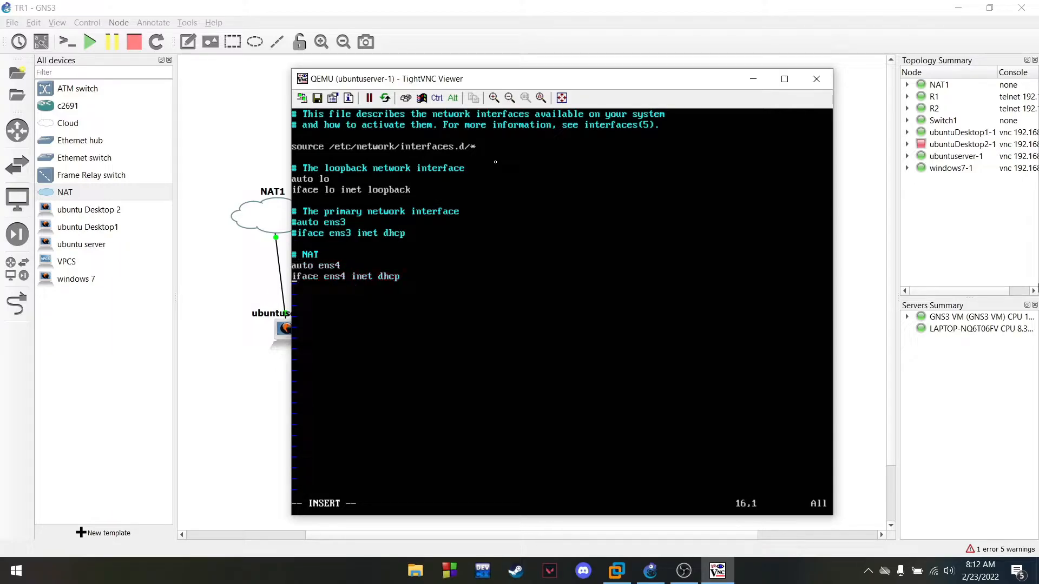
pyautogui.press('Escape')
pyautogui.write(':wq')
pyautogui.press('Return')
pyautogui.write('clear')
pyautogui.press('Return')
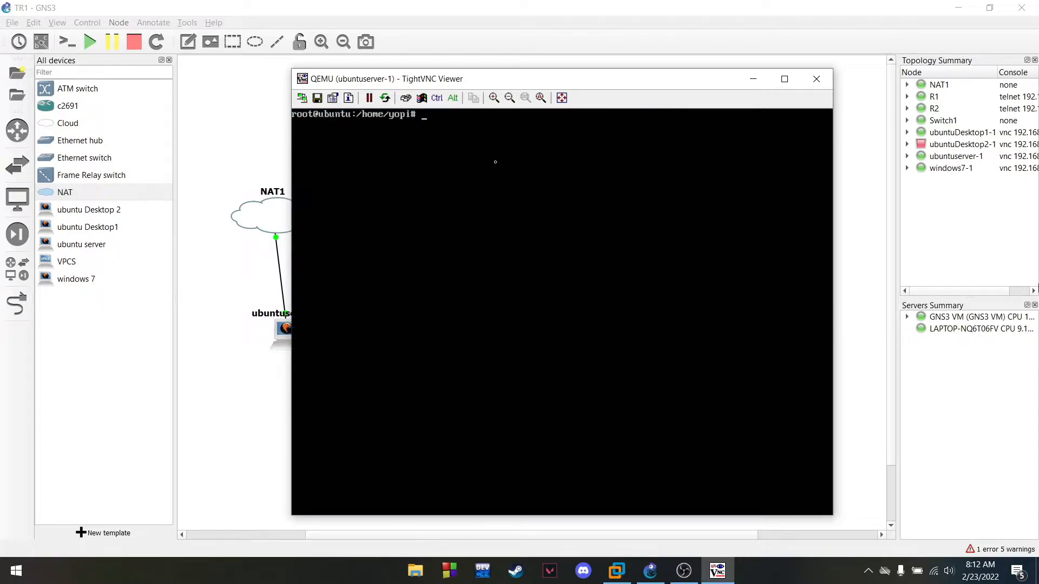
# Reboot the Ubuntu server and clear the console after logging back in
pyautogui.write('reb')
pyautogui.write('oot')
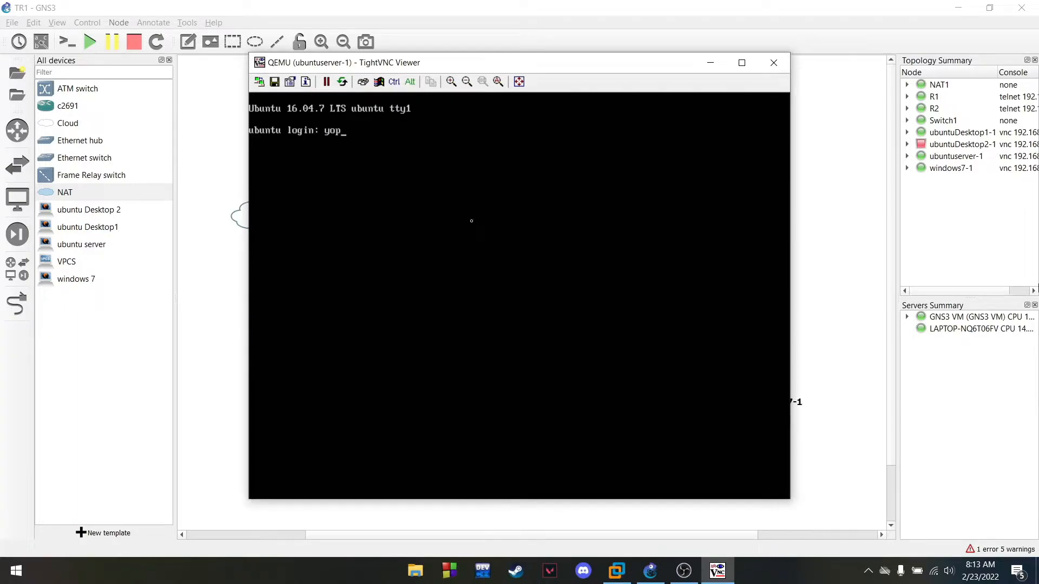
pyautogui.write('i')
pyautogui.press('Return')
pyautogui.press('Return')
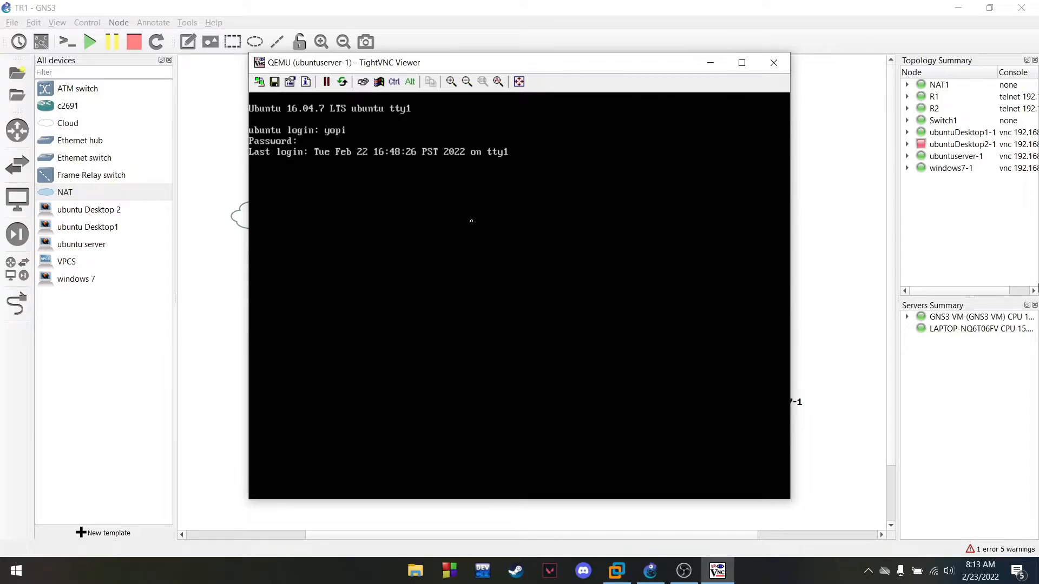
pyautogui.write('c')
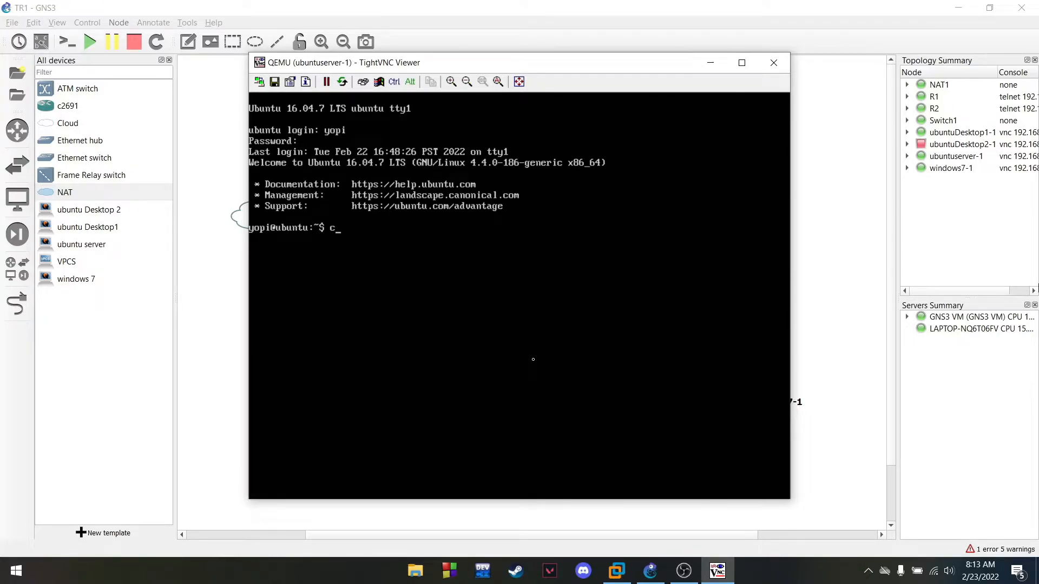
pyautogui.write('lear')
pyautogui.press('Return')
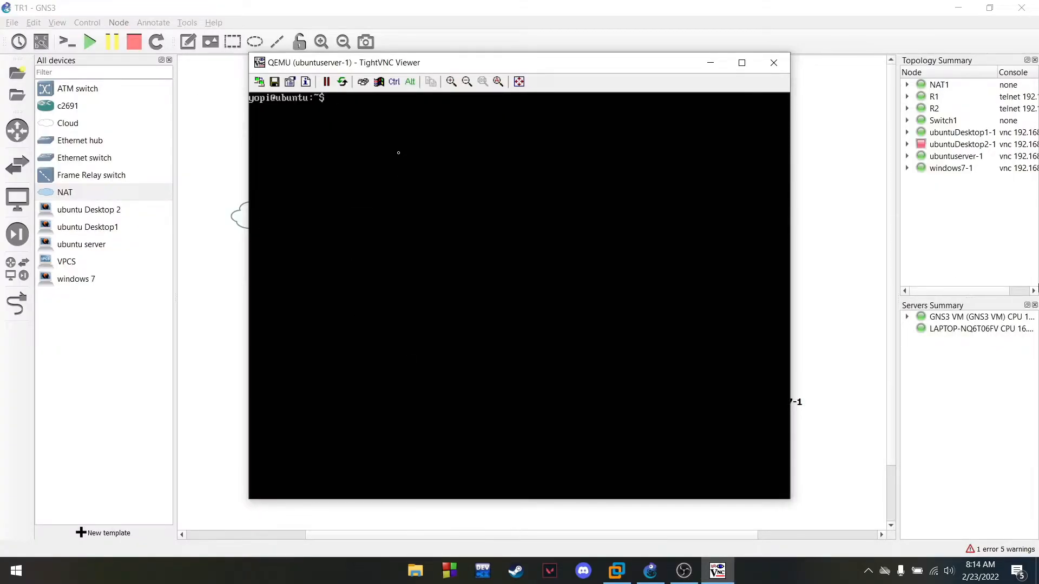
# Become root, confirm ens4 has 192.168.122.79, clear, and enter apt install bind9
pyautogui.write('sudo su')
pyautogui.press('Return')
pyautogui.press('Return')
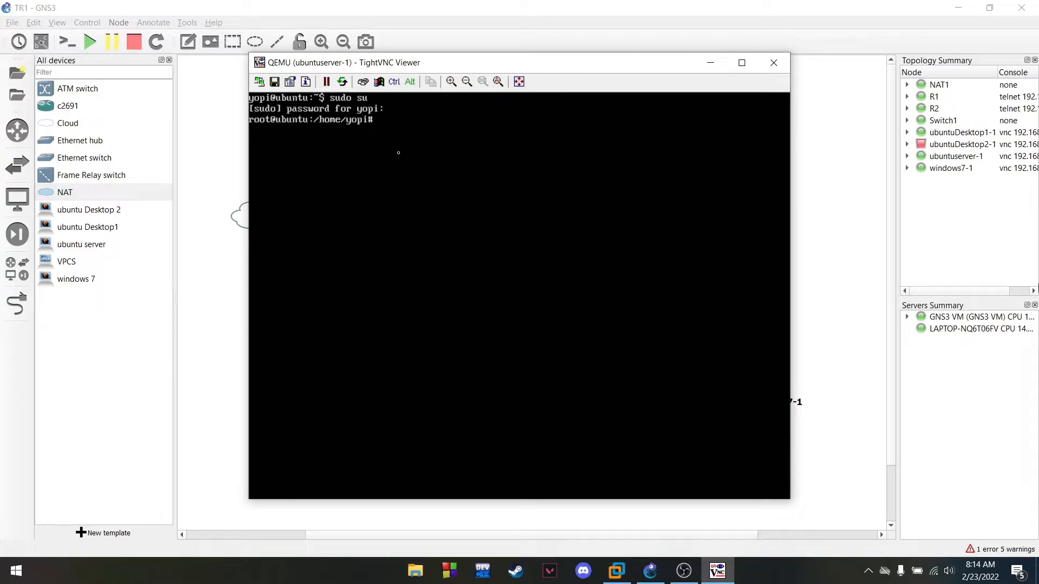
pyautogui.write('ip a')
pyautogui.press('Return')
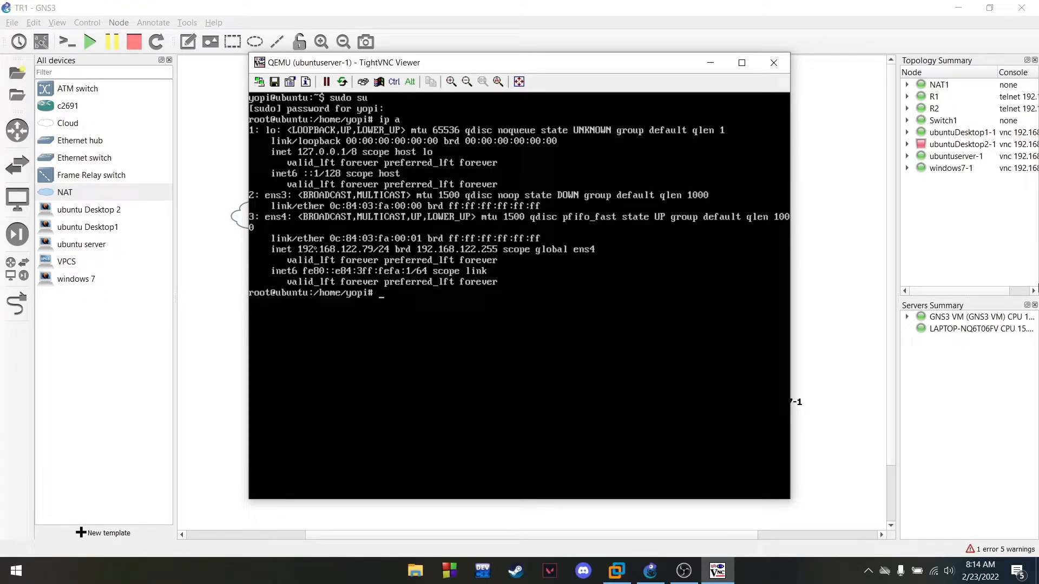
pyautogui.write('clear')
pyautogui.press('Return')
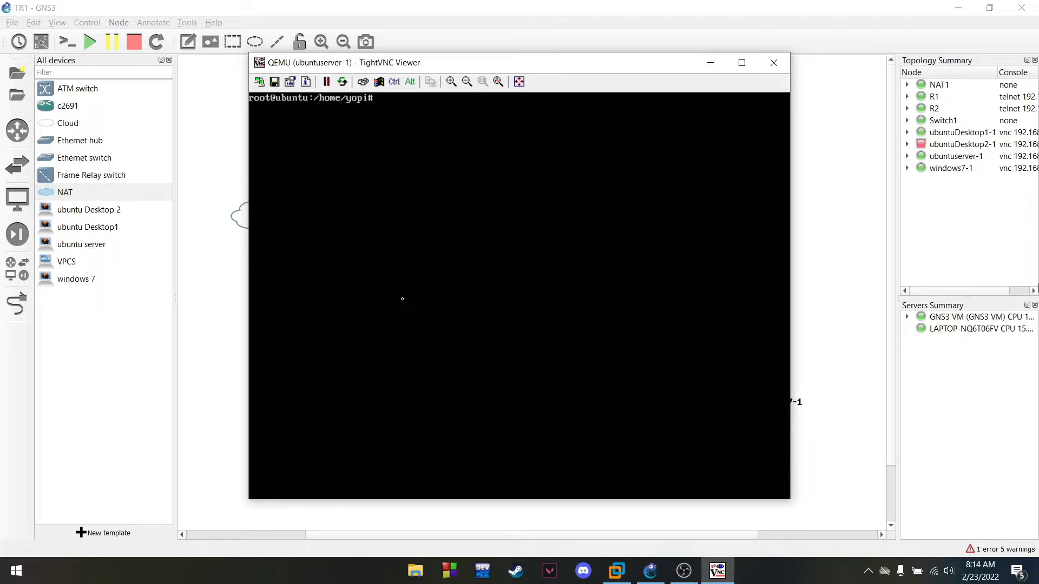
pyautogui.write('apt install bind9')
# Install bind9 and its dependencies by answering Y, then clear the console
pyautogui.press('Return')
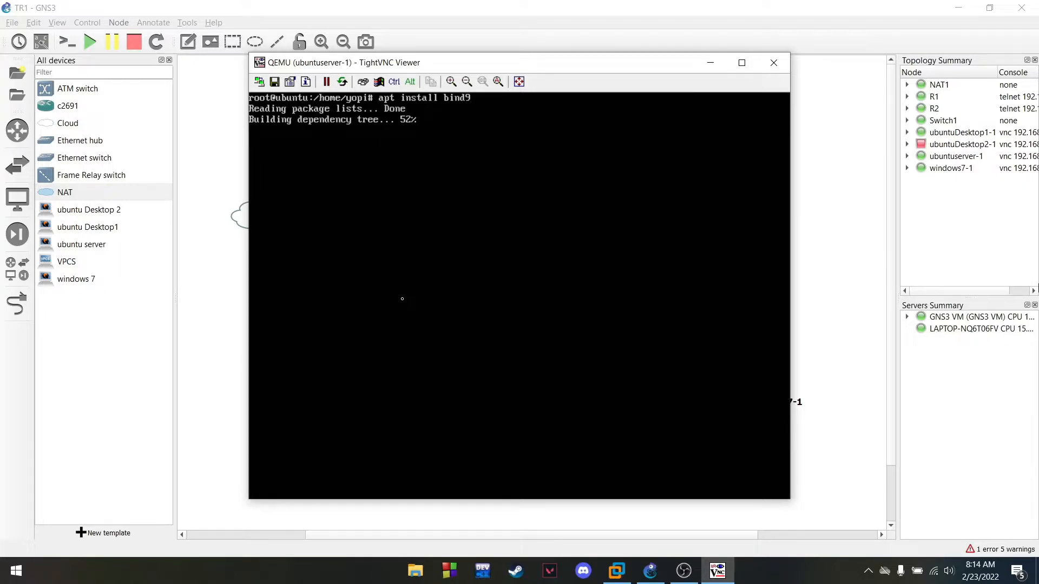
pyautogui.write('Y')
pyautogui.press('Return')
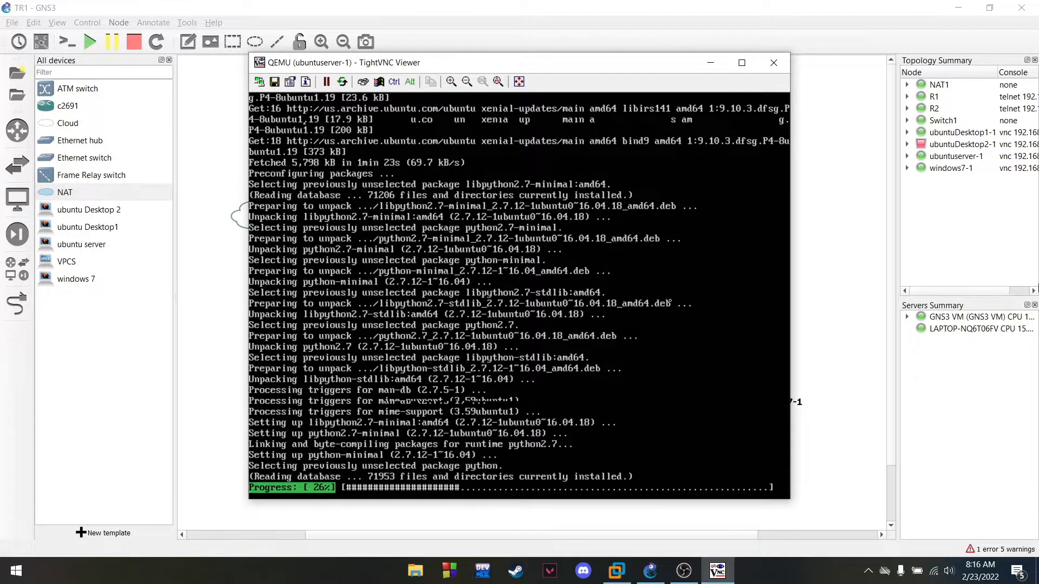
pyautogui.hotkey('ctrl', 'l')
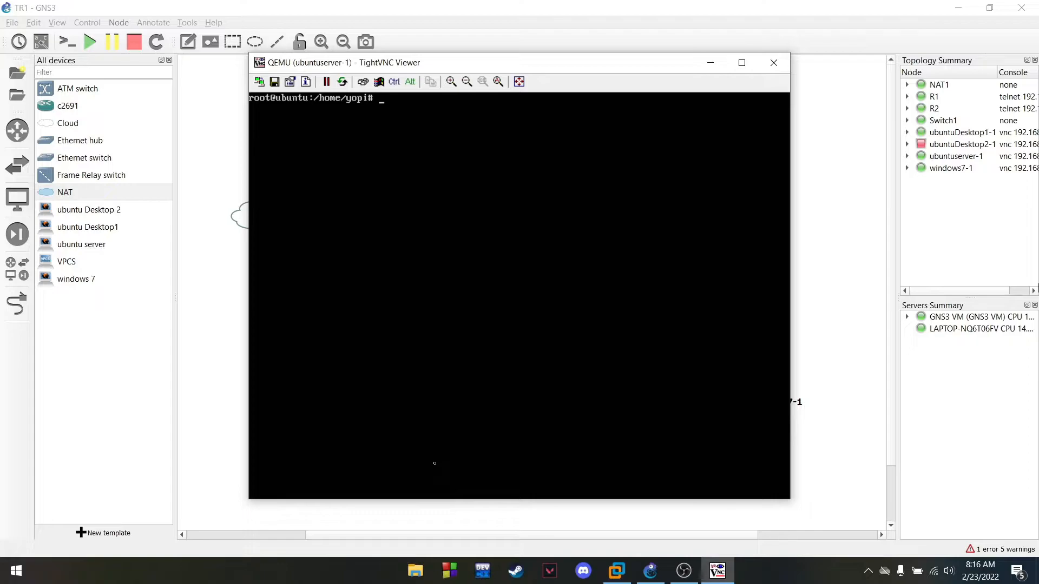
# Uncomment the ens3 lines and comment out the ens4 NAT lines in /etc/network/interfaces, saving it
pyautogui.write('vim /etc/network/interfaces')
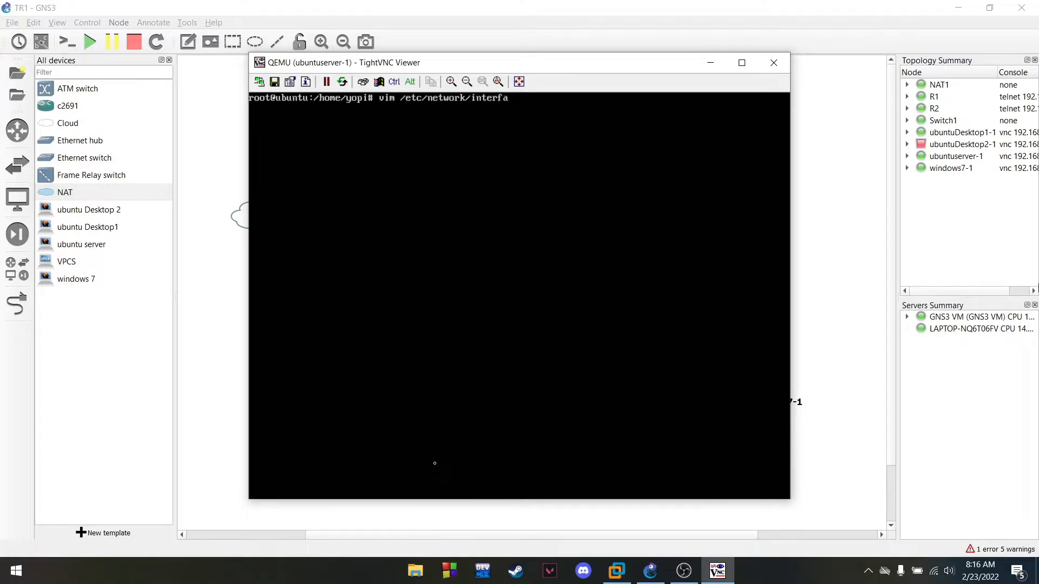
pyautogui.press('Return')
pyautogui.press('i')
pyautogui.press('Down')
pyautogui.press('Delete')
pyautogui.press('Down')
pyautogui.press('Down')
pyautogui.press('Down')
pyautogui.write('#')
pyautogui.press('Left')
pyautogui.press('Down')
pyautogui.write('#')
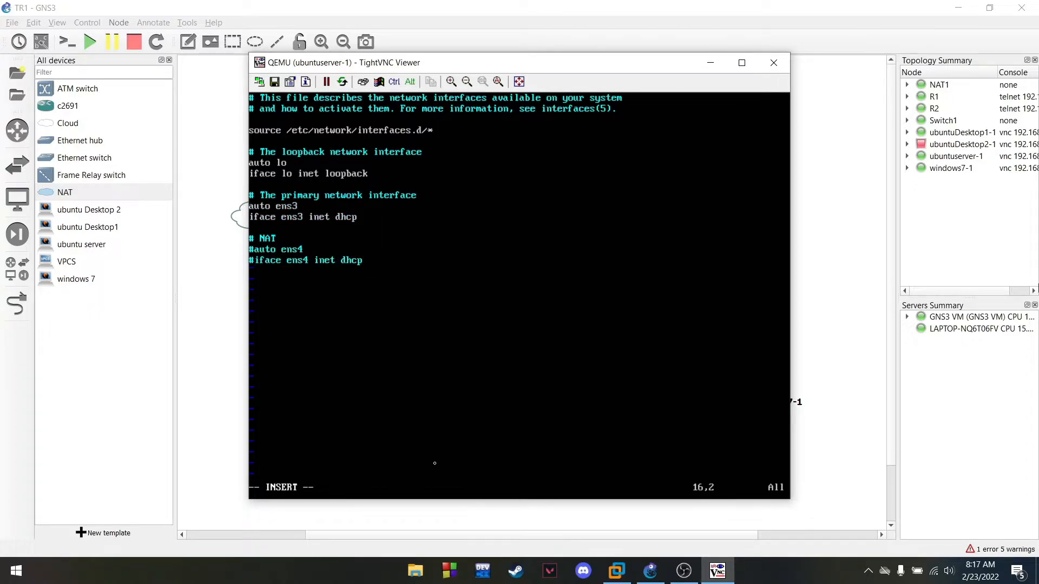
pyautogui.press('Escape')
pyautogui.write(':wq')
pyautogui.press('Return')
# Reboot, become root, and confirm ens3 is up at 192.168.33.2/28 before clearing
pyautogui.write('reboot')
pyautogui.click(694, 573)
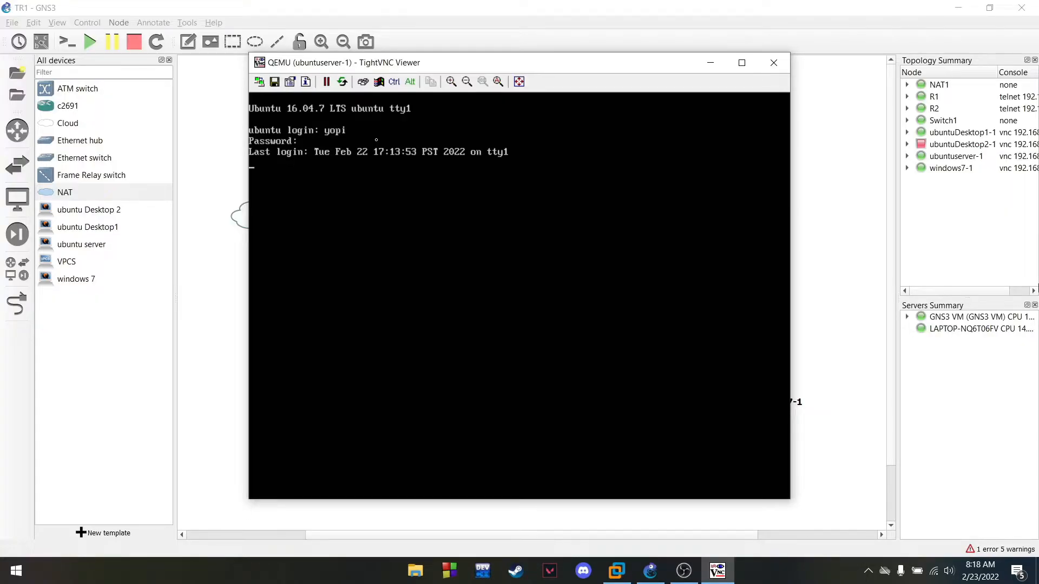
pyautogui.write('cl')
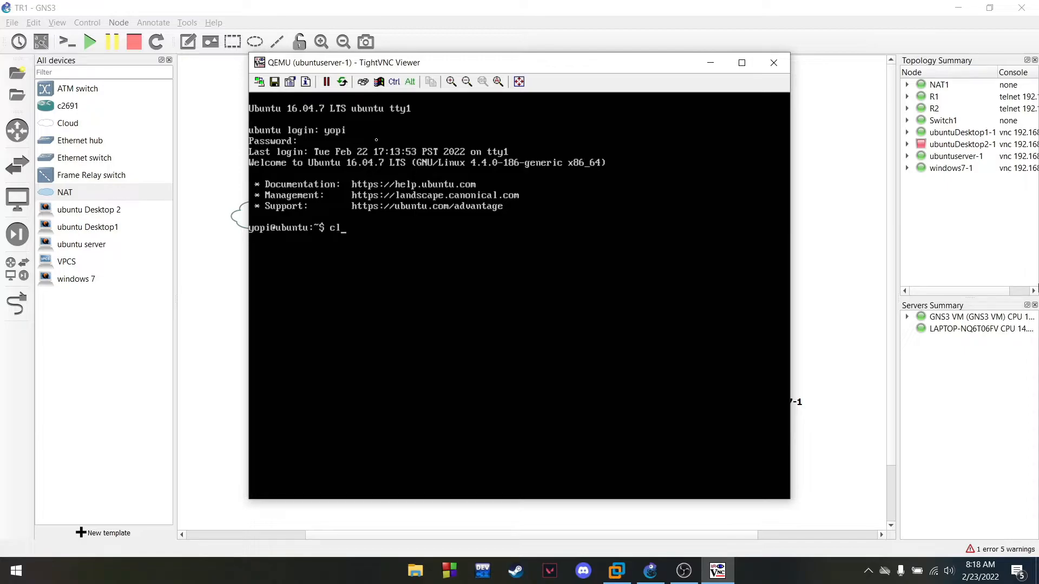
pyautogui.write('ear')
pyautogui.press('Return')
pyautogui.write('sudo su')
pyautogui.press('Return')
pyautogui.press('Return')
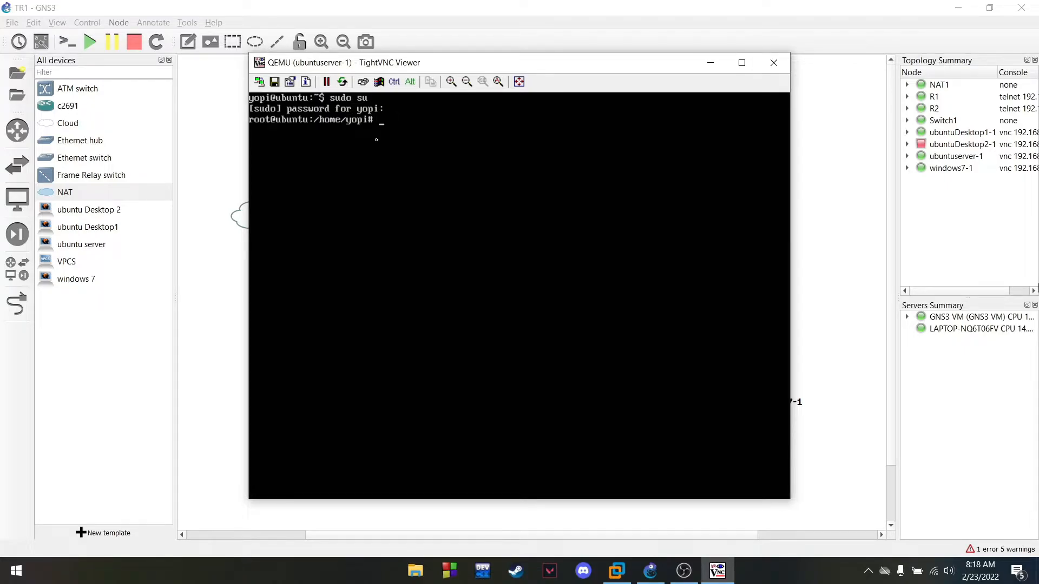
pyautogui.write('ip a')
pyautogui.press('Return')
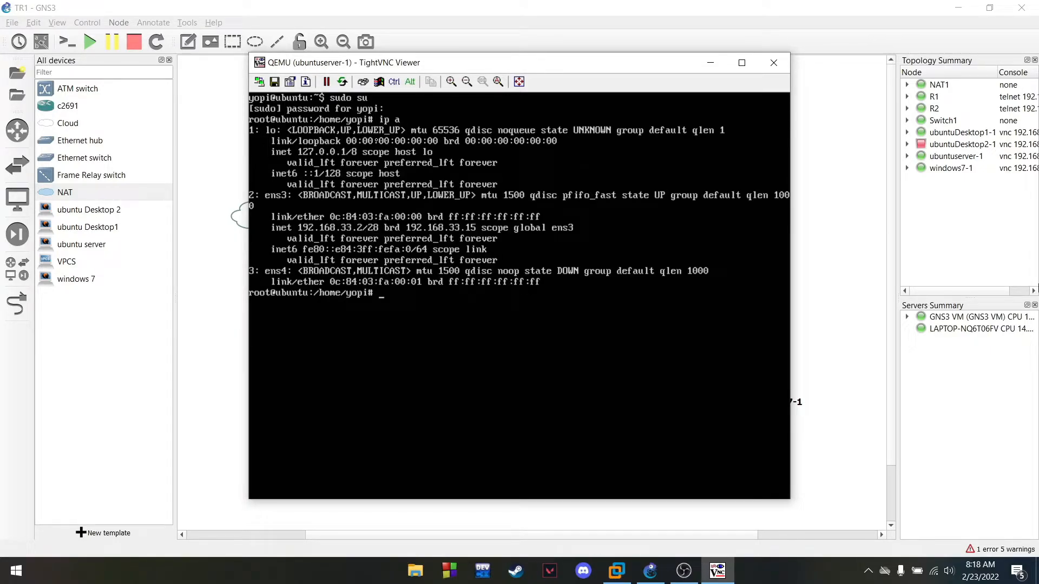
pyautogui.hotkey('ctrl', 'l')
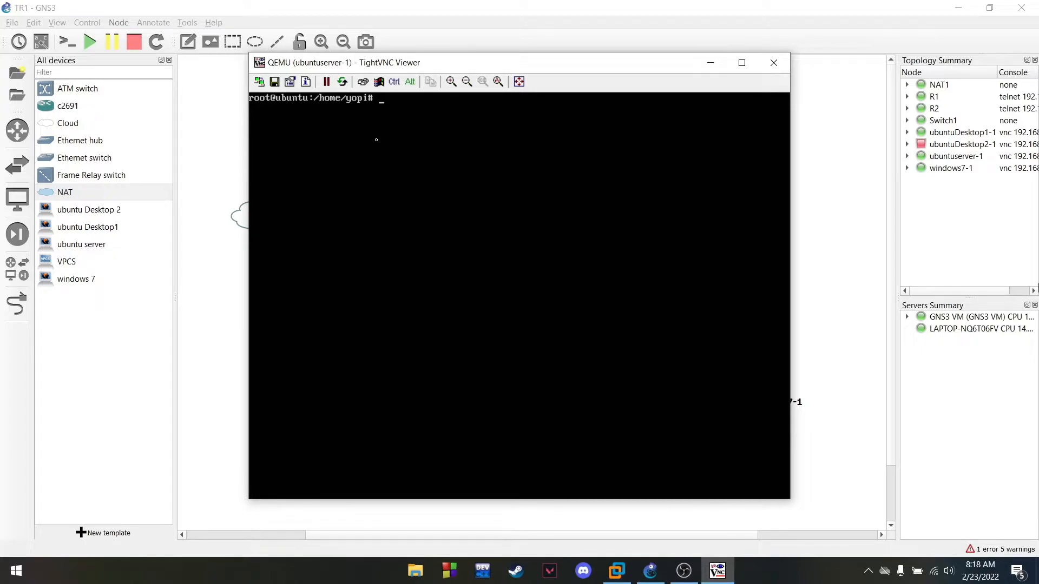
# List the files in /etc/bind and open named.conf.default-zones in vim
pyautogui.write('cd /etc/bind')
pyautogui.press('Return')
pyautogui.write('ls')
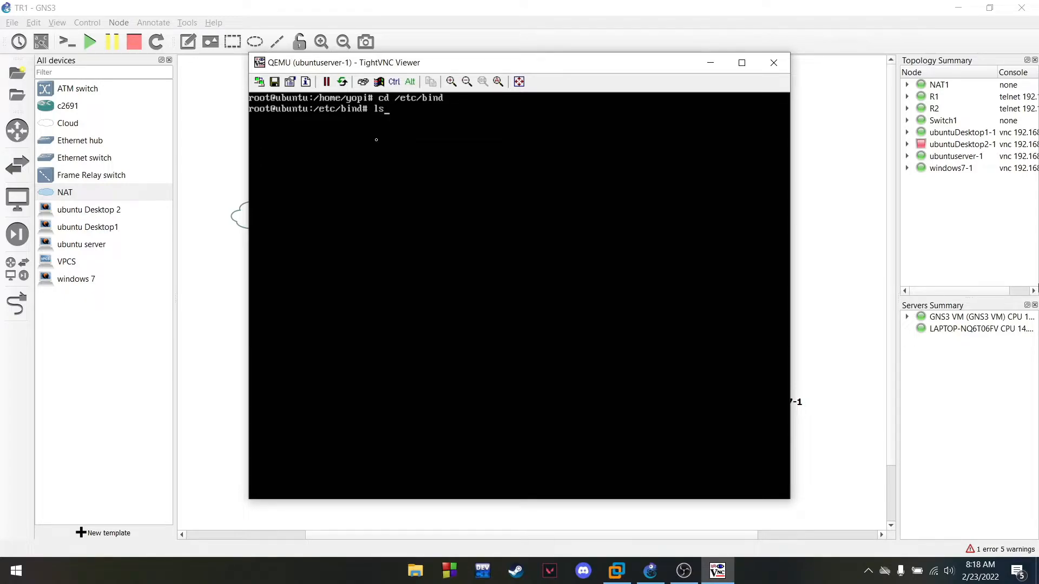
pyautogui.press('Return')
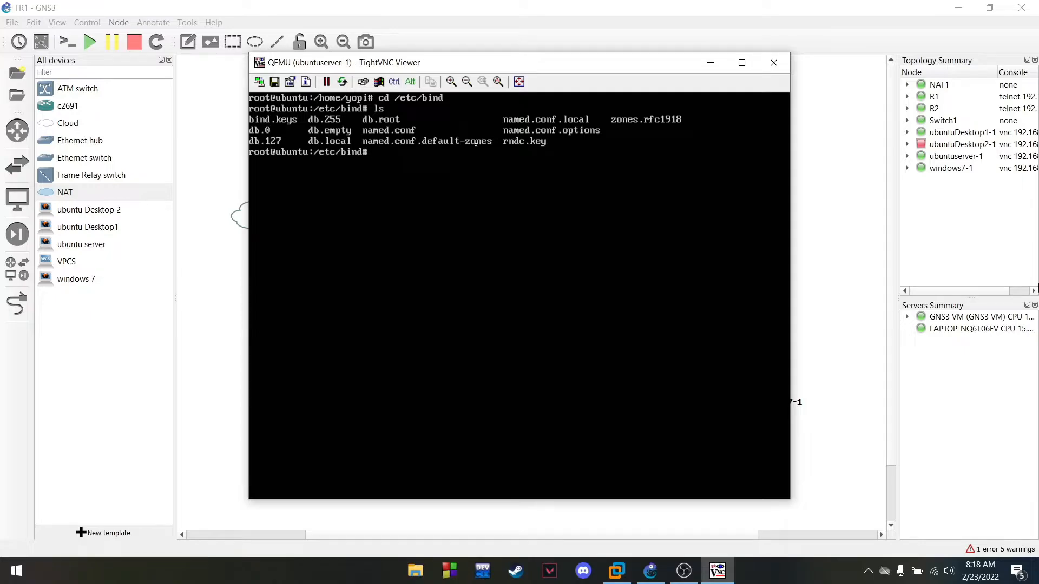
pyautogui.write('vim named.conf.default-zones')
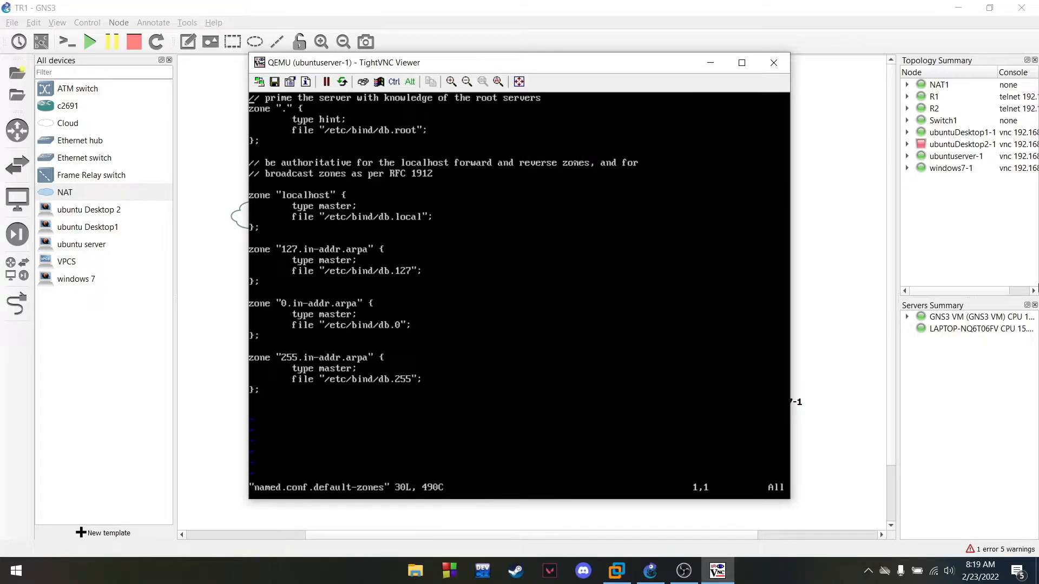
# Rename the localhost zone to tekjarf.com with file db.tekjarf.fwd
pyautogui.press('Down')
pyautogui.press('Down')
pyautogui.press('Down')
pyautogui.press('Down')
pyautogui.press('Down')
pyautogui.press('Down')
pyautogui.press('Down')
pyautogui.press('Down')
pyautogui.press('Down')
pyautogui.press('Right')
pyautogui.press('Right')
pyautogui.press('Right')
pyautogui.press('Right')
pyautogui.press('Right')
pyautogui.press('Right')
pyautogui.press('Right')
pyautogui.press('Right')
pyautogui.press('Right')
pyautogui.press('Right')
pyautogui.press('Right')
pyautogui.press('Right')
pyautogui.press('Right')
pyautogui.press('Right')
pyautogui.press('Left')
pyautogui.press('Right')
pyautogui.press('i')
pyautogui.press('BackSpace')
pyautogui.press('BackSpace')
pyautogui.press('BackSpace')
pyautogui.press('BackSpace')
pyautogui.press('BackSpace')
pyautogui.press('BackSpace')
pyautogui.press('BackSpace')
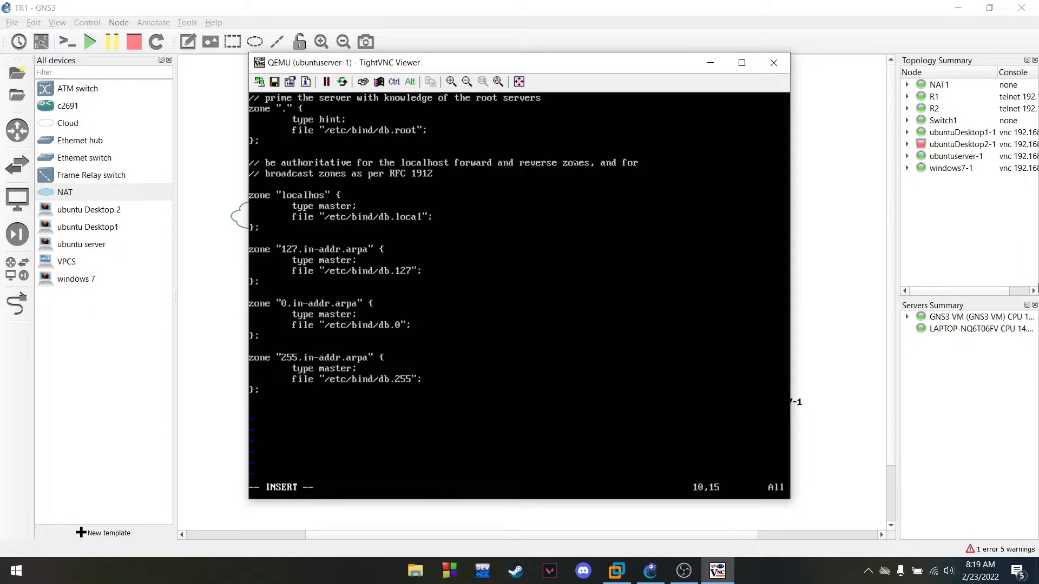
pyautogui.press('BackSpace')
pyautogui.press('BackSpace')
pyautogui.write('tekjatr')
pyautogui.press('BackSpace')
pyautogui.press('BackSpace')
pyautogui.write('rf.com')
pyautogui.press('Down')
pyautogui.press('Down')
pyautogui.press('Down')
pyautogui.press('Up')
pyautogui.press('Down')
pyautogui.press('Right')
pyautogui.press('Right')
pyautogui.press('Right')
pyautogui.press('Right')
pyautogui.press('Right')
pyautogui.press('Right')
pyautogui.press('Right')
pyautogui.press('Right')
pyautogui.press('Right')
pyautogui.press('Right')
pyautogui.press('Right')
pyautogui.press('Right')
pyautogui.press('Right')
pyautogui.press('Right')
pyautogui.press('Right')
pyautogui.press('BackSpace')
pyautogui.press('BackSpace')
pyautogui.press('BackSpace')
pyautogui.press('BackSpace')
pyautogui.press('BackSpace')
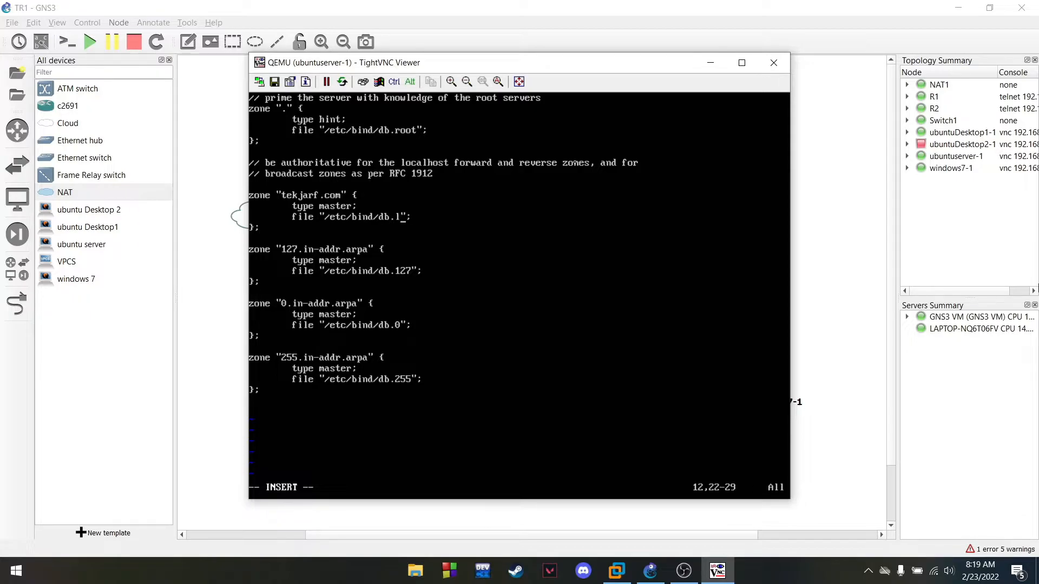
pyautogui.write('tekjarf')
pyautogui.write('.fwd')
# Change the 127.in-addr.arpa reverse zone name to 33.168.192.in-addr.arpa
pyautogui.press('Down')
pyautogui.press('Down')
pyautogui.press('Up')
pyautogui.press('Up')
pyautogui.press('Down')
pyautogui.press('Down')
pyautogui.press('Down')
pyautogui.press('Up')
pyautogui.press('Down')
pyautogui.press('Up')
pyautogui.press('Down')
pyautogui.press('Up')
pyautogui.press('Down')
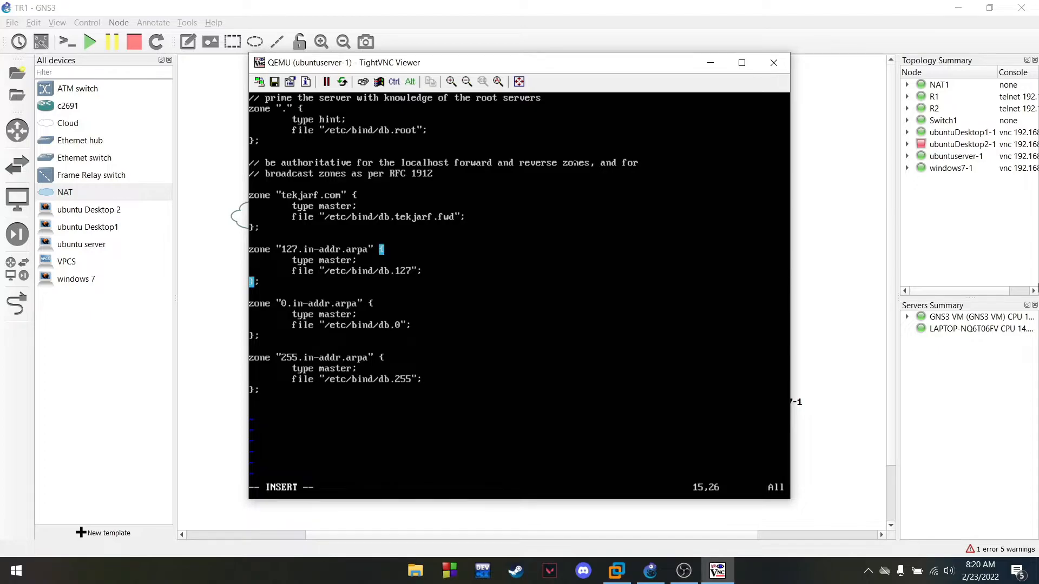
pyautogui.press('Left')
pyautogui.press('Left')
pyautogui.press('Left')
pyautogui.press('Left')
pyautogui.press('Left')
pyautogui.press('Left')
pyautogui.press('Left')
pyautogui.press('Right')
pyautogui.press('BackSpace')
pyautogui.press('BackSpace')
pyautogui.press('BackSpace')
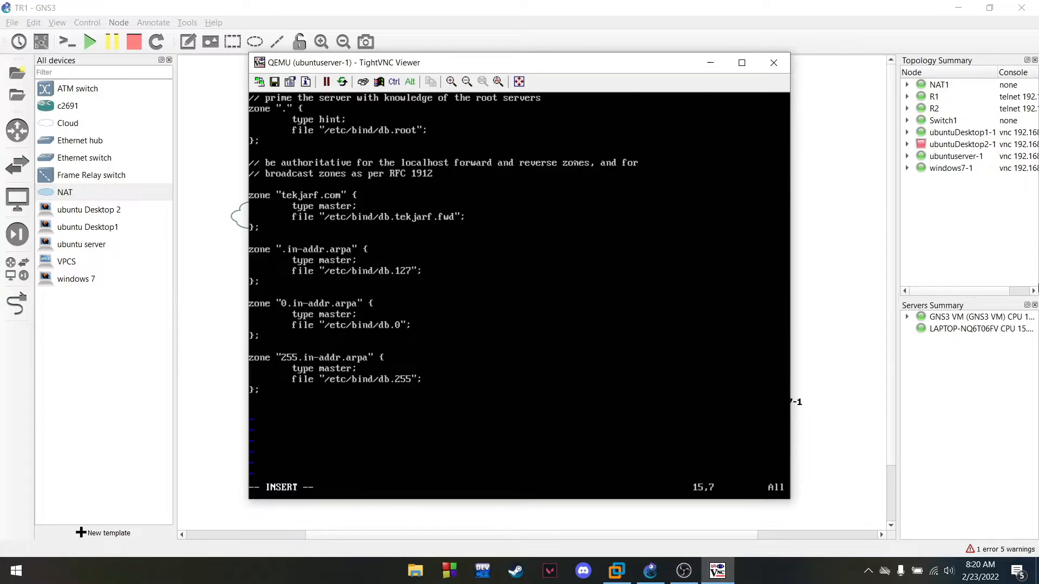
pyautogui.write('33.1')
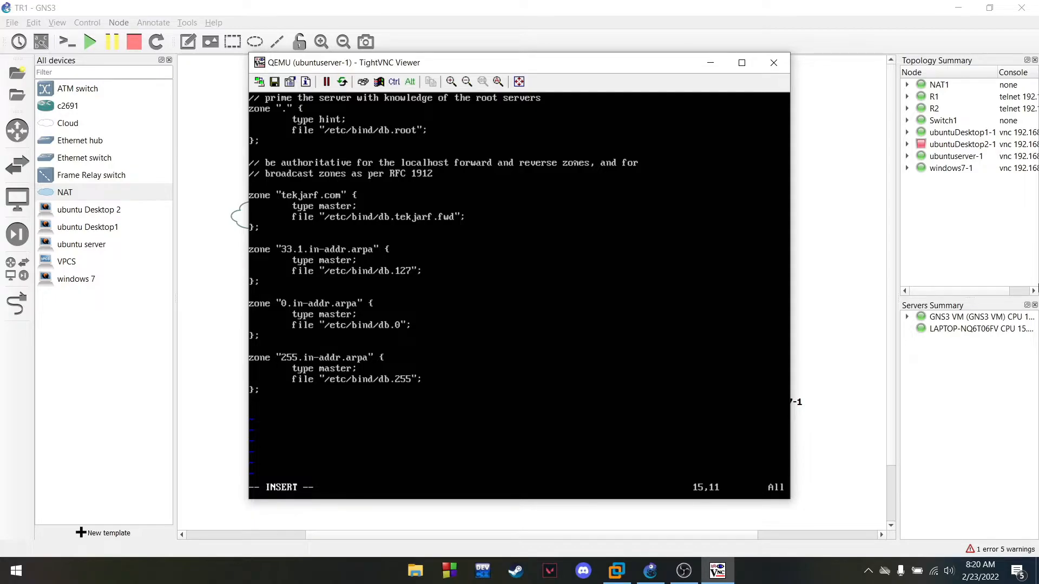
pyautogui.write('68.1')
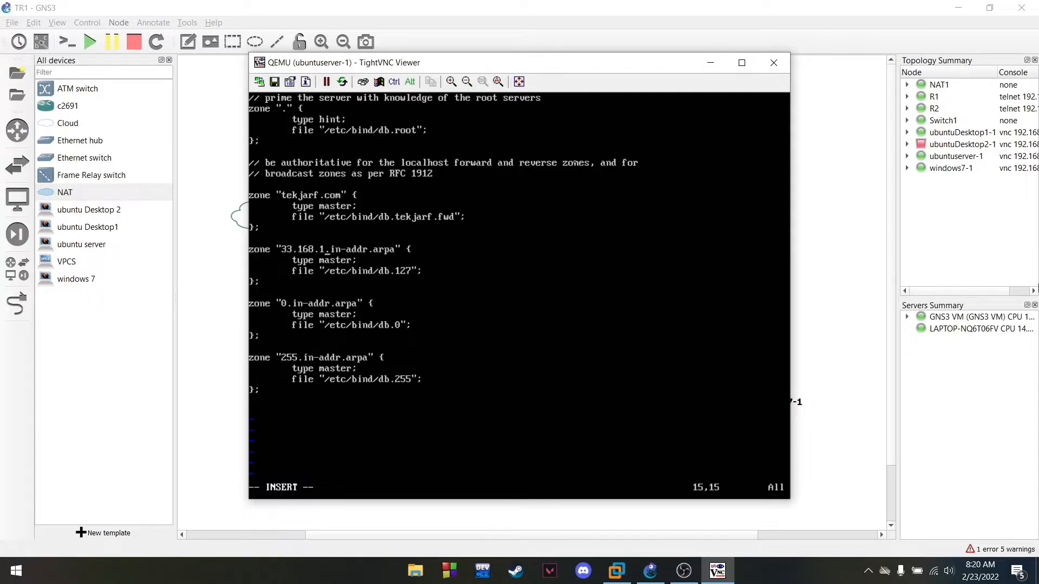
pyautogui.write('92')
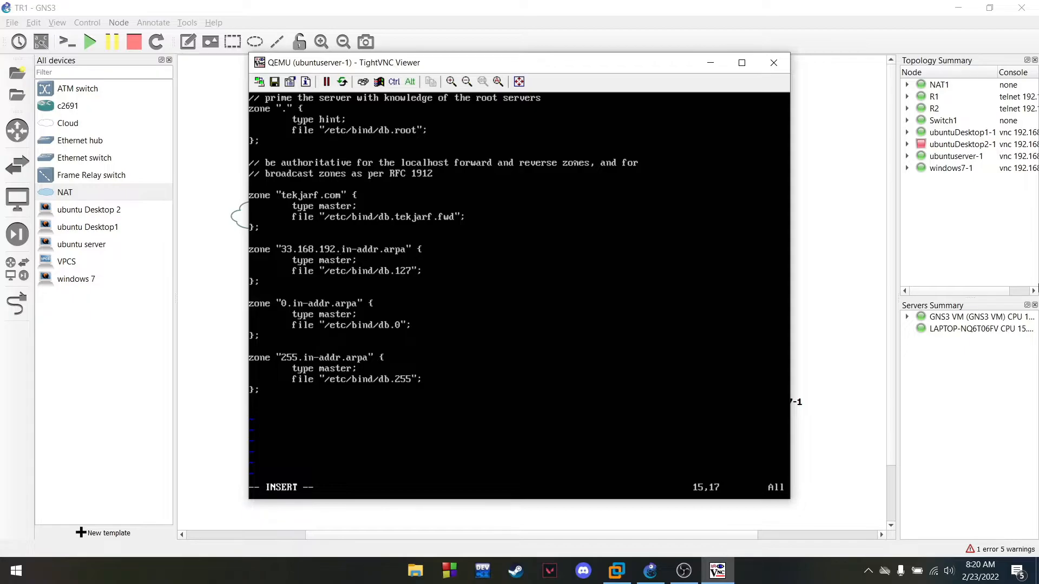
pyautogui.press('Right')
pyautogui.press('BackSpace')
pyautogui.click(688, 573)
pyautogui.click(1019, 471)
pyautogui.press('Left')
pyautogui.press('Left')
pyautogui.press('Left')
pyautogui.press('Left')
pyautogui.press('Left')
pyautogui.press('Left')
pyautogui.press('Left')
pyautogui.press('Left')
pyautogui.press('Left')
pyautogui.press('Left')
pyautogui.press('Right')
pyautogui.press('Right')
pyautogui.press('Right')
pyautogui.press('Right')
pyautogui.press('Right')
pyautogui.press('Right')
pyautogui.press('Right')
pyautogui.press('Right')
pyautogui.press('Right')
pyautogui.press('Right')
pyautogui.press('Right')
# Point the reverse zone at db.tekjarf.rvs and save the file with :wq
pyautogui.press('Right')
pyautogui.press('Right')
pyautogui.press('Right')
pyautogui.press('Right')
pyautogui.press('Right')
pyautogui.press('Right')
pyautogui.press('Right')
pyautogui.press('Right')
pyautogui.press('Right')
pyautogui.press('Right')
pyautogui.press('Down')
pyautogui.press('Down')
pyautogui.press('Right')
pyautogui.press('Right')
pyautogui.press('BackSpace')
pyautogui.press('BackSpace')
pyautogui.press('BackSpace')
pyautogui.write('tekjarf.rvs')
pyautogui.press('Down')
pyautogui.press('Down')
pyautogui.press('Down')
pyautogui.press('Down')
pyautogui.press('Down')
pyautogui.press('Down')
pyautogui.press('Down')
pyautogui.press('Down')
pyautogui.press('Down')
pyautogui.press('Escape')
pyautogui.write(':wq')
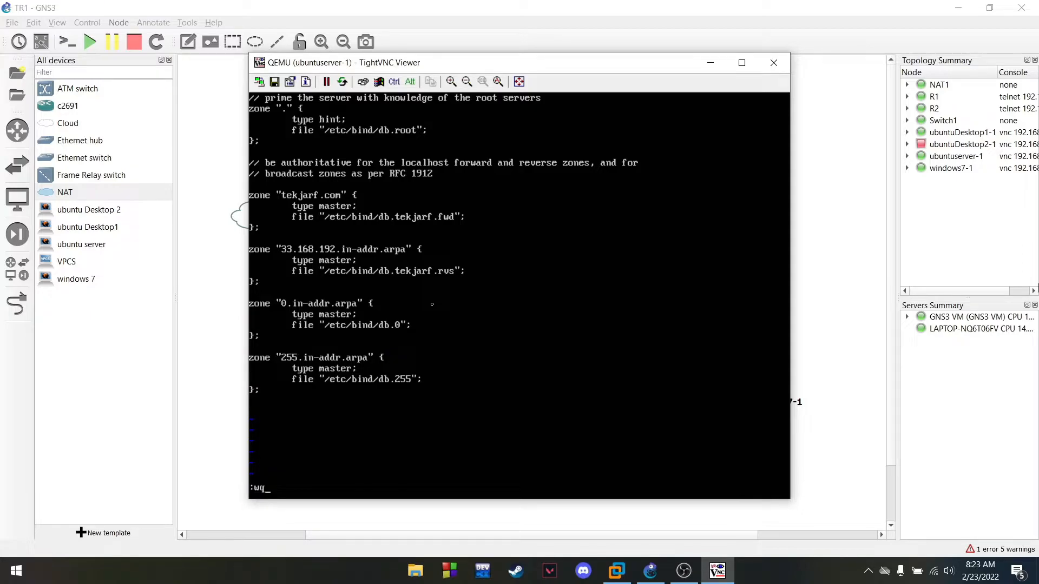
pyautogui.press('Return')
# Copy db.local to db.tekjarf.fwd and db.127 to db.tekjarf.rvs in /etc/bind
pyautogui.write('lear')
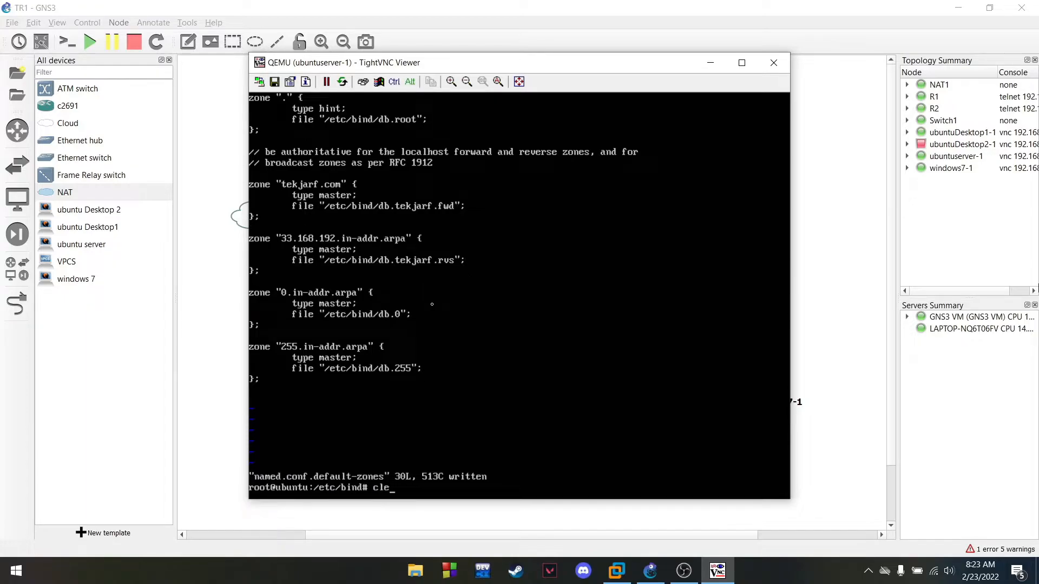
pyautogui.press('Return')
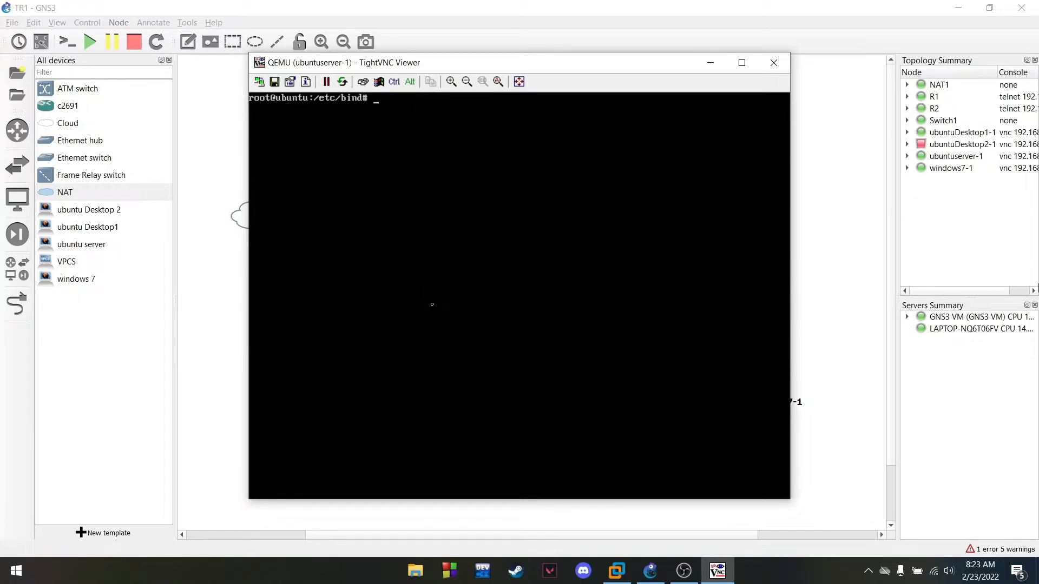
pyautogui.write('ls')
pyautogui.press('Return')
pyautogui.write("'")
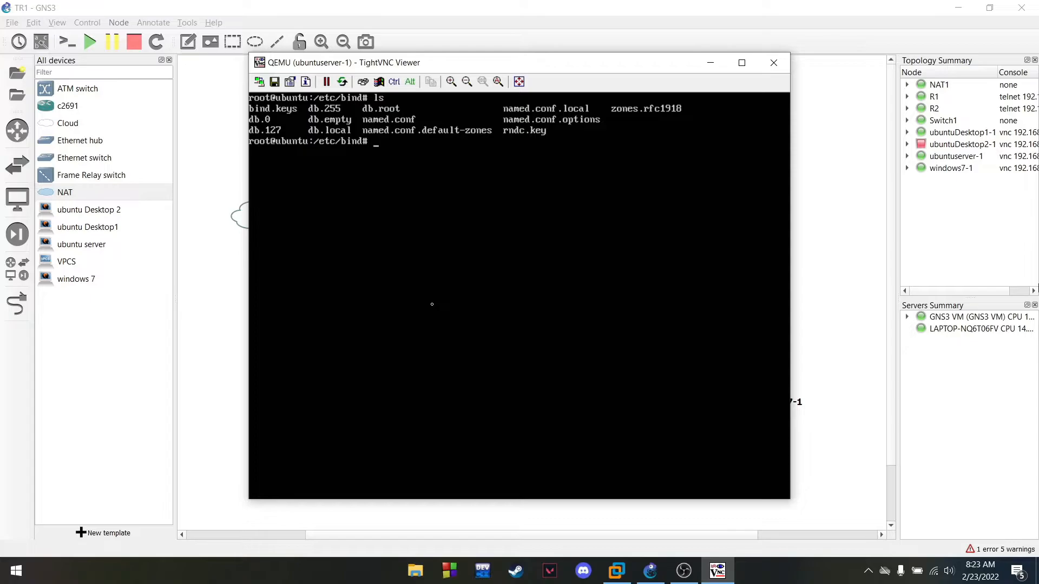
pyautogui.write('cp db.local db.tekjarf')
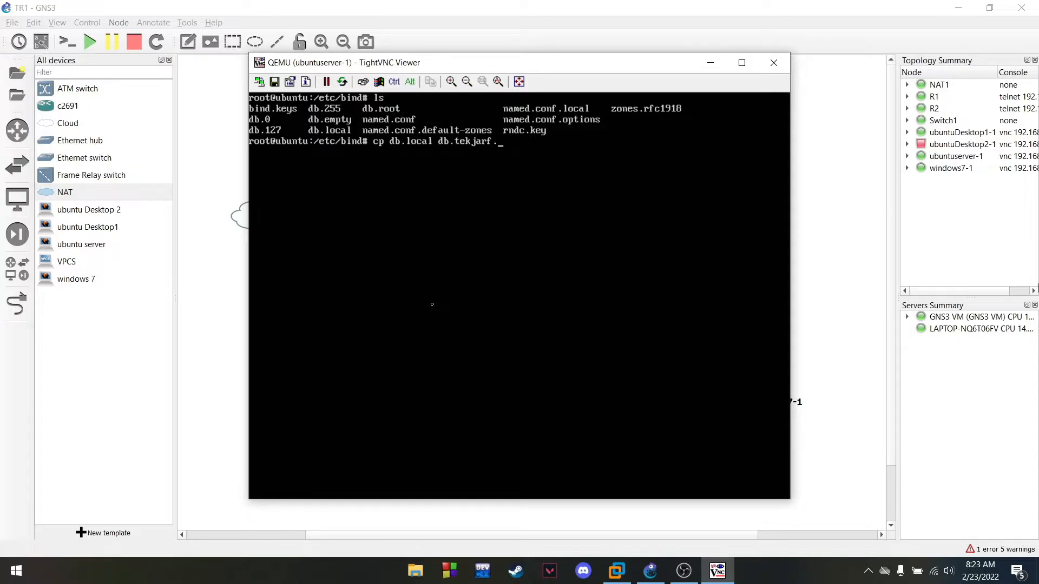
pyautogui.write('.fwd')
pyautogui.press('Return')
pyautogui.write('cp d')
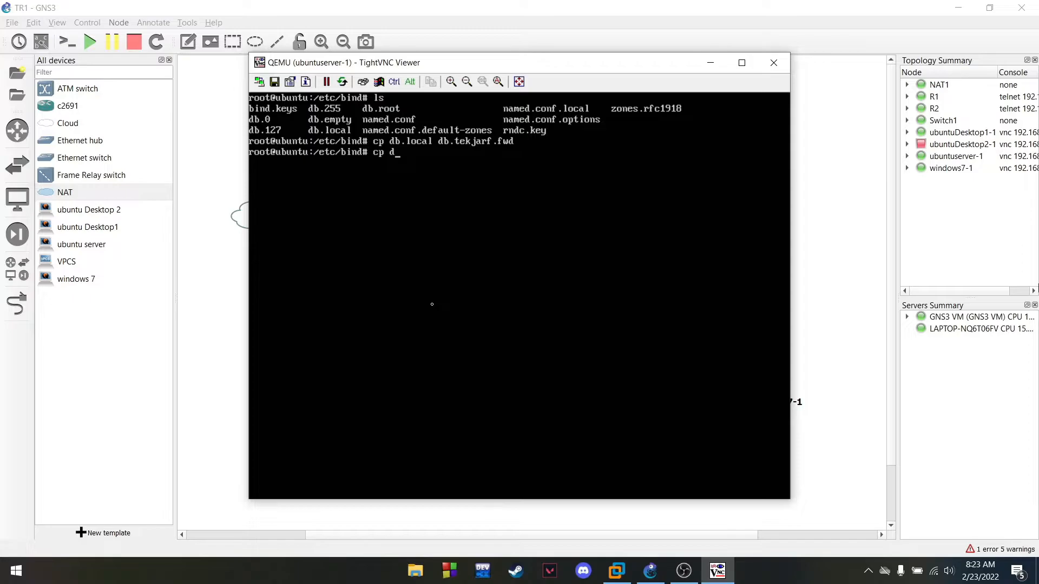
pyautogui.write('b.127 db.tekjarf.rvs')
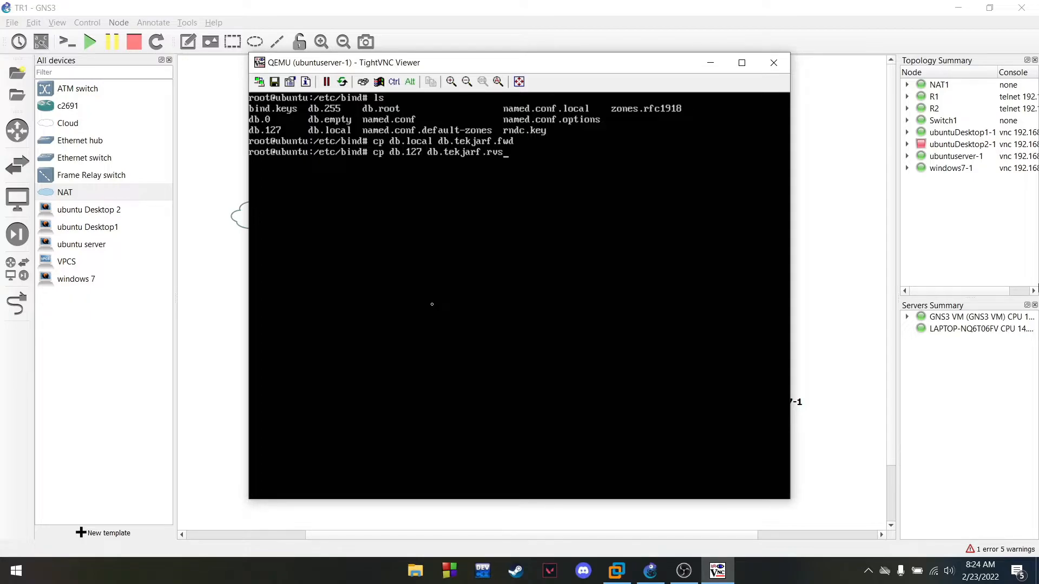
pyautogui.press('Return')
# Clear the console, list /etc/bind to confirm the new files, and open db.tekjarf.fwd in vim
pyautogui.write('clear')
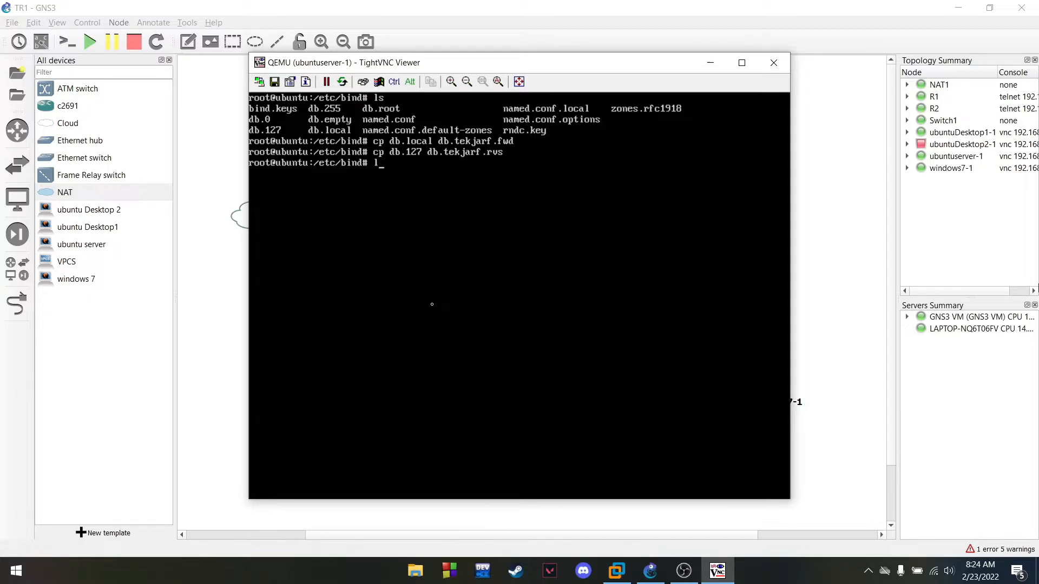
pyautogui.press('Return')
pyautogui.write('ls')
pyautogui.press('Return')
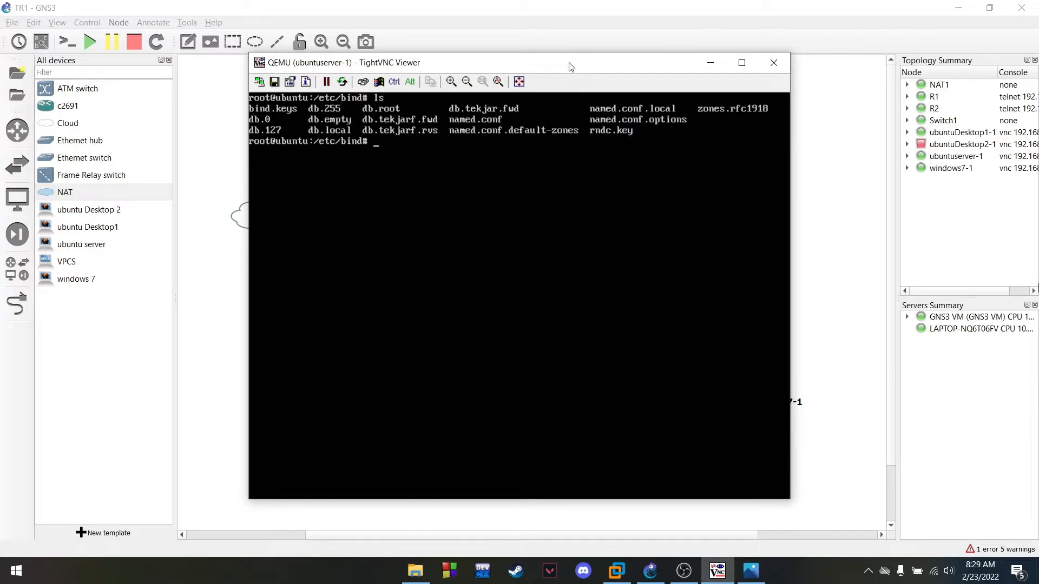
pyautogui.moveTo(570, 63); pyautogui.dragTo(570, 75)
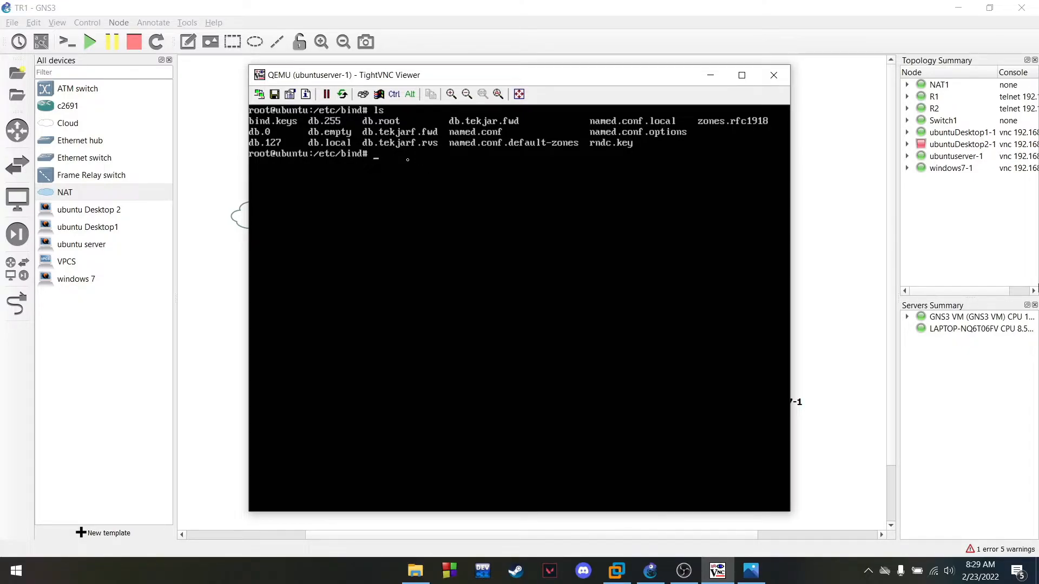
pyautogui.write('vim')
pyautogui.click(685, 571)
pyautogui.write('db.tekjarf.fwd')
pyautogui.press('Return')
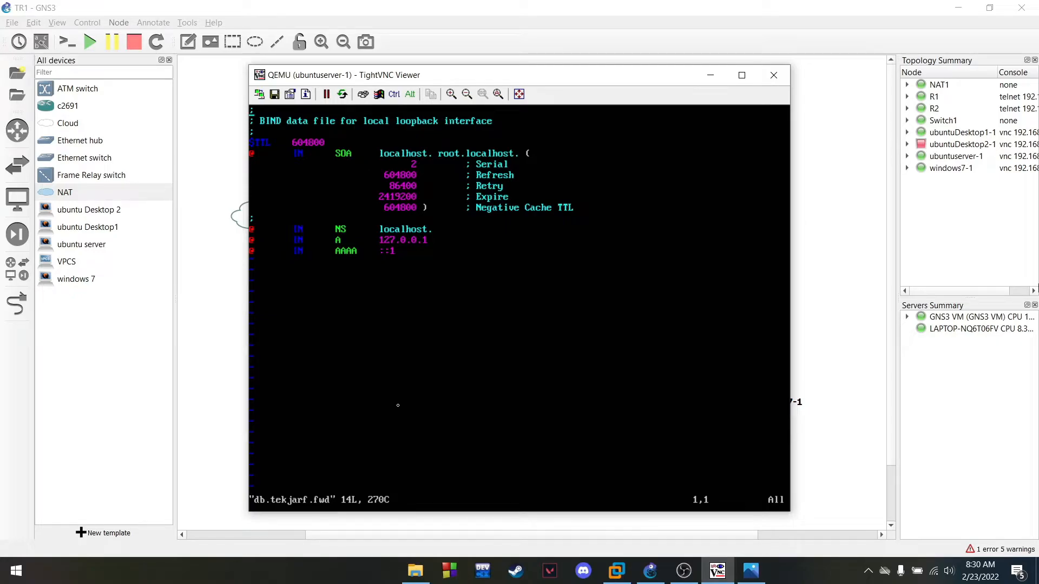
# Replace every localhost with tekjarf.com in db.tekjarf.fwd using :%s
pyautogui.press('i')
pyautogui.press('Escape')
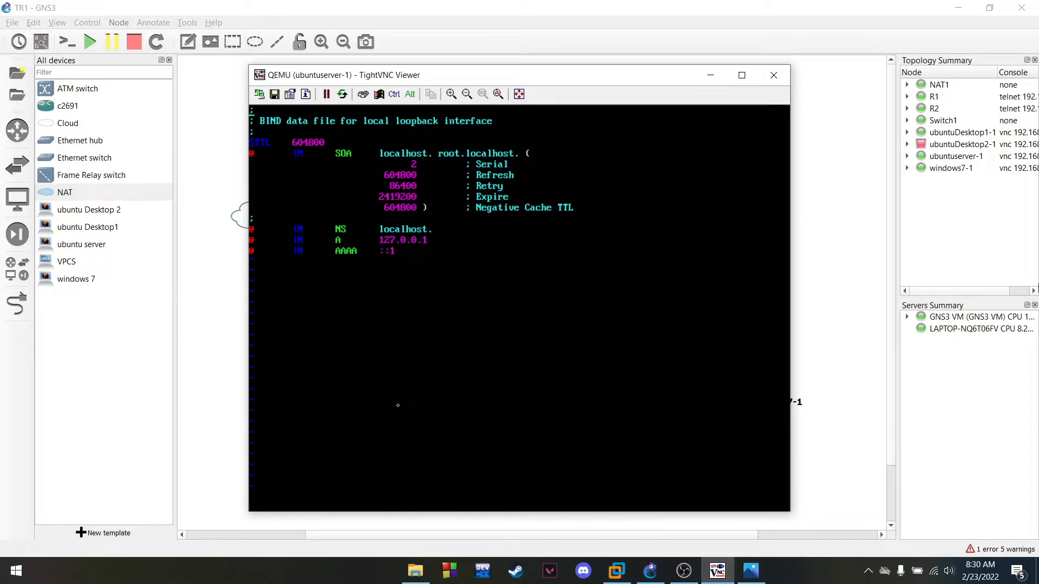
pyautogui.write(':%s/localhost/tekjarf.com')
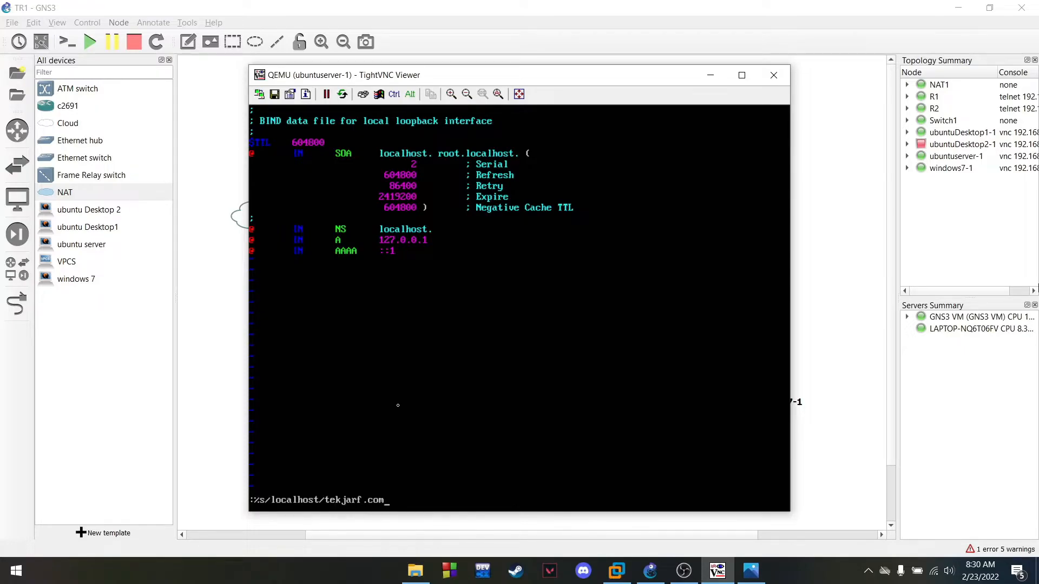
pyautogui.press('Left')
pyautogui.press('BackSpace')
pyautogui.write('f')
pyautogui.write('g')
pyautogui.press('Return')
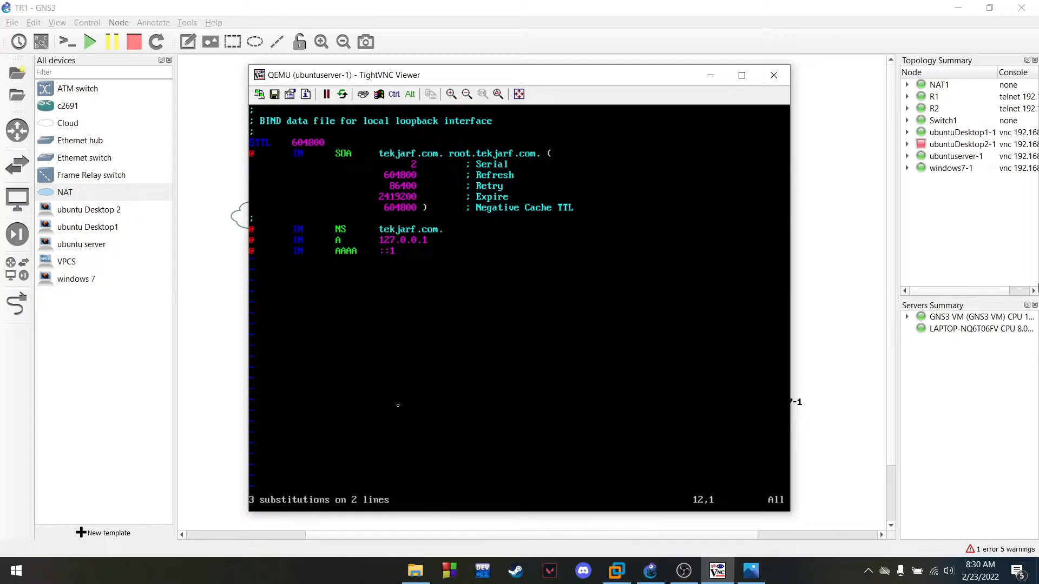
# Delete the AAAA record and change the A record address from 127.0.0.1 to 192.168.33.2
pyautogui.press('Right')
pyautogui.press('i')
pyautogui.press('Right')
pyautogui.press('Right')
pyautogui.press('Right')
pyautogui.press('Right')
pyautogui.press('Down')
pyautogui.press('Right')
pyautogui.press('Right')
pyautogui.press('Right')
pyautogui.press('Right')
pyautogui.press('Right')
pyautogui.press('Right')
pyautogui.press('Right')
pyautogui.press('Right')
pyautogui.press('Down')
pyautogui.press('BackSpace')
pyautogui.press('BackSpace')
pyautogui.press('BackSpace')
pyautogui.press('BackSpace')
pyautogui.press('BackSpace')
pyautogui.press('BackSpace')
pyautogui.press('BackSpace')
pyautogui.press('BackSpace')
pyautogui.press('BackSpace')
pyautogui.press('BackSpace')
pyautogui.press('BackSpace')
pyautogui.press('BackSpace')
pyautogui.press('BackSpace')
pyautogui.press('BackSpace')
pyautogui.press('BackSpace')
pyautogui.press('BackSpace')
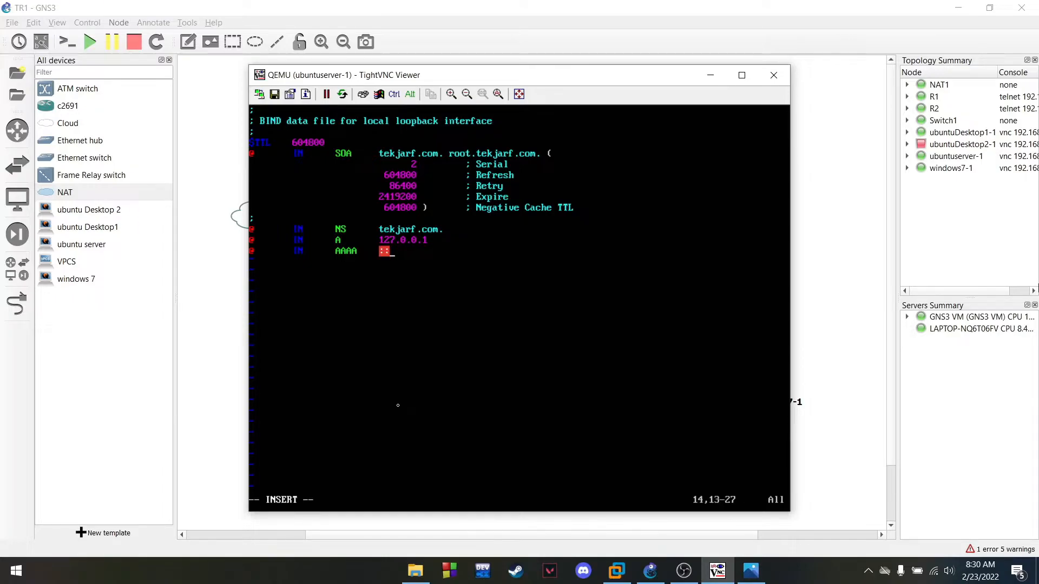
pyautogui.press('BackSpace')
pyautogui.press('BackSpace')
pyautogui.press('BackSpace')
pyautogui.press('BackSpace')
pyautogui.press('BackSpace')
pyautogui.press('BackSpace')
pyautogui.press('BackSpace')
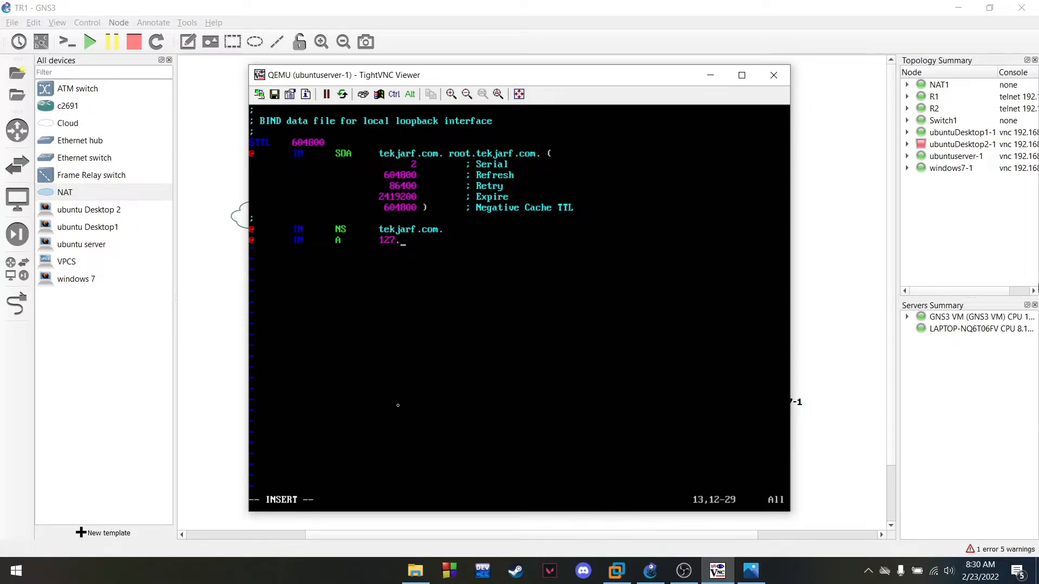
pyautogui.write('192.168.33.2')
pyautogui.press('Escape')
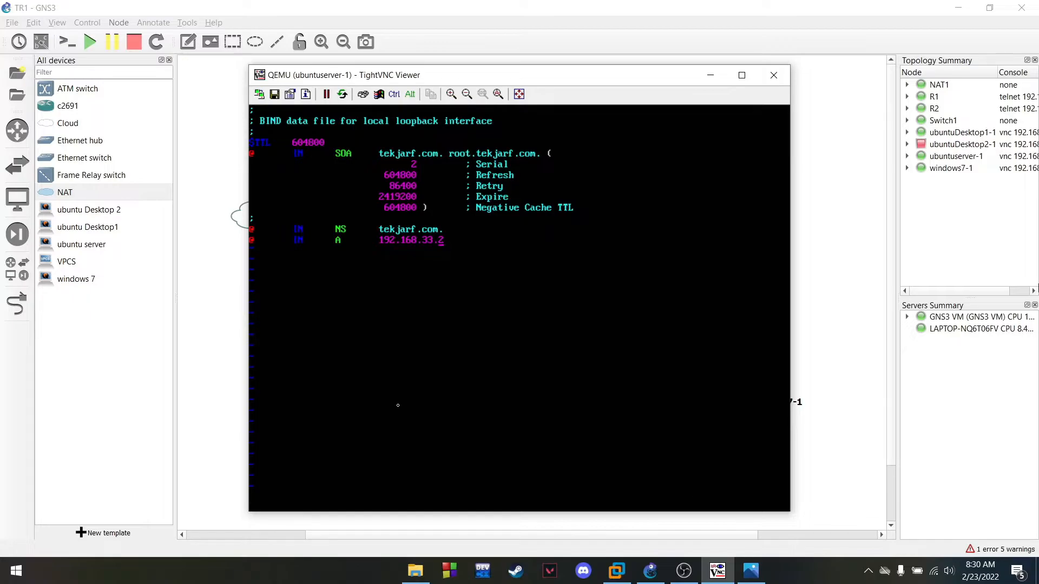
# Save the forward zone with :wq, then clear the console and list the bind folder
pyautogui.write(':wq')
pyautogui.press('Return')
pyautogui.write('clear')
pyautogui.press('Return')
pyautogui.write('ls')
pyautogui.press('Return')
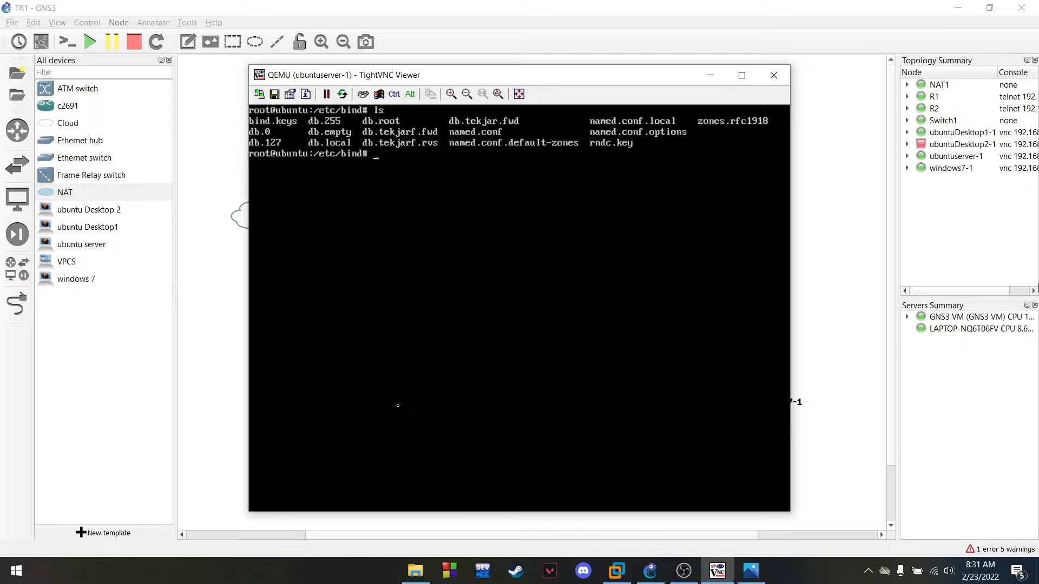
# Open db.tekjarf.rvs in vim and replace all localhost with tekjarf.com via :%s/localhost/tekjarf.com/g
pyautogui.write('vim db.tekjarf.rvs')
pyautogui.press('Return')
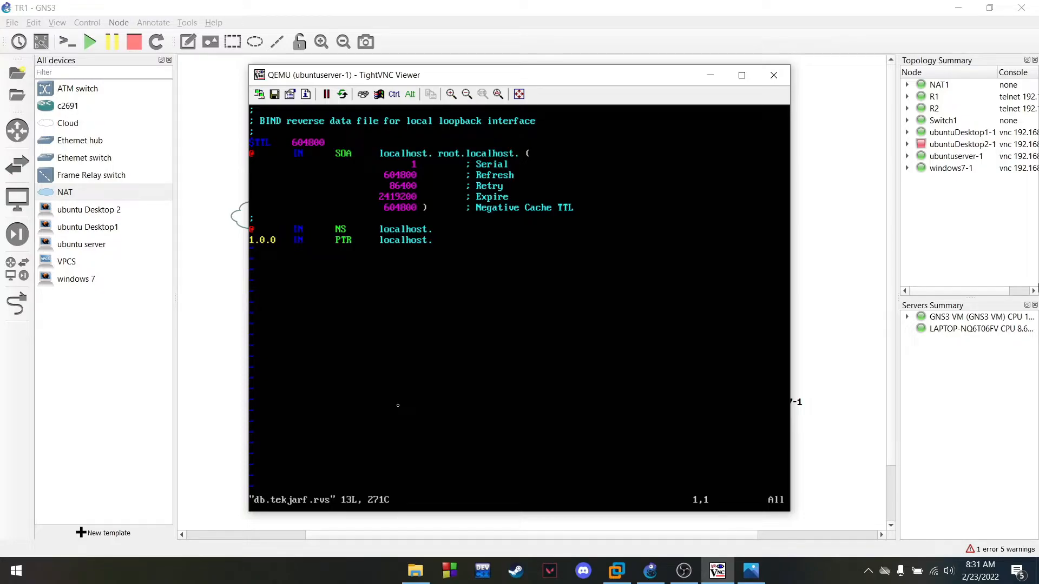
pyautogui.press('i')
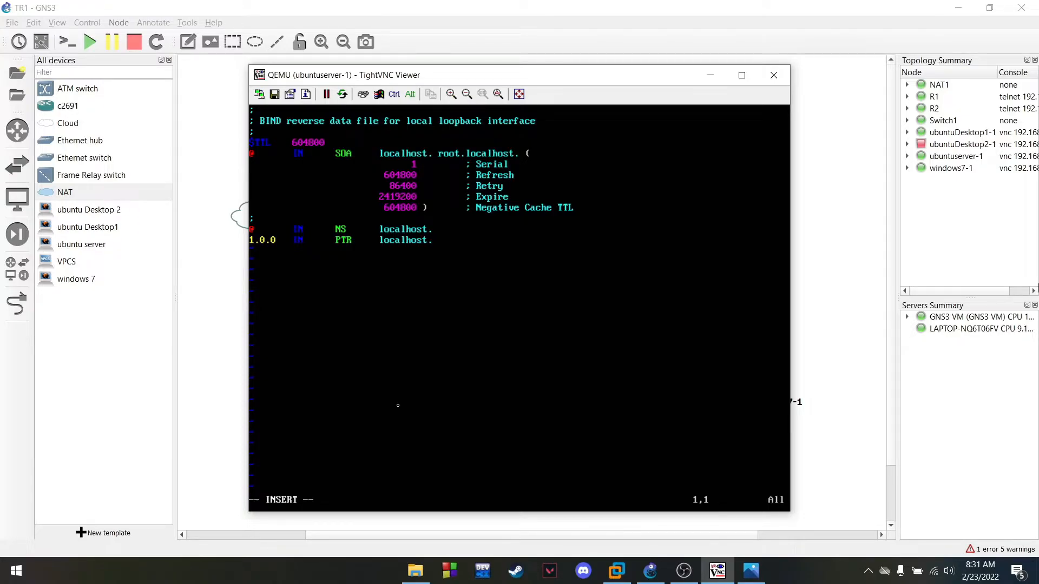
pyautogui.press('Escape')
pyautogui.write(':%s/localhost/tekjarfg')
pyautogui.press('BackSpace')
pyautogui.write('.com')
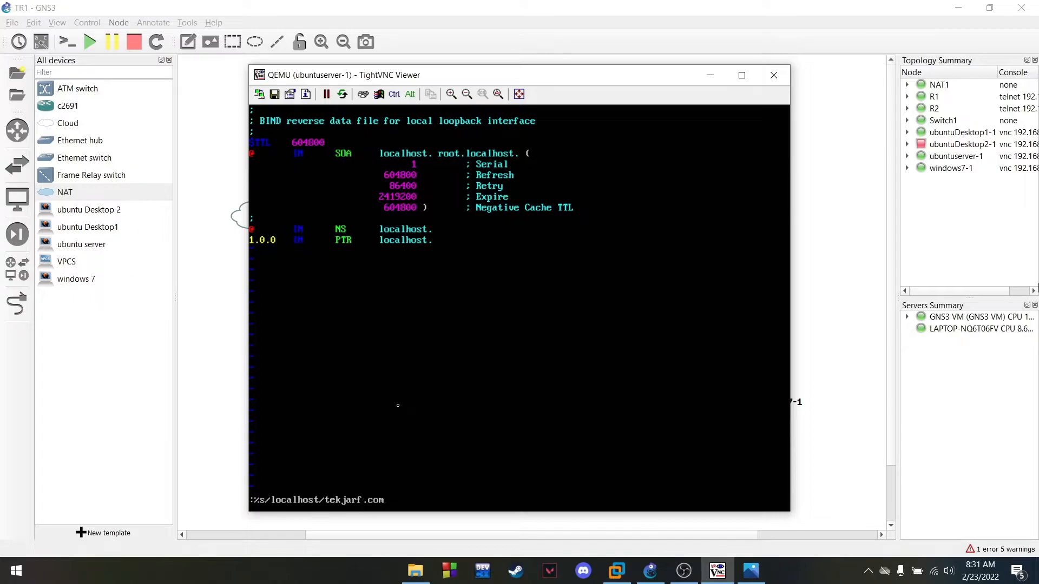
pyautogui.write('/g')
pyautogui.press('Return')
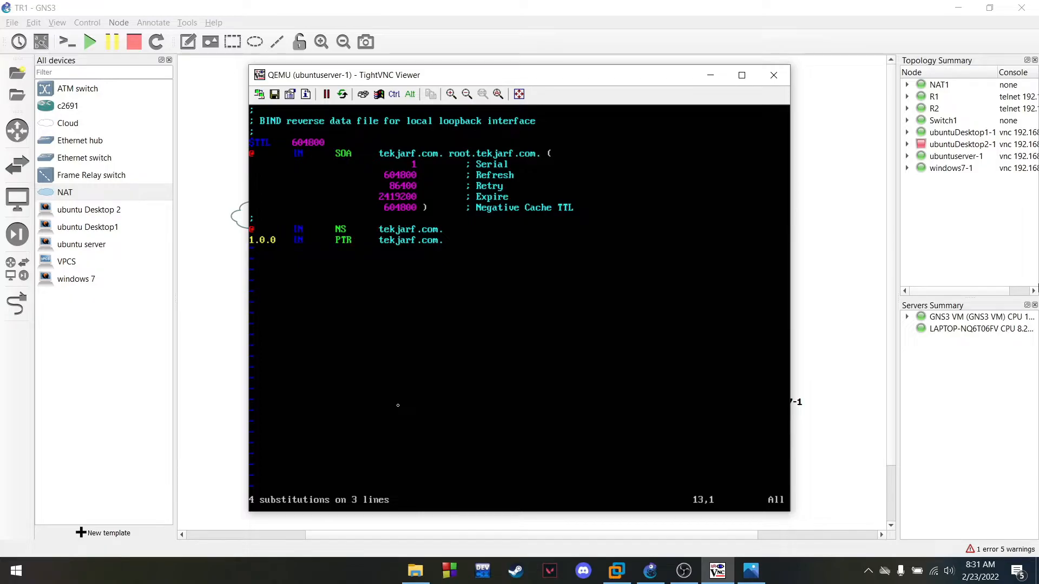
# Change the PTR entry's 1.0.0 host number to 3, save with :wq, and clear the console
pyautogui.press('i')
pyautogui.press('Right')
pyautogui.press('Right')
pyautogui.press('Right')
pyautogui.press('Right')
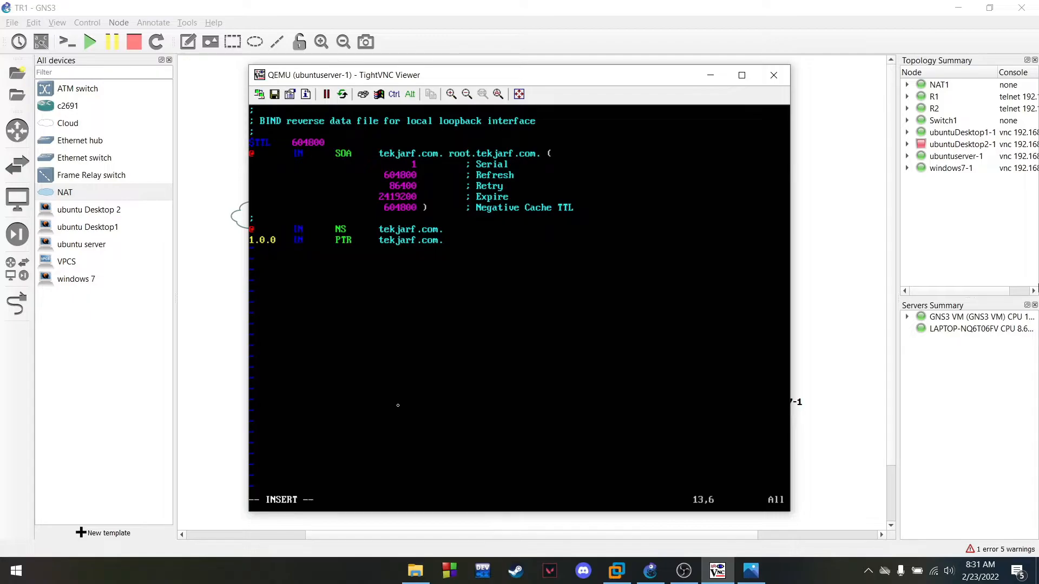
pyautogui.press('BackSpace')
pyautogui.press('BackSpace')
pyautogui.press('BackSpace')
pyautogui.press('BackSpace')
pyautogui.press('BackSpace')
pyautogui.write('3')
pyautogui.press('Right')
pyautogui.press('Right')
pyautogui.press('Right')
pyautogui.press('Right')
pyautogui.press('Right')
pyautogui.press('Right')
pyautogui.press('Right')
pyautogui.press('Right')
pyautogui.press('Right')
pyautogui.press('Right')
pyautogui.press('Right')
pyautogui.press('Right')
pyautogui.press('Right')
pyautogui.press('Right')
pyautogui.press('Right')
pyautogui.press('Right')
pyautogui.press('Right')
pyautogui.press('Right')
pyautogui.press('Right')
pyautogui.press('Escape')
pyautogui.write(':wq')
pyautogui.press('Return')
pyautogui.write('clear')
pyautogui.press('Return')
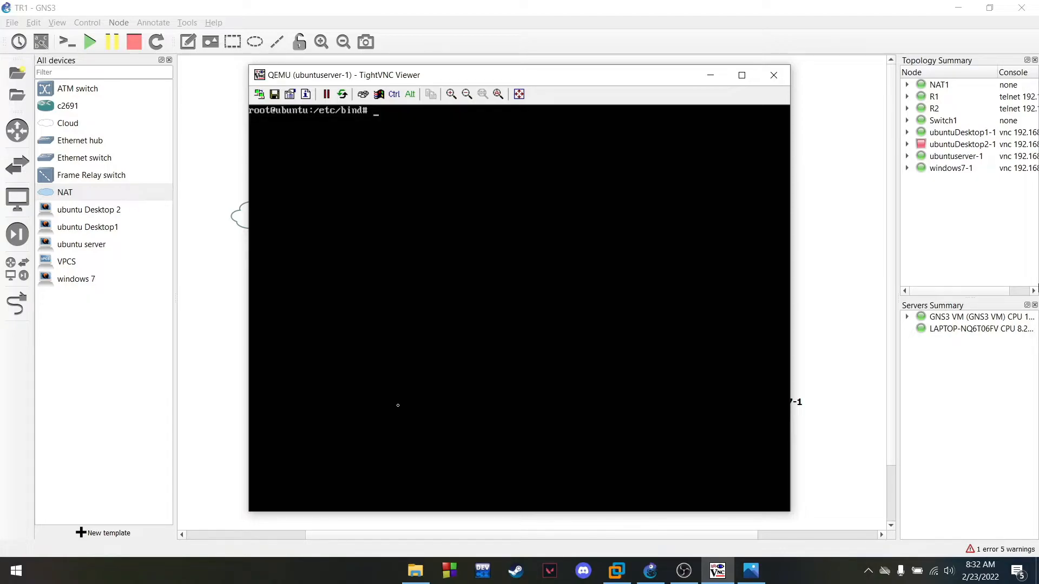
# Check the zones with named-checkzone db.tekjarf.fwd db.tekjarf.rvs
pyautogui.write('named-conf')
pyautogui.press('BackSpace')
pyautogui.press('BackSpace')
pyautogui.press('BackSpace')
pyautogui.press('BackSpace')
pyautogui.press('BackSpace')
pyautogui.write('checkzone db.tekjarf.fwd')
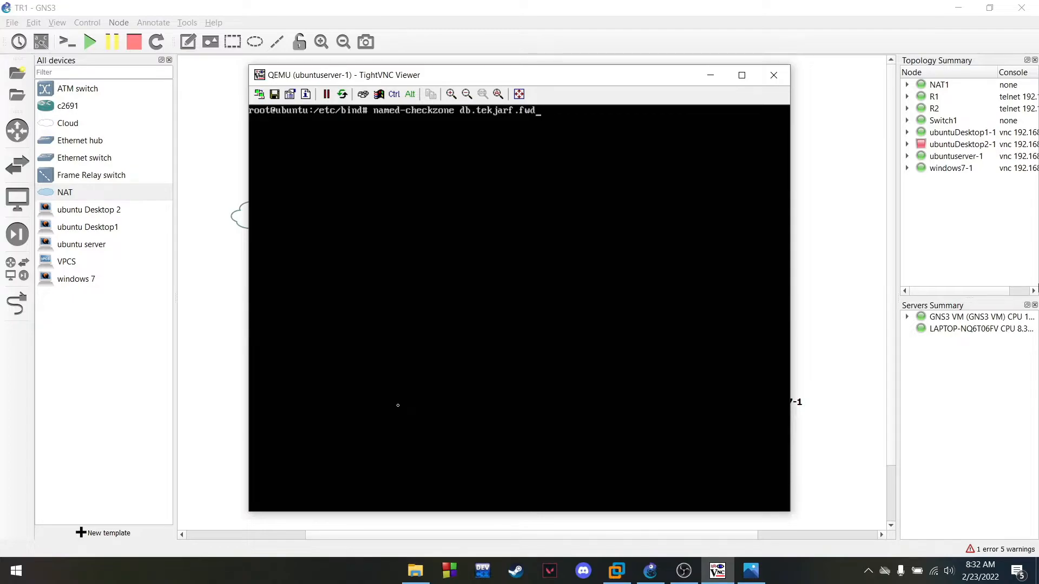
pyautogui.write(' db.tekjarf.rvs')
pyautogui.press('Return')
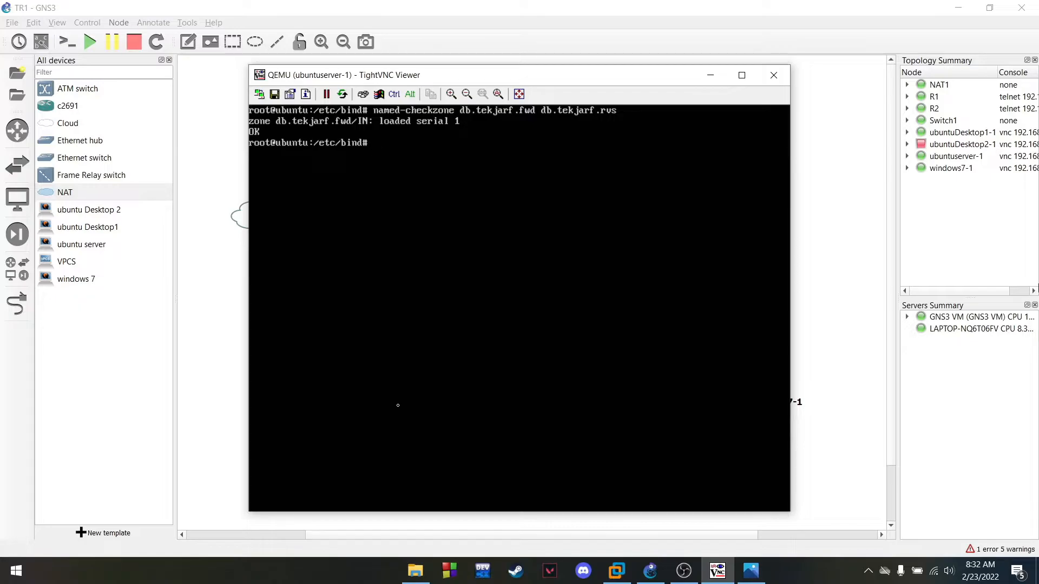
# Restart bind9 with systemctl and confirm its status shows active (running)
pyautogui.write('systemctl restart bind9')
pyautogui.press('Return')
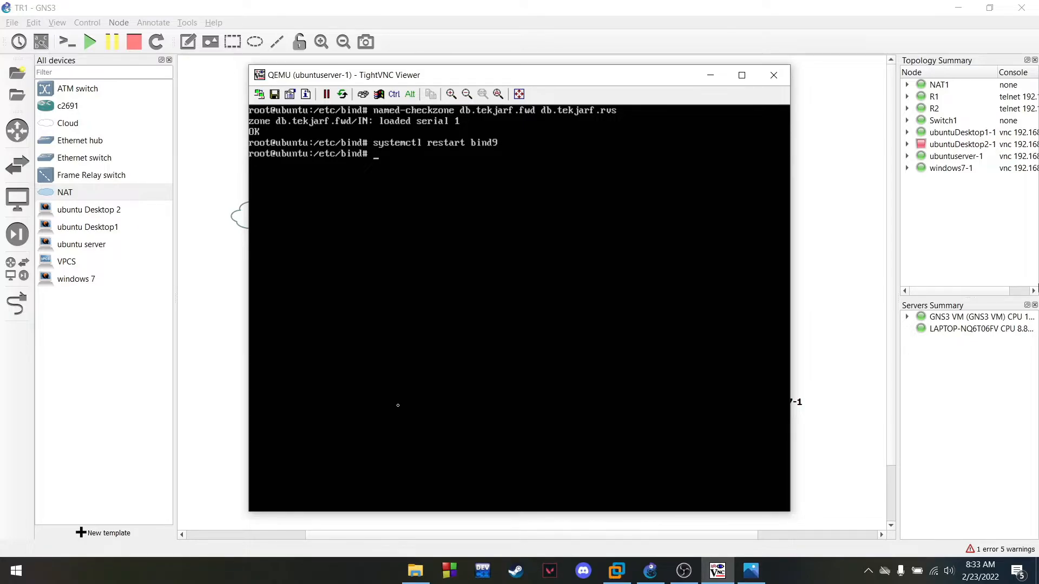
pyautogui.press('Up')
pyautogui.press('Left')
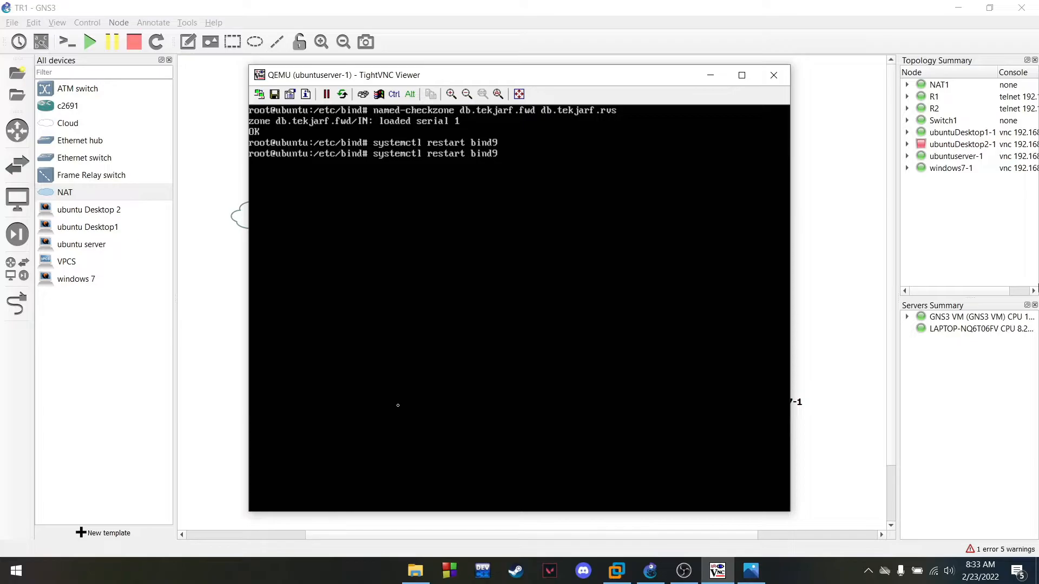
pyautogui.press('BackSpace')
pyautogui.press('BackSpace')
pyautogui.press('BackSpace')
pyautogui.press('BackSpace')
pyautogui.press('BackSpace')
pyautogui.press('BackSpace')
pyautogui.press('BackSpace')
pyautogui.write('status')
pyautogui.press('Return')
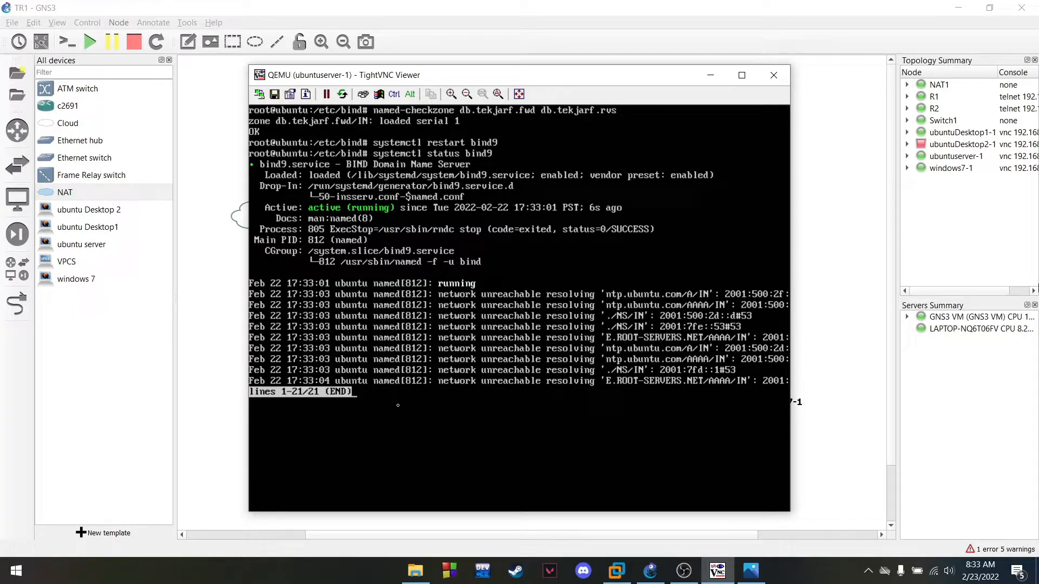
# Quit the bind9 systemctl status pager with q and clear the terminal at /etc/bind
pyautogui.press('Escape')
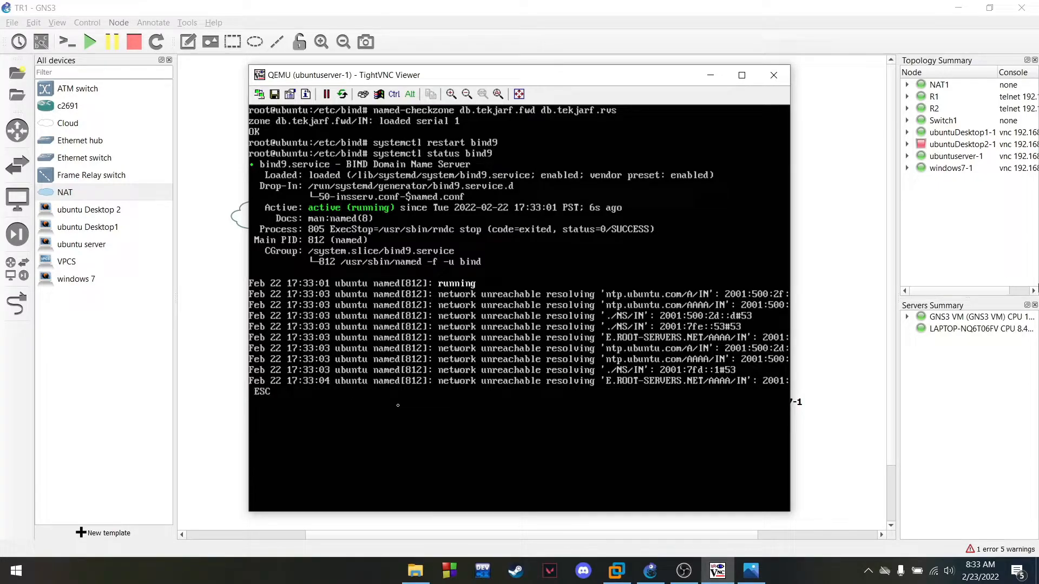
pyautogui.press('Escape')
pyautogui.press('Escape')
pyautogui.press('Escape')
pyautogui.press('Escape')
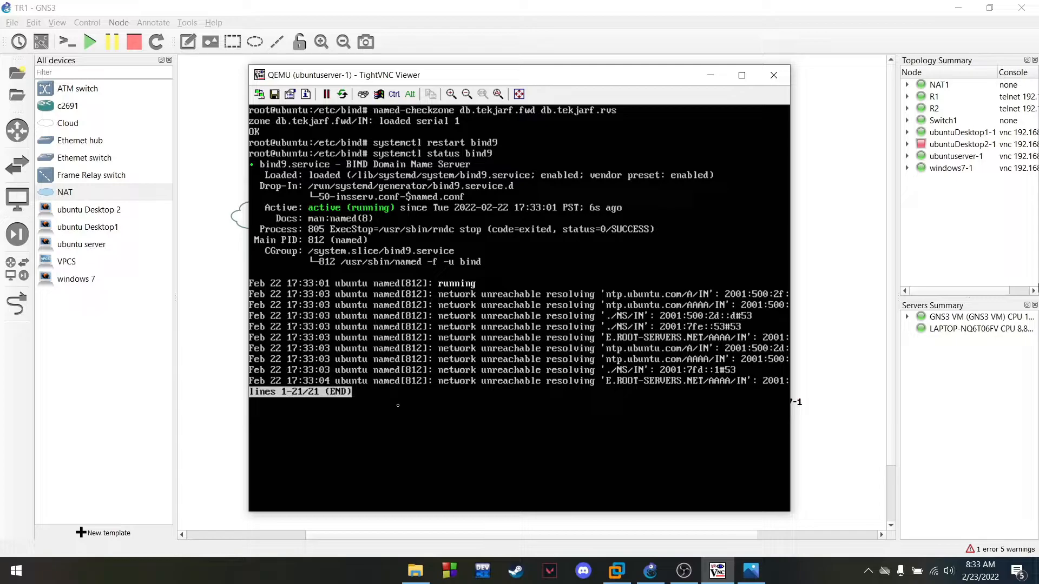
pyautogui.press('Escape')
pyautogui.press('q')
pyautogui.press('Return')
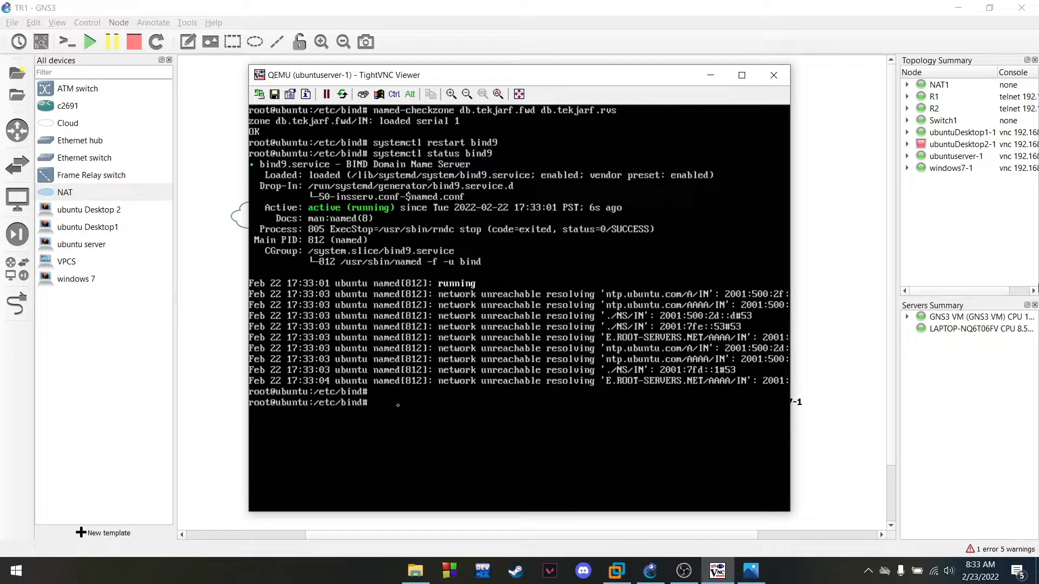
pyautogui.write('clear')
pyautogui.press('Return')
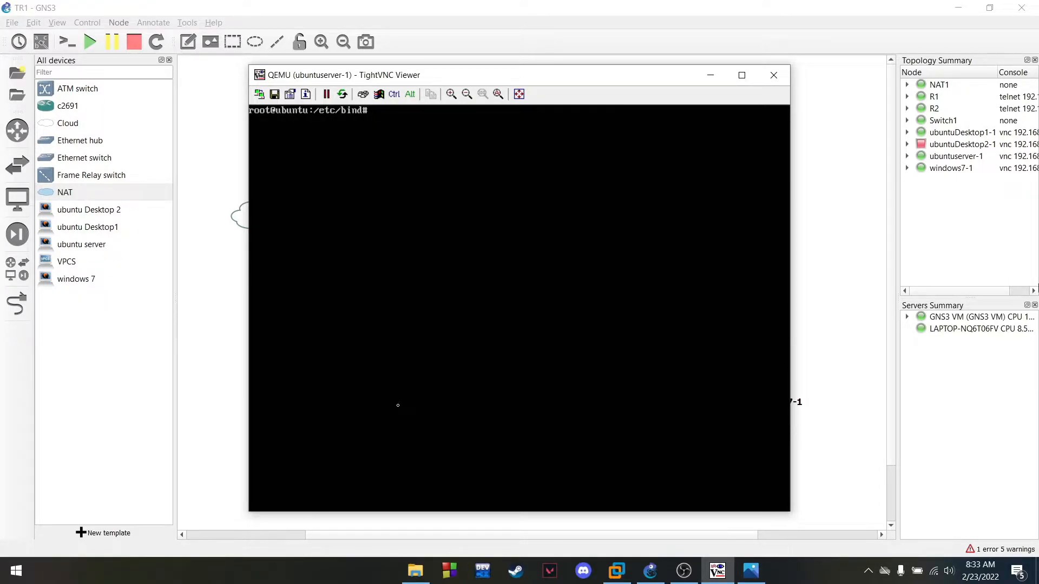
# List /etc/bind and open named.conf.default-zones in vim
pyautogui.write('ls')
pyautogui.press('Return')
pyautogui.write('vim')
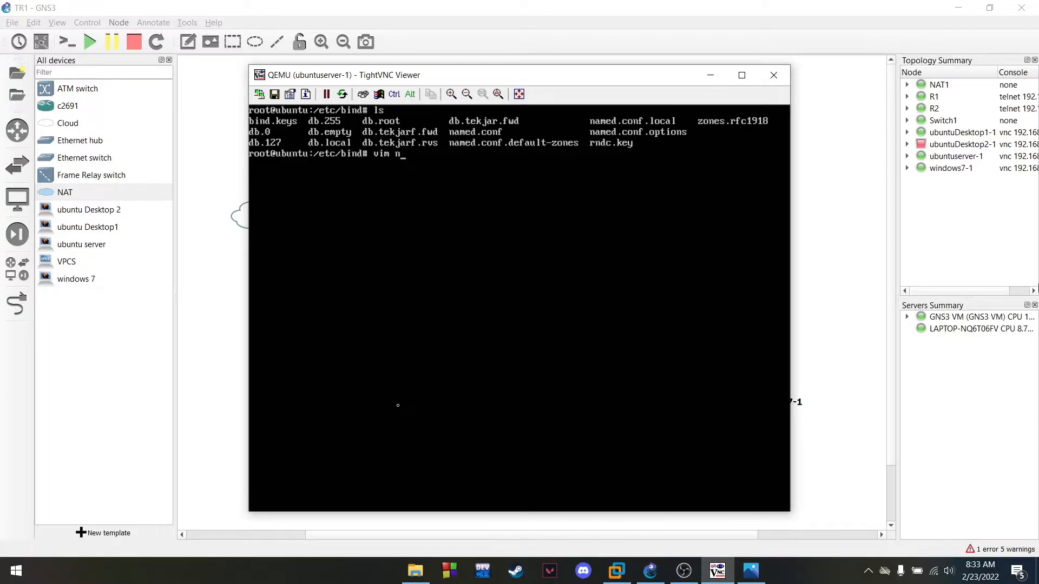
pyautogui.write(' named.conf.default-zones')
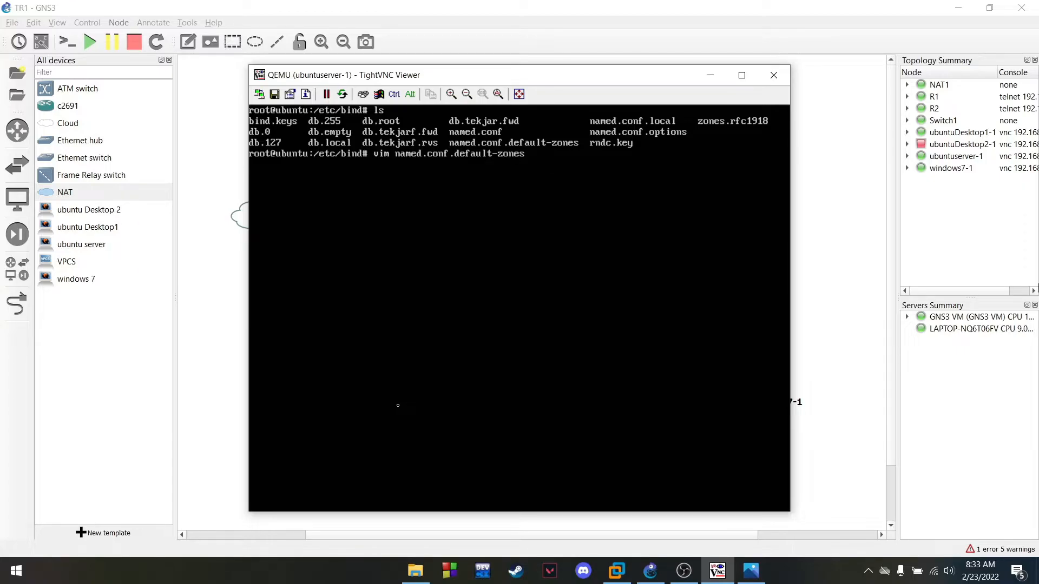
pyautogui.press('Return')
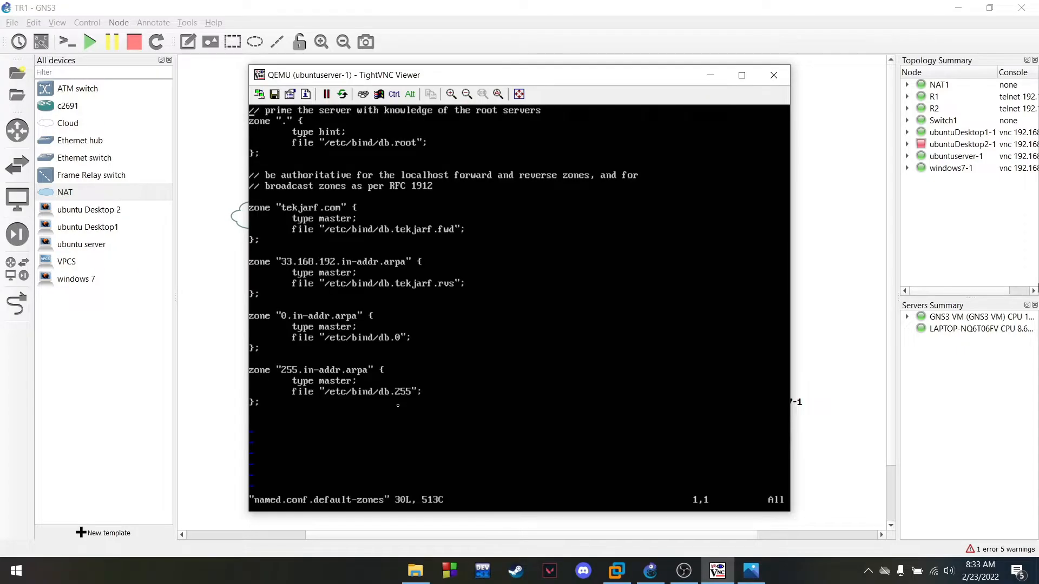
# Comment out each line of the 0.in-addr.arpa zone block with #
pyautogui.press('i')
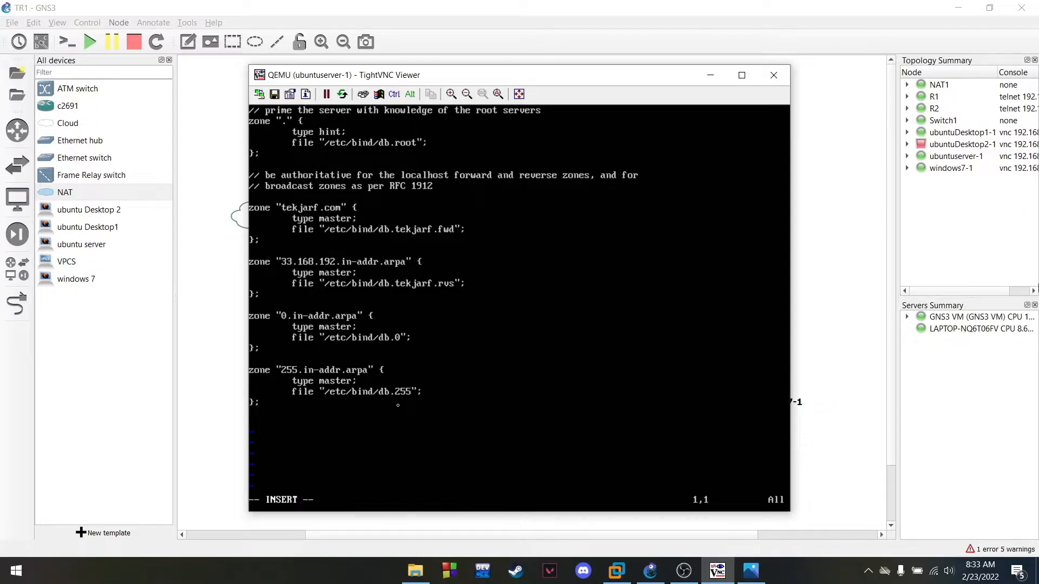
pyautogui.press('Down')
pyautogui.press('Down')
pyautogui.press('Down')
pyautogui.press('Down')
pyautogui.press('Down')
pyautogui.press('Down')
pyautogui.press('Down')
pyautogui.press('Down')
pyautogui.press('Down')
pyautogui.press('Down')
pyautogui.press('Down')
pyautogui.press('Down')
pyautogui.press('Down')
pyautogui.press('Down')
pyautogui.press('Down')
pyautogui.press('Down')
pyautogui.press('Down')
pyautogui.press('Down')
pyautogui.press('Down')
pyautogui.write('##')
pyautogui.press('BackSpace')
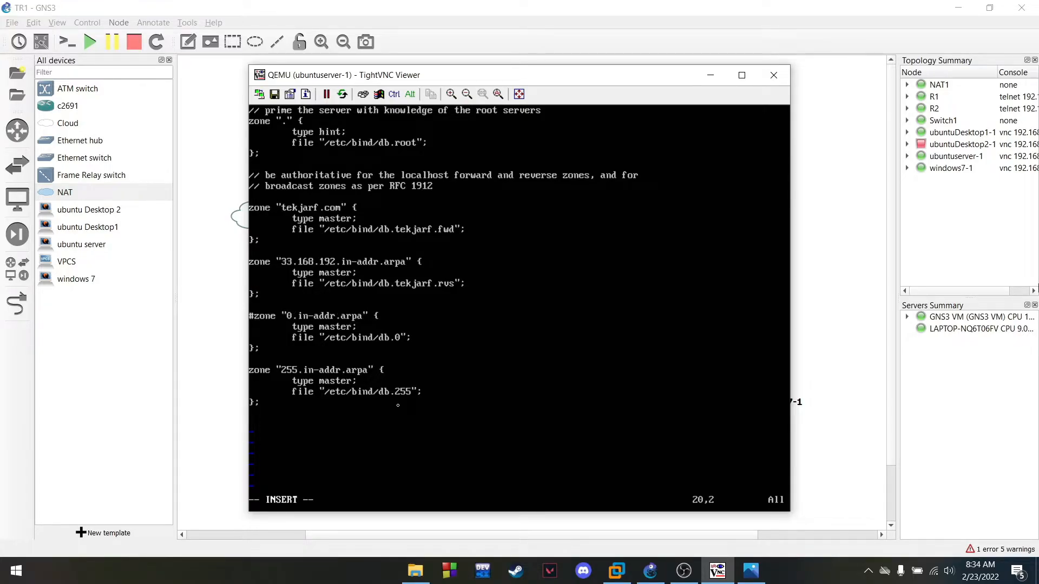
pyautogui.press('Down')
pyautogui.write('#')
pyautogui.press('Down')
pyautogui.write('#')
pyautogui.press('Down')
pyautogui.write('#')
# Comment out the 255.in-addr.arpa zone block with # and save the file with :wq
pyautogui.press('Down')
pyautogui.press('Down')
pyautogui.press('Left')
pyautogui.write('#')
pyautogui.press('Down')
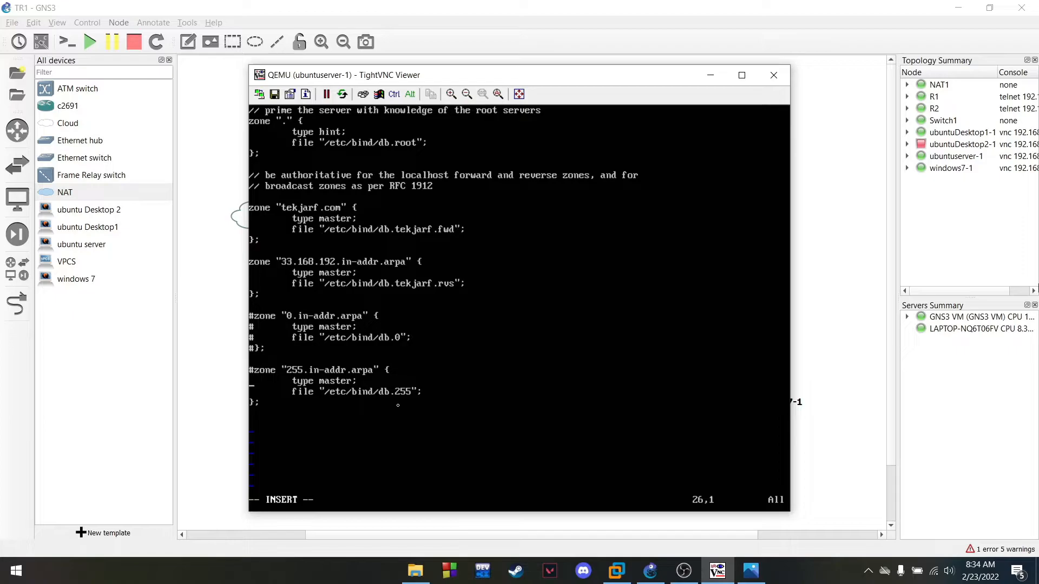
pyautogui.write('#')
pyautogui.press('Down')
pyautogui.write('#')
pyautogui.press('Down')
pyautogui.write('#')
pyautogui.press('Down')
pyautogui.press('Escape')
pyautogui.write(':wq')
pyautogui.press('Return')
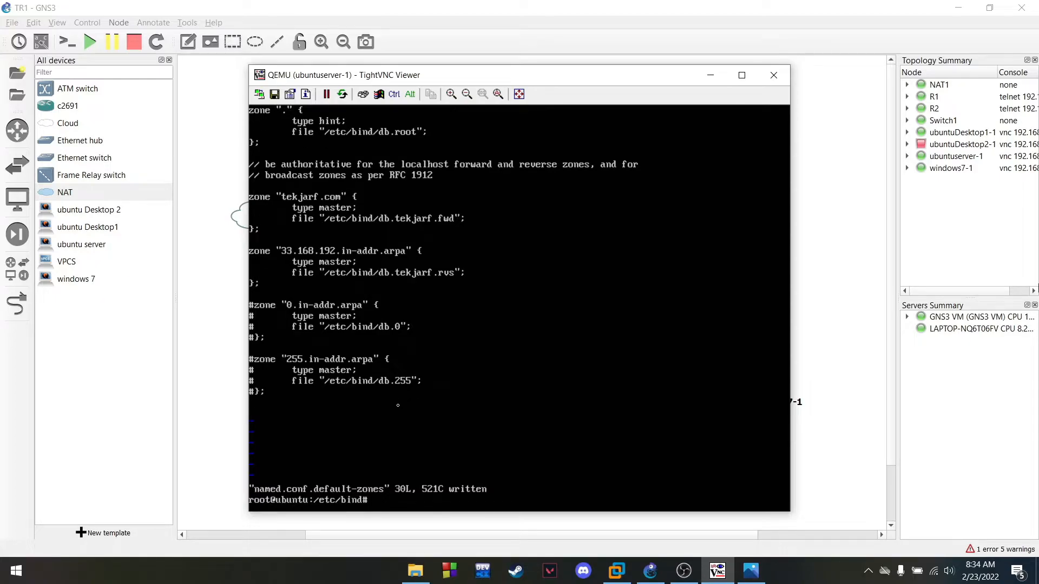
# Clear the screen and enter systemctl restart bind9
pyautogui.write('sy')
pyautogui.press('BackSpace')
pyautogui.press('BackSpace')
pyautogui.write('clear')
pyautogui.press('Return')
pyautogui.write('systemctl restart bind9')
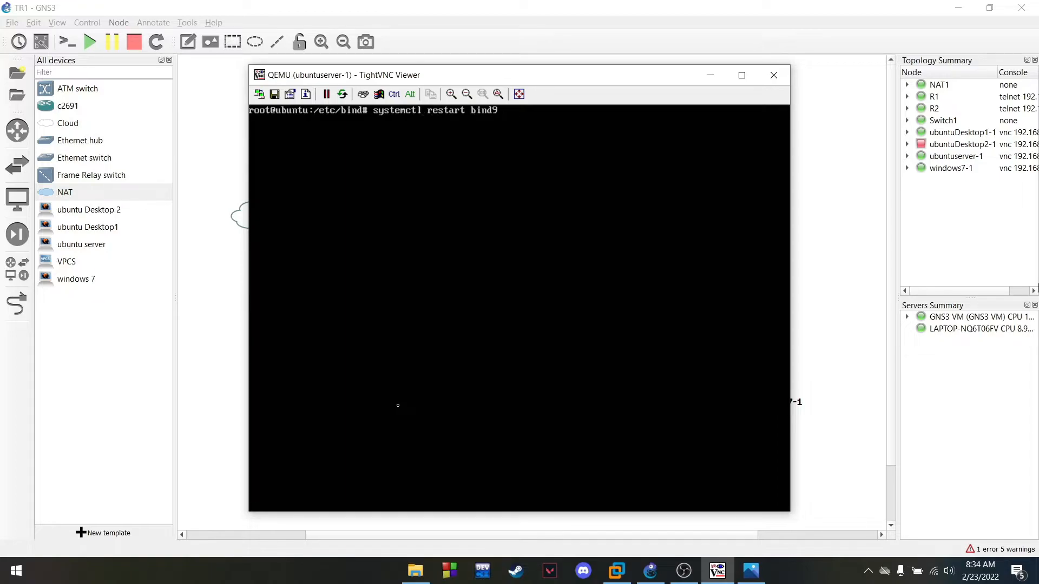
# Restart bind9, confirm systemctl status bind9 shows active (running), then clear the screen
pyautogui.press('Return')
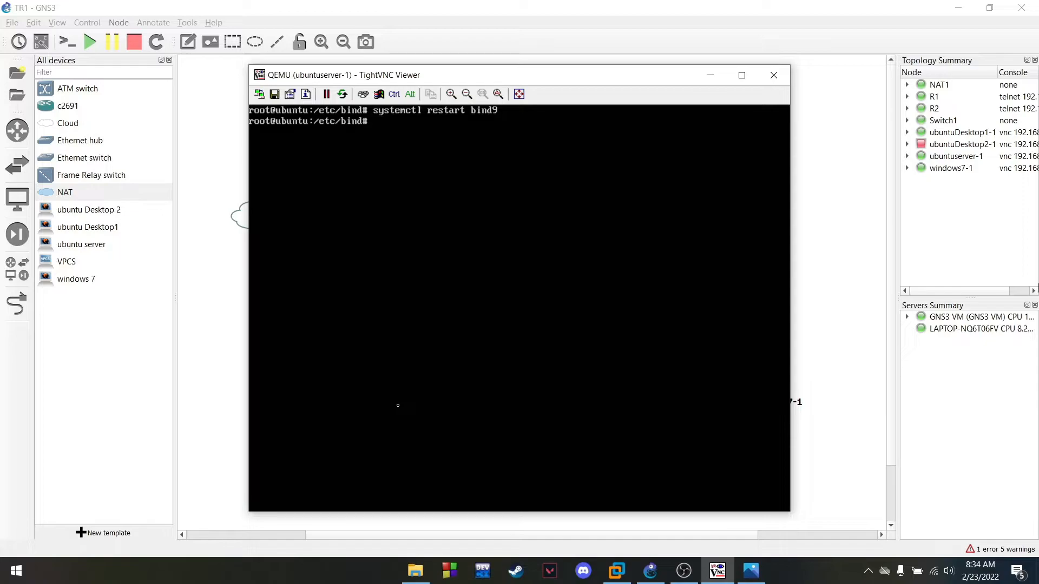
pyautogui.press('Up')
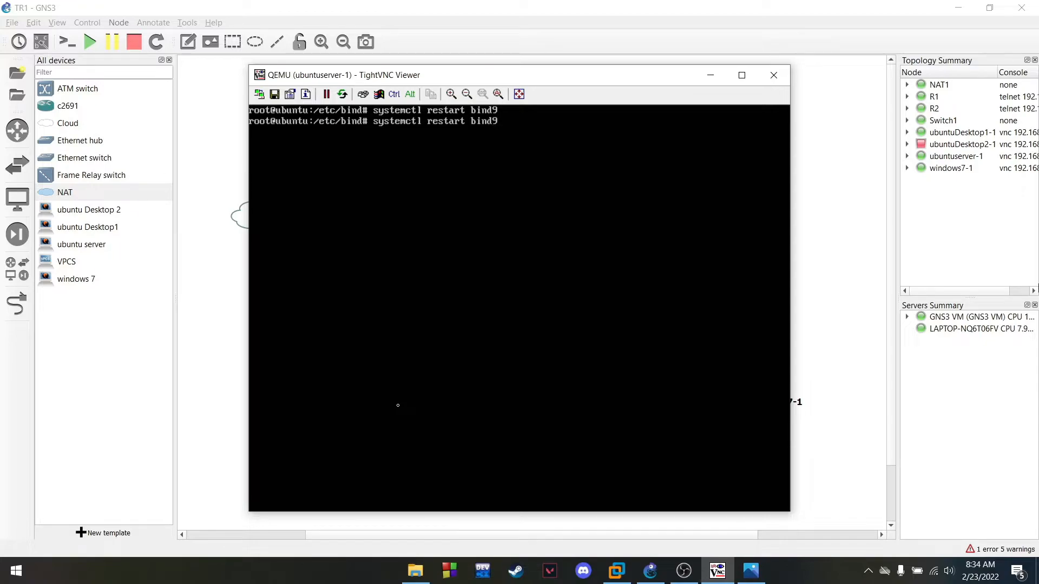
pyautogui.press('BackSpace')
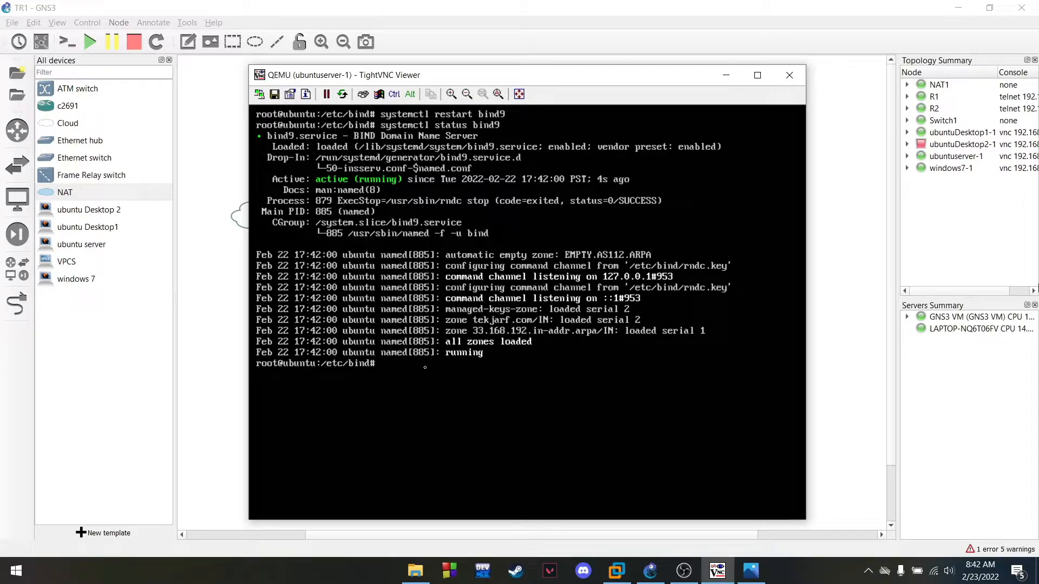
pyautogui.write('clear')
pyautogui.press('Return')
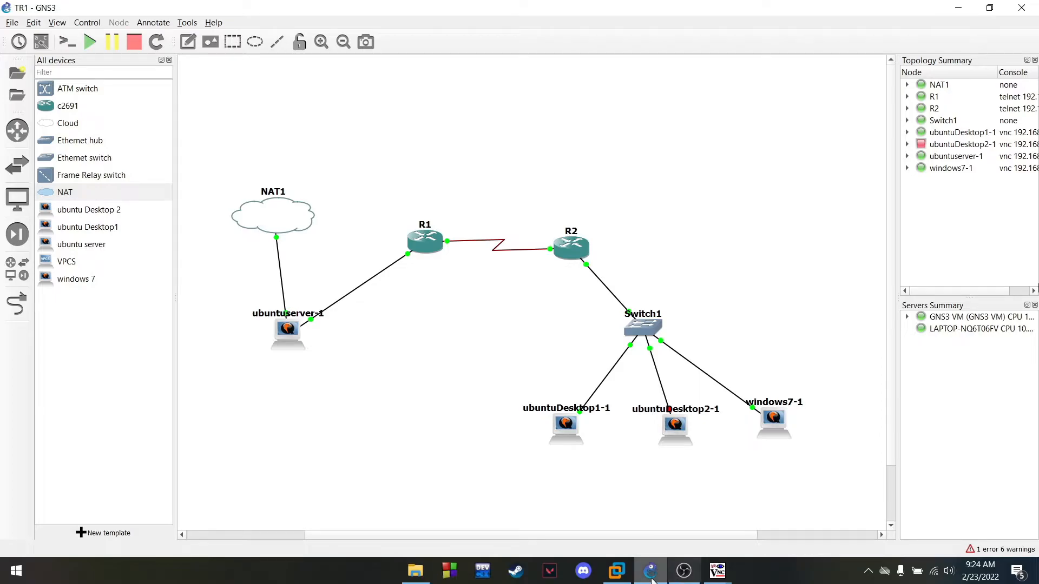
# Minimize the ubuntuserver-1 console to reveal the topology
pyautogui.moveTo(652, 568)
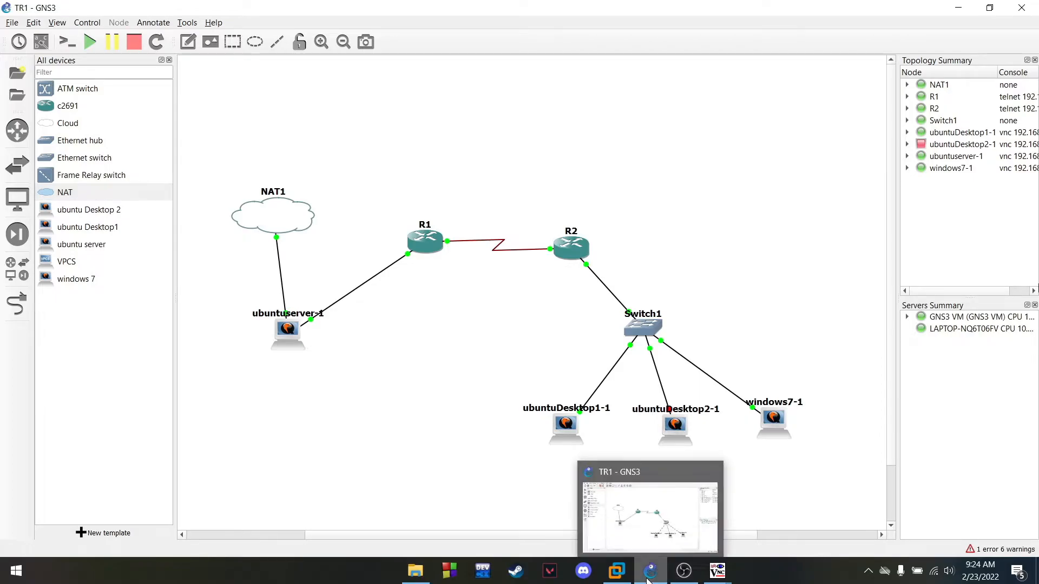
pyautogui.moveTo(718, 569)
pyautogui.click(696, 501)
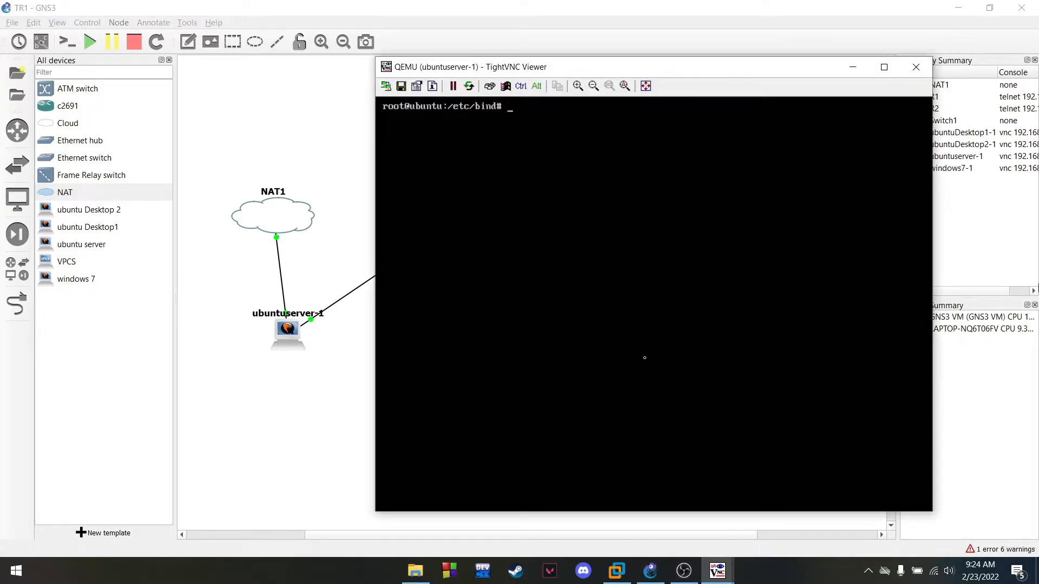
pyautogui.moveTo(687, 65); pyautogui.dragTo(560, 98)
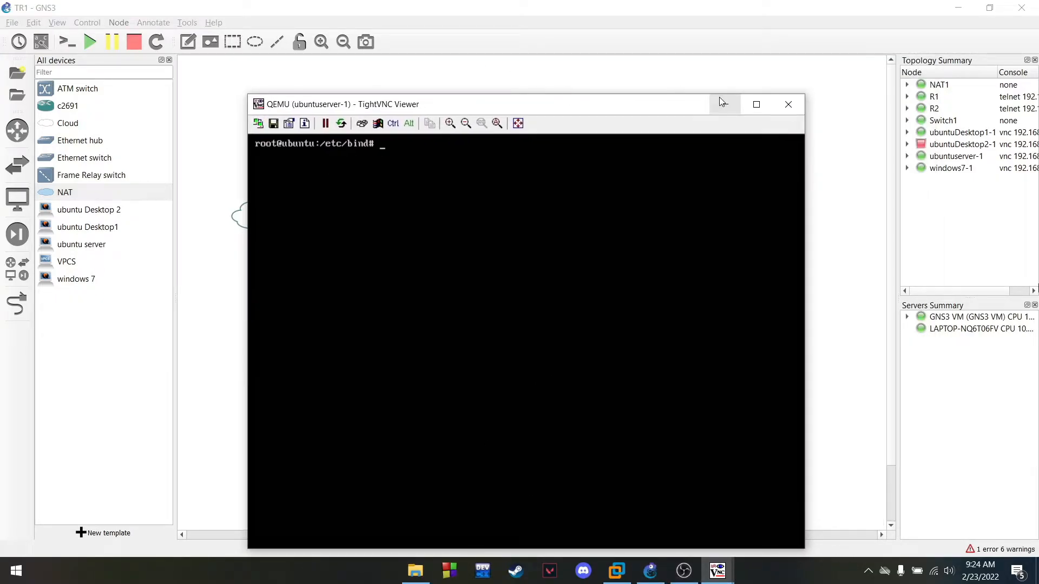
pyautogui.click(721, 97)
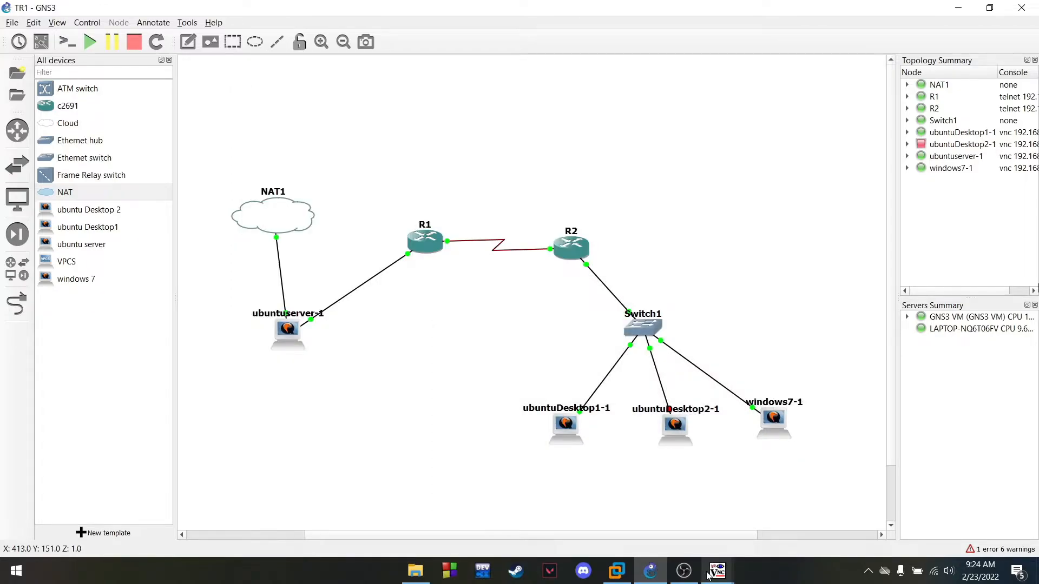
# Open the windows7-1 node's console from its context menu
pyautogui.moveTo(708, 575)
pyautogui.rightClick(784, 421)
pyautogui.click(814, 183)
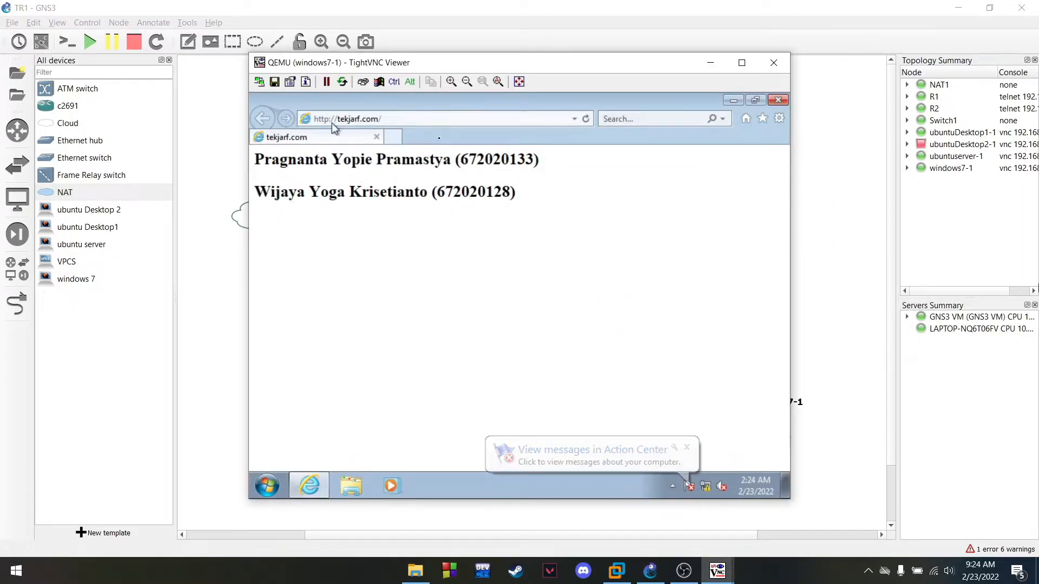
pyautogui.doubleClick(371, 119)
pyautogui.click(372, 118)
pyautogui.tripleClick(370, 119)
pyautogui.click(371, 118)
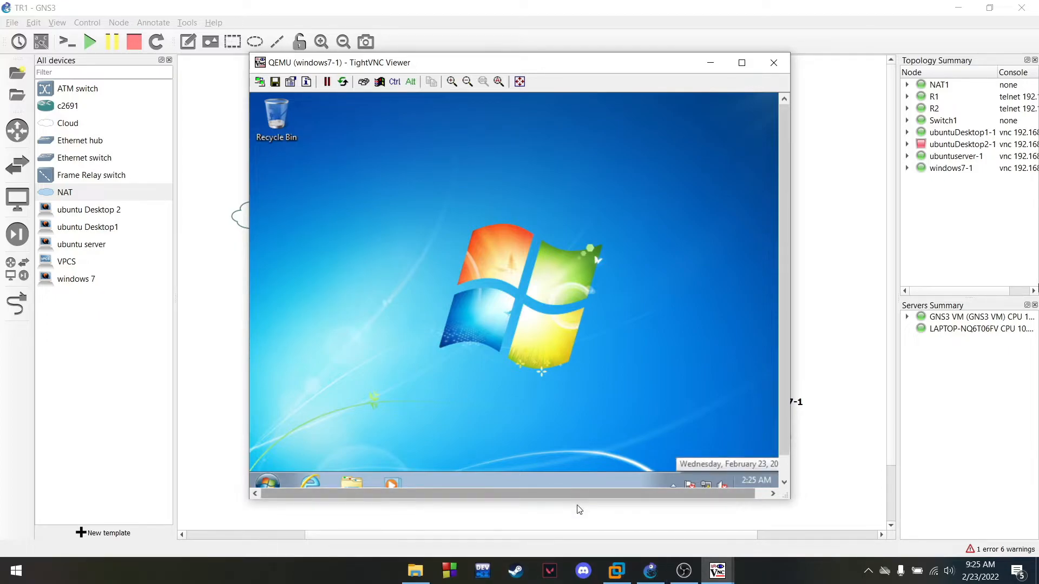
# Enlarge the console, launch Internet Explorer and load 192.168.33.2
pyautogui.moveTo(578, 499); pyautogui.dragTo(578, 529)
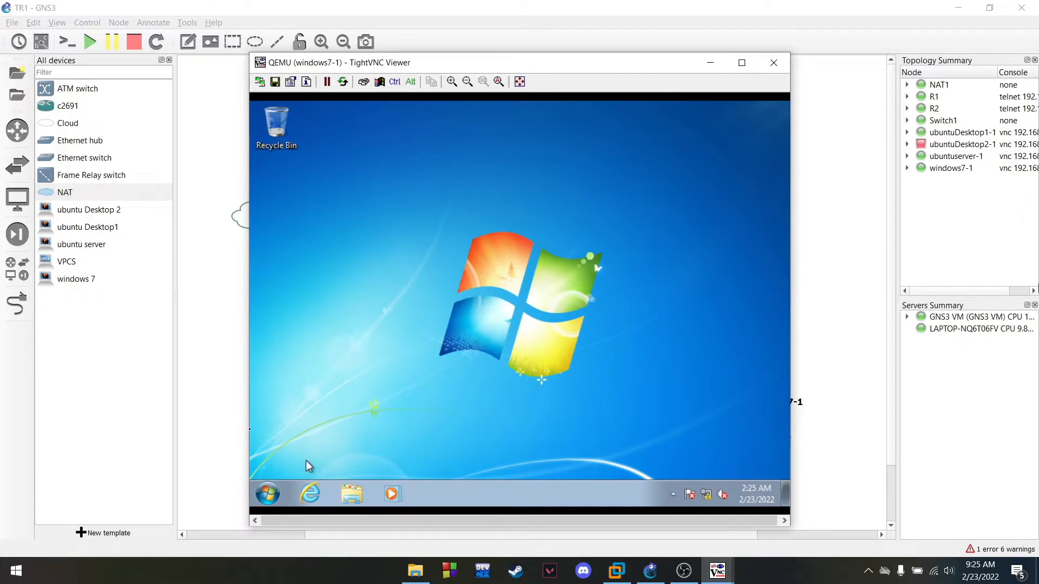
pyautogui.click(307, 497)
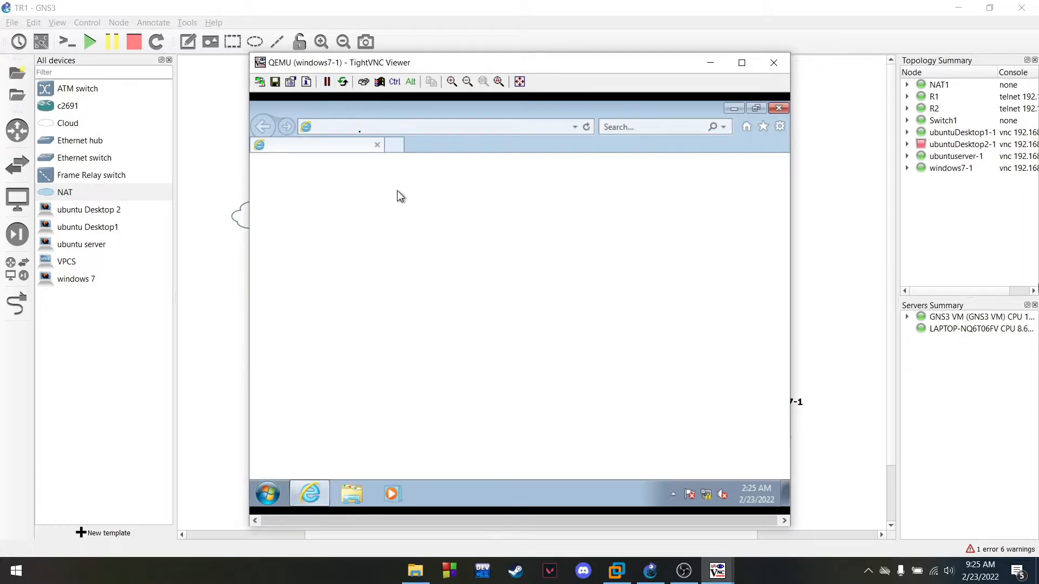
pyautogui.tripleClick(362, 125)
pyautogui.write('192.168.33.2/')
pyautogui.press('Return')
# Load tekjarf.com in Internet Explorer, reloading after the first failure, then minimize the console
pyautogui.click(389, 129)
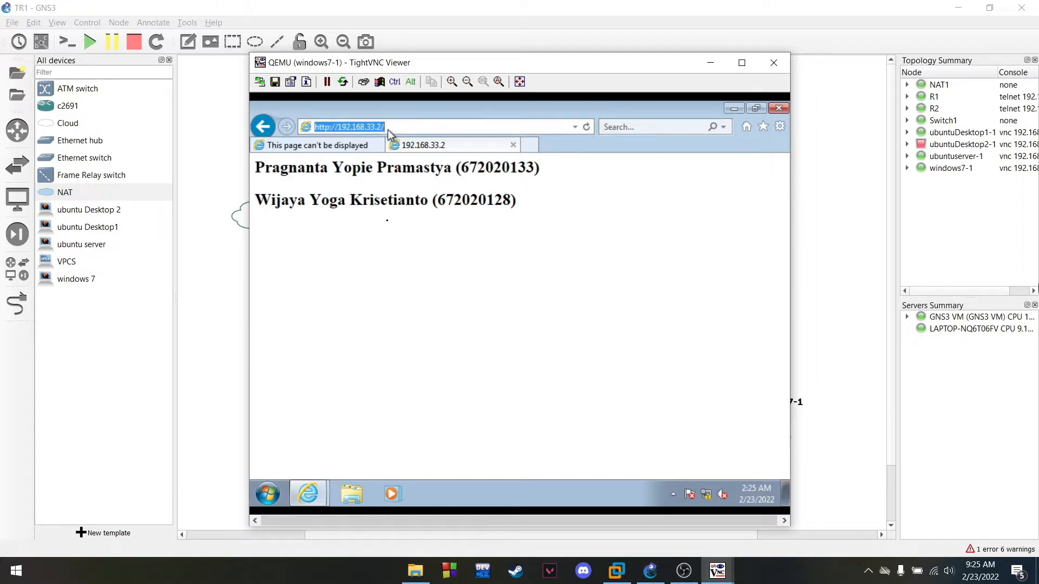
pyautogui.write('tekjarf.com/')
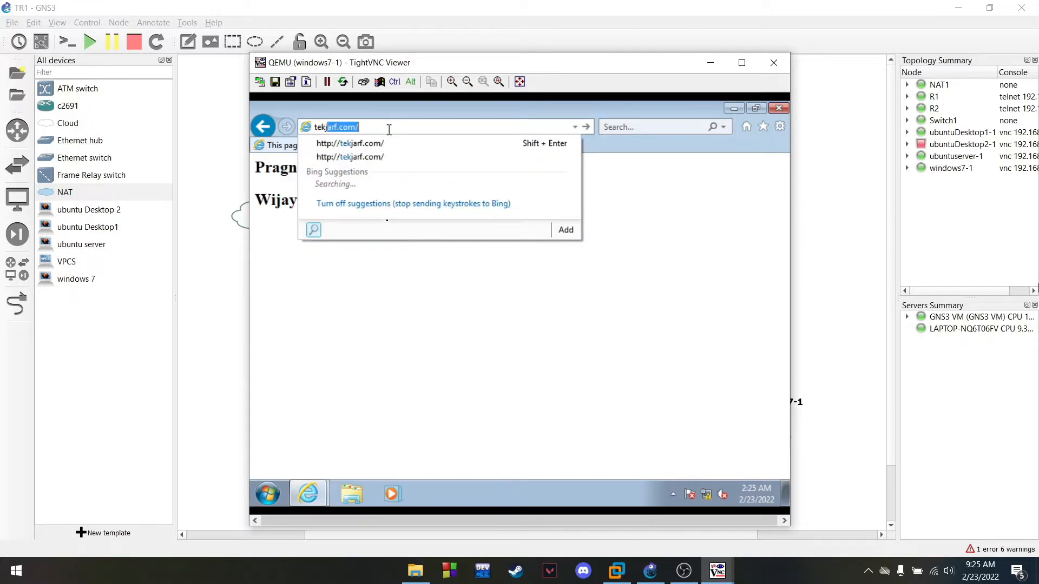
pyautogui.press('Return')
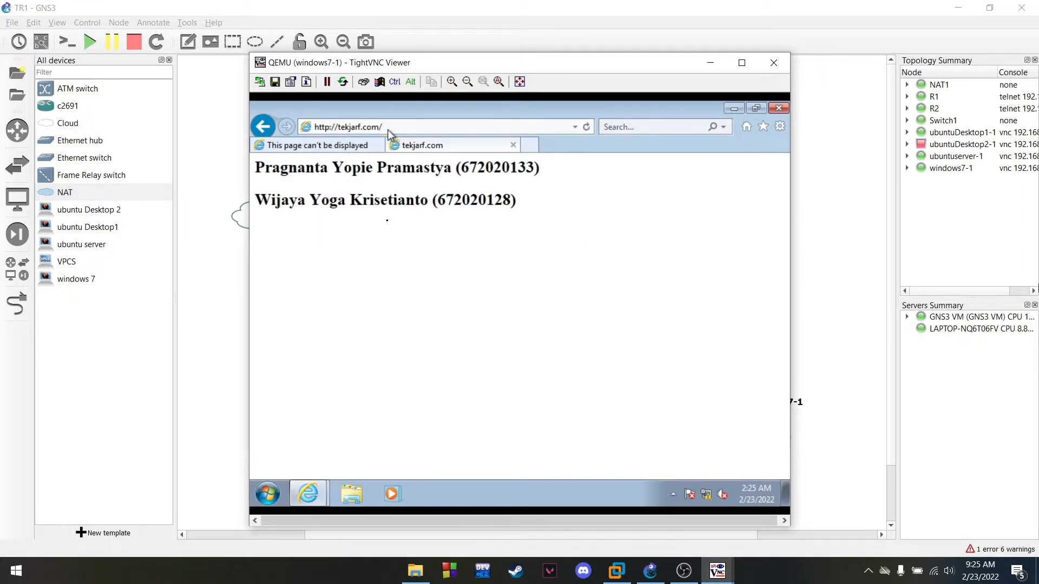
pyautogui.click(378, 145)
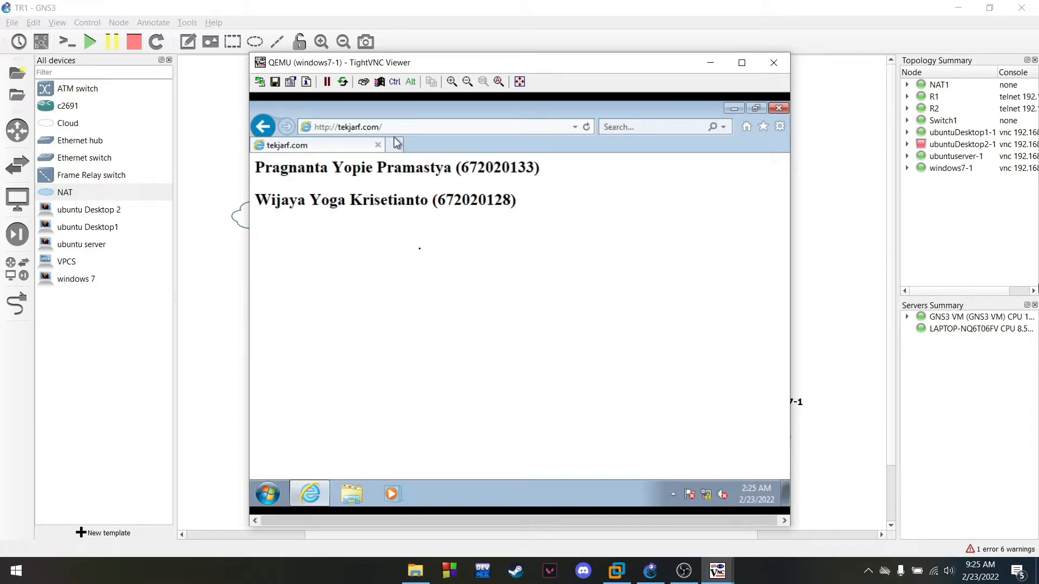
pyautogui.click(411, 125)
pyautogui.press('Return')
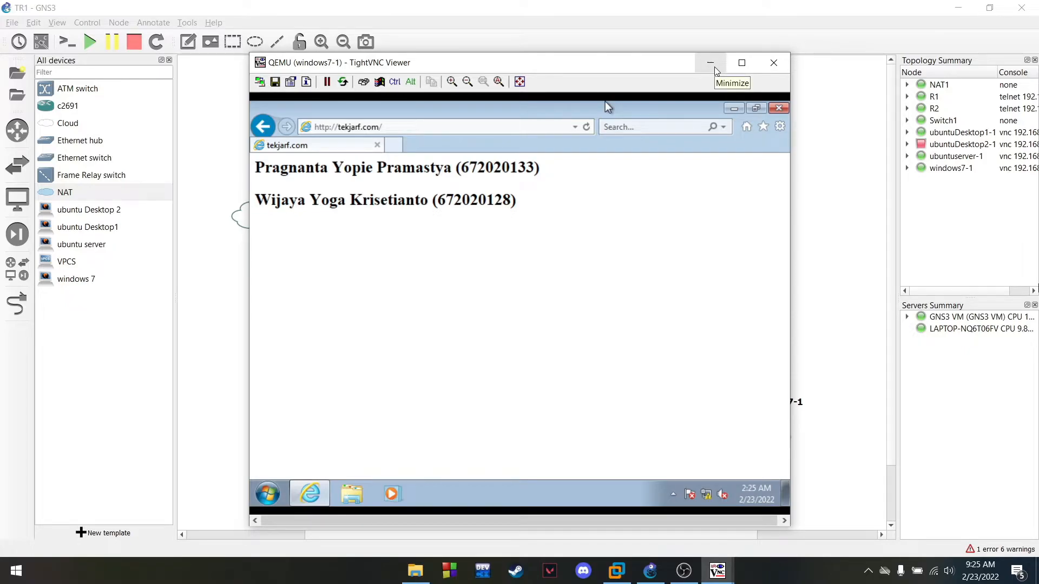
pyautogui.click(713, 67)
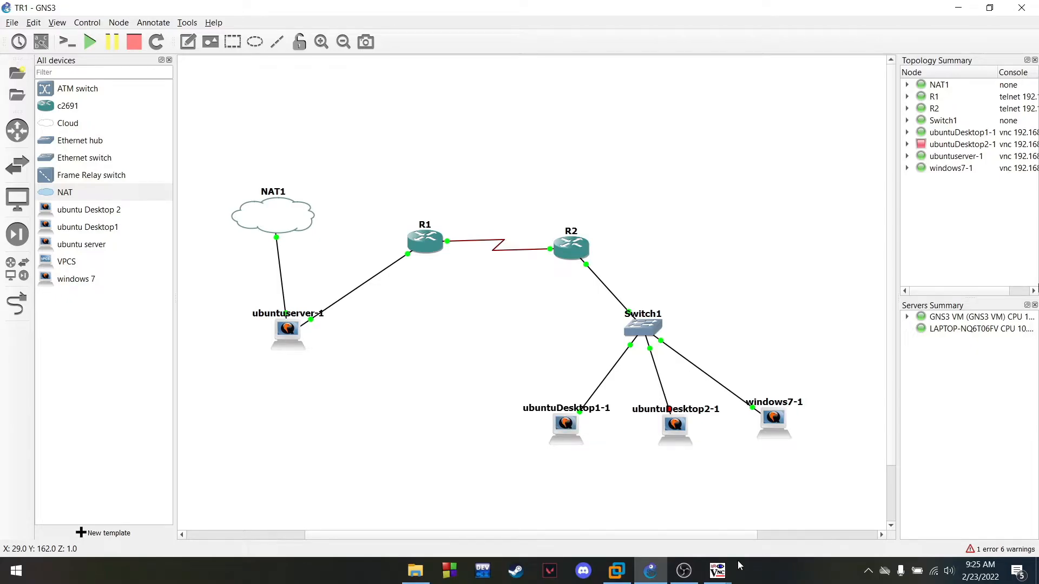
# Bring up ubuntuDesktop1-1's console, start Firefox and load tekjarf.com
pyautogui.click(717, 571)
pyautogui.click(718, 509)
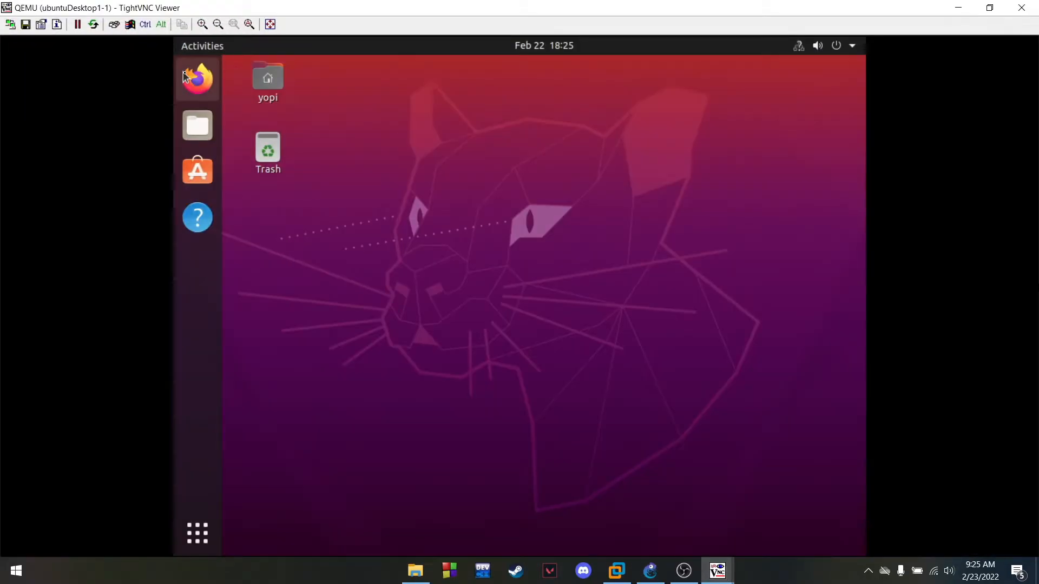
pyautogui.click(198, 79)
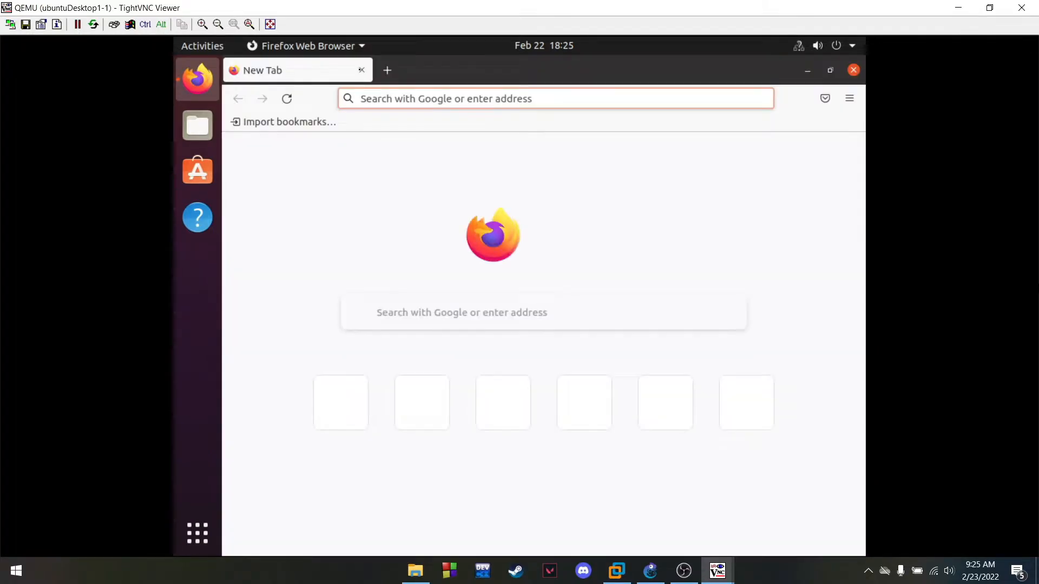
pyautogui.write('192')
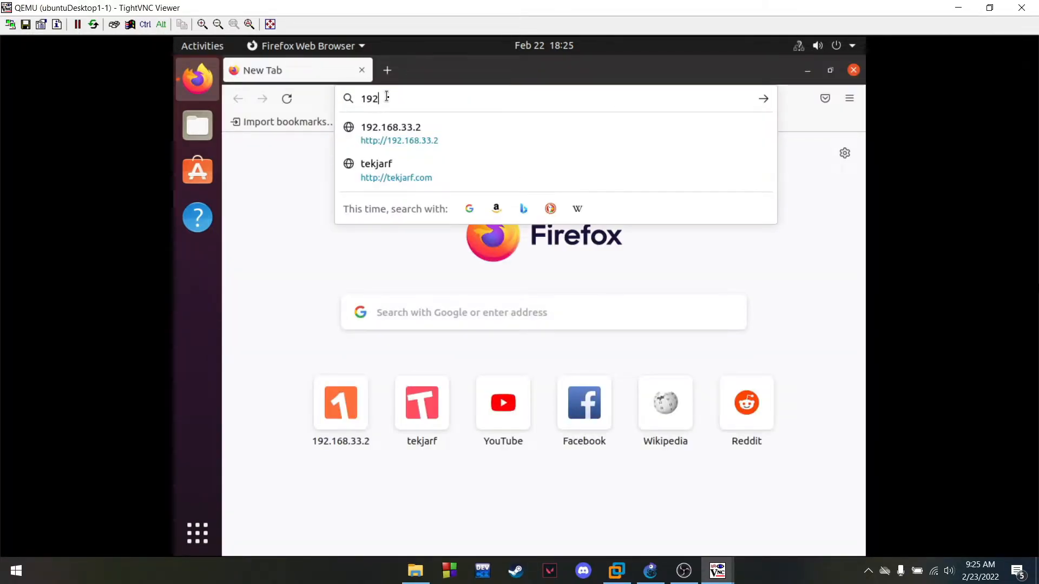
pyautogui.press('Down')
pyautogui.press('Down')
pyautogui.press('Return')
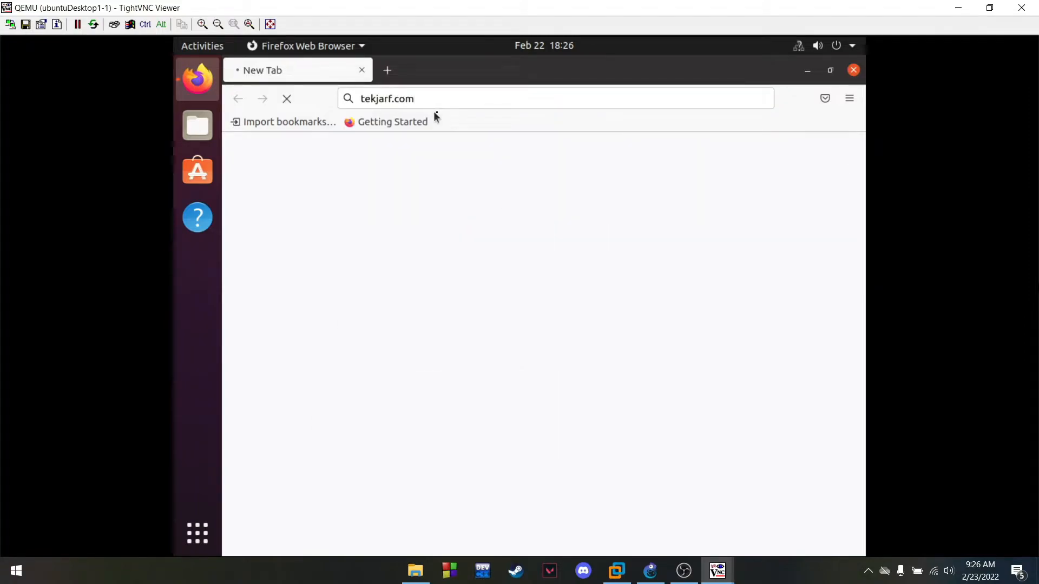
# Replace the Firefox address with 192.168.33.2 and load the server page
pyautogui.doubleClick(443, 95)
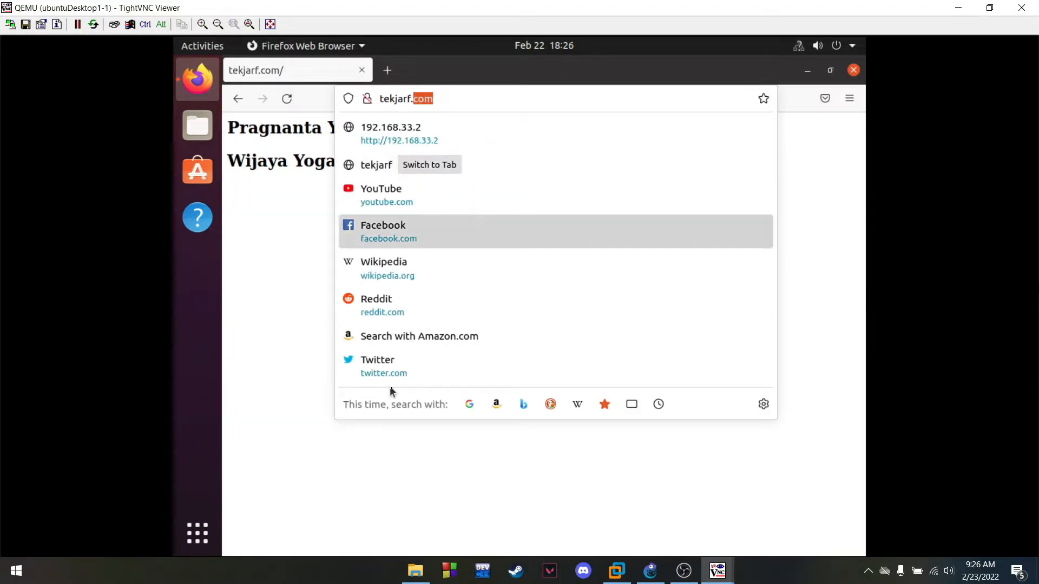
pyautogui.doubleClick(293, 238)
pyautogui.doubleClick(452, 100)
pyautogui.click(509, 282)
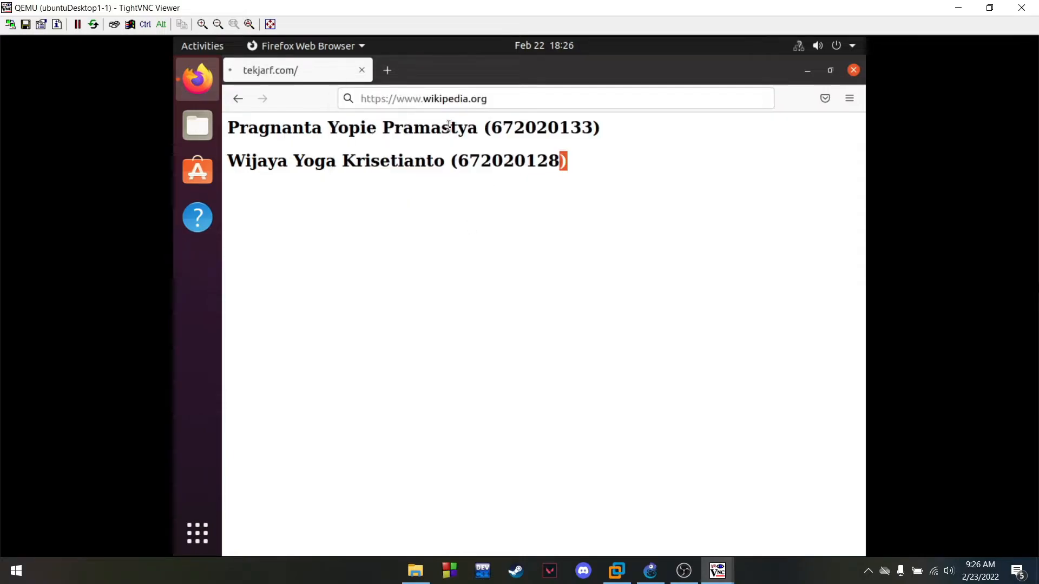
pyautogui.click(490, 98)
pyautogui.doubleClick(480, 99)
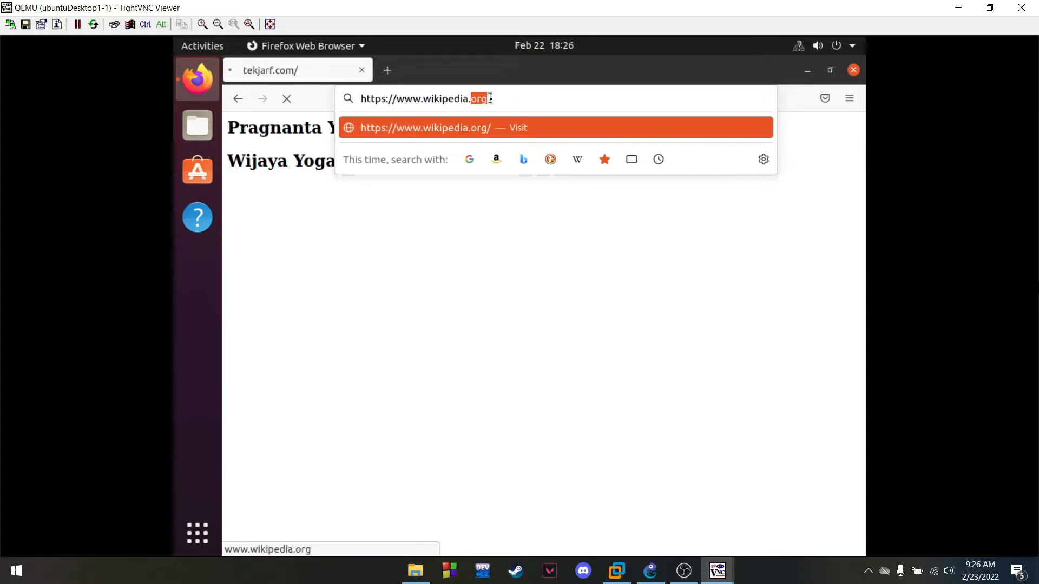
pyautogui.tripleClick(490, 97)
pyautogui.write('192.168.33.2/')
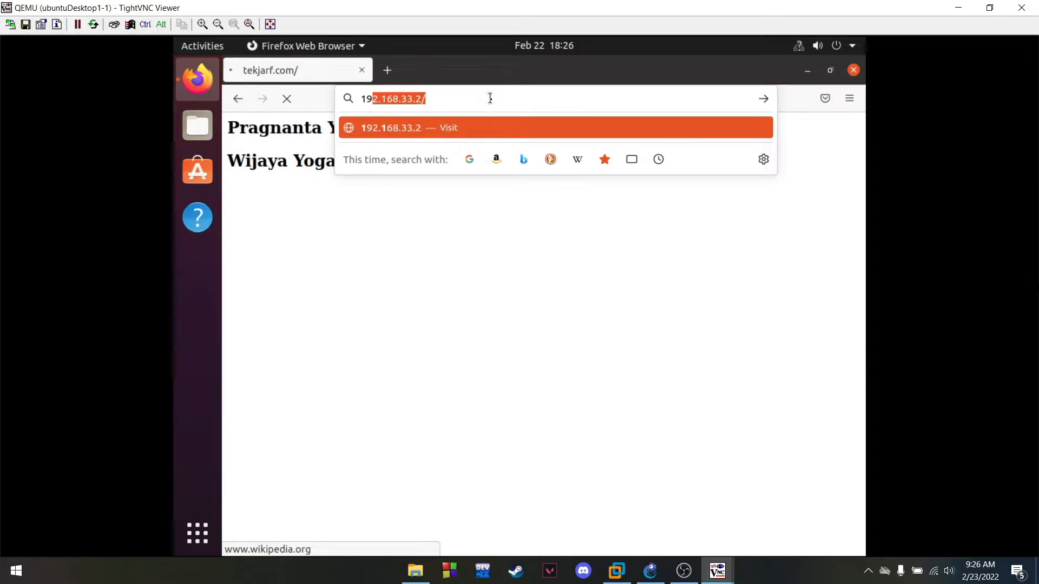
pyautogui.press('Return')
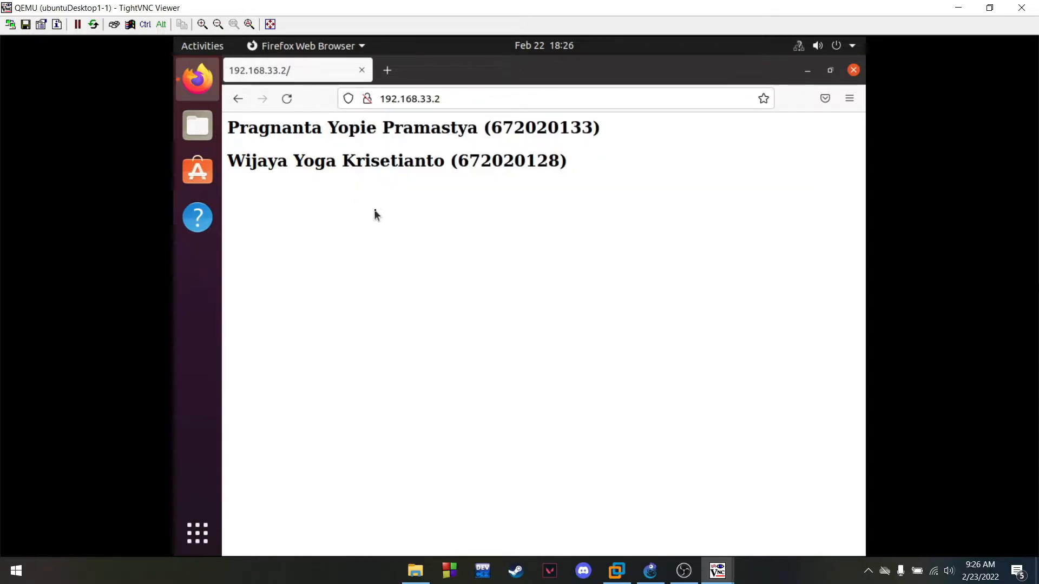
# Open a new Firefox tab and load tekjarf.com
pyautogui.click(387, 70)
pyautogui.write('tekj')
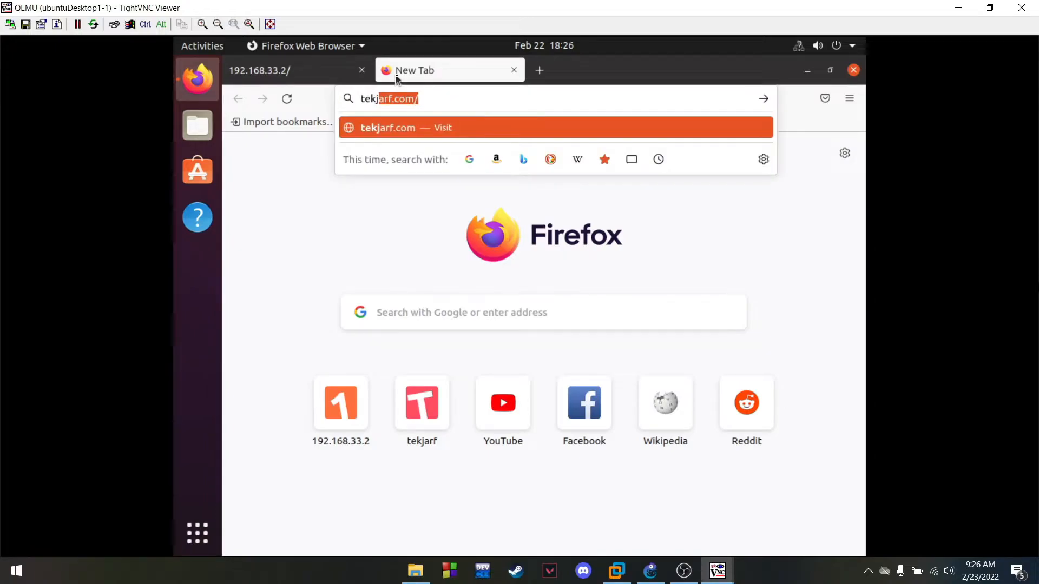
pyautogui.press('Return')
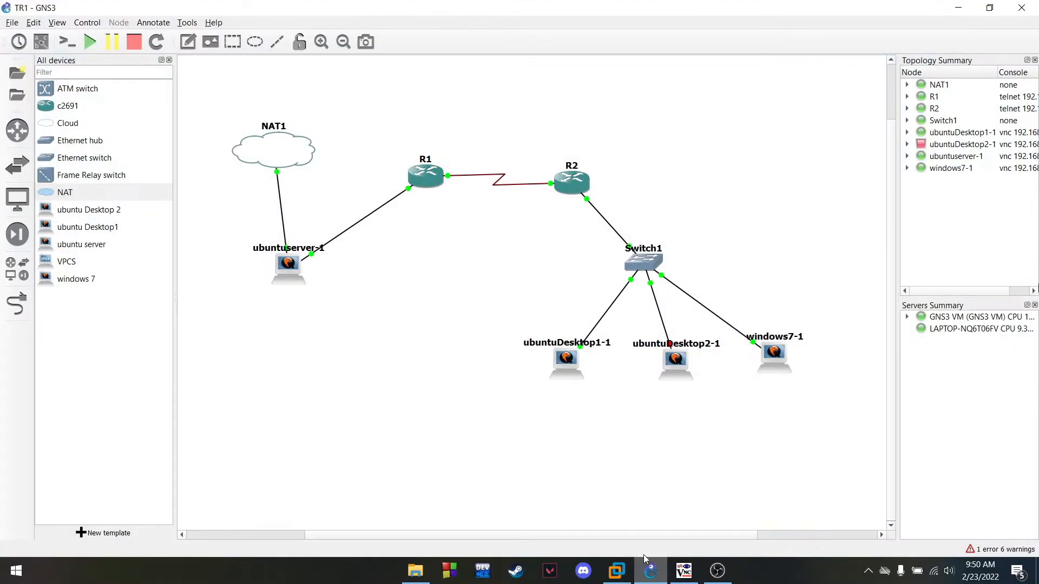
# Bring the ubuntuserver-1 console forward and list its interfaces with ip a
pyautogui.moveTo(697, 578)
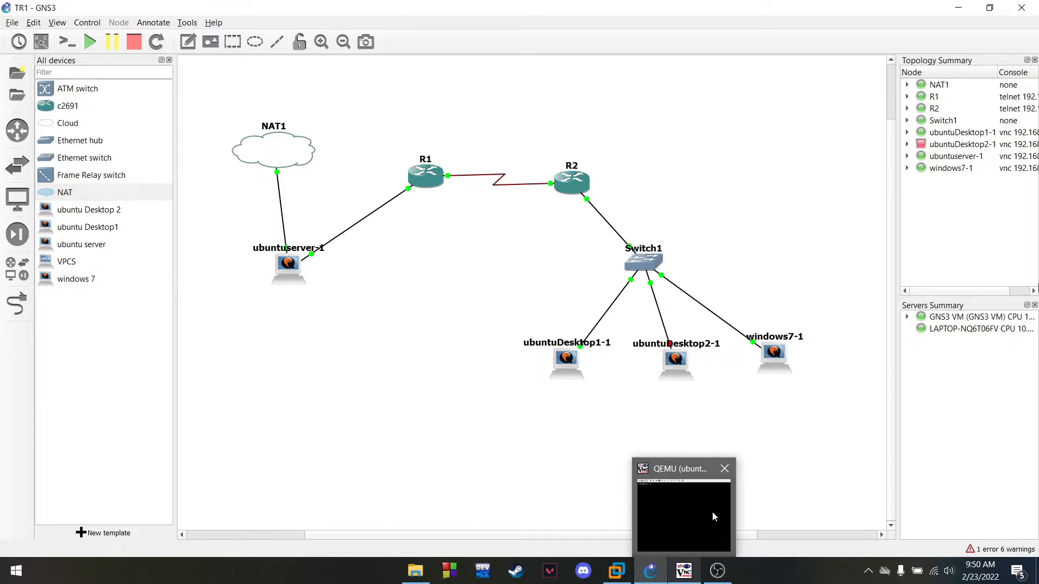
pyautogui.click(714, 517)
pyautogui.moveTo(544, 54); pyautogui.dragTo(520, 46)
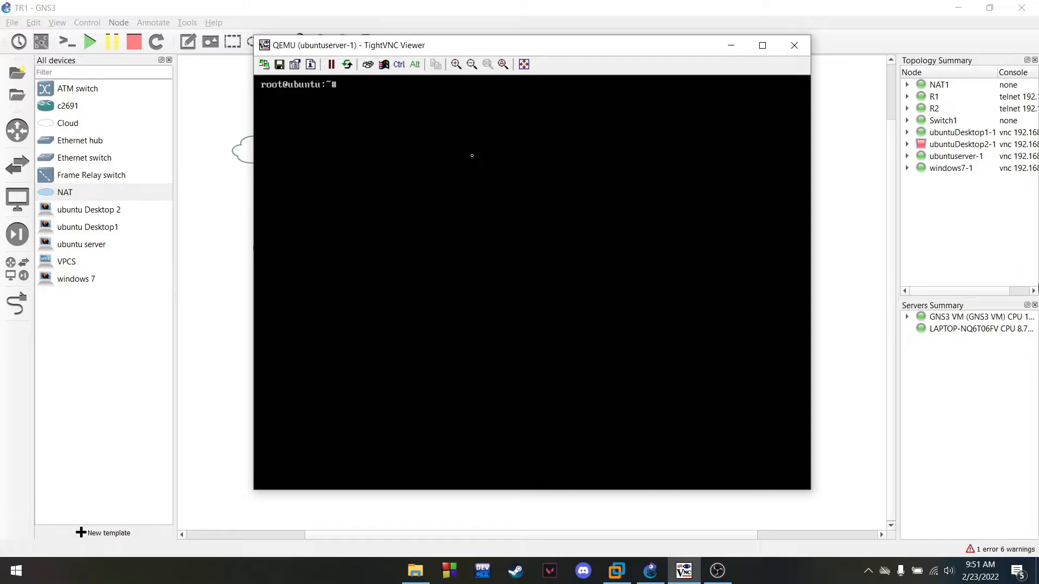
pyautogui.write('ip a')
pyautogui.press('Return')
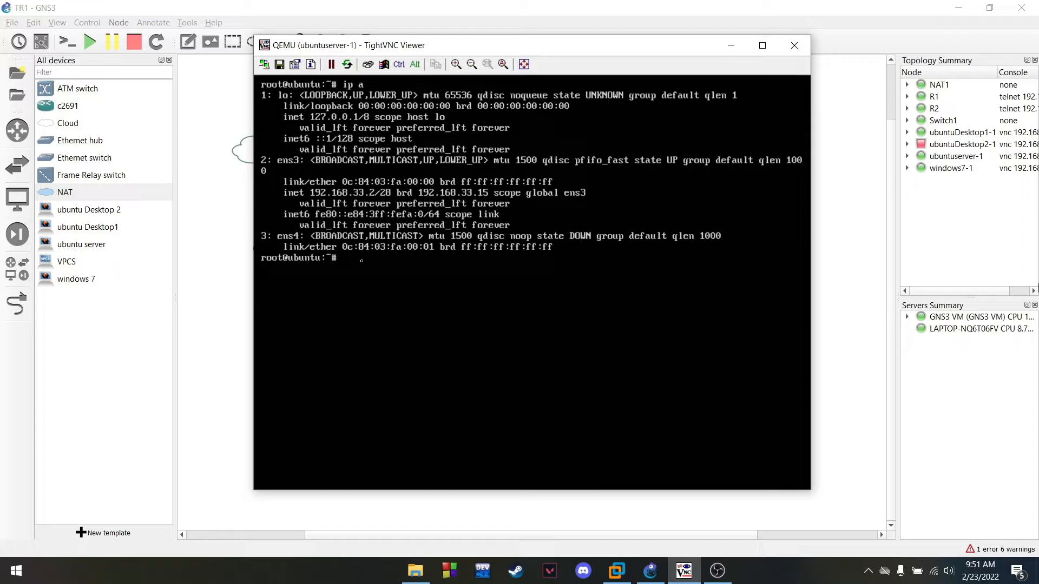
# Edit /etc/network/interfaces in vim to uncomment the ens4 lines and comment out ens3
pyautogui.write('vim')
pyautogui.write(' /etc/network/inter')
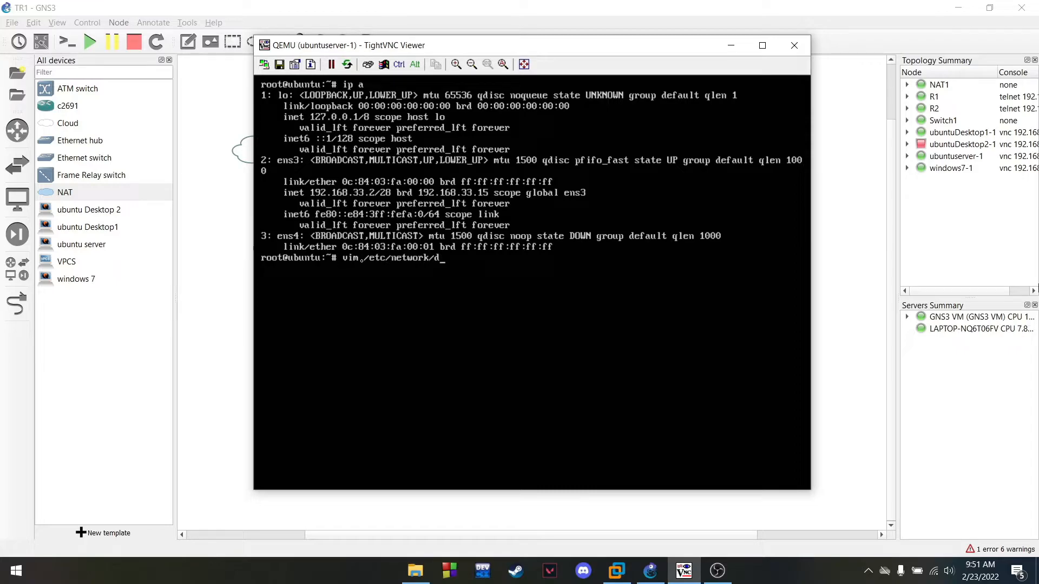
pyautogui.write('faces')
pyautogui.press('Return')
pyautogui.press('i')
pyautogui.press('Down')
pyautogui.press('Down')
pyautogui.press('Down')
pyautogui.press('Delete')
pyautogui.press('Down')
pyautogui.press('Delete')
pyautogui.press('Up')
pyautogui.press('Up')
pyautogui.press('Up')
pyautogui.press('Up')
pyautogui.press('Up')
pyautogui.write('#')
pyautogui.press('Left')
pyautogui.press('Down')
pyautogui.write('#')
pyautogui.press('Escape')
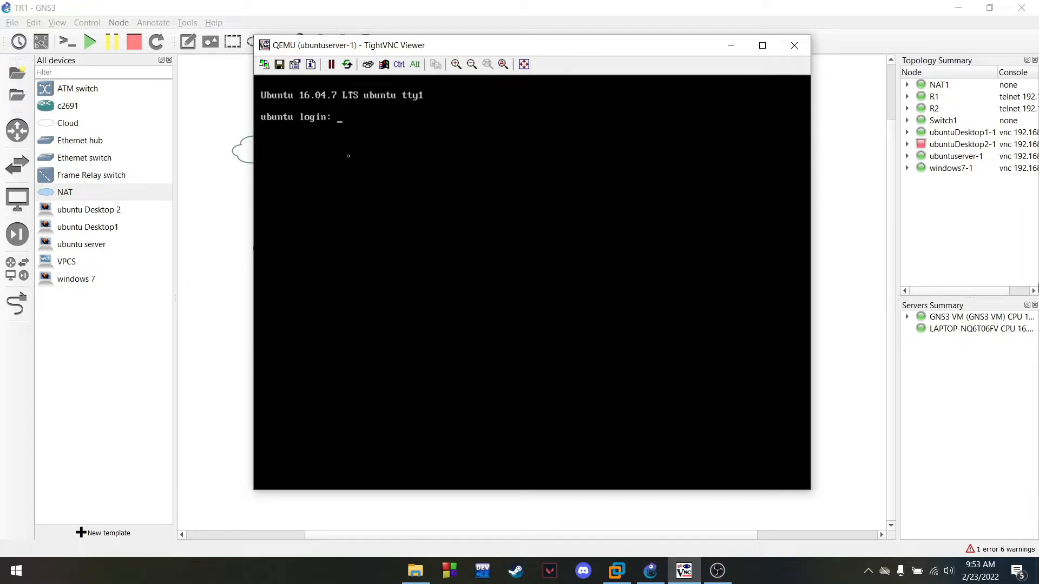
# Log back in with the user account and password, switch to root with sudo su, and clear
pyautogui.write('yopi')
pyautogui.press('Return')
pyautogui.press('Return')
pyautogui.write('sudo su')
pyautogui.press('Return')
pyautogui.press('Return')
pyautogui.write('clear')
pyautogui.press('Return')
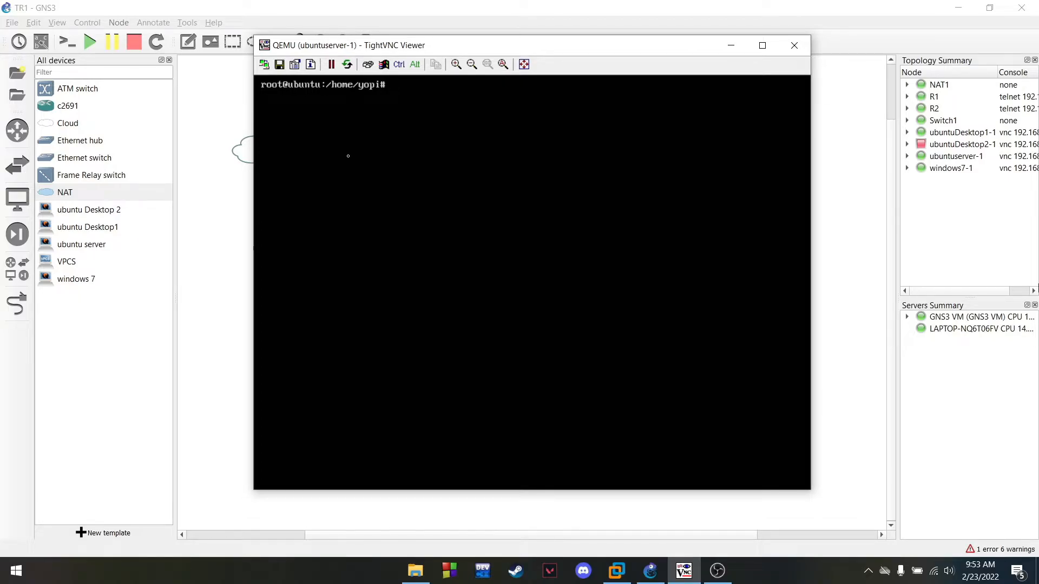
# Check with ip a that ens4 has 192.168.122.79, then clear the screen
pyautogui.write('ip a')
pyautogui.press('Return')
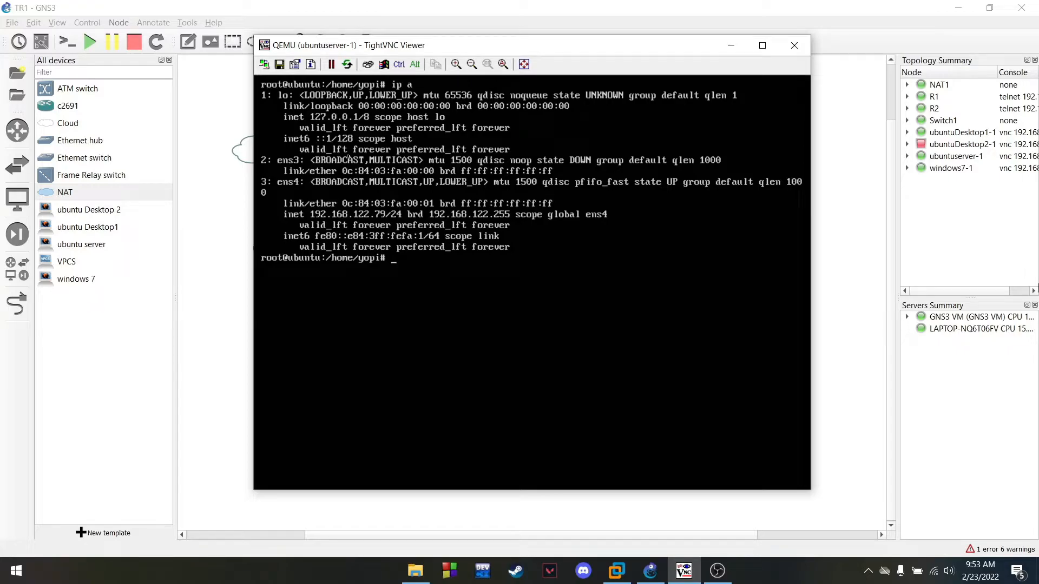
pyautogui.write('clear')
pyautogui.press('Return')
# Install vsftpd with apt install, confirming with Y, and clear the terminal
pyautogui.write('install')
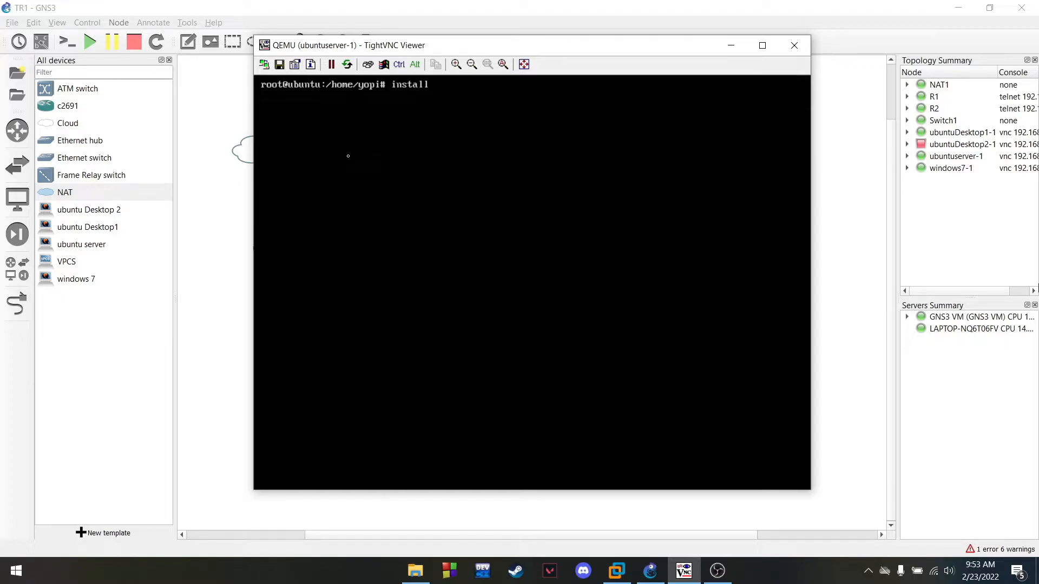
pyautogui.press('BackSpace')
pyautogui.press('BackSpace')
pyautogui.press('BackSpace')
pyautogui.press('BackSpace')
pyautogui.press('BackSpace')
pyautogui.press('BackSpace')
pyautogui.press('BackSpace')
pyautogui.write('apt install vsftpd')
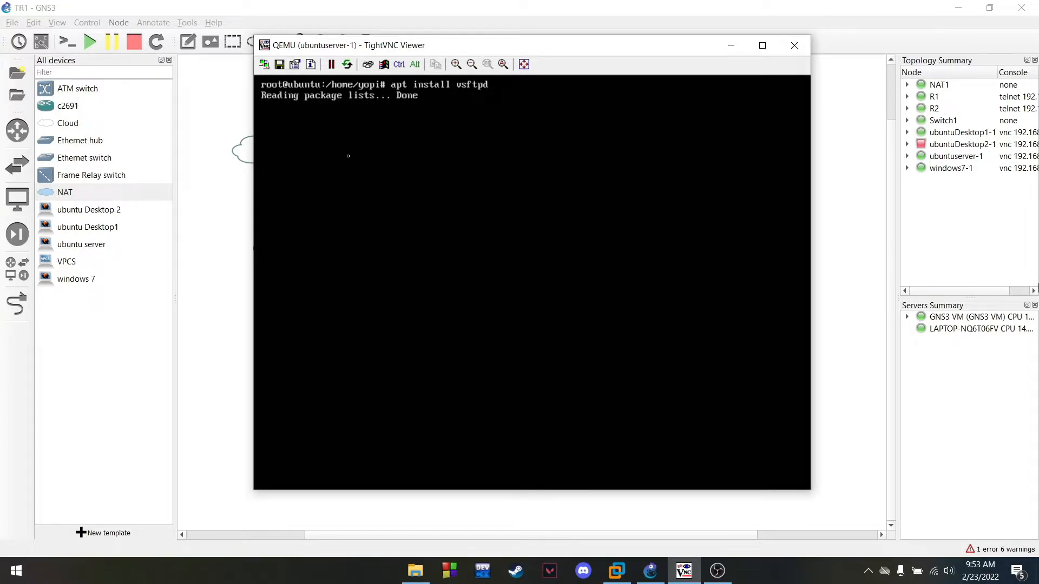
pyautogui.write('Y')
pyautogui.press('Return')
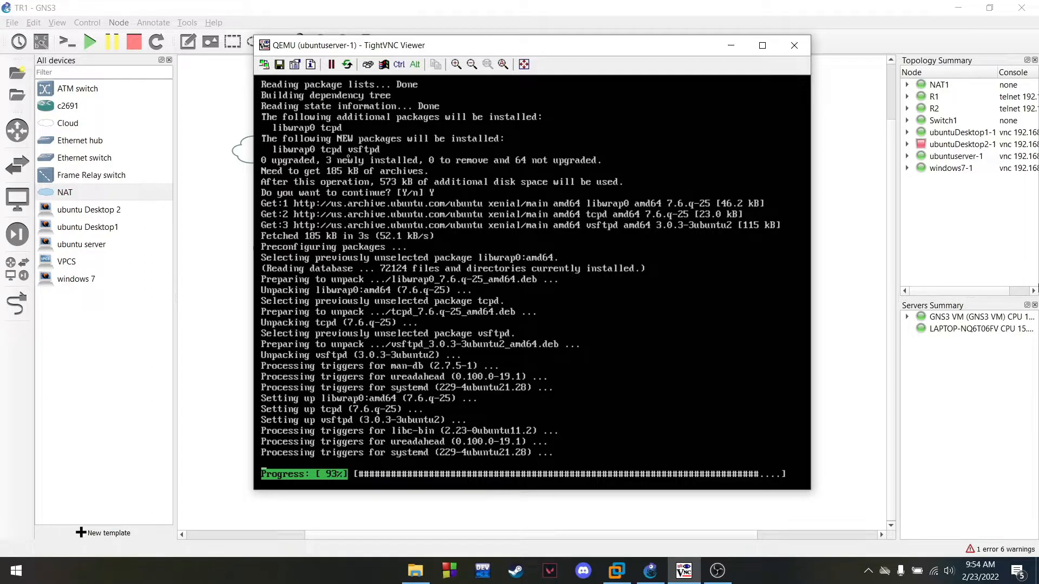
pyautogui.write('clear')
pyautogui.press('Return')
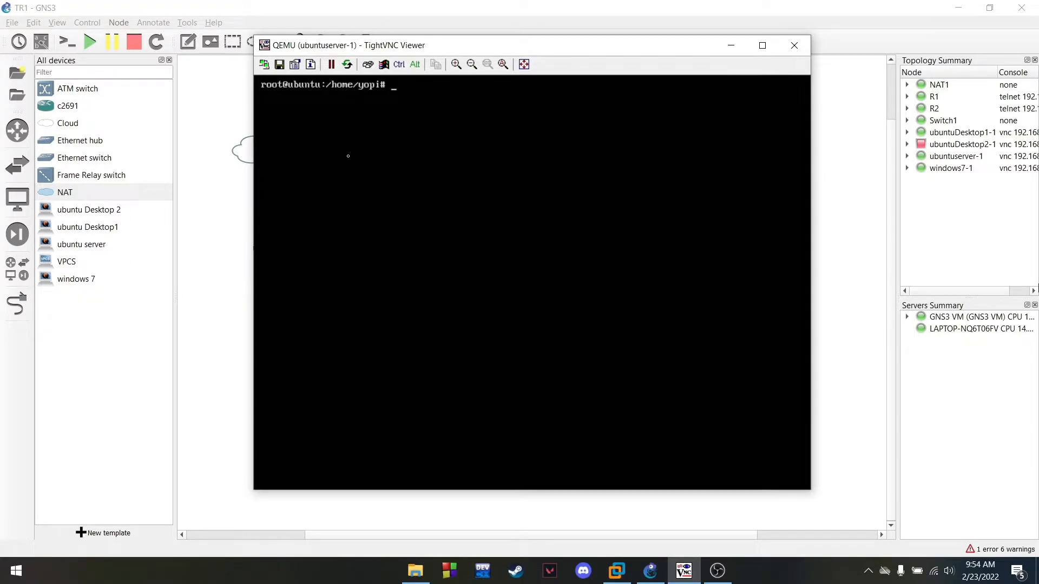
# Install nfs-kernel-server with apt, answering Y, clear, then enter vim /etc/network/interfaces
pyautogui.write('apt is')
pyautogui.press('BackSpace')
pyautogui.press('BackSpace')
pyautogui.press('BackSpace')
pyautogui.press('BackSpace')
pyautogui.press('BackSpace')
pyautogui.write('nstall nfs-kernel-server')
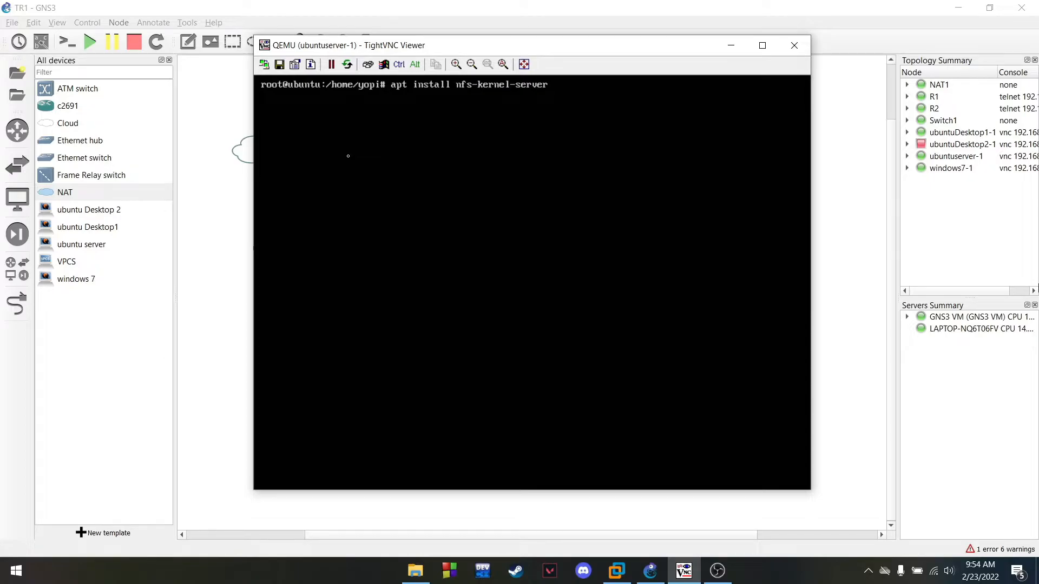
pyautogui.press('Return')
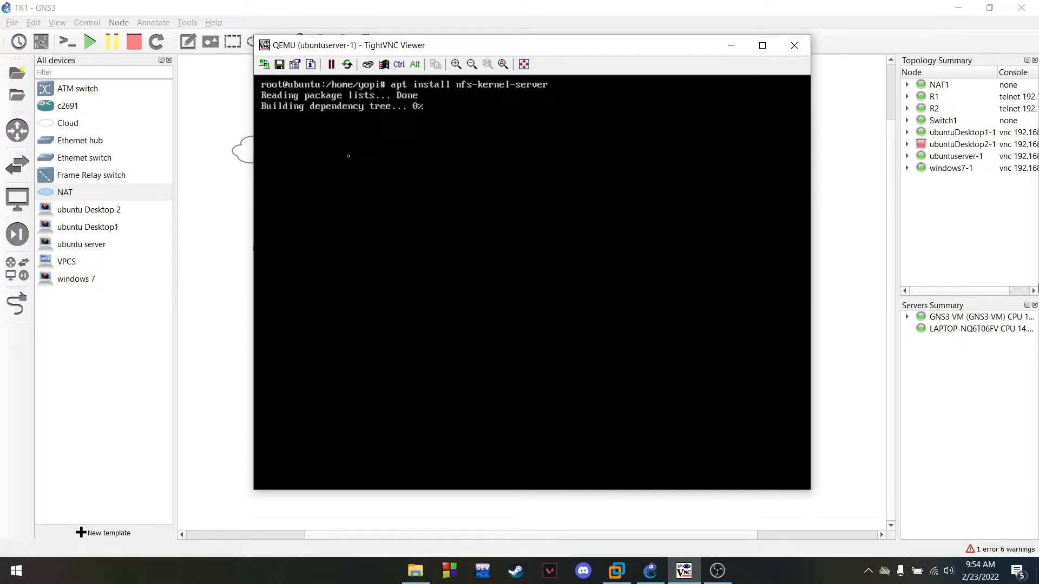
pyautogui.write('Y')
pyautogui.press('Return')
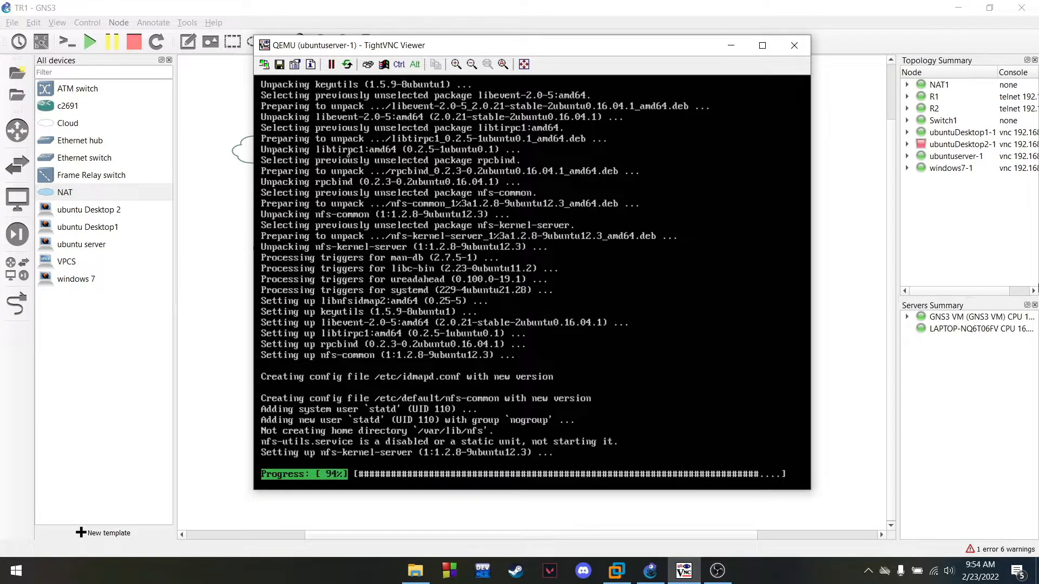
pyautogui.write('clear')
pyautogui.press('Return')
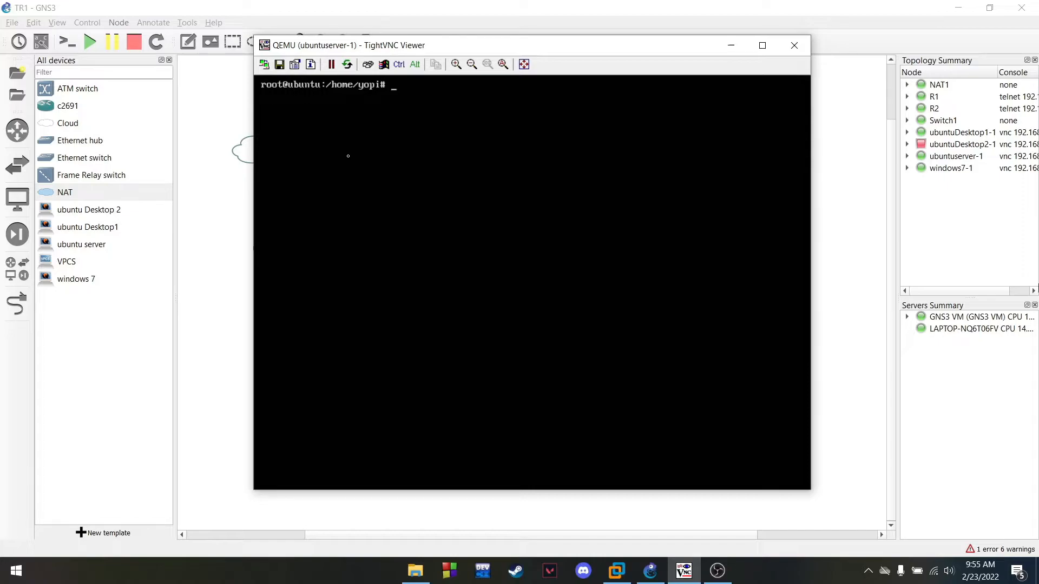
pyautogui.write('vim /etc/network/interfaces')
# Uncomment the ens3 lines and comment out the ens4 lines in the interfaces file, then save
pyautogui.press('Return')
pyautogui.press('a')
pyautogui.press('BackSpace')
pyautogui.press('Down')
pyautogui.press('Right')
pyautogui.press('BackSpace')
pyautogui.press('Down')
pyautogui.press('Down')
pyautogui.press('Down')
pyautogui.write('#')
pyautogui.press('Left')
pyautogui.press('Down')
pyautogui.write('#')
pyautogui.press('Escape')
pyautogui.write(':wq')
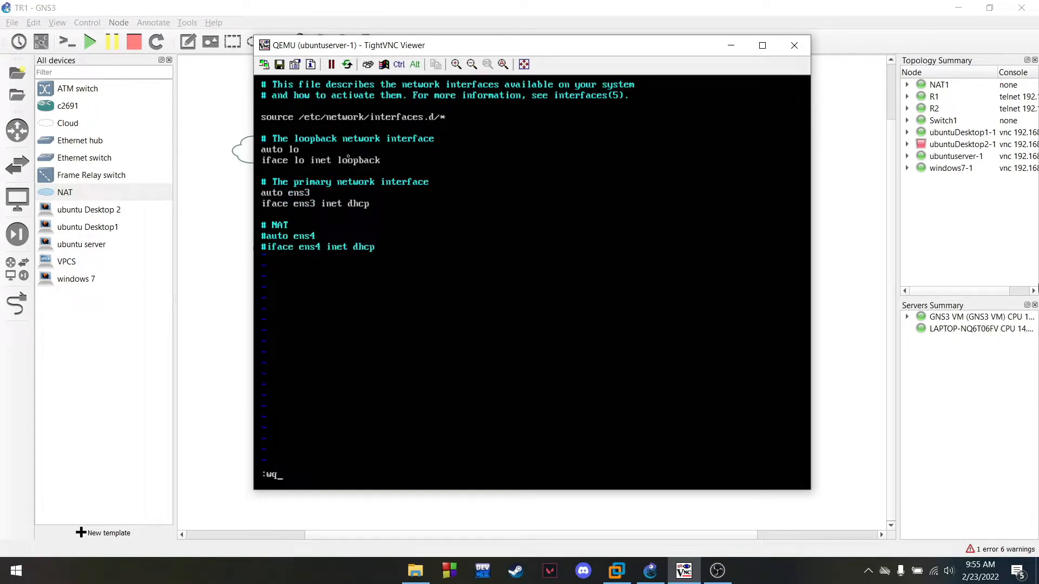
pyautogui.press('Return')
# Clear the terminal and reboot the server to apply the network settings
pyautogui.hotkey('ctrl', 'l')
pyautogui.write('revoo')
pyautogui.press('BackSpace')
pyautogui.press('BackSpace')
pyautogui.press('BackSpace')
pyautogui.write('boot')
pyautogui.press('Return')
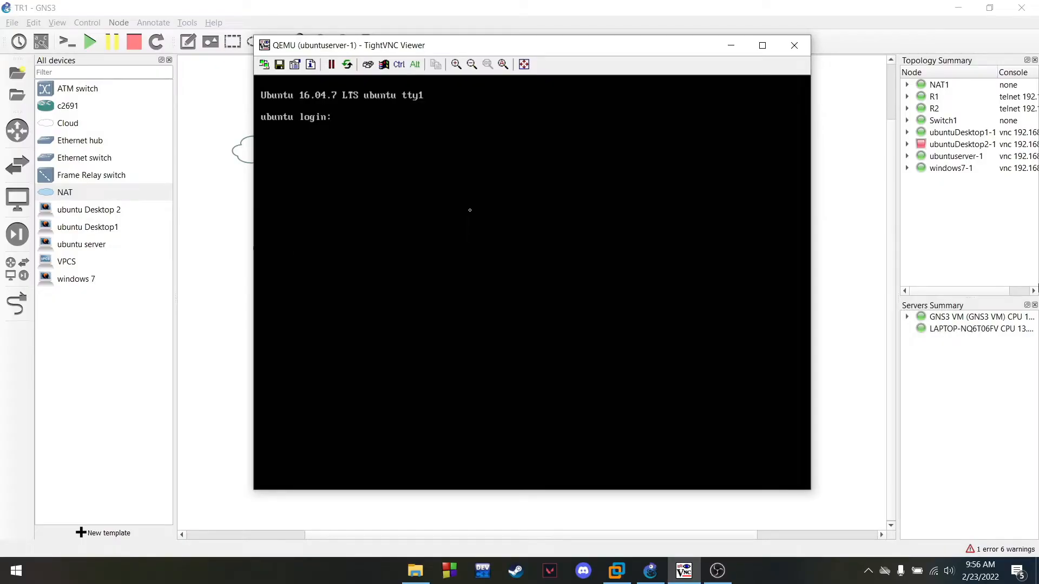
# Log back in, switch to root with sudo su, and list interfaces with ip a
pyautogui.write('yopi')
pyautogui.press('Return')
pyautogui.press('Return')
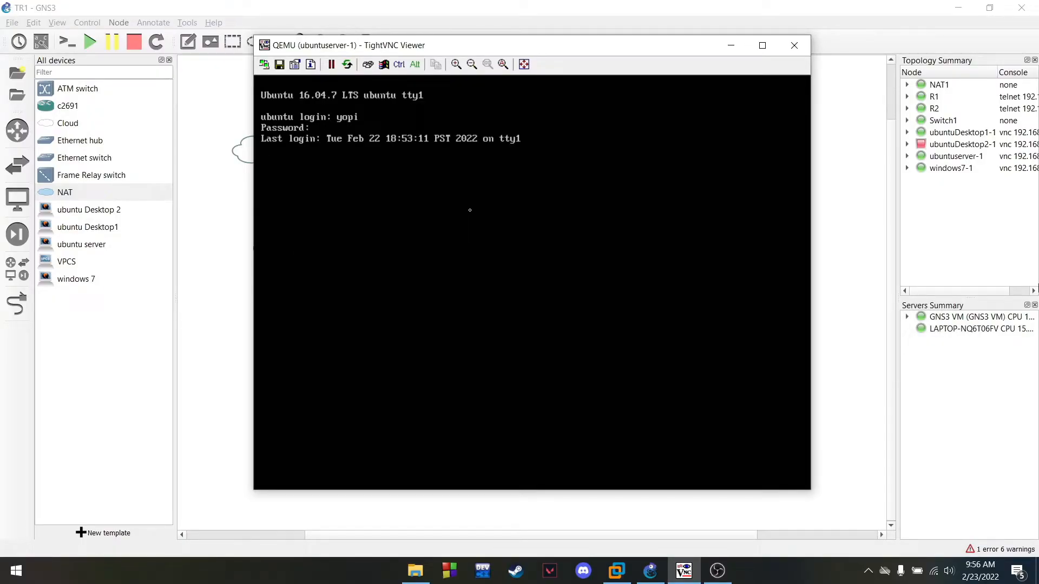
pyautogui.write('clear')
pyautogui.press('Return')
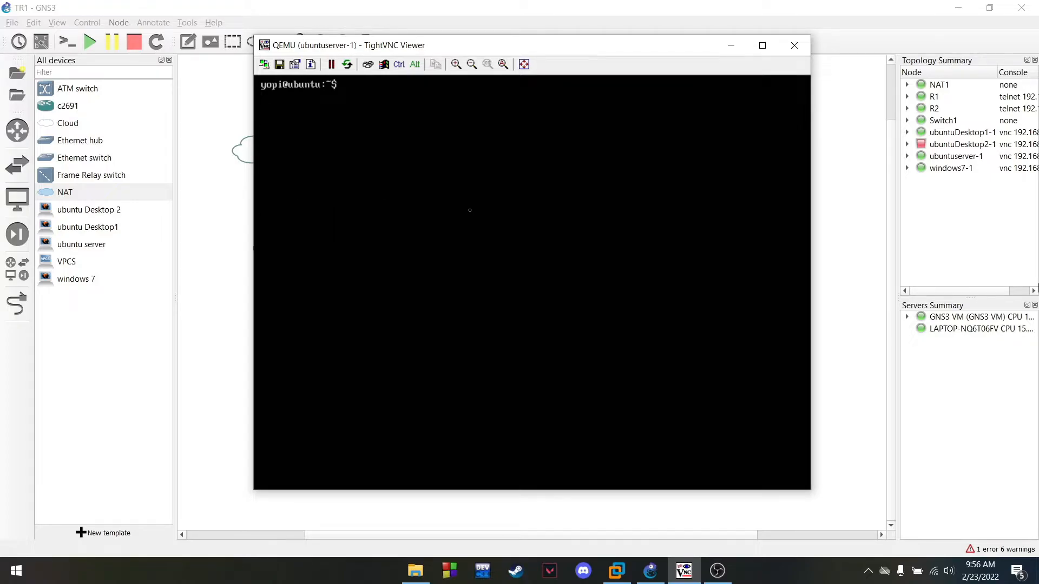
pyautogui.write('sudo su')
pyautogui.press('Return')
pyautogui.press('Return')
pyautogui.write('ip a')
pyautogui.press('Return')
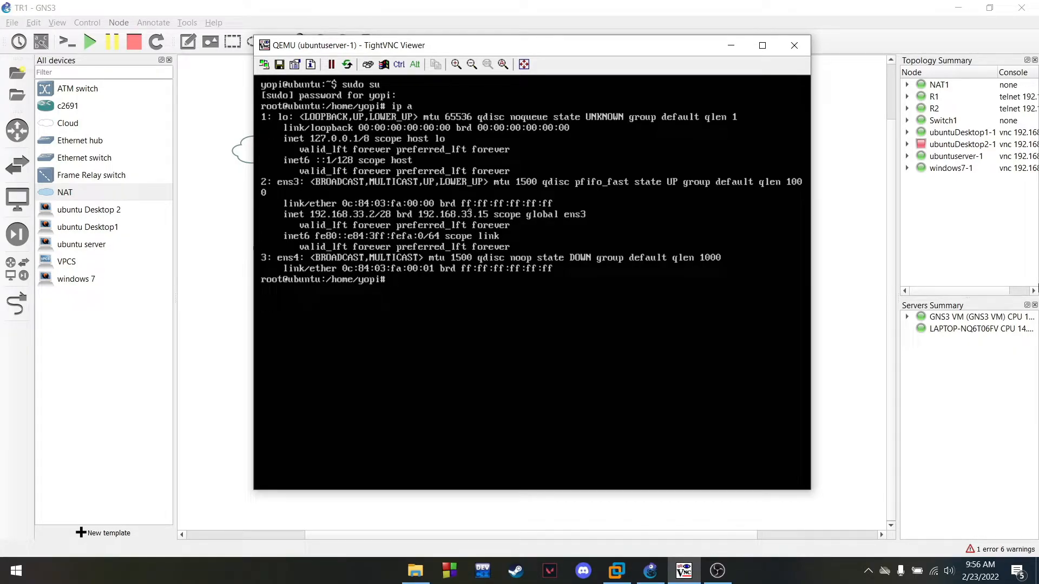
# Clear the screen and open /etc/vsftpd.conf in vim with line numbers shown
pyautogui.write('clear')
pyautogui.press('Return')
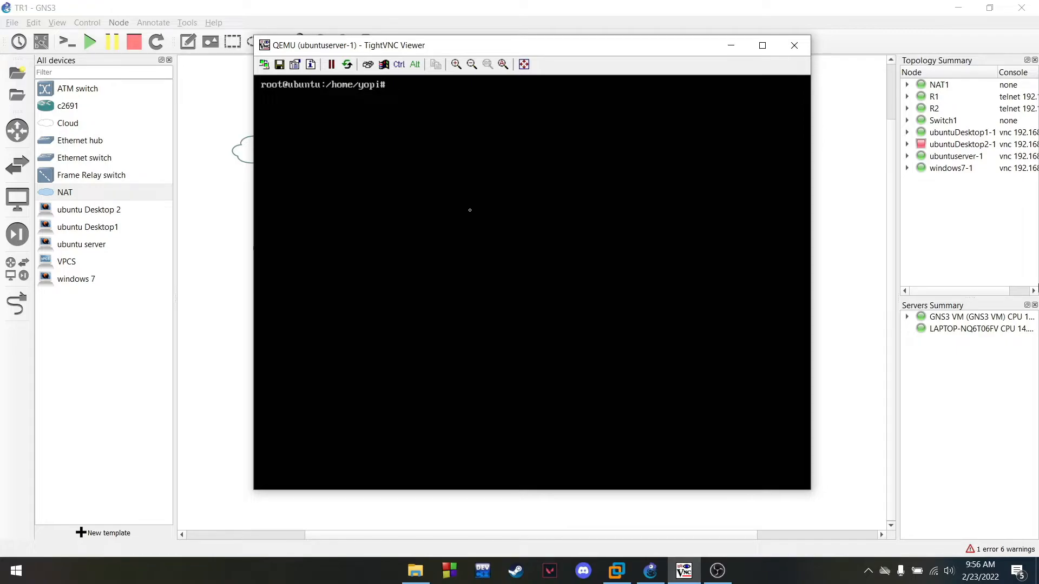
pyautogui.write('vim /etc/vsfty')
pyautogui.press('BackSpace')
pyautogui.write('pd.con')
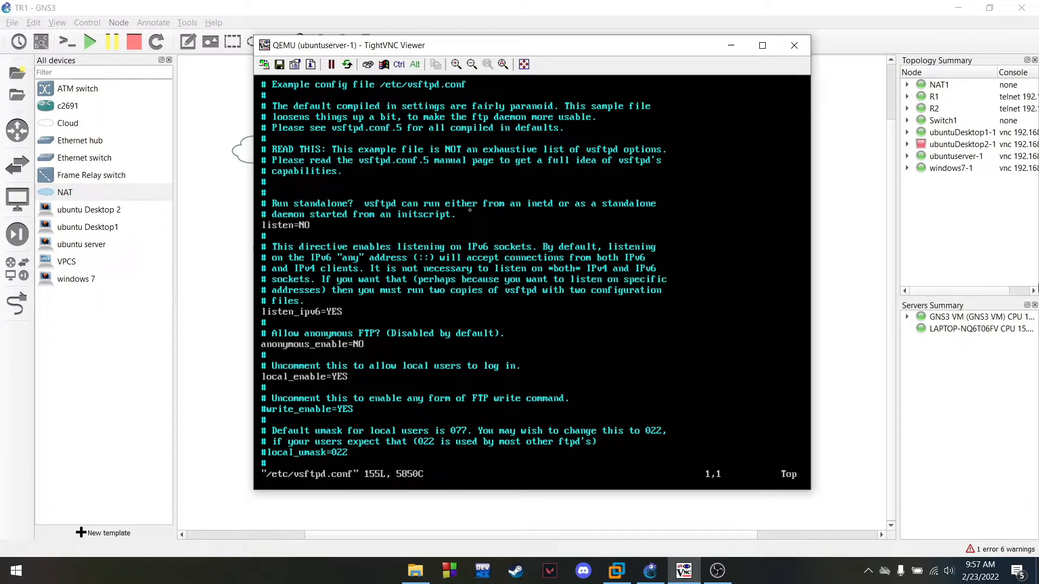
pyautogui.write(':set')
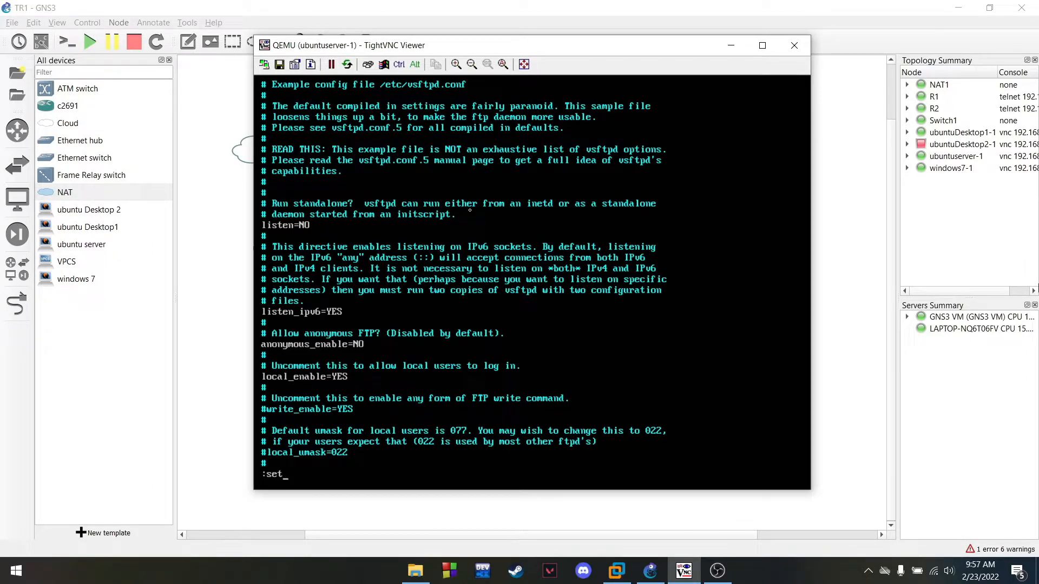
pyautogui.write(' number')
pyautogui.press('Return')
# Remove the comment mark from write_enable=YES on line 31 and save the file with :wq
pyautogui.press('Down')
pyautogui.press('Down')
pyautogui.press('Down')
pyautogui.press('Down')
pyautogui.press('Down')
pyautogui.press('Down')
pyautogui.press('Down')
pyautogui.press('Down')
pyautogui.press('Down')
pyautogui.press('Down')
pyautogui.press('Down')
pyautogui.press('Down')
pyautogui.press('Down')
pyautogui.press('Down')
pyautogui.press('Down')
pyautogui.press('Down')
pyautogui.press('Down')
pyautogui.press('Down')
pyautogui.press('Down')
pyautogui.press('Down')
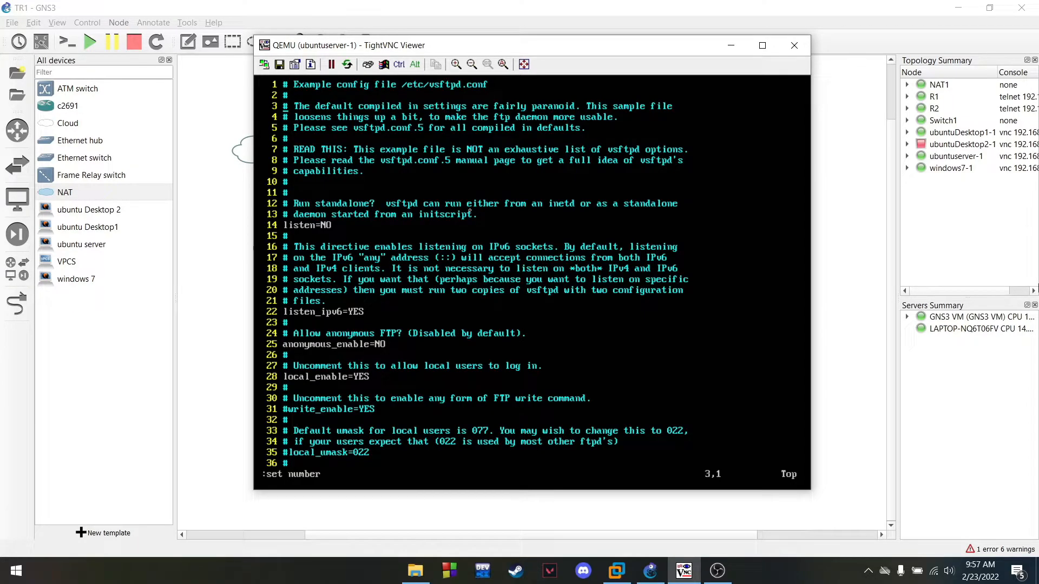
pyautogui.press('Down')
pyautogui.press('Right')
pyautogui.press('Left')
pyautogui.press('Right')
pyautogui.press('i')
pyautogui.press('BackSpace')
pyautogui.press('Right')
pyautogui.press('Right')
pyautogui.press('Right')
pyautogui.press('Right')
pyautogui.press('Right')
pyautogui.press('Right')
pyautogui.press('Right')
pyautogui.press('Right')
pyautogui.press('Right')
pyautogui.press('Right')
pyautogui.press('Right')
pyautogui.press('Right')
pyautogui.press('Right')
pyautogui.press('Right')
pyautogui.press('Right')
pyautogui.press('Right')
pyautogui.press('Left')
pyautogui.press('Left')
pyautogui.press('Left')
pyautogui.press('Left')
pyautogui.press('Left')
pyautogui.press('Left')
pyautogui.press('Left')
pyautogui.press('Left')
pyautogui.press('Left')
pyautogui.press('Left')
pyautogui.press('Left')
pyautogui.press('Left')
pyautogui.press('Left')
pyautogui.press('Left')
pyautogui.press('Left')
pyautogui.press('Left')
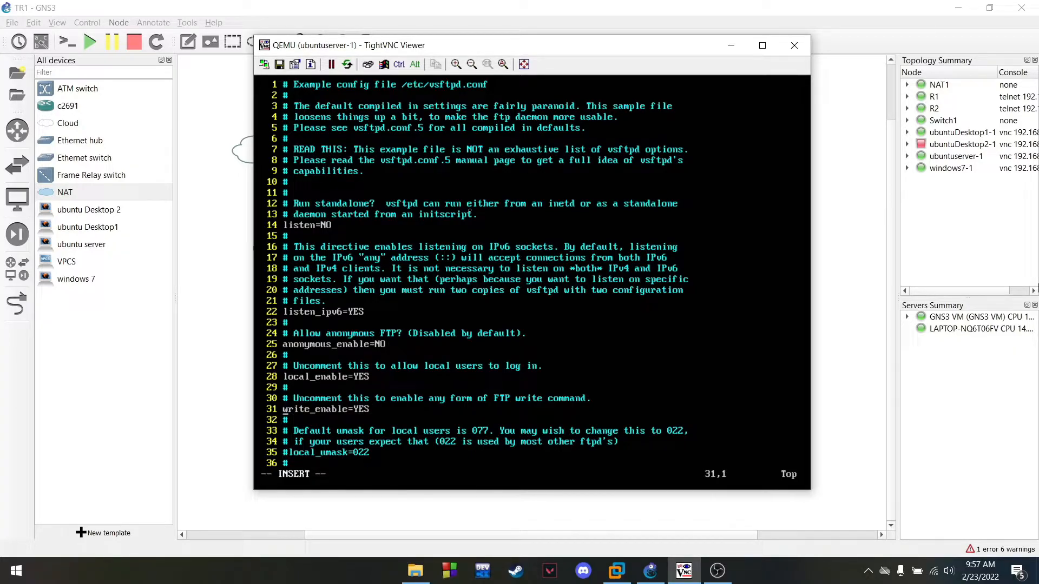
pyautogui.press('Escape')
pyautogui.write('wq')
pyautogui.press('Return')
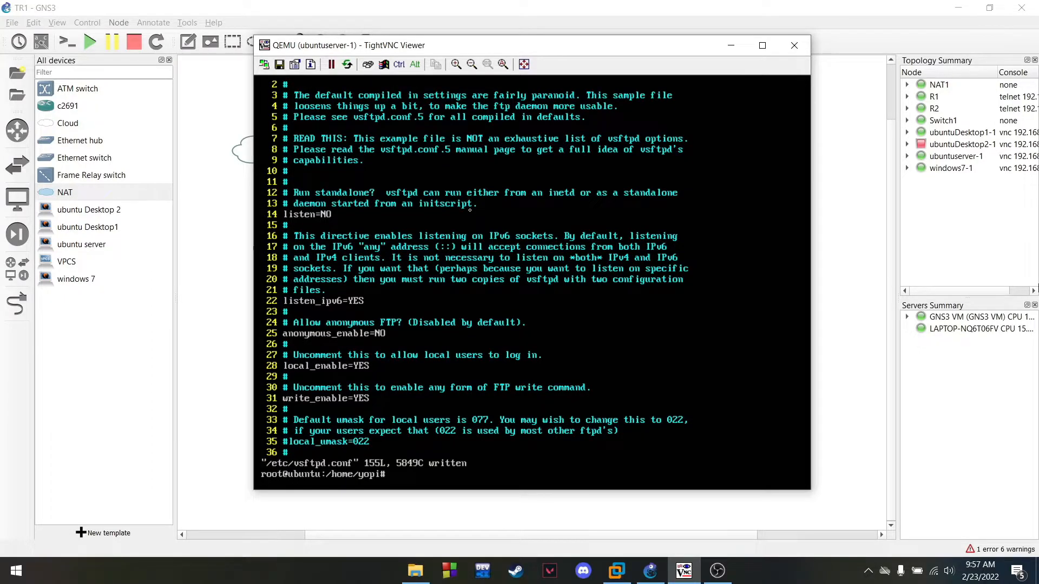
# Clear the terminal and enter the systemctl restart vsftpd command
pyautogui.write('clear')
pyautogui.press('Return')
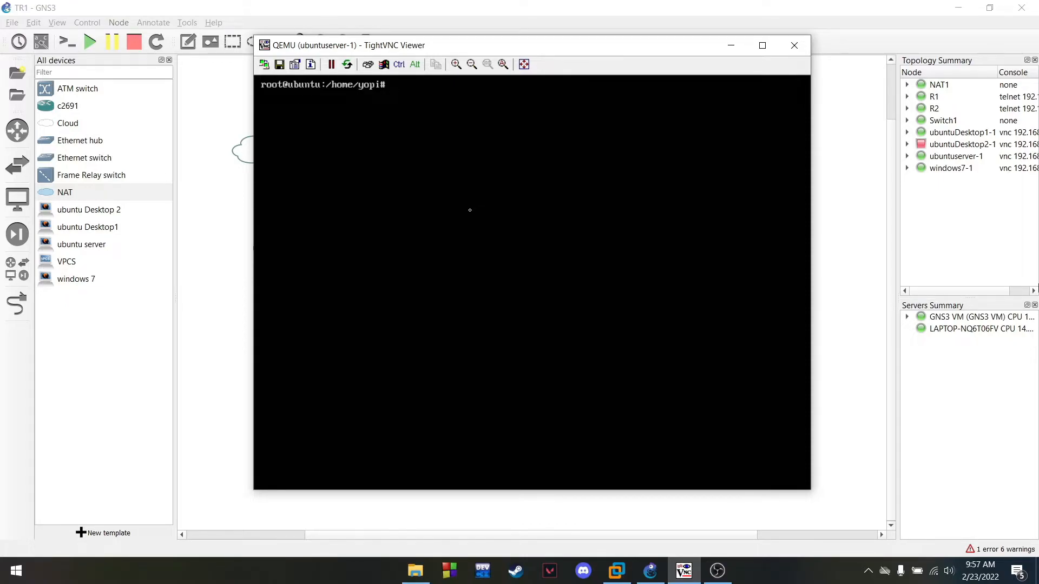
pyautogui.write('systemctl restart vsftpd')
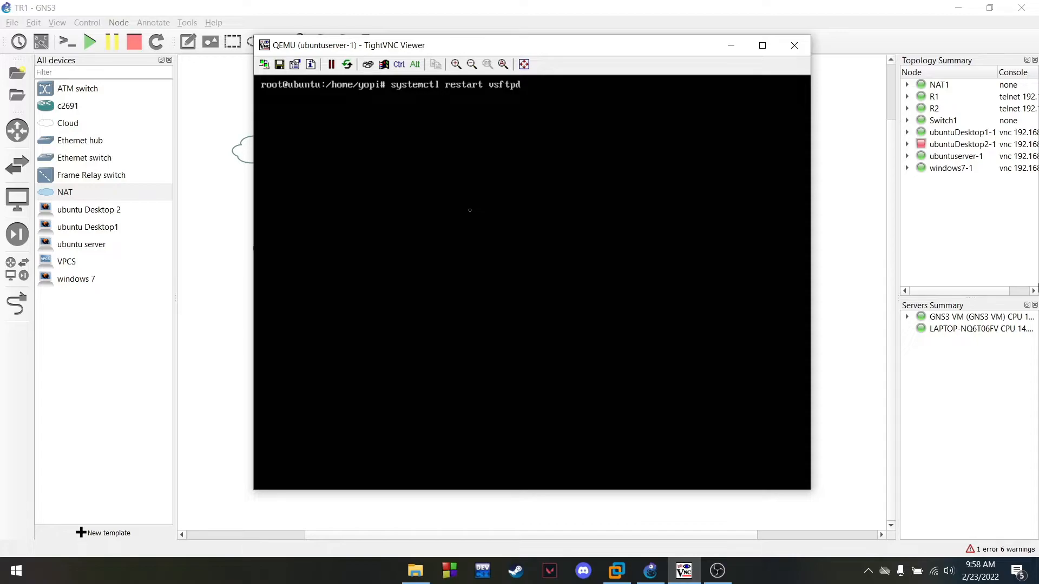
# Restart vsftpd, confirm with systemctl status vsftpd that it is active (running), then clear the screen
pyautogui.press('Return')
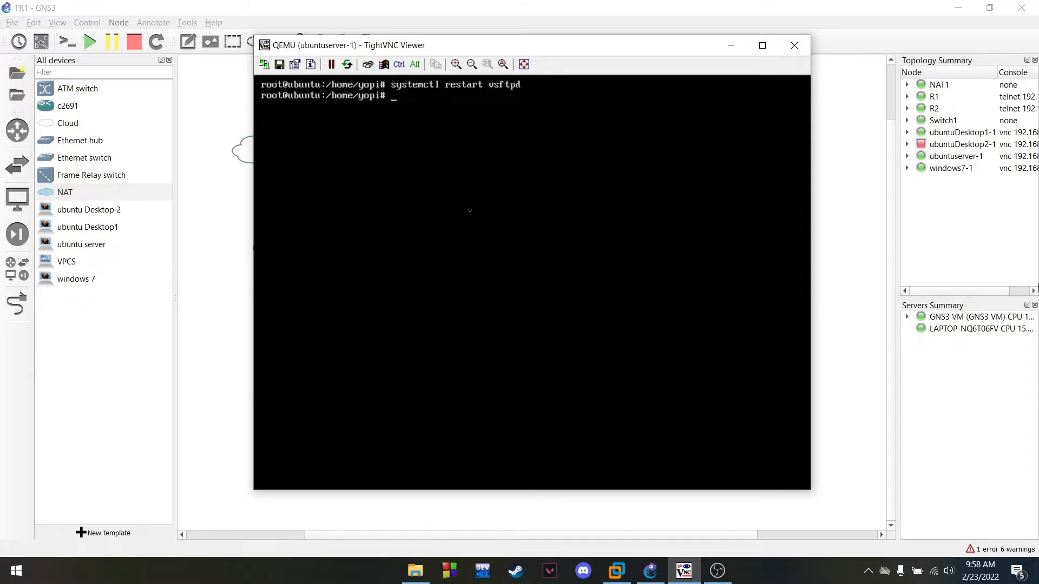
pyautogui.press('Up')
pyautogui.press('Left')
pyautogui.press('Left')
pyautogui.press('Left')
pyautogui.press('Left')
pyautogui.press('Left')
pyautogui.press('Left')
pyautogui.press('Left')
pyautogui.press('BackSpace')
pyautogui.press('BackSpace')
pyautogui.press('BackSpace')
pyautogui.press('BackSpace')
pyautogui.press('BackSpace')
pyautogui.press('BackSpace')
pyautogui.press('BackSpace')
pyautogui.write('status')
pyautogui.press('Return')
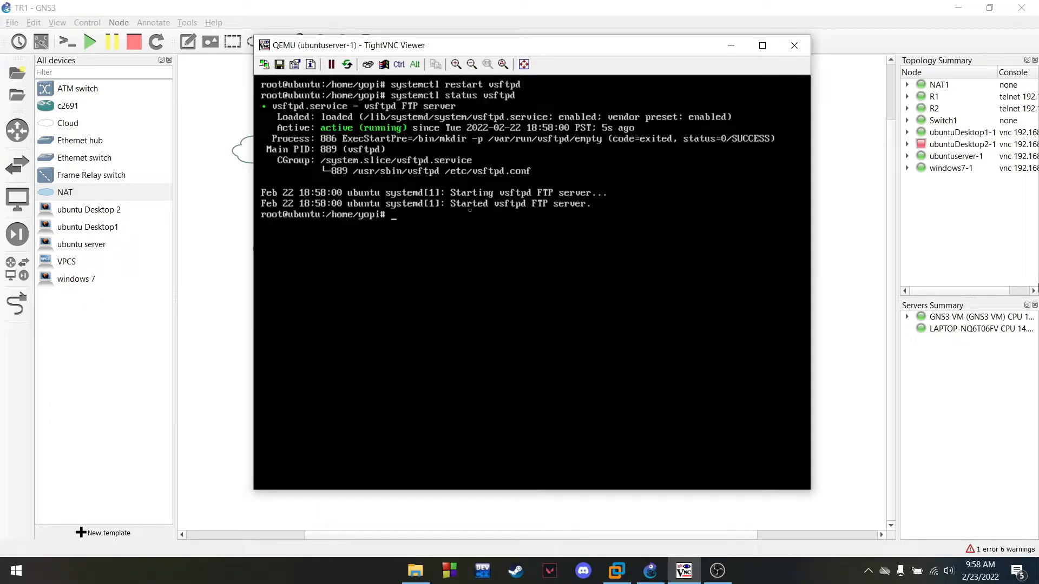
pyautogui.write('clear')
pyautogui.press('Return')
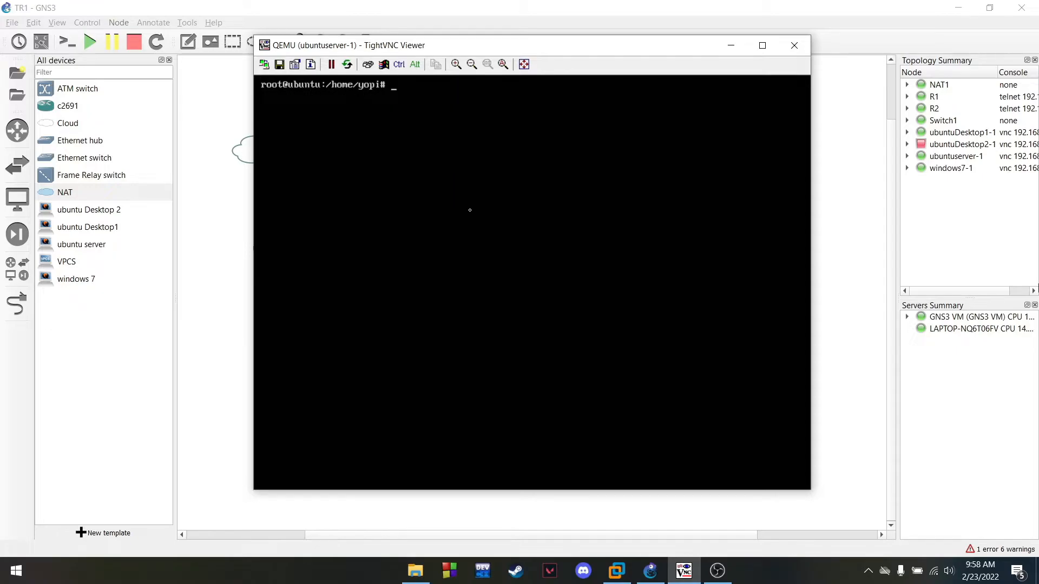
# Open the ubuntuDesktop1-1 and windows7-1 consoles from the topology
pyautogui.click(739, 51)
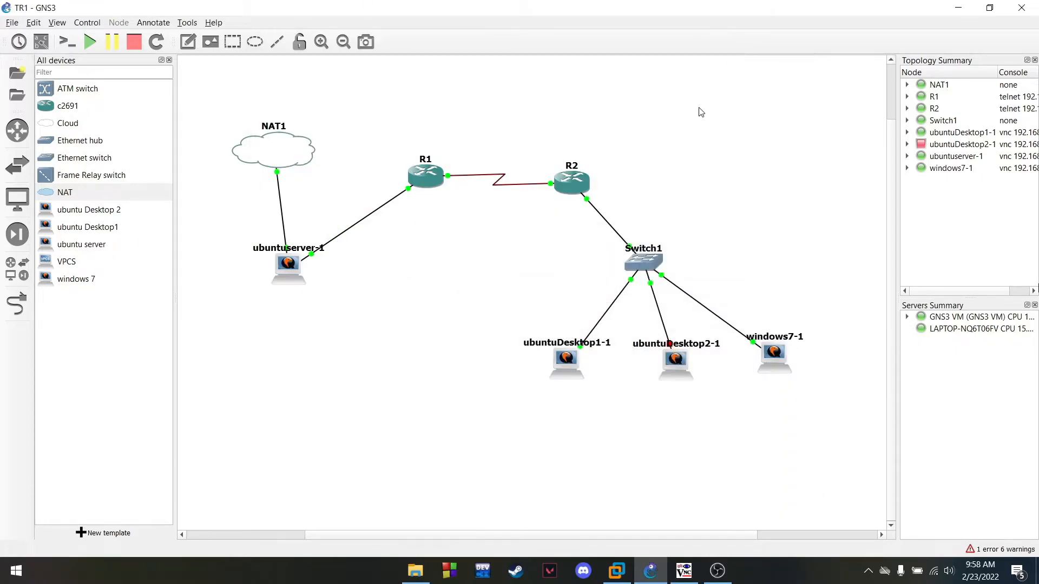
pyautogui.rightClick(570, 361)
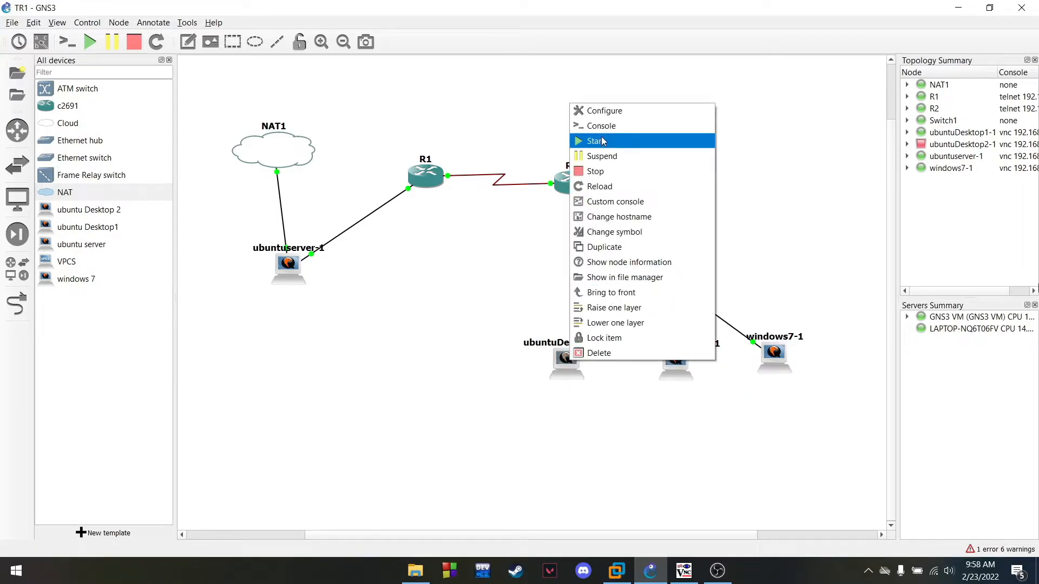
pyautogui.click(600, 125)
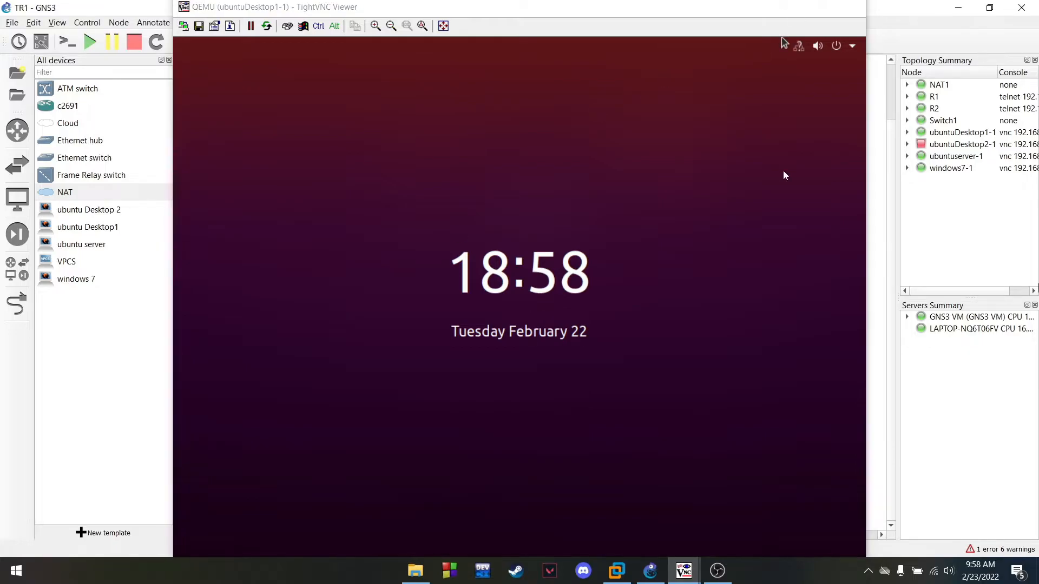
pyautogui.click(787, 7)
pyautogui.rightClick(770, 350)
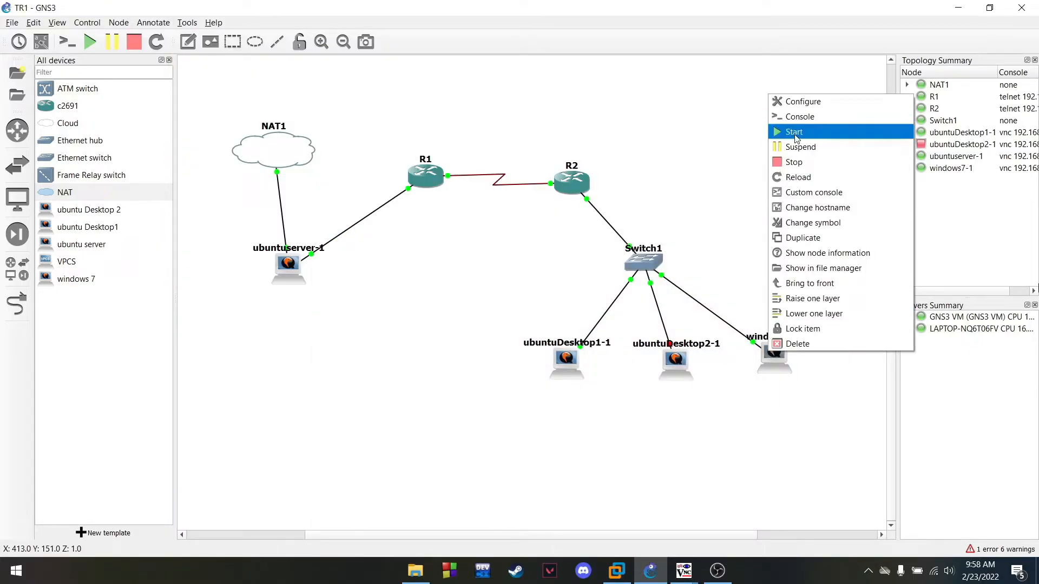
pyautogui.click(800, 116)
pyautogui.moveTo(580, 68); pyautogui.dragTo(650, 75)
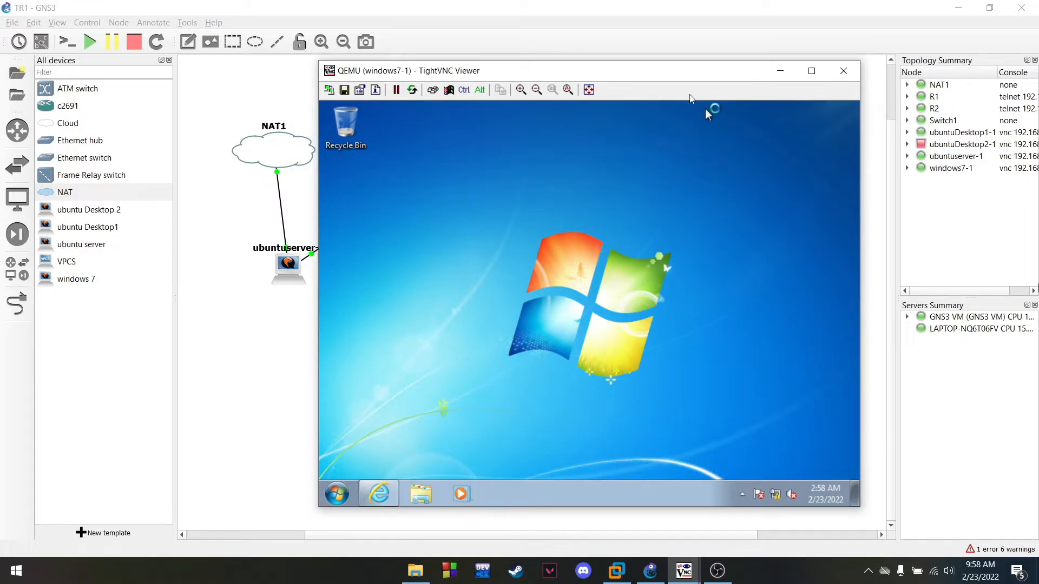
pyautogui.click(780, 71)
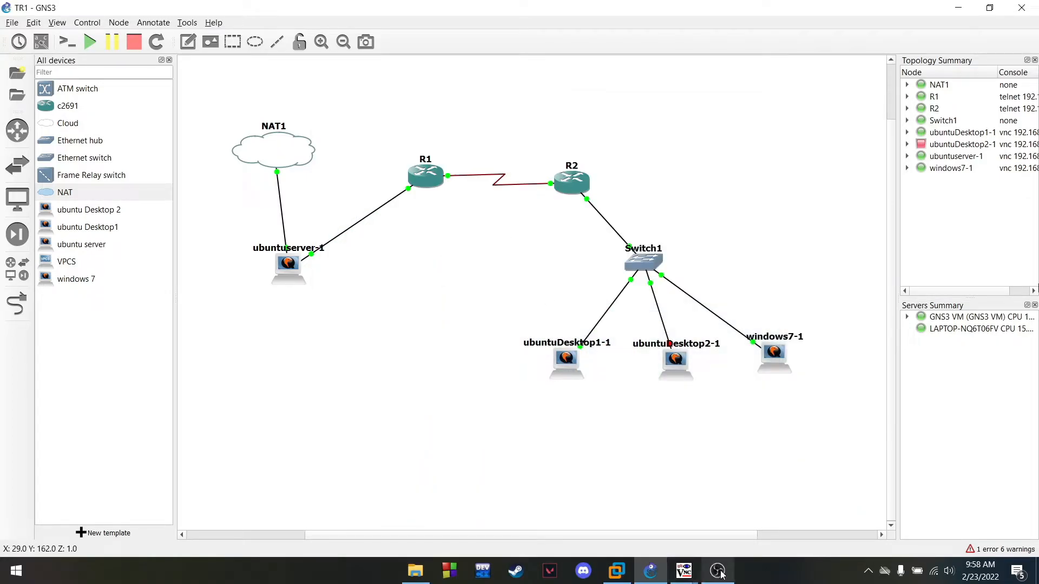
# Sign in to the Ubuntu desktop with its password, shrink and move it left, then front windows7-1
pyautogui.moveTo(684, 571)
pyautogui.click(697, 519)
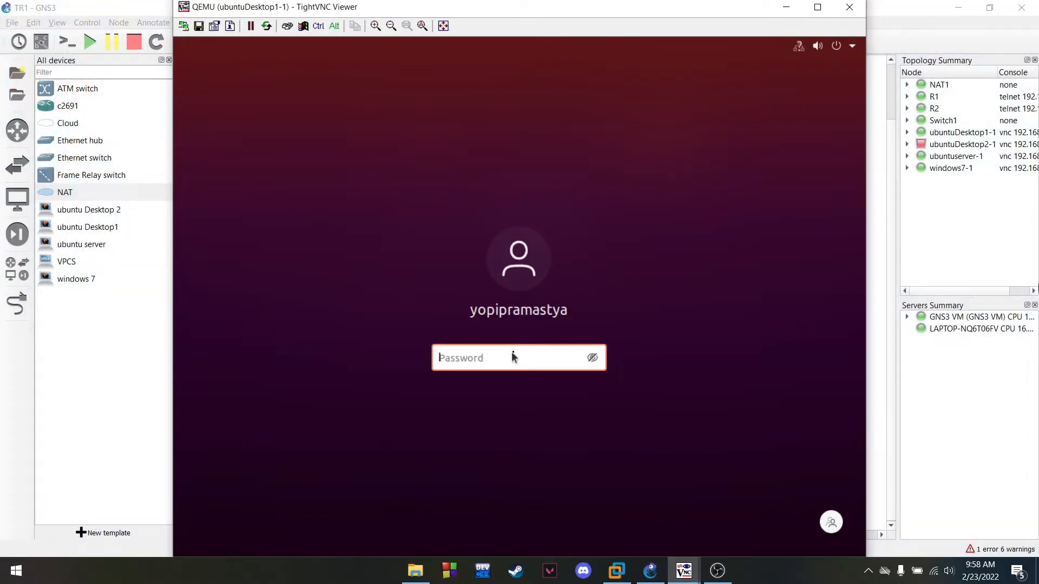
pyautogui.write('1')
pyautogui.press('Return')
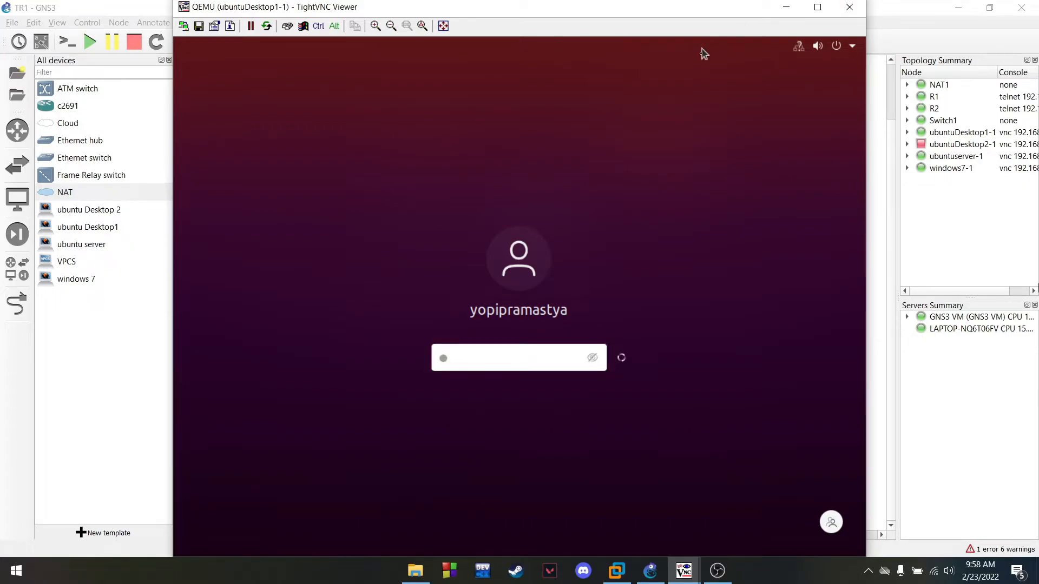
pyautogui.click(392, 25)
pyautogui.moveTo(423, 27); pyautogui.dragTo(234, 25)
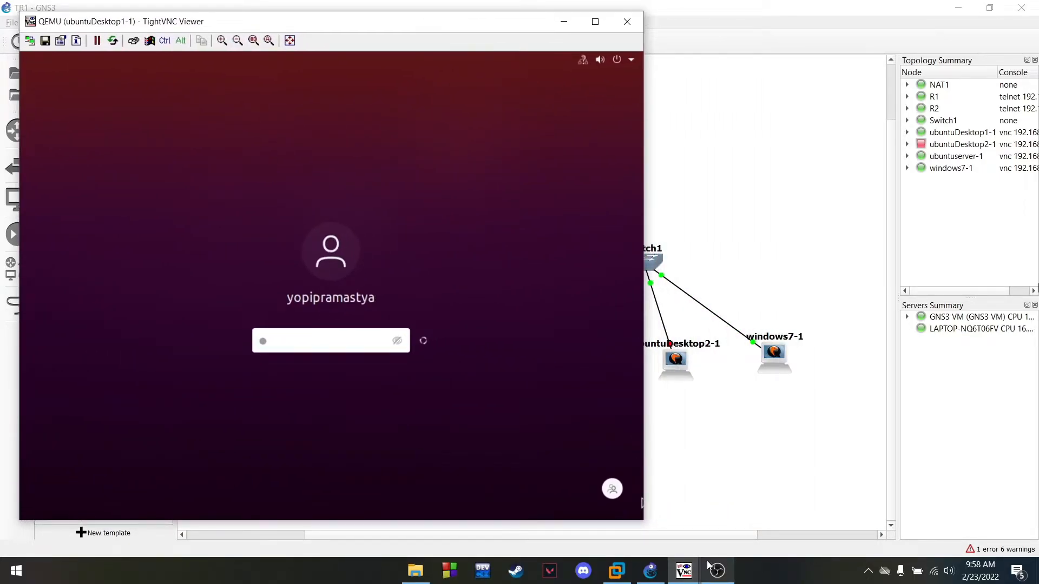
pyautogui.moveTo(685, 568)
pyautogui.click(771, 512)
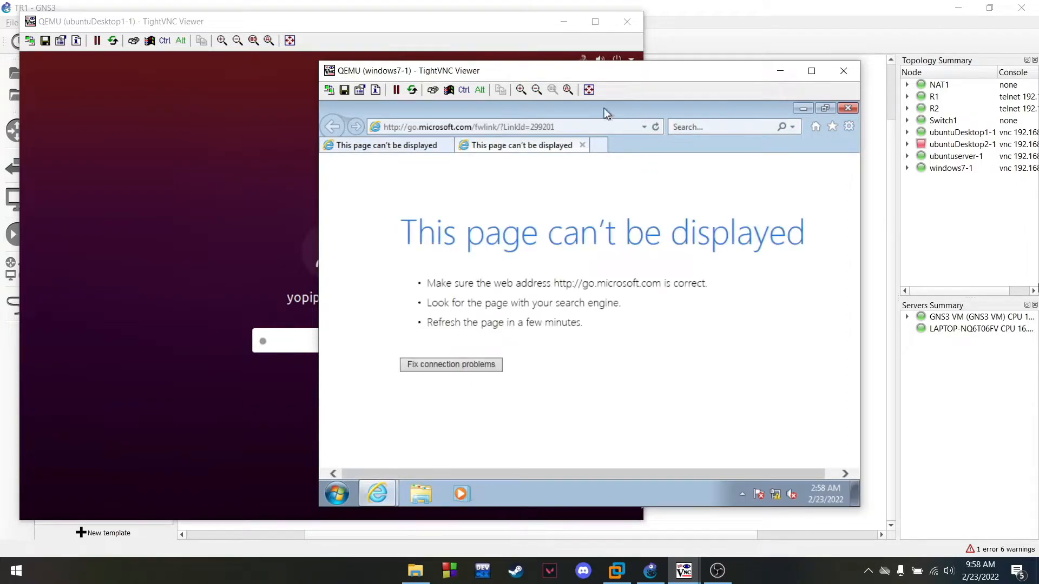
# Load ftp://tekjarf.com in Internet Explorer, correcting the mistyped tekjar.com address
pyautogui.click(581, 145)
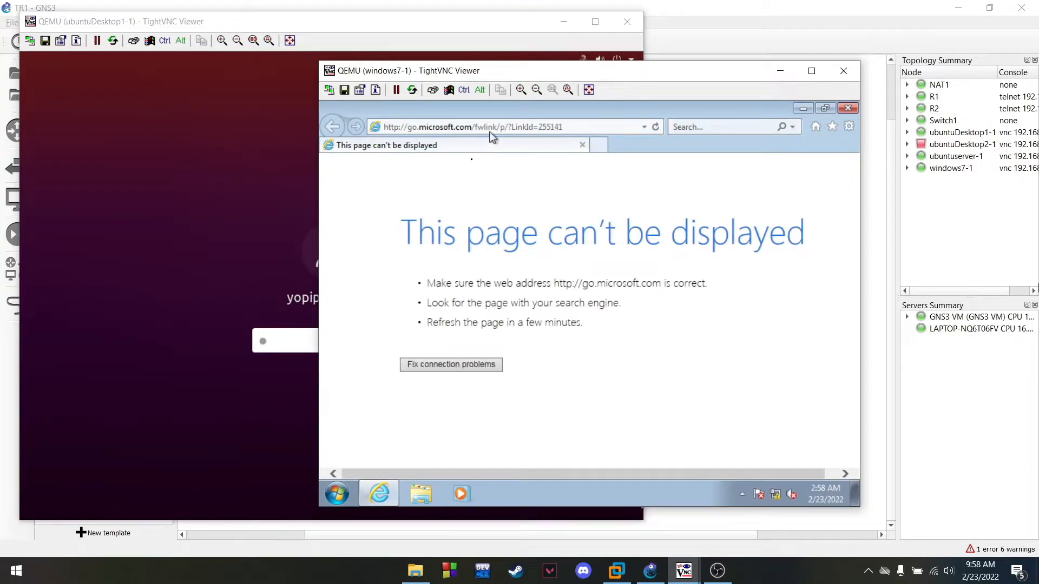
pyautogui.click(491, 128)
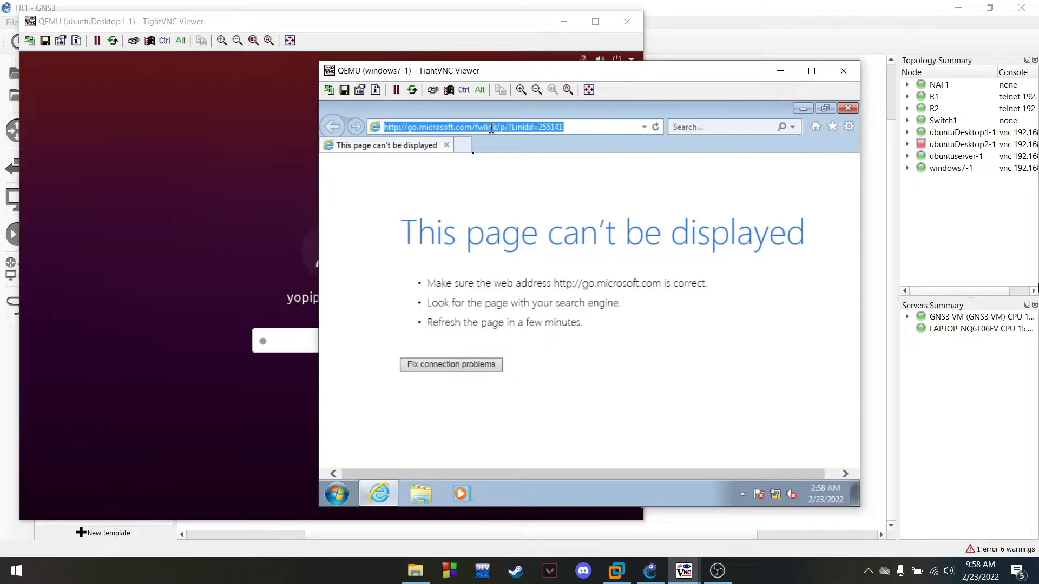
pyautogui.write('ft')
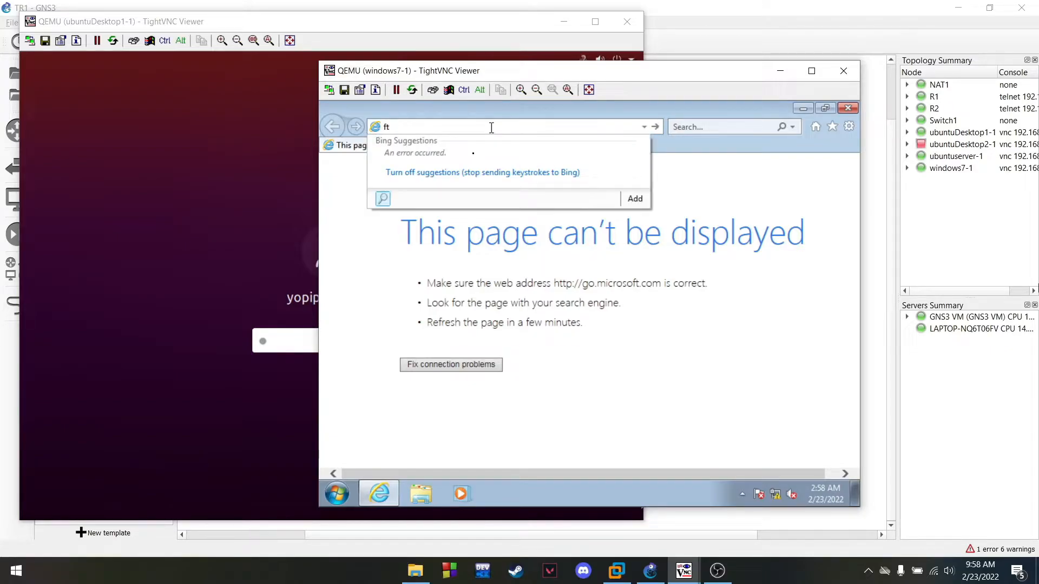
pyautogui.write('p')
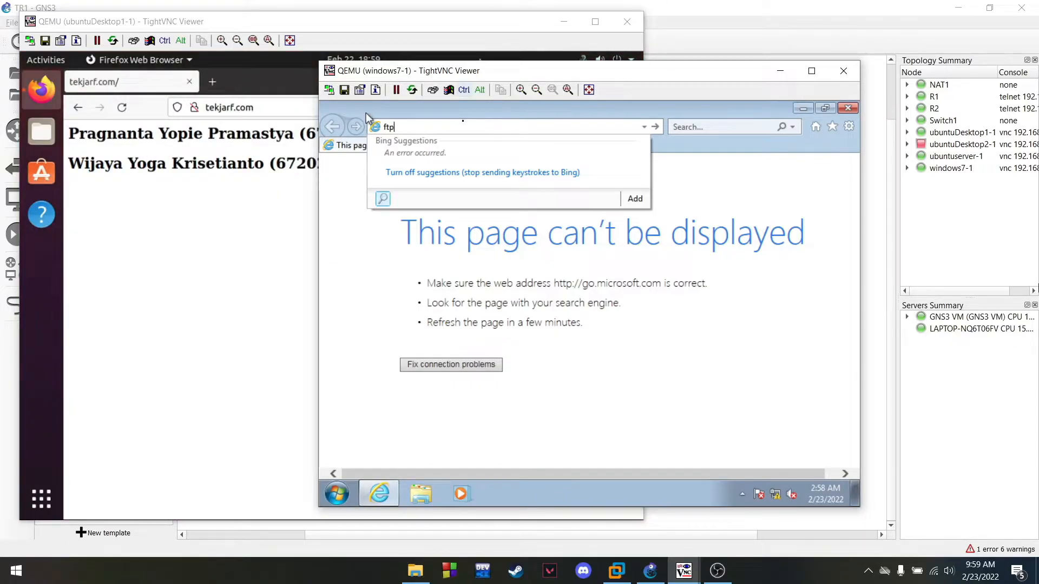
pyautogui.write(':/')
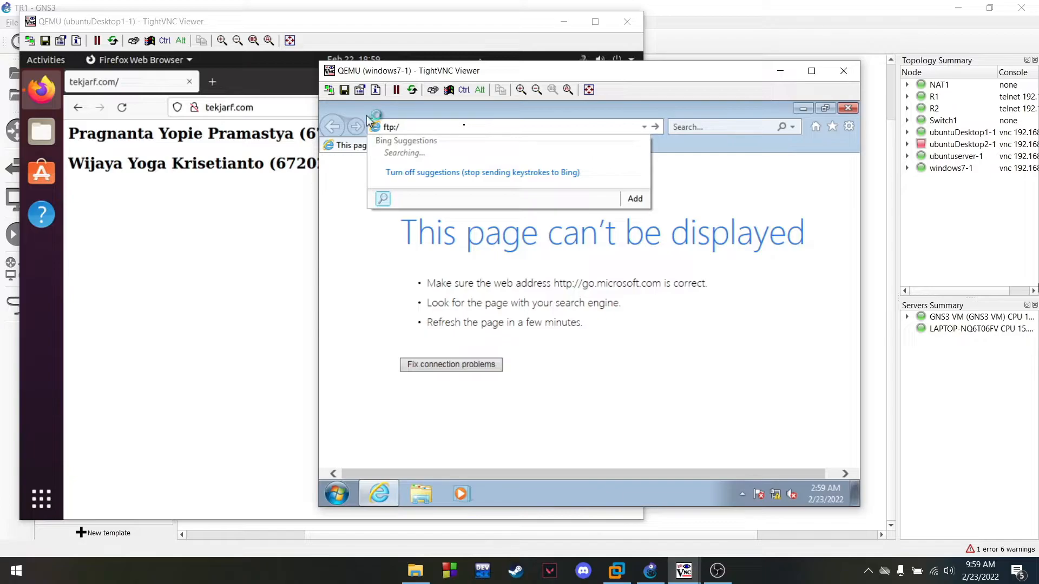
pyautogui.write('/tekjar.com')
pyautogui.press('Return')
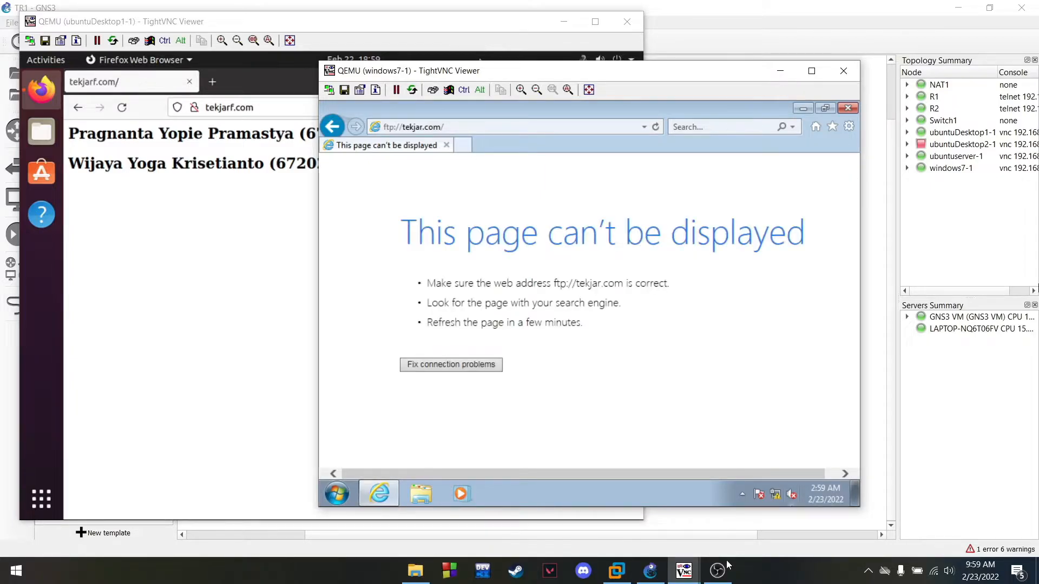
pyautogui.click(718, 571)
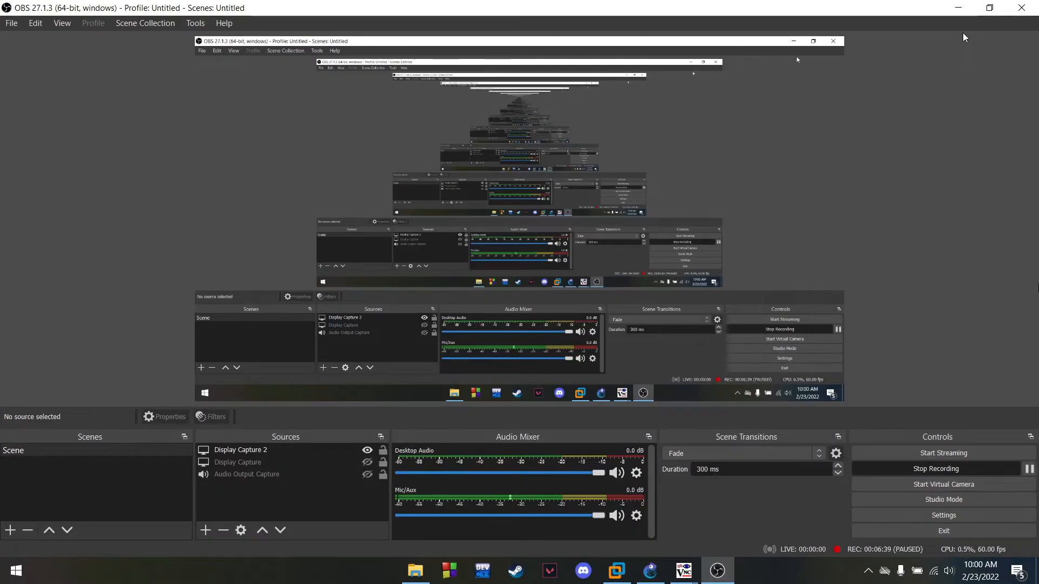
pyautogui.click(959, 7)
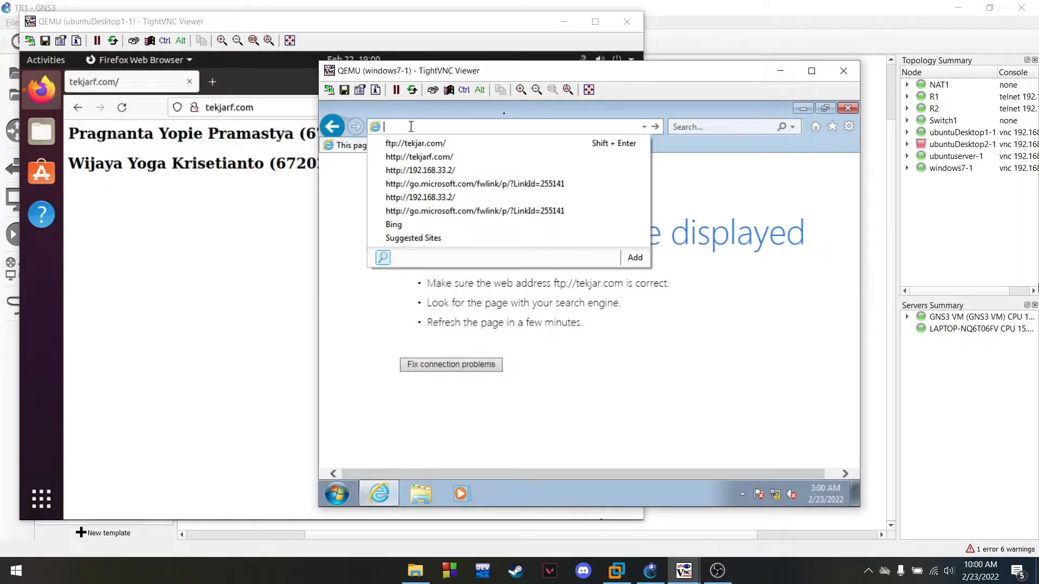
pyautogui.write('ftp')
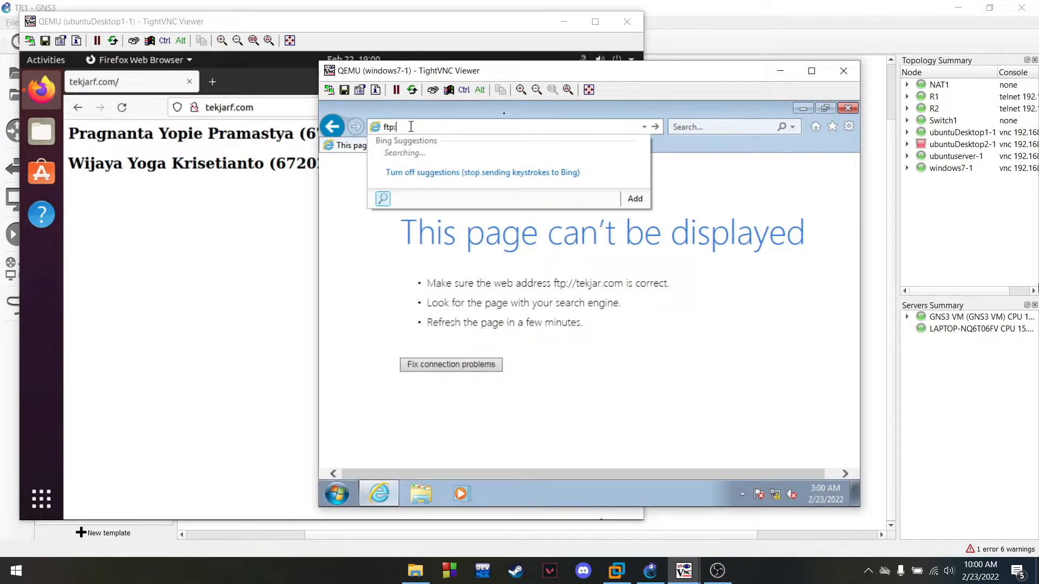
pyautogui.write('://tekjarf')
pyautogui.write('com')
pyautogui.press('Return')
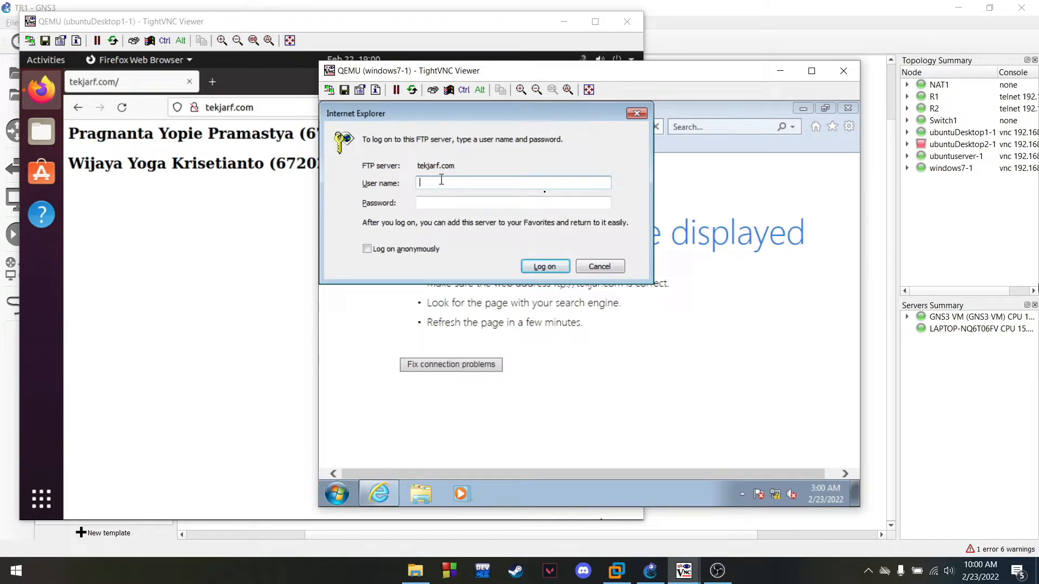
# Enter the FTP user name and password in the log-on dialog and log on
pyautogui.write('yoga')
pyautogui.press('Return')
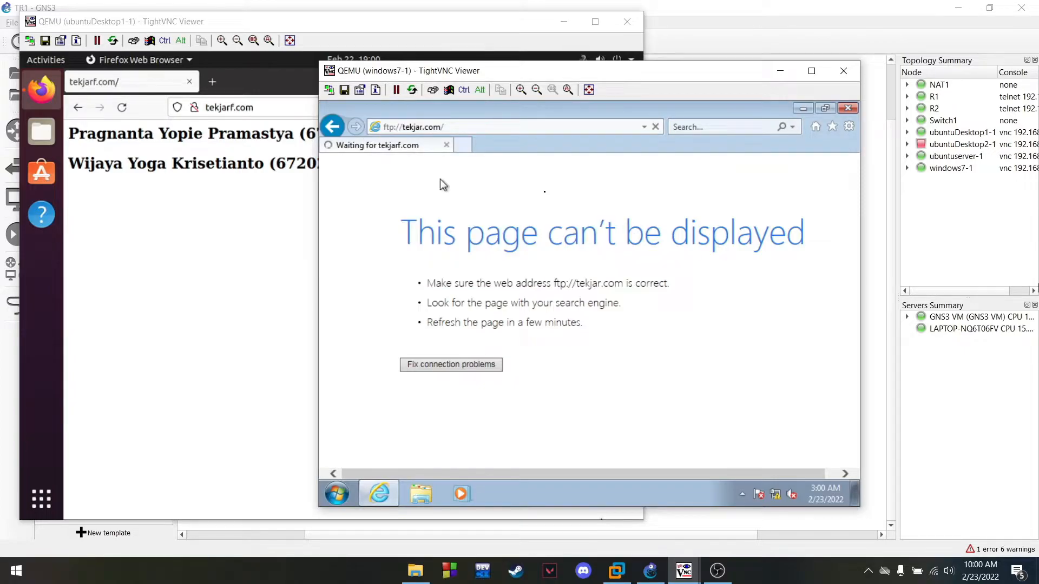
pyautogui.click(426, 148)
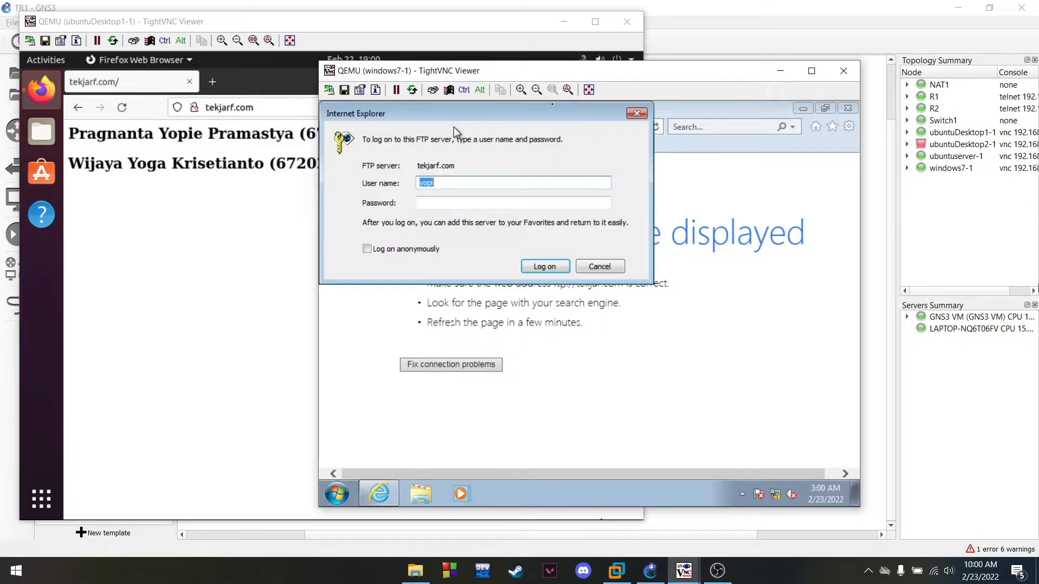
pyautogui.click(458, 201)
pyautogui.write('•')
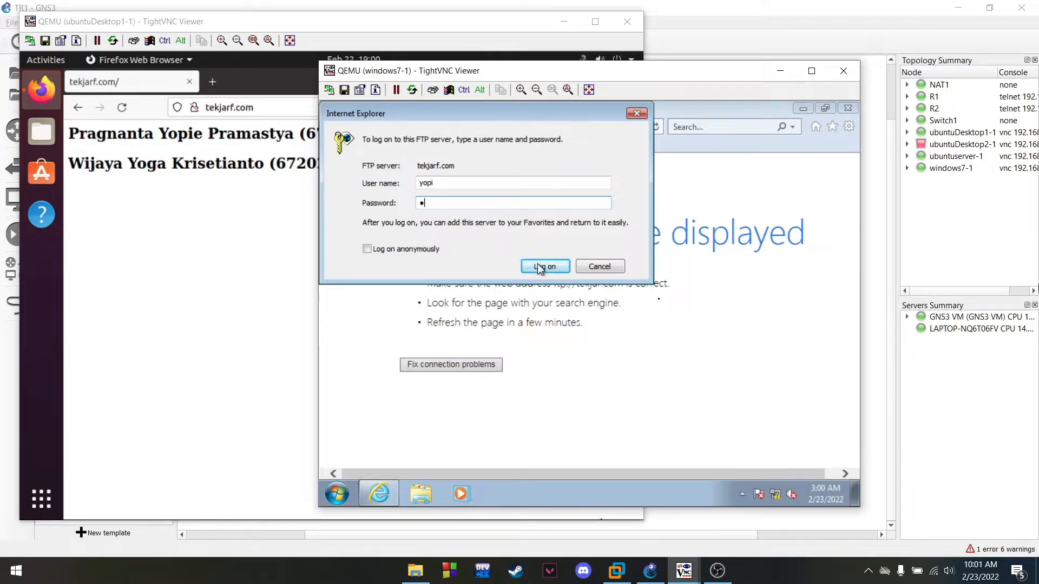
pyautogui.click(543, 267)
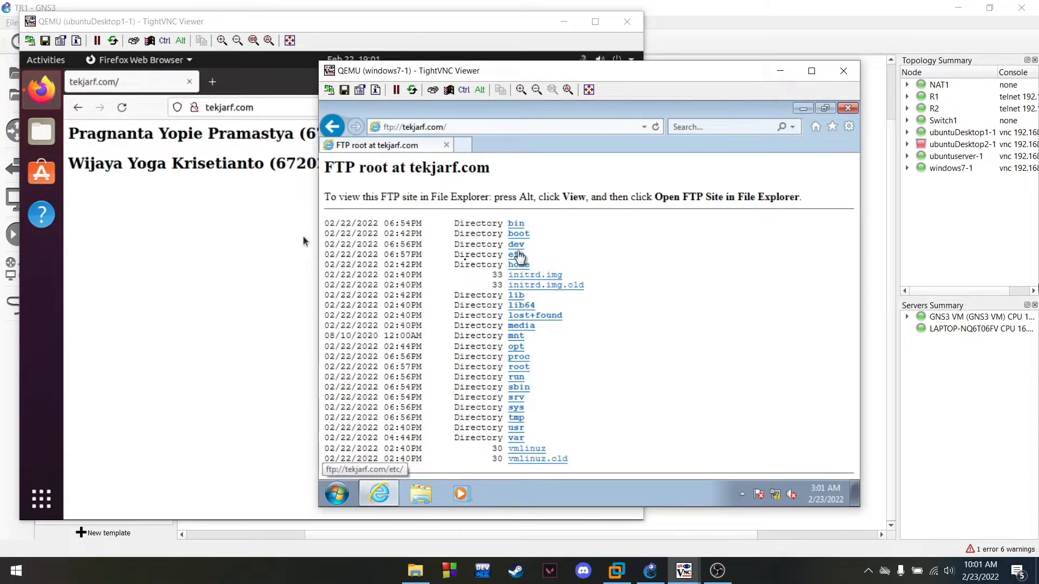
# Open /home/ and the user's folder on the FTP site, then go back up to /home/
pyautogui.click(524, 265)
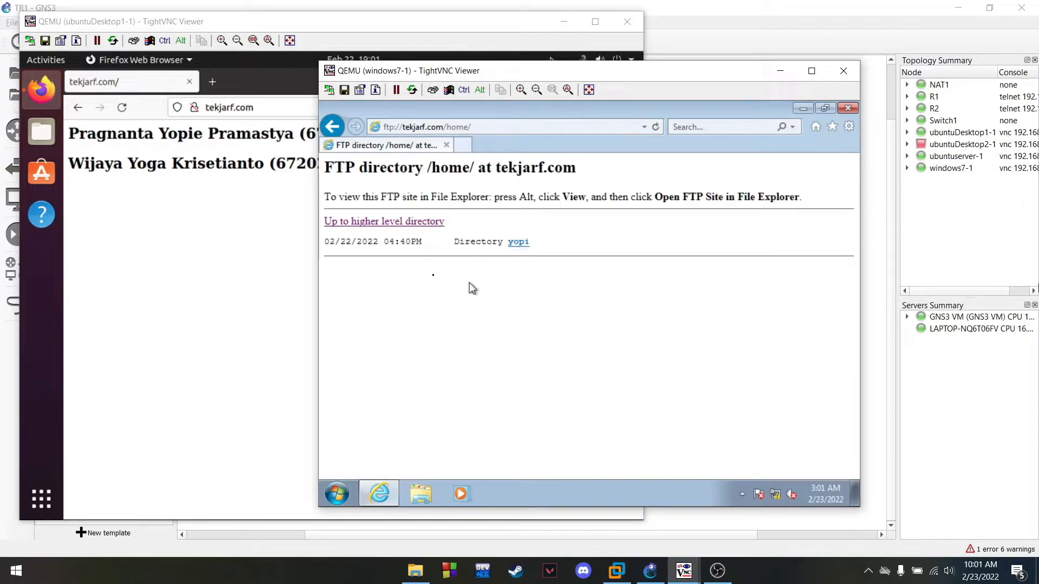
pyautogui.click(515, 244)
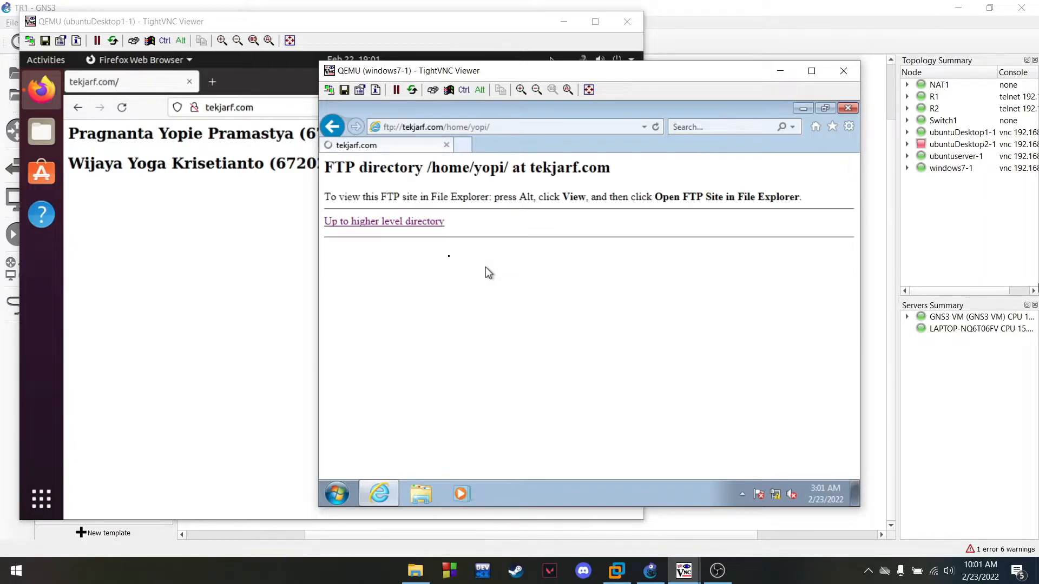
pyautogui.click(424, 227)
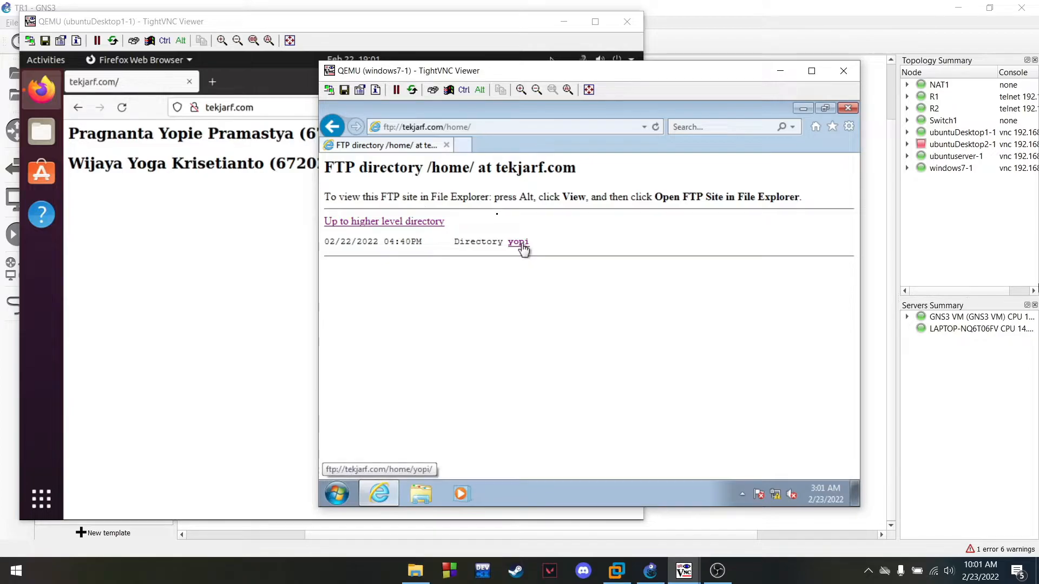
pyautogui.click(522, 244)
pyautogui.click(399, 224)
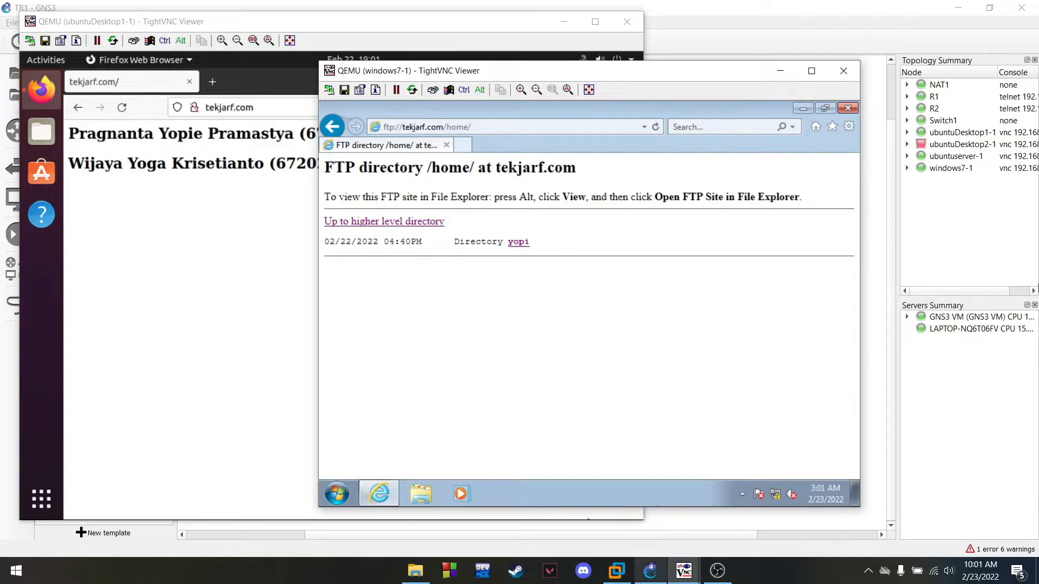
pyautogui.moveTo(684, 570)
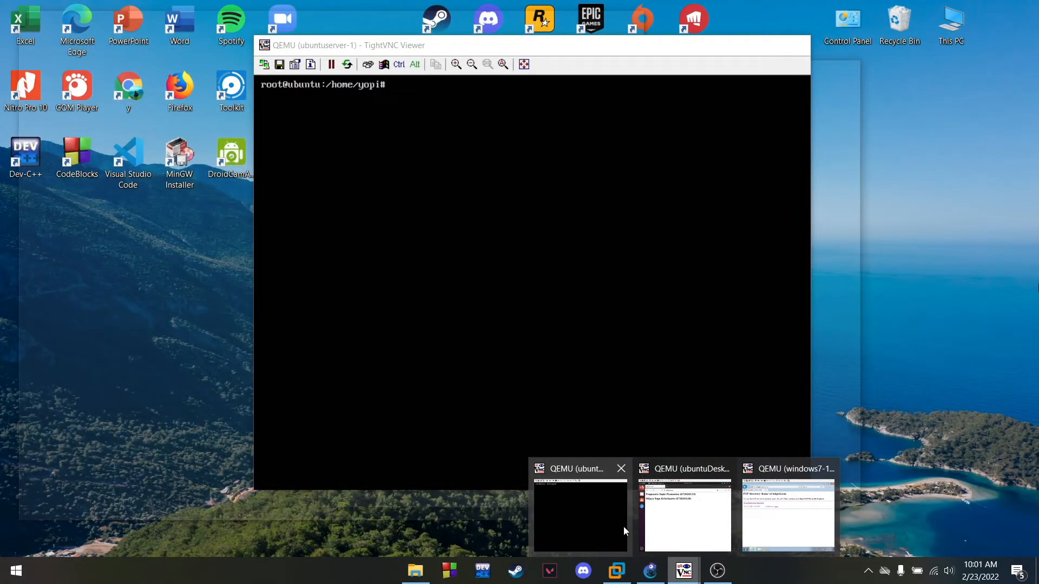
# Run ls twice on the Ubuntu server console to check the user's home folder is empty
pyautogui.click(624, 527)
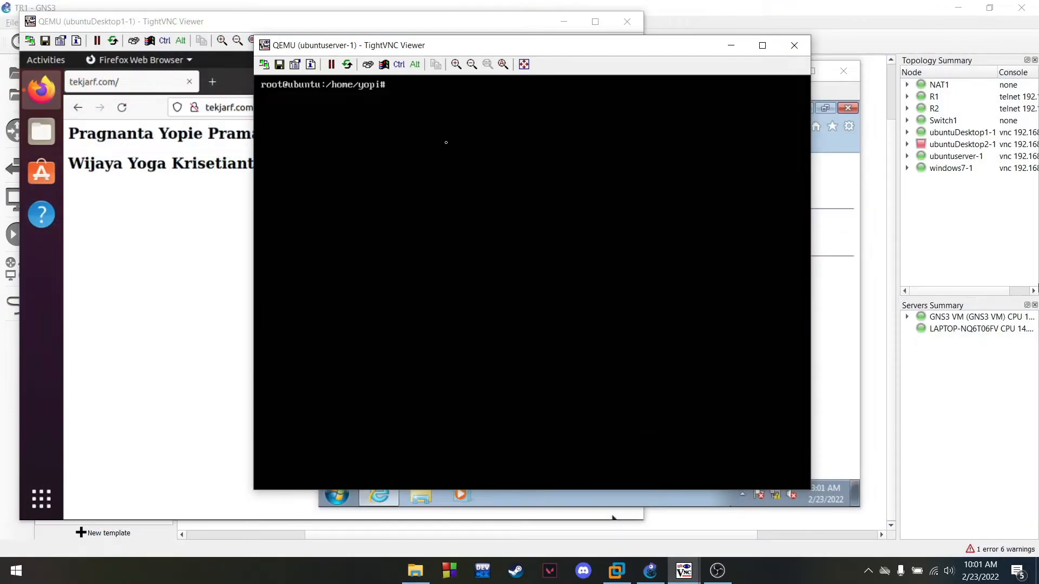
pyautogui.write('ls')
pyautogui.press('Return')
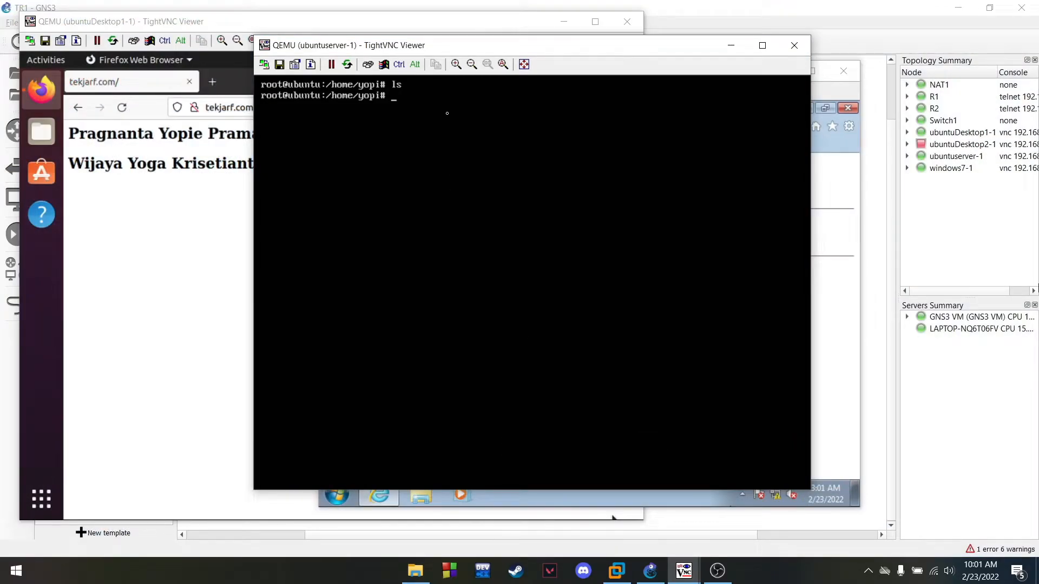
pyautogui.write('ls')
pyautogui.press('Return')
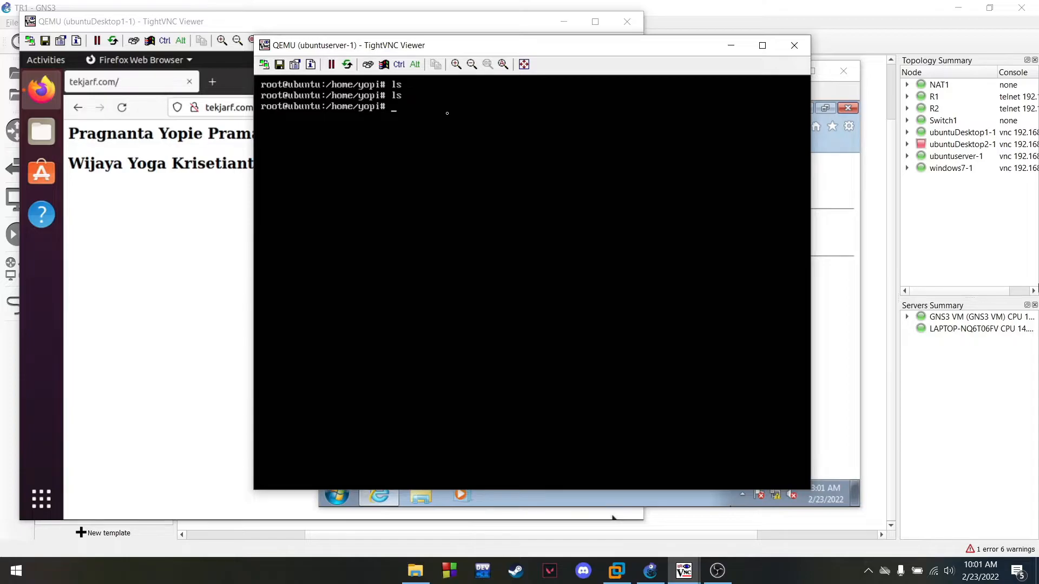
# Minimize the server console and bring the windows7-1 client window back to the front
pyautogui.click(731, 46)
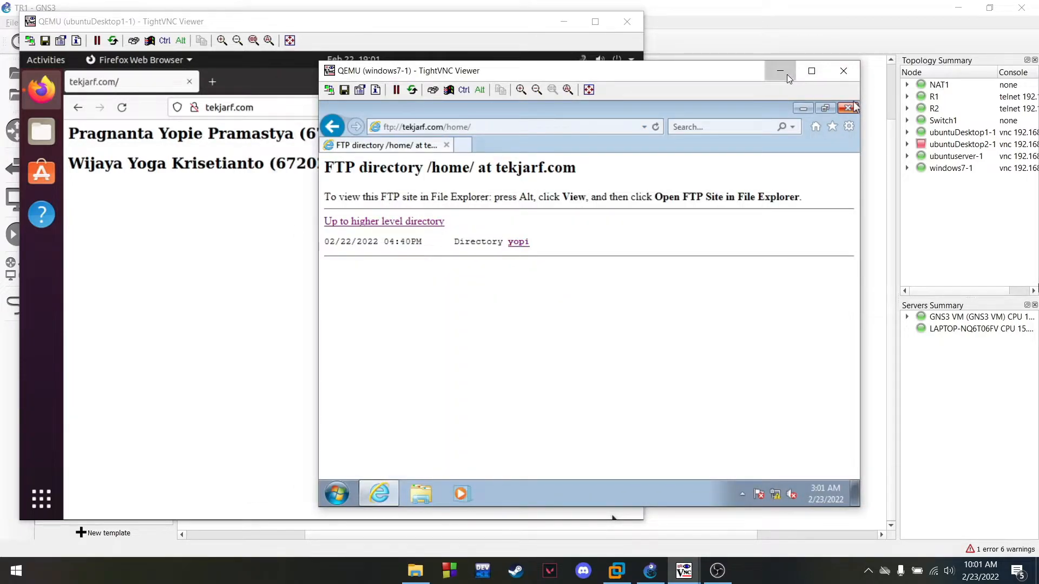
pyautogui.click(780, 70)
pyautogui.click(717, 571)
pyautogui.click(715, 579)
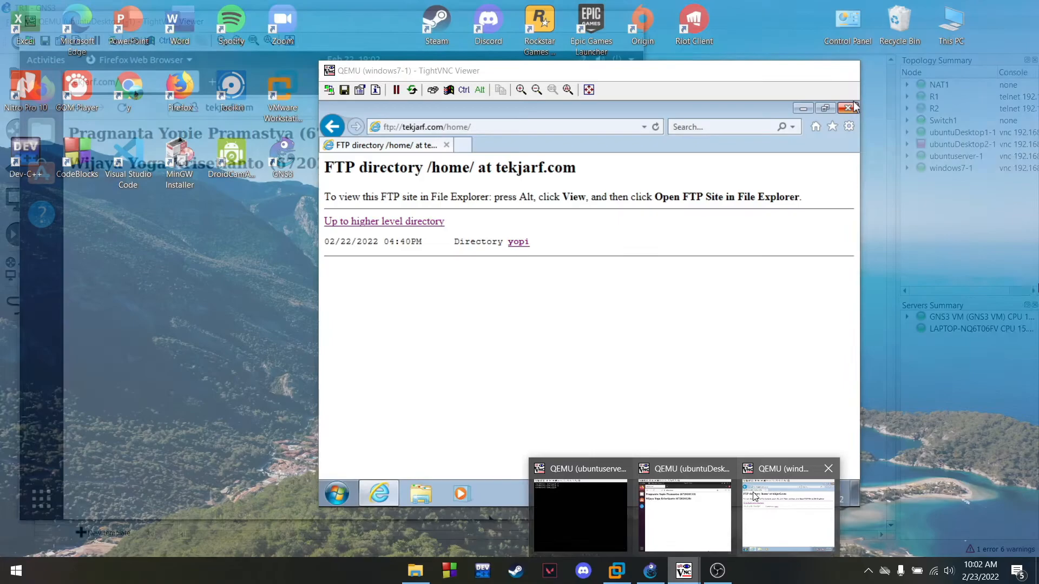
pyautogui.click(797, 508)
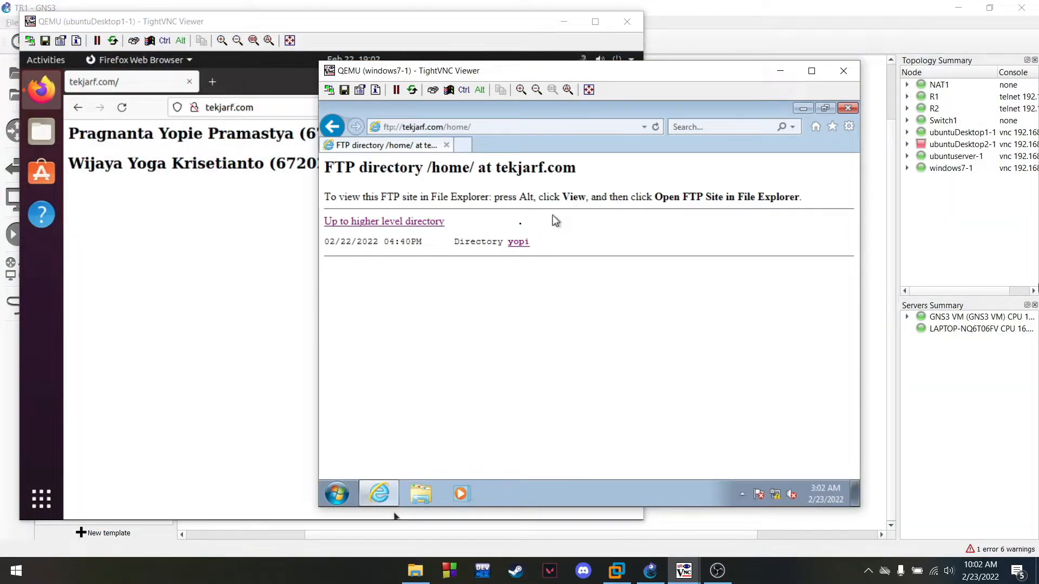
# Open ftp://tekjarf.com in Windows Explorer and log on with the FTP user name and password
pyautogui.click(421, 493)
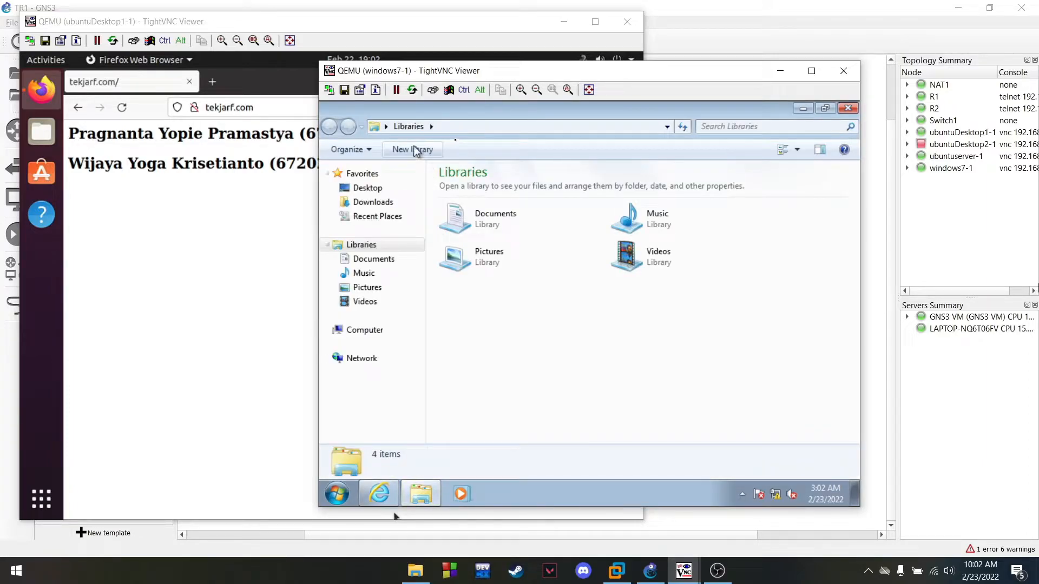
pyautogui.click(448, 127)
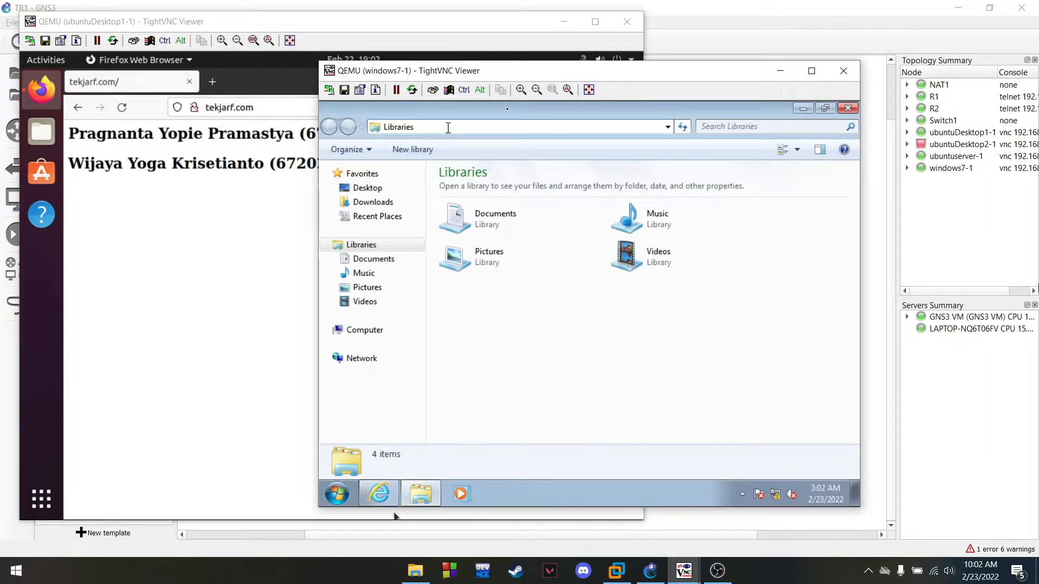
pyautogui.write('ft')
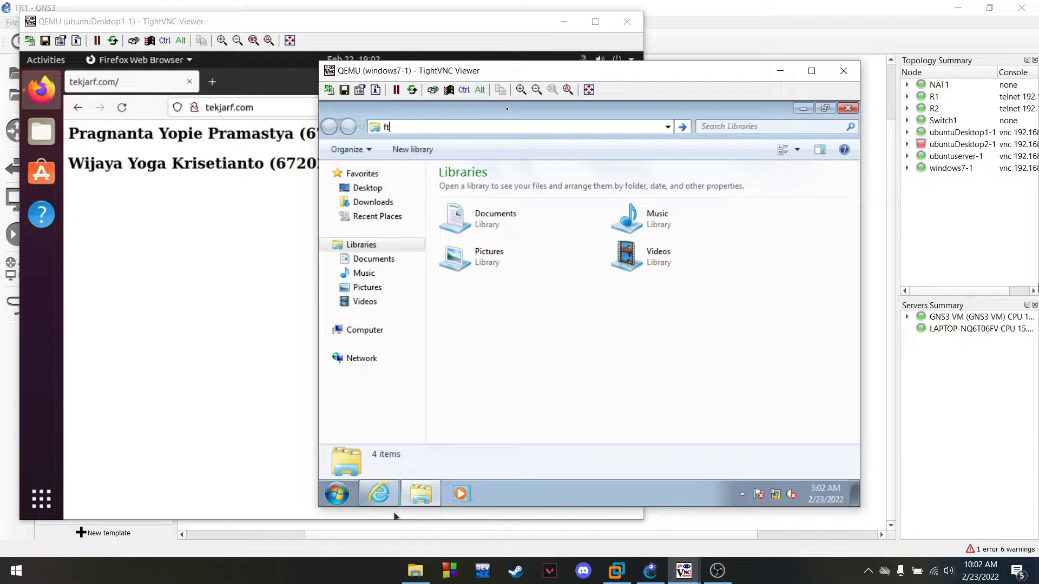
pyautogui.write('p://tekjarf.com')
pyautogui.press('Return')
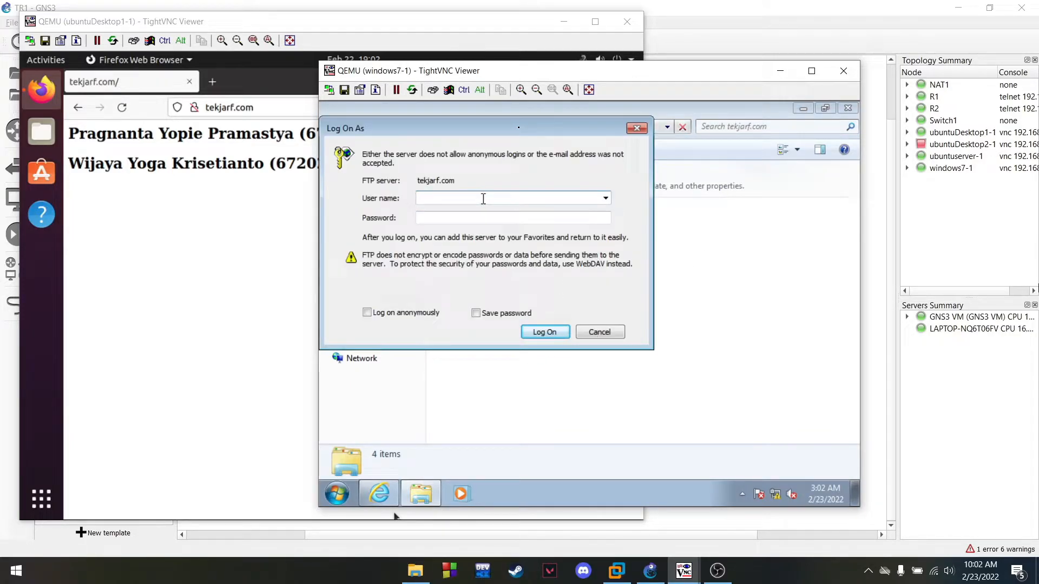
pyautogui.write('yopi')
pyautogui.click(459, 218)
pyautogui.write('•')
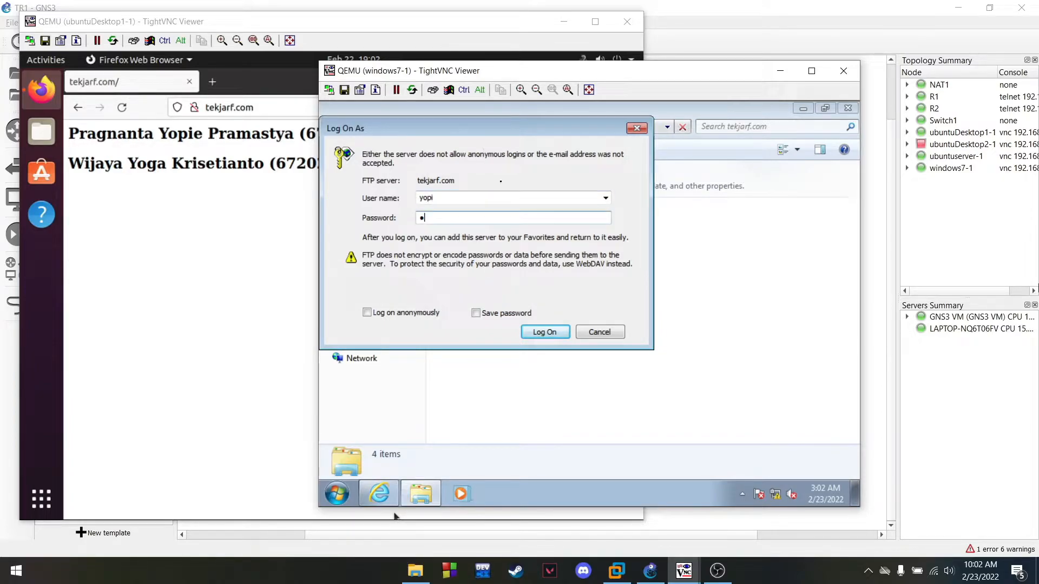
pyautogui.click(561, 337)
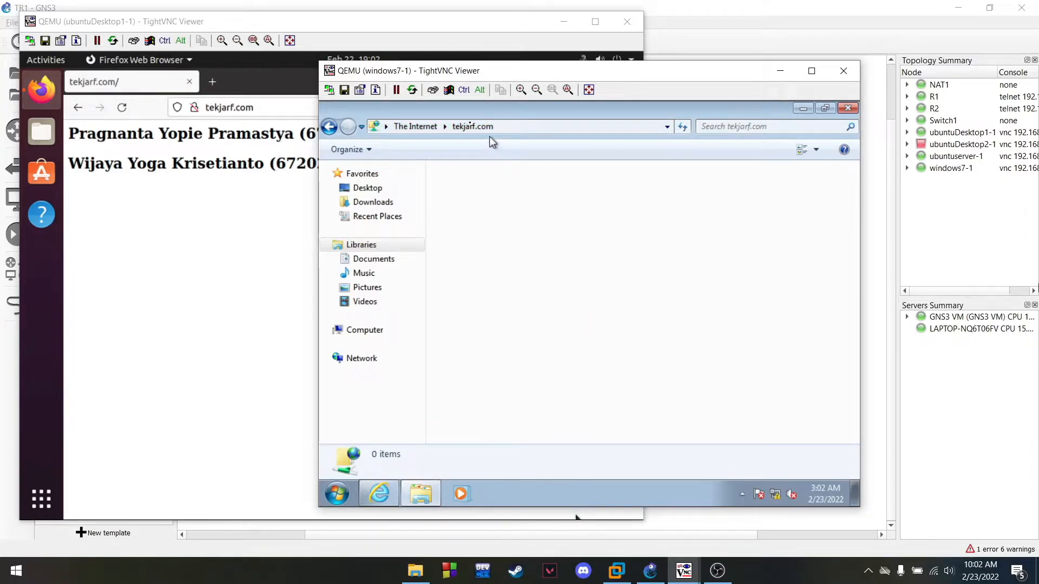
# Create a new folder named TR1 on the FTP site, then hide both client consoles
pyautogui.rightClick(541, 275)
pyautogui.moveTo(626, 392)
pyautogui.click(677, 394)
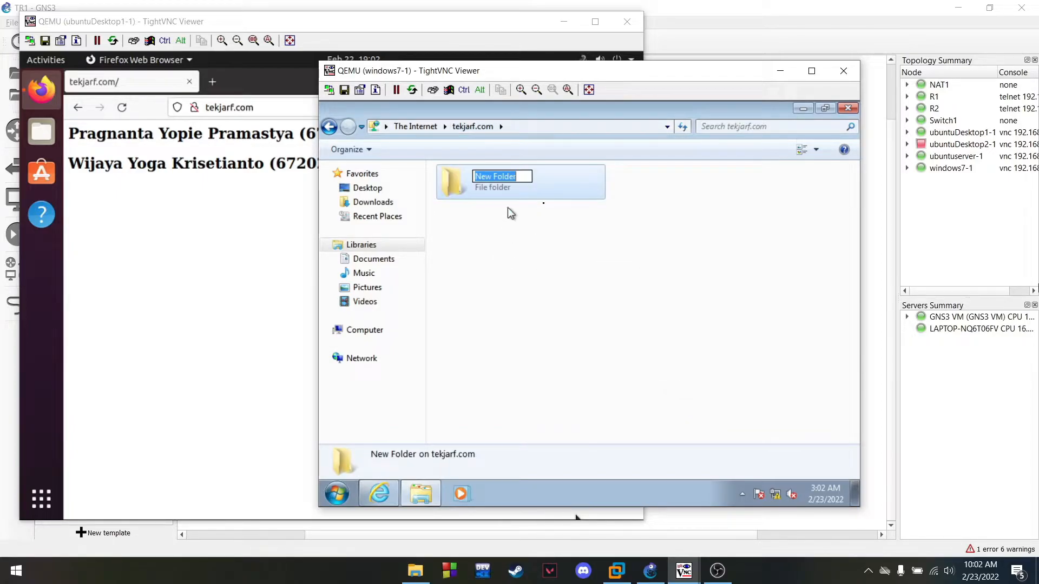
pyautogui.write('TR1')
pyautogui.press('Return')
pyautogui.click(745, 374)
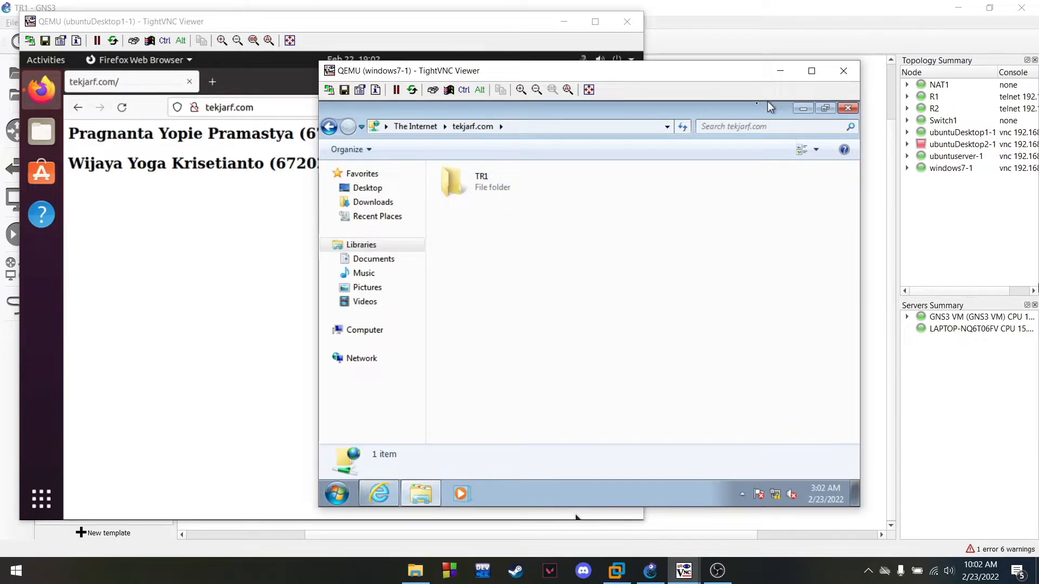
pyautogui.click(780, 71)
pyautogui.click(564, 21)
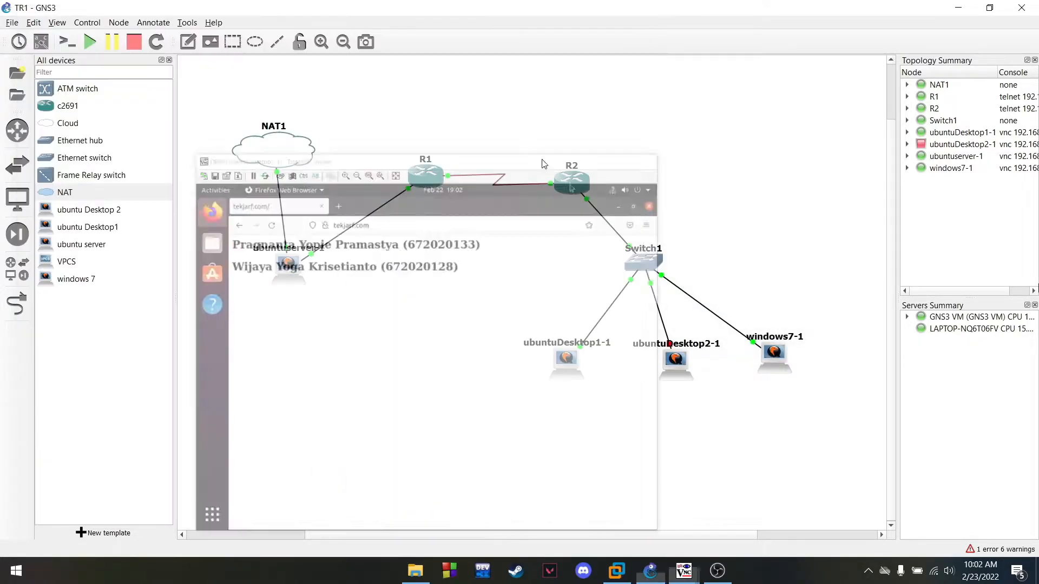
# On the server console, list the home folder with ls and change into TR1
pyautogui.click(580, 514)
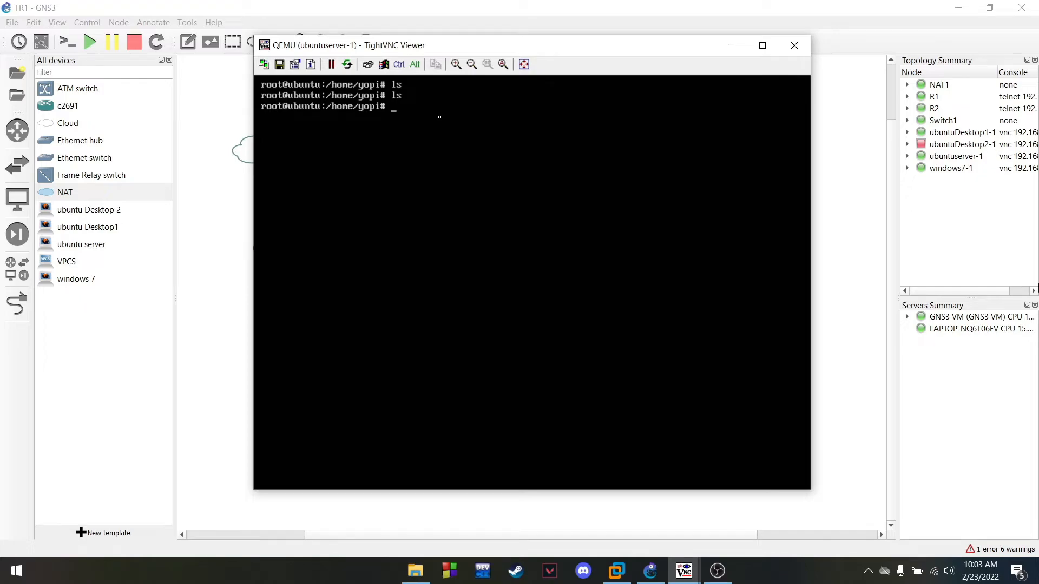
pyautogui.write('c')
pyautogui.press('BackSpace')
pyautogui.write('ls')
pyautogui.press('Return')
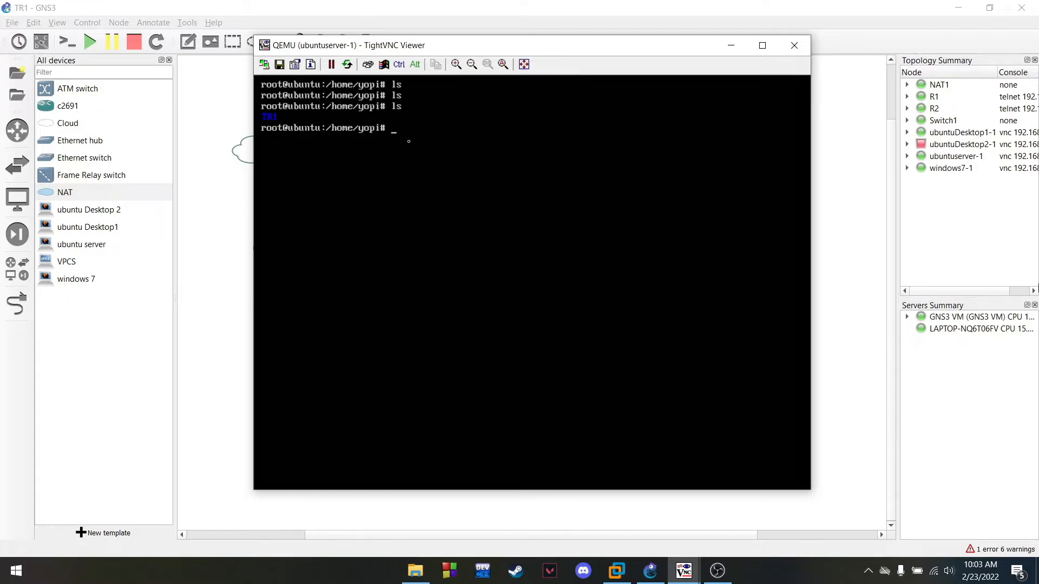
pyautogui.moveTo(483, 47); pyautogui.dragTo(485, 57)
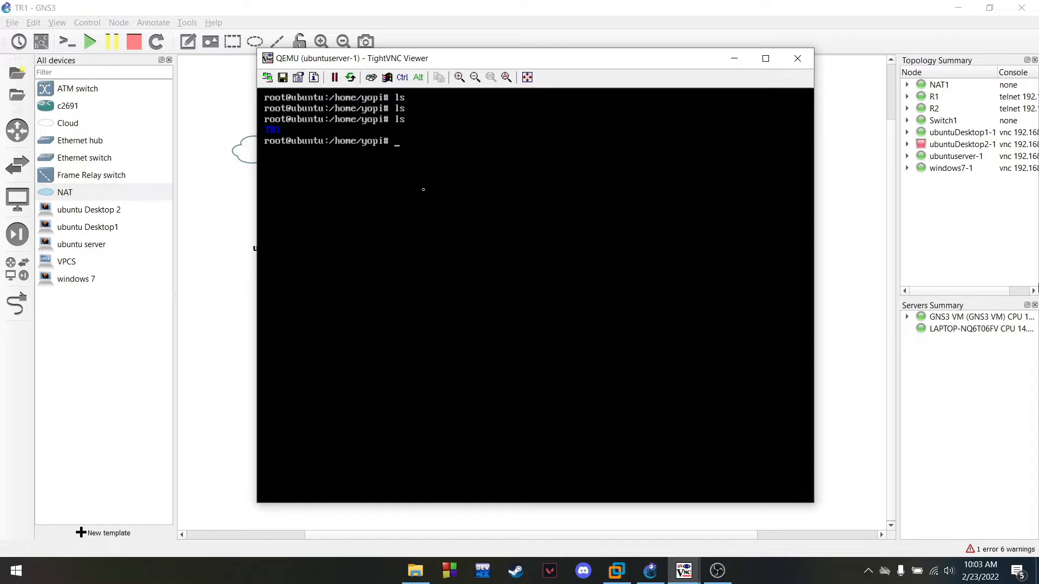
pyautogui.write('cd')
pyautogui.write(' TR!')
pyautogui.press('Return')
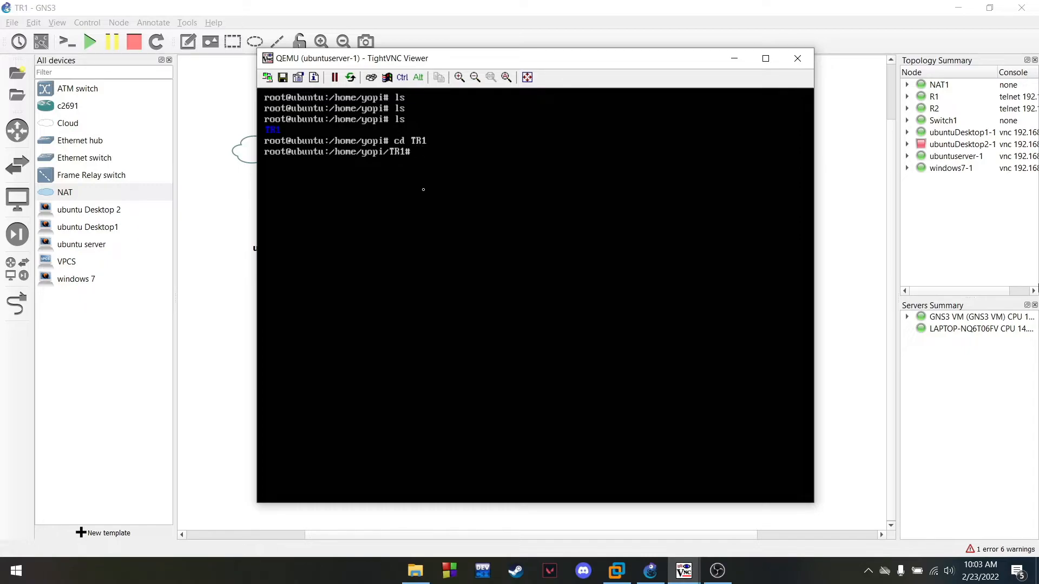
# Create the empty student-number .txt file with touch, verify it with ls, and hide the console
pyautogui.write('touch')
pyautogui.write('TR1')
pyautogui.press('BackSpace')
pyautogui.press('BackSpace')
pyautogui.press('BackSpace')
pyautogui.write('dan')
pyautogui.write('2020')
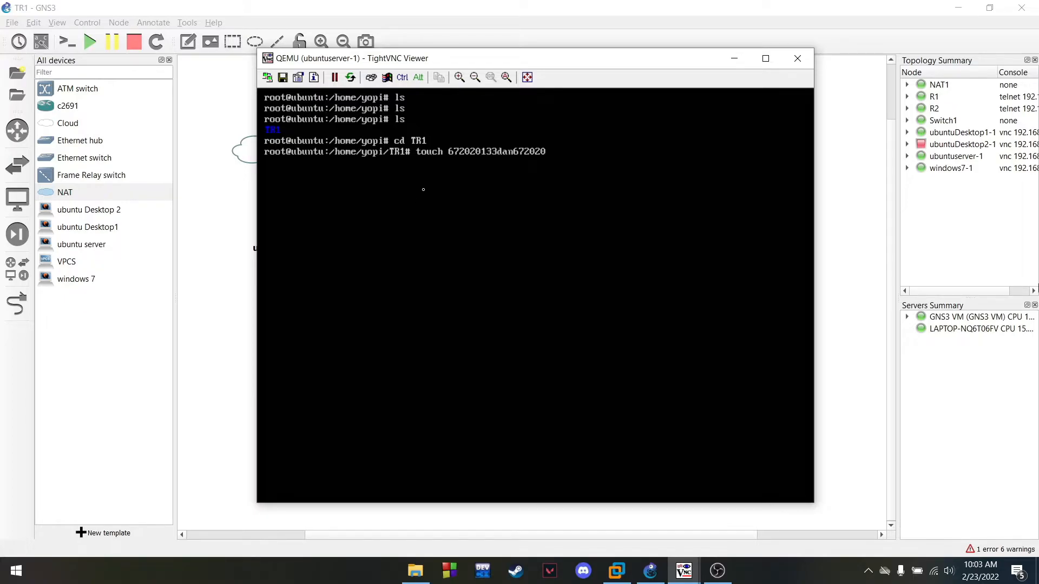
pyautogui.write('128.txt')
pyautogui.press('Return')
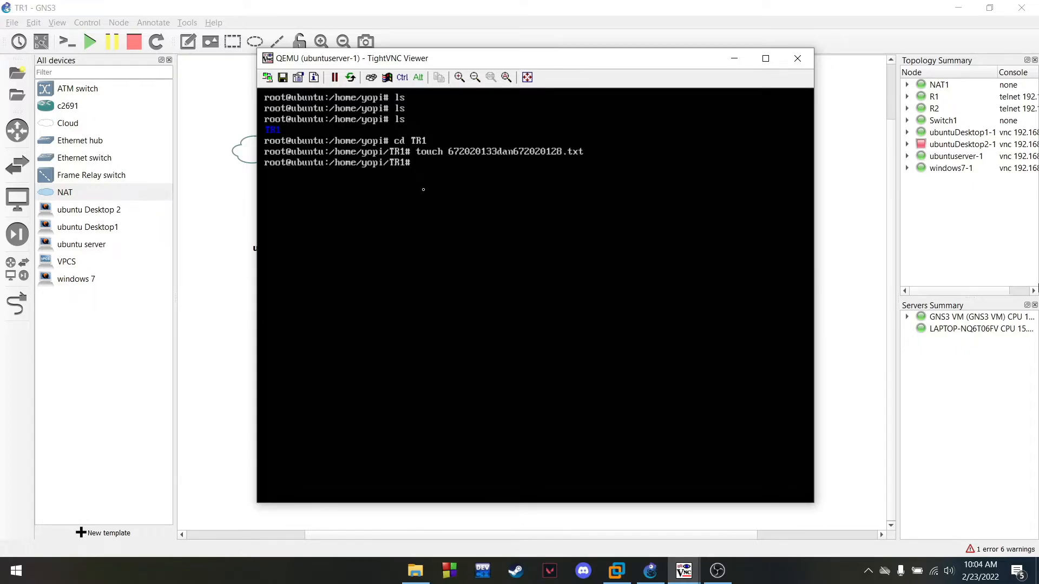
pyautogui.write('ls')
pyautogui.press('Return')
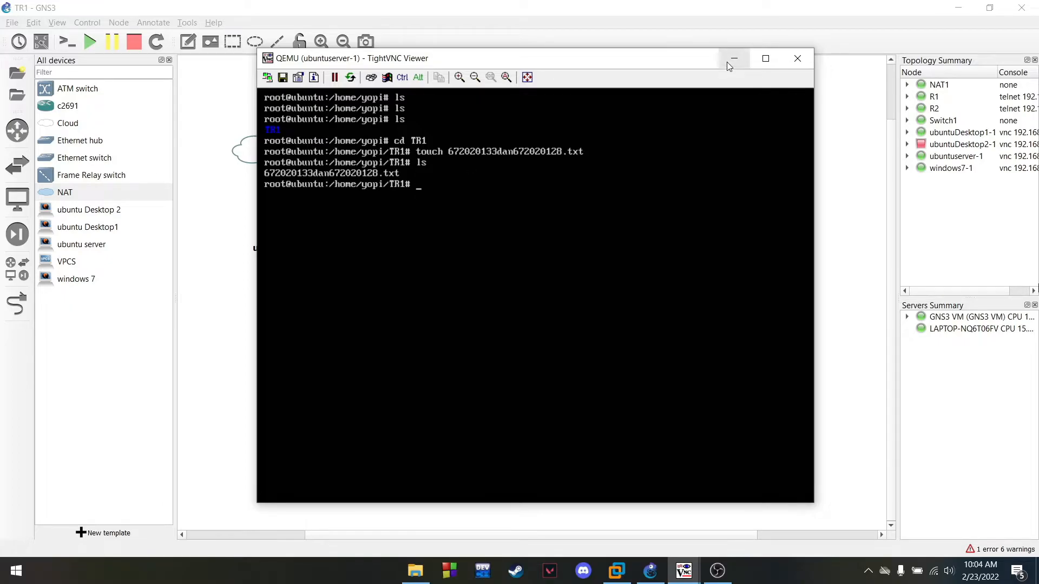
pyautogui.click(730, 61)
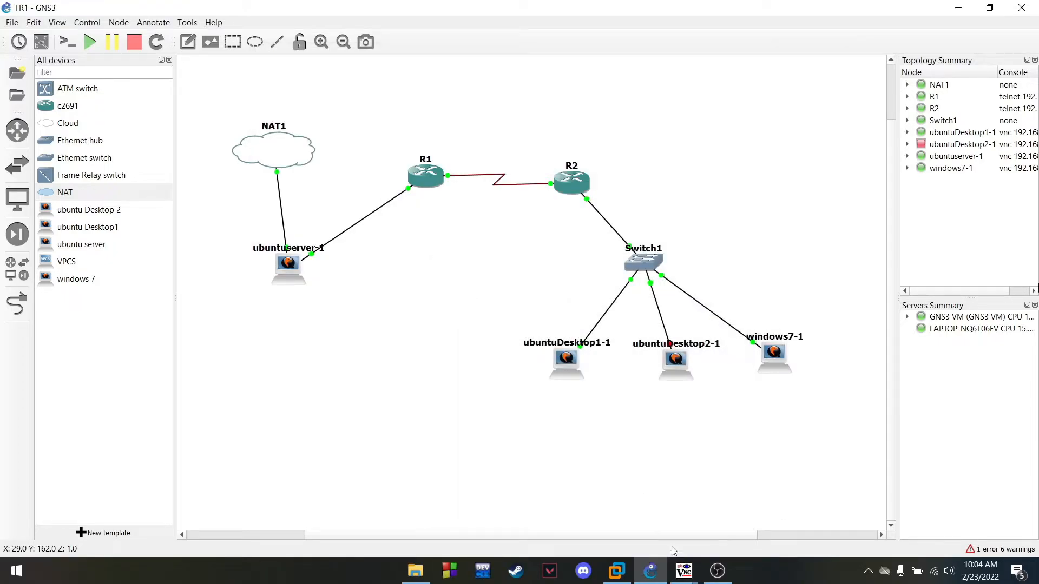
# Open the windows7-1 console and close the leftover FTP and error-page browser windows
pyautogui.moveTo(687, 573)
pyautogui.click(686, 509)
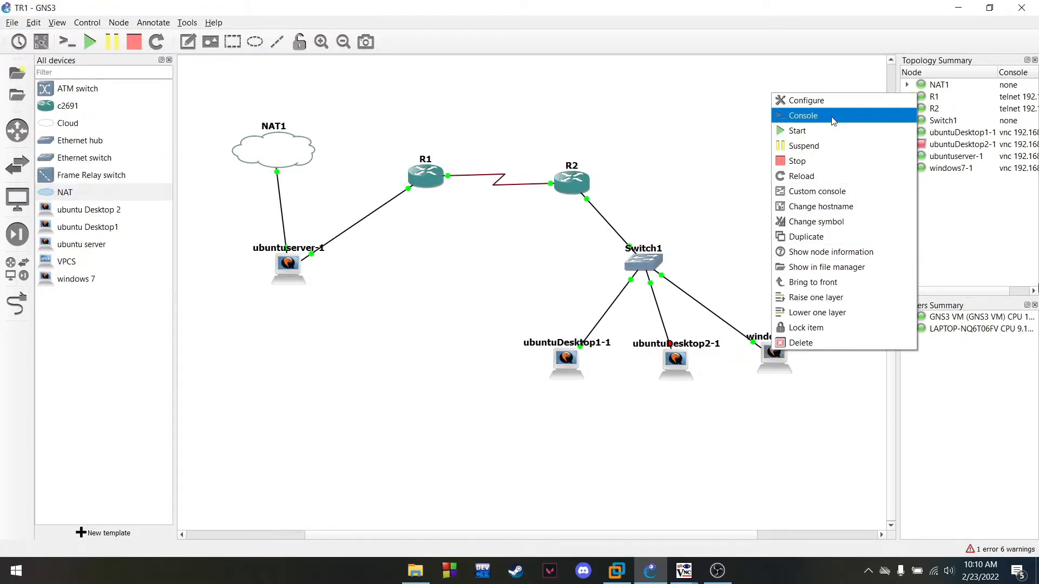
pyautogui.click(812, 115)
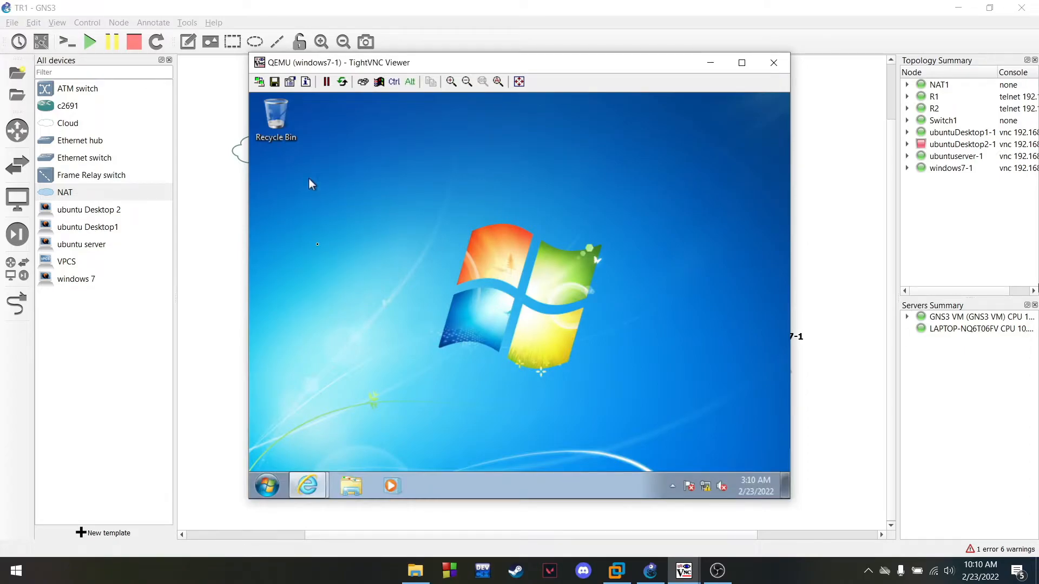
pyautogui.click(307, 486)
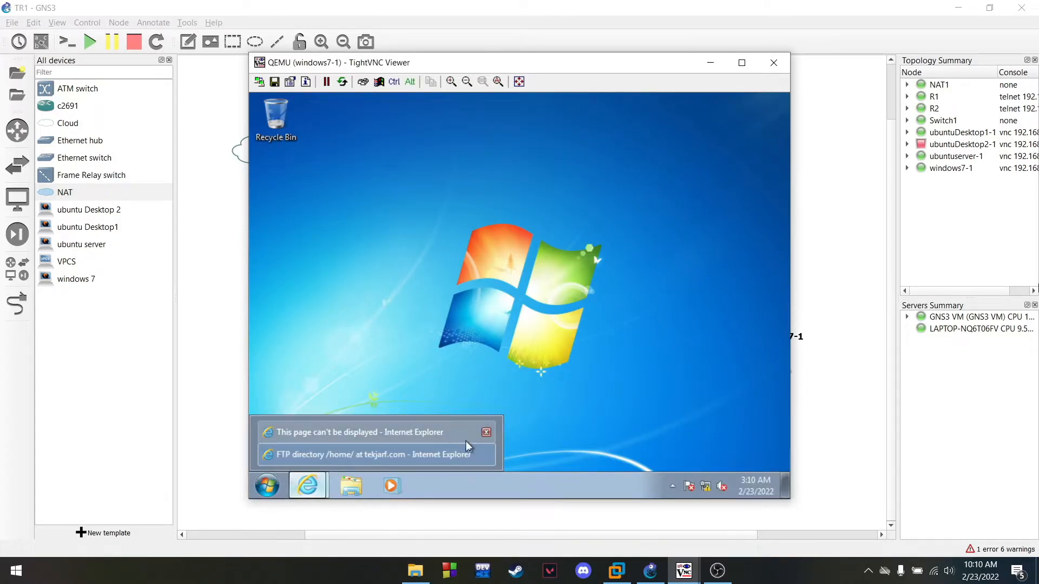
pyautogui.click(486, 455)
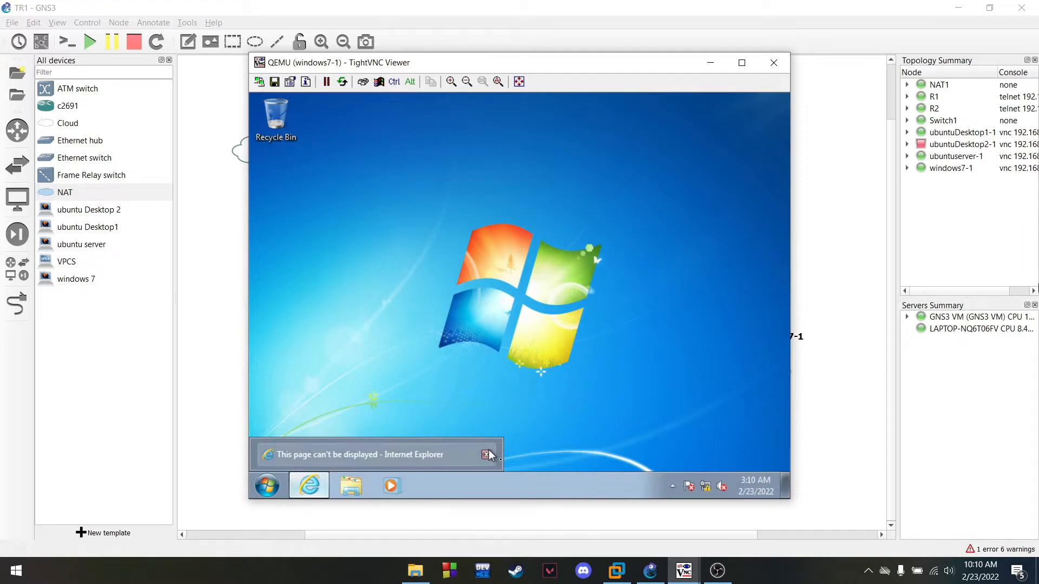
pyautogui.click(368, 454)
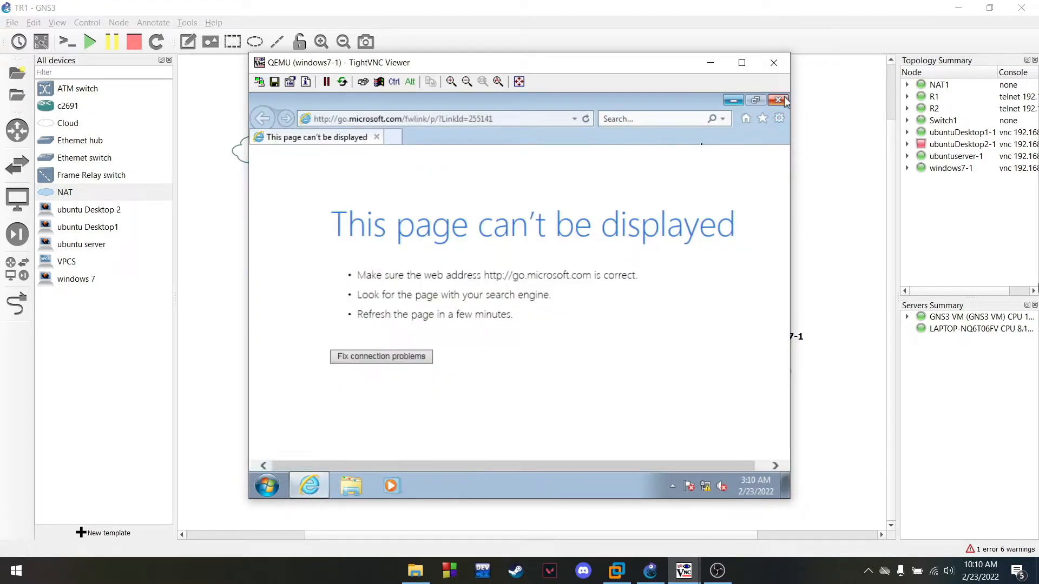
pyautogui.click(779, 100)
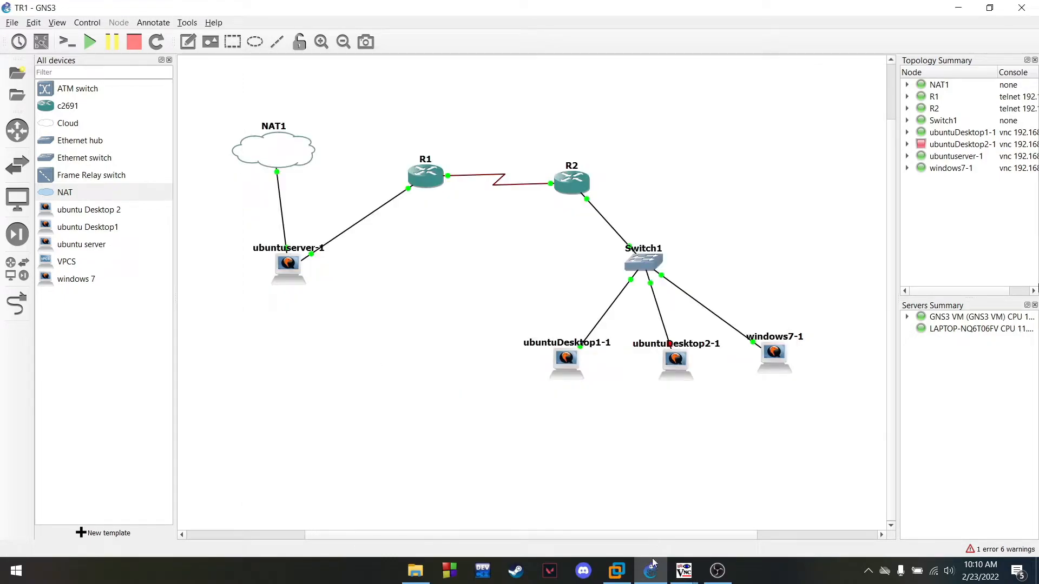
pyautogui.click(684, 572)
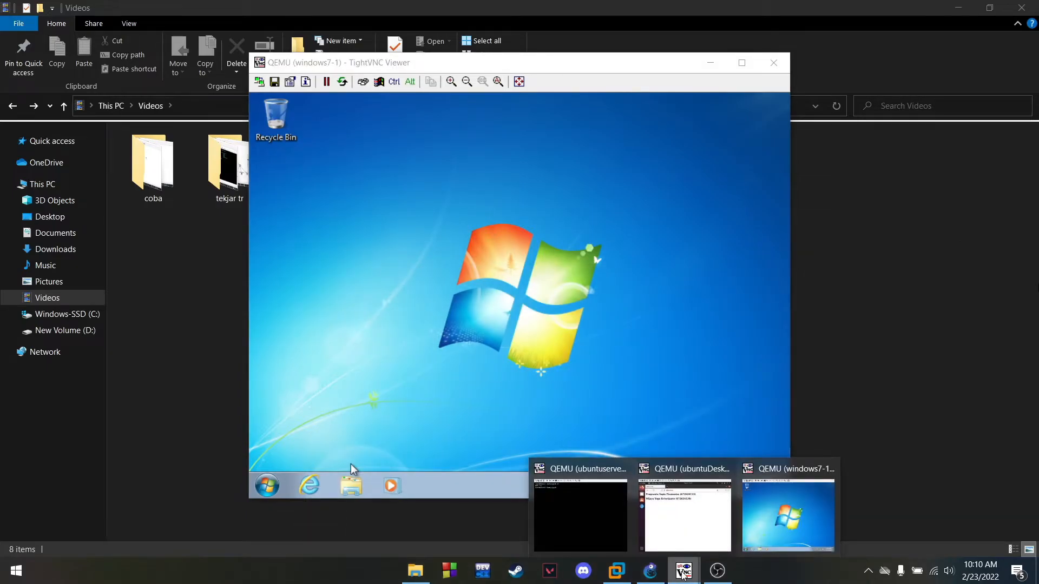
pyautogui.click(684, 573)
pyautogui.moveTo(684, 572)
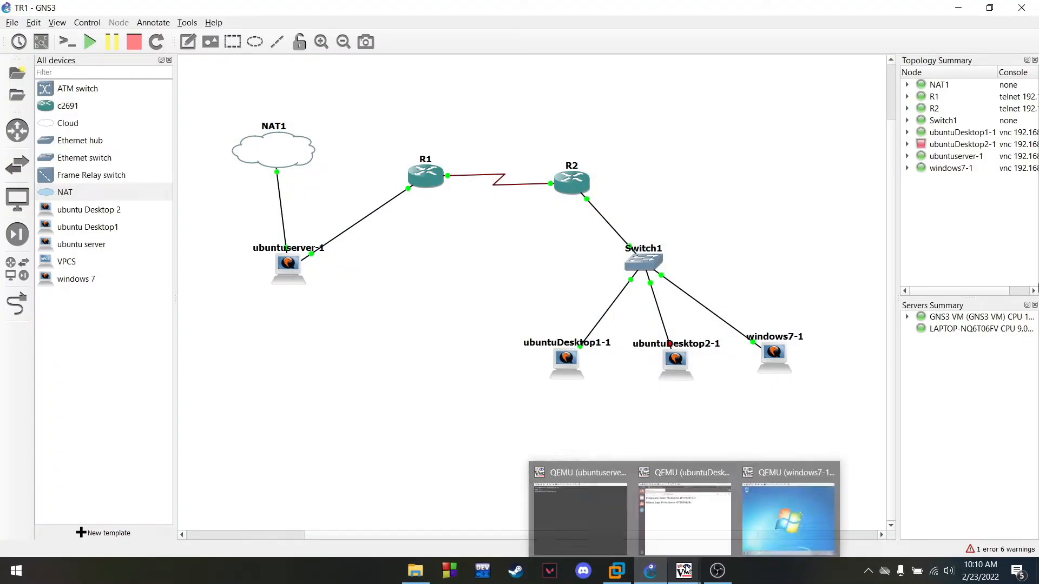
pyautogui.click(759, 512)
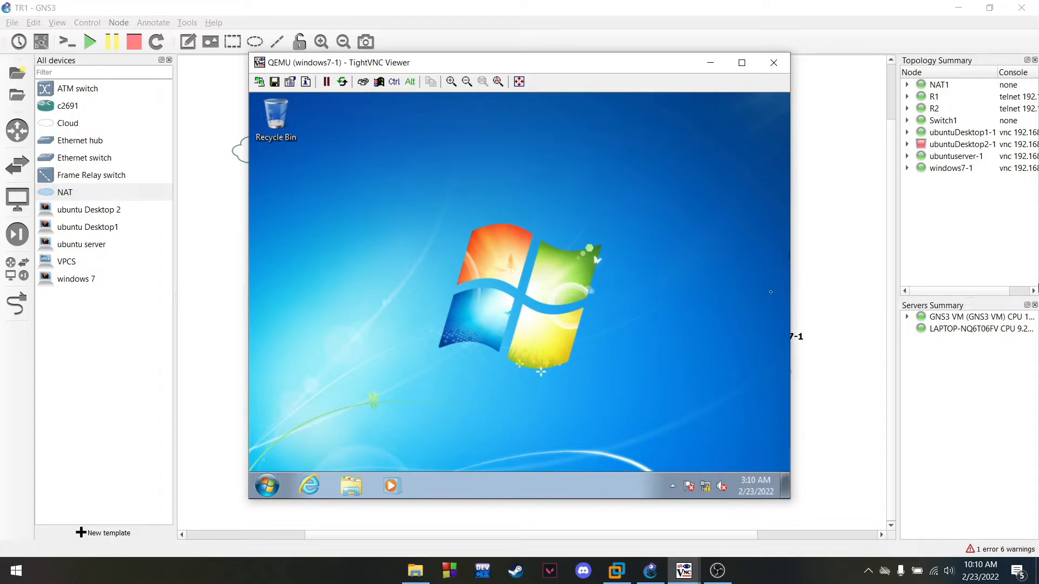
# Browse to ftp://tekjarf.com/ in Windows Explorer and log on with the account password
pyautogui.click(349, 486)
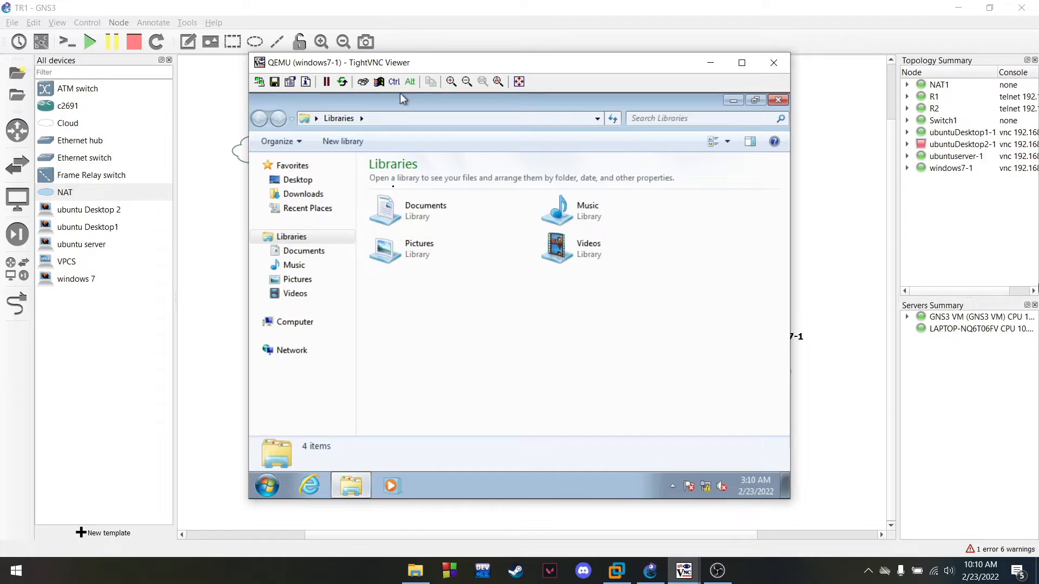
pyautogui.click(392, 116)
pyautogui.write('ftp')
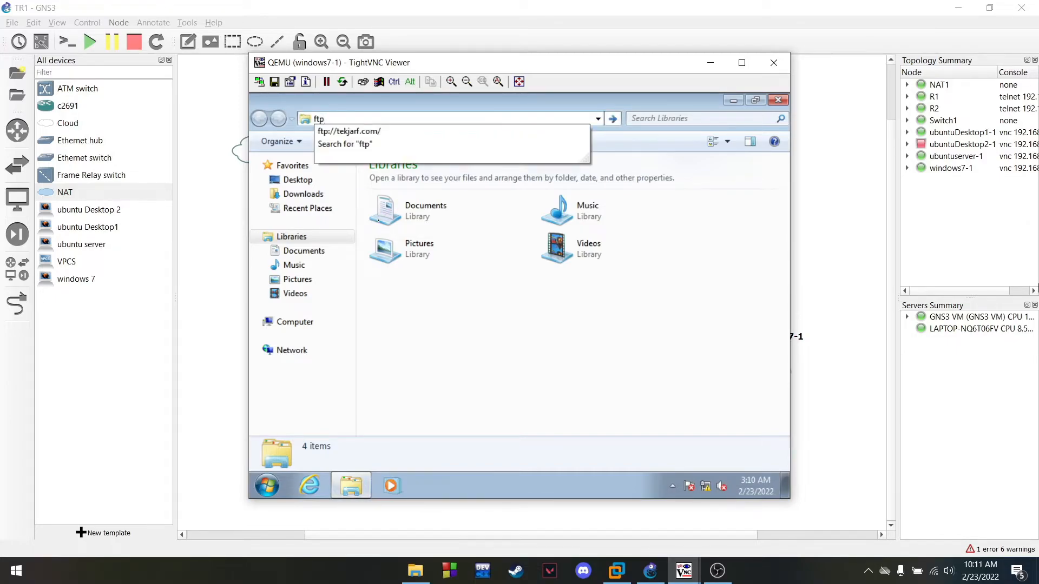
pyautogui.press('Down')
pyautogui.press('Return')
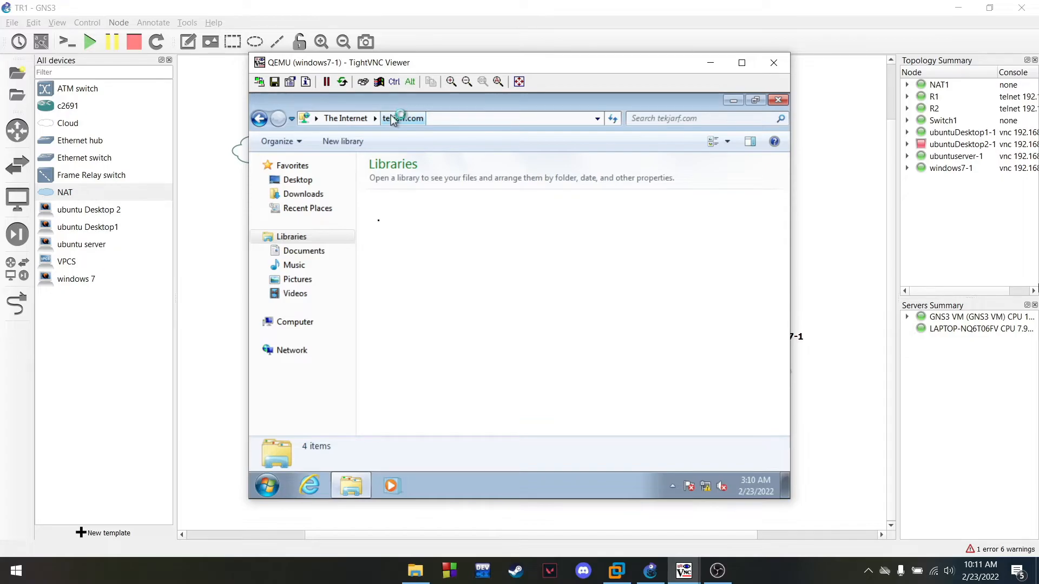
pyautogui.click(391, 209)
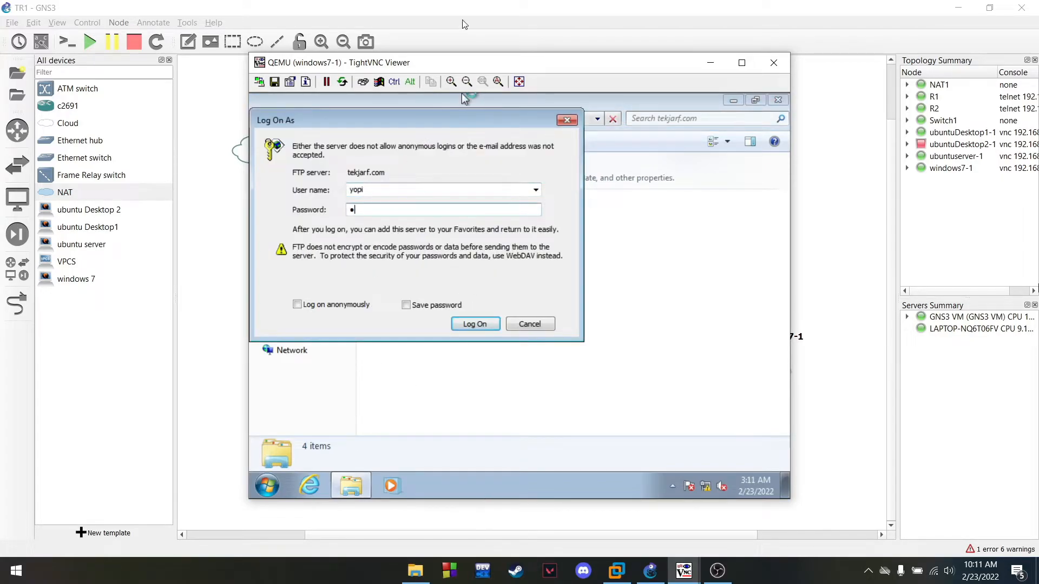
pyautogui.click(464, 320)
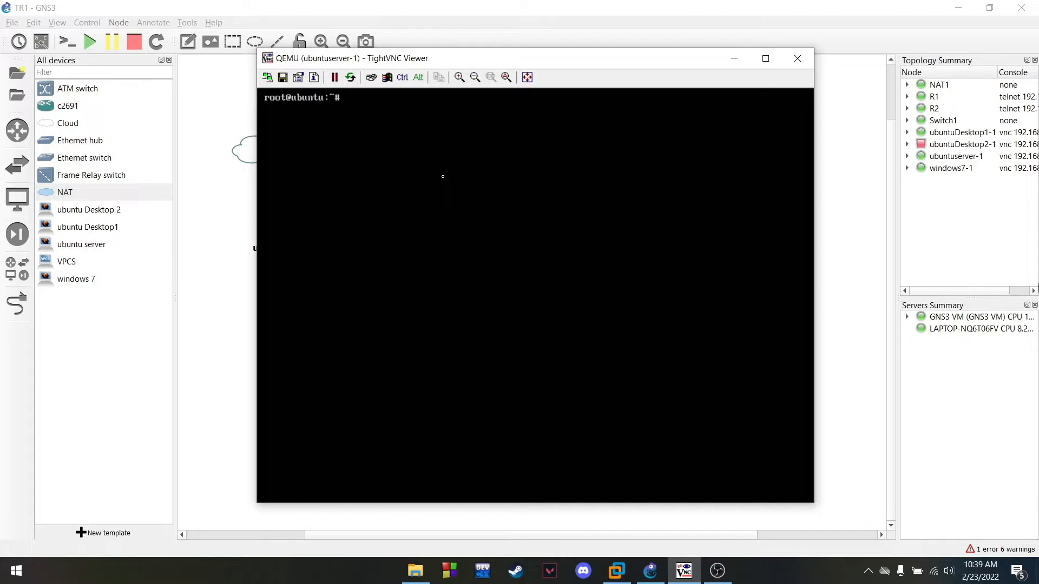
# Check the interfaces with ip a, then uncomment the ens4 NAT lines in /etc/network/interfaces
pyautogui.write('ip a')
pyautogui.press('Return')
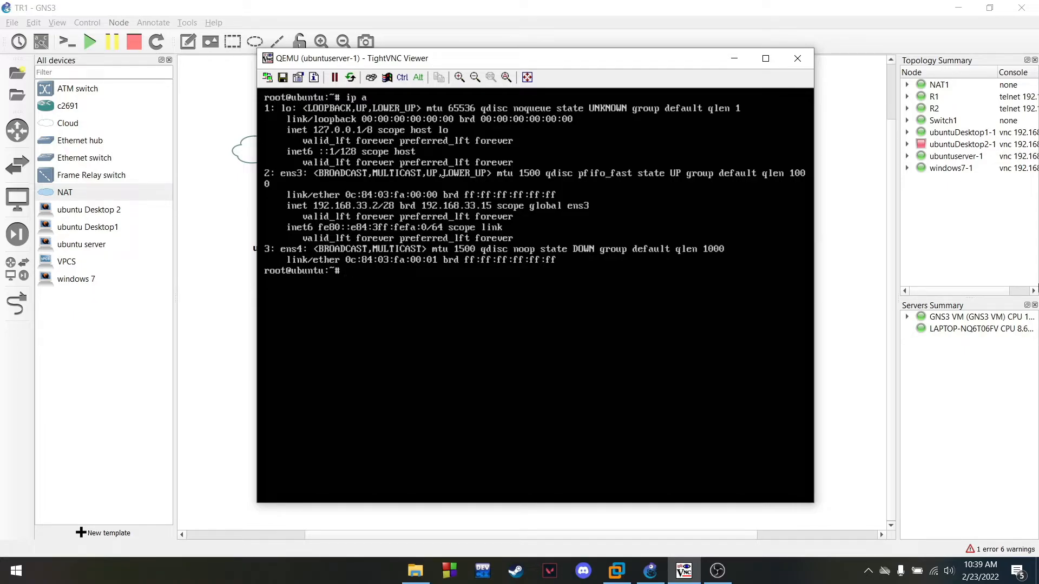
pyautogui.write('v')
pyautogui.write('vim')
pyautogui.write(' /etc/')
pyautogui.write('network')
pyautogui.write('/interfaces')
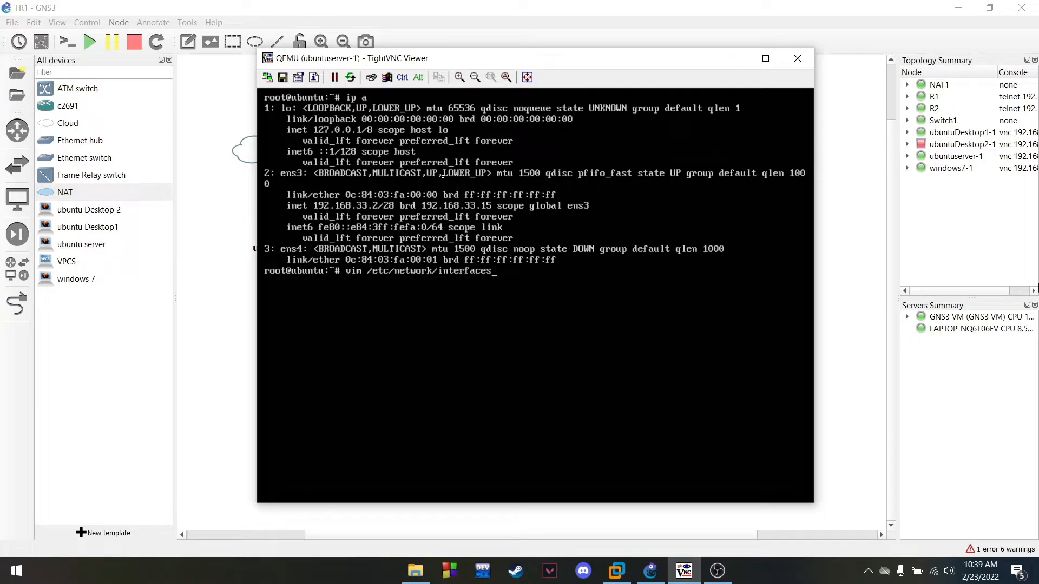
pyautogui.press('Down')
pyautogui.press('Down')
pyautogui.press('Down')
pyautogui.press('Down')
pyautogui.press('Down')
pyautogui.press('Down')
pyautogui.press('Down')
pyautogui.press('Down')
pyautogui.press('Down')
pyautogui.press('Down')
pyautogui.press('Down')
pyautogui.press('Down')
pyautogui.press('Down')
pyautogui.press('Down')
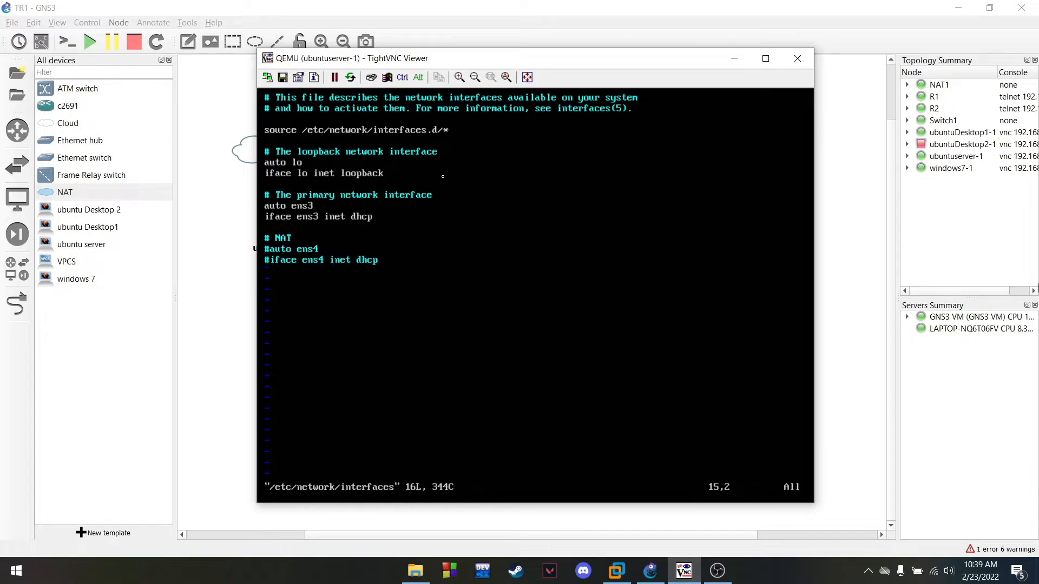
pyautogui.press('i')
pyautogui.press('Right')
pyautogui.press('BackSpace')
pyautogui.press('Down')
pyautogui.press('Right')
pyautogui.press('BackSpace')
# Comment out the auto and iface ens3 lines, then save the interfaces file with :wq
pyautogui.press('Up')
pyautogui.press('Up')
pyautogui.press('Up')
pyautogui.press('Up')
pyautogui.press('Up')
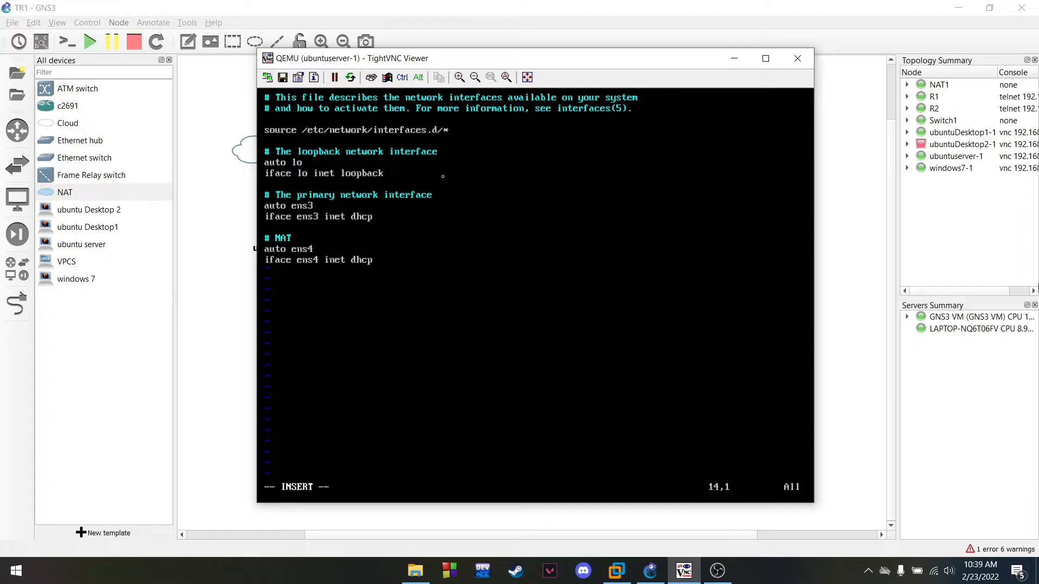
pyautogui.write('#')
pyautogui.press('Left')
pyautogui.press('Down')
pyautogui.write('#')
pyautogui.press('Escape')
pyautogui.write(':wq')
pyautogui.press('Return')
# Clear the console and reboot the Ubuntu server
pyautogui.write('c')
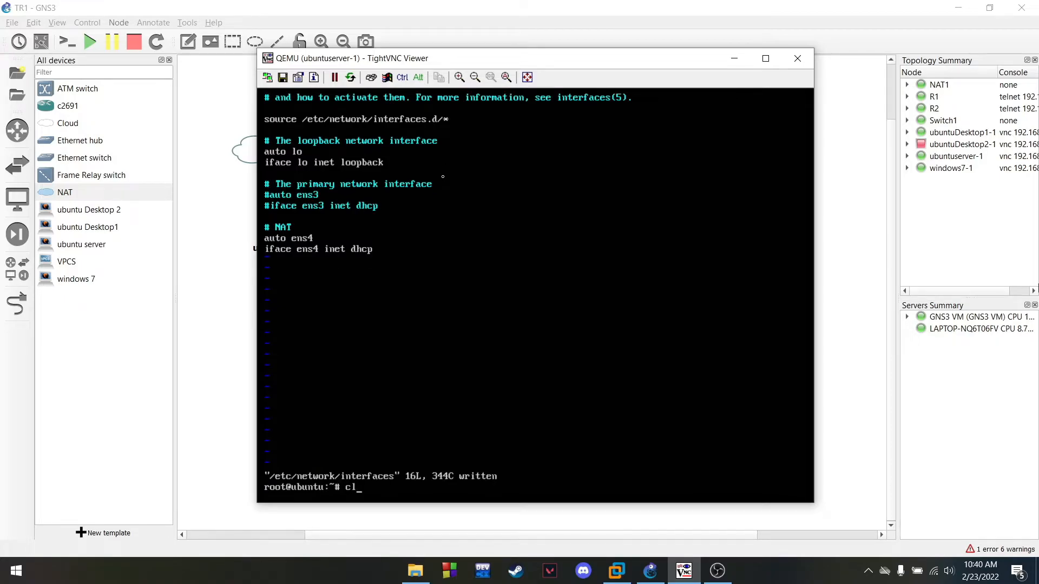
pyautogui.write('lea')
pyautogui.press('Return')
pyautogui.write('clear')
pyautogui.press('Return')
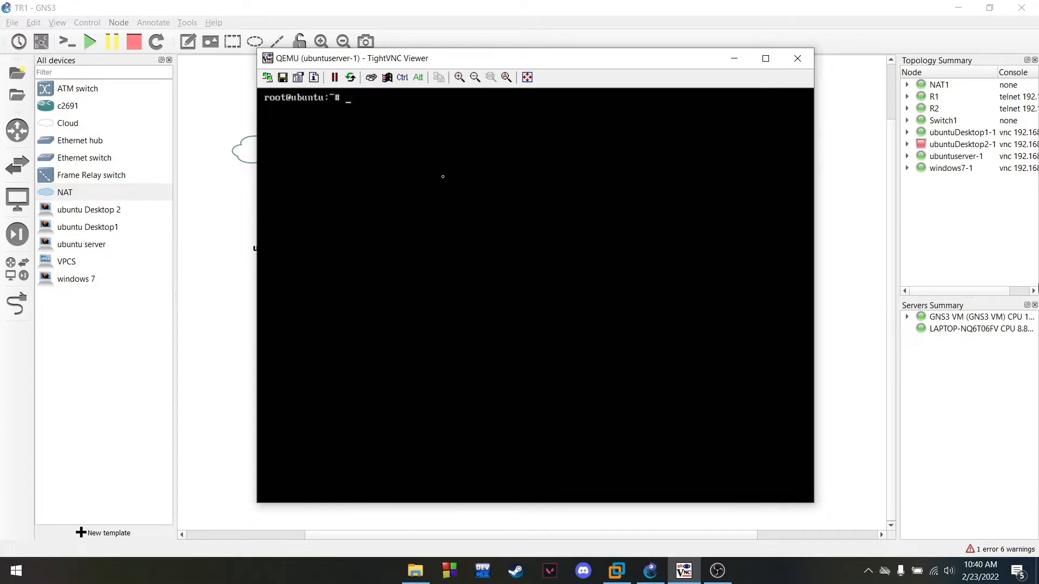
pyautogui.write('reboot')
pyautogui.press('Return')
# Log in to the rebooted server with the user account and clear the console
pyautogui.click(718, 571)
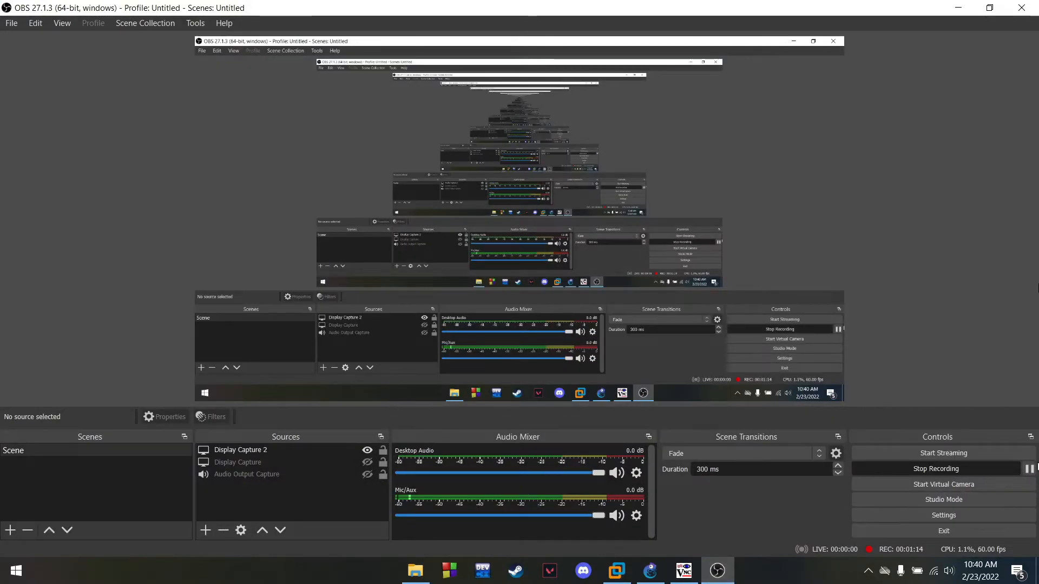
pyautogui.click(958, 8)
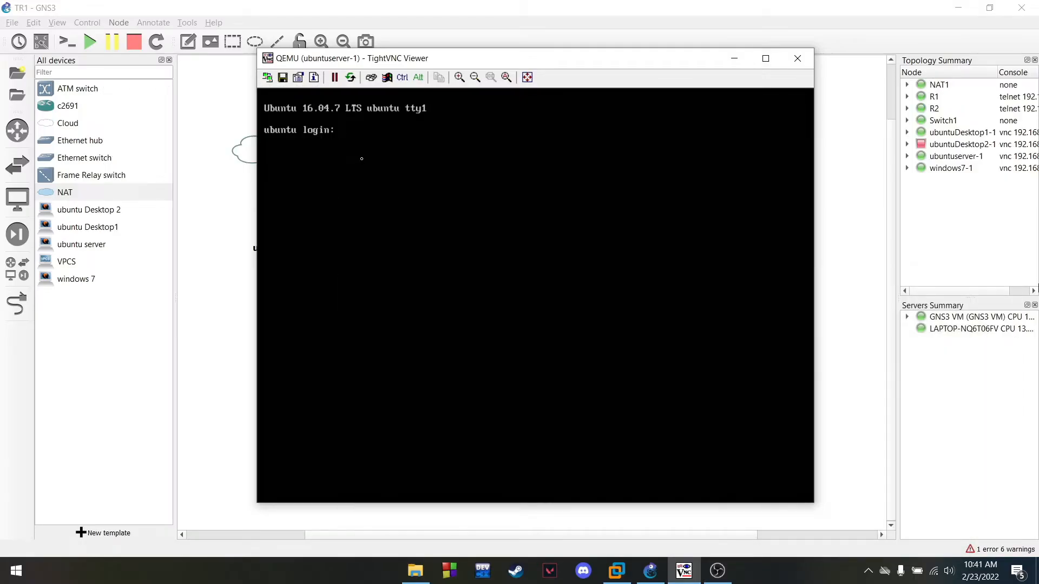
pyautogui.write('yopi')
pyautogui.press('Return')
pyautogui.press('Return')
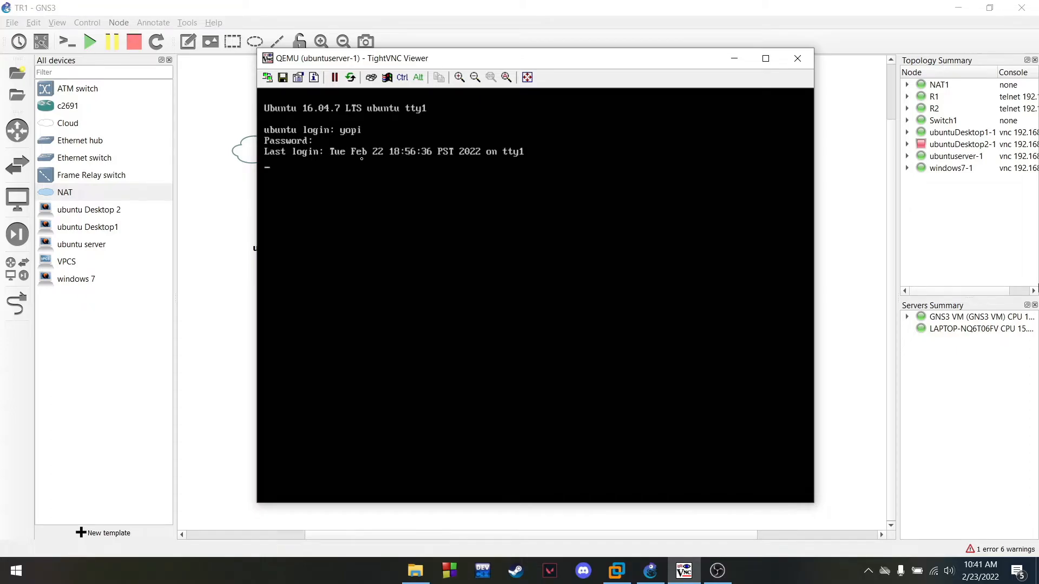
pyautogui.write('clear')
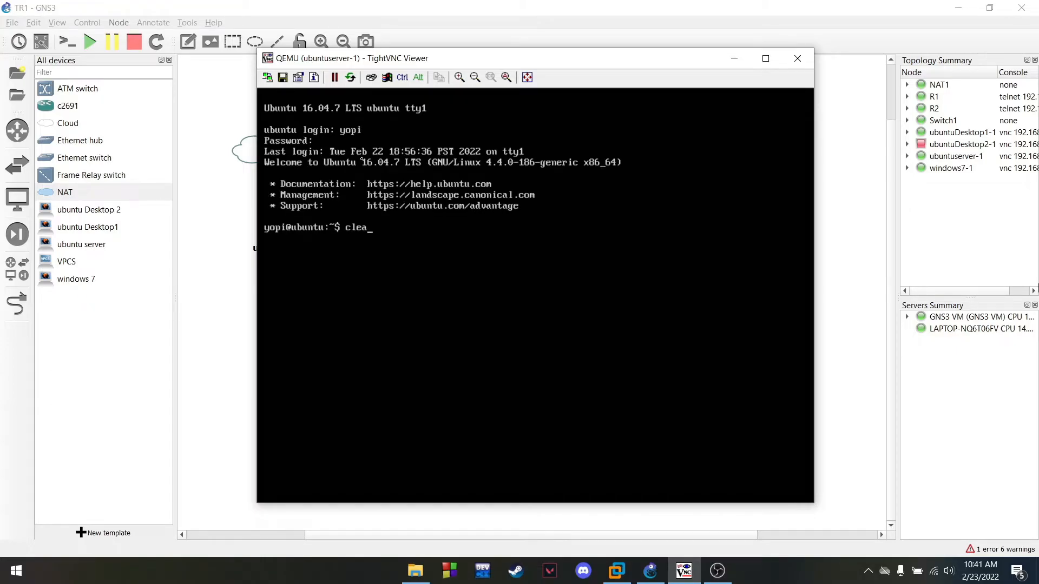
pyautogui.press('Return')
# Switch to a root shell with sudo su and clear the console
pyautogui.write('sudo su')
pyautogui.press('Return')
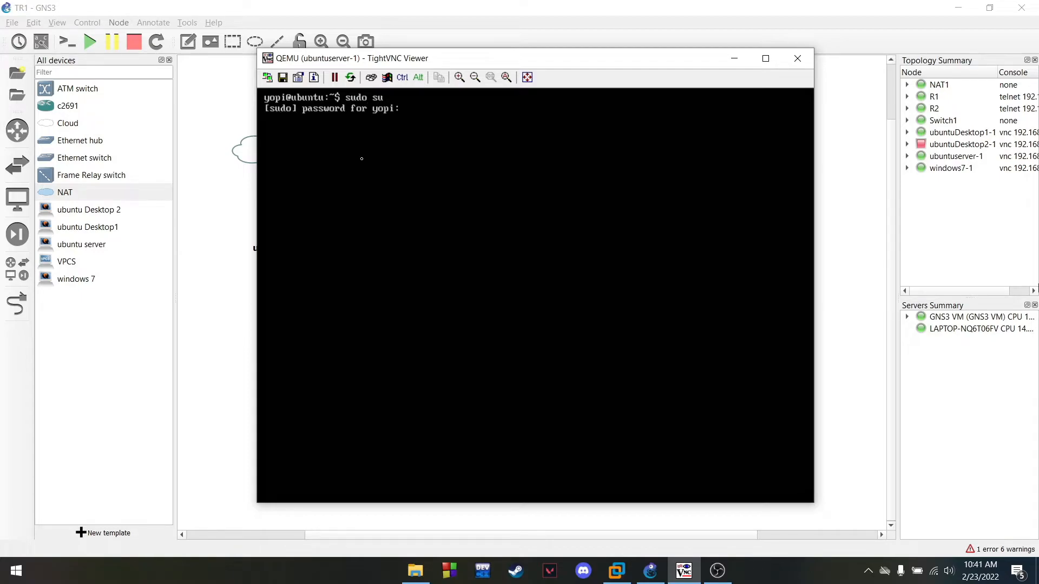
pyautogui.press('Return')
pyautogui.write('clear')
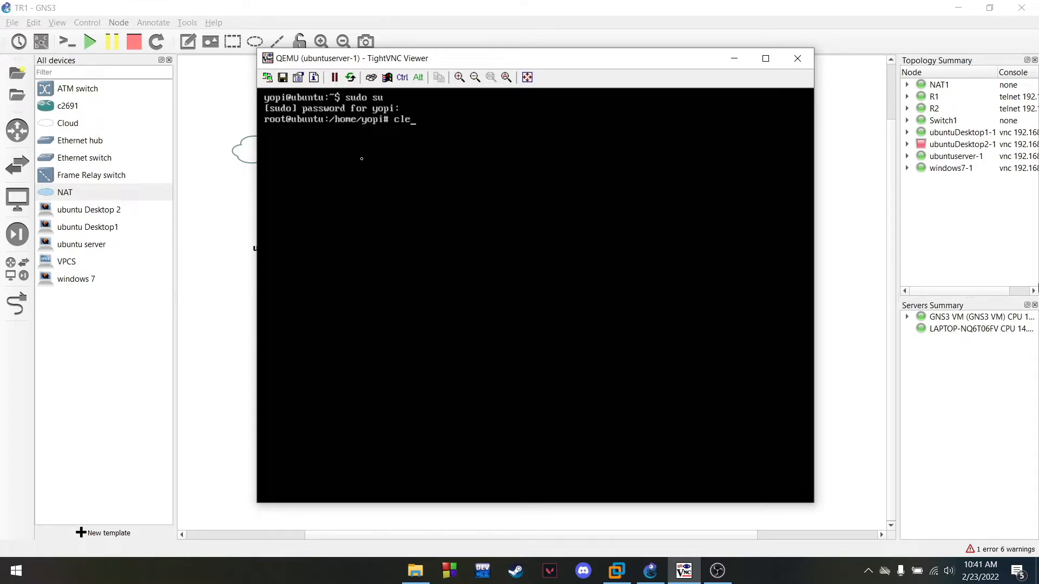
pyautogui.press('Return')
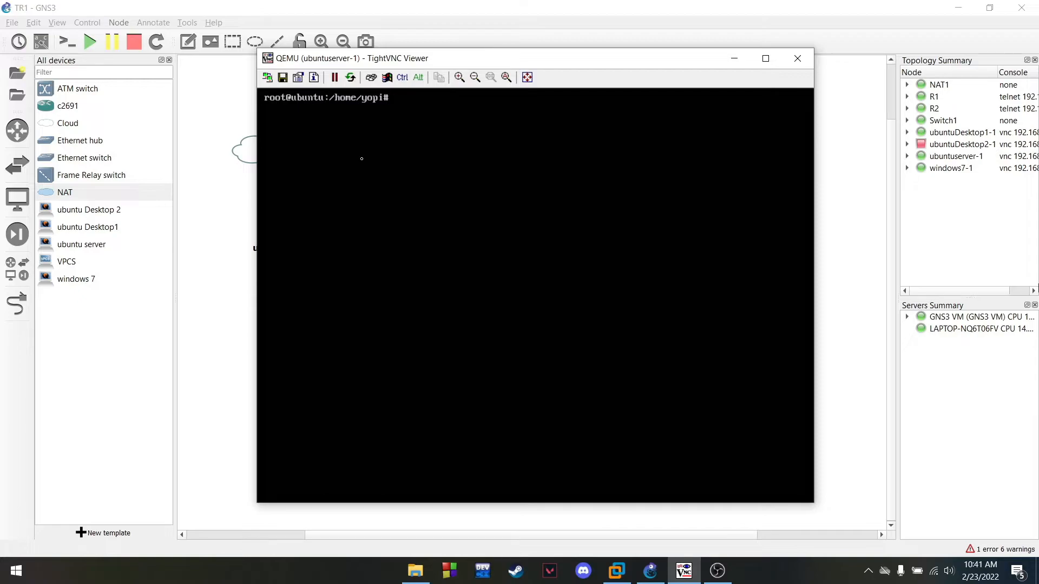
pyautogui.write('apt-get install php')
pyautogui.press('BackSpace')
pyautogui.press('BackSpace')
# Install php, libapache2-mod-php, php-mcrypt, php-mysql, php-cgi, php-curl and php-json, confirming with Y
pyautogui.write('hp libapache2')
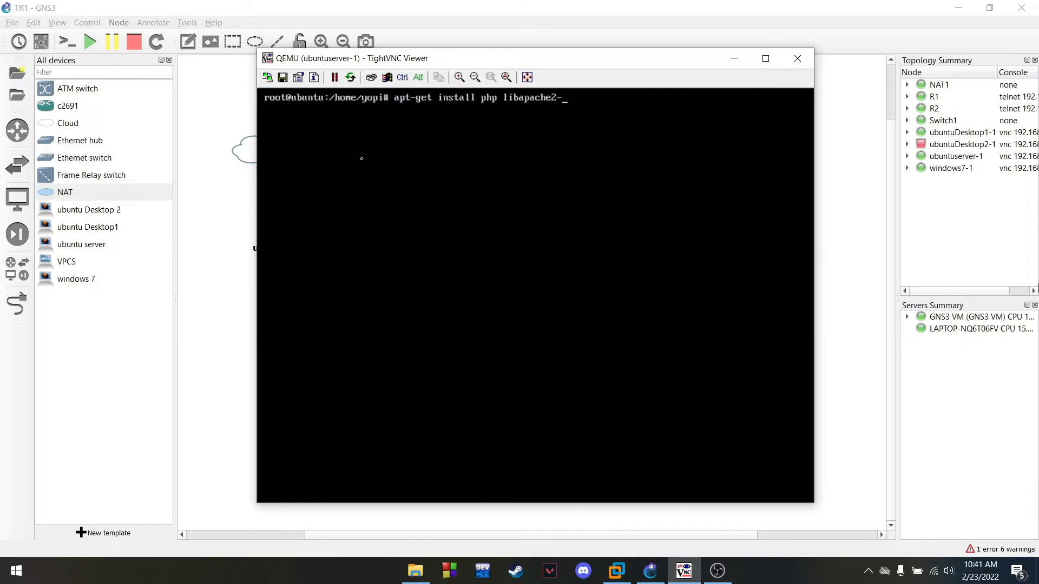
pyautogui.write('-mod-php')
pyautogui.write(' php')
pyautogui.write('-mcrypt')
pyautogui.write(' php')
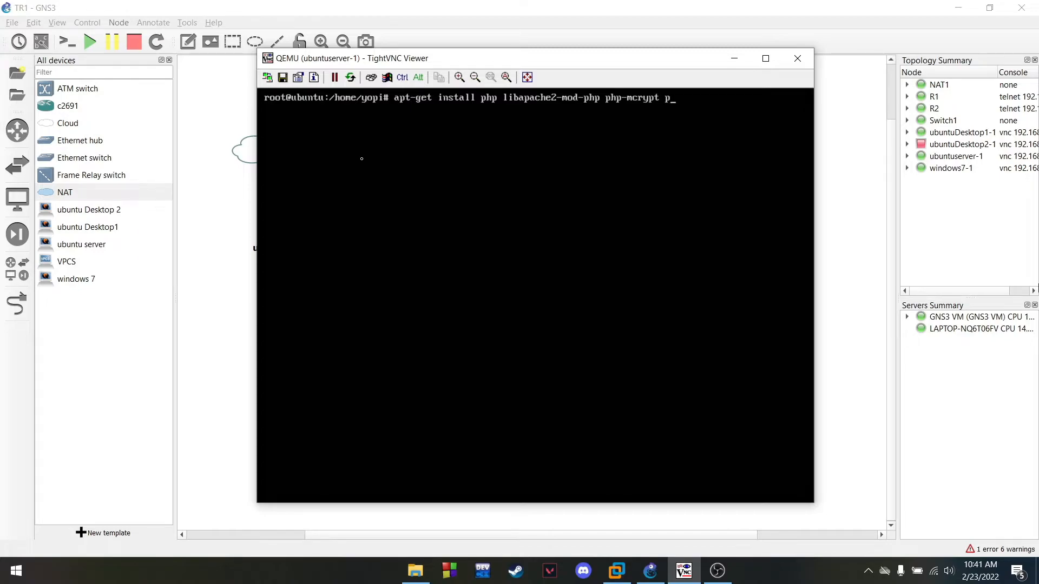
pyautogui.write('-mysql php-cgi php-')
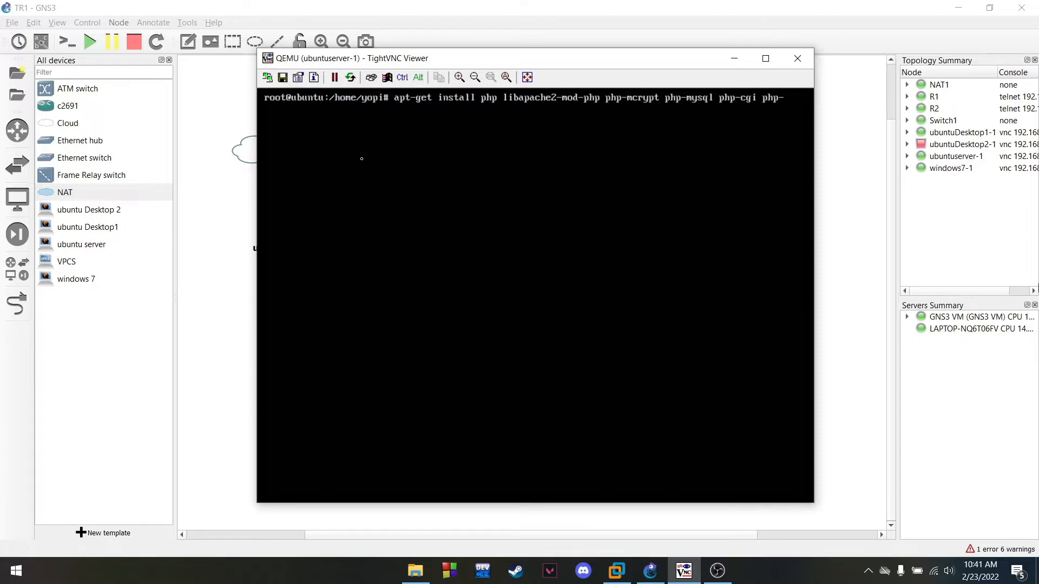
pyautogui.write('curl p')
pyautogui.press('BackSpace')
pyautogui.press('BackSpace')
pyautogui.write('l ph')
pyautogui.write('json')
pyautogui.press('Return')
pyautogui.write('Y')
pyautogui.press('Return')
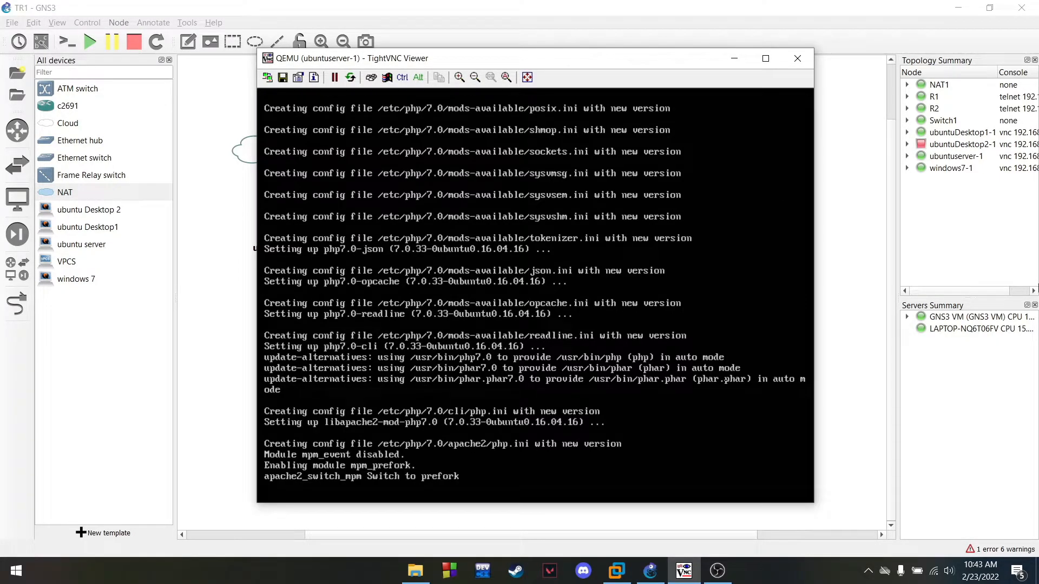
pyautogui.write('clear')
pyautogui.press('Return')
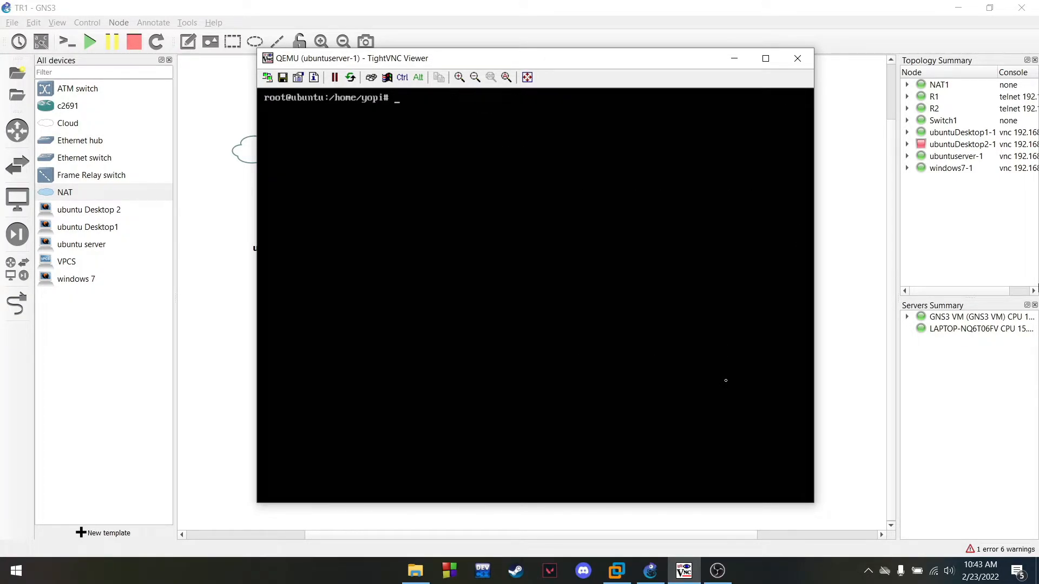
pyautogui.write('apt-get install mysql-server')
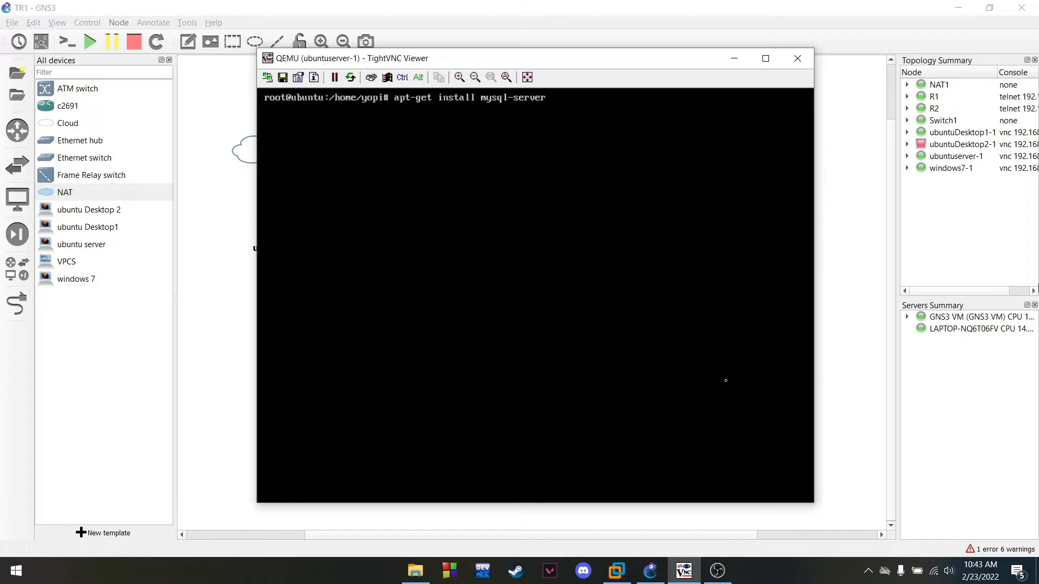
pyautogui.write(' mysql-client')
# Install mysql-server and mysql-client, confirm with Y, and leave the MySQL root password empty
pyautogui.press('Return')
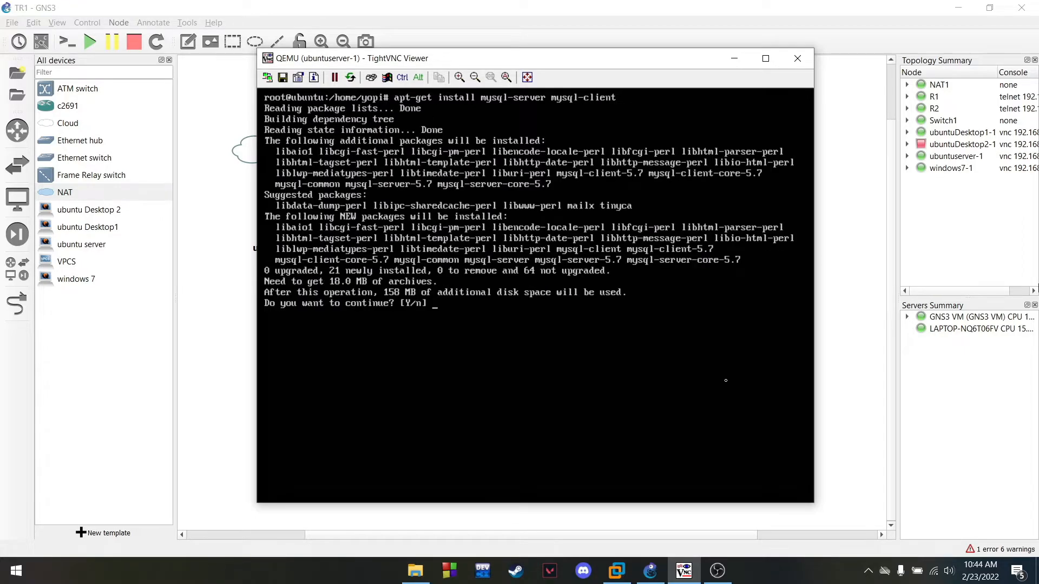
pyautogui.write('Y')
pyautogui.press('Return')
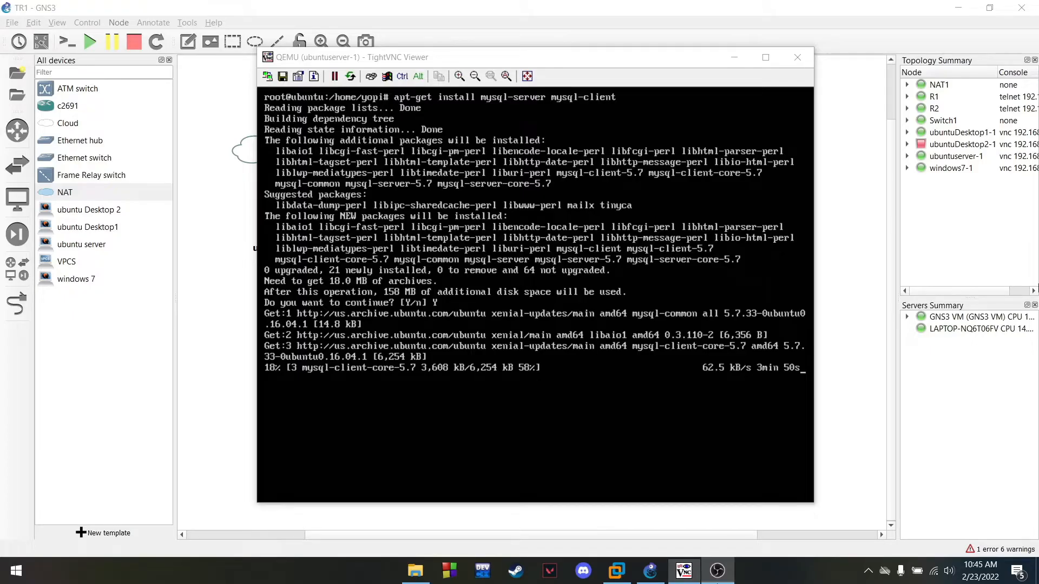
pyautogui.click(690, 575)
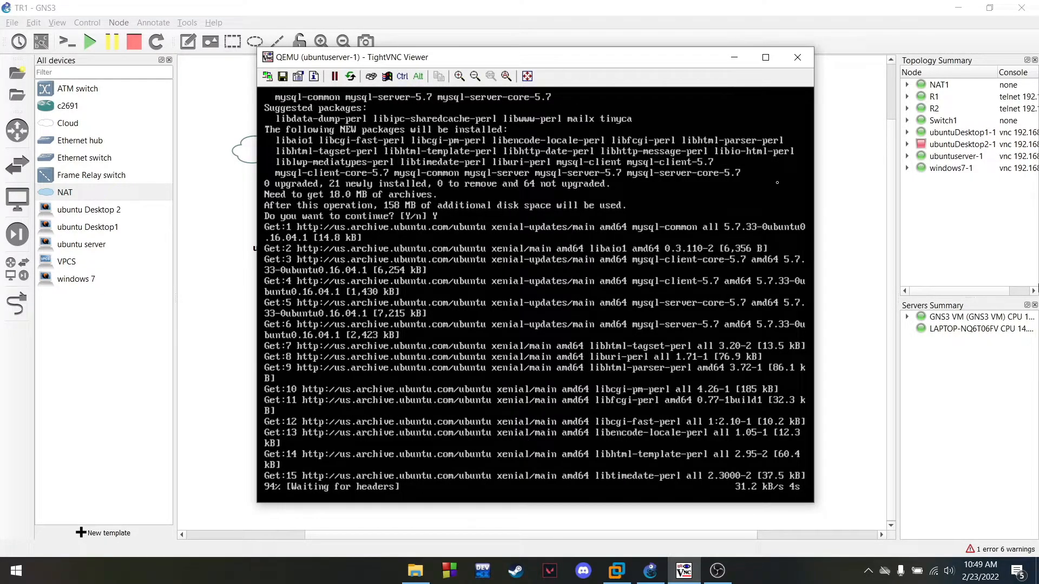
pyautogui.press('Return')
pyautogui.press('Return')
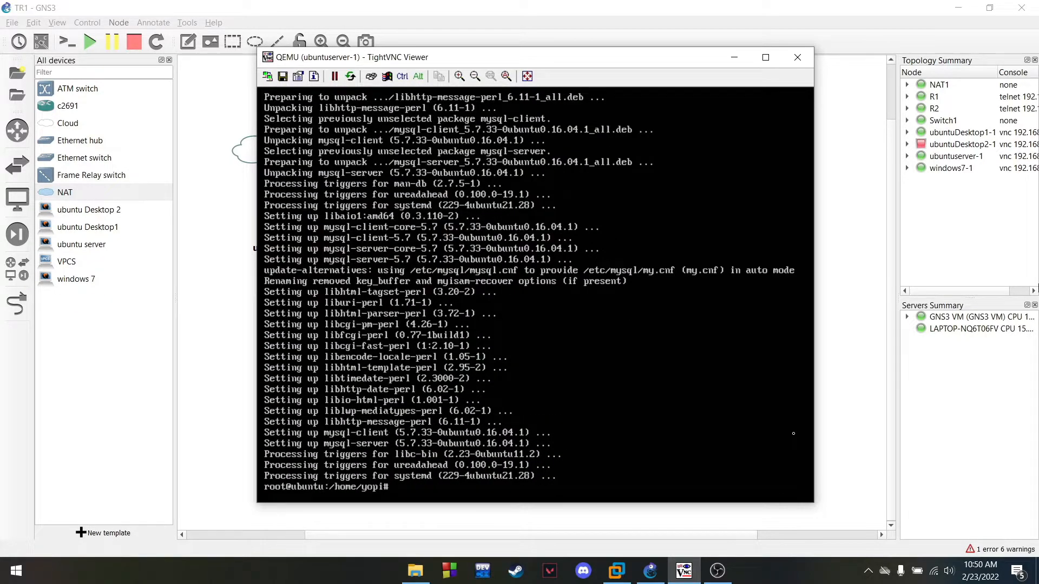
pyautogui.hotkey('ctrl', 'l')
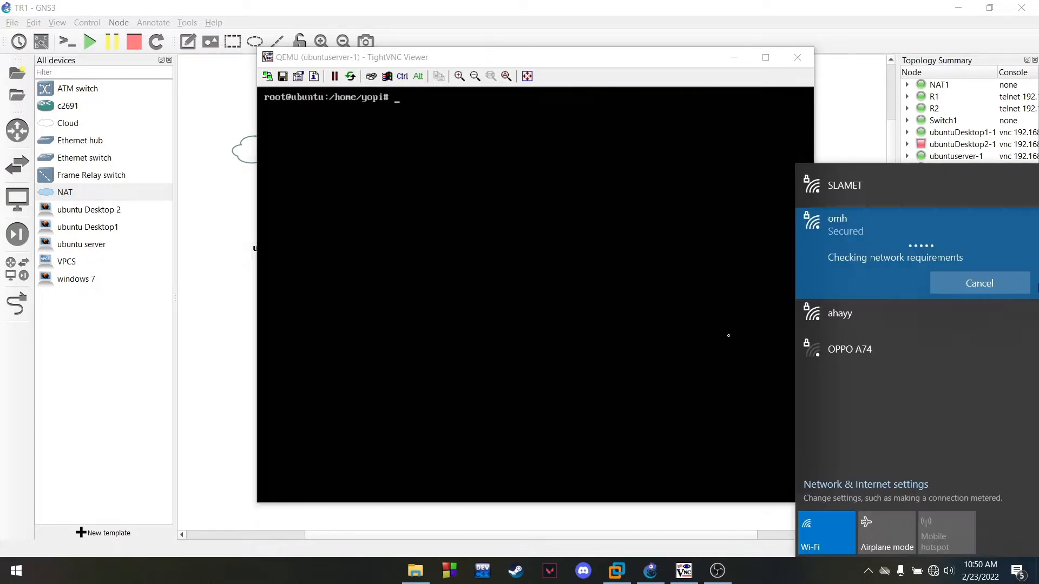
pyautogui.click(507, 136)
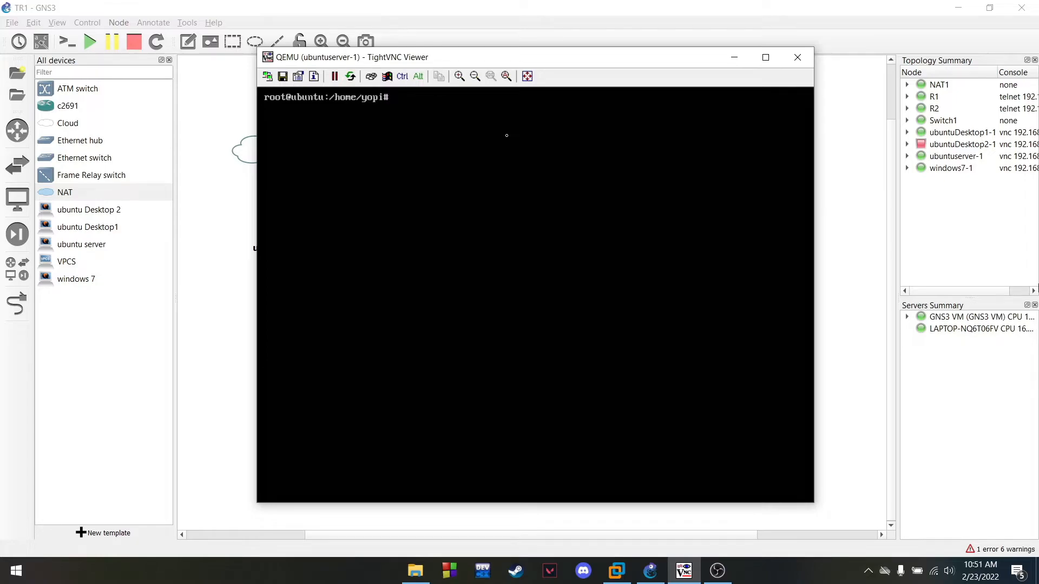
pyautogui.write('mysql')
pyautogui.write(' -u root')
pyautogui.write(' -p')
pyautogui.press('Return')
pyautogui.press('Return')
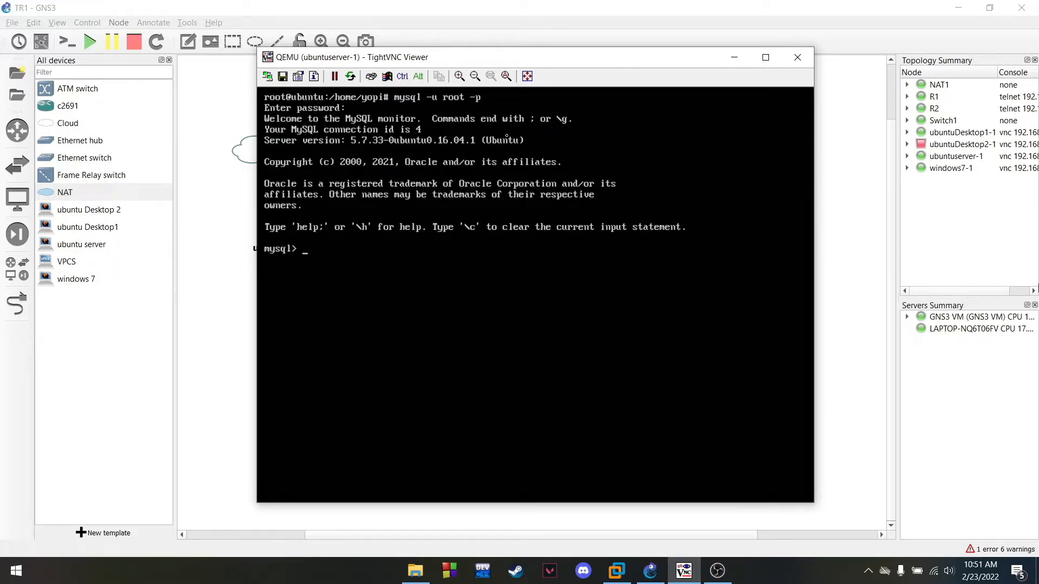
pyautogui.write('xit')
pyautogui.press('Return')
pyautogui.write('exit')
pyautogui.press('Return')
pyautogui.write('clear')
pyautogui.press('Return')
pyautogui.press('BackSpace')
pyautogui.write('\\c')
pyautogui.press('Return')
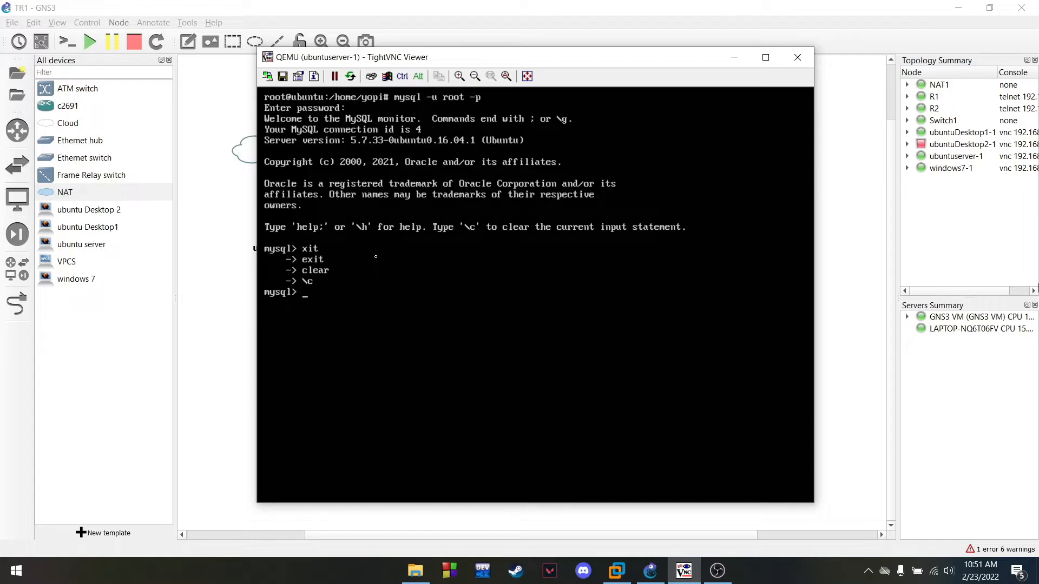
pyautogui.write('\\h')
pyautogui.press('Return')
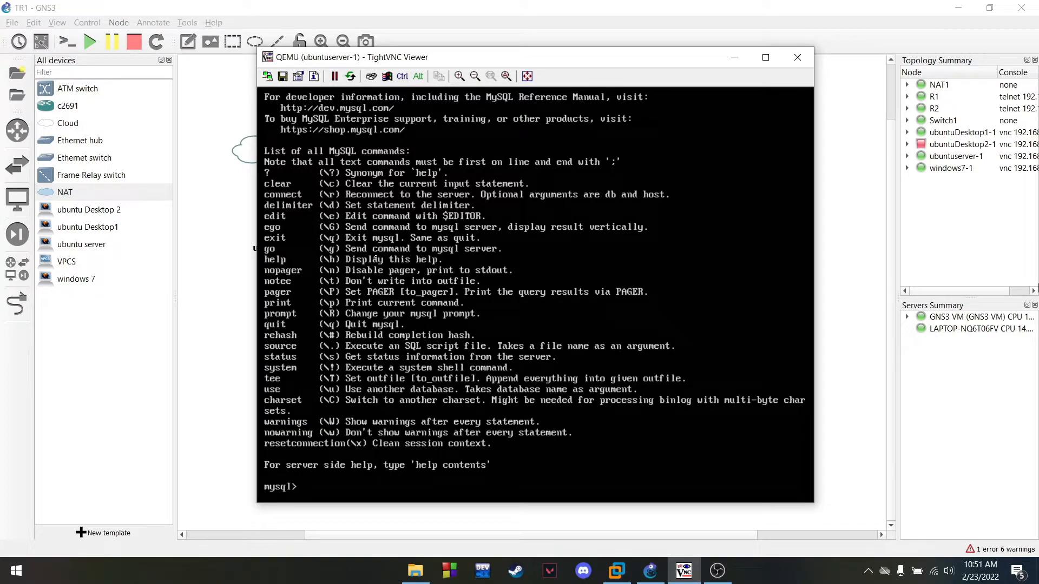
pyautogui.write('\\q')
pyautogui.press('Return')
pyautogui.write('clear')
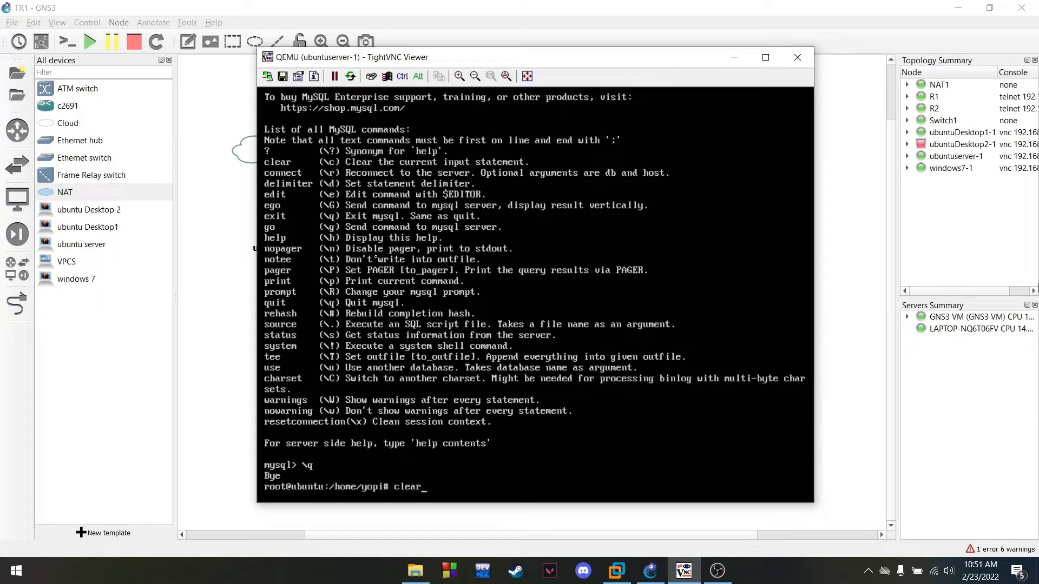
pyautogui.press('Return')
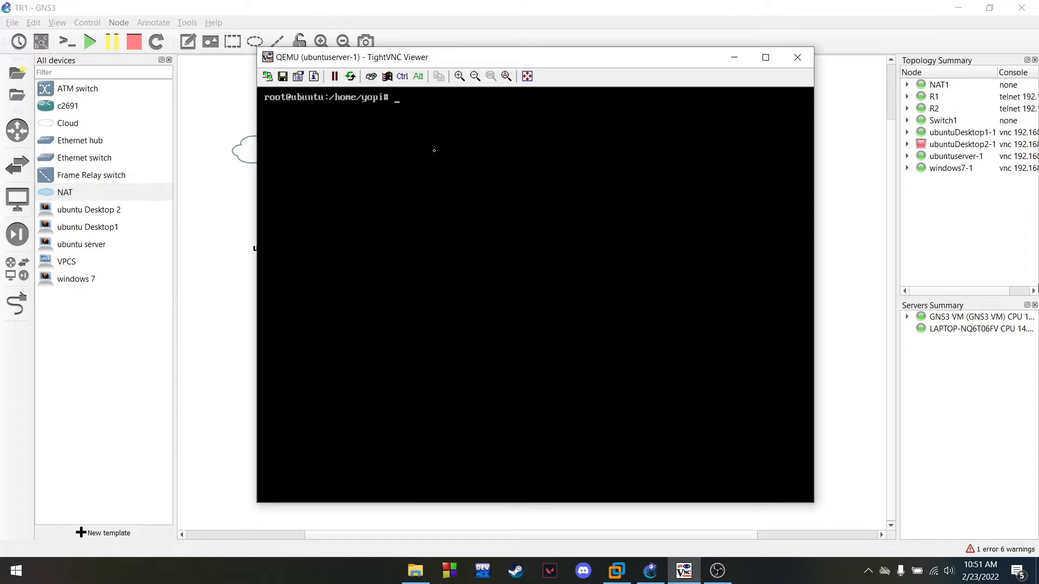
pyautogui.click(707, 571)
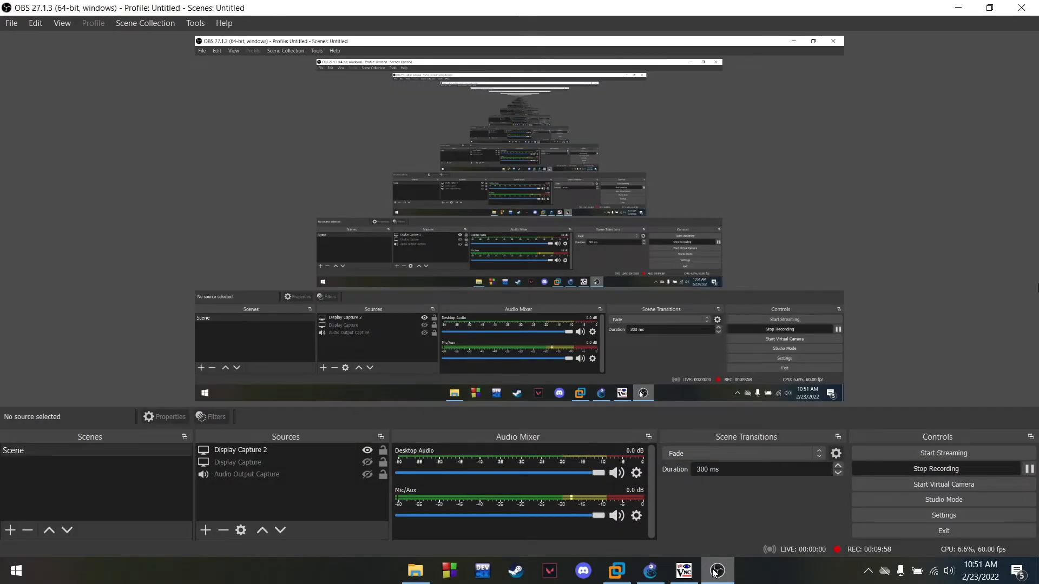
pyautogui.click(707, 571)
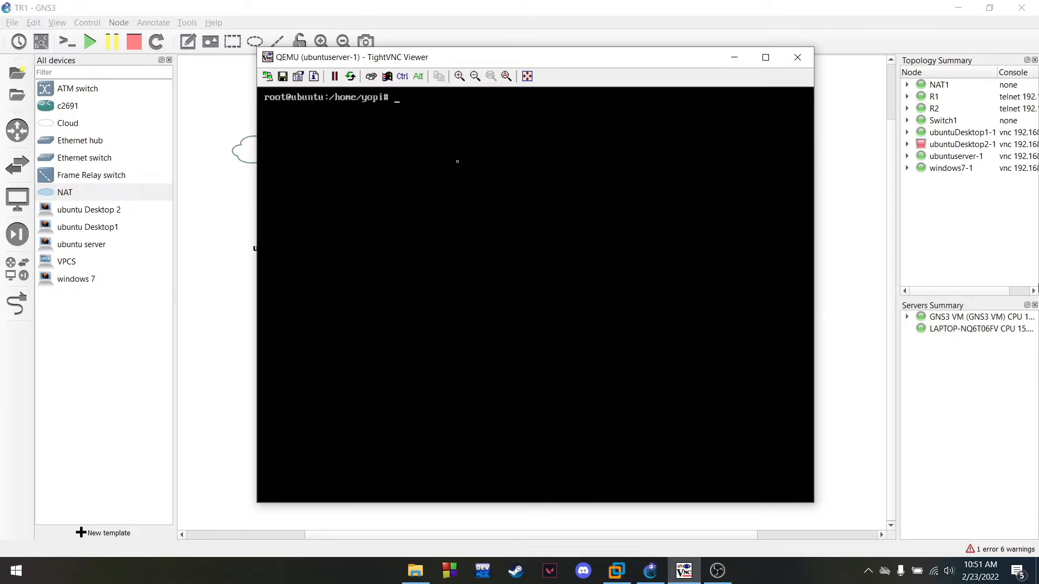
# Run apt-get install phpmyadmin and confirm with Y so its 20 packages download
pyautogui.write('apt-get install phpmyadmin')
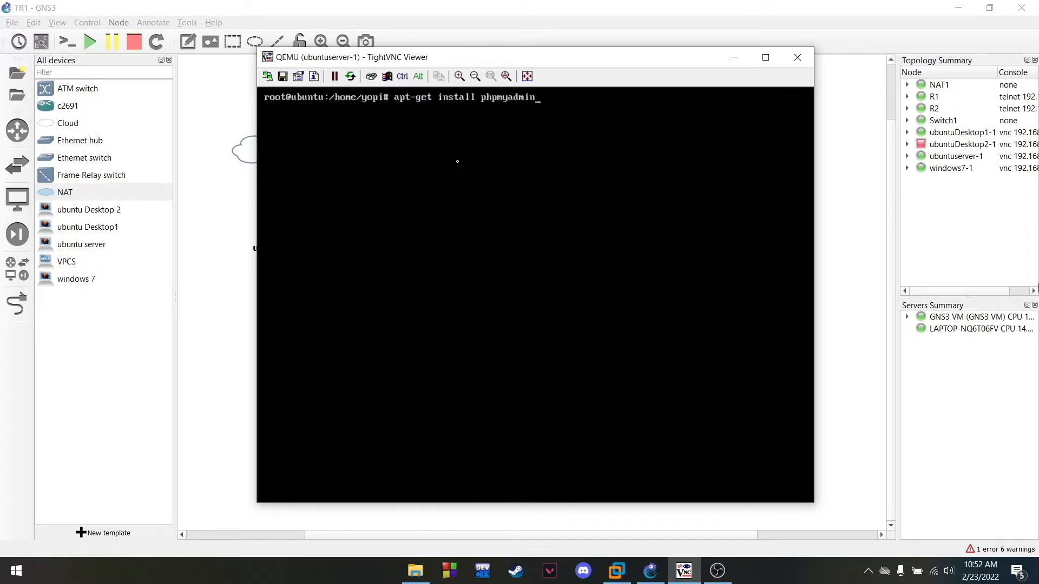
pyautogui.press('Return')
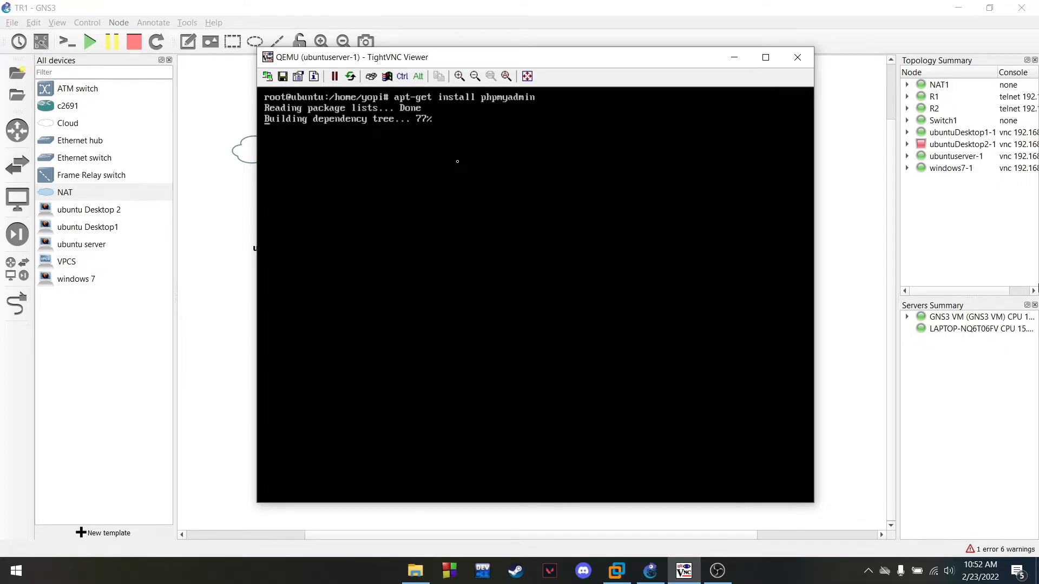
pyautogui.write('Y')
pyautogui.press('Return')
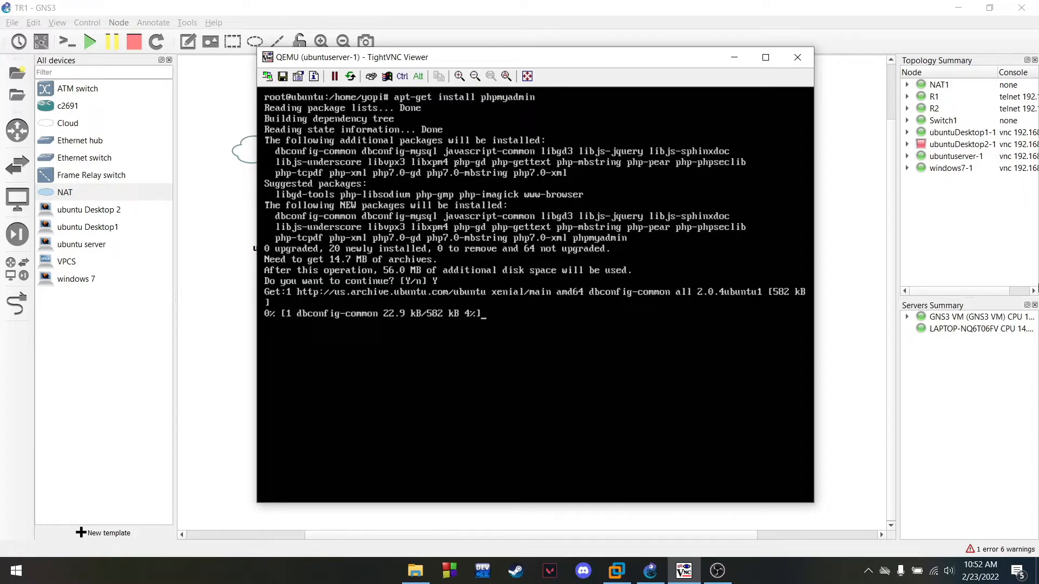
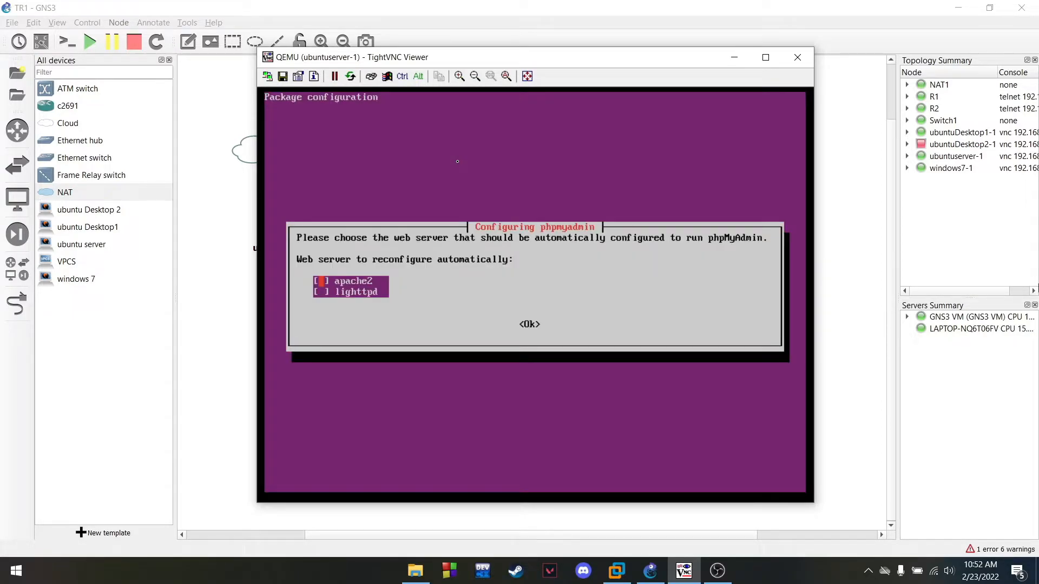
# Select apache2 as the web server for phpMyAdmin and confirm it
pyautogui.press('Down')
pyautogui.press('Up')
pyautogui.press('space')
pyautogui.press('Down')
pyautogui.press('Tab')
pyautogui.press('Return')
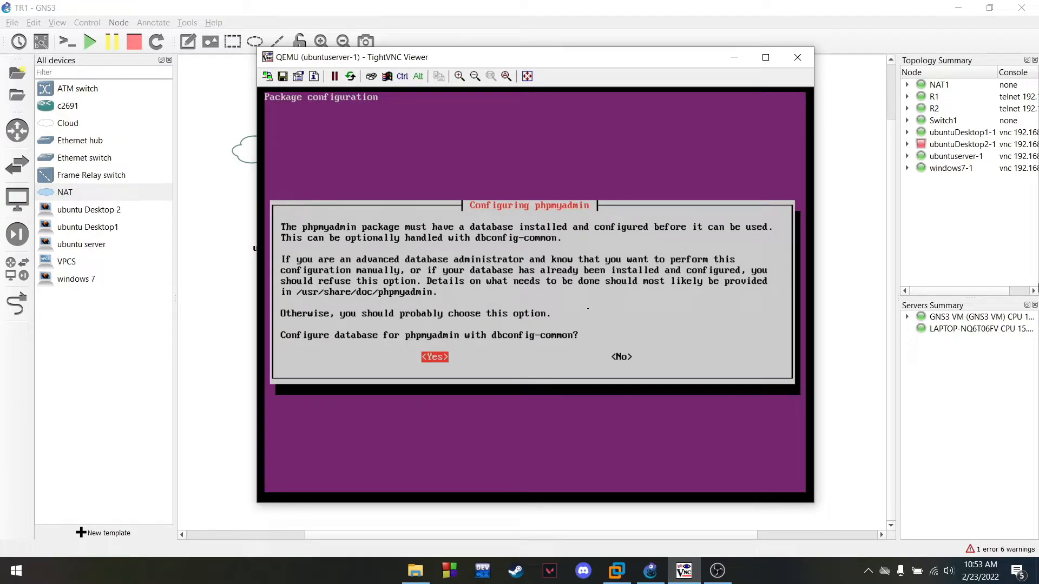
# Decline the dbconfig-common database setup and clear the terminal
pyautogui.press('Tab')
pyautogui.press('Return')
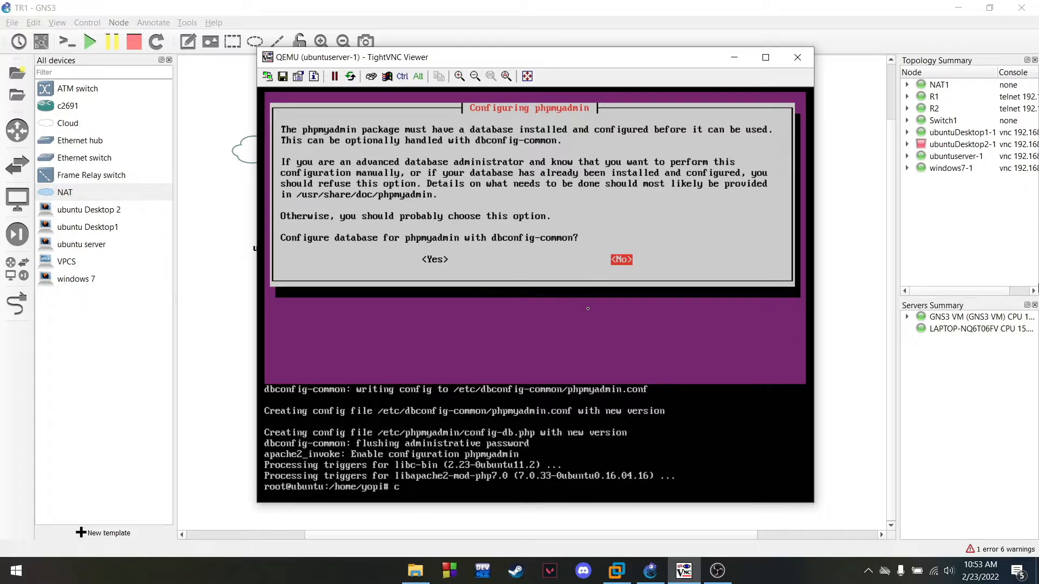
pyautogui.write('lear')
pyautogui.press('Return')
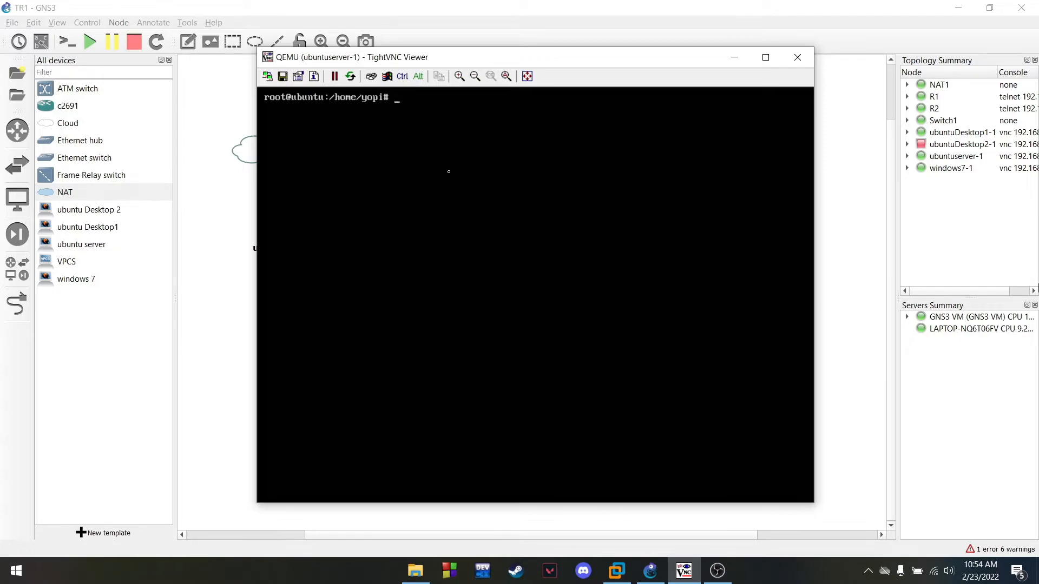
# Open /etc/network/interfaces in vim and uncomment the ens3 interface lines
pyautogui.write('m /etc/network/interfaces')
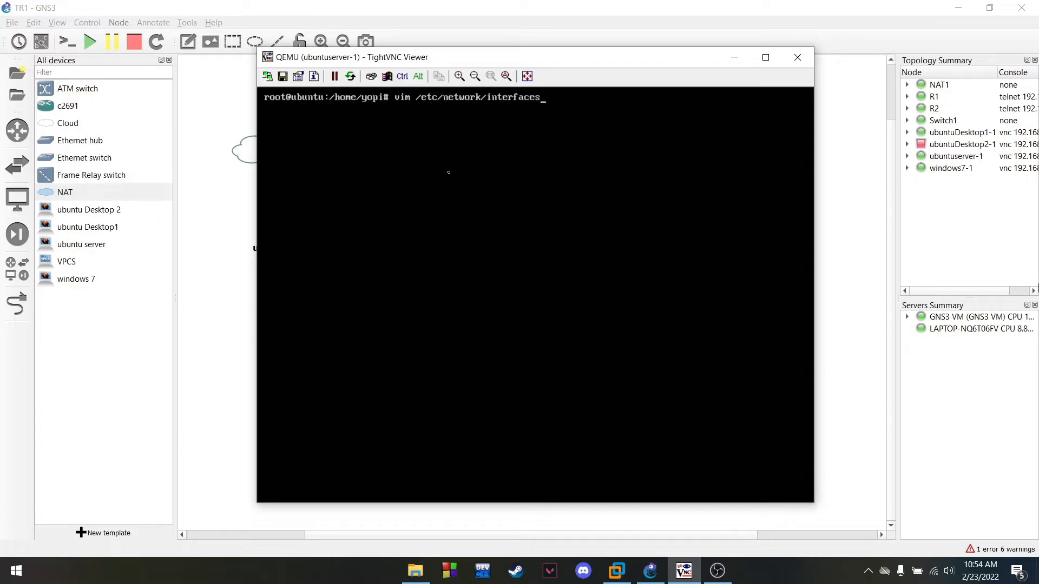
pyautogui.press('Return')
pyautogui.press('Down')
pyautogui.press('Down')
pyautogui.press('Down')
pyautogui.press('Down')
pyautogui.press('Down')
pyautogui.press('Down')
pyautogui.press('Down')
pyautogui.press('Down')
pyautogui.press('Down')
pyautogui.press('Down')
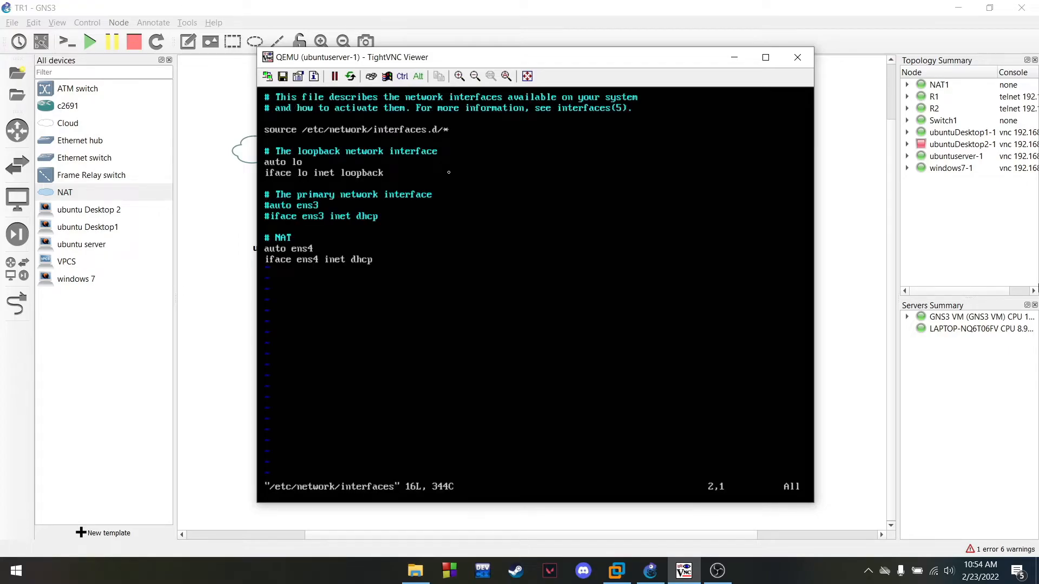
pyautogui.press('Right')
pyautogui.press('i')
pyautogui.press('Delete')
pyautogui.press('Down')
pyautogui.press('Delete')
pyautogui.press('Down')
pyautogui.press('Down')
pyautogui.press('Down')
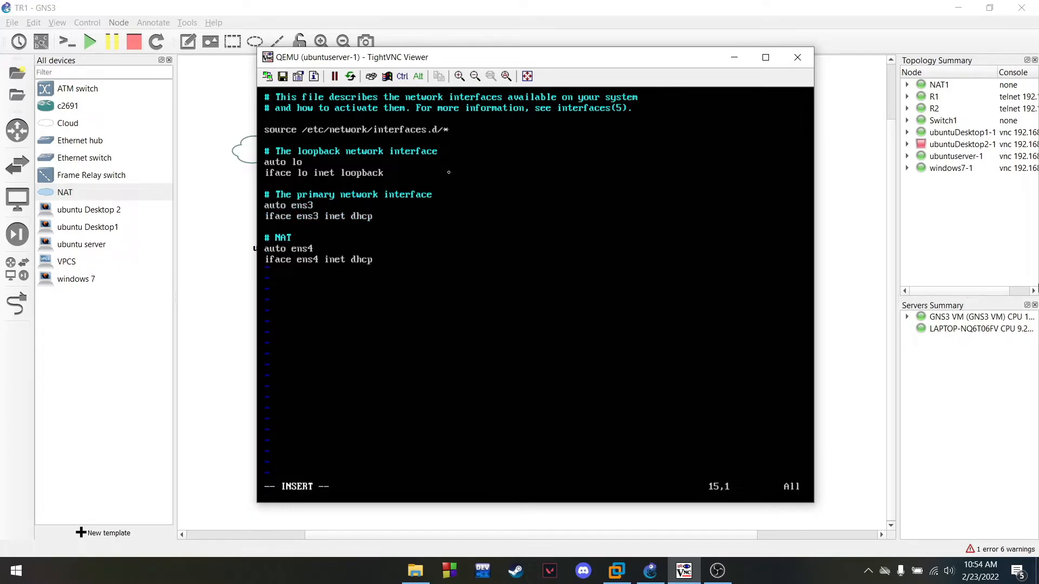
# Comment out the ens4 NAT lines with # and save the file with :wq
pyautogui.write('#')
pyautogui.press('Left')
pyautogui.write('#')
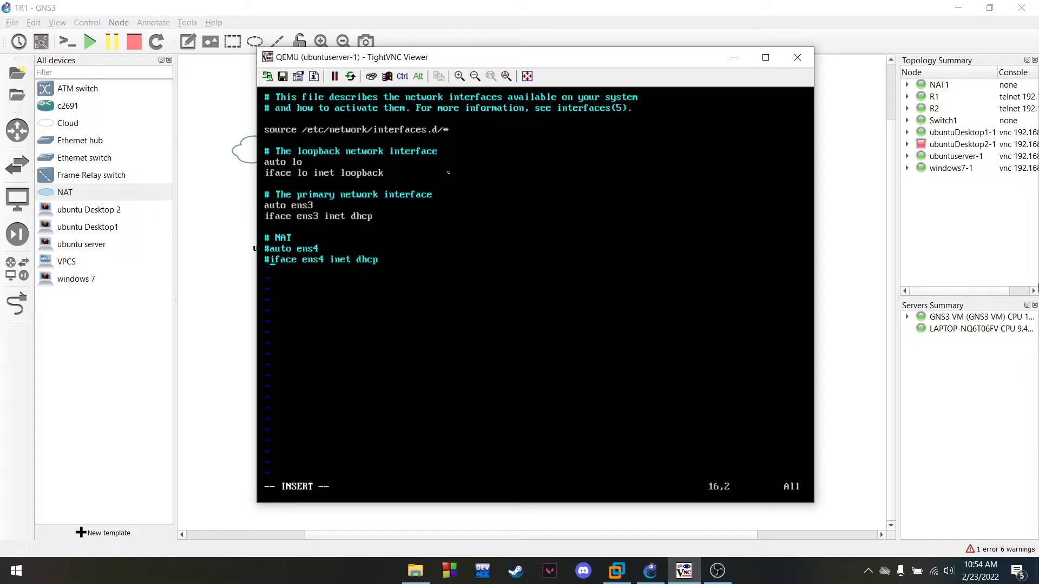
pyautogui.press('Escape')
pyautogui.write(':wq')
pyautogui.press('Return')
# Clear the screen and reboot the Ubuntu server
pyautogui.write('clear')
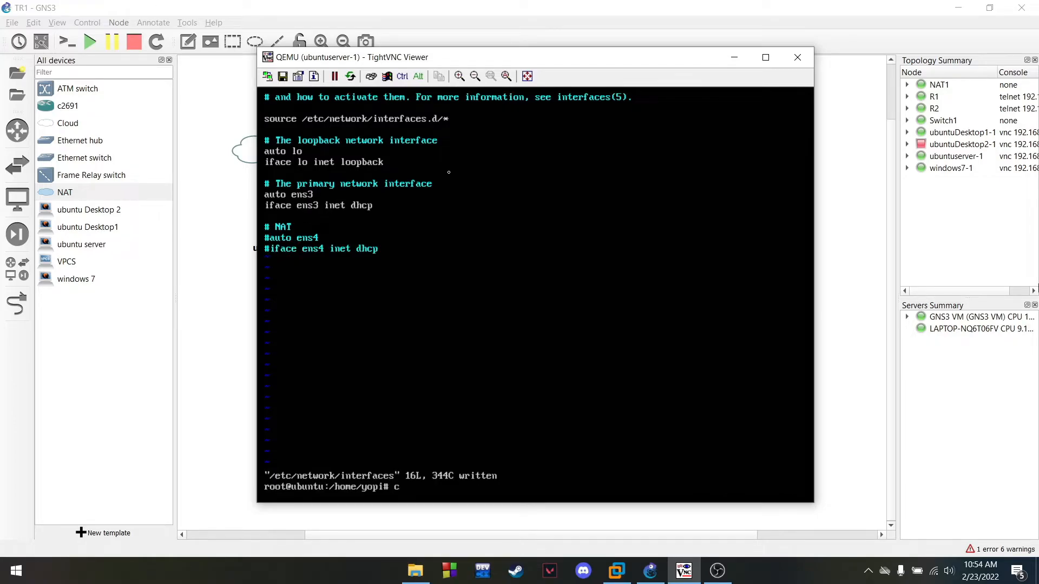
pyautogui.press('Return')
pyautogui.write('reboot')
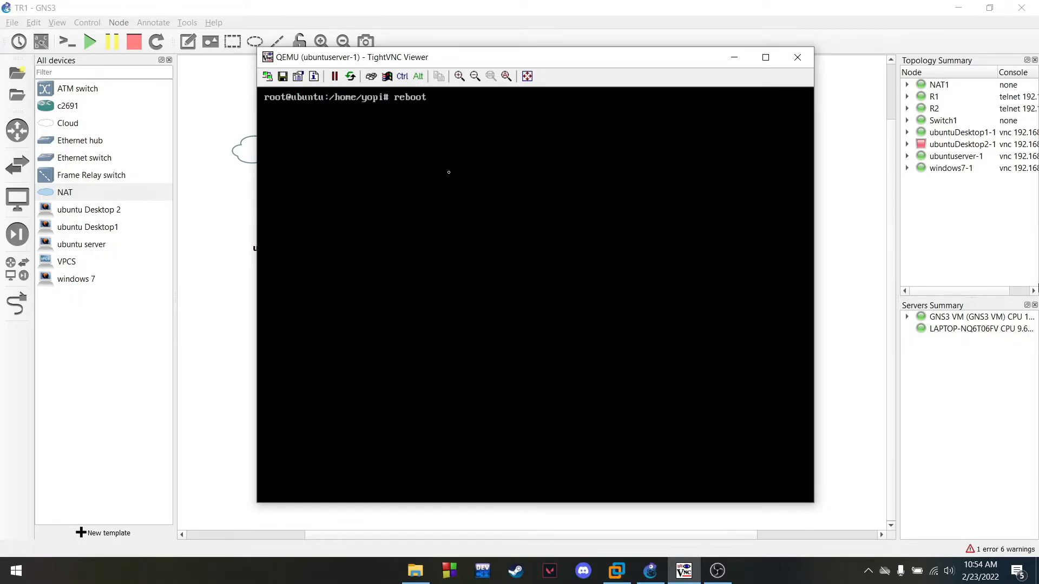
pyautogui.press('Return')
pyautogui.click(718, 571)
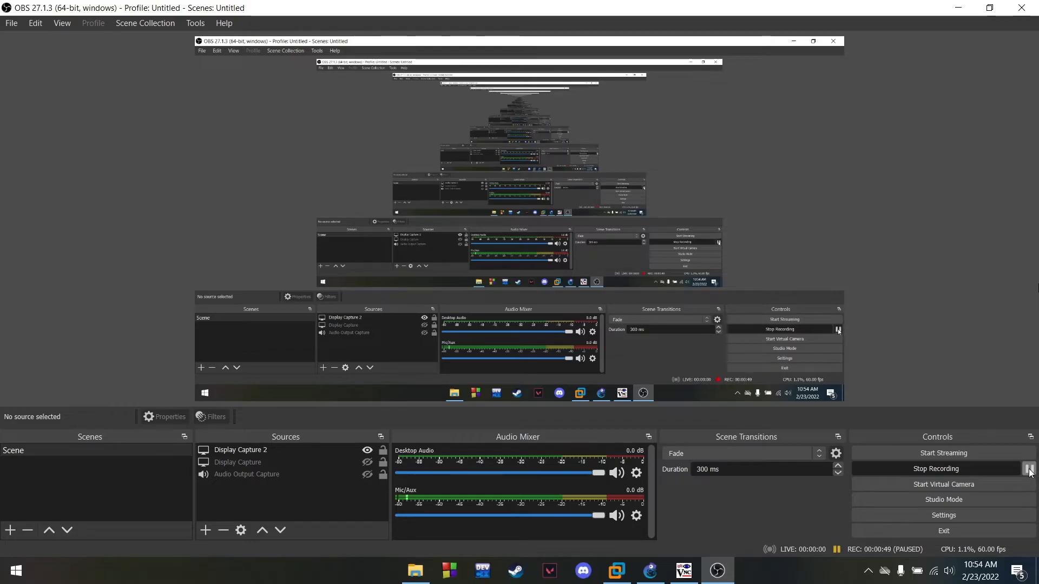
pyautogui.click(956, 10)
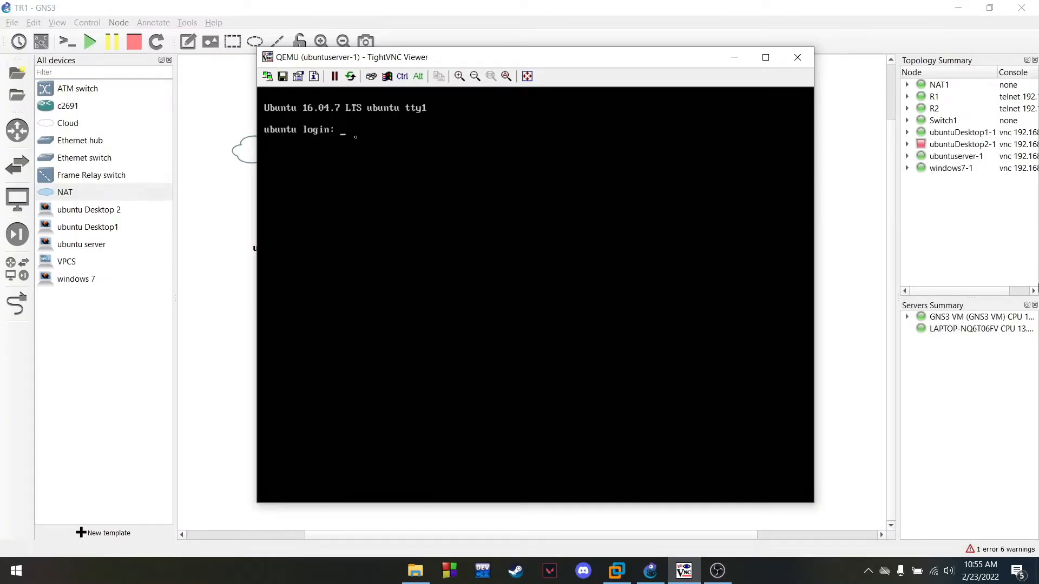
# Log in with the server's username and password, become root via sudo su, and run ip a
pyautogui.write('yopi')
pyautogui.press('Return')
pyautogui.press('Return')
pyautogui.write('sudo su')
pyautogui.press('Return')
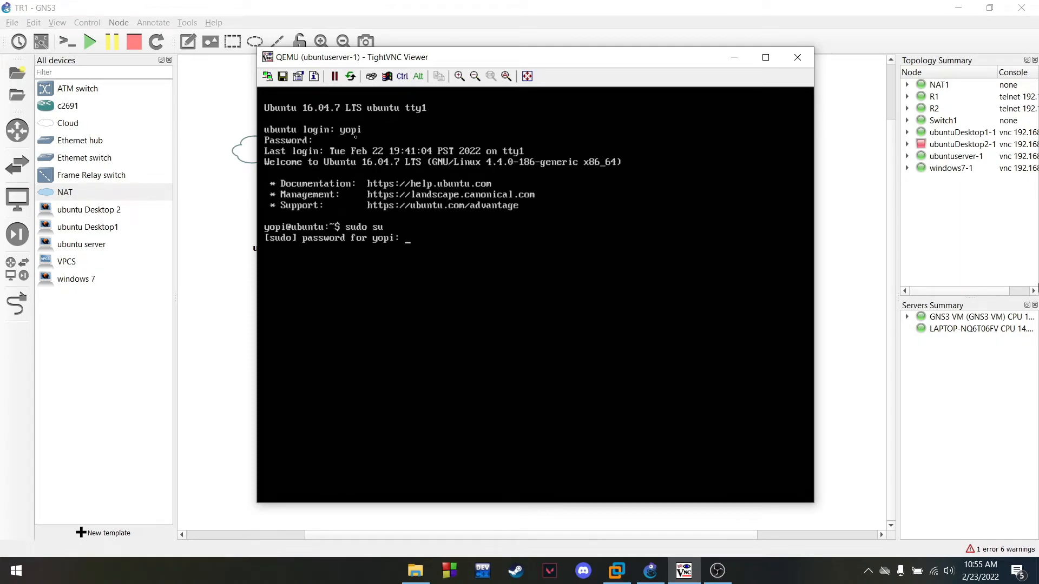
pyautogui.press('Return')
pyautogui.write('clear')
pyautogui.press('Return')
pyautogui.write('ip a')
pyautogui.press('Return')
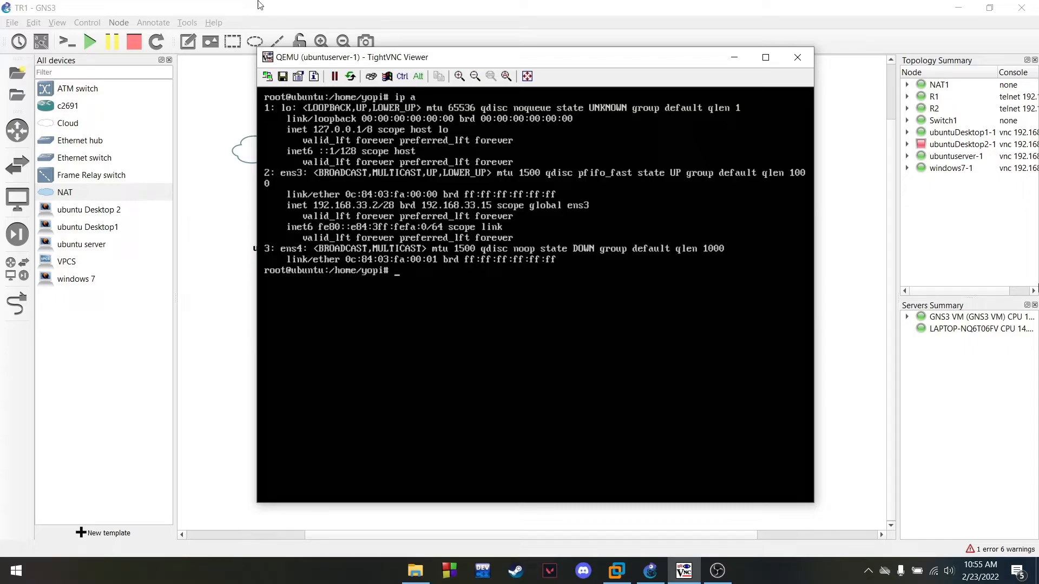
# Open the windows7-1 console, after opening and minimizing the ubuntuDesktop1-1 console
pyautogui.click(745, 64)
pyautogui.rightClick(566, 361)
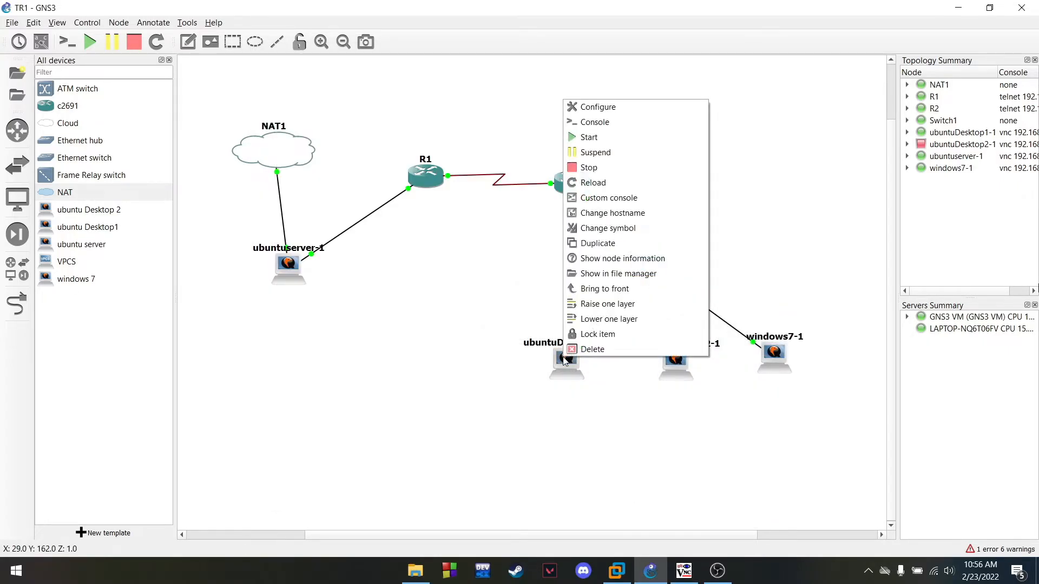
pyautogui.click(585, 121)
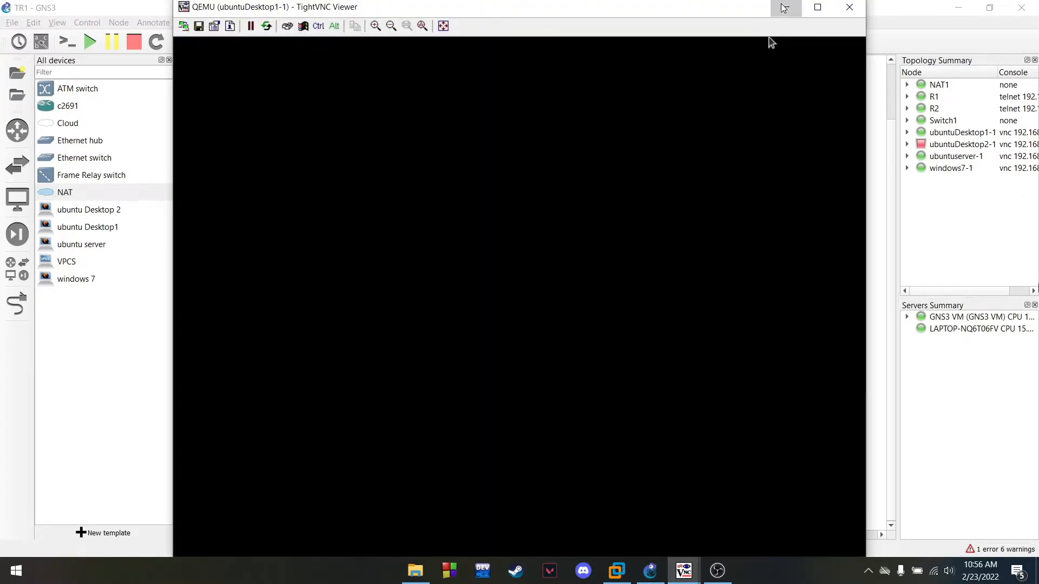
pyautogui.click(787, 7)
pyautogui.rightClick(768, 358)
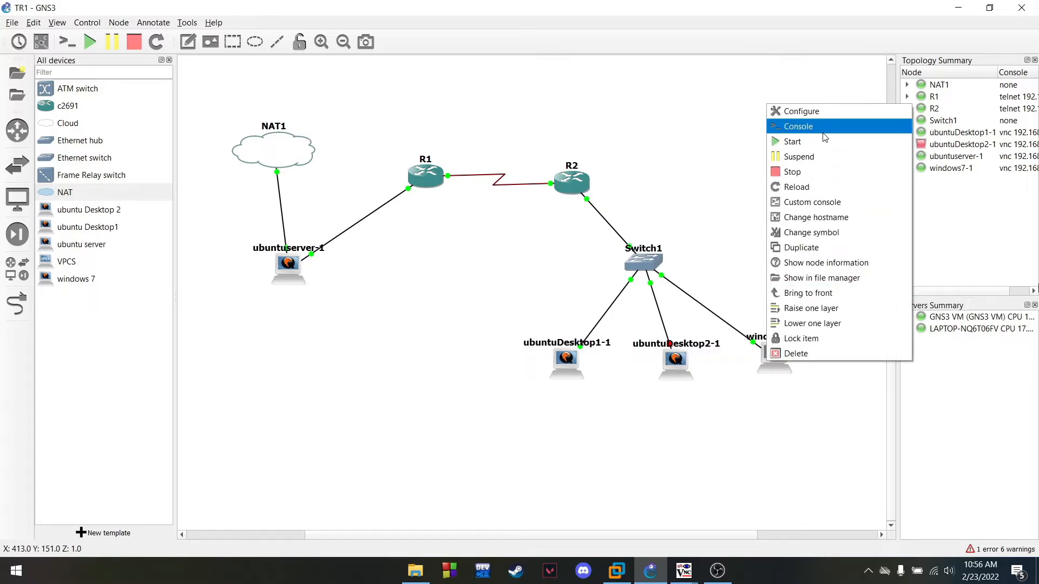
pyautogui.click(806, 126)
pyautogui.moveTo(521, 69); pyautogui.dragTo(587, 70)
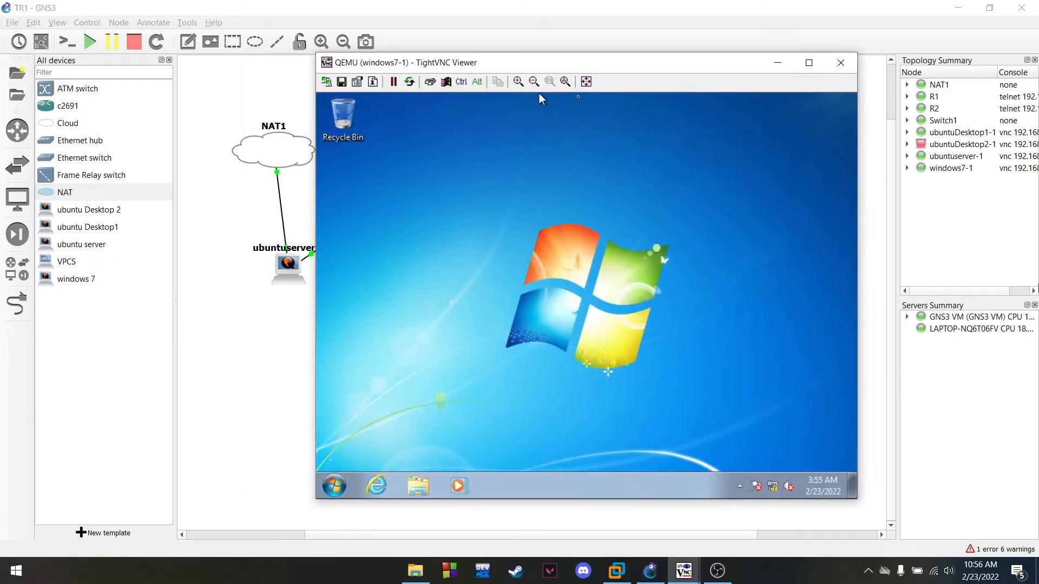
# Launch Internet Explorer on windows7-1 and close the extra error tab
pyautogui.click(377, 486)
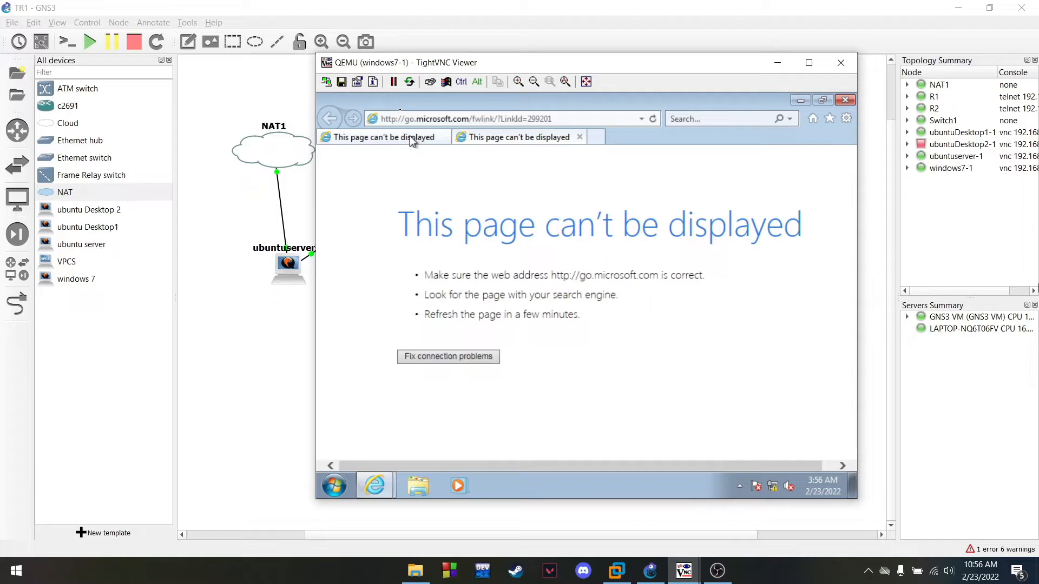
pyautogui.click(411, 135)
pyautogui.click(444, 137)
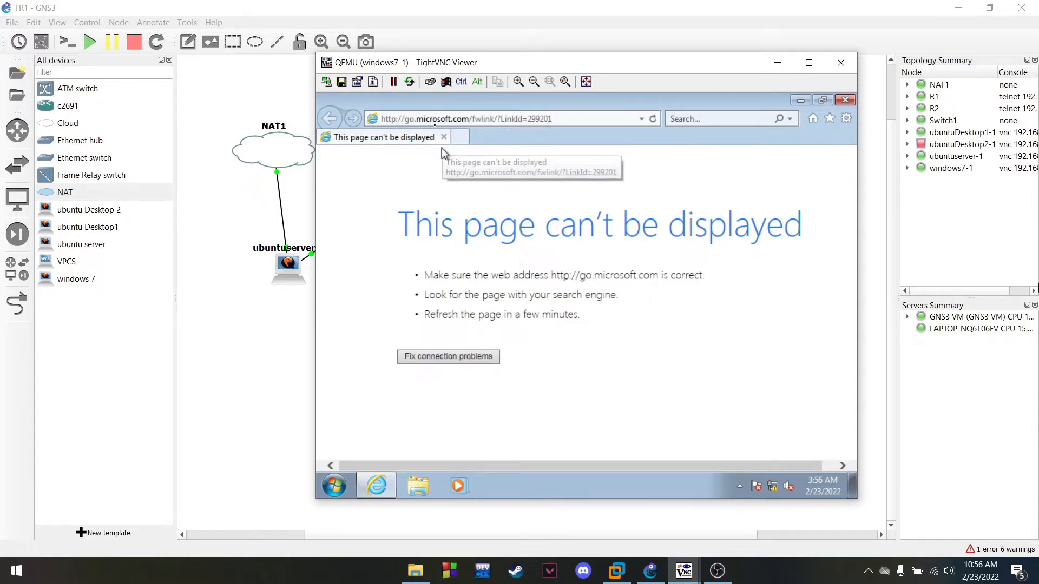
# Browse to tekjarf.com/phpmyadmin in Internet Explorer
pyautogui.click(432, 119)
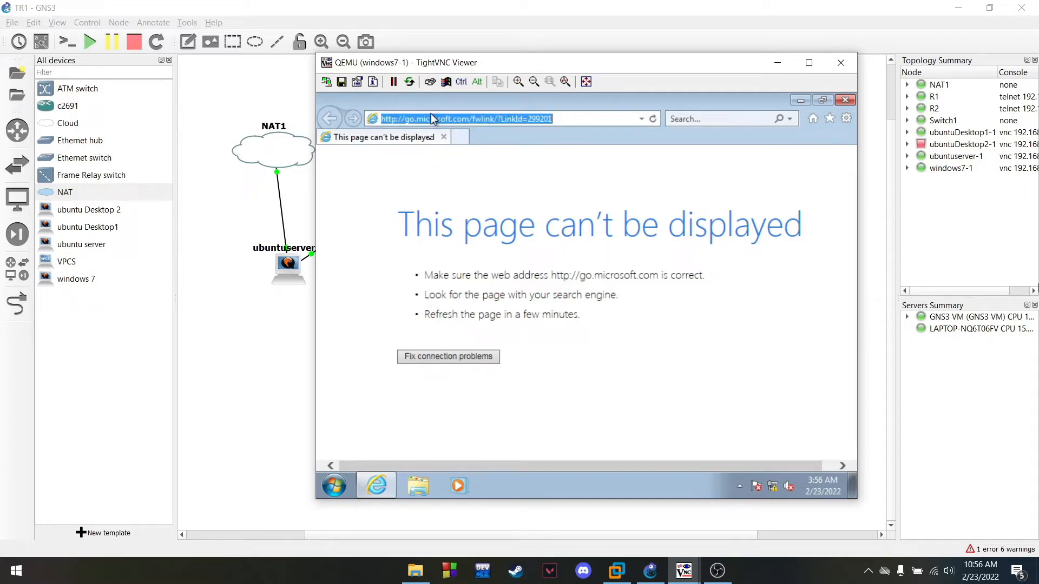
pyautogui.write('tekjar')
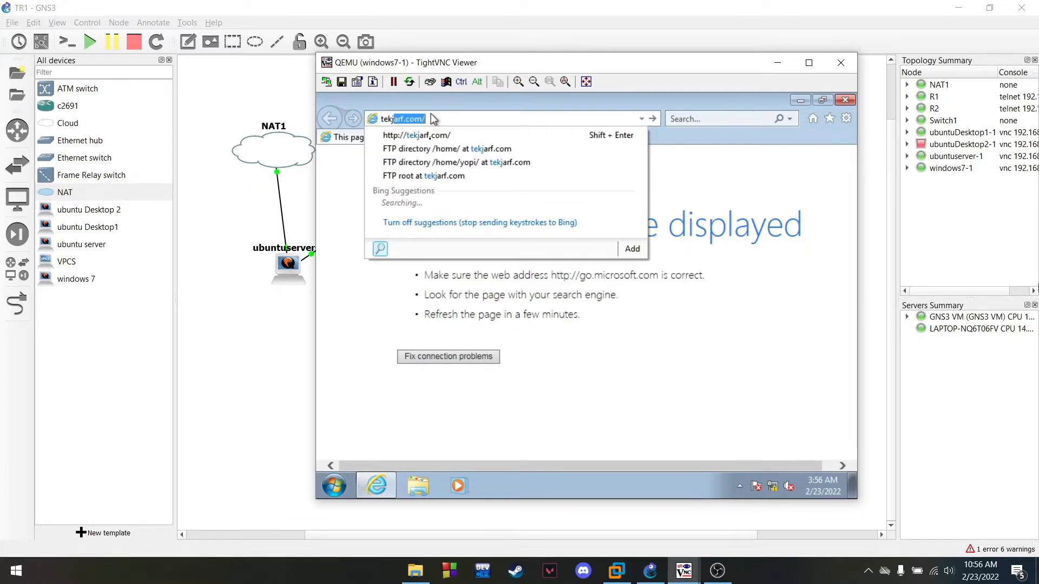
pyautogui.write('f.com/')
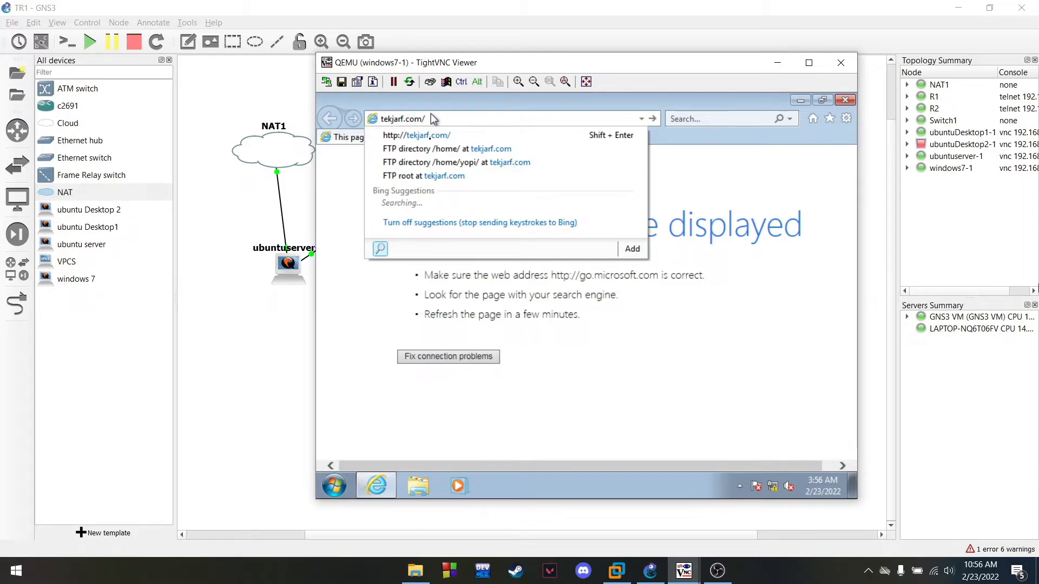
pyautogui.write('php')
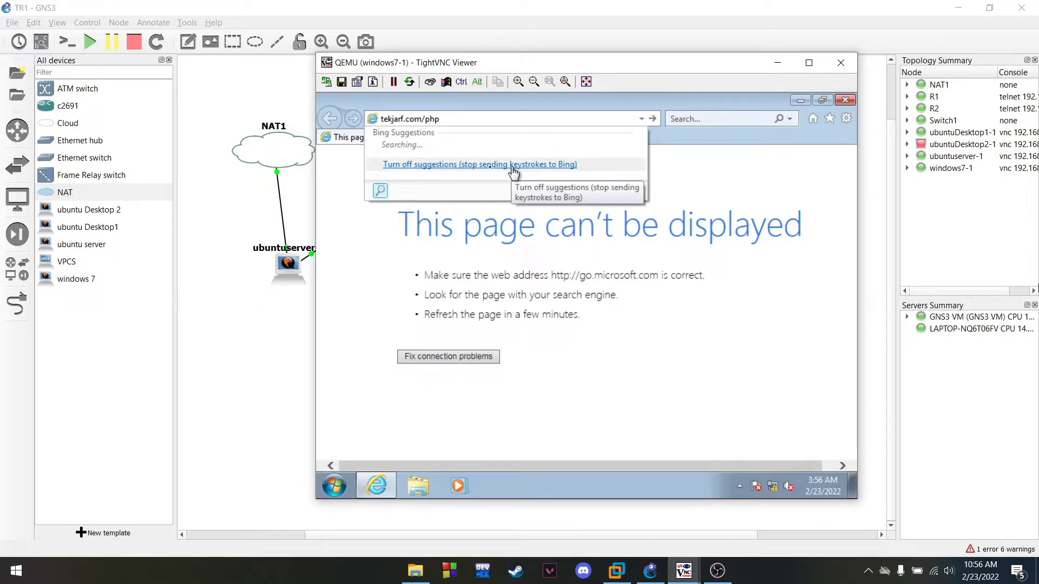
pyautogui.write('my')
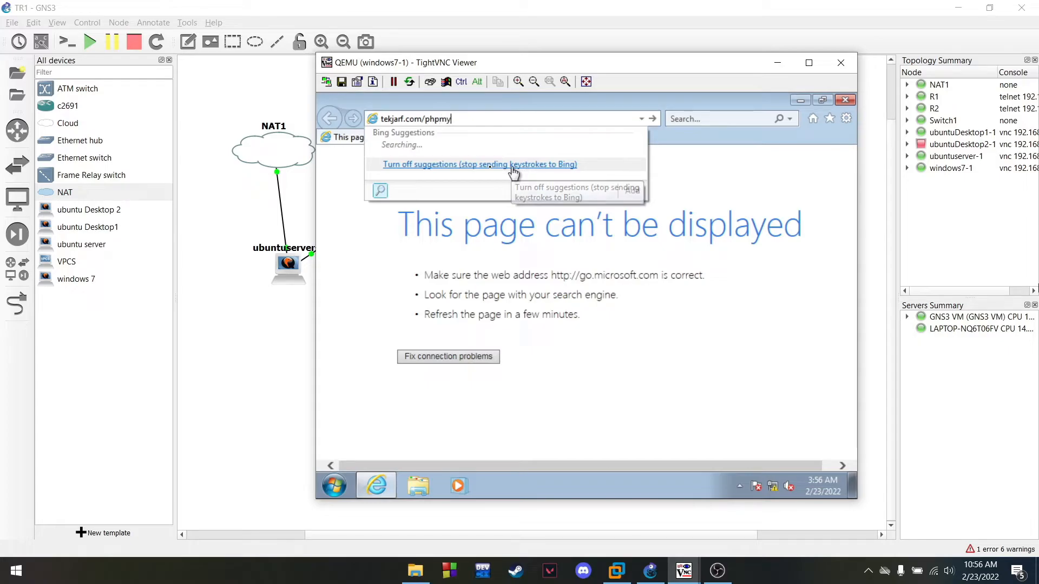
pyautogui.write('admin')
pyautogui.press('Return')
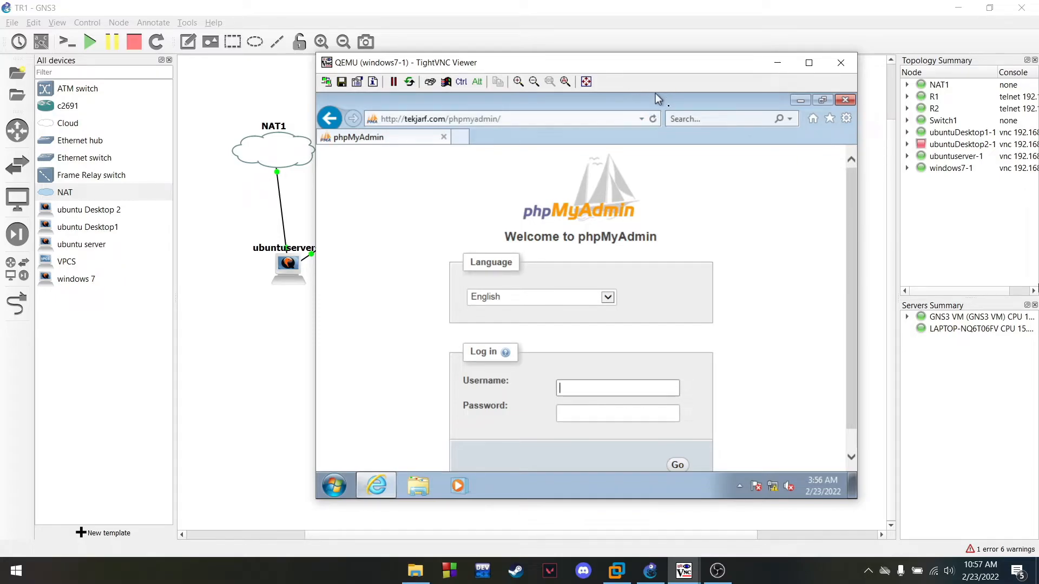
# Unlock the ubuntuDesktop1-1 desktop with its password, then minimize that window
pyautogui.moveTo(644, 64); pyautogui.dragTo(769, 44)
pyautogui.moveTo(684, 571)
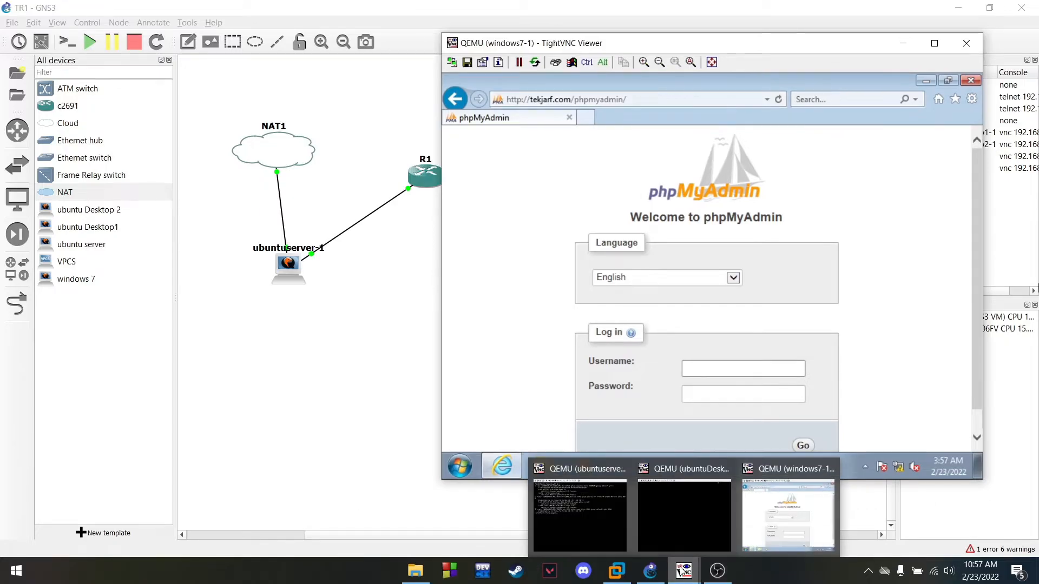
pyautogui.click(685, 529)
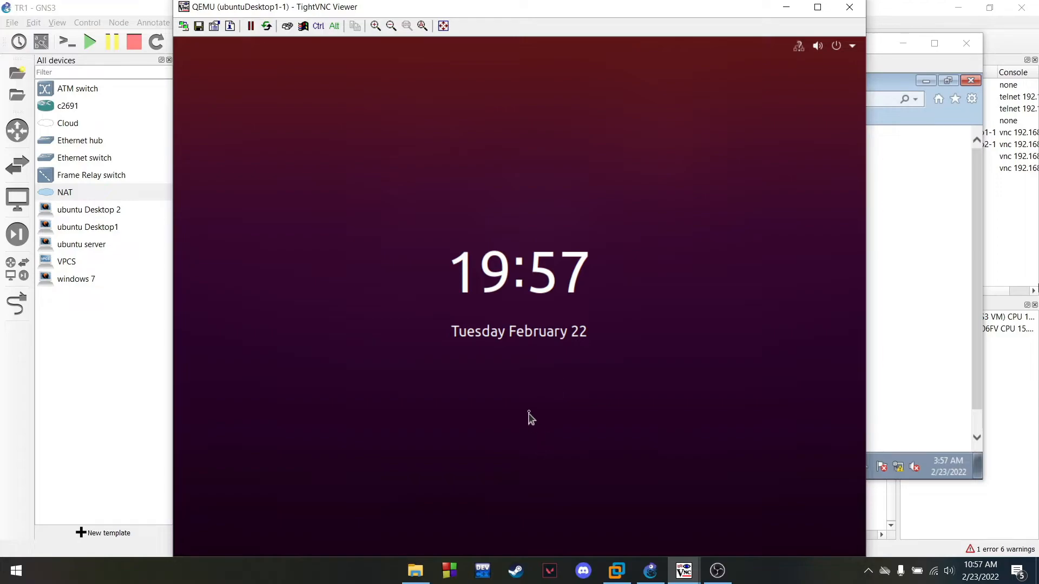
pyautogui.moveTo(518, 390); pyautogui.dragTo(493, 161)
pyautogui.write('1')
pyautogui.press('Return')
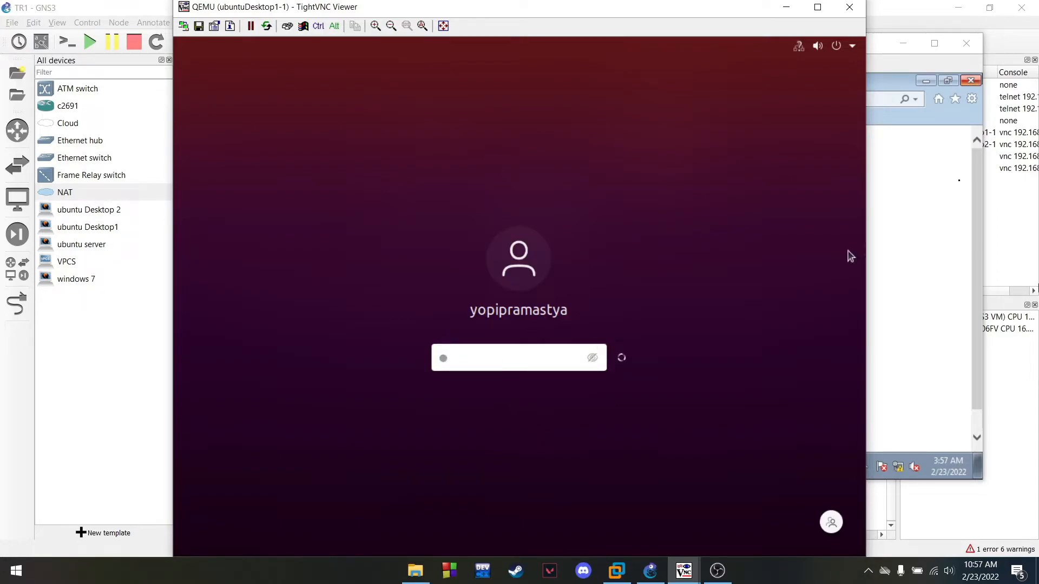
pyautogui.click(787, 7)
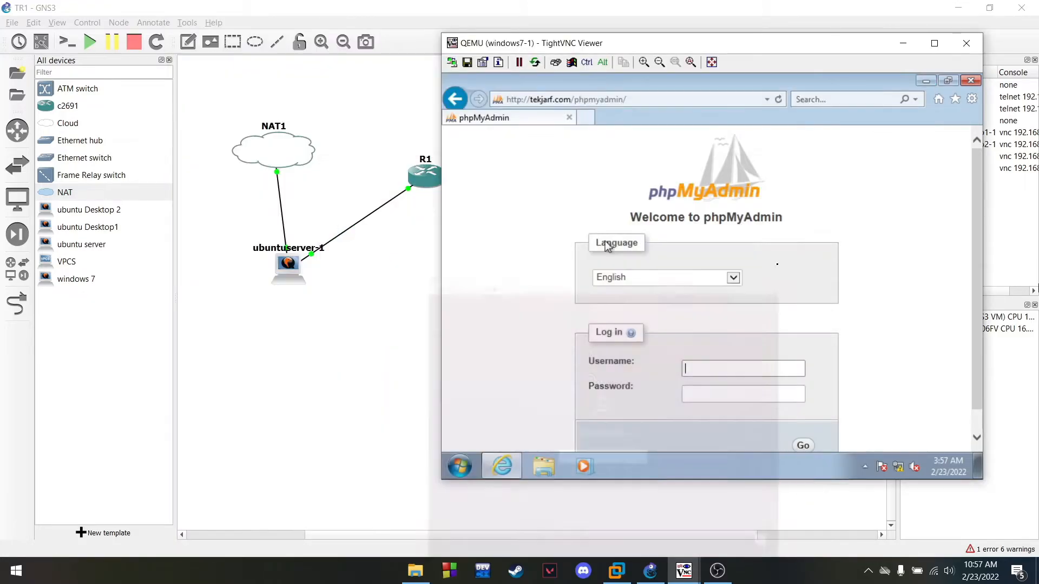
# Move the windows7-1 viewer left and zoom out to 75%, then back in
pyautogui.moveTo(801, 50); pyautogui.dragTo(597, 63)
pyautogui.click(453, 79)
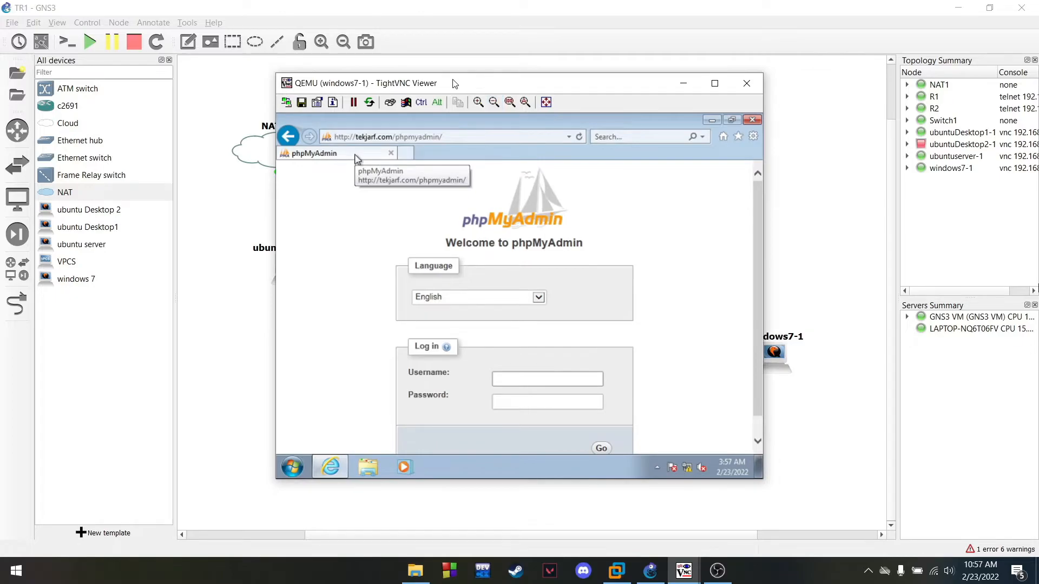
pyautogui.click(494, 103)
pyautogui.click(518, 132)
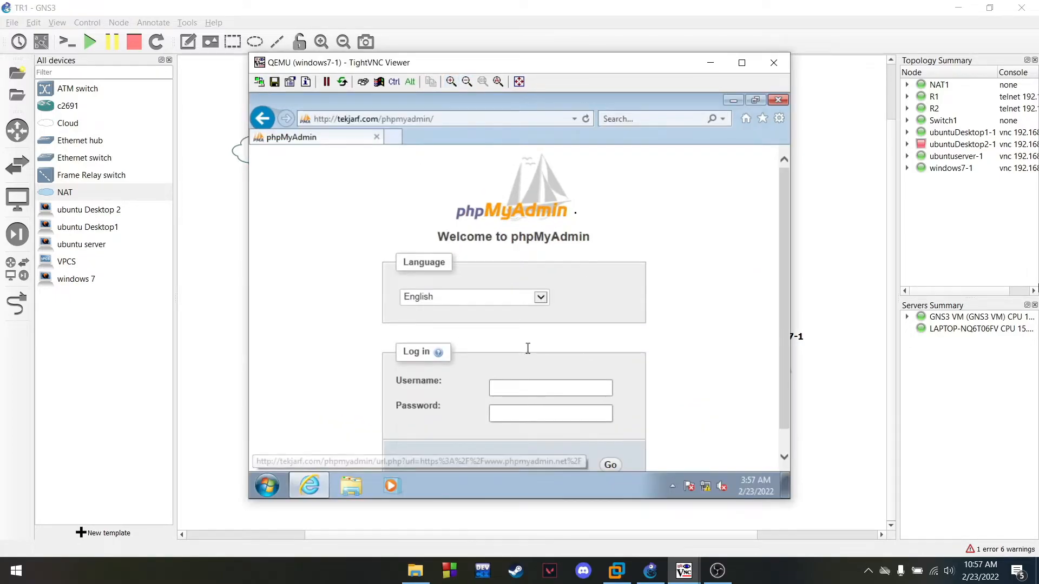
# Log in to phpMyAdmin as root with its password and scroll the localhost page
pyautogui.write('root')
pyautogui.press('Tab')
pyautogui.write('r')
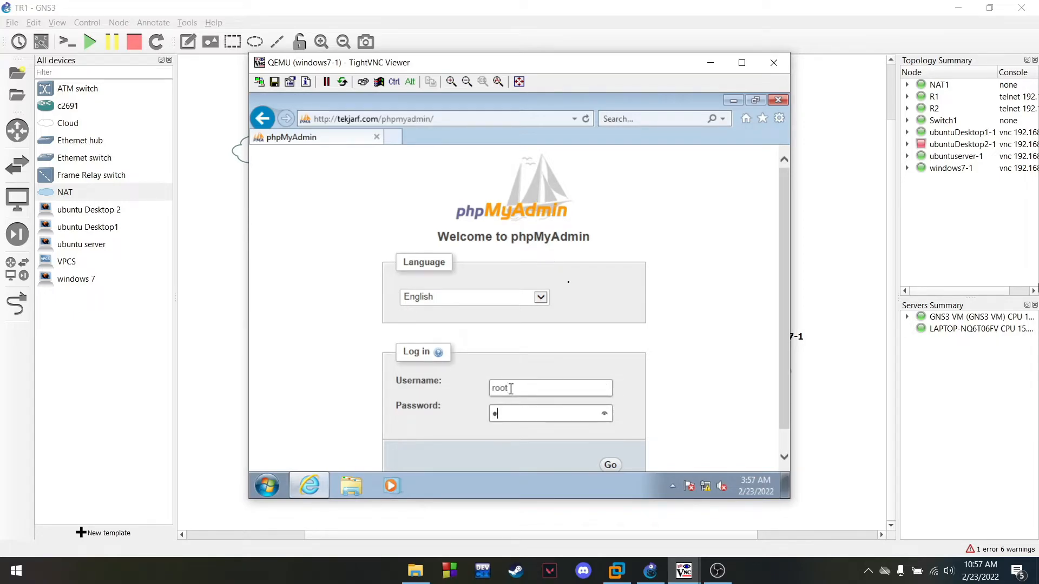
pyautogui.press('Return')
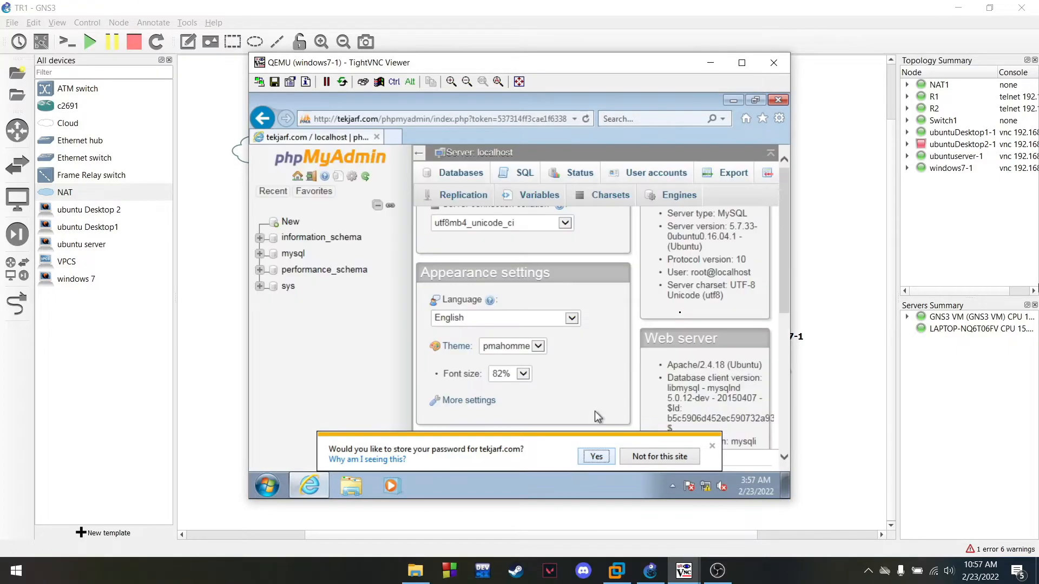
pyautogui.scroll(-3, 498, 322)
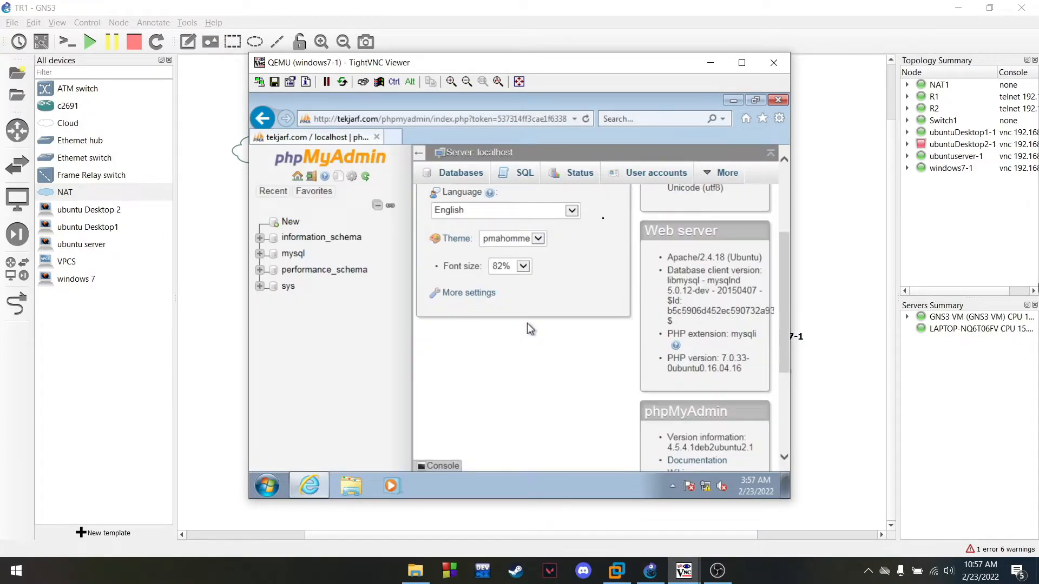
pyautogui.scroll(3, 542, 325)
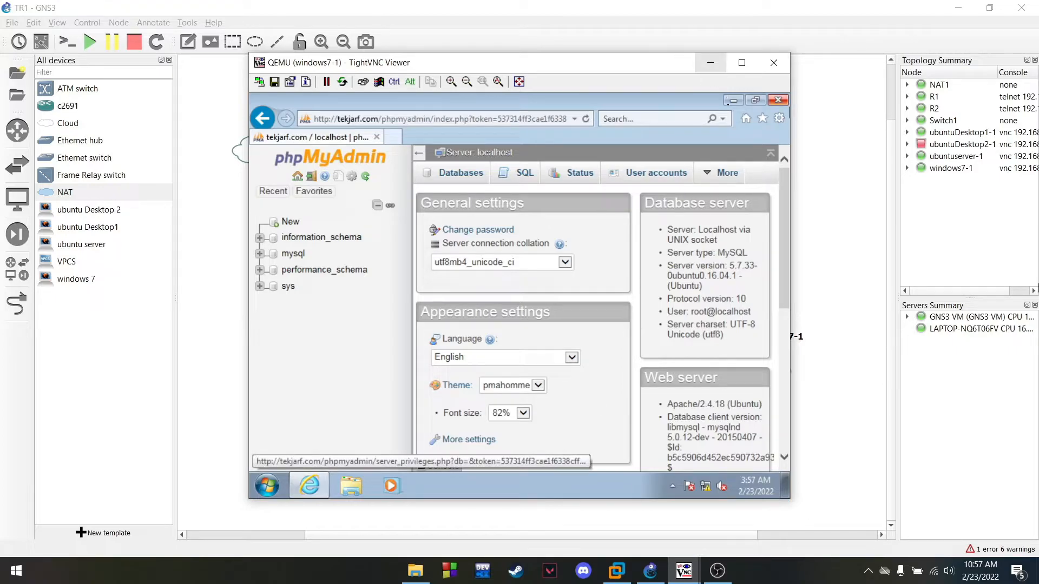
# Load tekjarf.com/phpmyadmin in a new Firefox tab on the ubuntuDesktop1-1 client
pyautogui.click(710, 64)
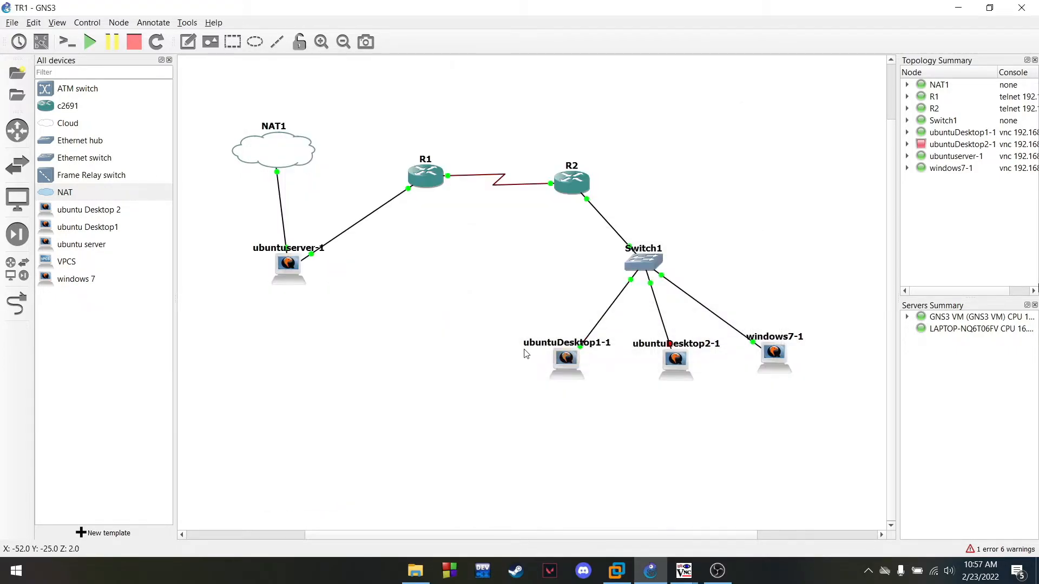
pyautogui.moveTo(698, 581)
pyautogui.click(684, 514)
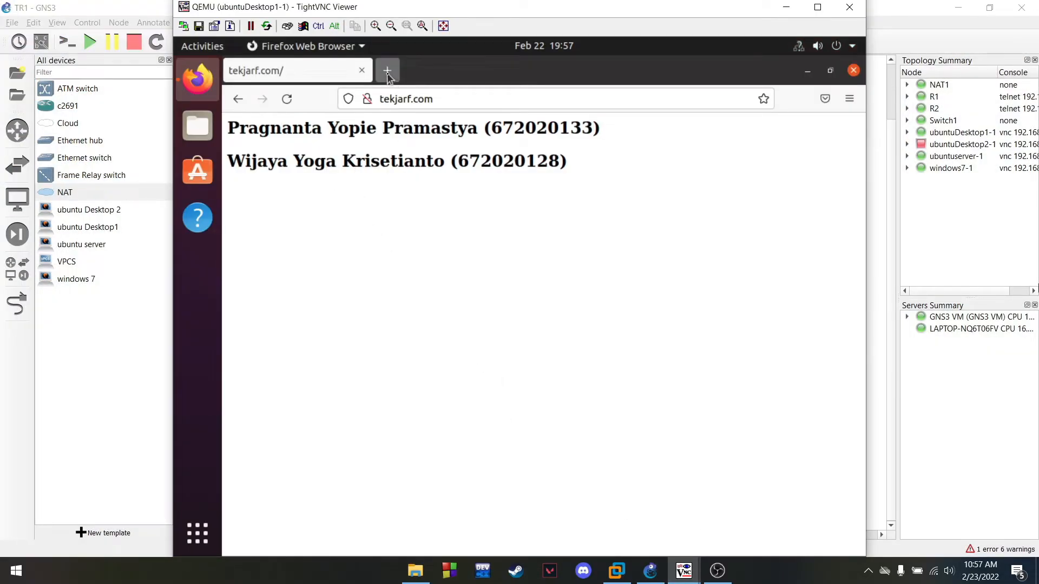
pyautogui.click(361, 74)
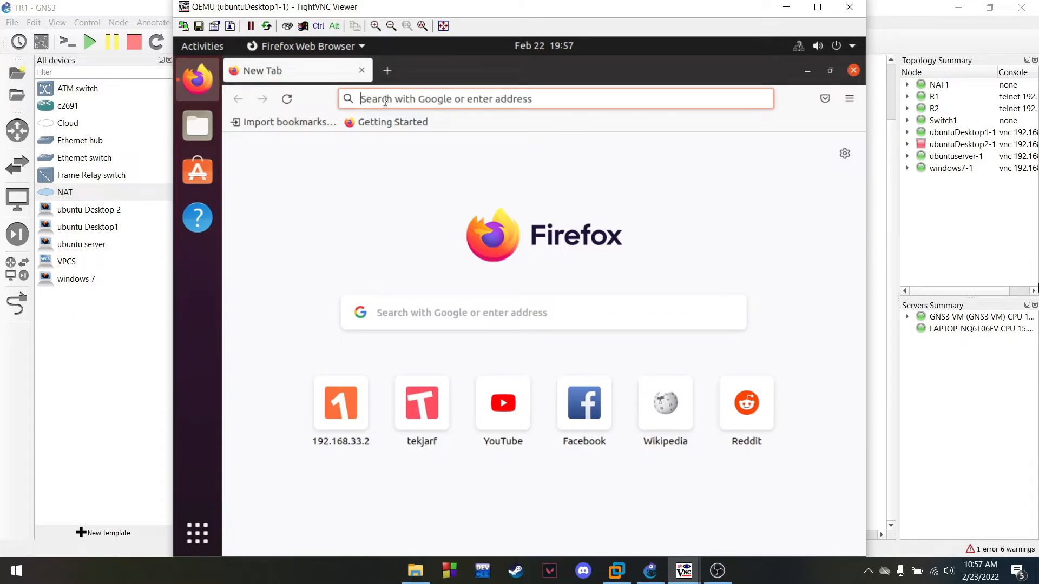
pyautogui.write('tekjarf.com')
pyautogui.write('/')
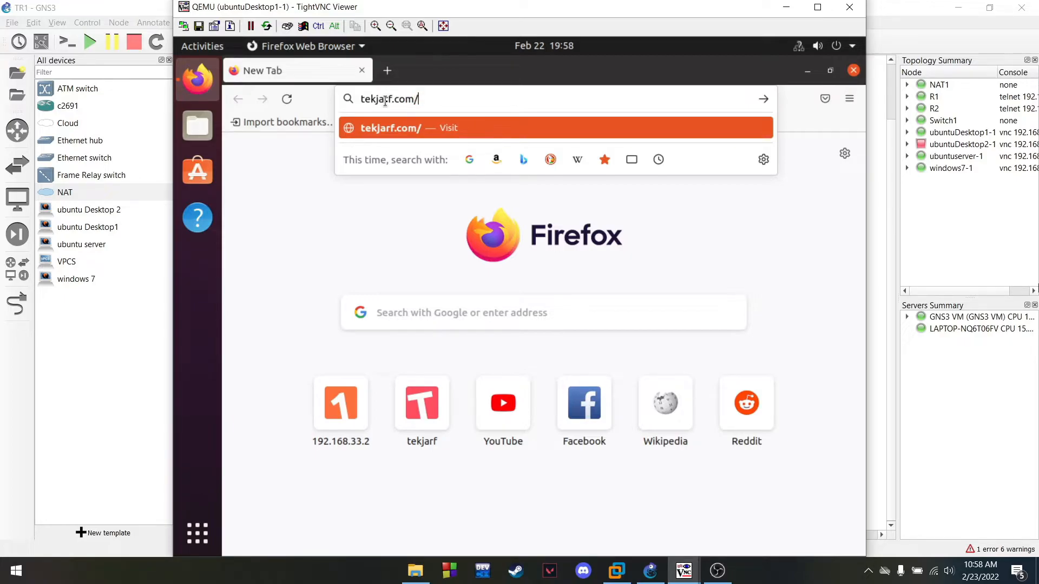
pyautogui.write('phpmyadmin')
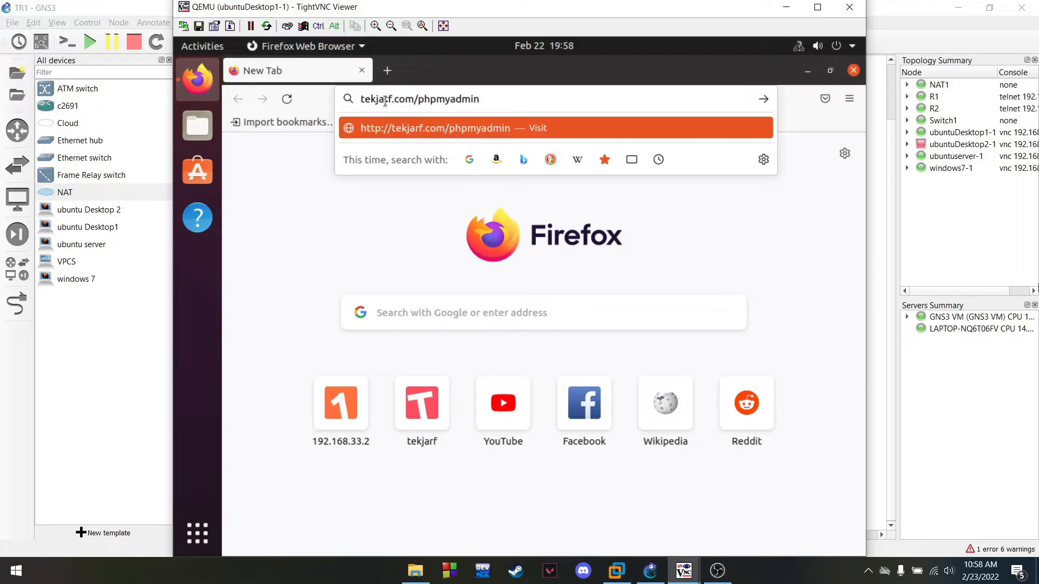
pyautogui.press('Return')
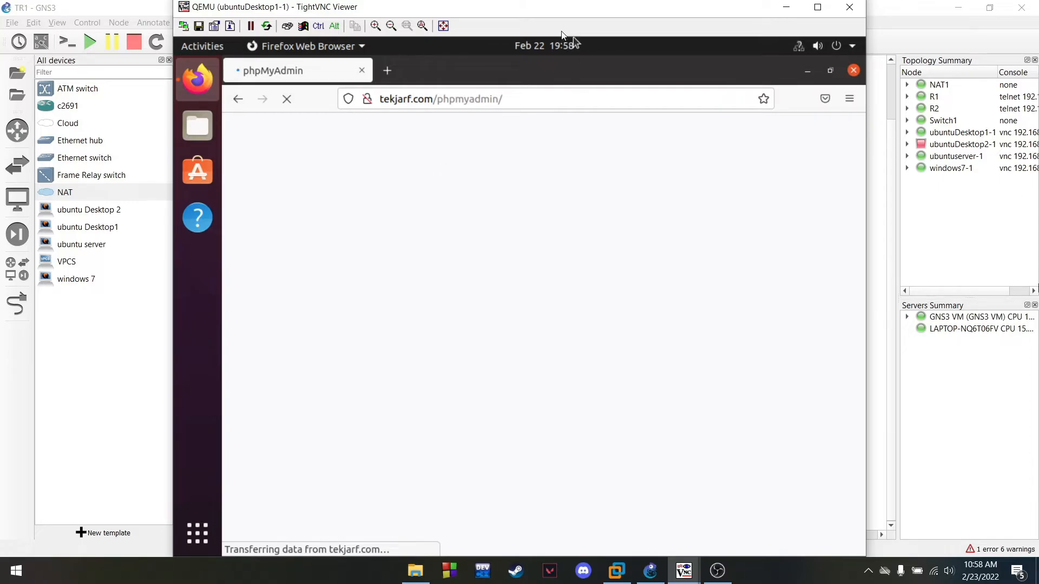
# Log in to phpMyAdmin as root on the Ubuntu client, then move its window aside
pyautogui.moveTo(591, 12); pyautogui.dragTo(556, 14)
pyautogui.click(533, 48)
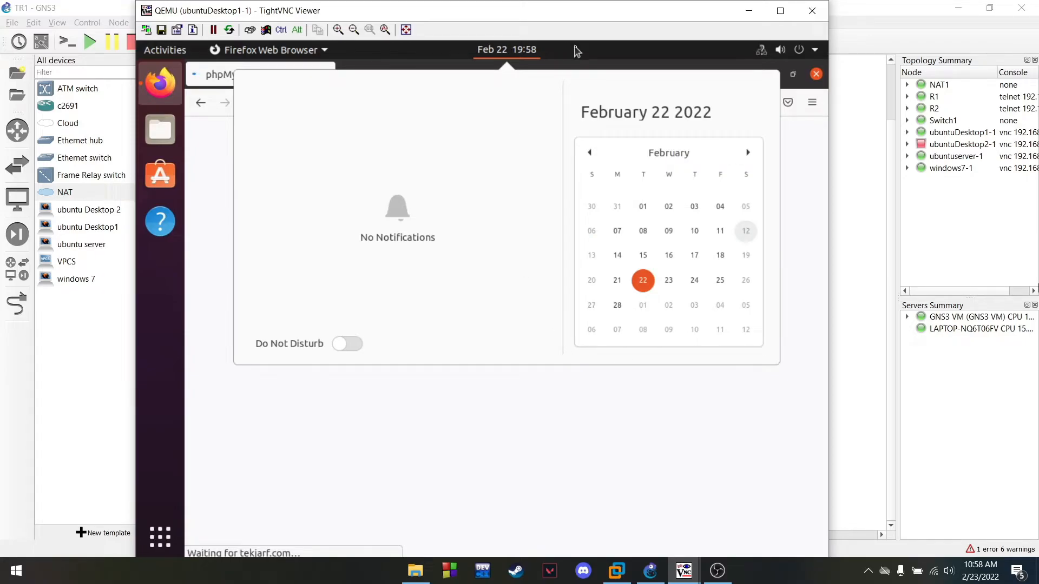
pyautogui.click(493, 51)
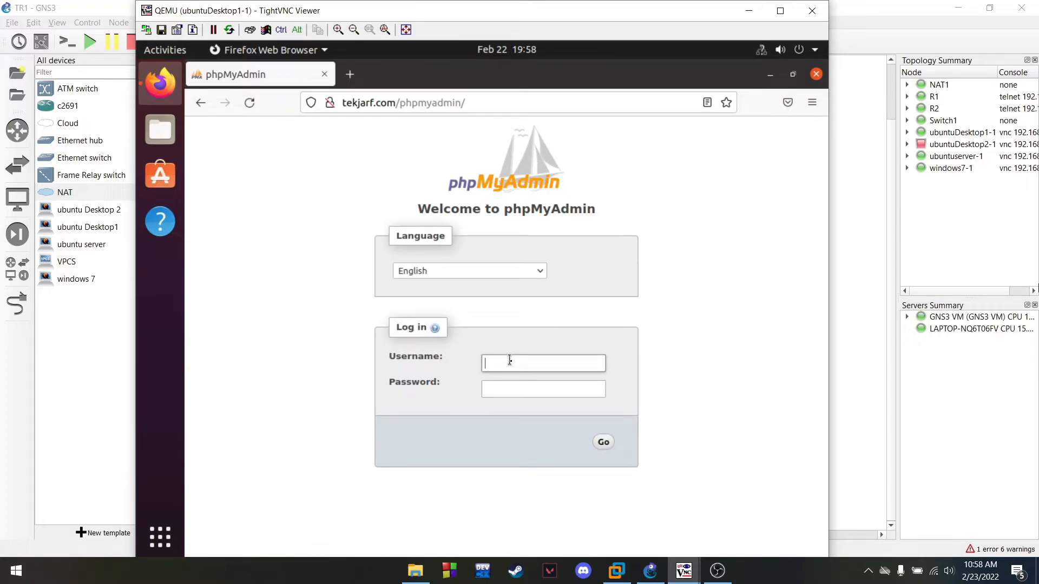
pyautogui.write('root')
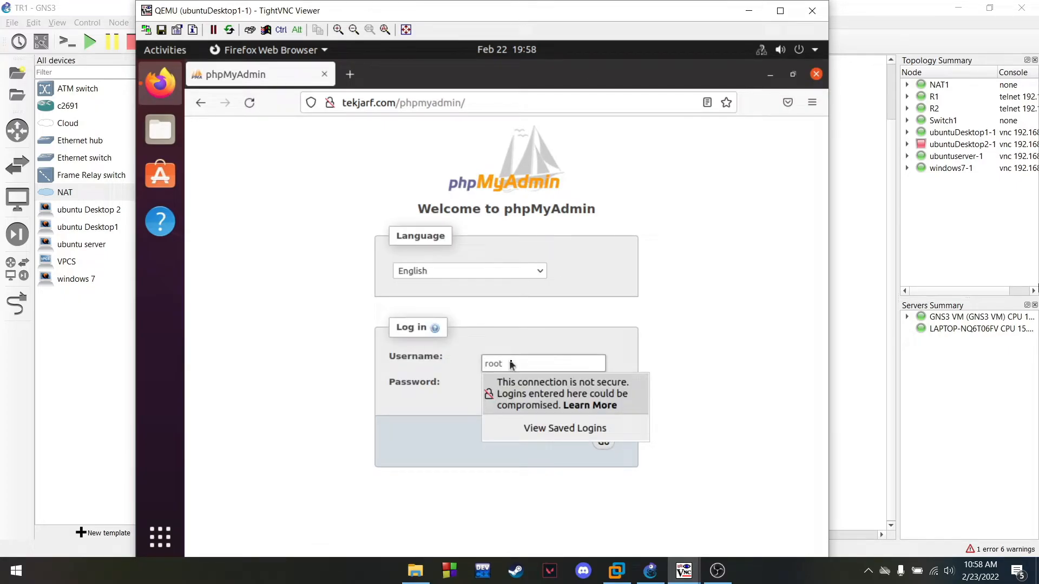
pyautogui.press('Tab')
pyautogui.write('r')
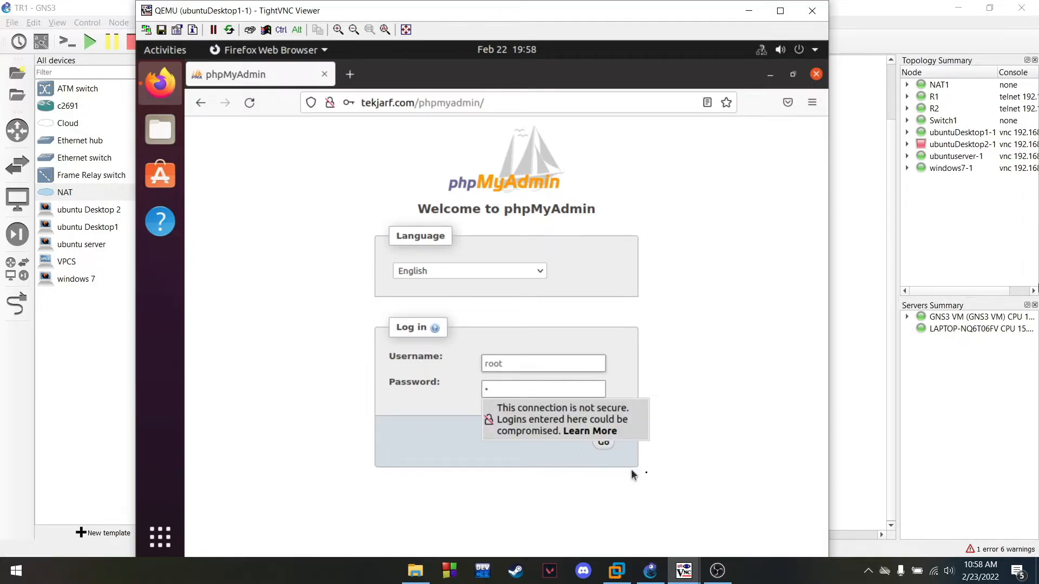
pyautogui.click(601, 443)
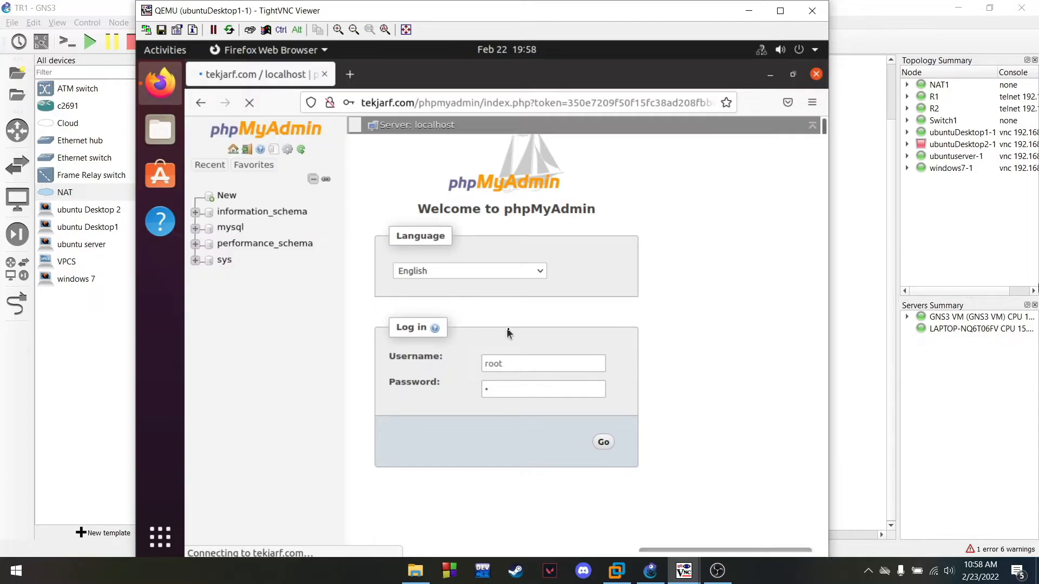
pyautogui.scroll(-2, 411, 356)
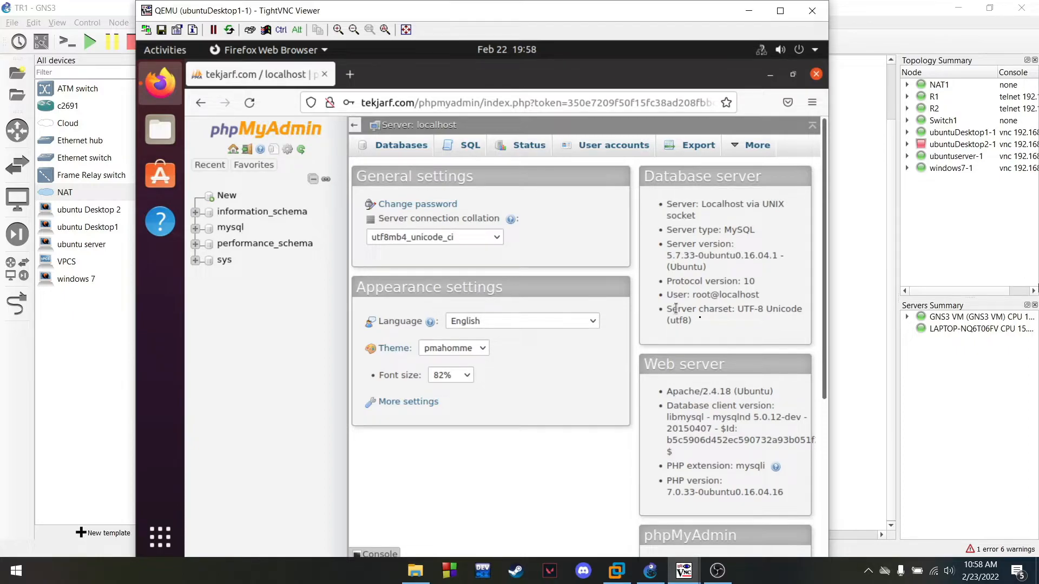
pyautogui.moveTo(620, 20); pyautogui.dragTo(382, 35)
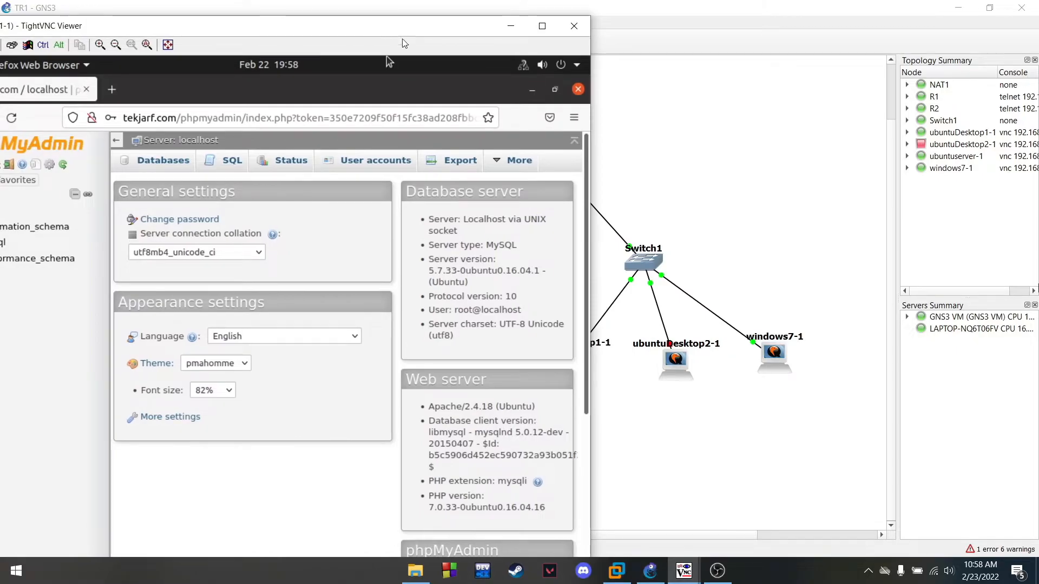
# Rearrange the windows7-1 and Ubuntu client windows to reach the ubuntuserver-1 console
pyautogui.moveTo(683, 571)
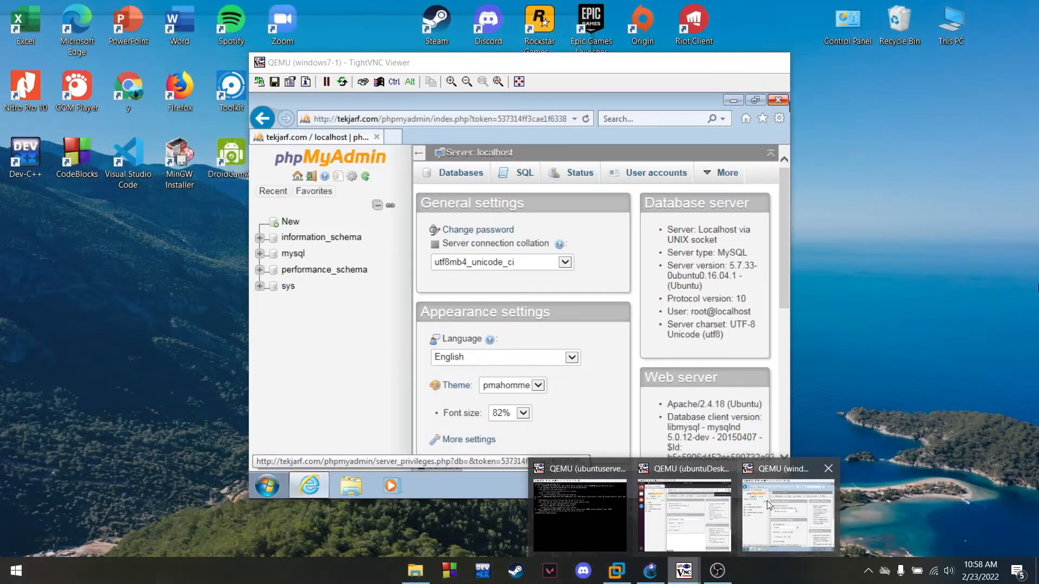
pyautogui.click(767, 501)
pyautogui.moveTo(513, 68); pyautogui.dragTo(828, 66)
pyautogui.moveTo(347, 31)
pyautogui.mouseDown()
pyautogui.moveTo(382, 12)
pyautogui.moveTo(342, 35)
pyautogui.mouseUp()
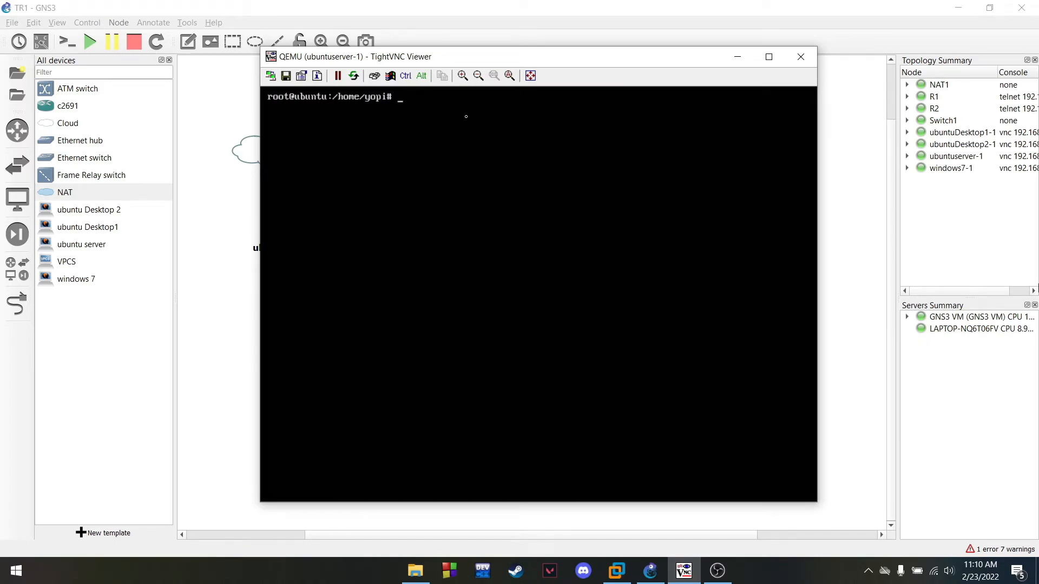
# Enable Apache's SSL module with a2enmod ssl
pyautogui.write('a2')
pyautogui.write('e')
pyautogui.write('nmod s')
pyautogui.write('sl\\ > ')
pyautogui.write('clear')
pyautogui.press('Return')
pyautogui.write('clear')
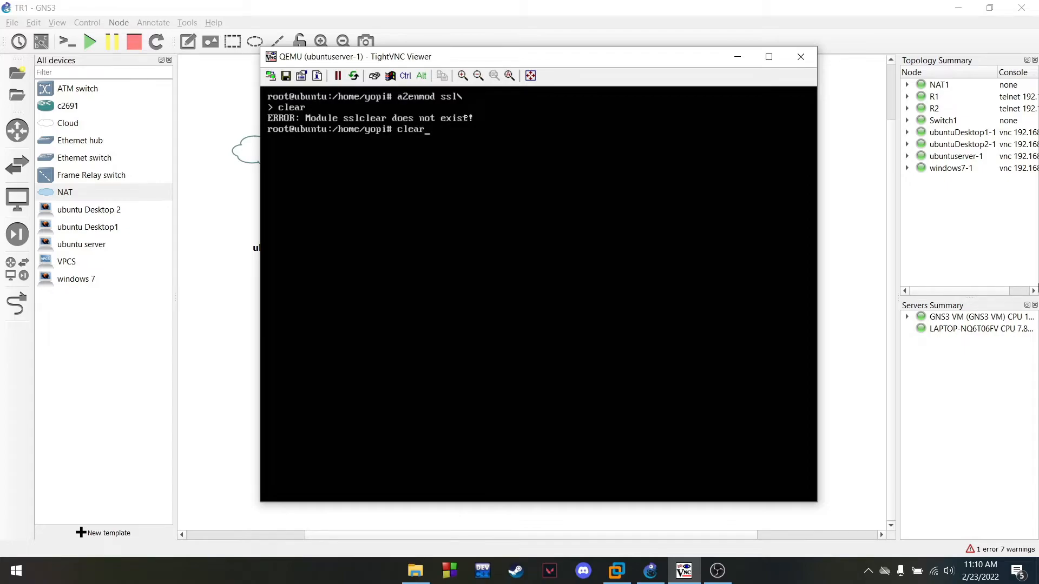
pyautogui.press('Return')
pyautogui.write('a2')
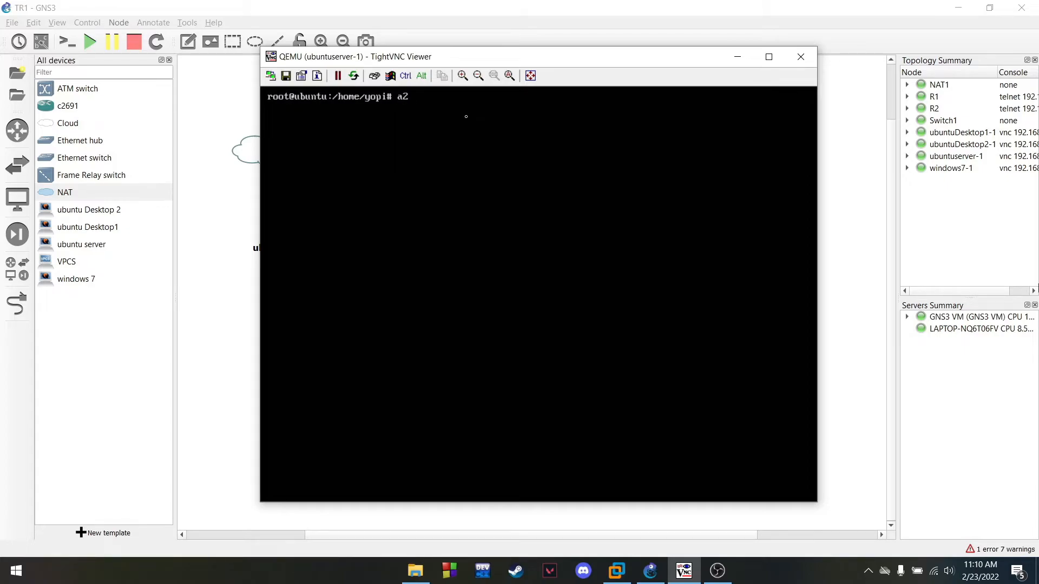
pyautogui.write('enmod ssl')
pyautogui.press('Return')
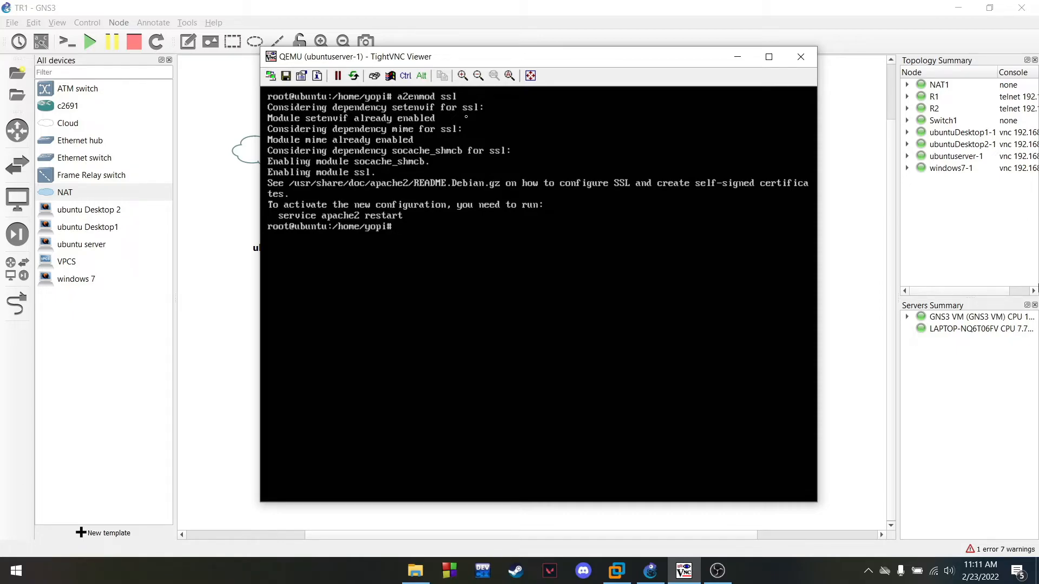
# Restart apache2, verify it is running with systemctl status apache2, then clear the screen
pyautogui.write('systemctl restart apache2')
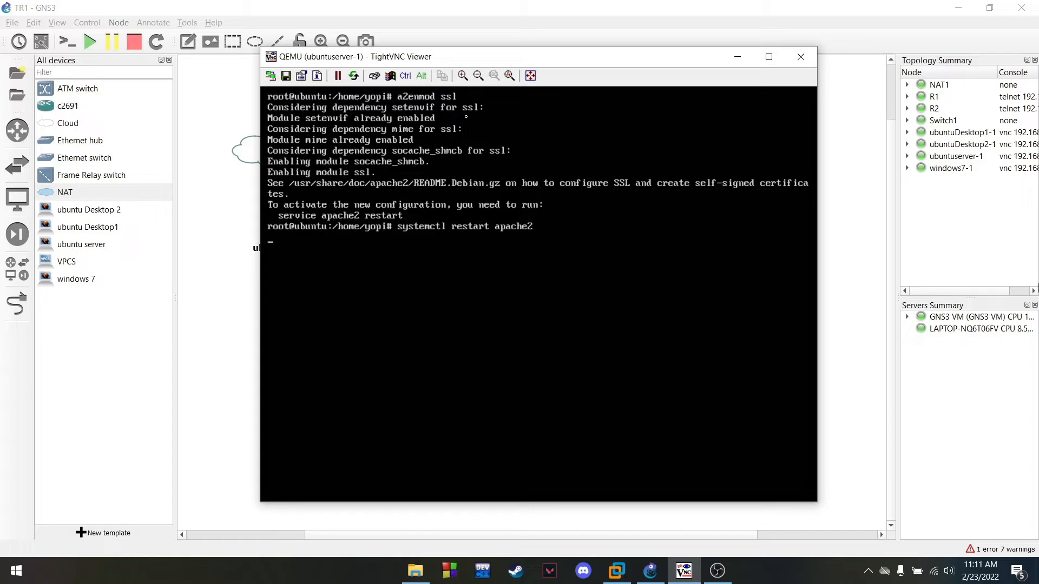
pyautogui.write('sy')
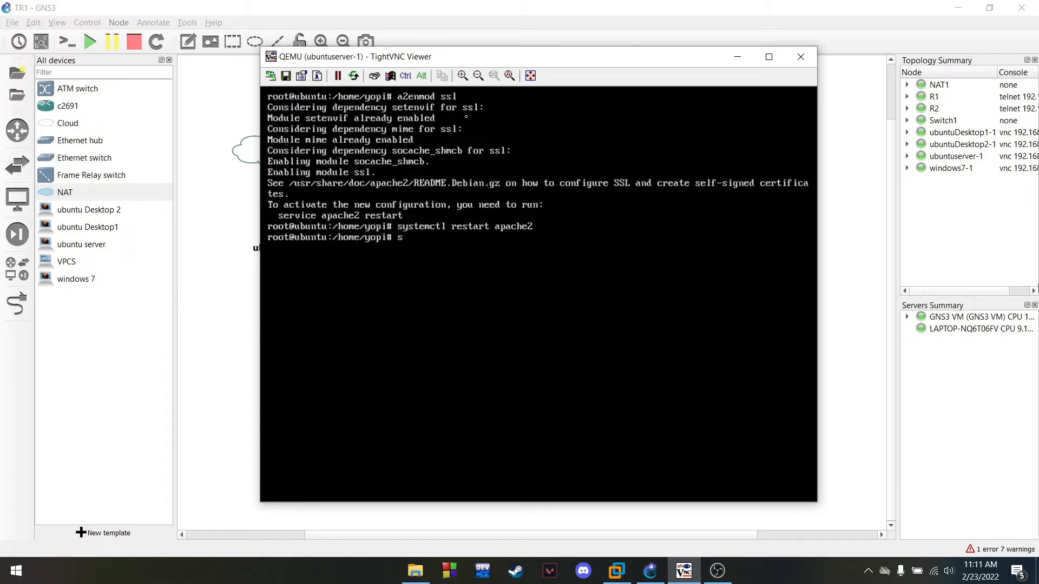
pyautogui.press('BackSpace')
pyautogui.press('BackSpace')
pyautogui.press('Up')
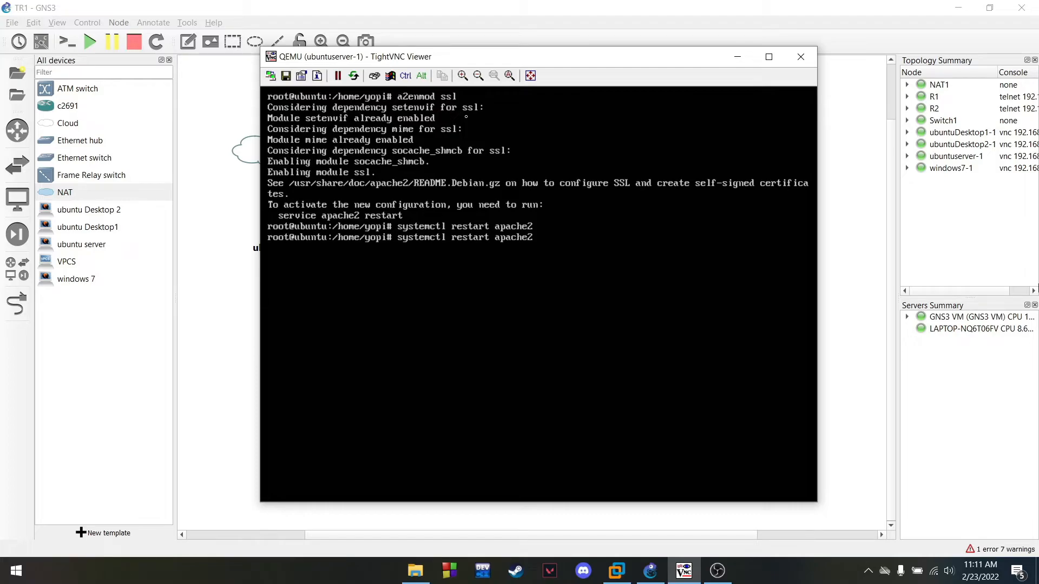
pyautogui.press('Left')
pyautogui.press('Left')
pyautogui.press('Left')
pyautogui.press('Left')
pyautogui.press('Left')
pyautogui.press('Left')
pyautogui.press('Left')
pyautogui.press('Left')
pyautogui.press('BackSpace')
pyautogui.press('BackSpace')
pyautogui.press('BackSpace')
pyautogui.press('BackSpace')
pyautogui.press('BackSpace')
pyautogui.press('BackSpace')
pyautogui.press('BackSpace')
pyautogui.write('status')
pyautogui.press('Return')
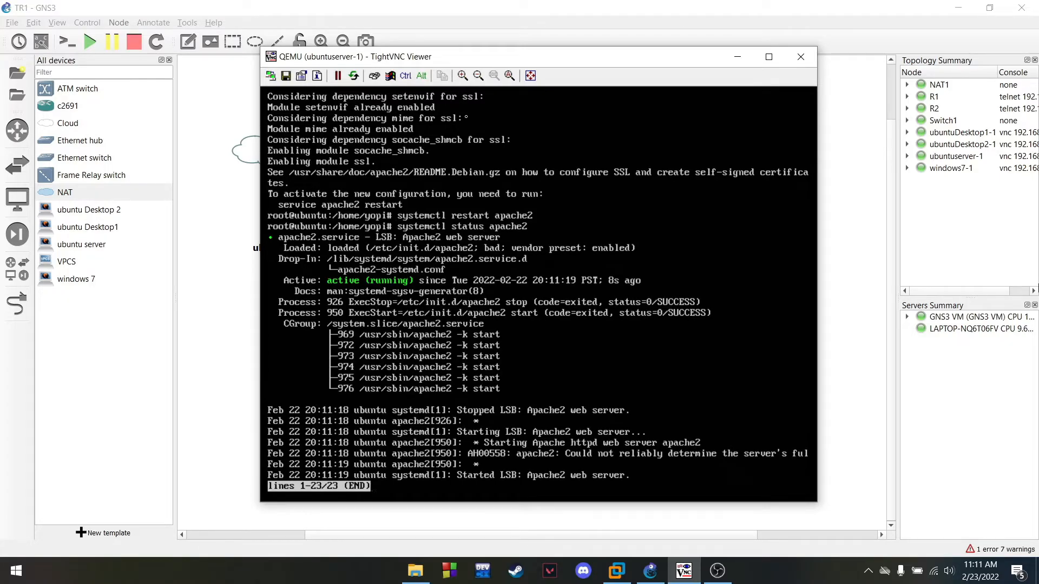
pyautogui.press('Escape')
pyautogui.write('qq')
pyautogui.write('clear')
pyautogui.press('Return')
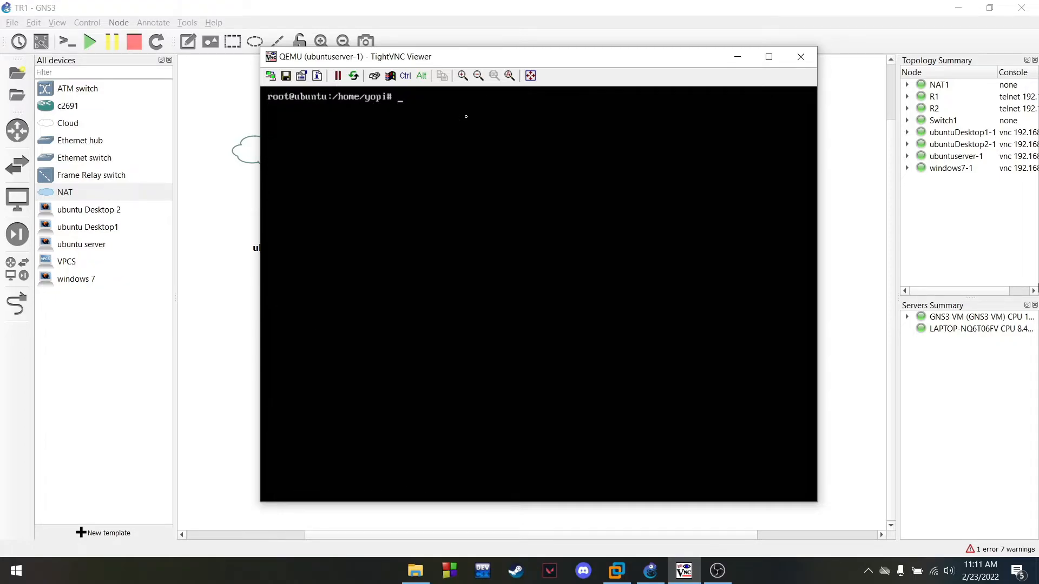
# Create an ssl folder in /etc/apache2 and list the directory to confirm it
pyautogui.write('cd /etc/apache2')
pyautogui.press('Return')
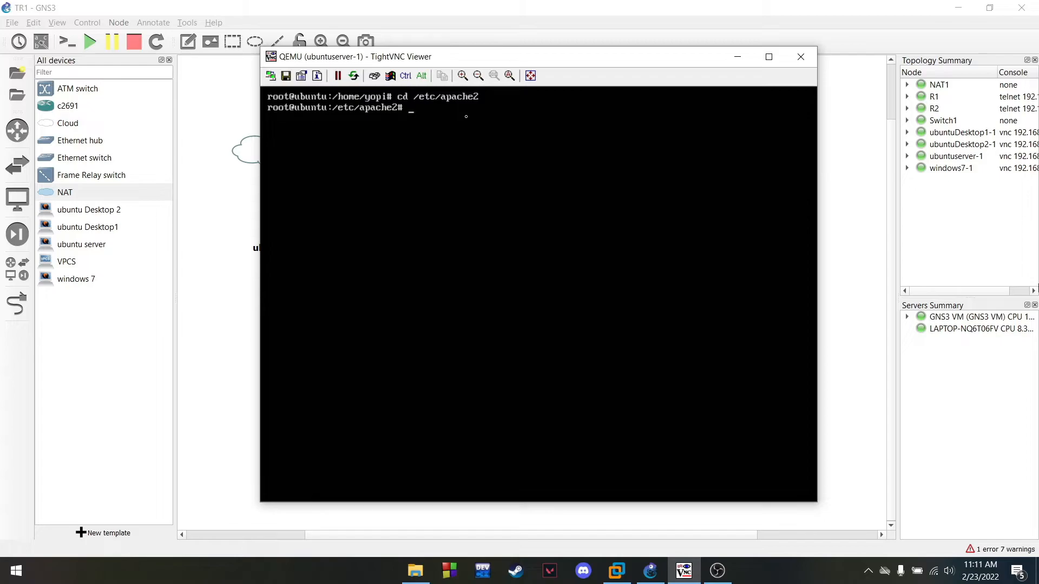
pyautogui.write('mkdir ssl')
pyautogui.press('Return')
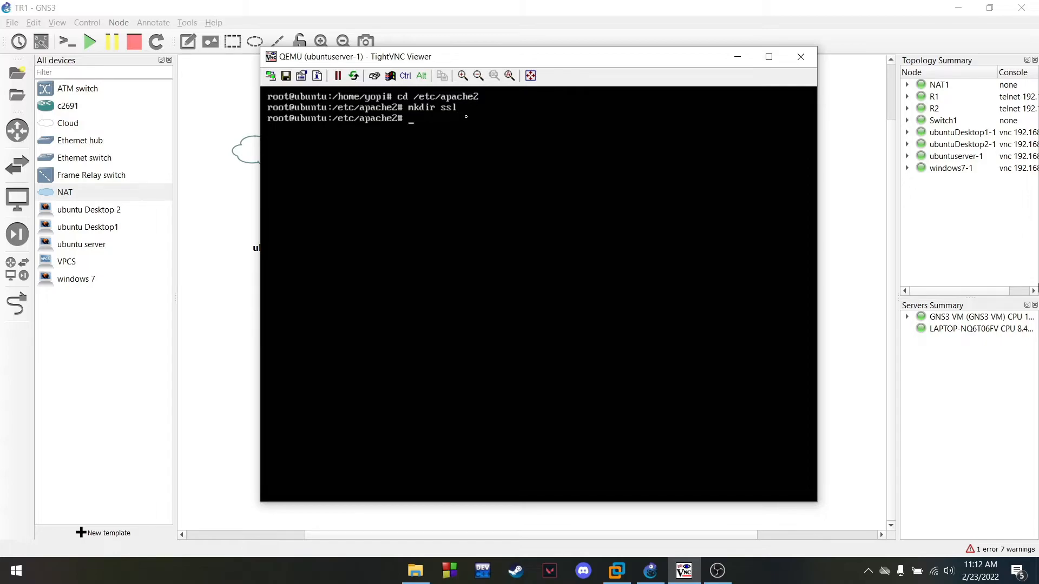
pyautogui.write('ls')
pyautogui.press('Return')
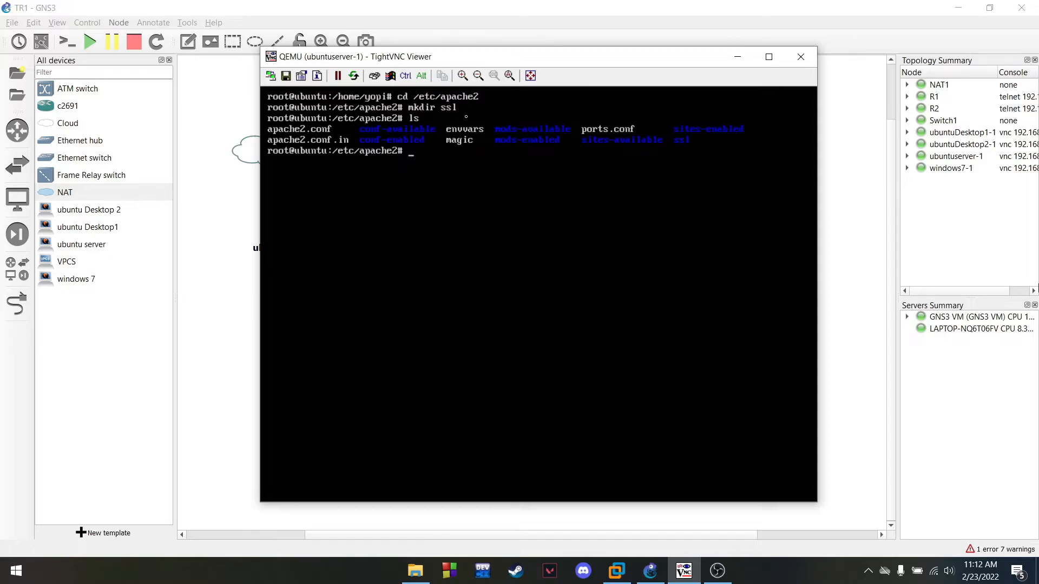
# Clear the screen and begin the openssl req -x509 -nodes -days 365 -newkey rsa:2048 command
pyautogui.write('clear')
pyautogui.press('Return')
pyautogui.write('o')
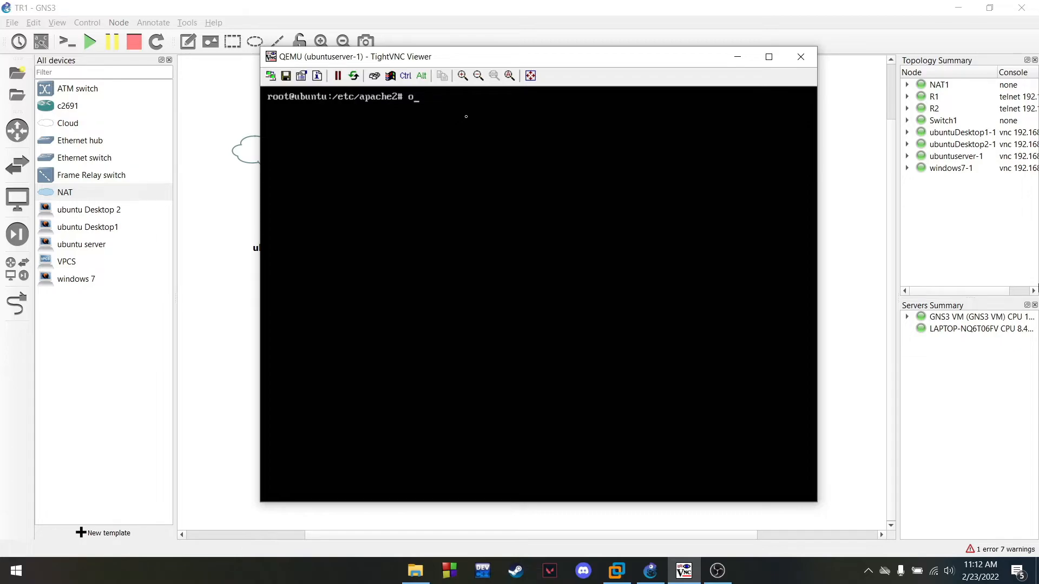
pyautogui.write('penssl req -x509 -nodes')
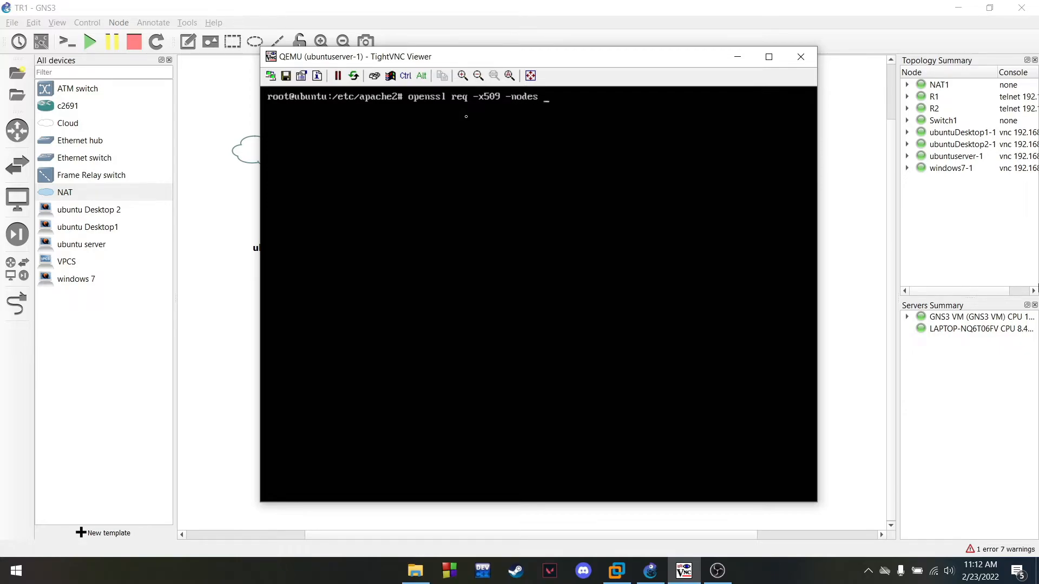
pyautogui.write(' -days 365 -newkey rsa')
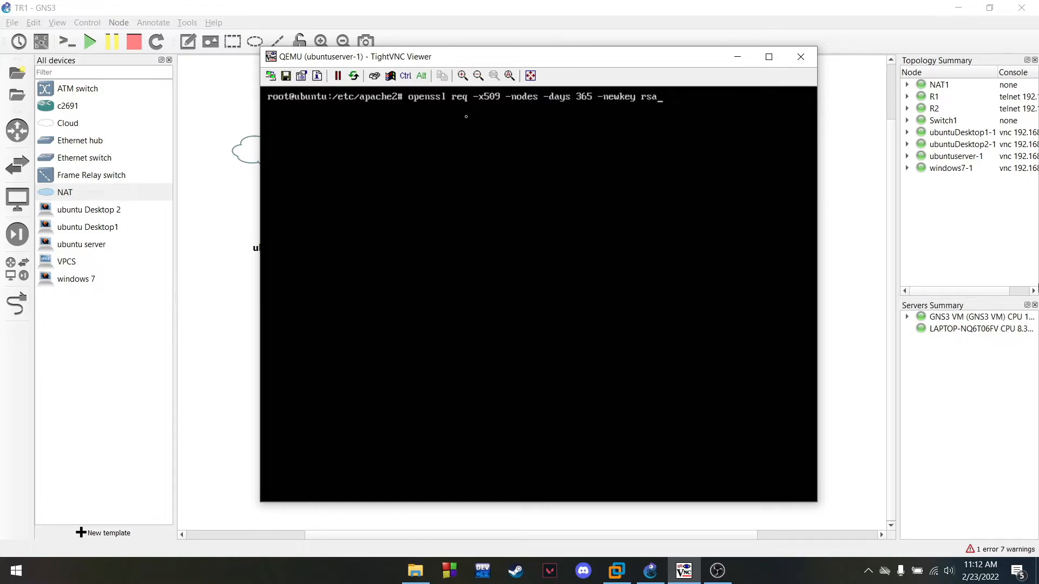
pyautogui.write(':2048 -')
# Run openssl to create a 2048-bit key at /etc/apache2/ssl/apache.key and a 365-day apache.crt certificate
pyautogui.write('keyout /etc/apache2')
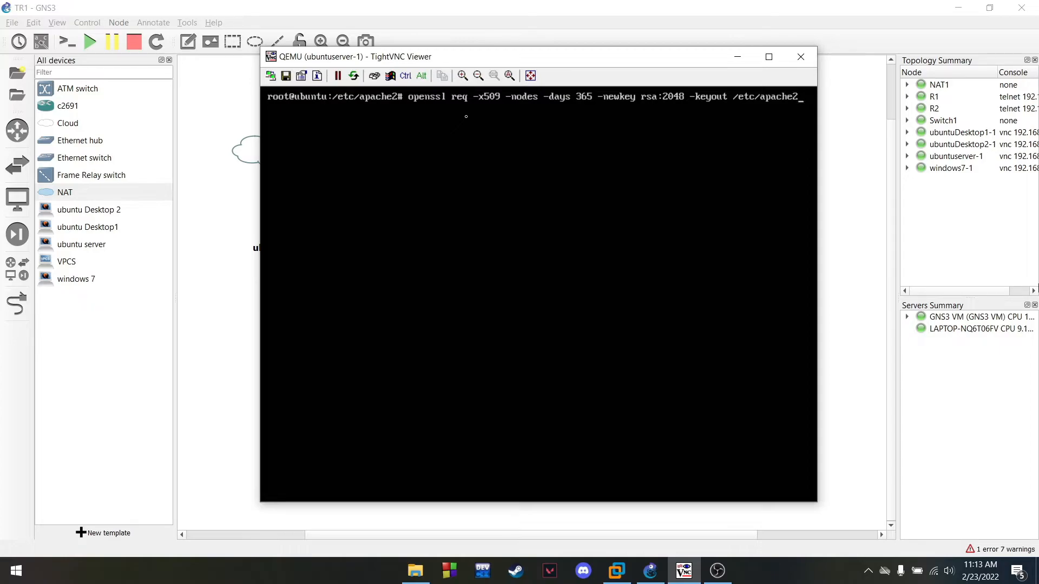
pyautogui.write('ww')
pyautogui.press('BackSpace')
pyautogui.write('ssl/apache.key -out /etc')
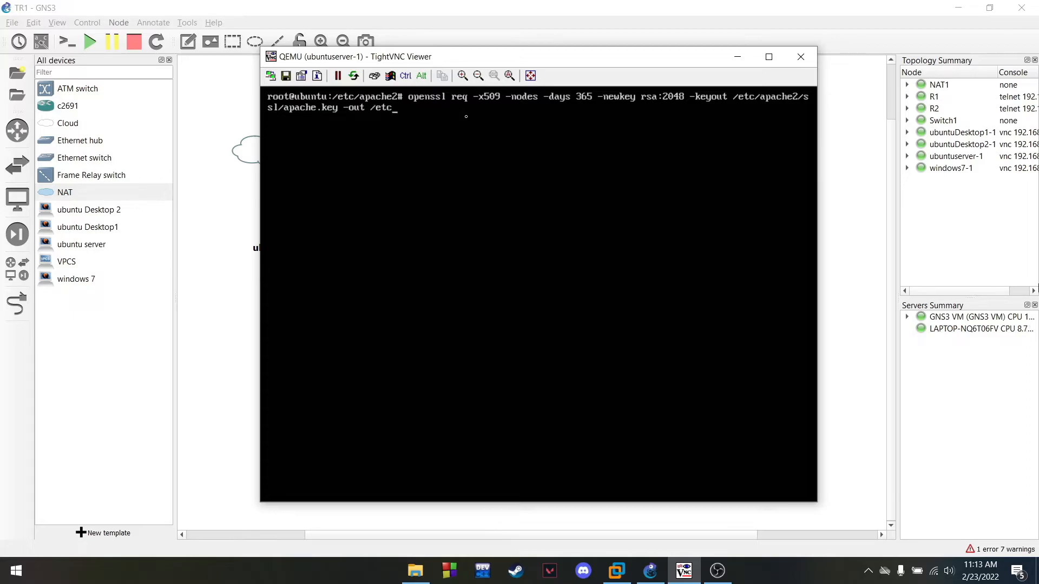
pyautogui.write('/apache2/ssl/apache.crt')
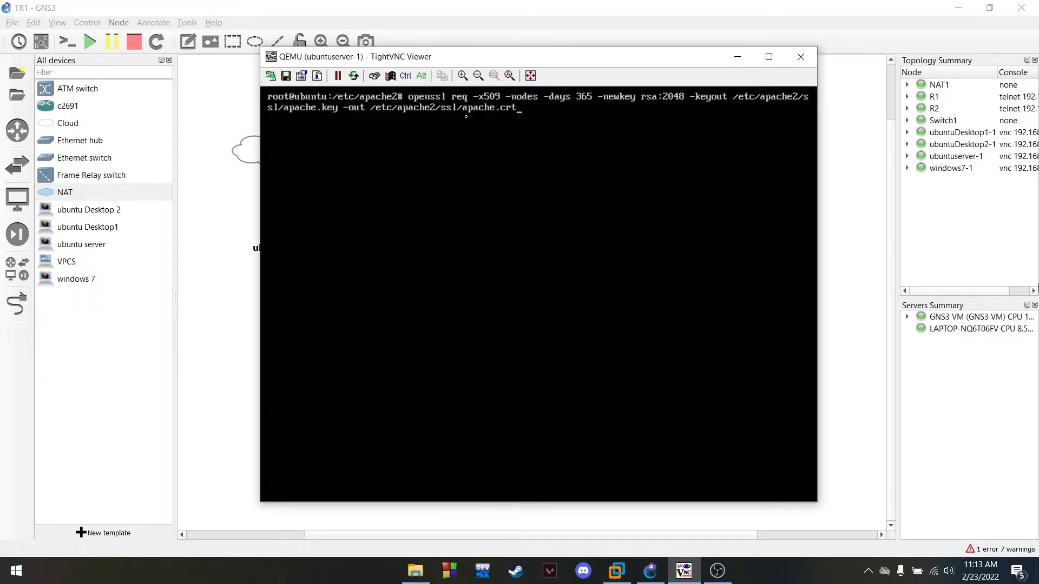
pyautogui.press('Return')
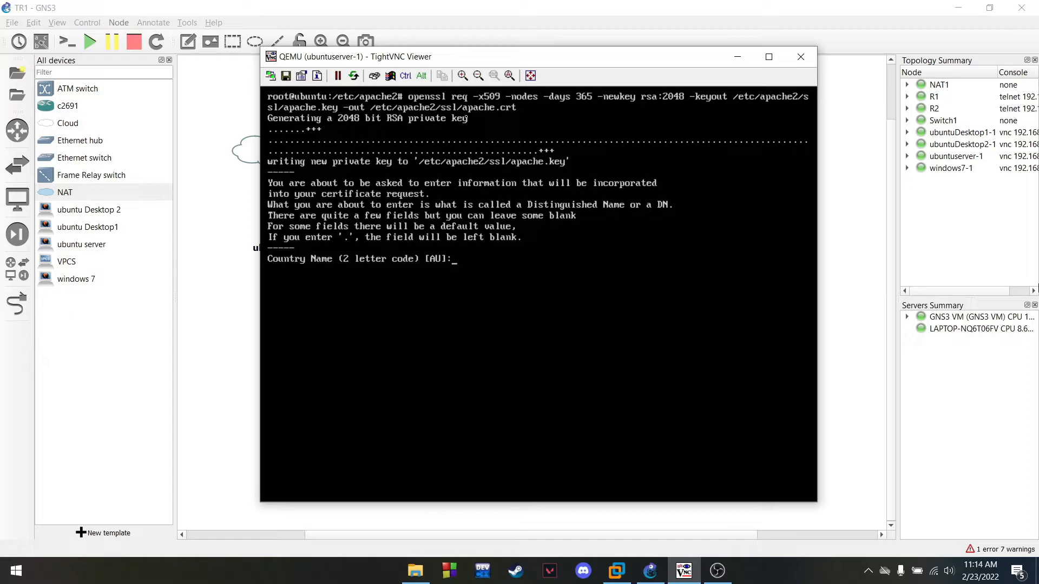
# Enter country IN, state Jawa Tengah, locality Surakarta and organization Tr Tekjar for the certificate
pyautogui.write('IN')
pyautogui.press('Return')
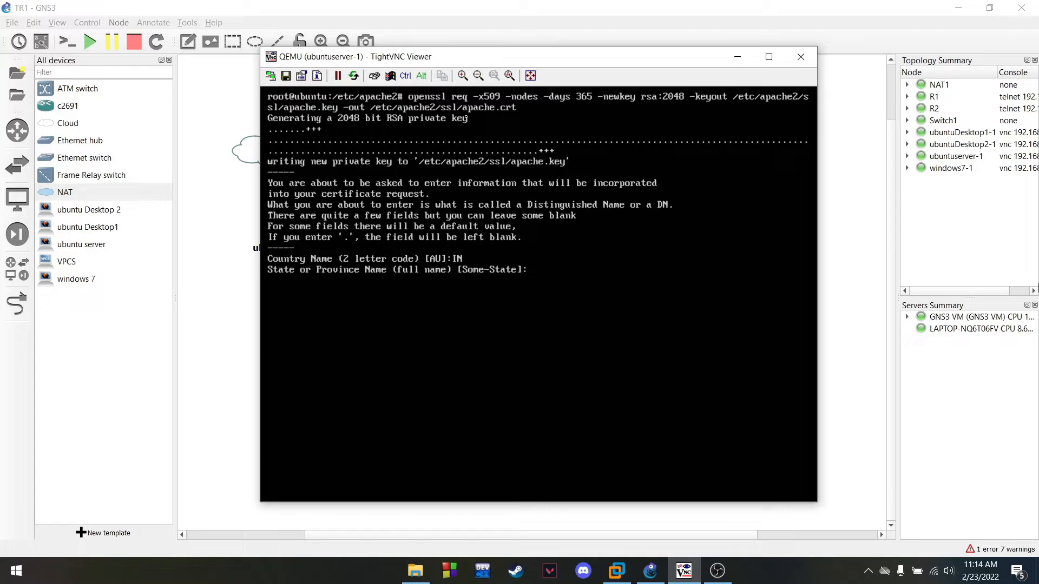
pyautogui.write('Surakart')
pyautogui.write('a')
pyautogui.press('BackSpace')
pyautogui.press('BackSpace')
pyautogui.press('BackSpace')
pyautogui.press('BackSpace')
pyautogui.press('BackSpace')
pyautogui.press('BackSpace')
pyautogui.press('BackSpace')
pyautogui.press('BackSpace')
pyautogui.press('BackSpace')
pyautogui.write('Jawa Tengah')
pyautogui.press('Return')
pyautogui.write('Su')
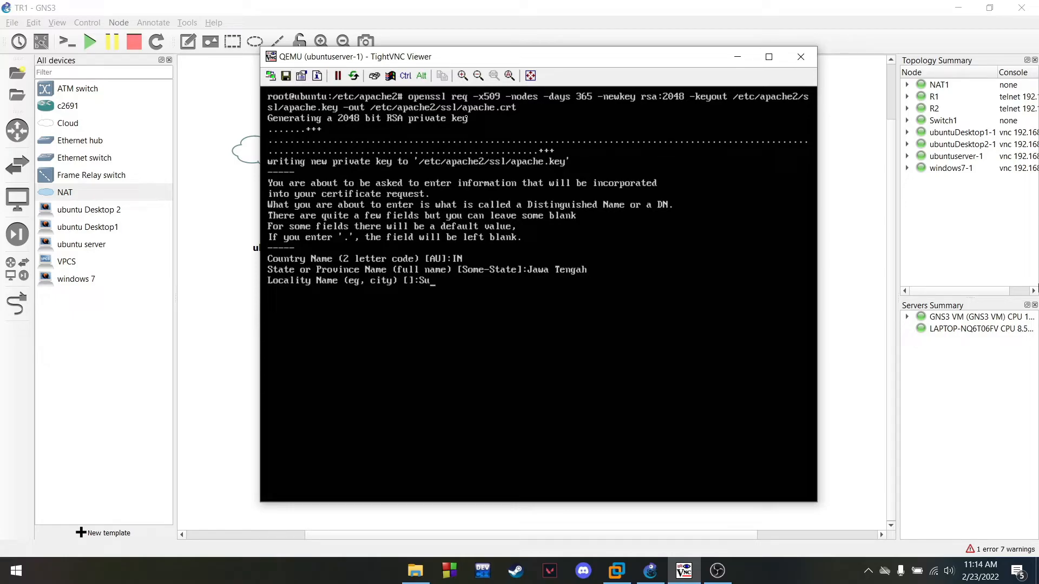
pyautogui.write('rakarta')
pyautogui.press('Return')
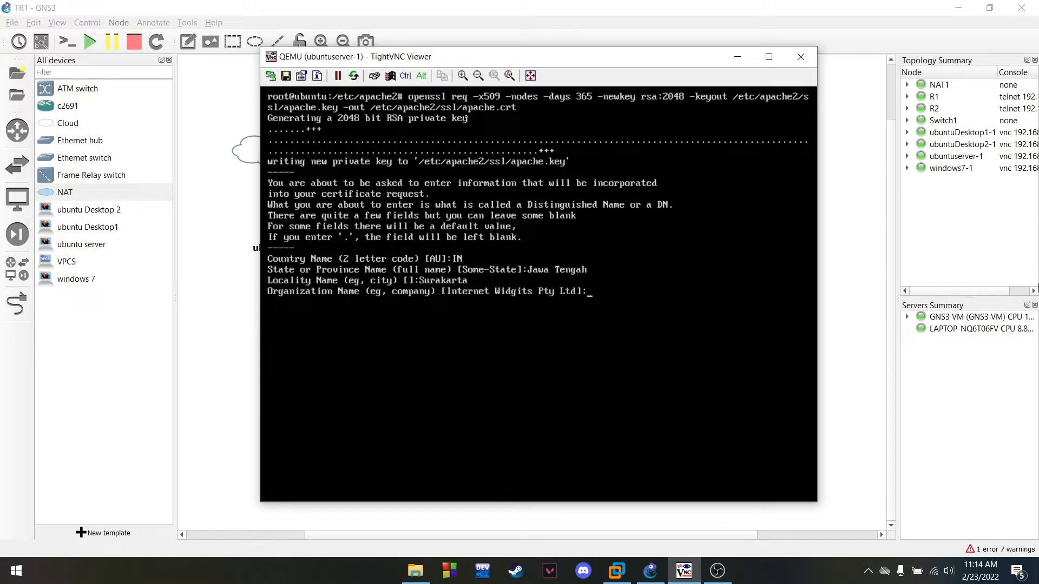
pyautogui.write('Tr Tekjar')
pyautogui.press('Return')
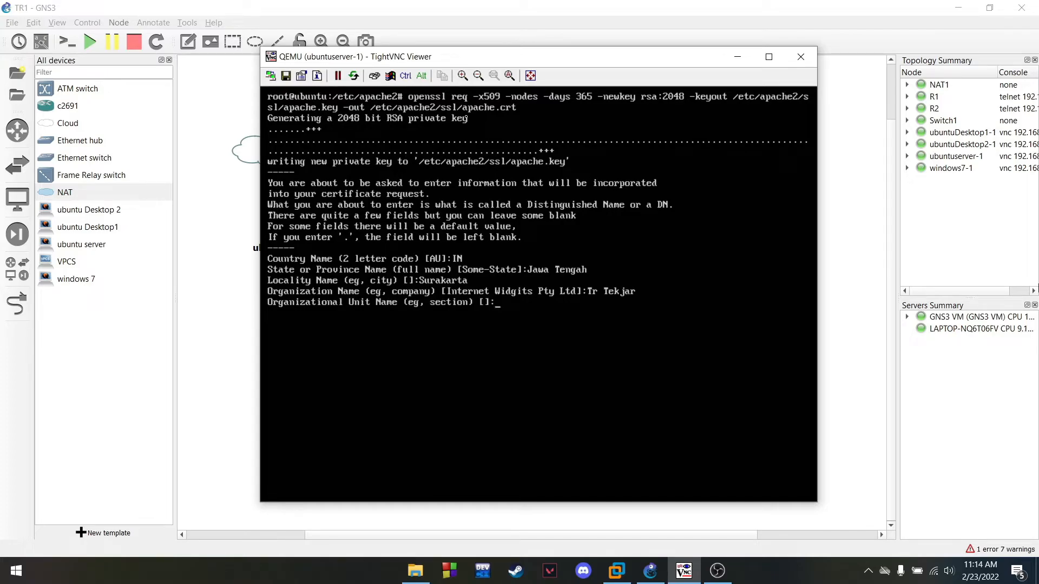
# Enter unit TR Tekjar F, common name tekjarf.com and the contact e-mail, then clear the screen
pyautogui.write('TR Tekjar F')
pyautogui.press('Return')
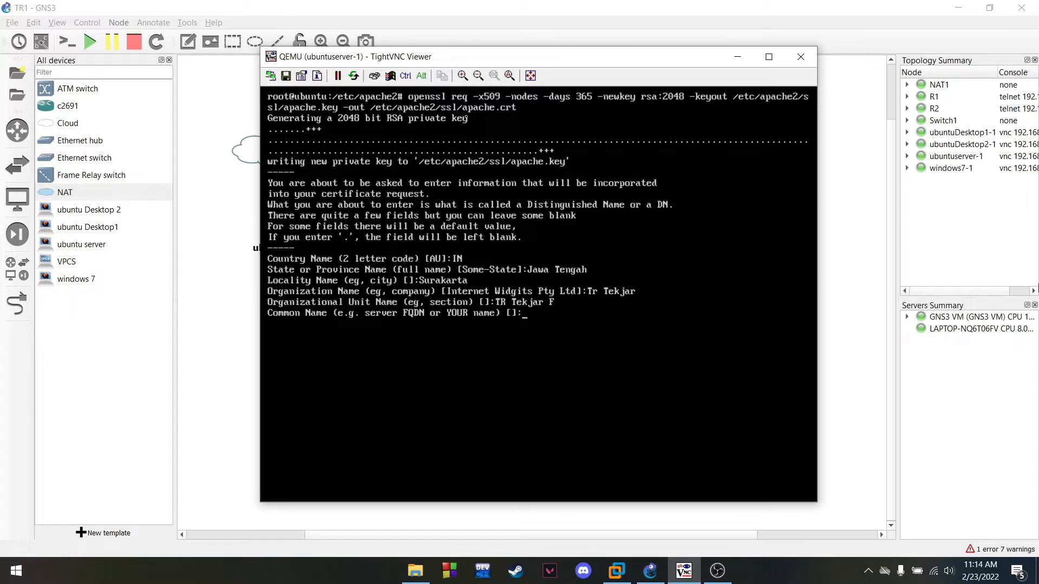
pyautogui.write('tekjarf.com')
pyautogui.press('Return')
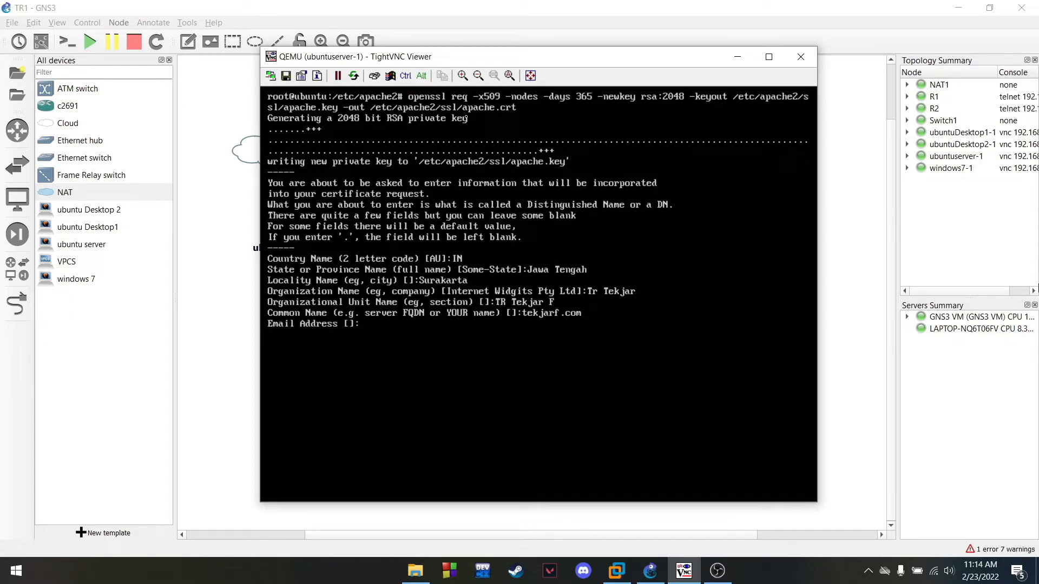
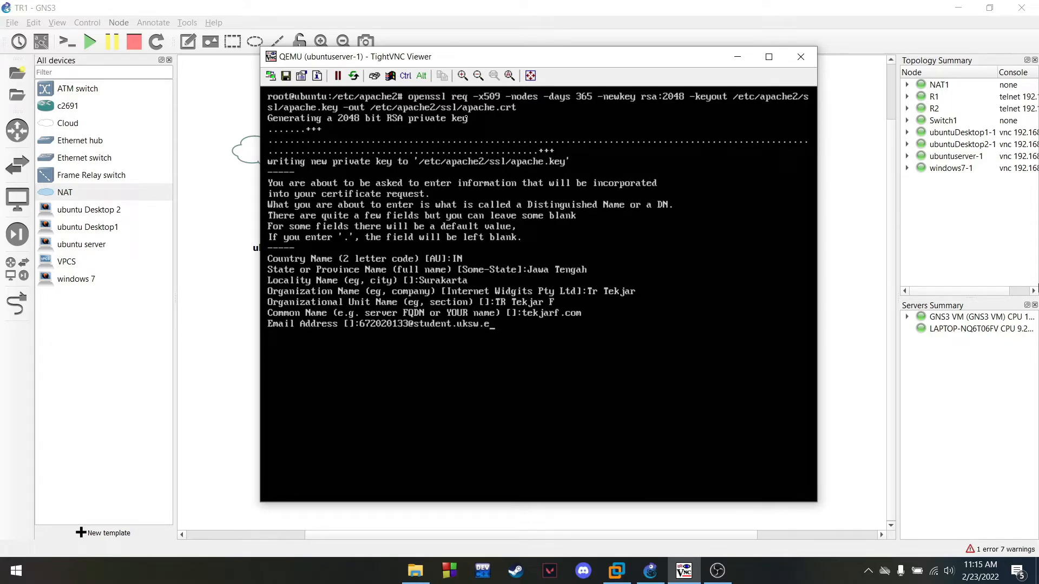
pyautogui.press('Return')
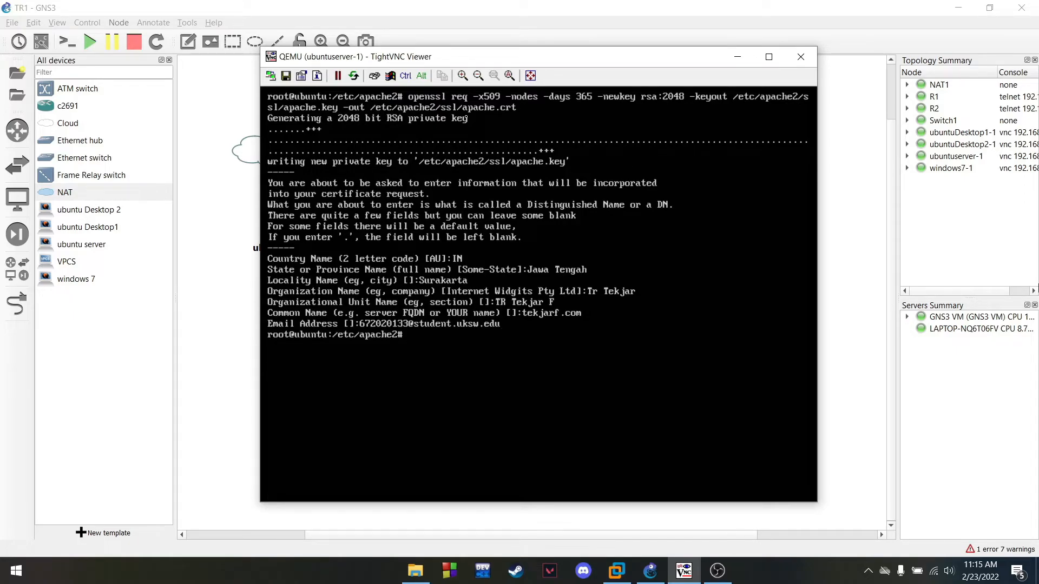
pyautogui.write('clear')
pyautogui.press('Return')
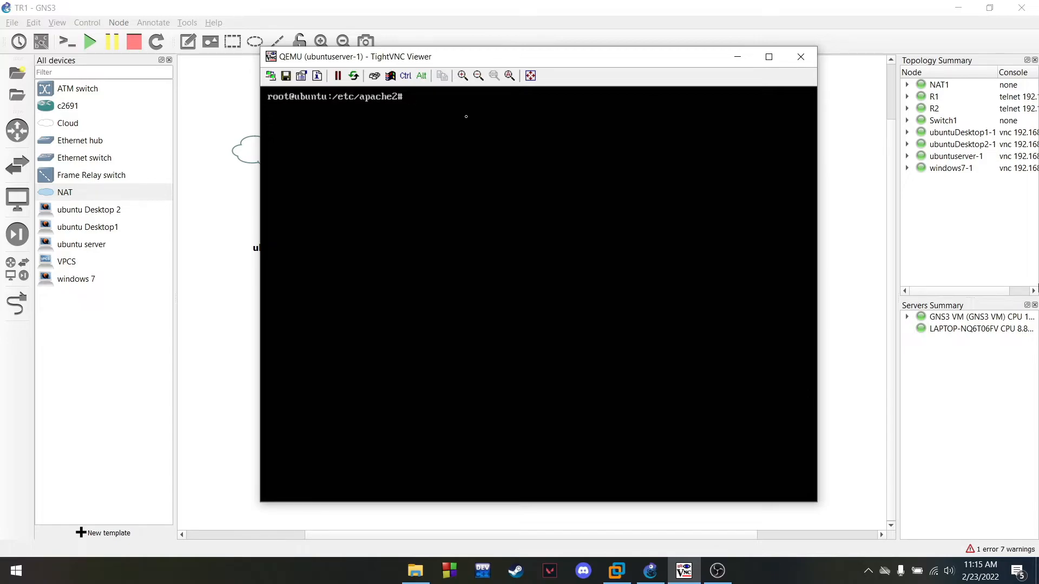
# Move into /etc/apache2/sites-available, list its files, and create ssl-tekjarf.conf in vim
pyautogui.write('ls')
pyautogui.press('Return')
pyautogui.press('BackSpace')
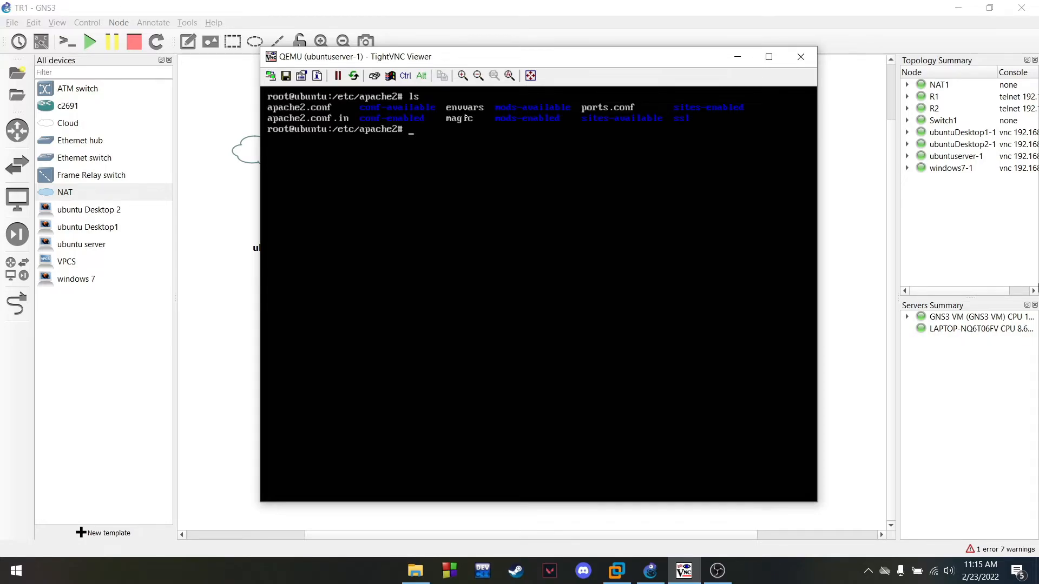
pyautogui.write('cd site-available')
pyautogui.press('Return')
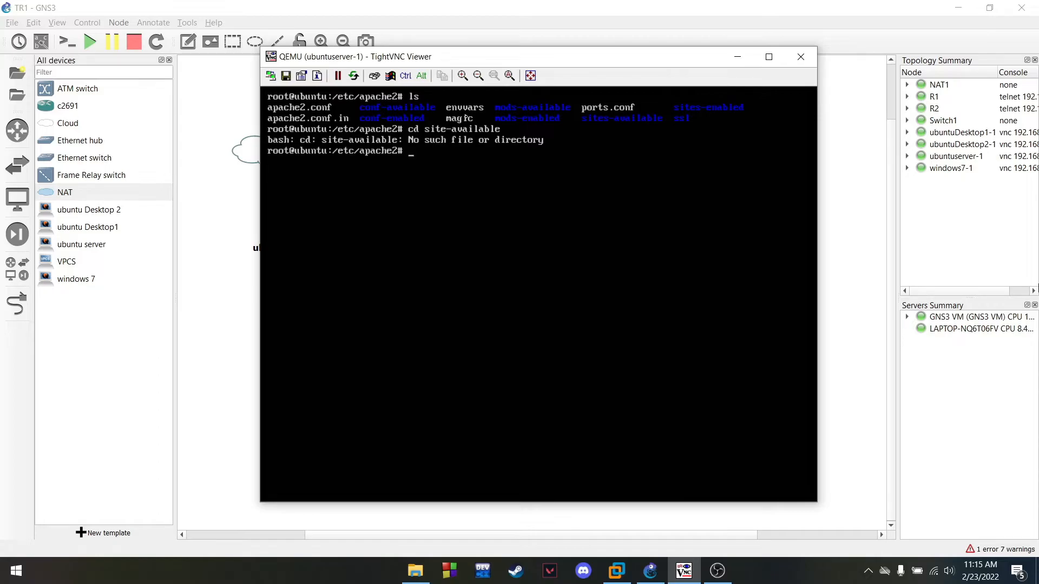
pyautogui.write('cd sites-available')
pyautogui.press('Return')
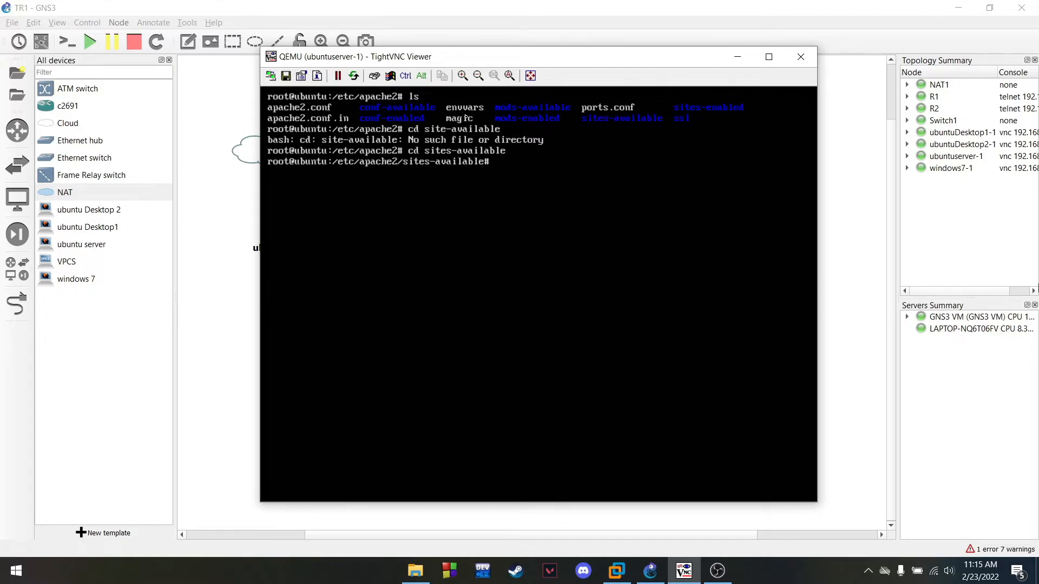
pyautogui.write('ls')
pyautogui.press('Return')
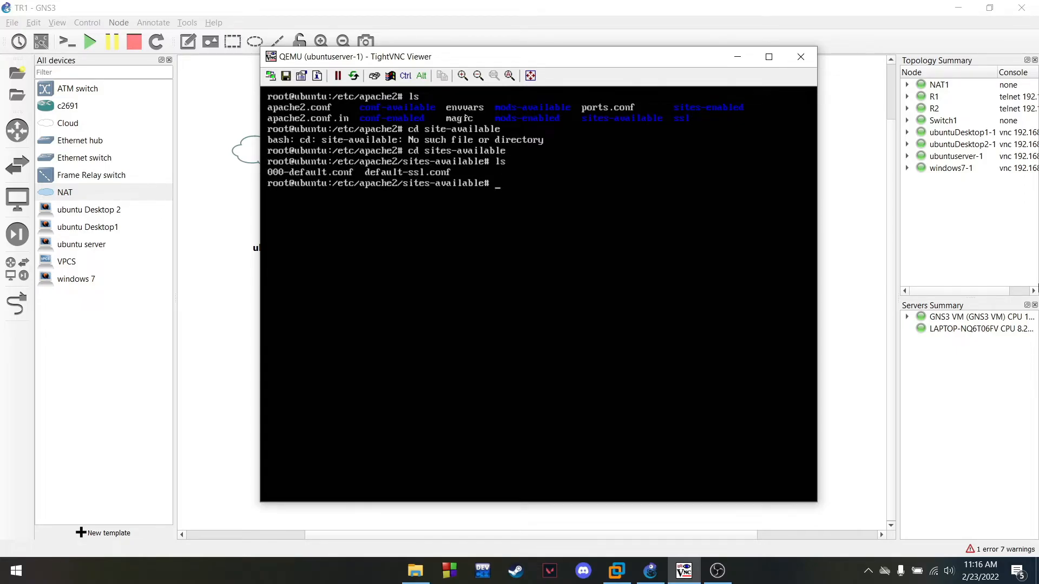
pyautogui.write('vim ssl-tekjarf.conf')
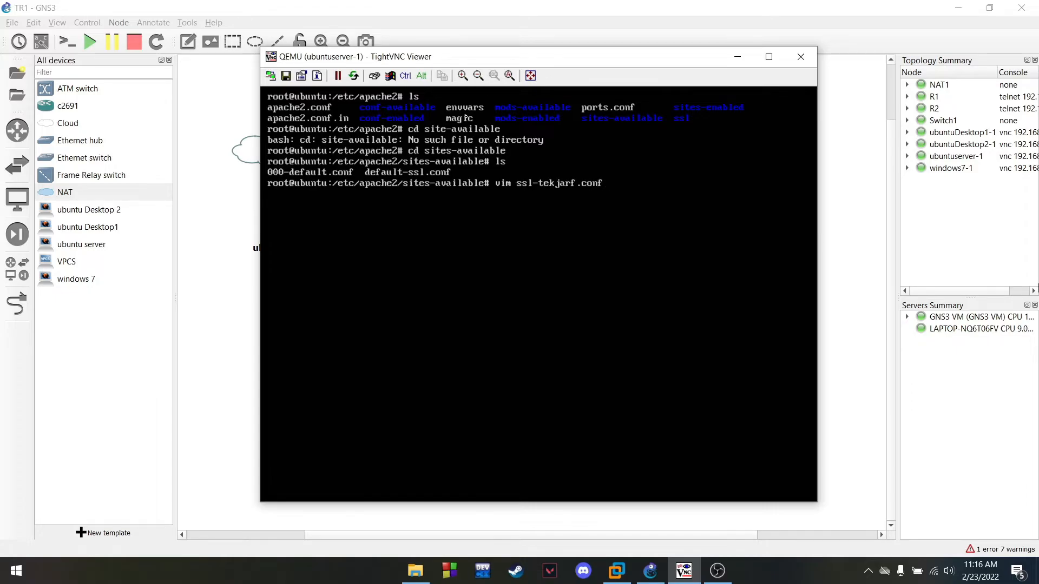
pyautogui.press('Return')
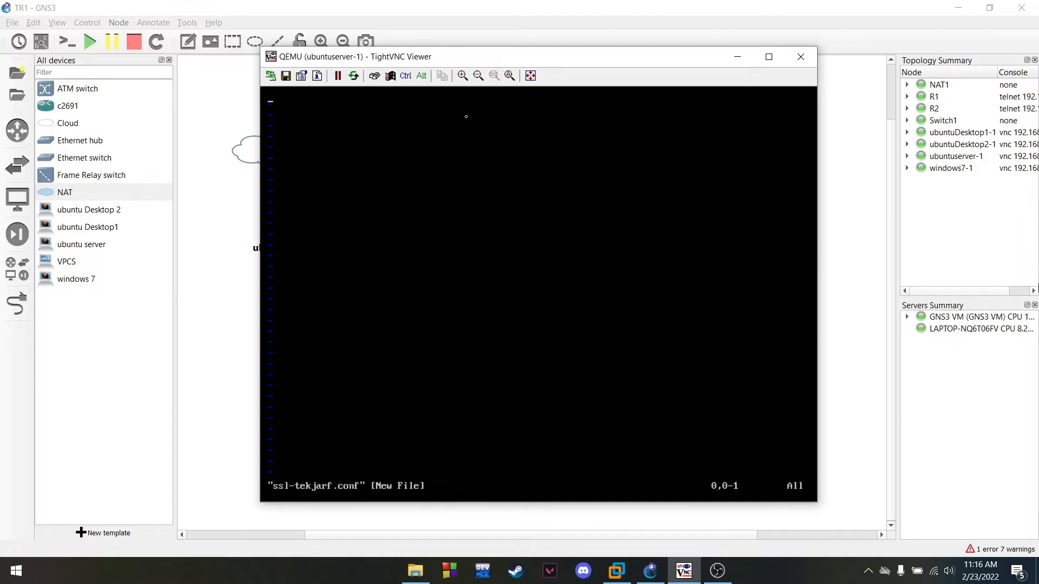
# Open the config with an <ifModule mod-ssl.c> line and <VirtualHost 192.168.33.2:433>
pyautogui.write('odule')
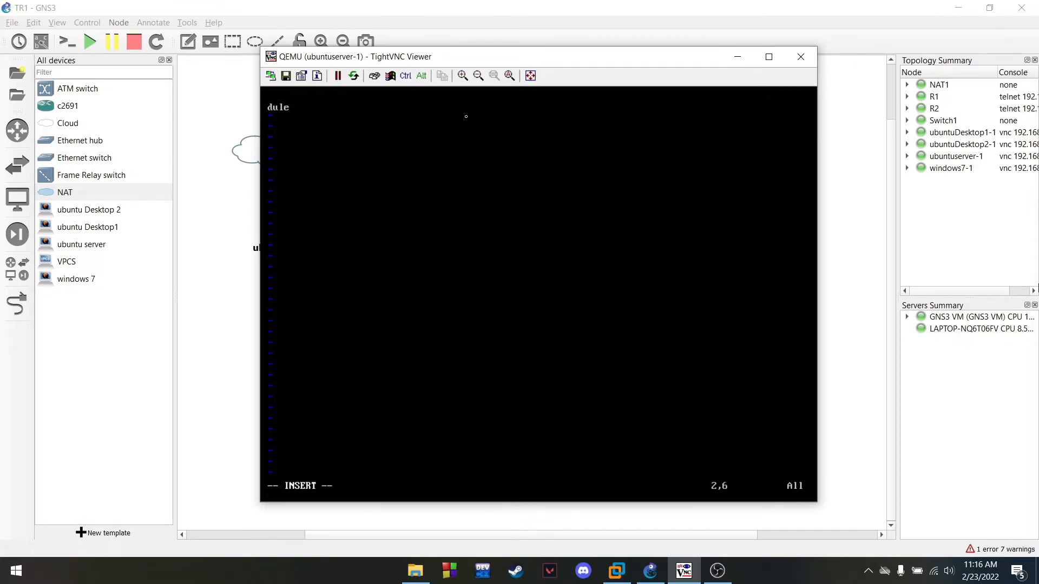
pyautogui.press('BackSpace')
pyautogui.press('BackSpace')
pyautogui.press('BackSpace')
pyautogui.press('BackSpace')
pyautogui.press('BackSpace')
pyautogui.write('<ifModule mod-ssl')
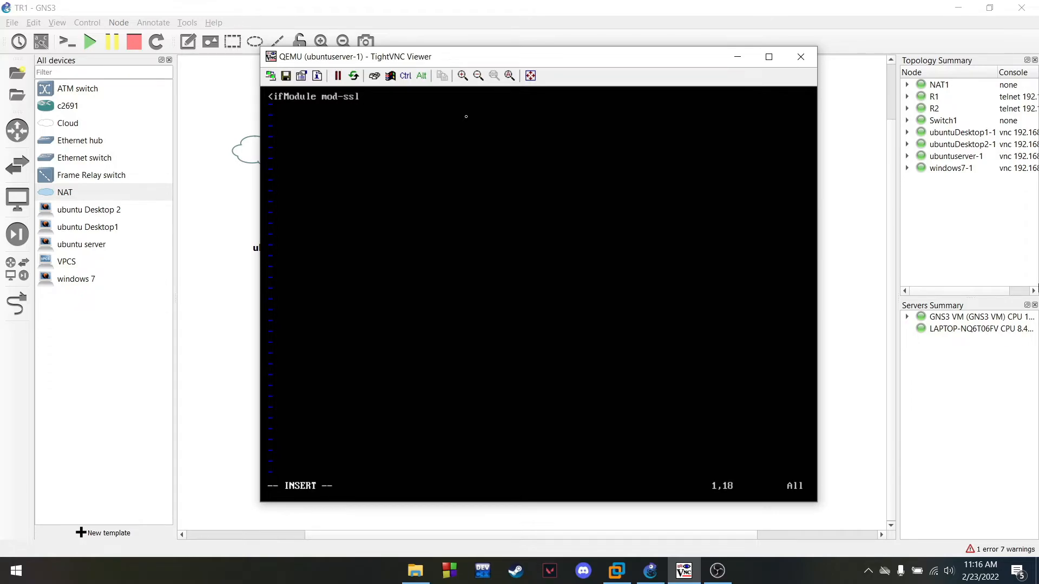
pyautogui.write('.c>')
pyautogui.press('Return')
pyautogui.press('Tab')
pyautogui.write('<')
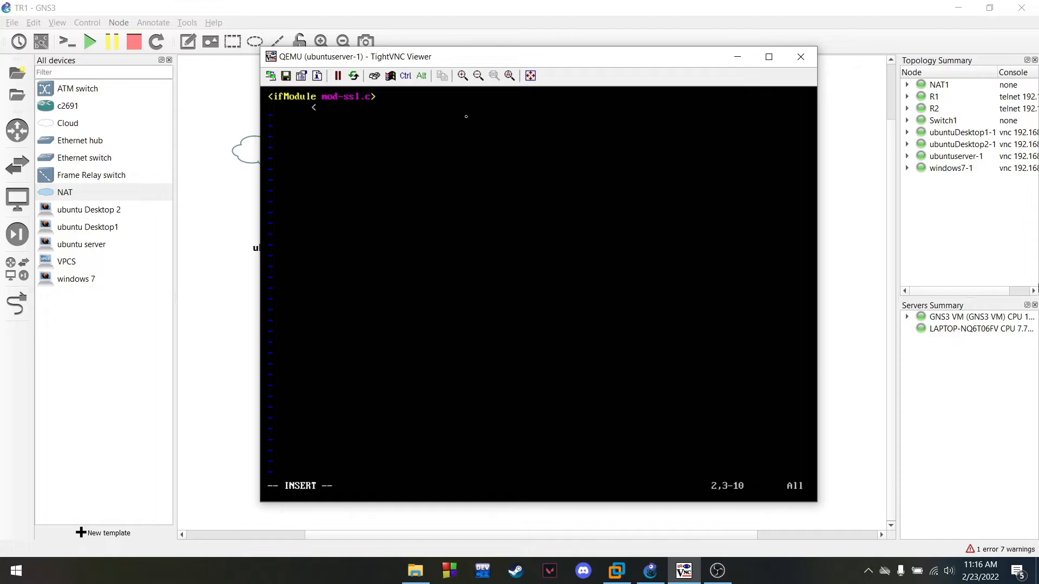
pyautogui.write('VirtualHost 192.168.33.2')
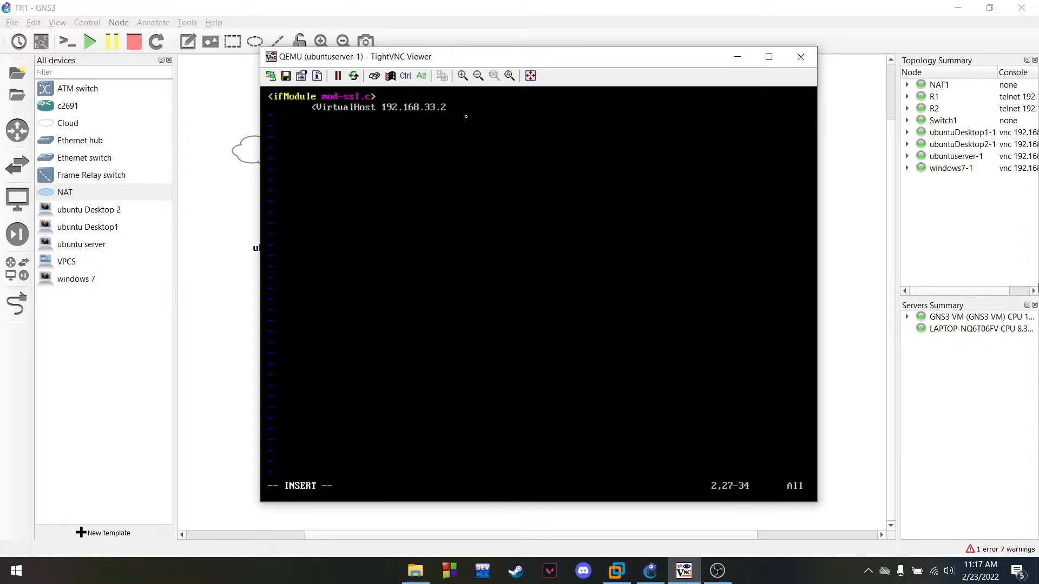
pyautogui.write(':433>')
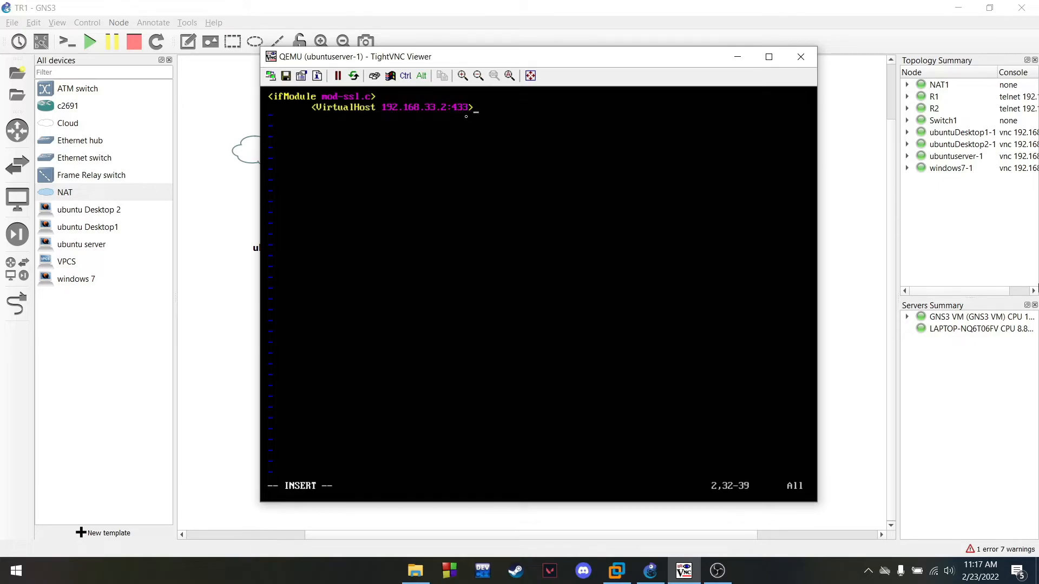
pyautogui.press('Return')
pyautogui.press('Tab')
pyautogui.press('Tab')
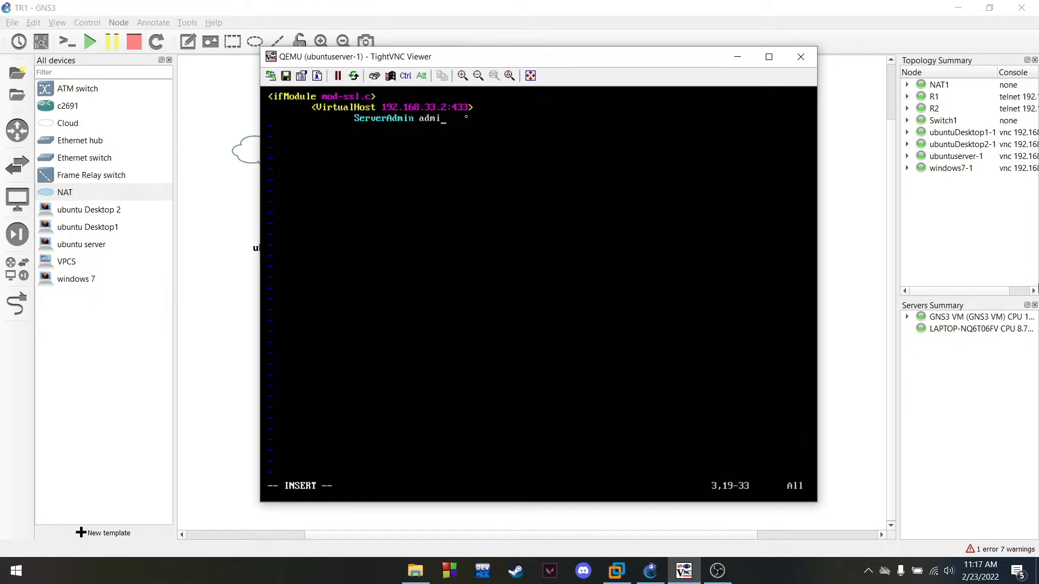
pyautogui.press('Return')
pyautogui.press('Tab')
pyautogui.press('Tab')
pyautogui.write('ServerName tek')
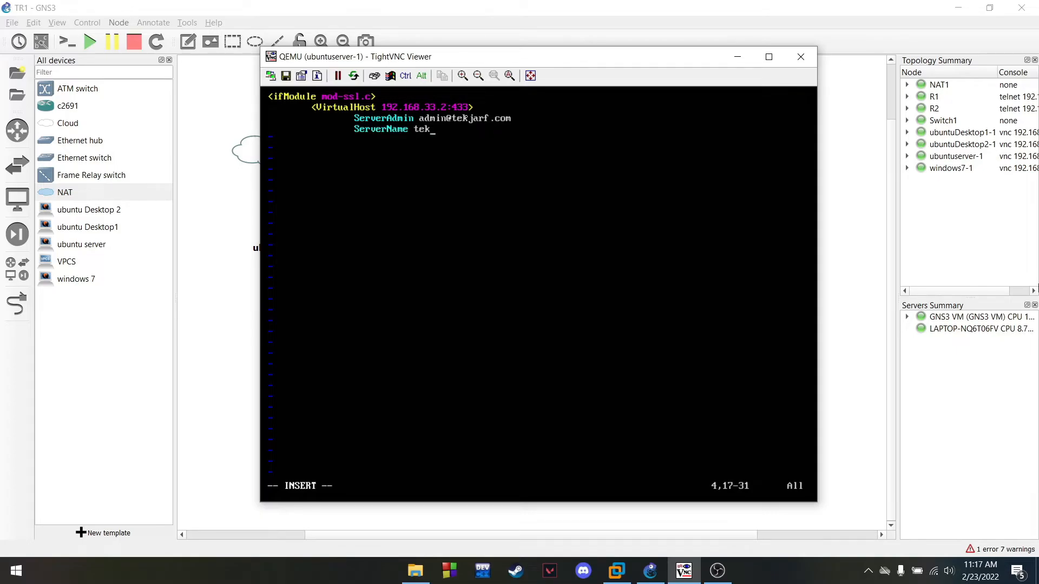
pyautogui.write('jarf.com')
pyautogui.press('Return')
pyautogui.press('Tab')
pyautogui.press('Tab')
pyautogui.write('Server')
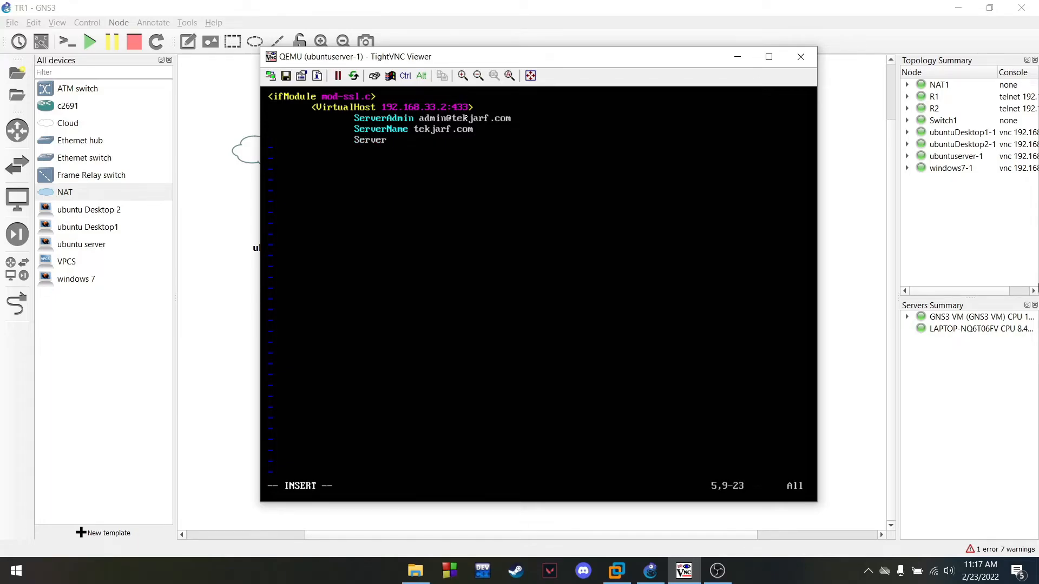
pyautogui.press('BackSpace')
pyautogui.write('Alias ')
pyautogui.write('tekjar')
pyautogui.press('BackSpace')
pyautogui.press('BackSpace')
pyautogui.press('BackSpace')
pyautogui.press('BackSpace')
pyautogui.press('BackSpace')
pyautogui.press('BackSpace')
pyautogui.write('www.tekjarf.')
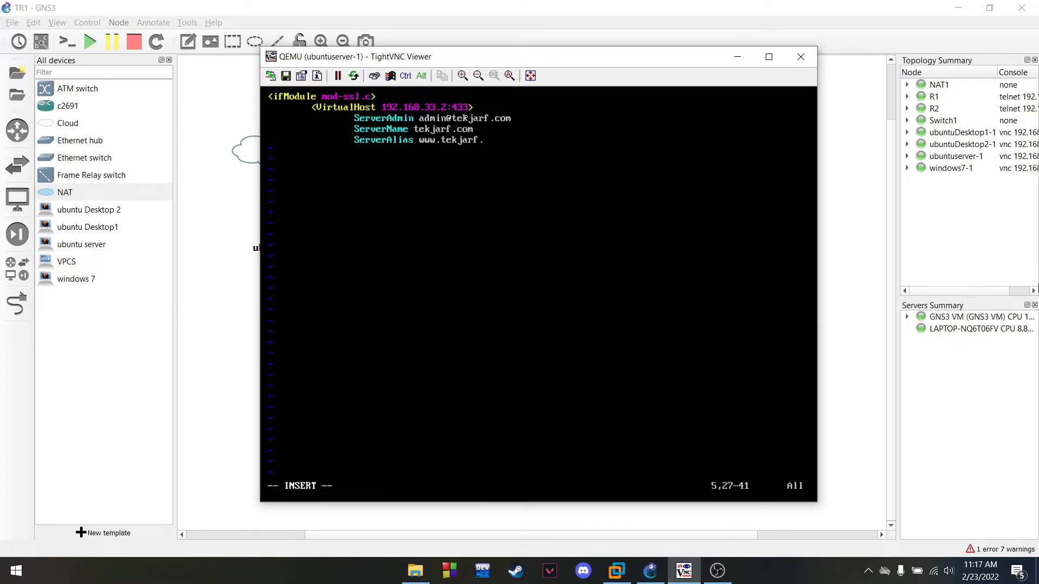
pyautogui.write('co,')
pyautogui.press('BackSpace')
pyautogui.write('m')
# Add DocumentRoot /var/www/html and SSLEngine on directives
pyautogui.press('Return')
pyautogui.press('Tab')
pyautogui.press('Tab')
pyautogui.write('DocumentRoot')
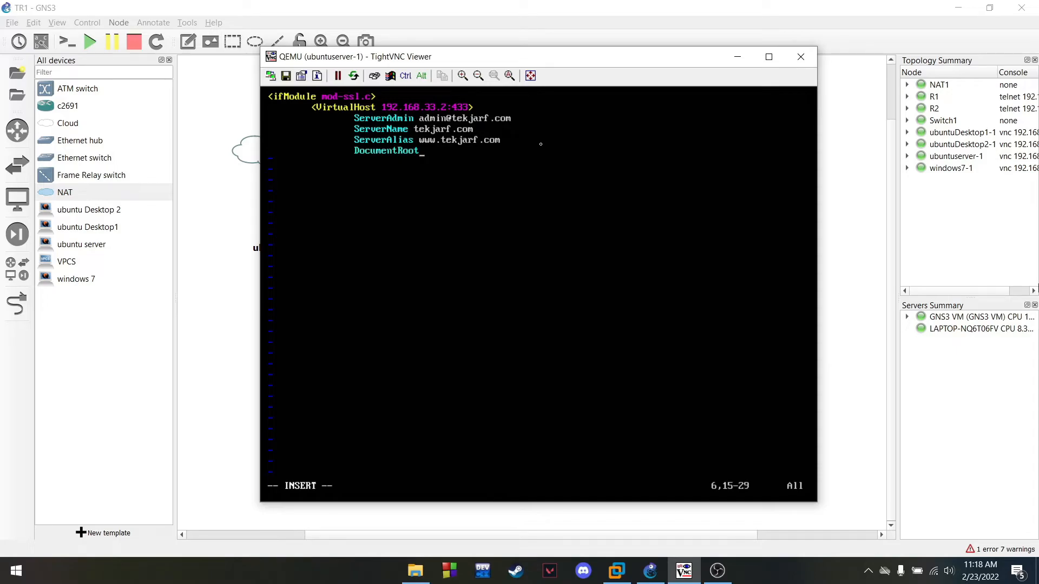
pyautogui.write(' /var/www/html')
pyautogui.press('Return')
pyautogui.press('Tab')
pyautogui.press('Tab')
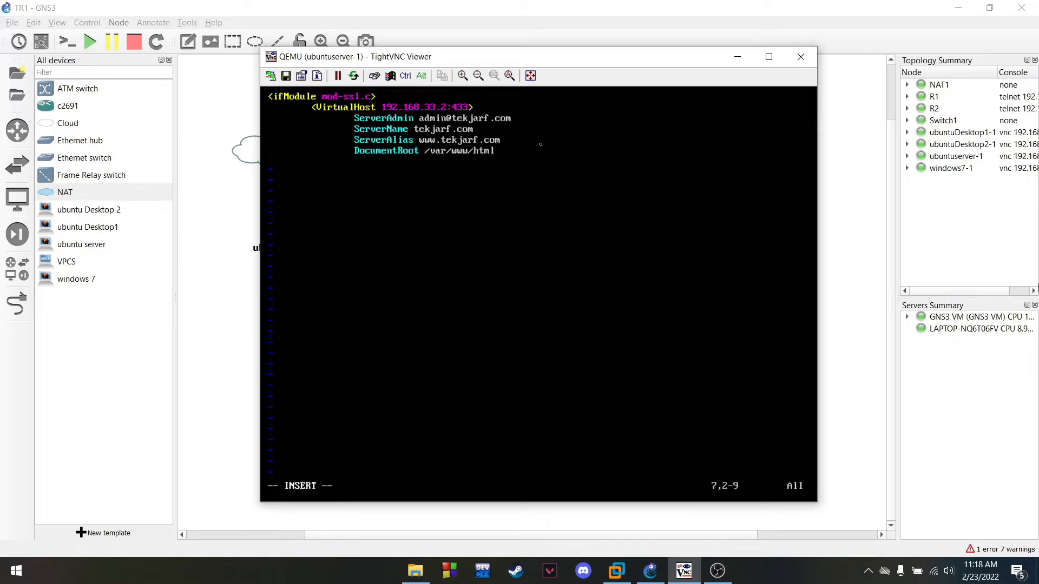
pyautogui.write('SSLEngine on')
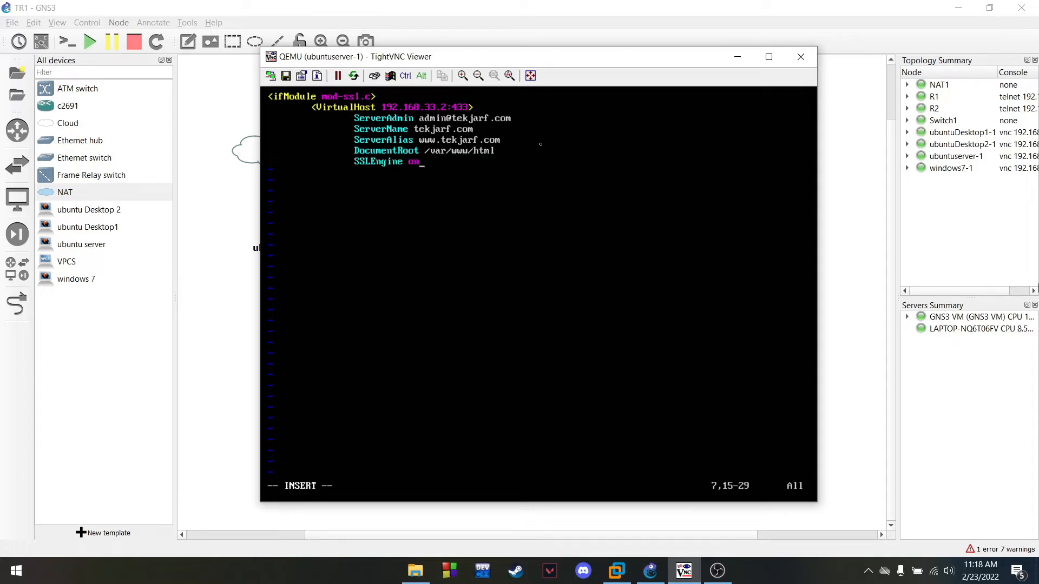
pyautogui.press('Return')
pyautogui.press('Tab')
pyautogui.press('Tab')
# Add SSLCertificateFile /etc/apache2/ssl/apache.crt and SSLCertificateKeyFile /etc.apache2/ssl/apache.key lines
pyautogui.click(718, 571)
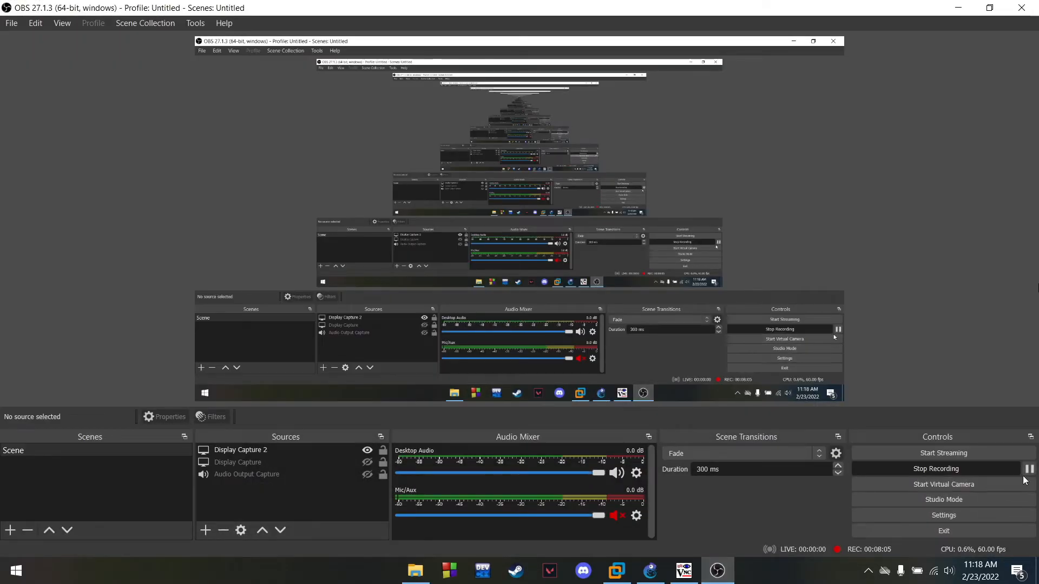
pyautogui.click(963, 7)
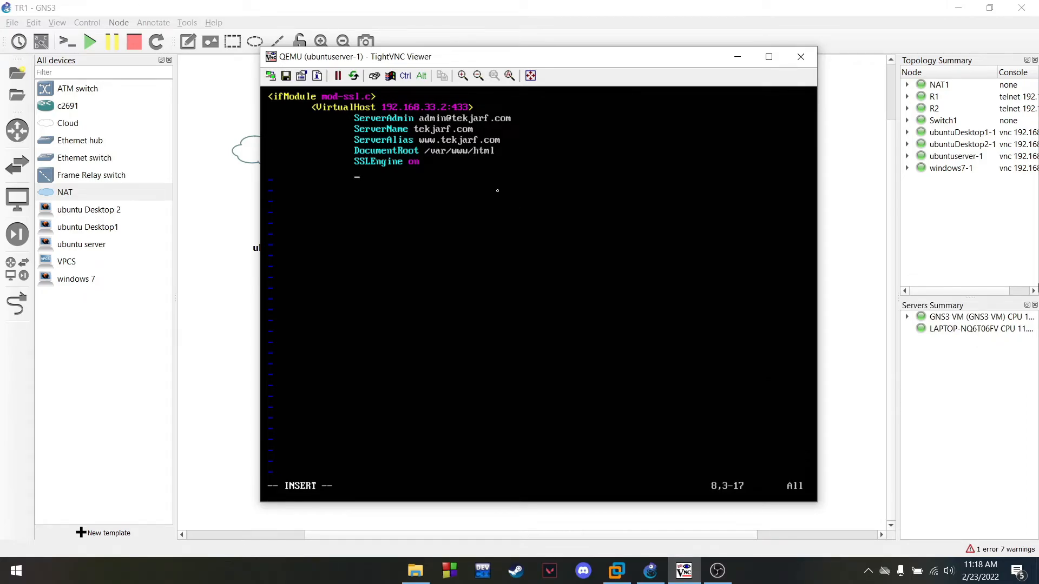
pyautogui.write('SSLCertificate')
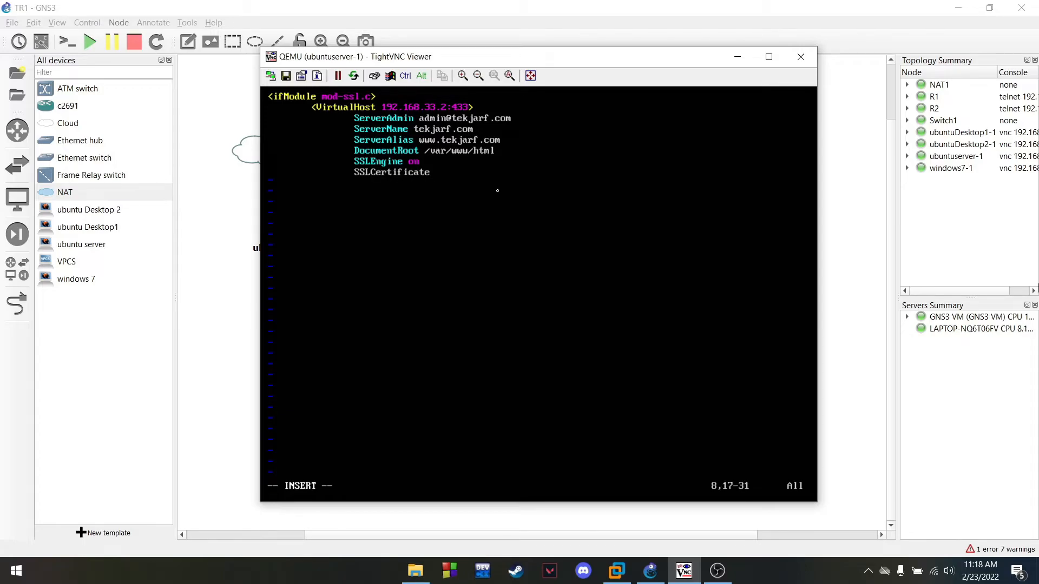
pyautogui.write('File /etc/apachew')
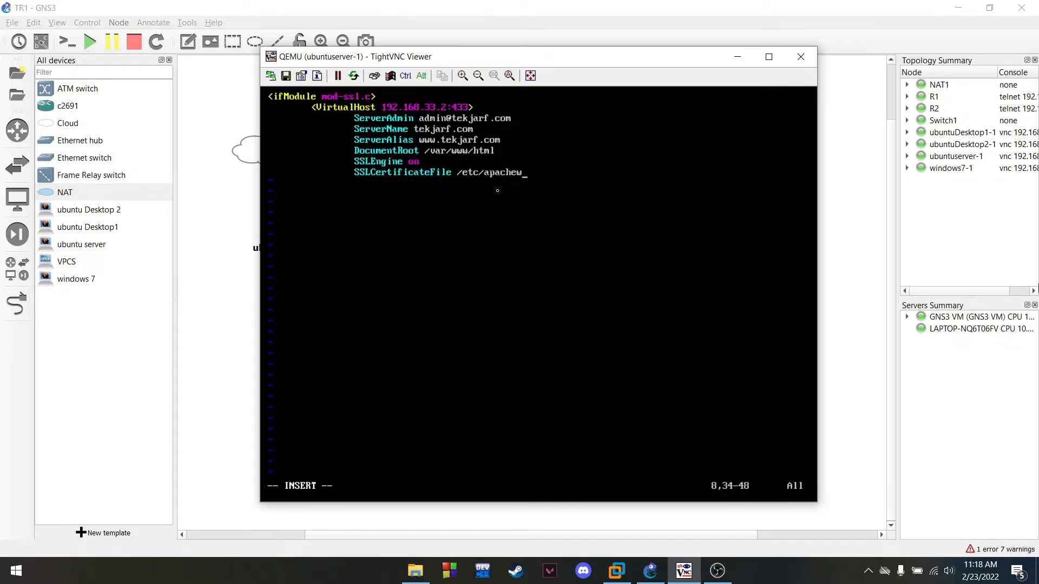
pyautogui.press('BackSpace')
pyautogui.write('2/ssl')
pyautogui.write('/apache.cr')
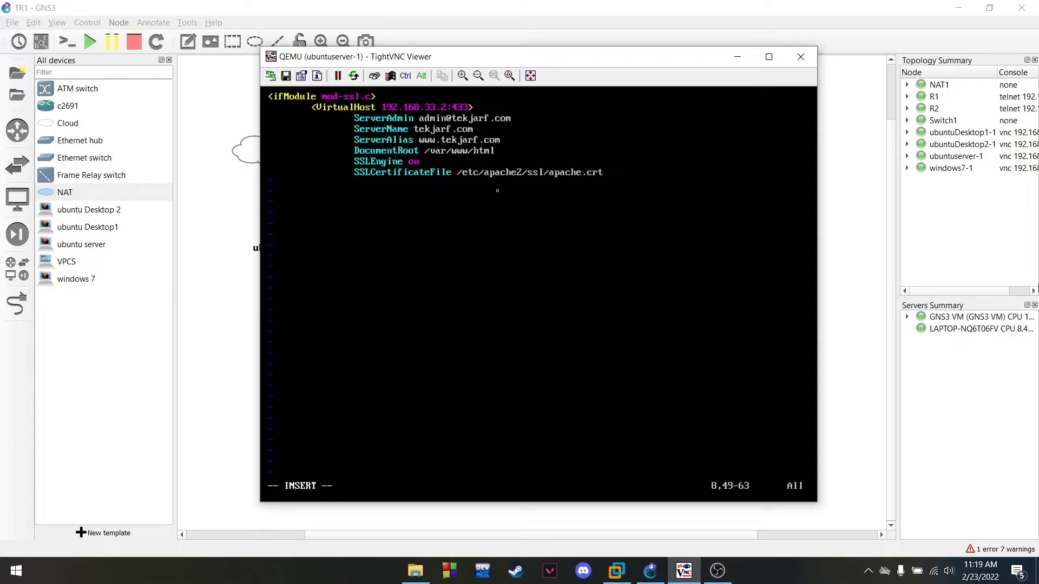
pyautogui.write('t')
pyautogui.press('Return')
pyautogui.write('SSLCertificate')
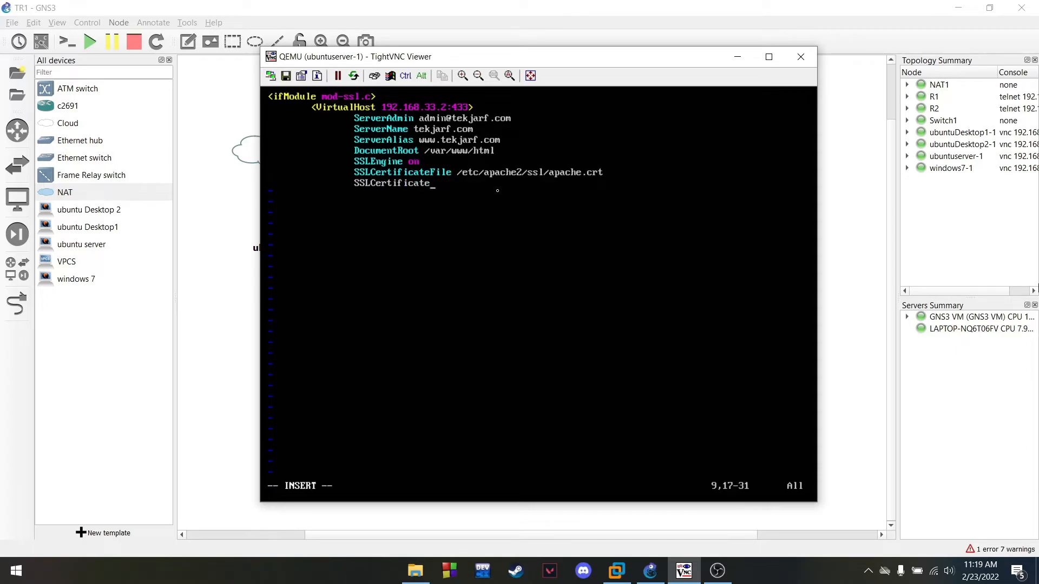
pyautogui.write('KeyFile /etc.apache2/ssl/apache')
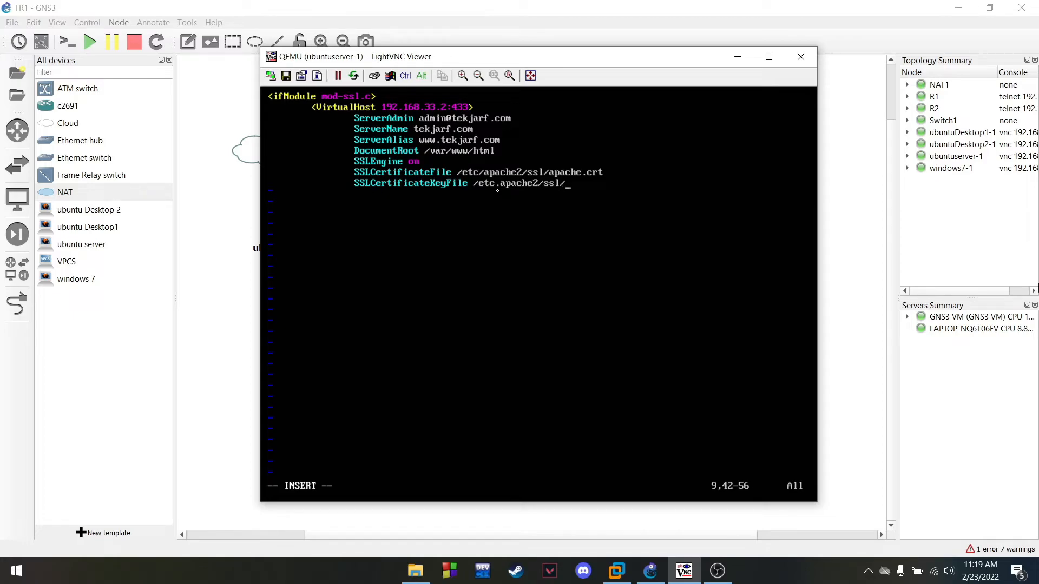
pyautogui.write('.key')
pyautogui.press('Return')
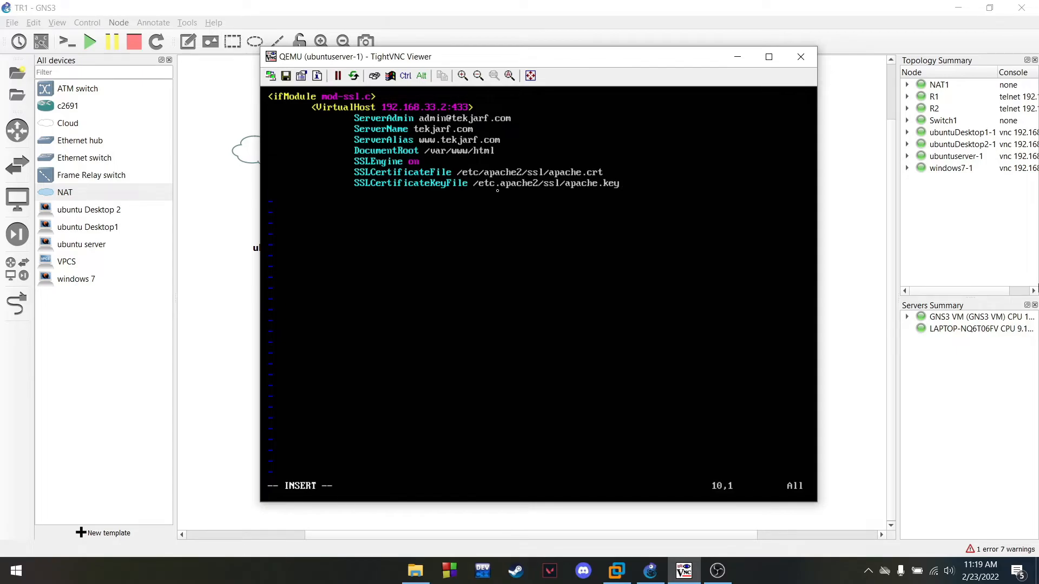
# Close the blocks with </VirtualHost> and </IfModule> lines
pyautogui.press('Tab')
pyautogui.write('</virtualh')
pyautogui.press('BackSpace')
pyautogui.press('BackSpace')
pyautogui.press('BackSpace')
pyautogui.press('BackSpace')
pyautogui.press('BackSpace')
pyautogui.press('BackSpace')
pyautogui.press('BackSpace')
pyautogui.press('BackSpace')
pyautogui.write('VirtualHosty=')
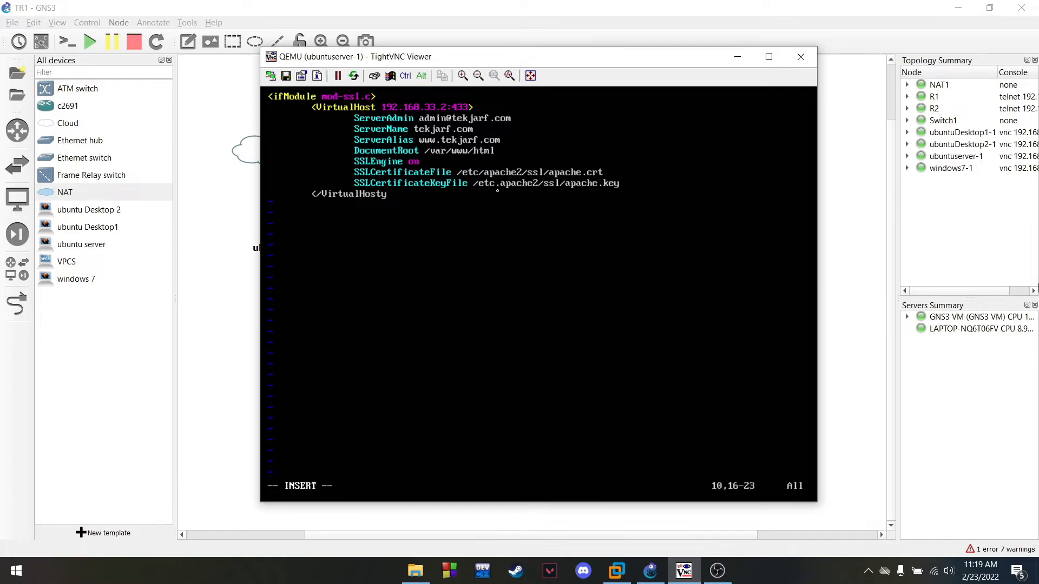
pyautogui.press('BackSpace')
pyautogui.press('BackSpace')
pyautogui.write('>')
pyautogui.press('Return')
pyautogui.write('</if')
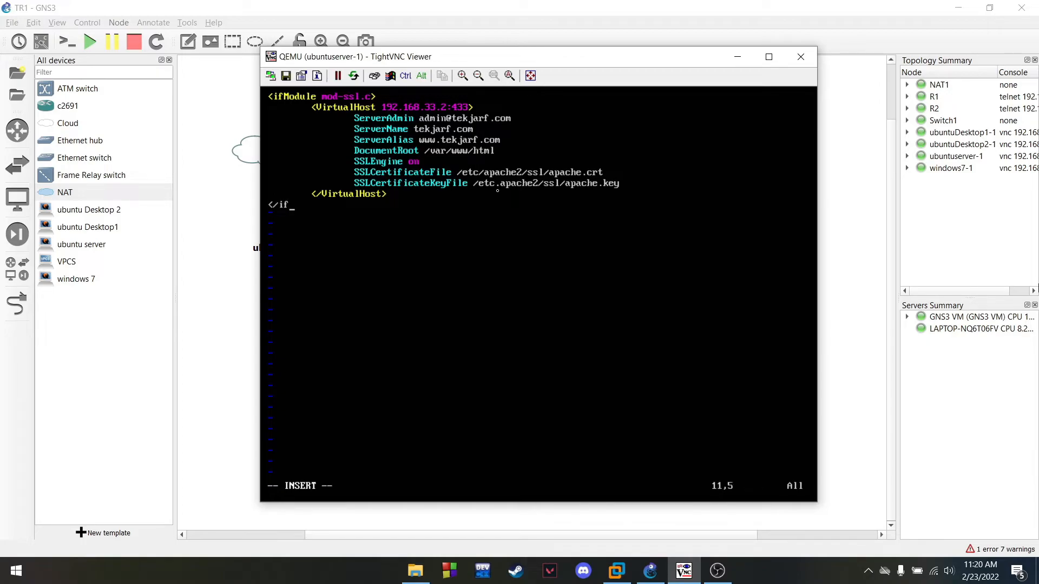
pyautogui.write('Module')
pyautogui.press('Left')
pyautogui.press('Left')
pyautogui.press('Left')
pyautogui.press('Left')
pyautogui.press('Left')
pyautogui.press('Right')
pyautogui.press('BackSpace')
pyautogui.write('I')
pyautogui.press('Right')
pyautogui.press('Right')
pyautogui.press('Right')
pyautogui.press('Right')
pyautogui.press('Right')
pyautogui.press('Right')
pyautogui.press('Right')
pyautogui.write('>')
# Save and quit vim with :wq, then clear the terminal
pyautogui.press('Escape')
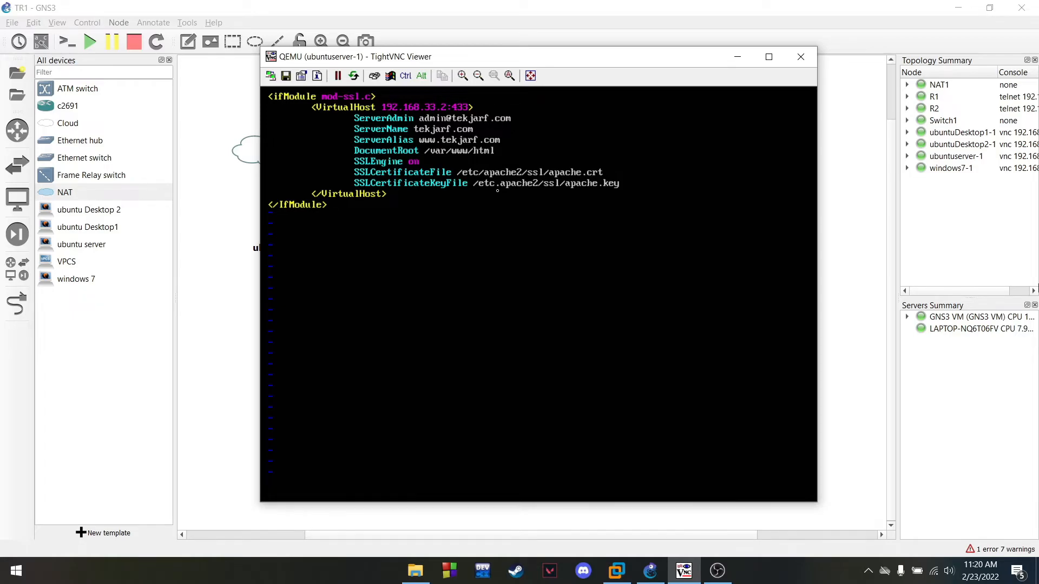
pyautogui.write(':wq')
pyautogui.press('Return')
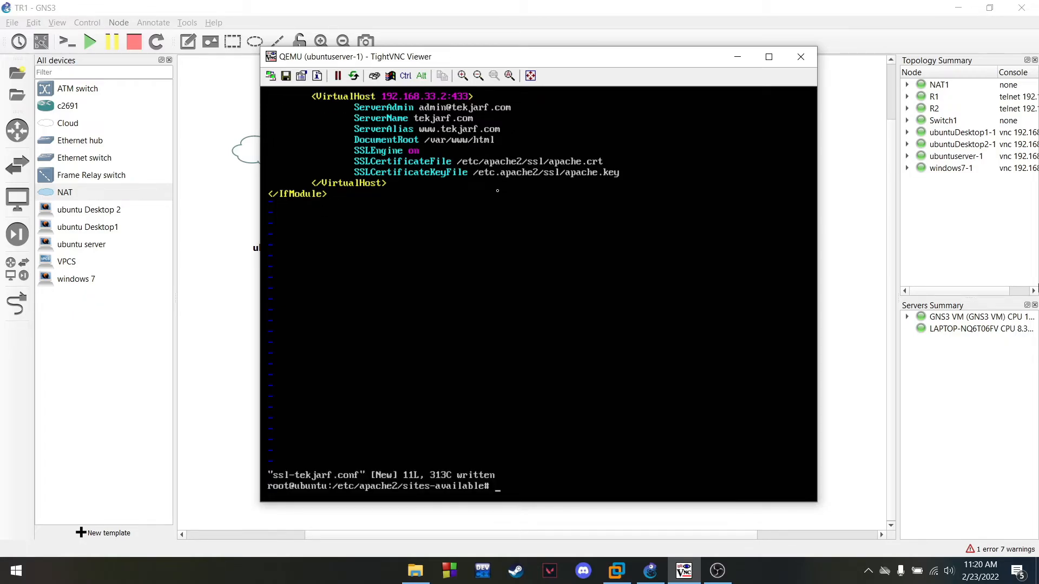
pyautogui.write('clear')
pyautogui.press('Return')
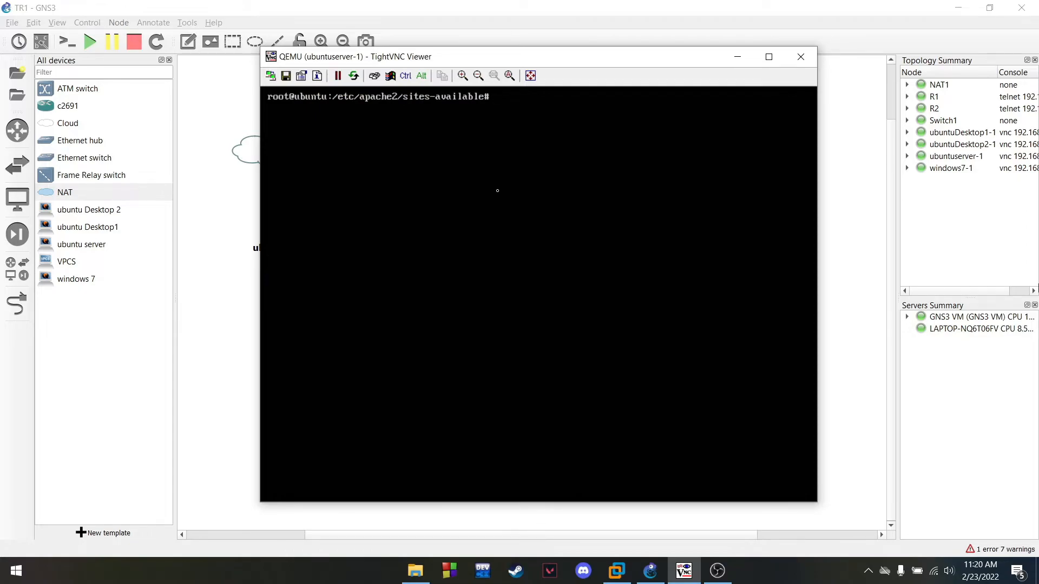
# Enable the ssl-tekjarf.conf site with a2ensite
pyautogui.write('ls')
pyautogui.press('Return')
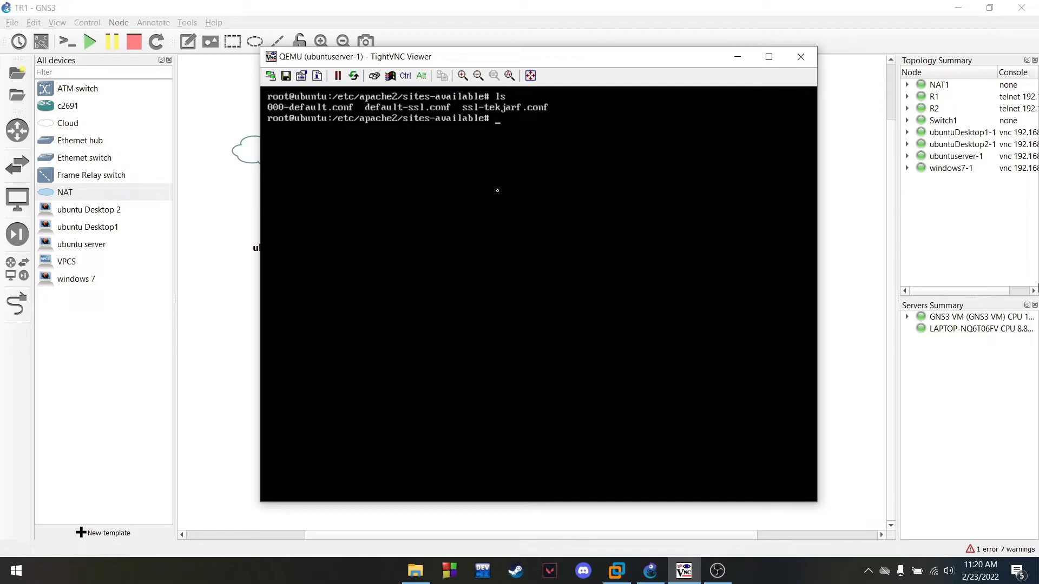
pyautogui.write('a2ensite ssl-tekjarf.conf')
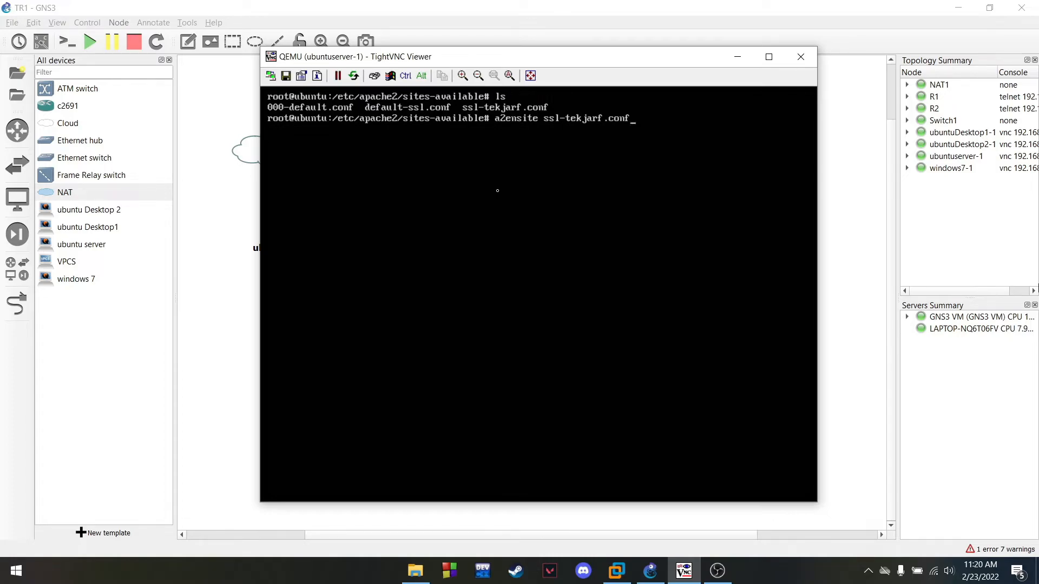
pyautogui.press('Return')
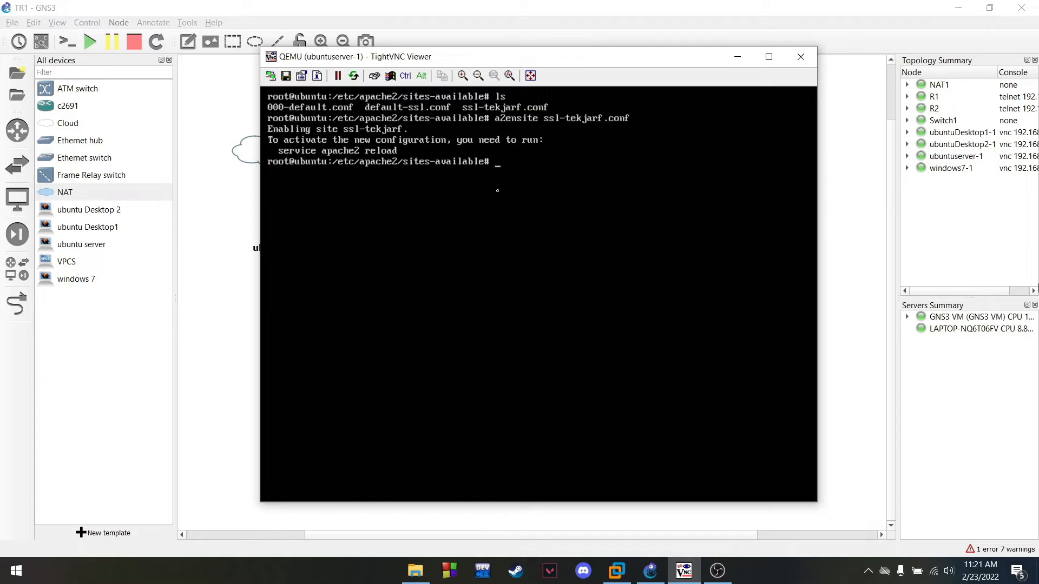
# Reload apache2 with service apache2 reload, edit it toward a restart, and clear the screen
pyautogui.write('service apache2 reload')
pyautogui.press('Return')
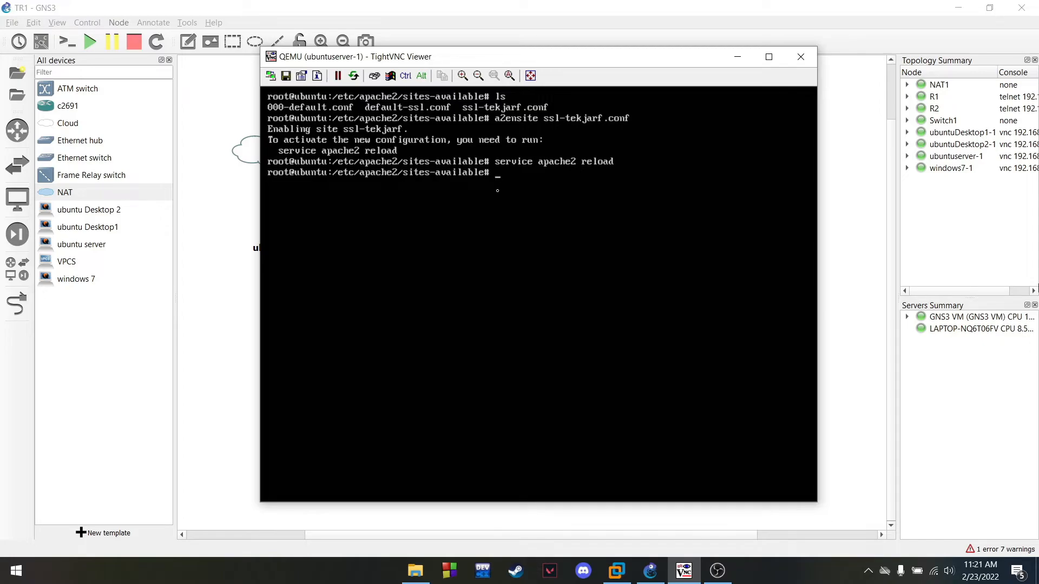
pyautogui.press('Up')
pyautogui.press('BackSpace')
pyautogui.press('BackSpace')
pyautogui.press('BackSpace')
pyautogui.press('BackSpace')
pyautogui.write('service apache2 restart')
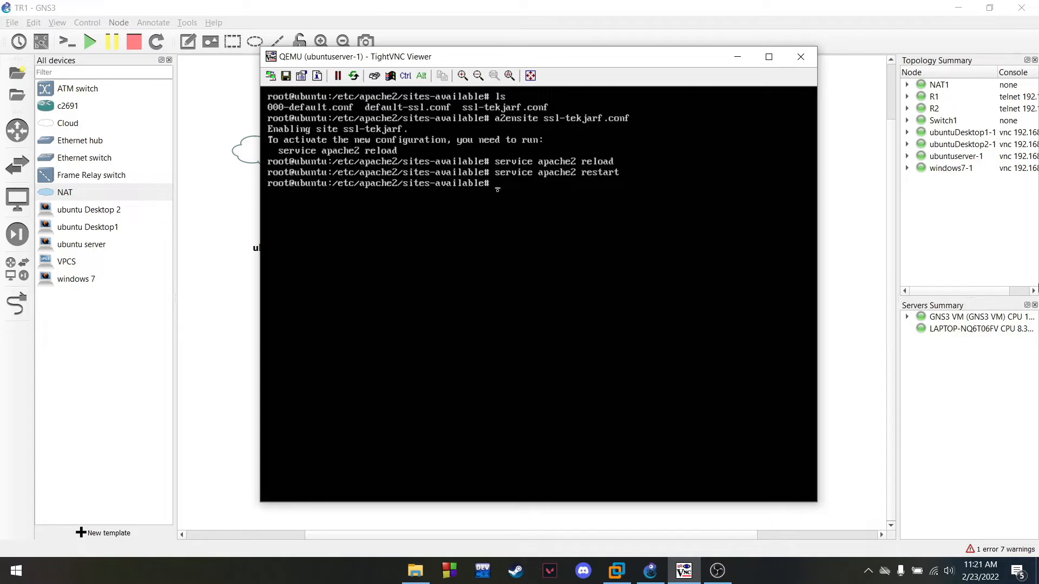
pyautogui.write('clear')
pyautogui.press('Return')
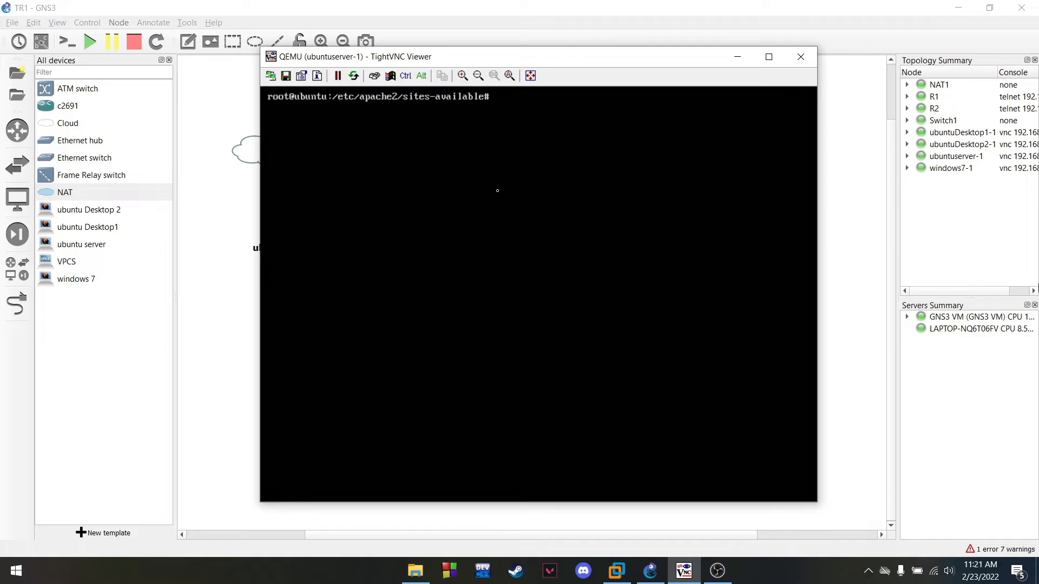
# List the server's network interfaces with ip a, then clear the console
pyautogui.write('p a')
pyautogui.press('Return')
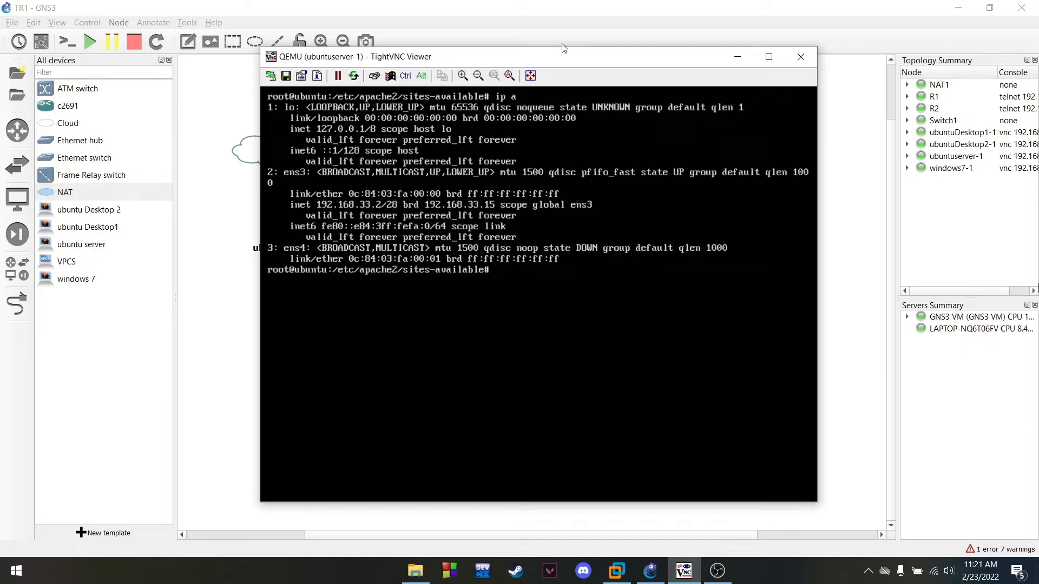
pyautogui.write('clear')
pyautogui.press('Return')
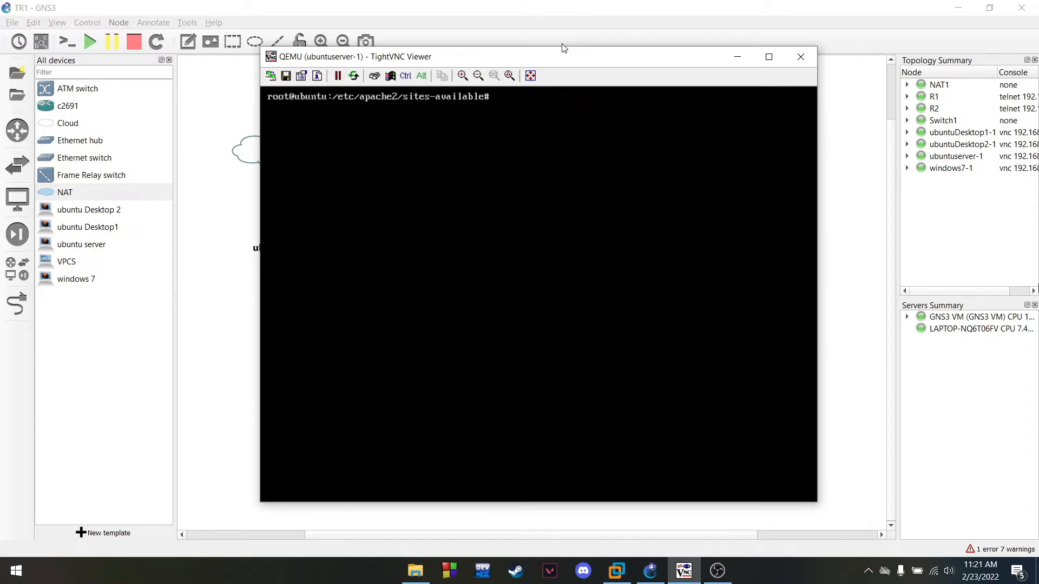
# Open the ubuntuDesktop1-1 console and log in with the account password
pyautogui.click(737, 57)
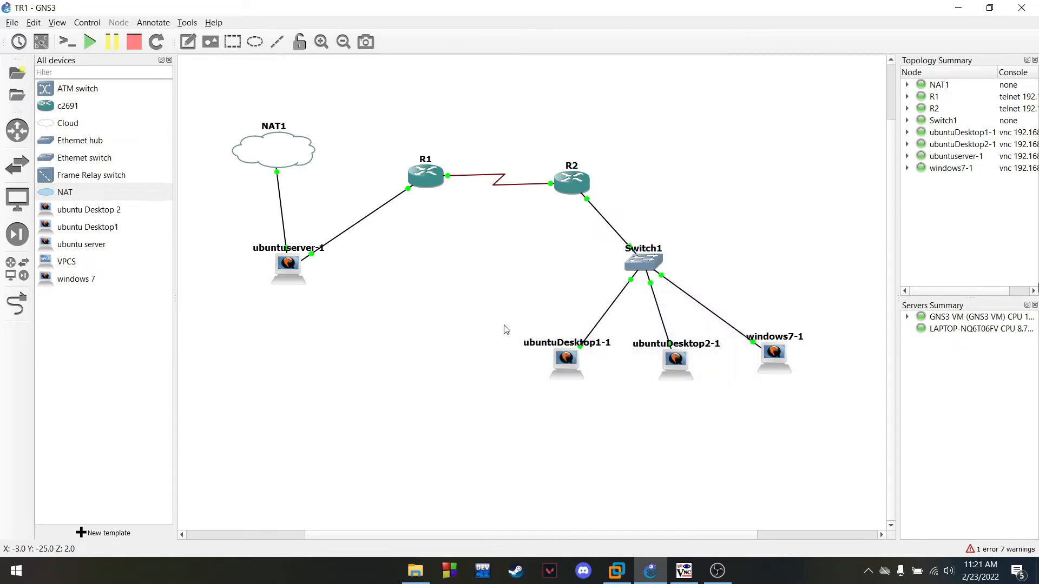
pyautogui.rightClick(557, 370)
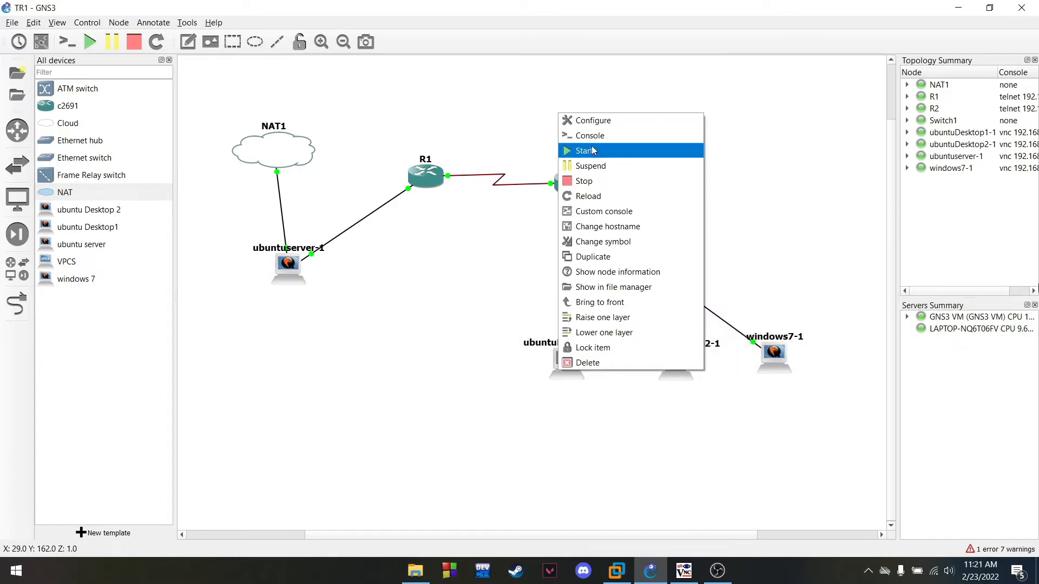
pyautogui.click(603, 138)
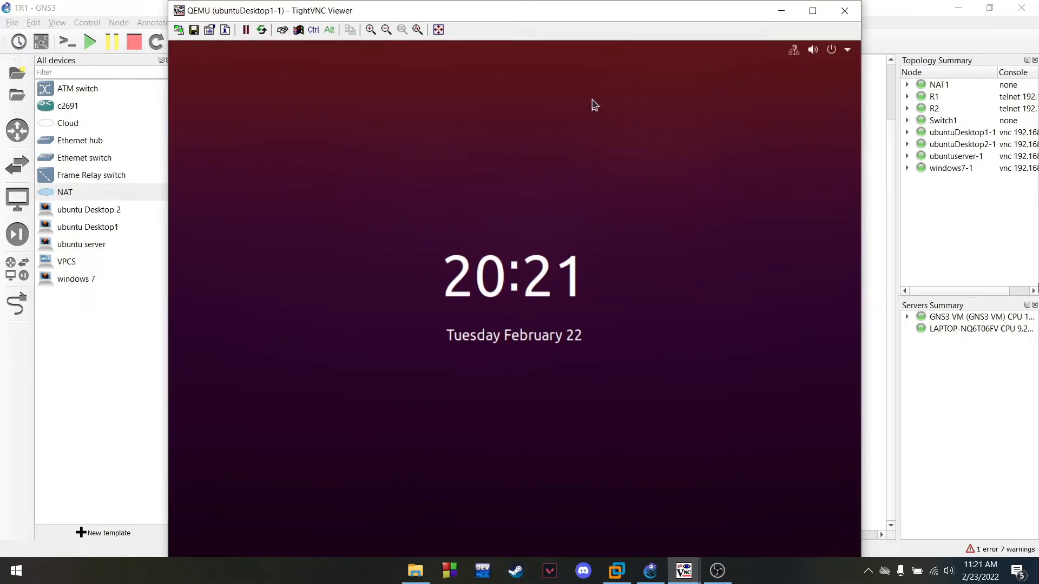
pyautogui.click(555, 401)
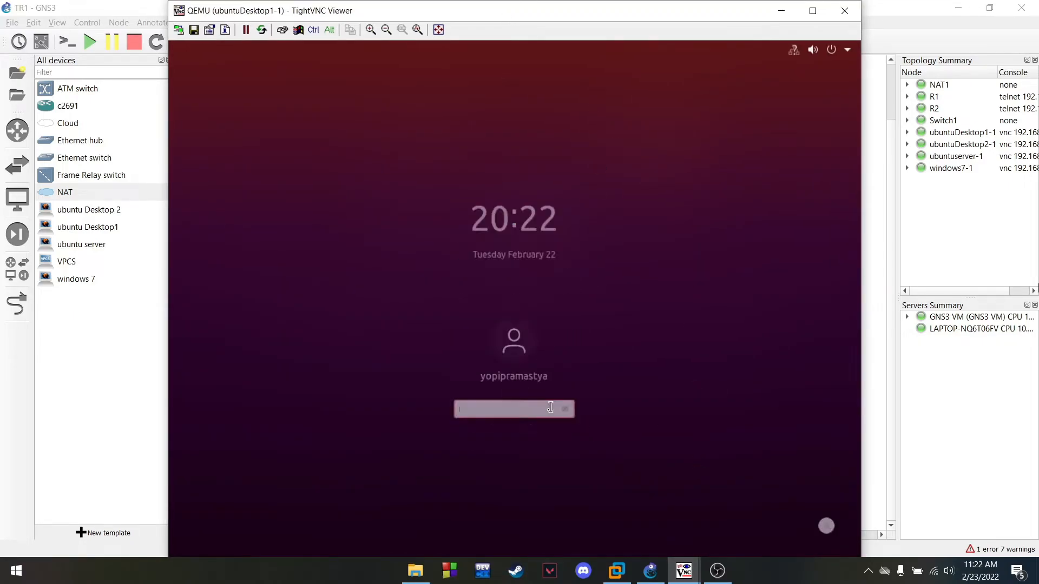
pyautogui.write('•')
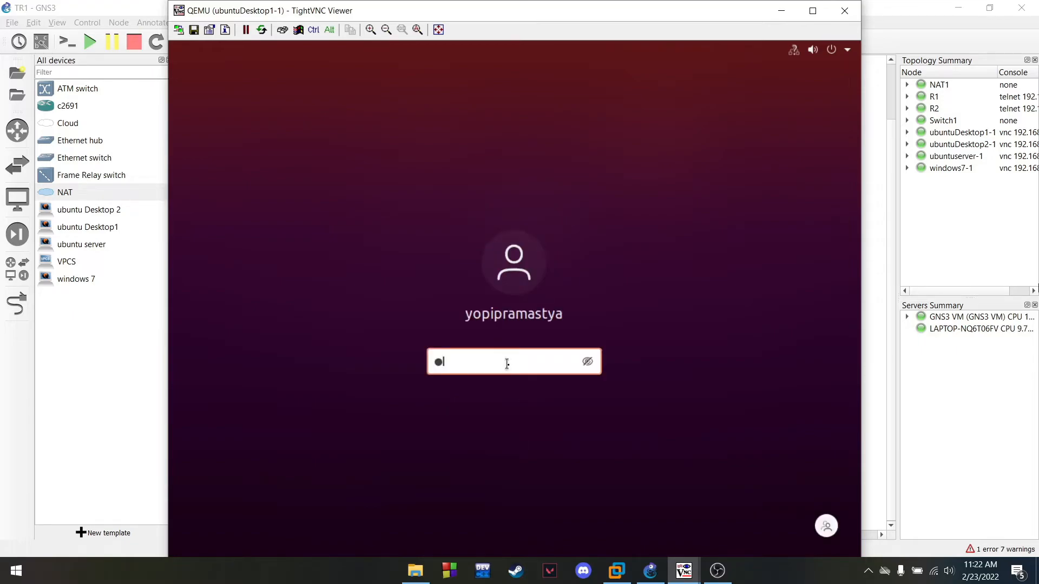
# On windows7-1, close the Internet Explorer window showing phpMyAdmin
pyautogui.click(781, 11)
pyautogui.rightClick(764, 357)
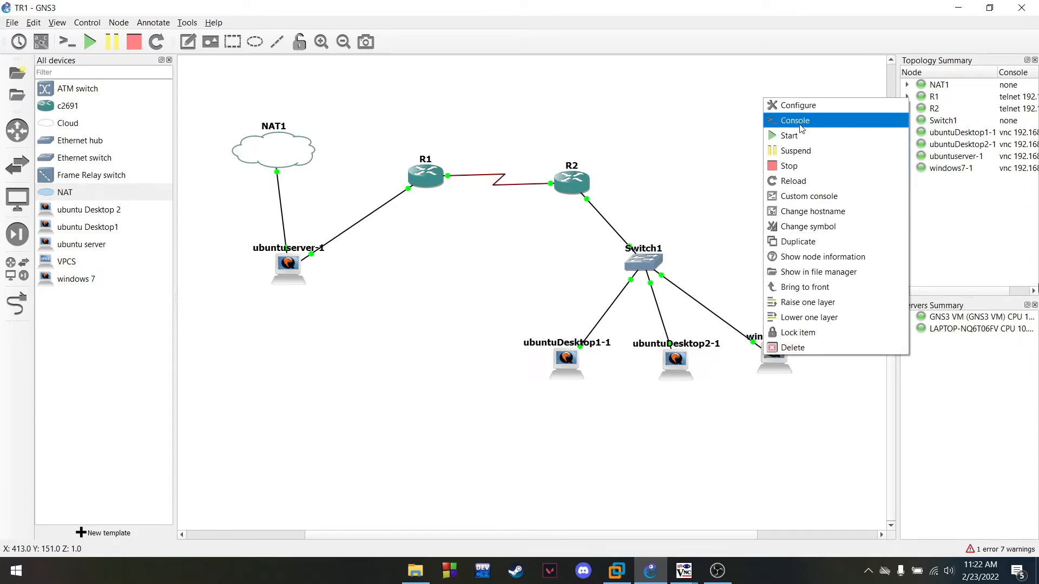
pyautogui.click(803, 128)
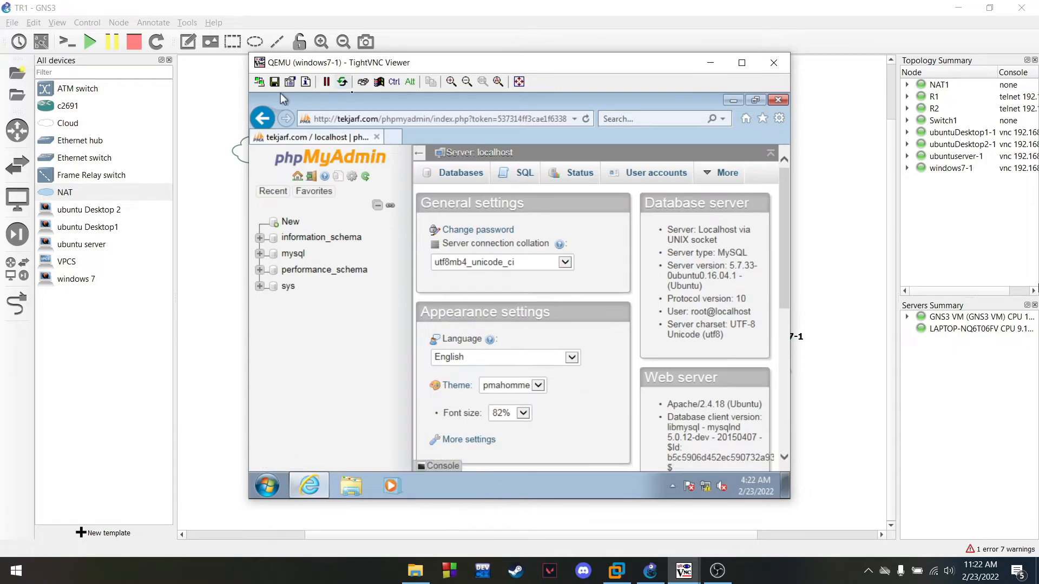
pyautogui.click(377, 138)
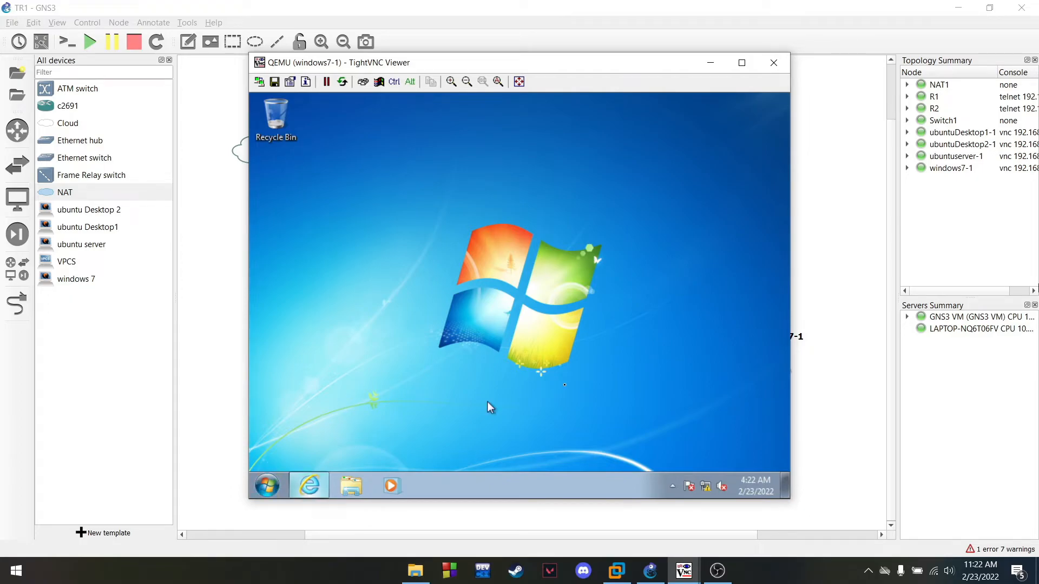
pyautogui.click(711, 62)
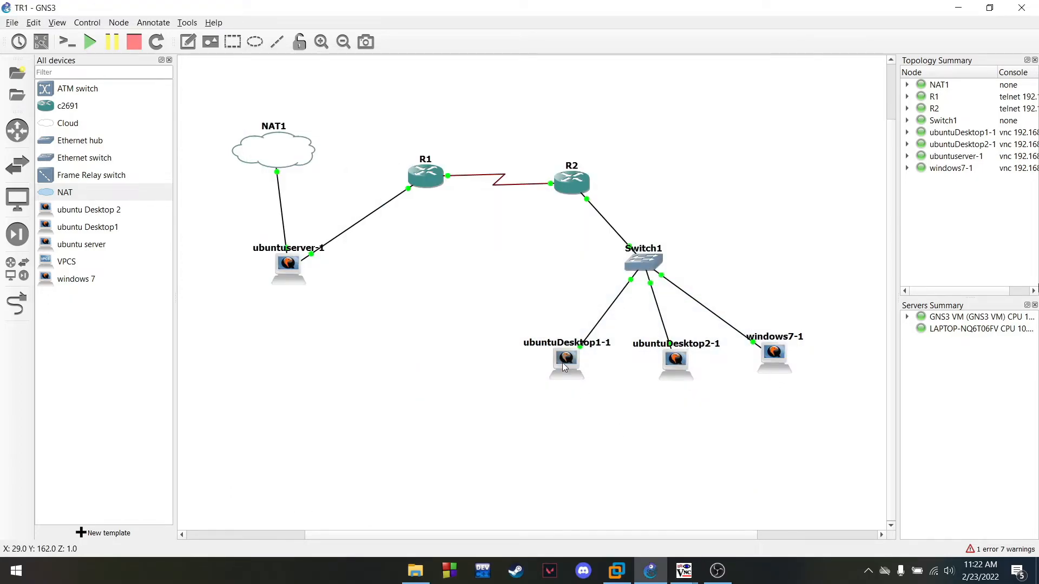
pyautogui.moveTo(684, 571)
pyautogui.click(667, 507)
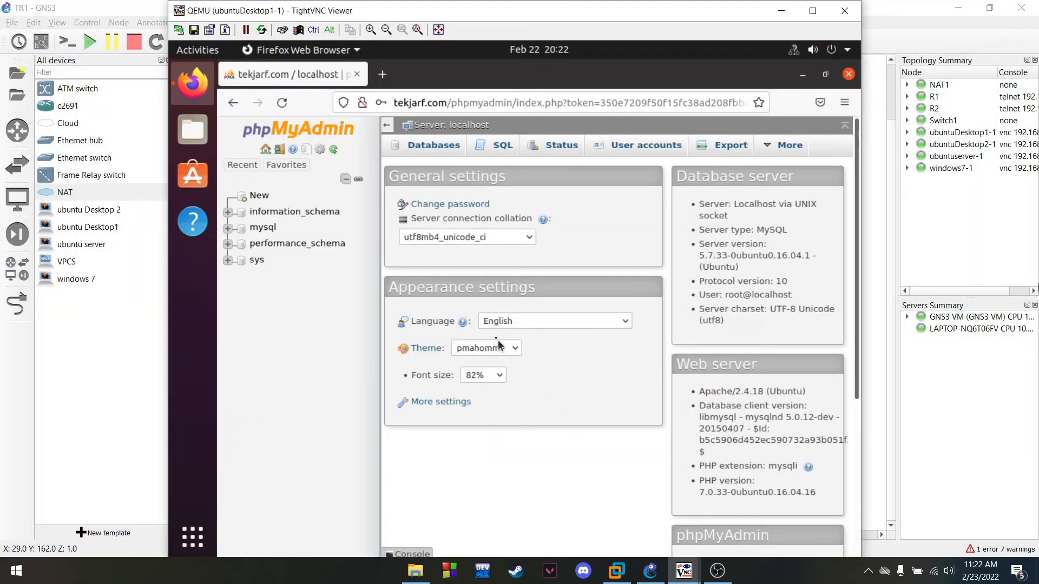
pyautogui.click(359, 75)
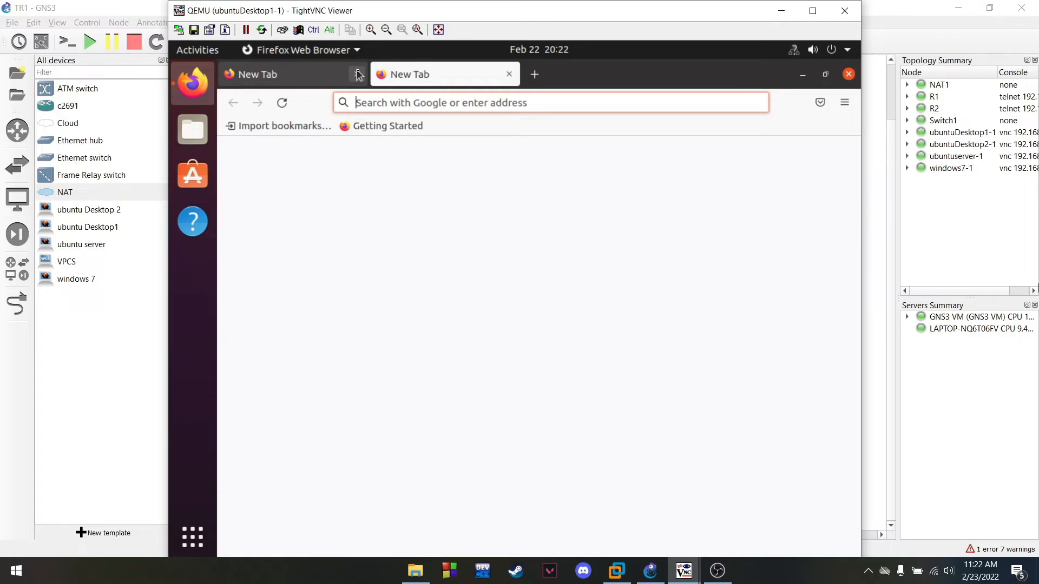
pyautogui.click(359, 75)
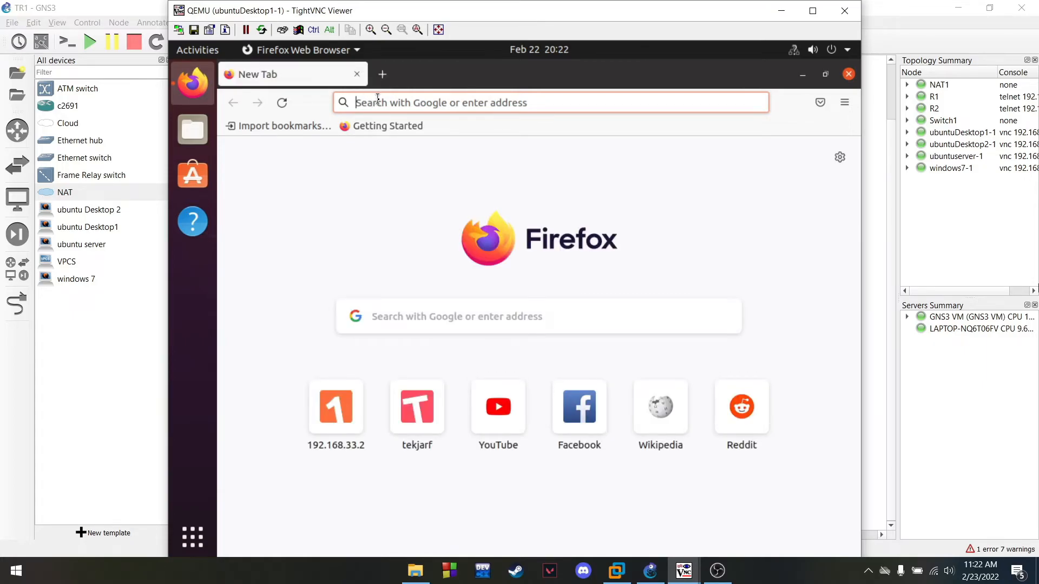
pyautogui.click(378, 102)
pyautogui.write('https://')
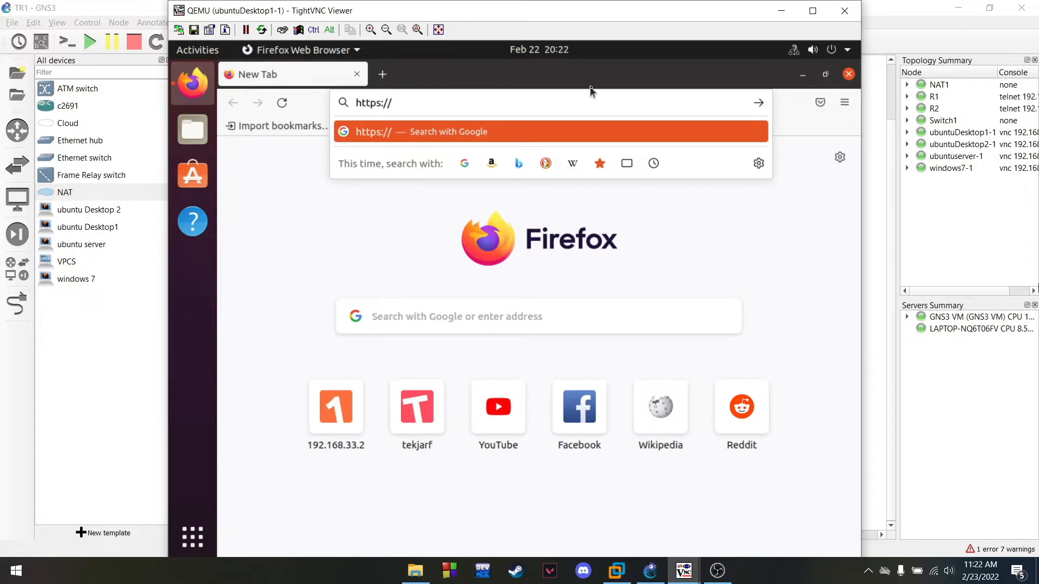
pyautogui.write('tekjarf.com')
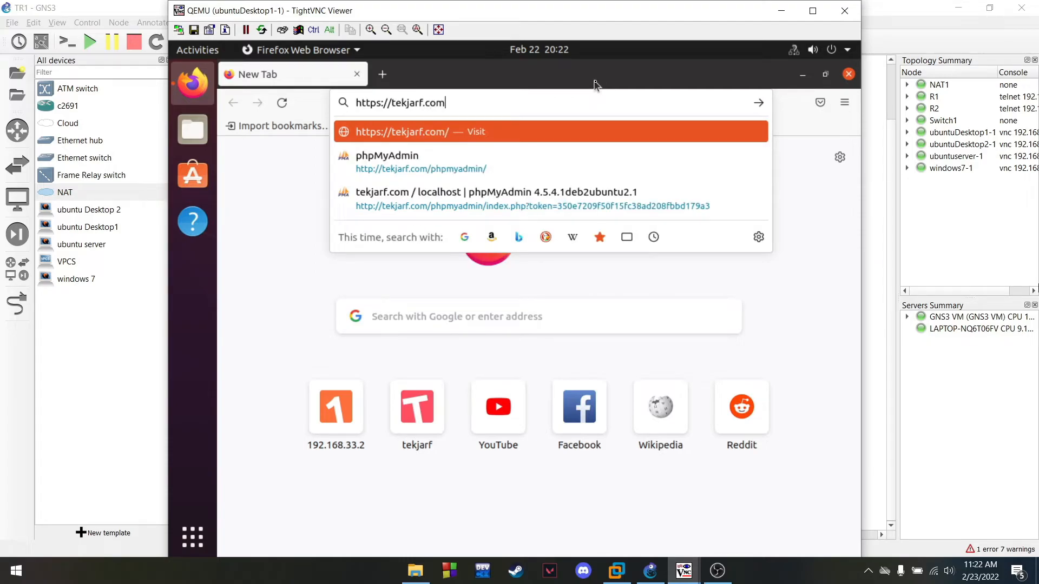
pyautogui.press('Return')
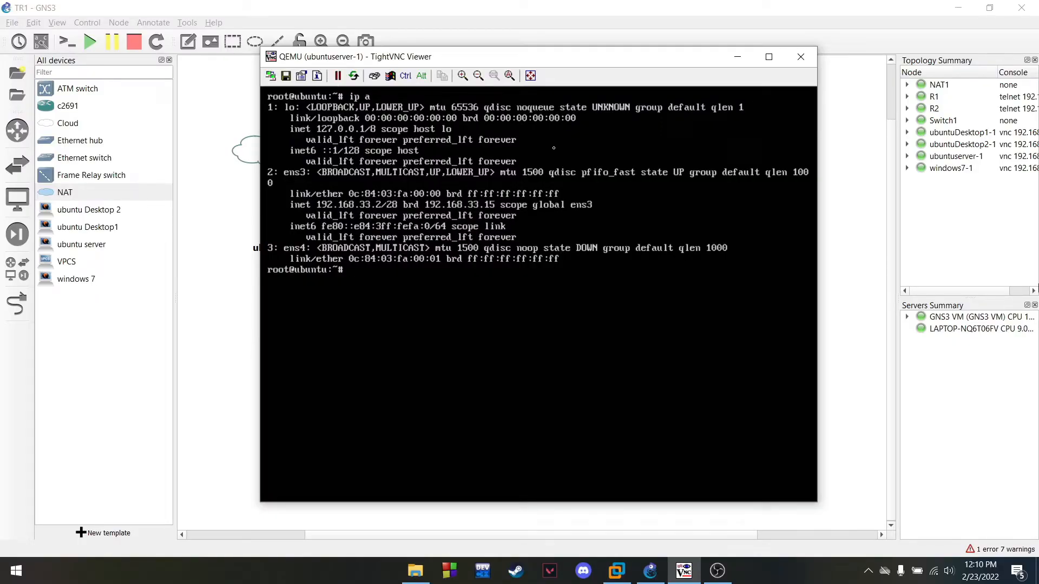
# Open /etc/network/interfaces in vim
pyautogui.write('ud')
pyautogui.press('BackSpace')
pyautogui.press('BackSpace')
pyautogui.press('BackSpace')
pyautogui.write('vim e')
pyautogui.press('BackSpace')
pyautogui.write('/etc/ls')
pyautogui.press('BackSpace')
pyautogui.write('network/interfaces')
pyautogui.press('Return')
# Comment out the ens3 lines, uncomment the ens4 DHCP lines, and save with :wq
pyautogui.press('Right')
pyautogui.press('Down')
pyautogui.press('Down')
pyautogui.press('Down')
pyautogui.press('Down')
pyautogui.press('Down')
pyautogui.press('Down')
pyautogui.press('Down')
pyautogui.press('Down')
pyautogui.press('Down')
pyautogui.press('i')
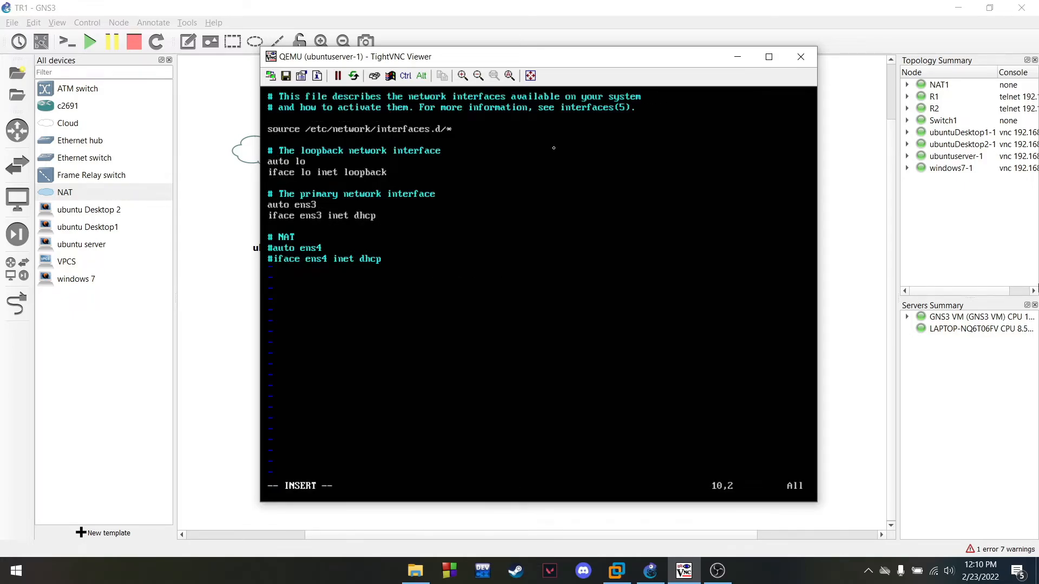
pyautogui.press('Insert')
pyautogui.press('Insert')
pyautogui.press('Down')
pyautogui.press('Left')
pyautogui.write('#')
pyautogui.press('Left')
pyautogui.press('Down')
pyautogui.write('#')
pyautogui.press('Down')
pyautogui.press('Down')
pyautogui.press('Down')
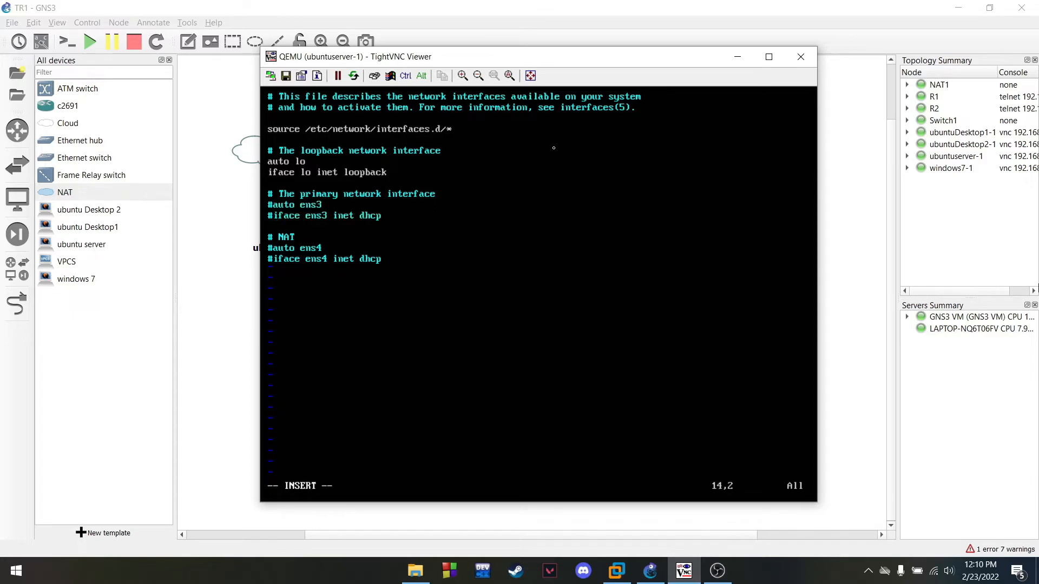
pyautogui.press('BackSpace')
pyautogui.press('Down')
pyautogui.press('Delete')
pyautogui.press('Escape')
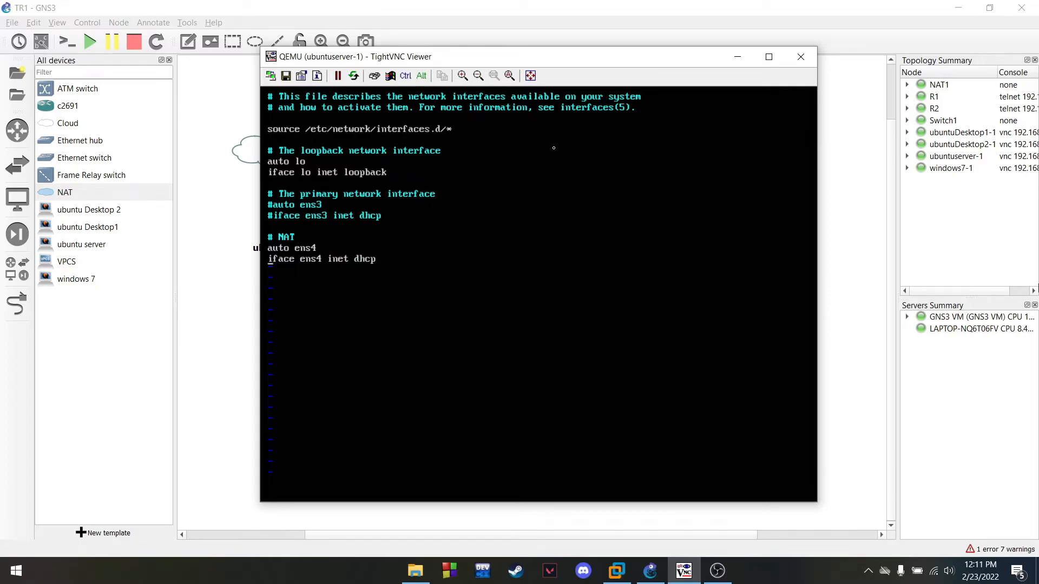
pyautogui.write(':wq')
pyautogui.press('Return')
# Clear the console and reboot the server
pyautogui.write('clea')
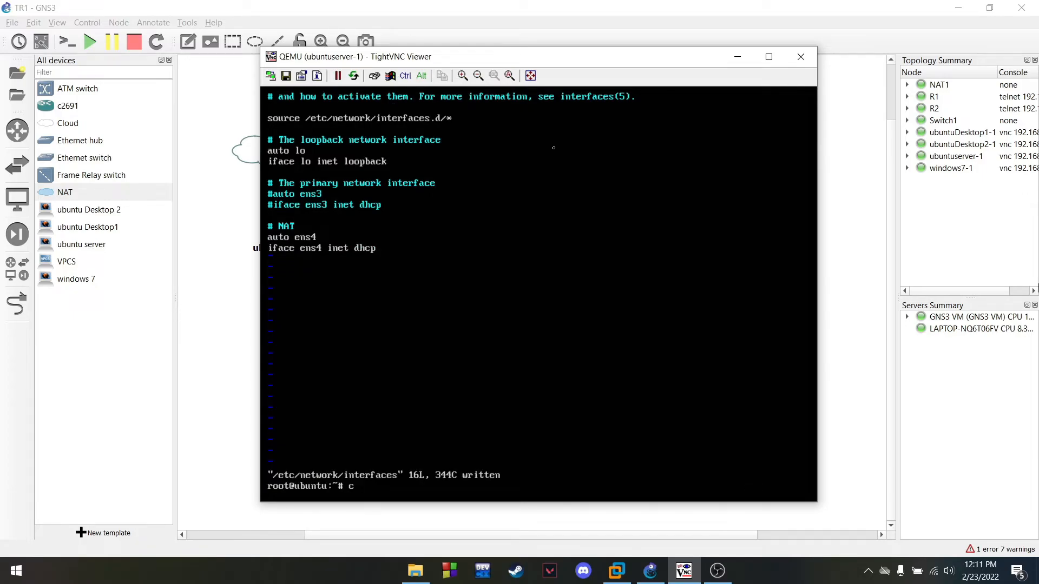
pyautogui.press('Return')
pyautogui.write('clear')
pyautogui.press('Return')
pyautogui.write('reboot')
pyautogui.press('Return')
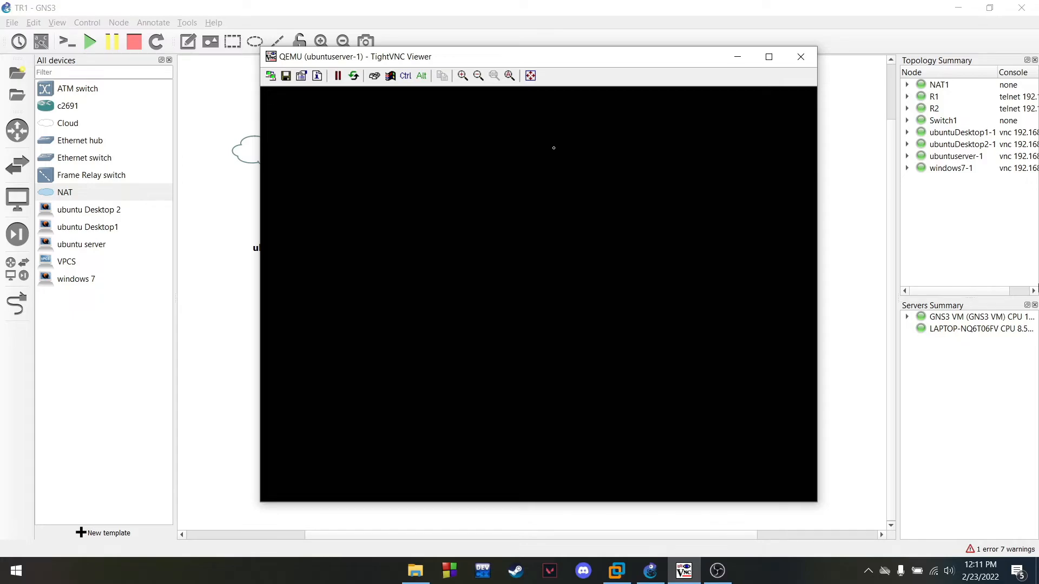
# Log in to the rebooted server's console with the user account and clear the screen
pyautogui.click(726, 572)
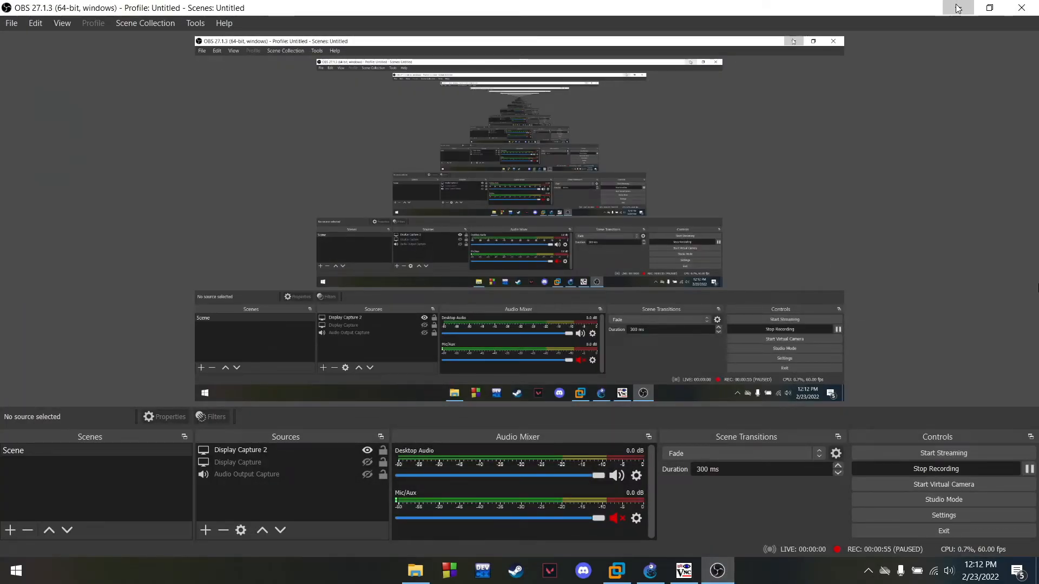
pyautogui.click(958, 8)
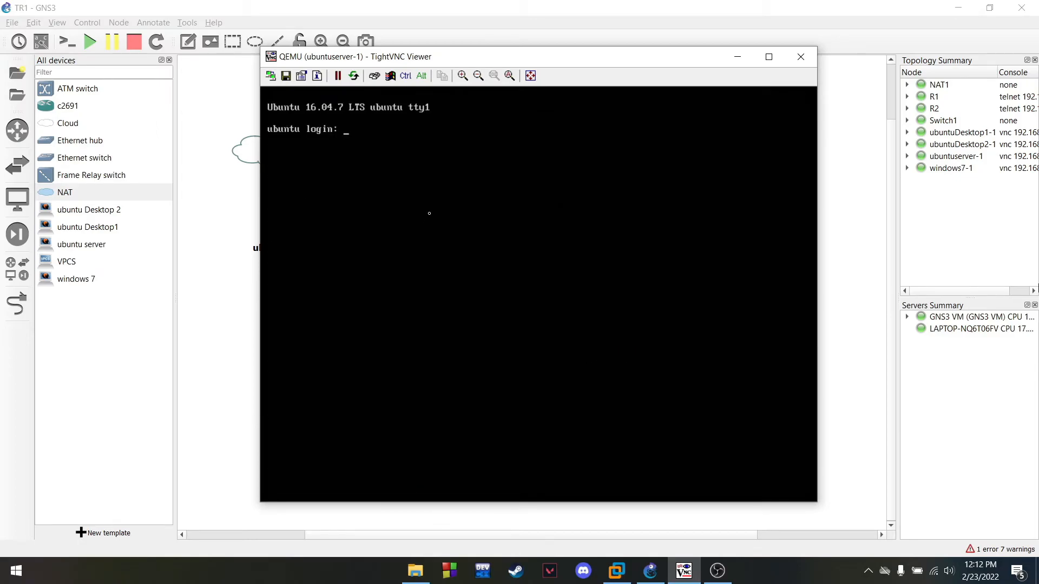
pyautogui.write('yopi')
pyautogui.press('Return')
pyautogui.press('Return')
pyautogui.write('clear')
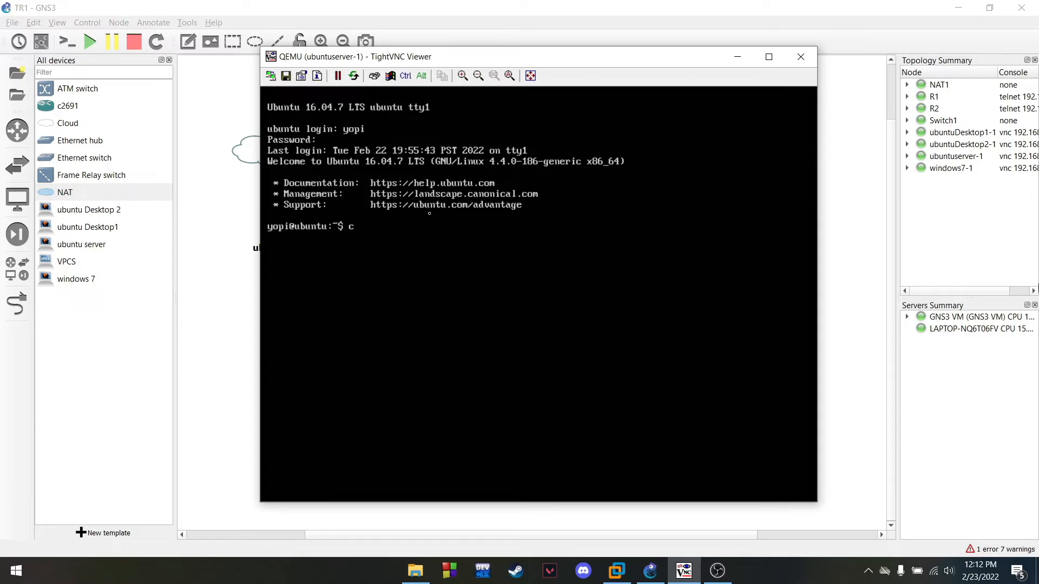
pyautogui.press('Return')
# Get a root shell with sudo su, entering the account password
pyautogui.write('sudo su')
pyautogui.press('Return')
pyautogui.press('Return')
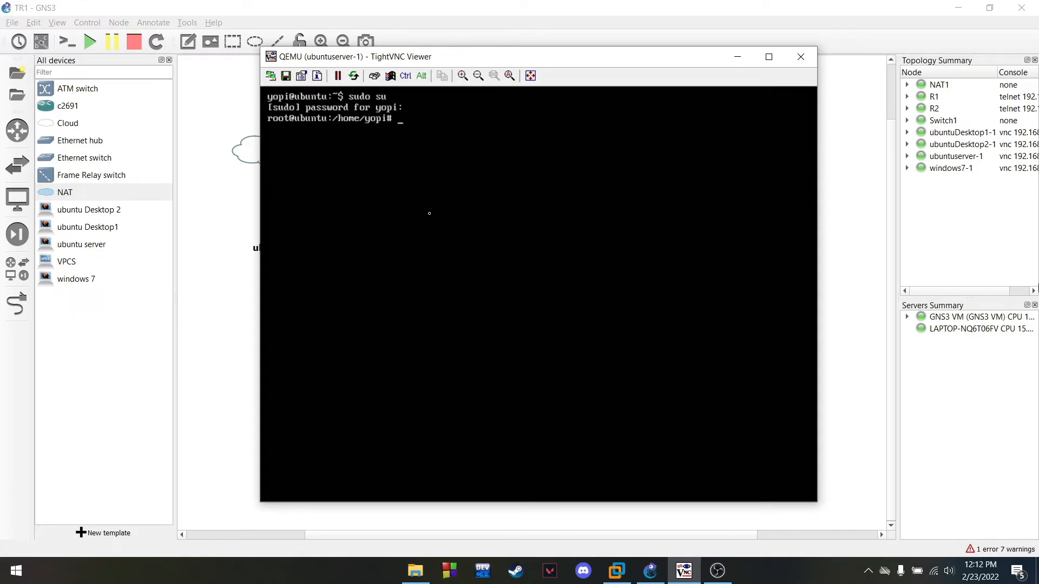
pyautogui.write('clear')
pyautogui.press('Return')
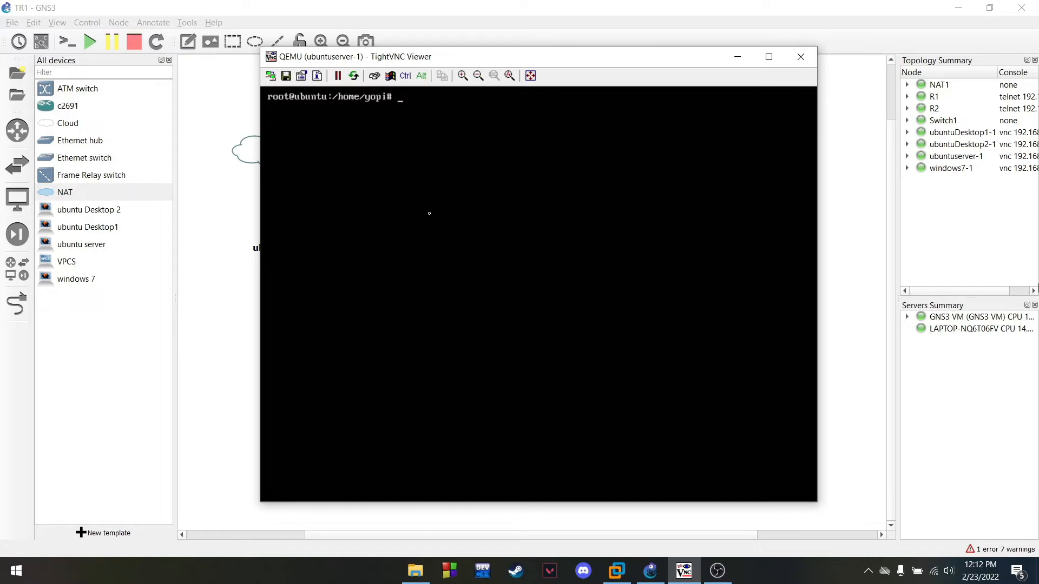
# Run apt install samba and answer Y to download the 22 new packages
pyautogui.write('apt install samba')
pyautogui.press('Return')
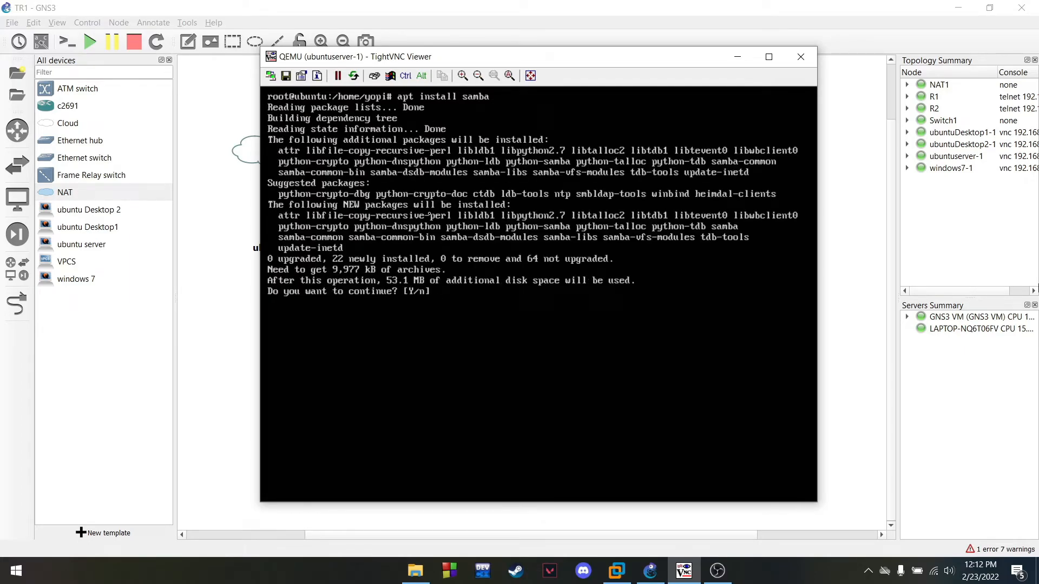
pyautogui.write('Y')
pyautogui.press('Return')
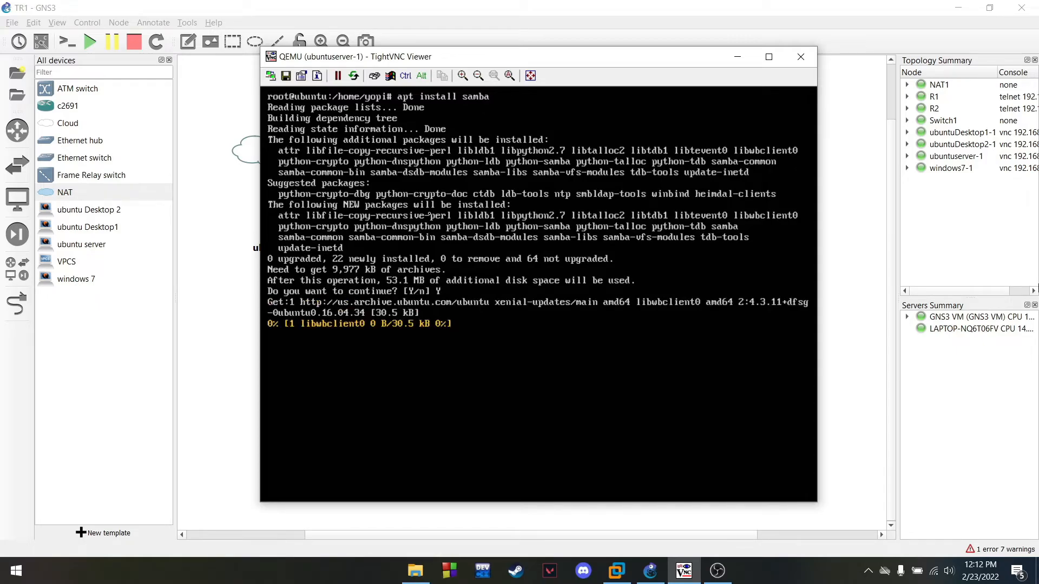
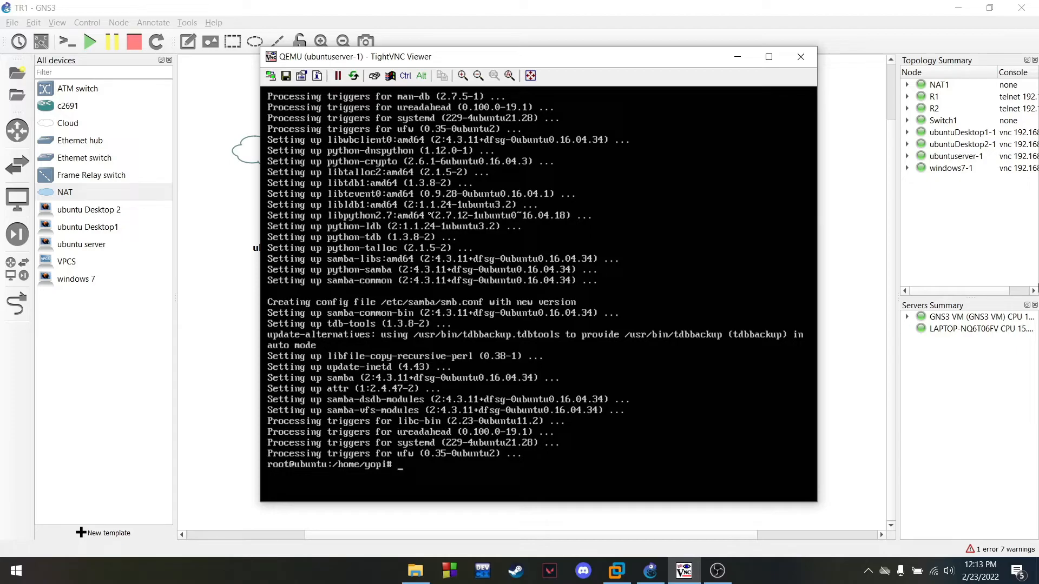
# List the server's network interface addresses with ip a, clearing the console before and after
pyautogui.write('clear')
pyautogui.press('Return')
pyautogui.write('ipa')
pyautogui.press('Return')
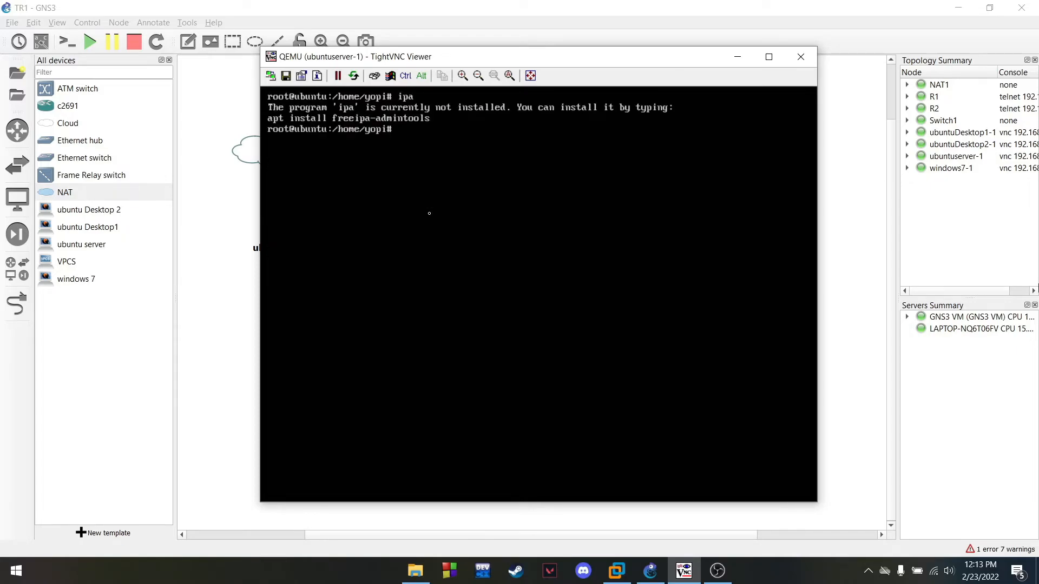
pyautogui.write('ip a')
pyautogui.press('Return')
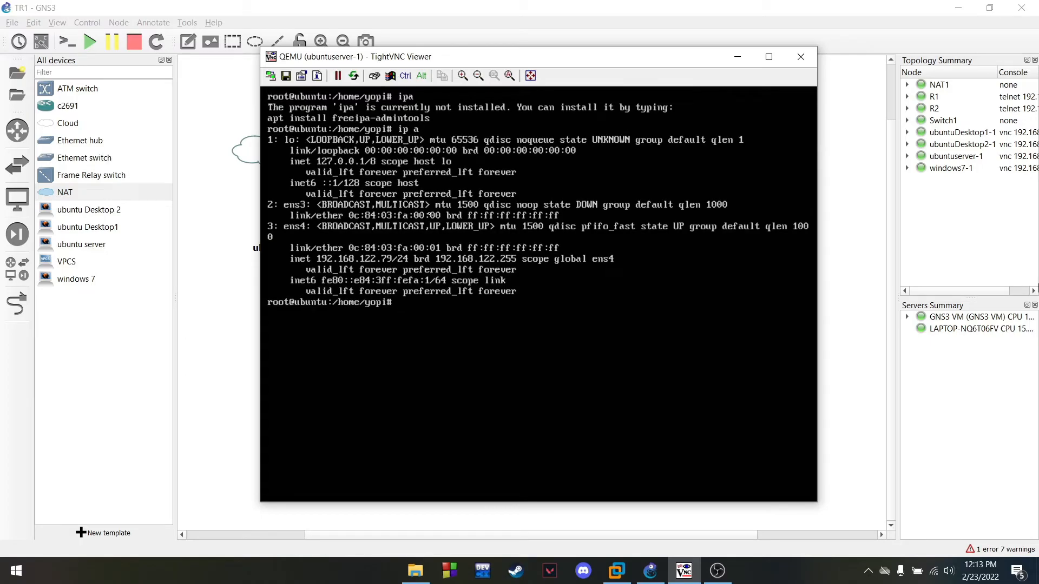
pyautogui.write('clear')
pyautogui.press('Return')
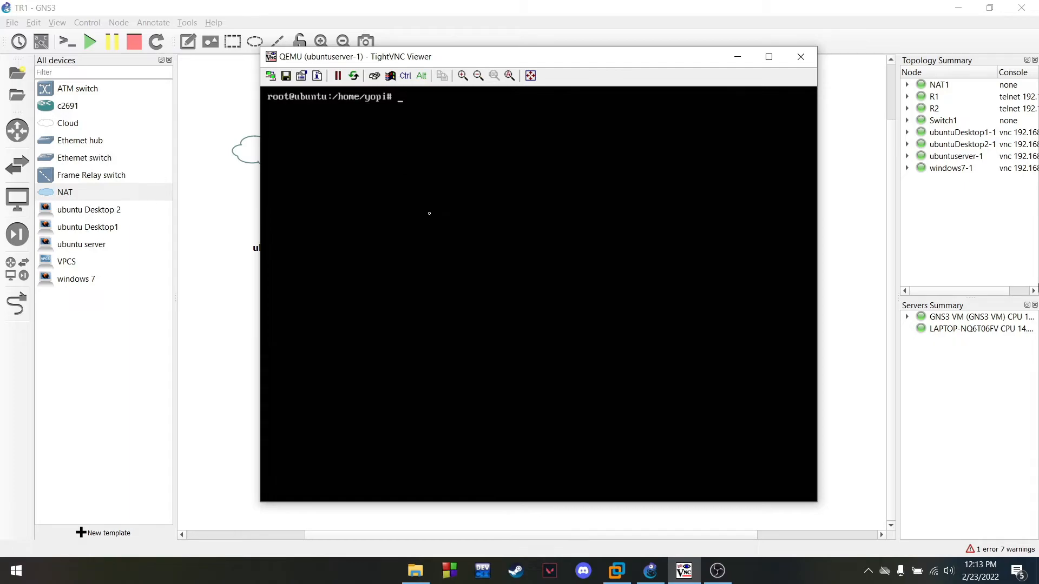
# Start opening /etc/network/interfaces in vim
pyautogui.write('vim /etc/')
pyautogui.press('BackSpace')
pyautogui.write('/snetwork/interfaces')
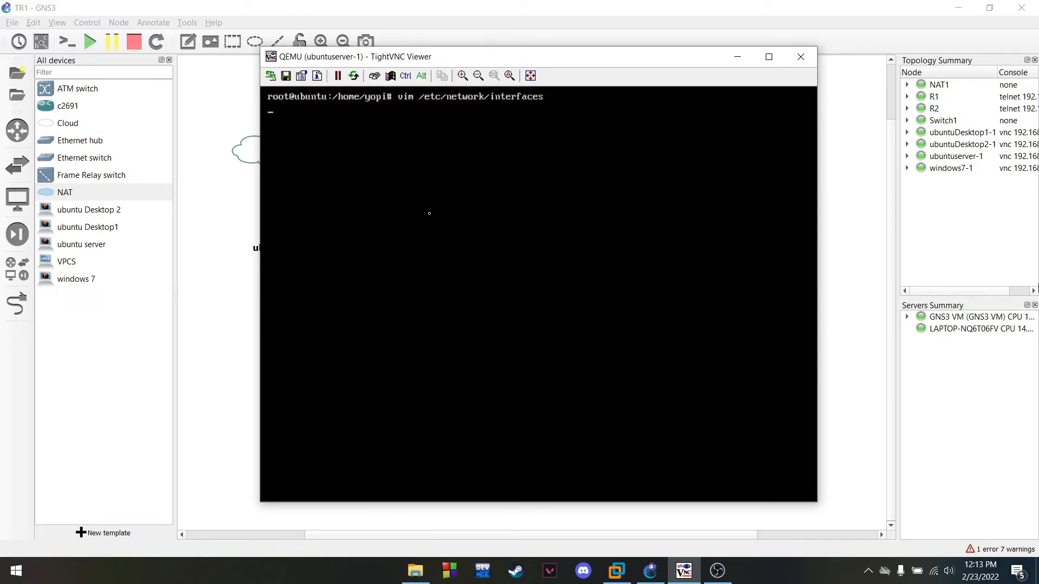
# Uncomment the auto ens3 and iface ens3 inet dhcp lines in the interfaces file
pyautogui.press('Down')
pyautogui.press('Down')
pyautogui.press('Down')
pyautogui.press('Down')
pyautogui.press('Down')
pyautogui.press('Down')
pyautogui.press('Down')
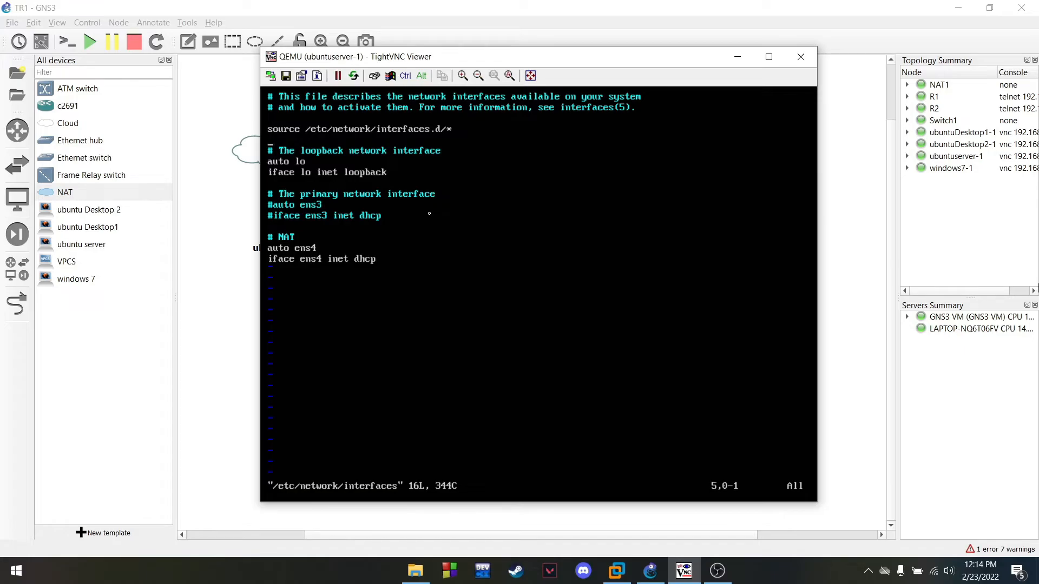
pyautogui.press('i')
pyautogui.press('Down')
pyautogui.press('Down')
pyautogui.press('Down')
pyautogui.press('Right')
pyautogui.press('BackSpace')
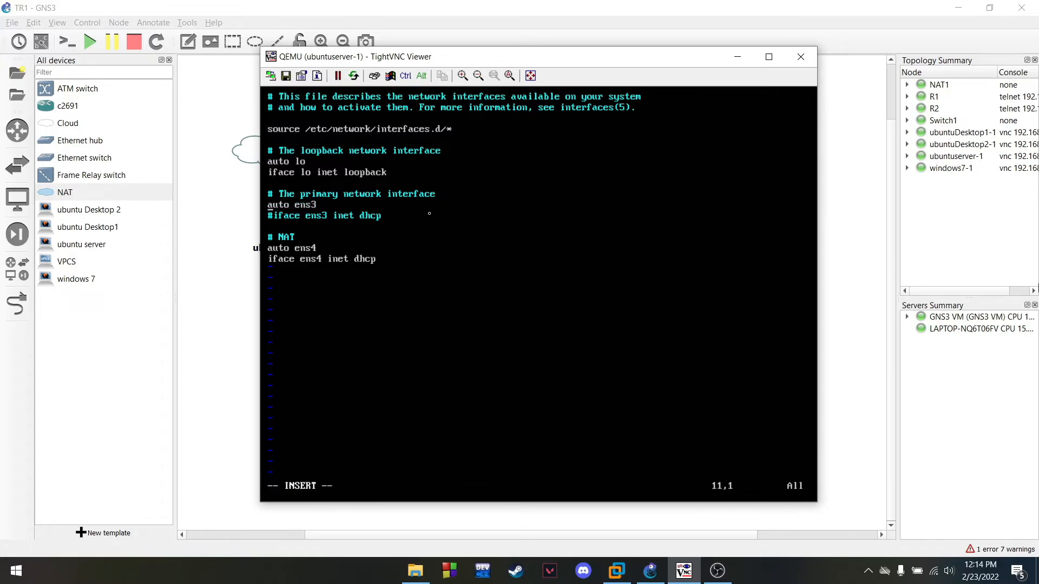
pyautogui.write('#')
pyautogui.press('BackSpace')
pyautogui.press('Down')
pyautogui.press('Right')
pyautogui.press('BackSpace')
# Comment out the two NAT ens4 lines and save the interfaces file
pyautogui.press('Down')
pyautogui.press('Down')
pyautogui.press('Down')
pyautogui.write('#')
pyautogui.press('Left')
pyautogui.write('#')
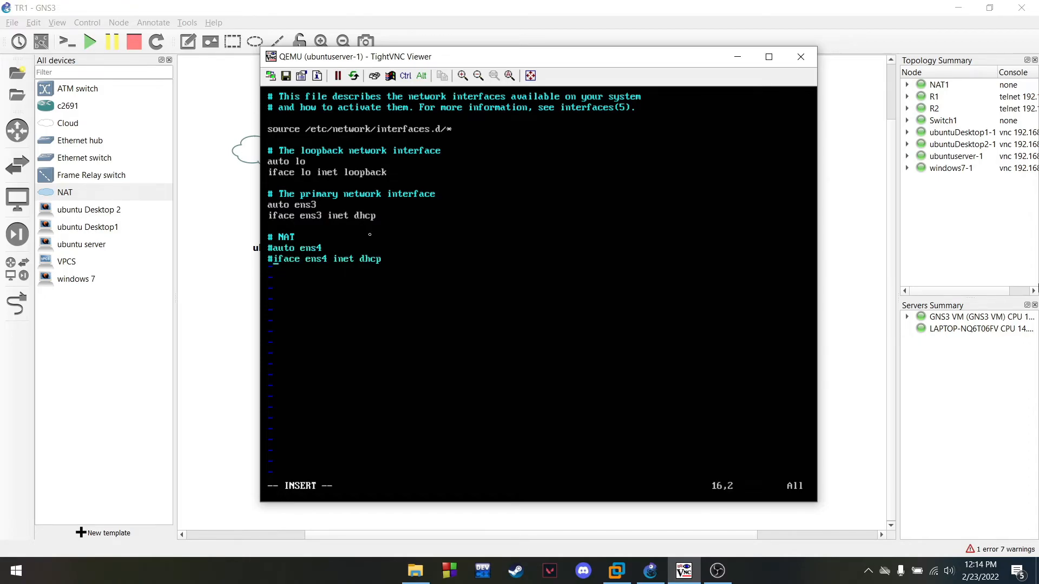
pyautogui.press('Escape')
pyautogui.write('wq')
pyautogui.press('Return')
# Clear the console and reboot the Ubuntu server
pyautogui.write('clear')
pyautogui.press('Return')
pyautogui.write('reboot')
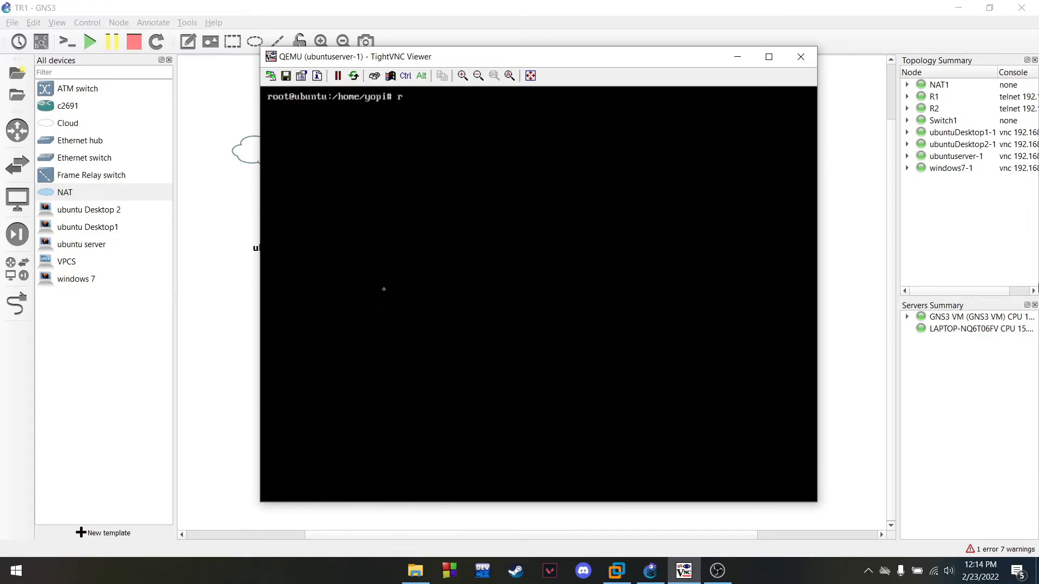
pyautogui.press('Return')
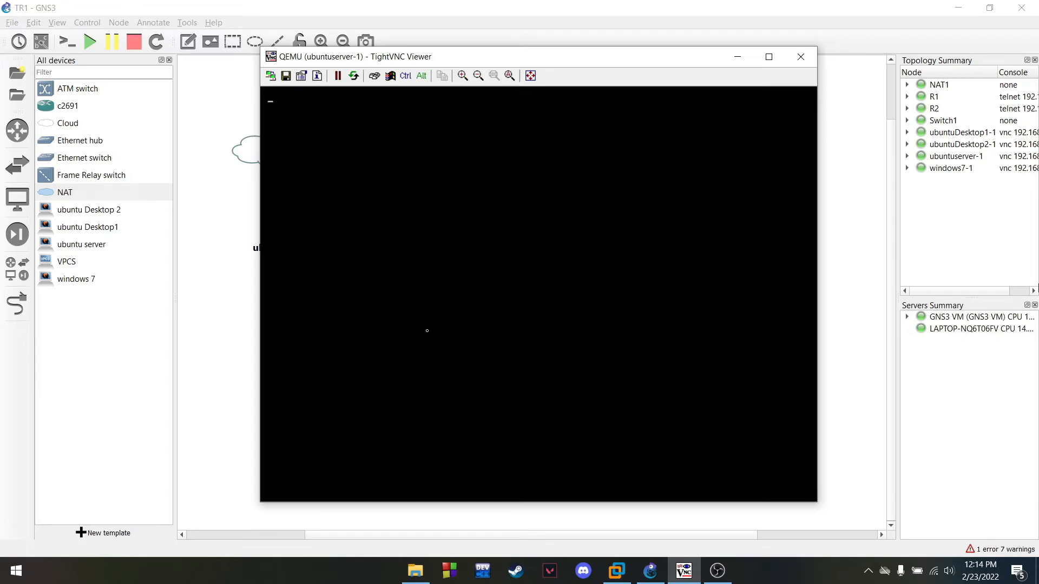
# Log back in with the user account and get a cleared root shell via sudo su
pyautogui.click(718, 571)
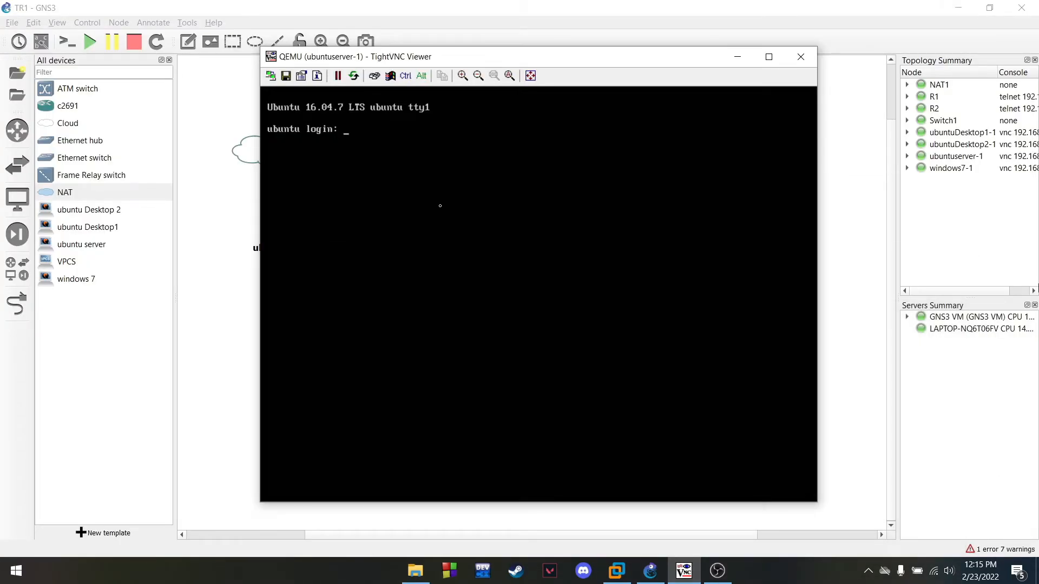
pyautogui.write('yopi')
pyautogui.press('Return')
pyautogui.press('Return')
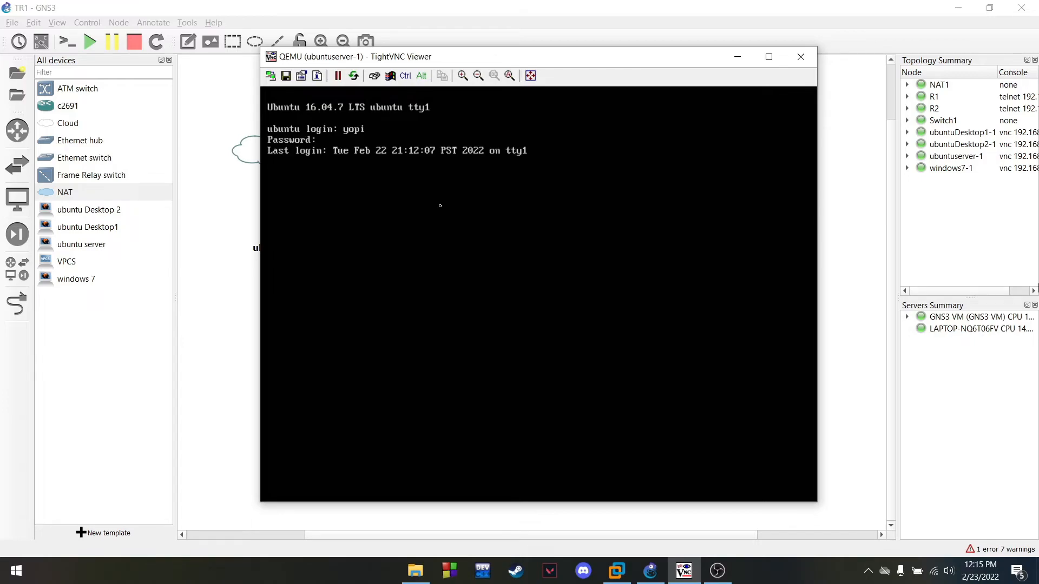
pyautogui.write('clear')
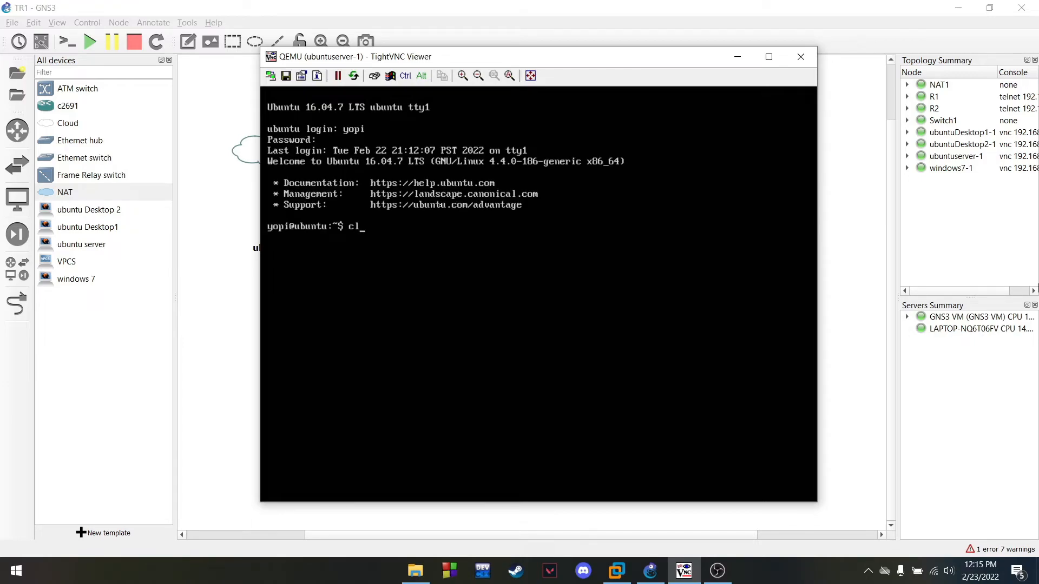
pyautogui.press('Return')
pyautogui.write('sudo su')
pyautogui.press('Return')
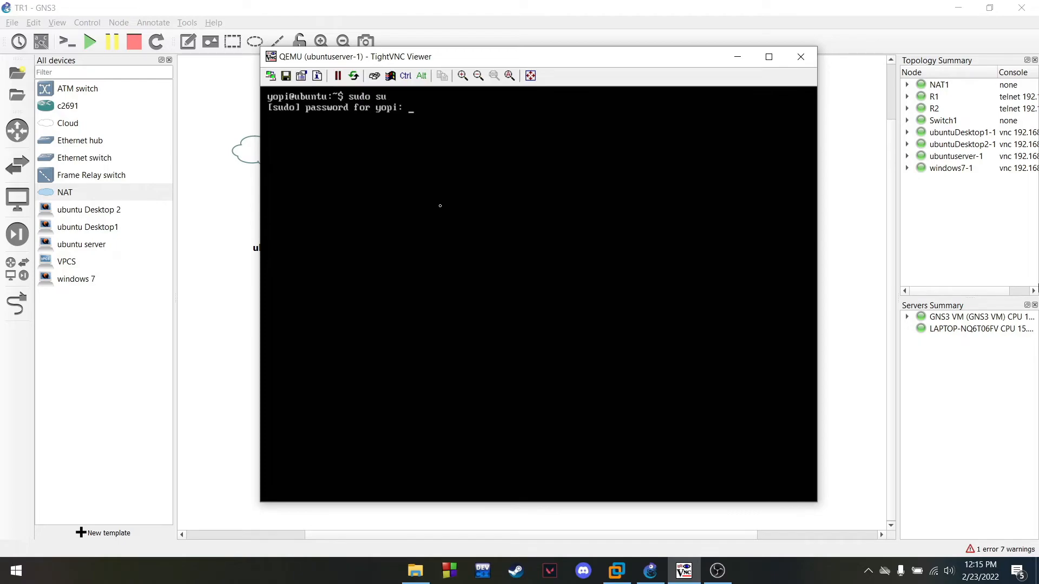
pyautogui.press('Return')
pyautogui.write('clear')
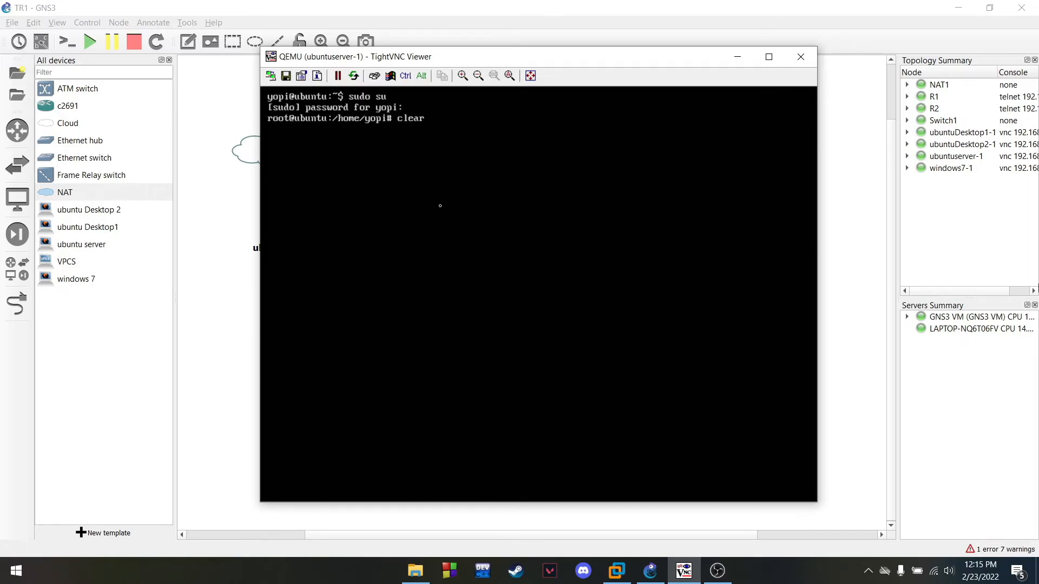
pyautogui.press('Return')
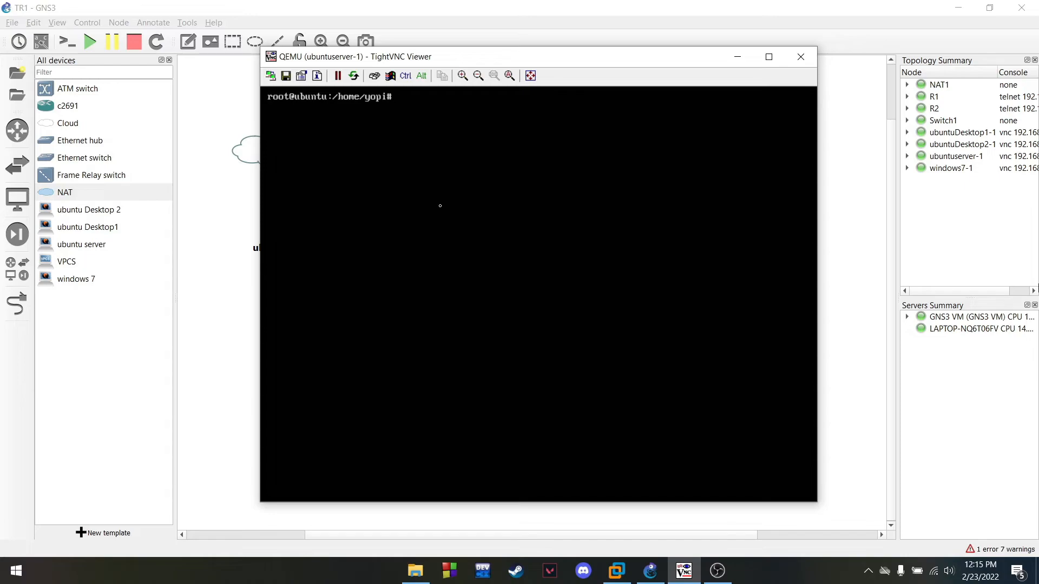
# Create the /srv/samba directory and move into it
pyautogui.write('cd /srv')
pyautogui.press('Return')
pyautogui.write('mk')
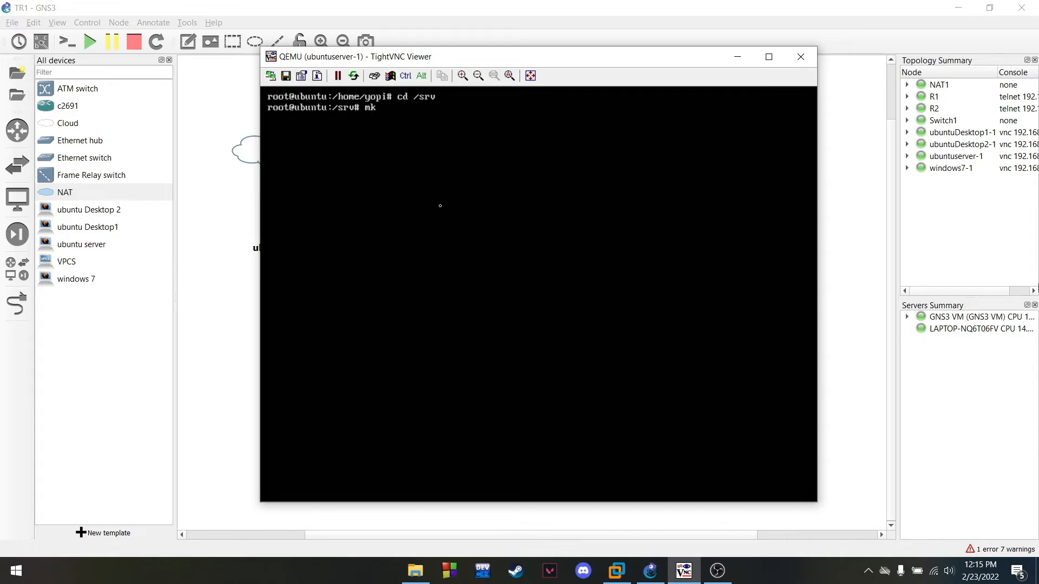
pyautogui.write('dir samba')
pyautogui.press('Return')
pyautogui.write('cd samba')
pyautogui.press('Return')
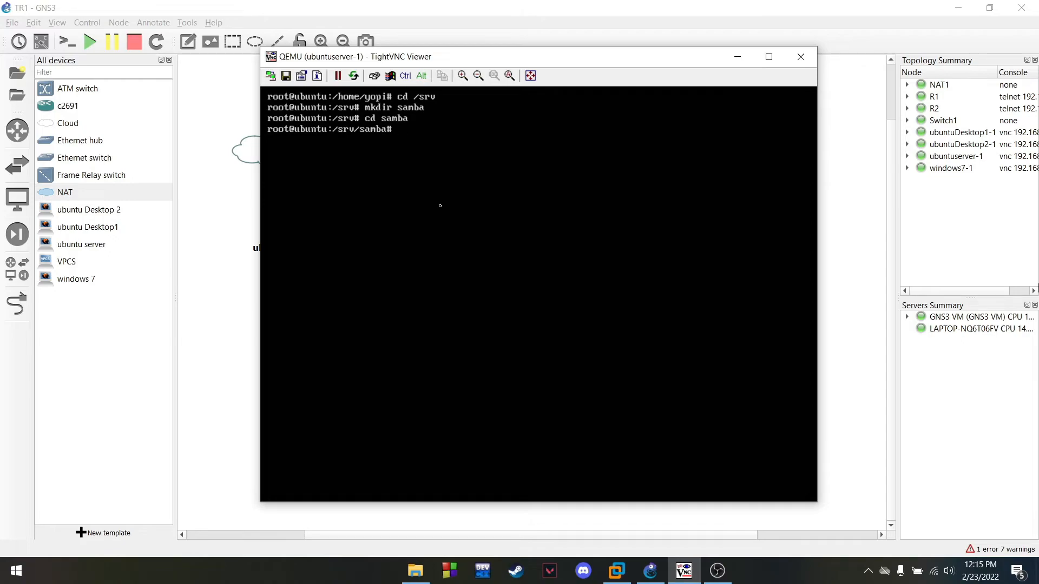
pyautogui.write('mkdir')
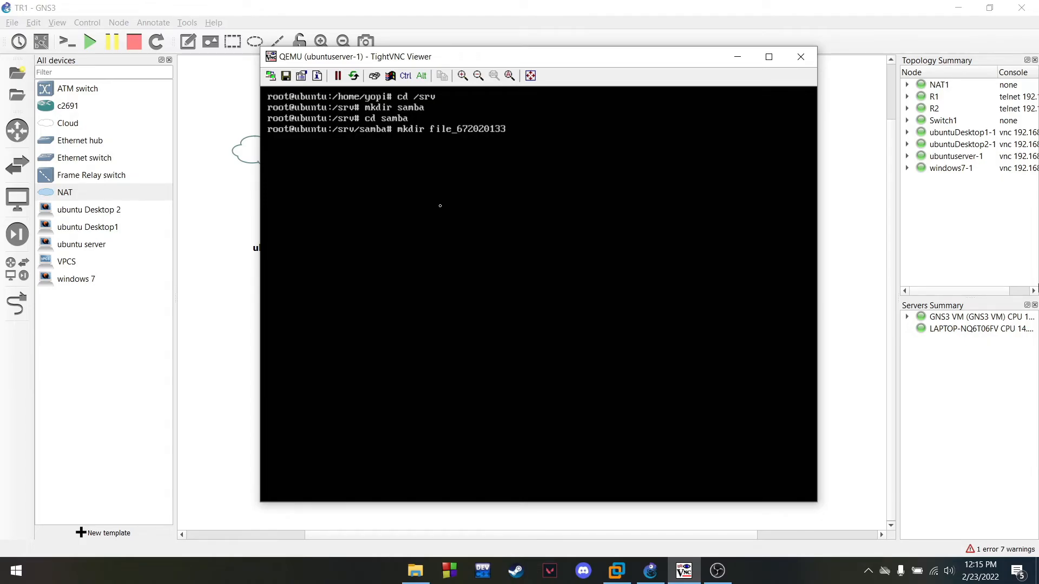
pyautogui.press('Return')
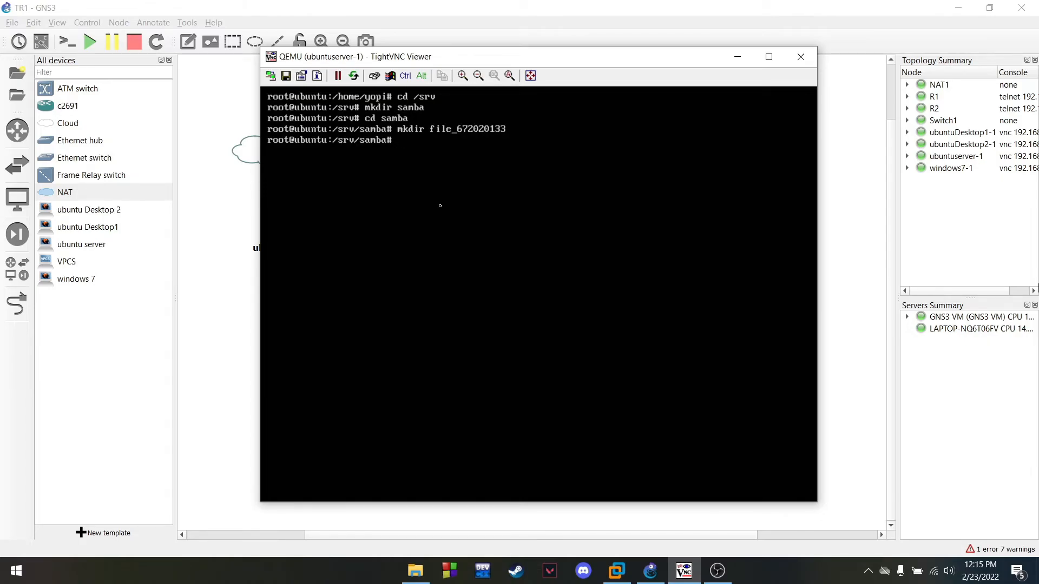
pyautogui.write('ls')
pyautogui.press('Return')
pyautogui.write('clear')
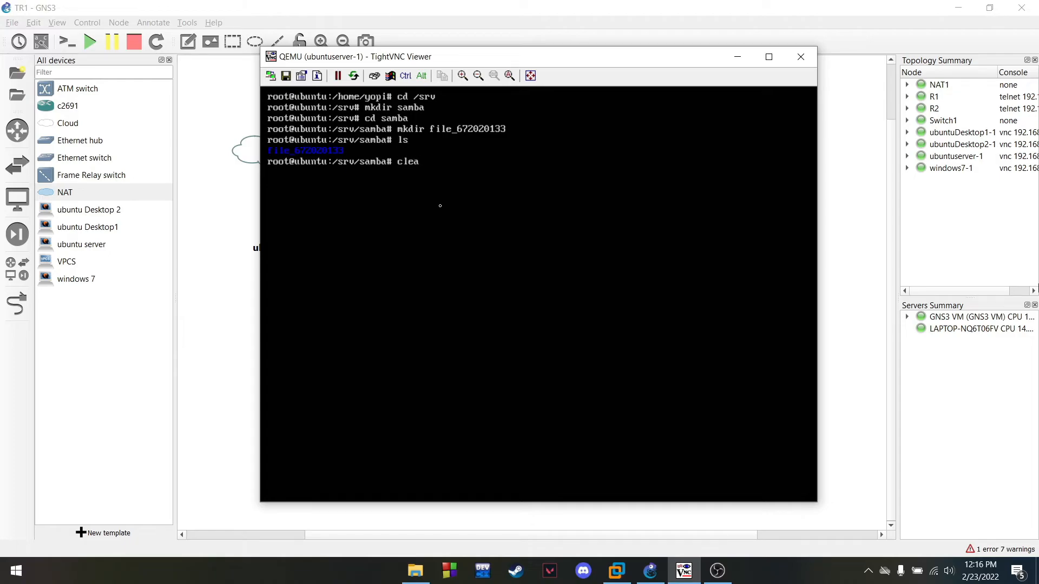
pyautogui.press('Return')
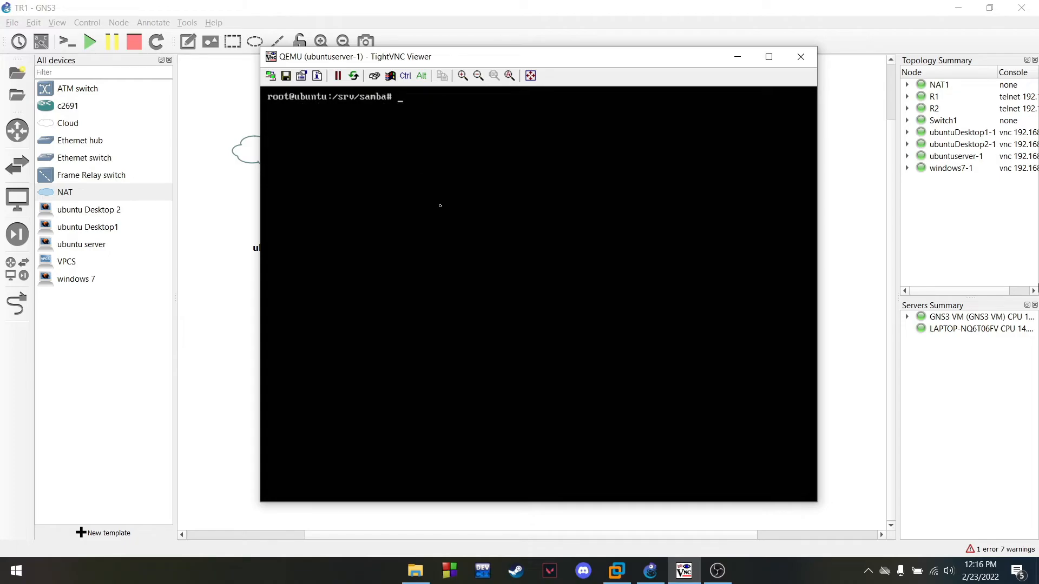
pyautogui.write('cd file')
pyautogui.write('_1')
pyautogui.press('Return')
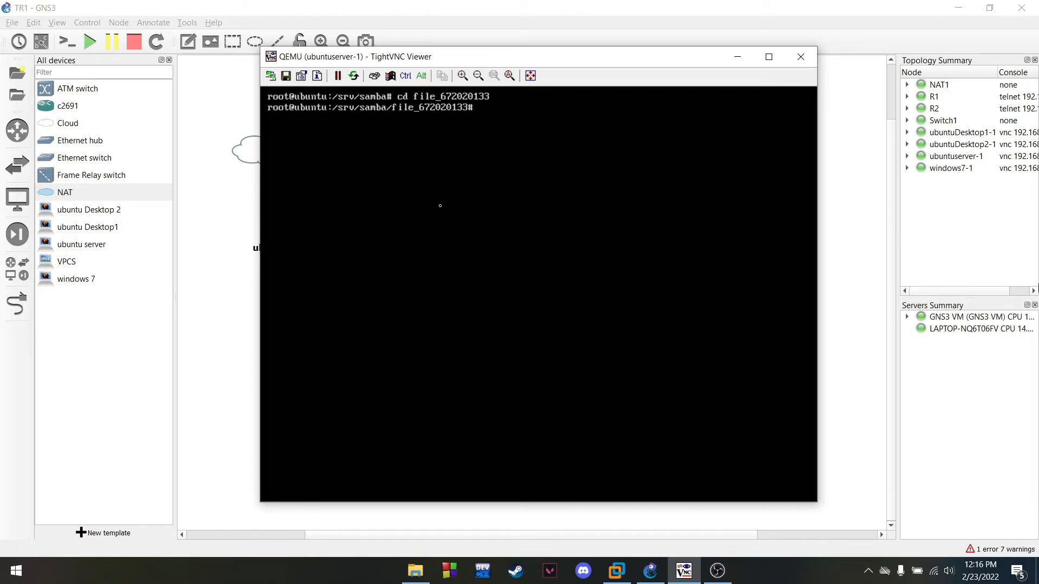
pyautogui.write('touch namanim.txt')
pyautogui.press('Return')
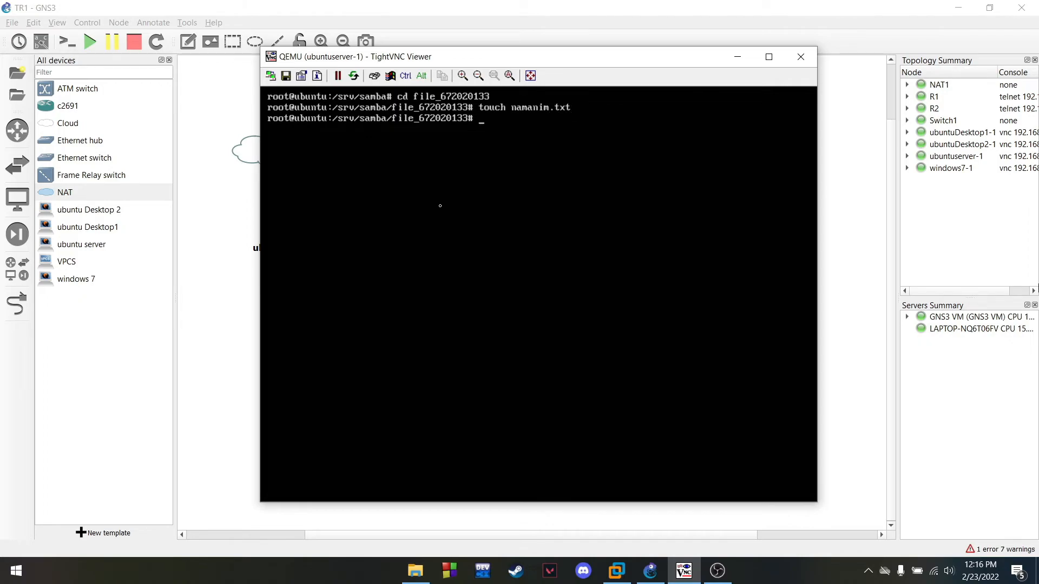
pyautogui.write('ls')
pyautogui.press('Return')
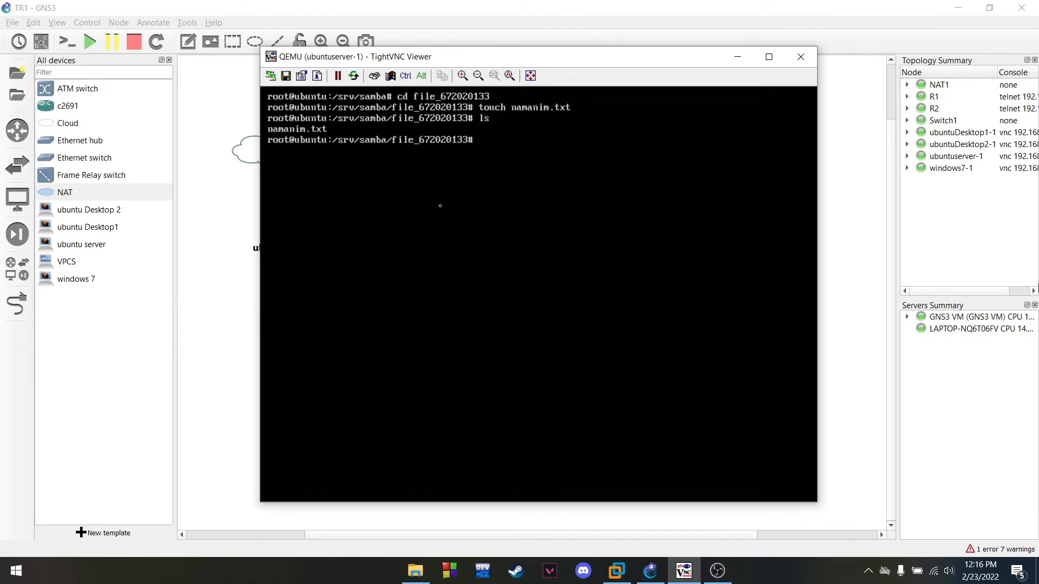
pyautogui.write('vim namanim.txt')
# Write both students' full names with their student IDs on two lines of namanim.txt
pyautogui.press('Return')
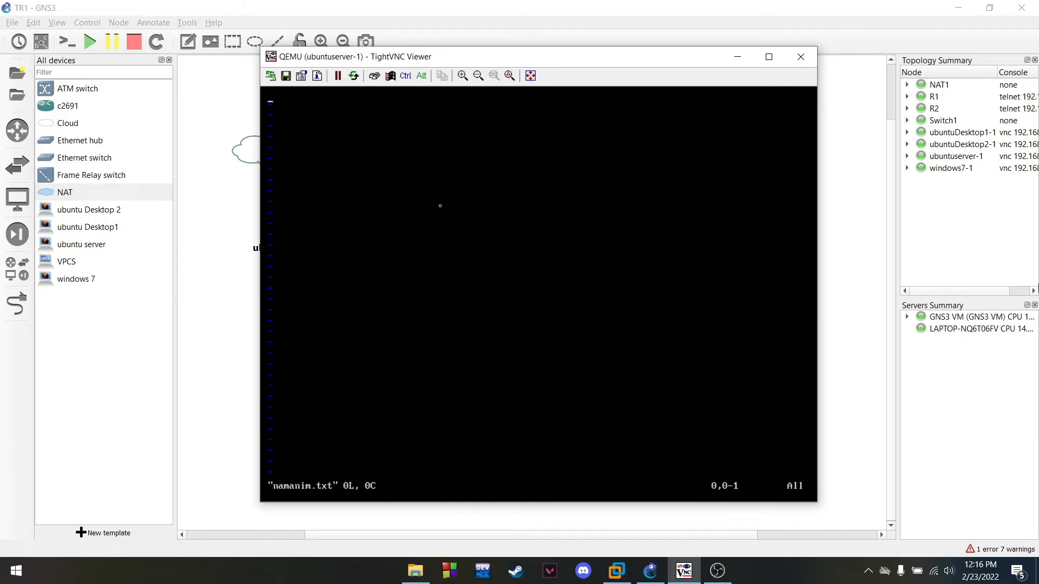
pyautogui.press('p')
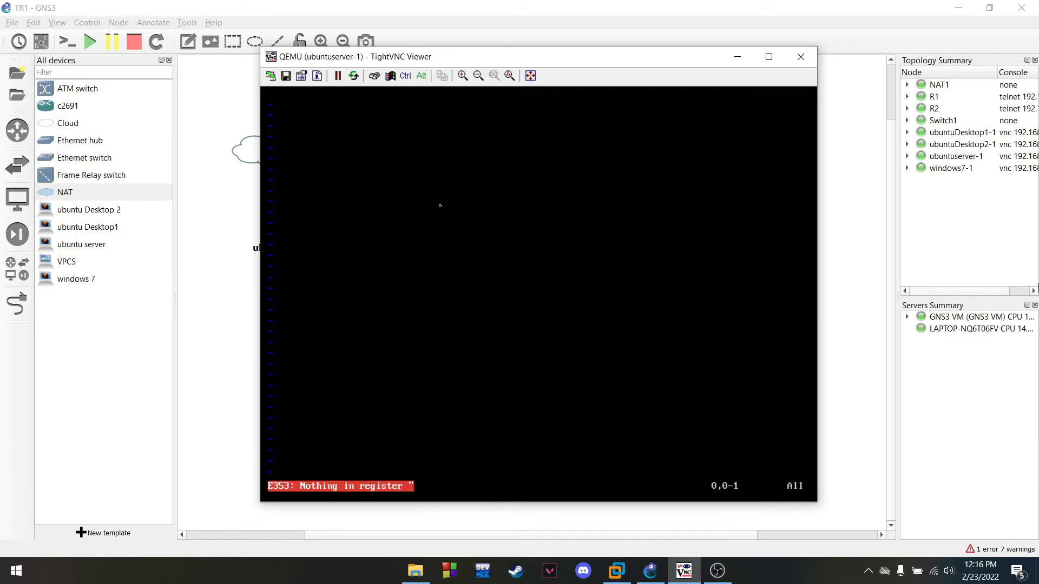
pyautogui.write('i')
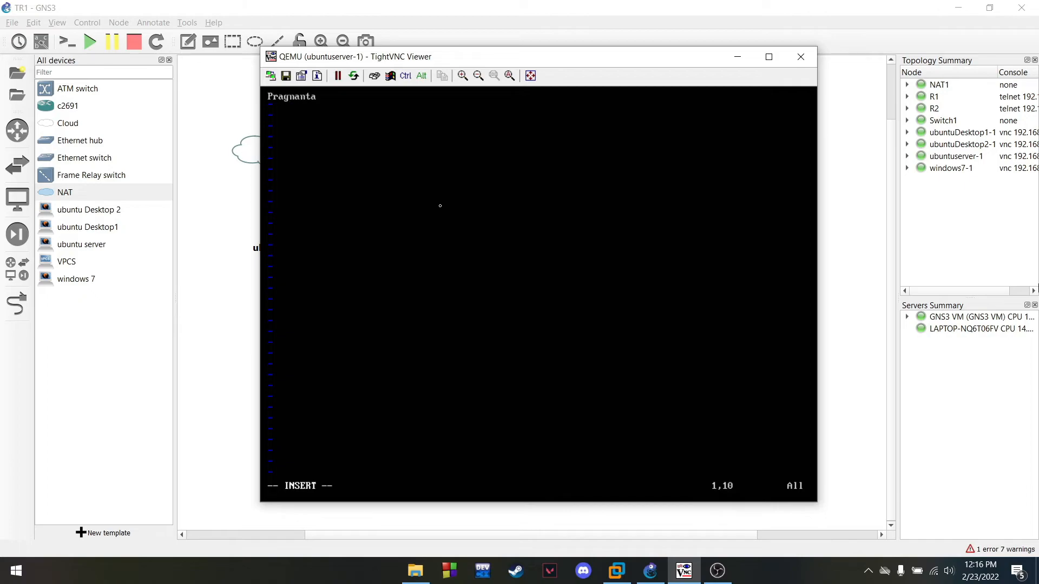
pyautogui.press('Return')
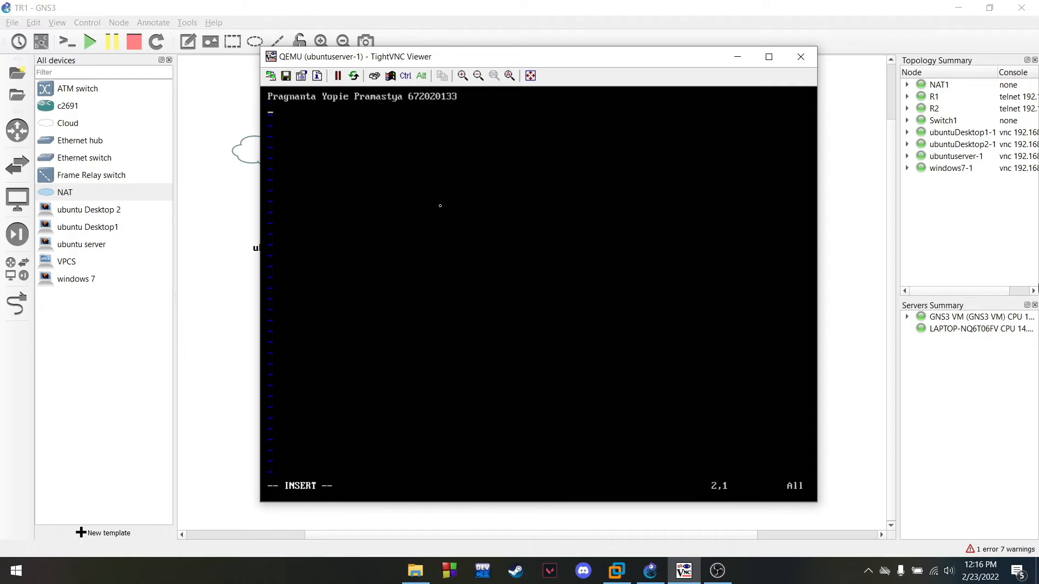
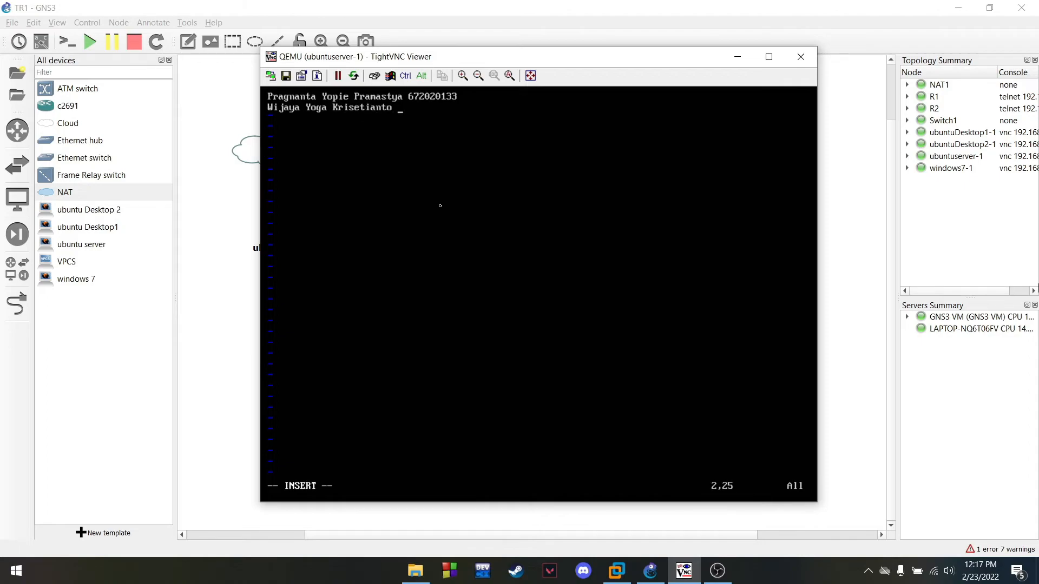
pyautogui.write('1')
pyautogui.press('BackSpace')
# Save namanim.txt with :wq and clear the console
pyautogui.press('Escape')
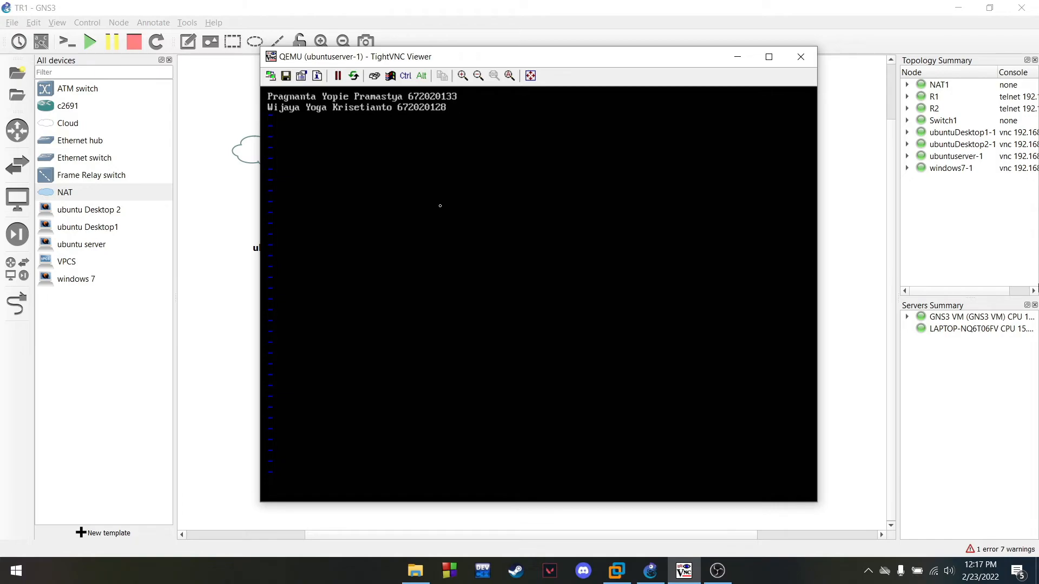
pyautogui.write('wq')
pyautogui.press('Return')
pyautogui.write('clear')
pyautogui.press('Return')
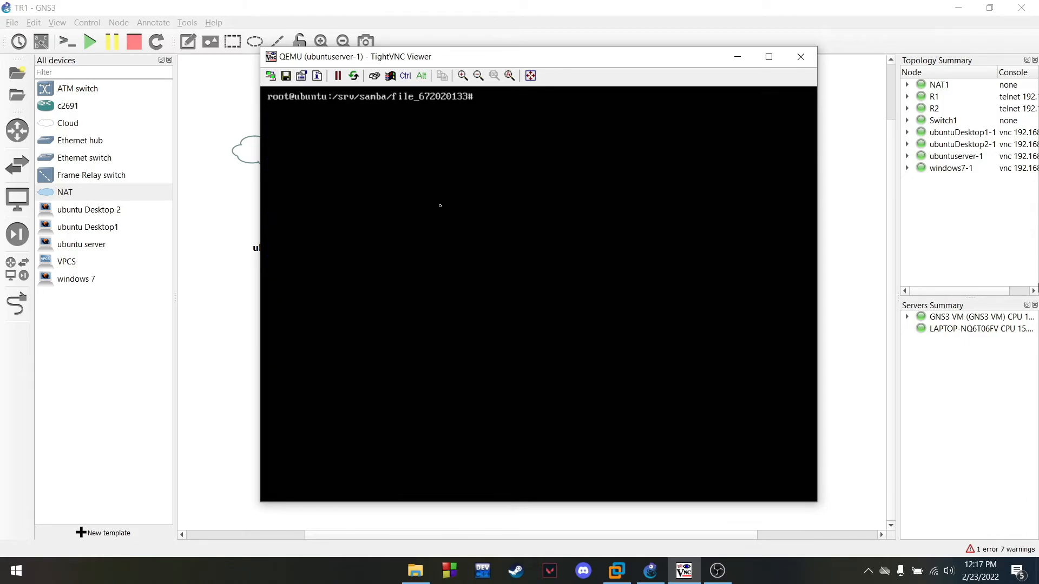
pyautogui.write('cd..')
pyautogui.press('Return')
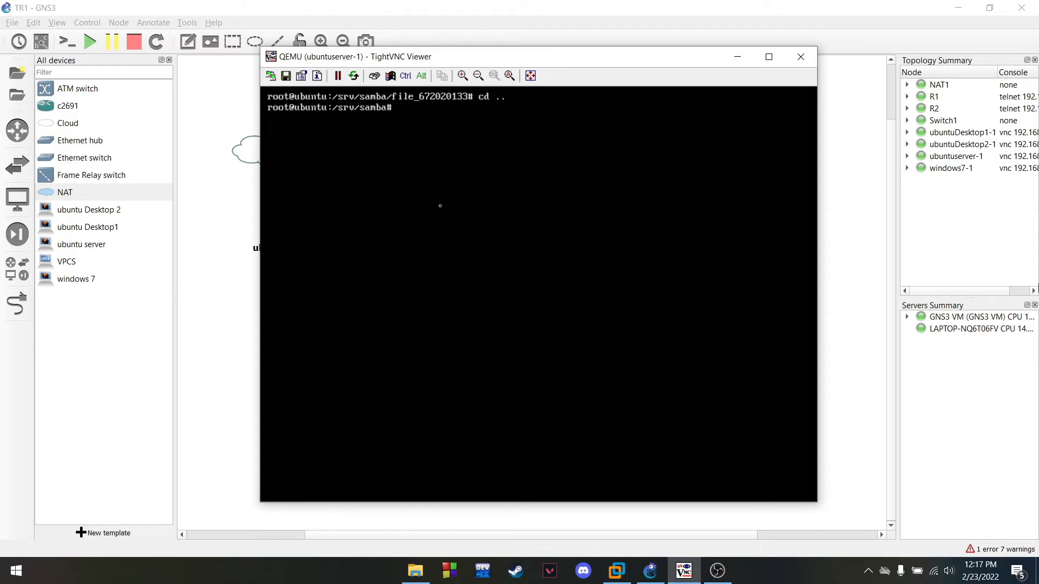
pyautogui.write('chmod -r777')
pyautogui.press('BackSpace')
pyautogui.press('BackSpace')
pyautogui.write('-R')
pyautogui.write(' le')
pyautogui.write('_67292')
pyautogui.press('BackSpace')
pyautogui.press('BackSpace')
pyautogui.write('020133')
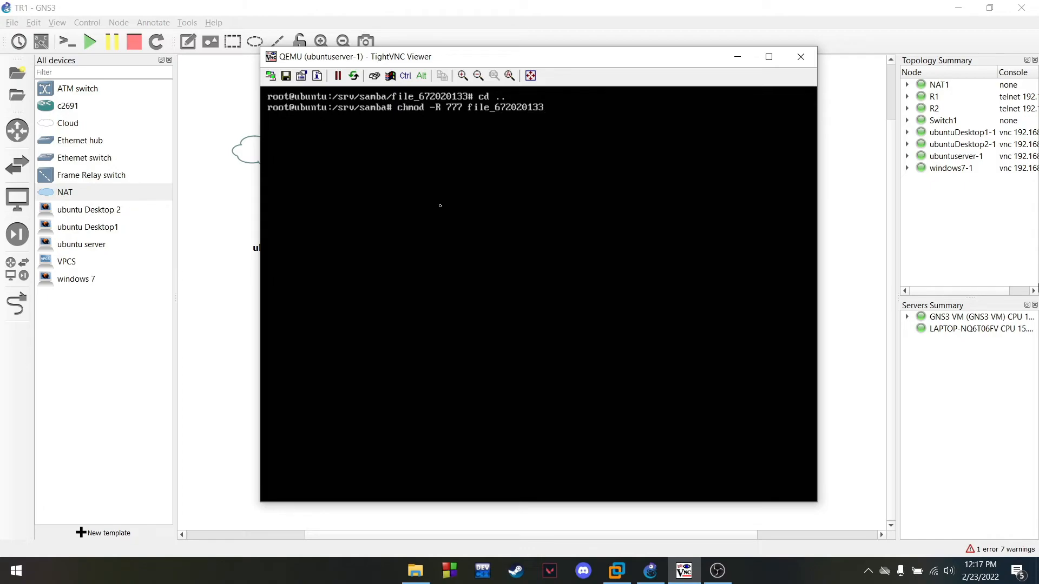
pyautogui.press('Return')
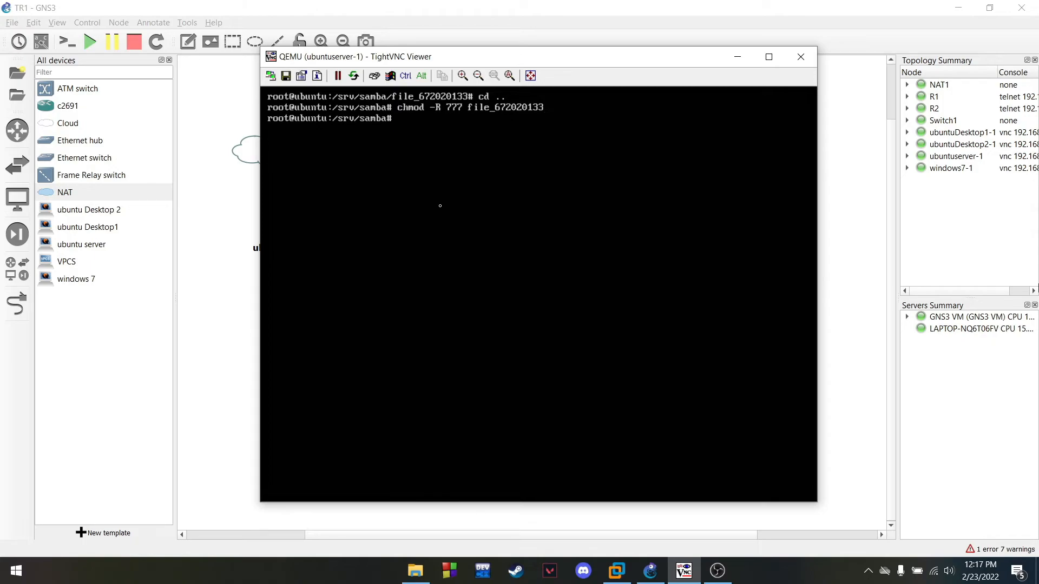
pyautogui.write('clear')
pyautogui.press('Return')
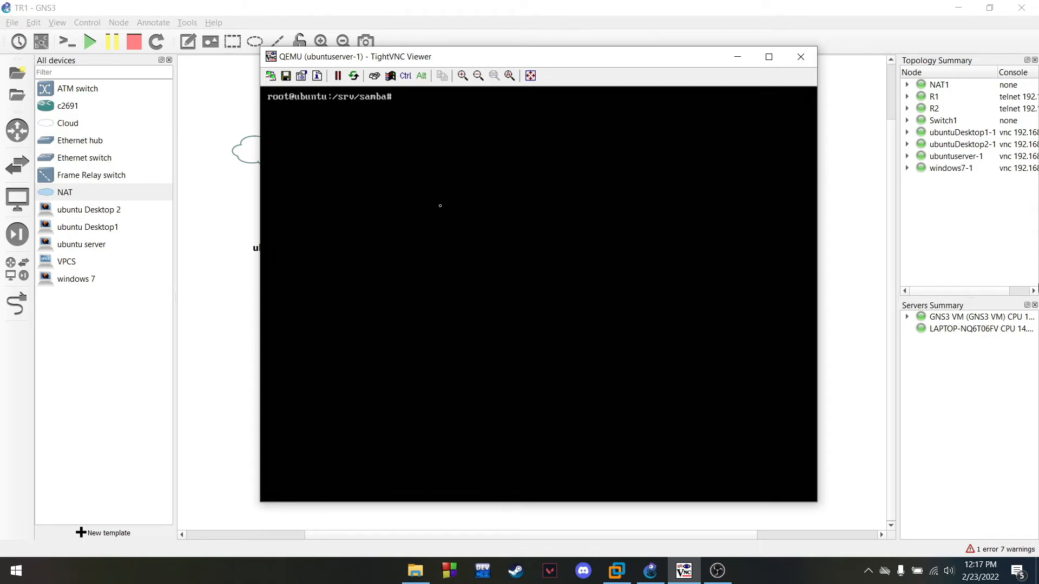
# Create the new user account with adduser, correcting the mistyped command
pyautogui.write('adduser yopi')
pyautogui.press('Return')
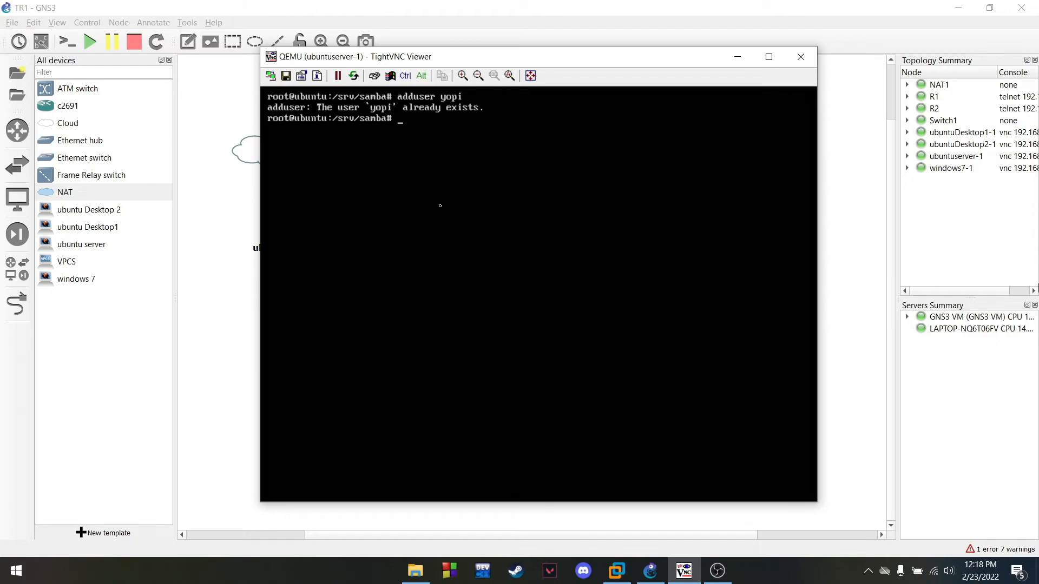
pyautogui.write('add user yopipramastya')
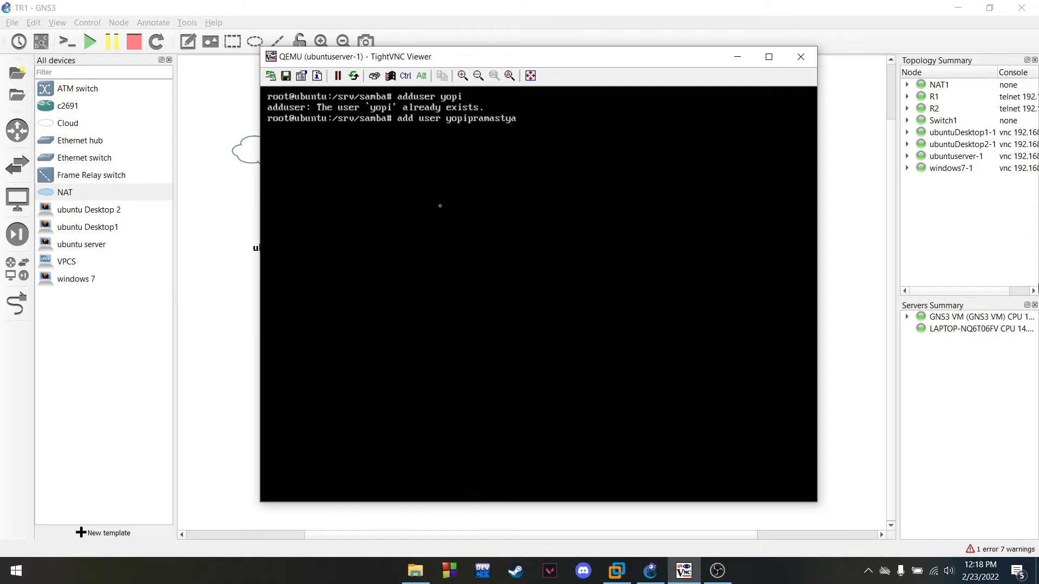
pyautogui.press('BackSpace')
pyautogui.press('Return')
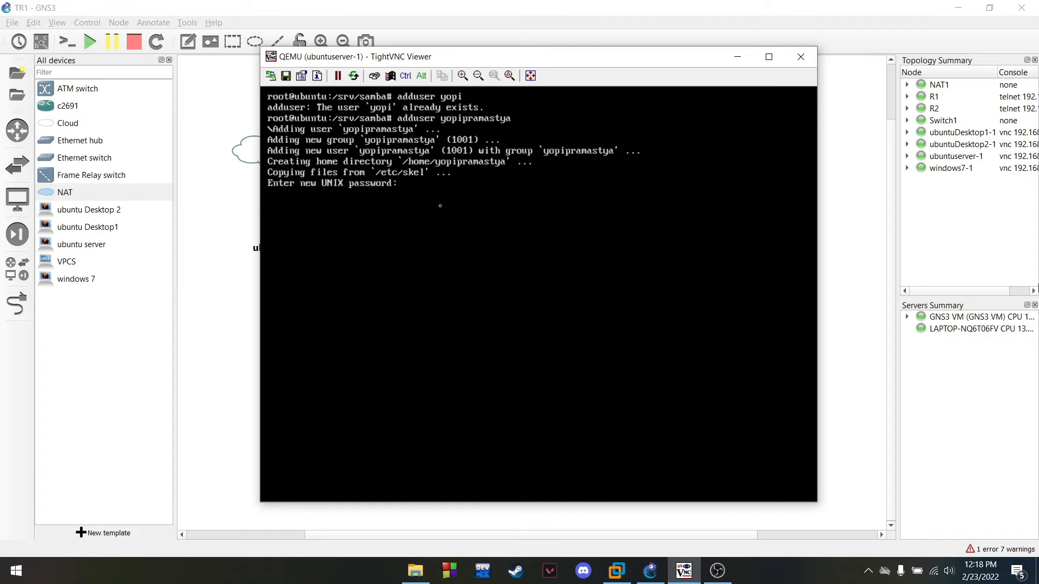
# Set and confirm the account password, leave personal details blank, and answer Y
pyautogui.press('Return')
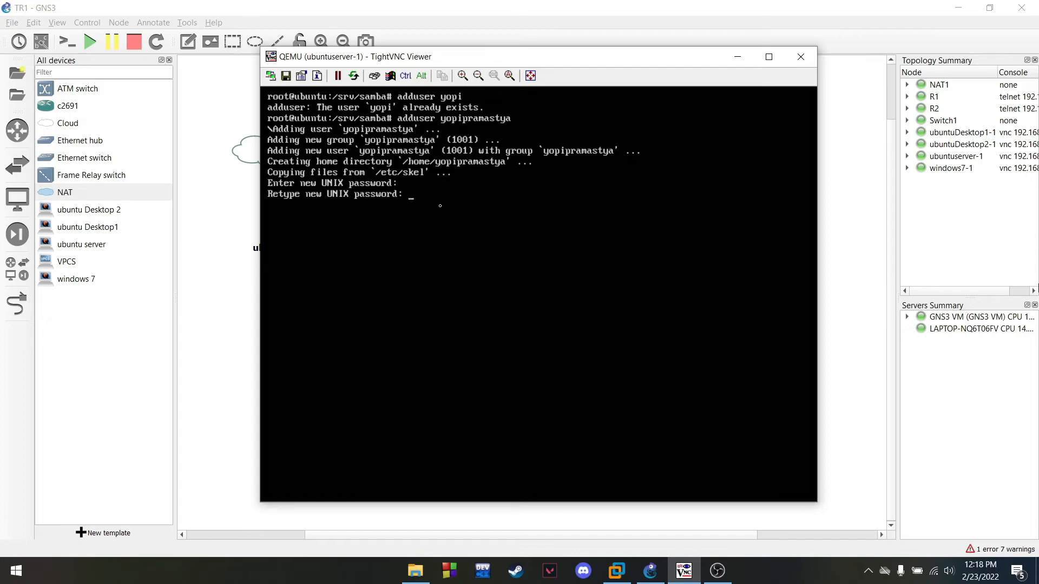
pyautogui.press('Return')
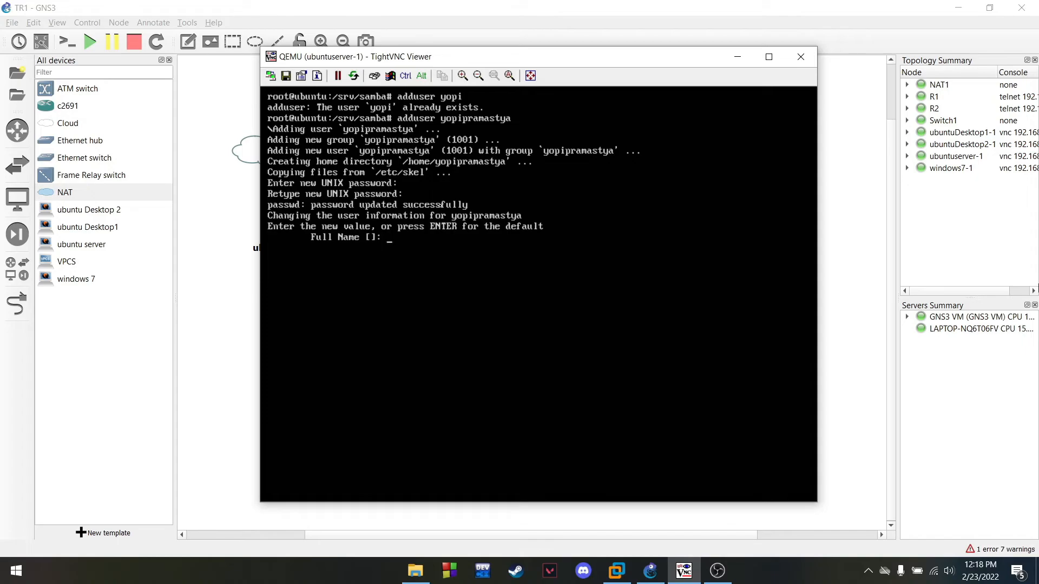
pyautogui.press('Return')
pyautogui.press('Return')
pyautogui.press('Return')
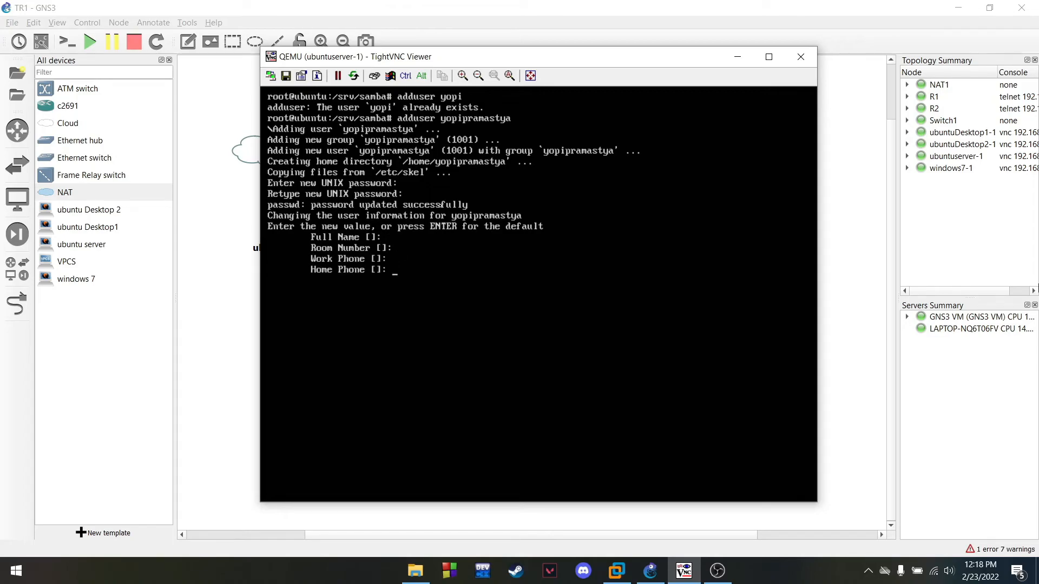
pyautogui.press('Return')
pyautogui.press('Return')
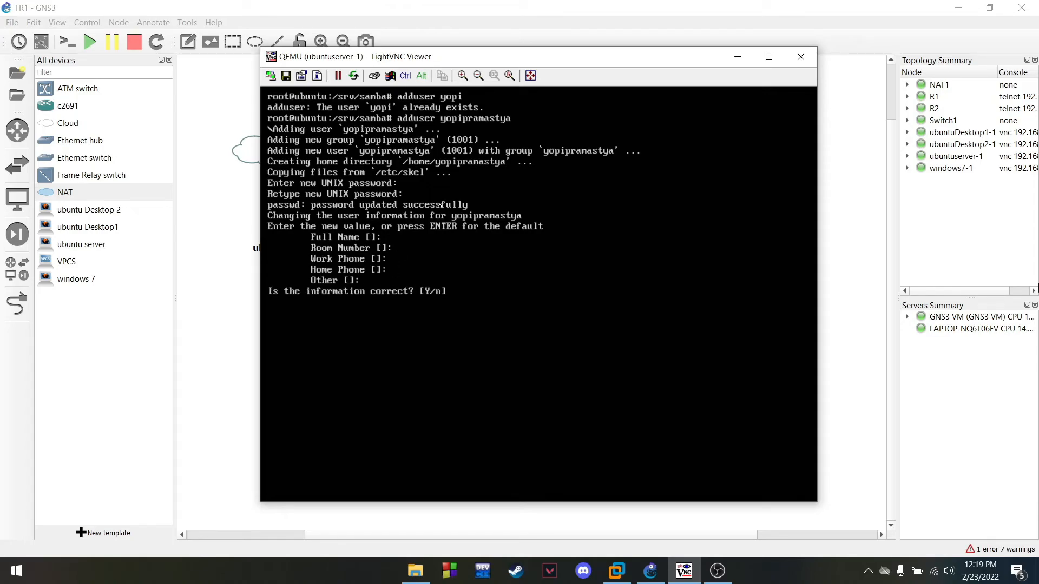
pyautogui.write('Y')
pyautogui.press('Return')
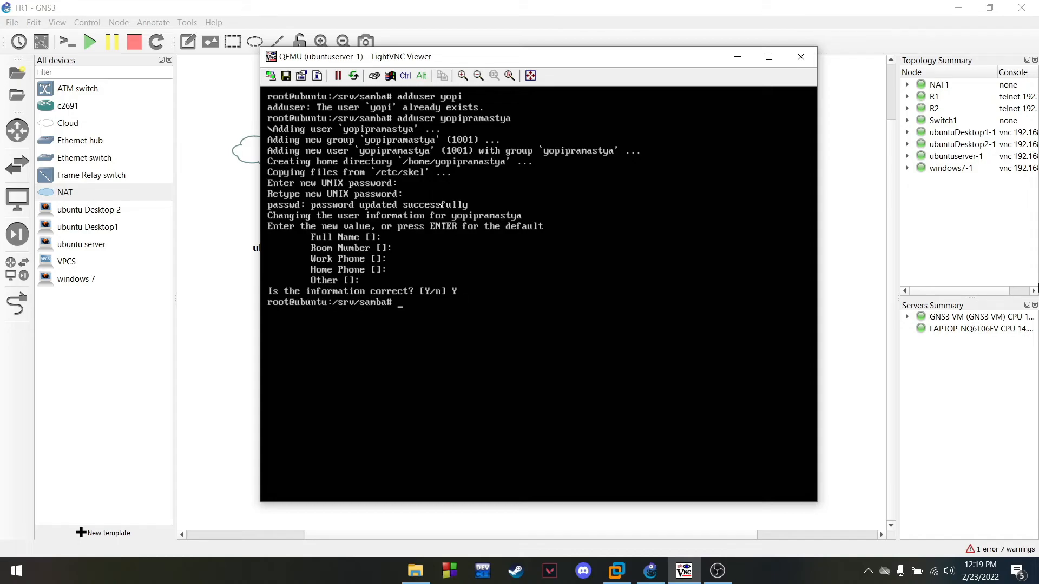
pyautogui.write('clear')
pyautogui.press('Return')
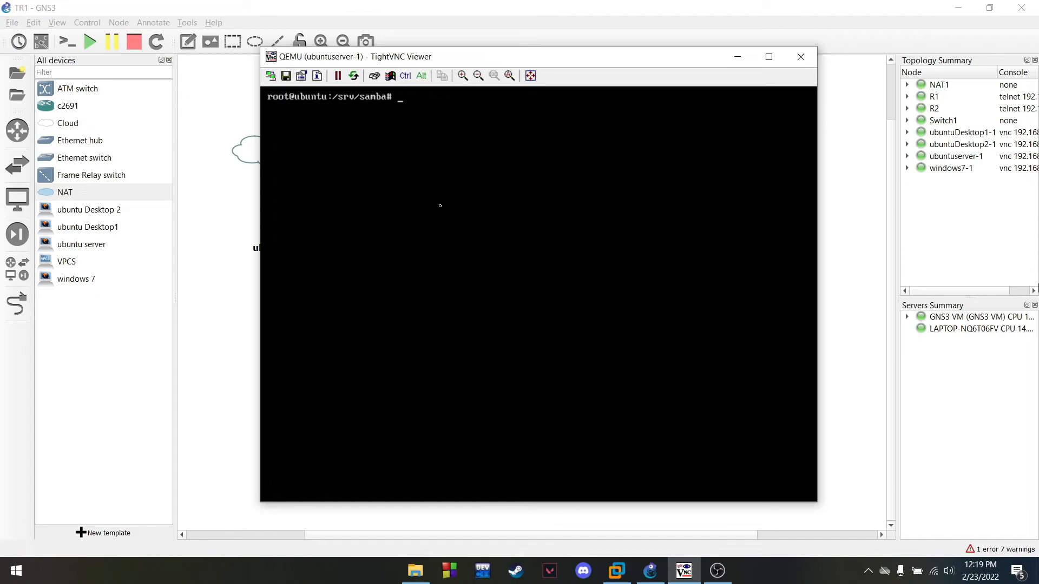
pyautogui.write('addgroup ftiuksw')
# Create the ftiuksw group
pyautogui.press('Return')
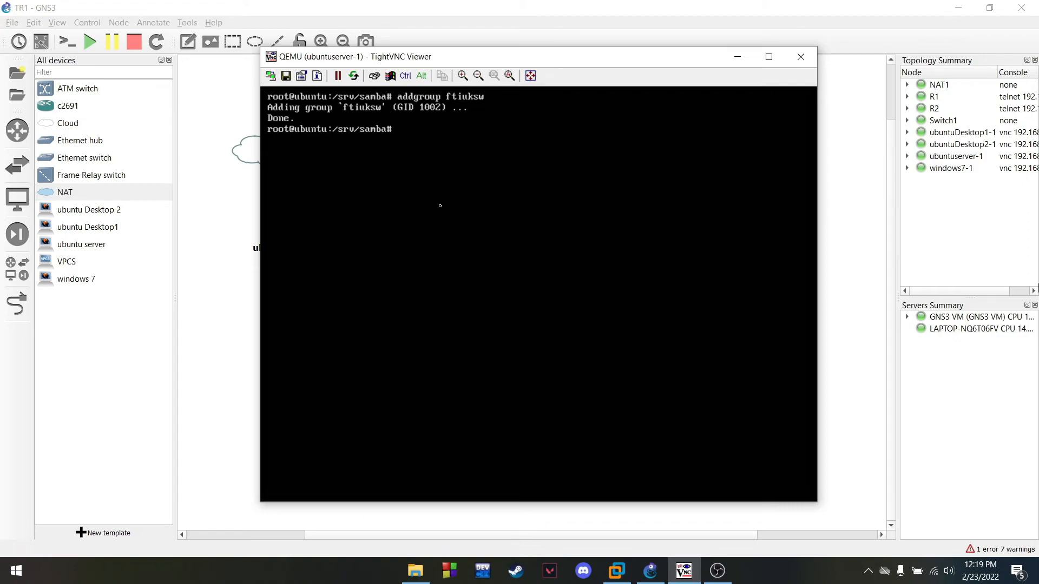
pyautogui.write('clear')
pyautogui.press('Return')
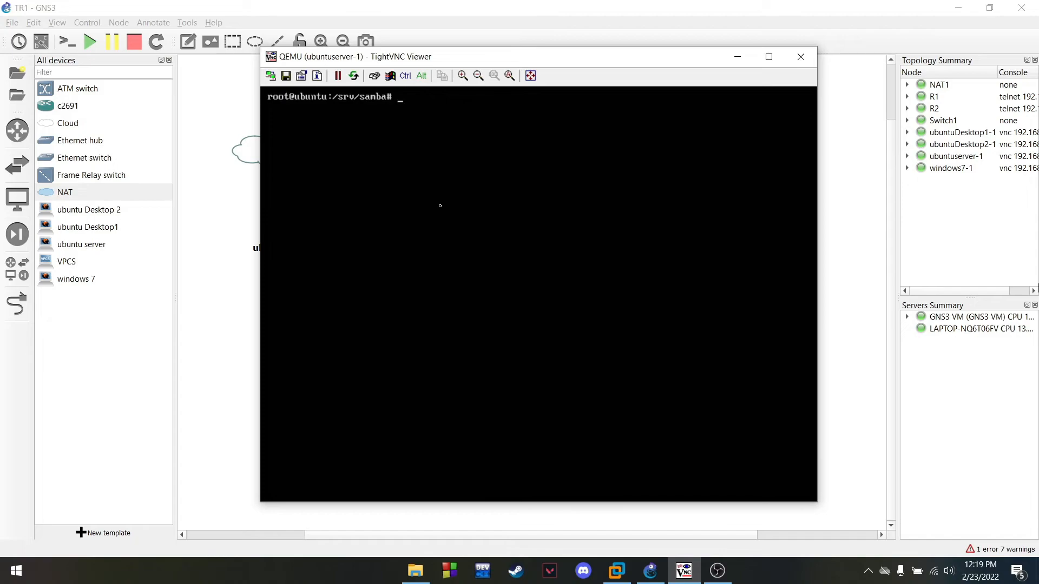
# Add the new user account to the ftiuksw group
pyautogui.write('adduser yopipramastya')
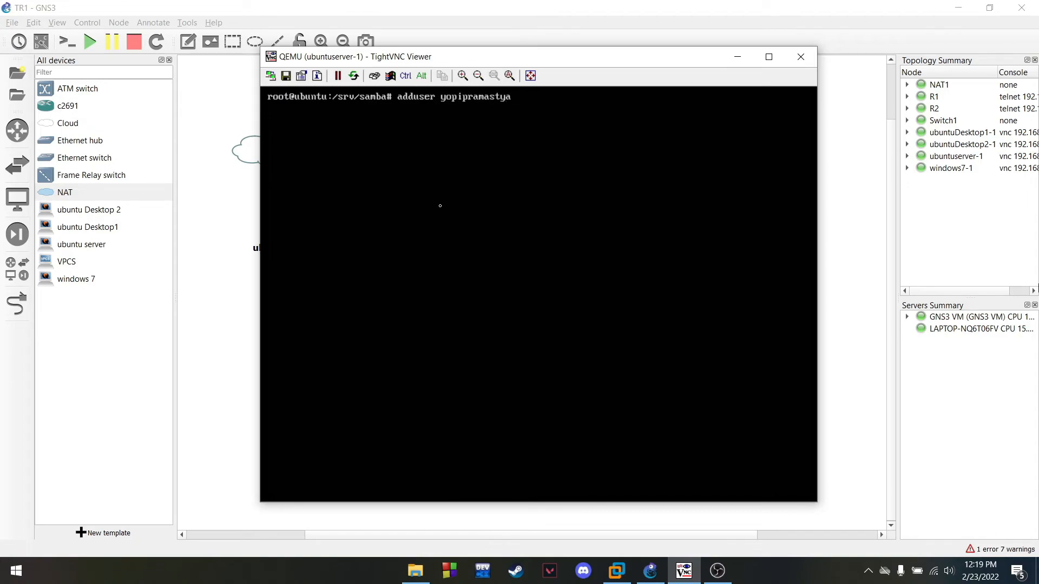
pyautogui.write(' ftiuksw')
pyautogui.press('Return')
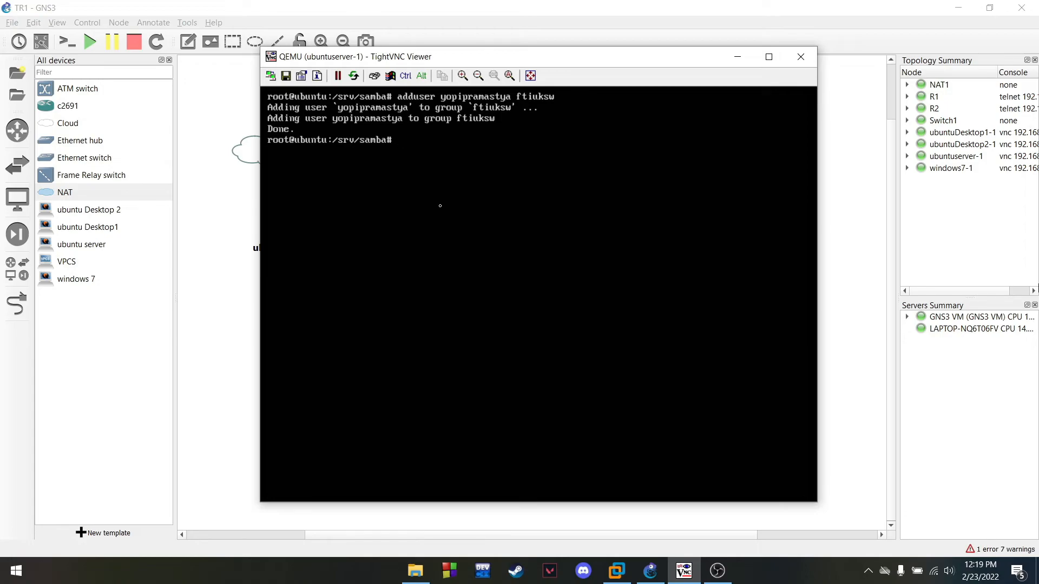
pyautogui.write('clear')
pyautogui.press('Return')
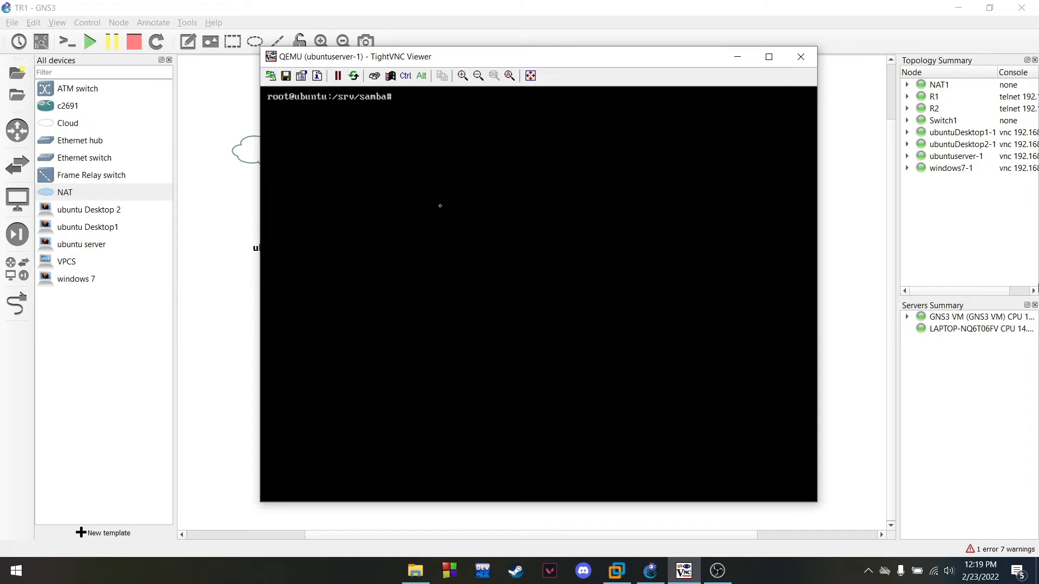
pyautogui.write('chown yopipramastya')
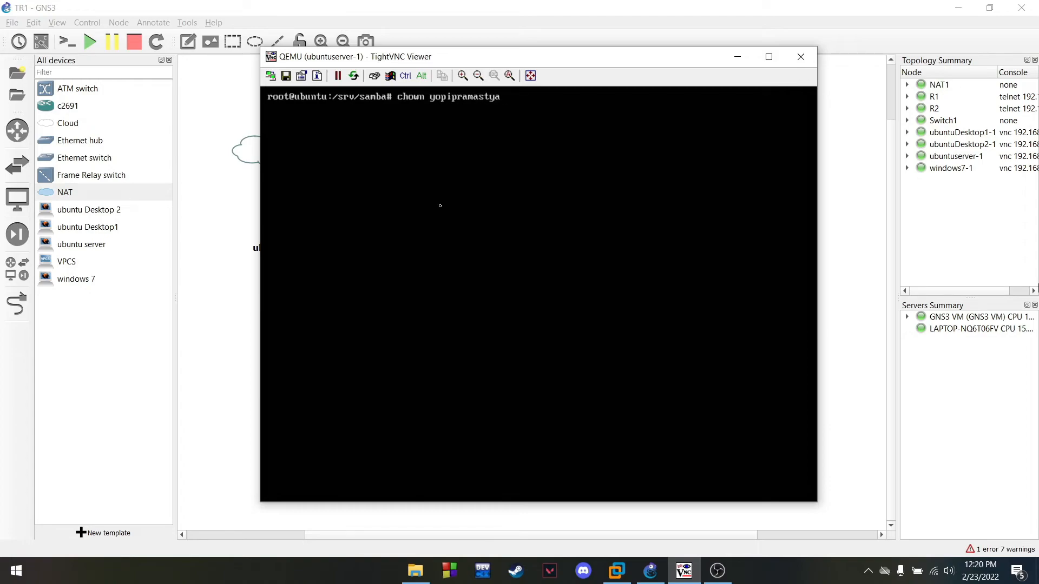
pyautogui.press('Return')
pyautogui.write('clear')
pyautogui.press('Return')
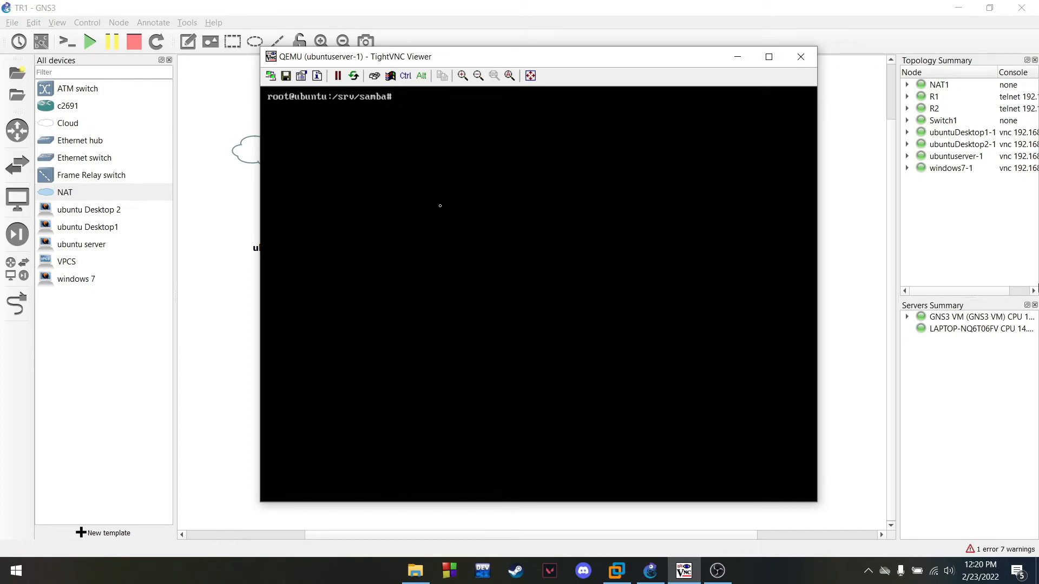
pyautogui.write('vim /etc/samba')
pyautogui.write('/s')
# Open /etc/samba/smb.conf in vim and start a new line after its last line
pyautogui.write('.conf')
pyautogui.press('Return')
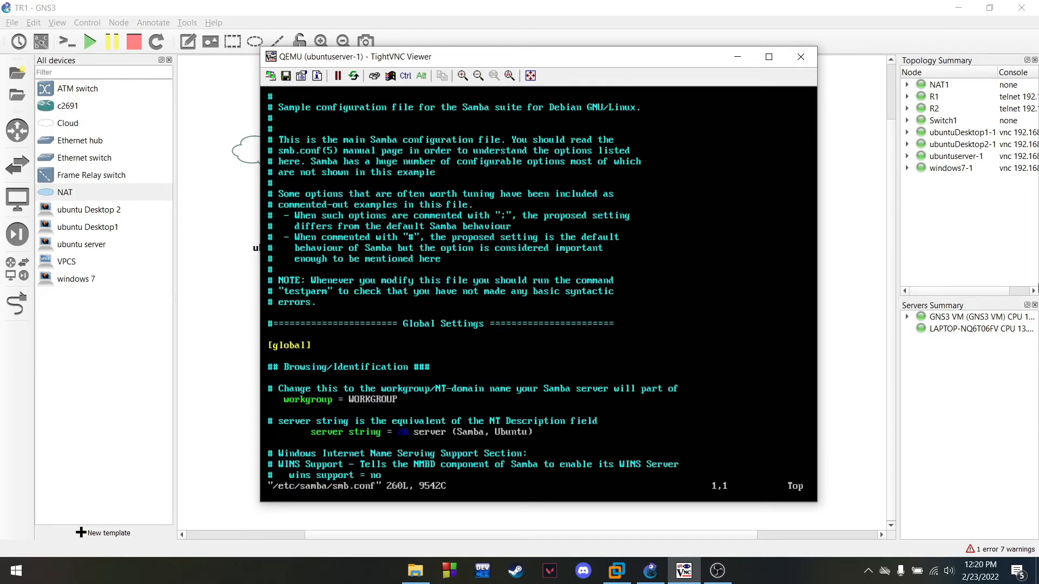
pyautogui.press('Down')
pyautogui.press('Down')
pyautogui.press('Down')
pyautogui.press('Down')
pyautogui.press('Down')
pyautogui.press('Down')
pyautogui.press('Down')
pyautogui.press('Down')
pyautogui.press('Down')
pyautogui.press('Down')
pyautogui.press('Down')
pyautogui.press('Down')
pyautogui.press('Down')
pyautogui.press('Down')
pyautogui.press('Down')
pyautogui.press('Down')
pyautogui.press('Down')
pyautogui.press('Down')
pyautogui.press('Down')
pyautogui.press('Down')
pyautogui.press('Down')
pyautogui.press('Down')
pyautogui.press('Down')
pyautogui.press('Down')
pyautogui.press('Down')
pyautogui.press('Down')
pyautogui.press('Down')
pyautogui.press('Down')
pyautogui.press('Down')
pyautogui.press('Down')
pyautogui.press('Down')
pyautogui.press('Down')
pyautogui.press('Down')
pyautogui.press('Down')
pyautogui.press('Down')
pyautogui.press('Down')
pyautogui.press('Down')
pyautogui.press('Down')
pyautogui.press('Down')
pyautogui.press('Down')
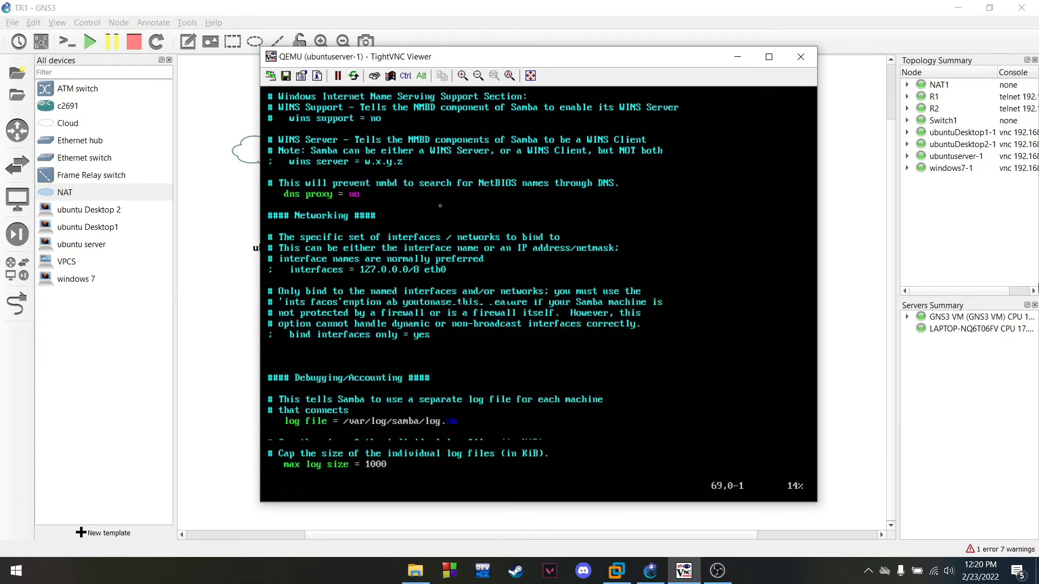
pyautogui.press('Down')
pyautogui.press('Down')
pyautogui.press('Down')
pyautogui.press('Down')
pyautogui.press('Down')
pyautogui.press('Down')
pyautogui.press('Down')
pyautogui.press('Down')
pyautogui.press('Down')
pyautogui.press('Down')
pyautogui.press('Down')
pyautogui.press('Down')
pyautogui.press('Down')
pyautogui.press('Down')
pyautogui.press('Down')
pyautogui.press('Down')
pyautogui.press('Down')
pyautogui.press('Down')
pyautogui.press('Down')
pyautogui.press('Down')
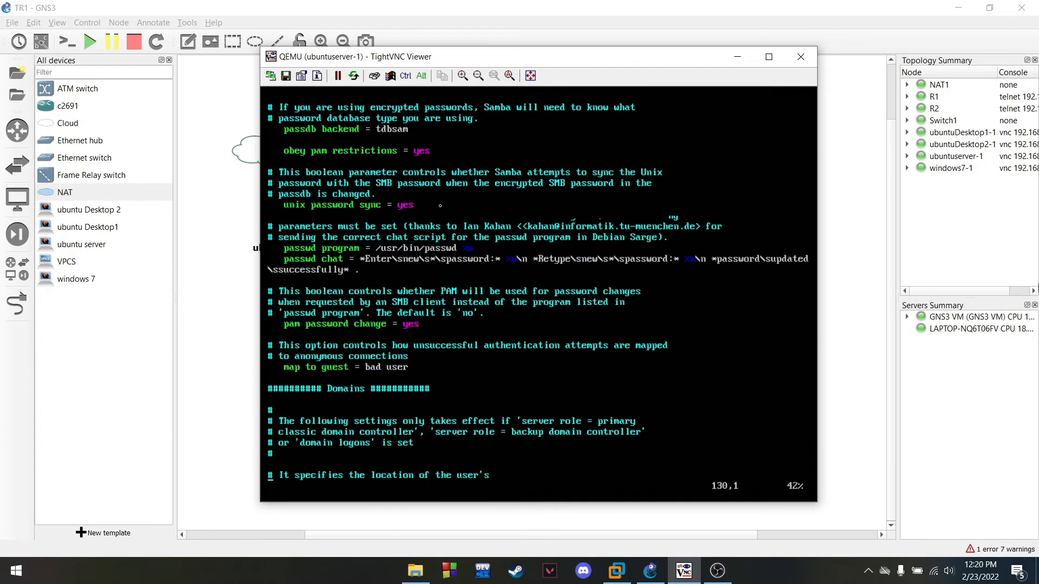
pyautogui.press('Down')
pyautogui.press('Down')
pyautogui.press('Down')
pyautogui.press('Down')
pyautogui.press('Down')
pyautogui.press('Down')
pyautogui.press('Down')
pyautogui.press('Down')
pyautogui.press('Down')
pyautogui.press('Down')
pyautogui.press('Down')
pyautogui.press('Down')
pyautogui.press('Down')
pyautogui.press('Down')
pyautogui.press('Down')
pyautogui.press('Down')
pyautogui.press('Down')
pyautogui.press('Down')
pyautogui.press('Down')
pyautogui.press('Down')
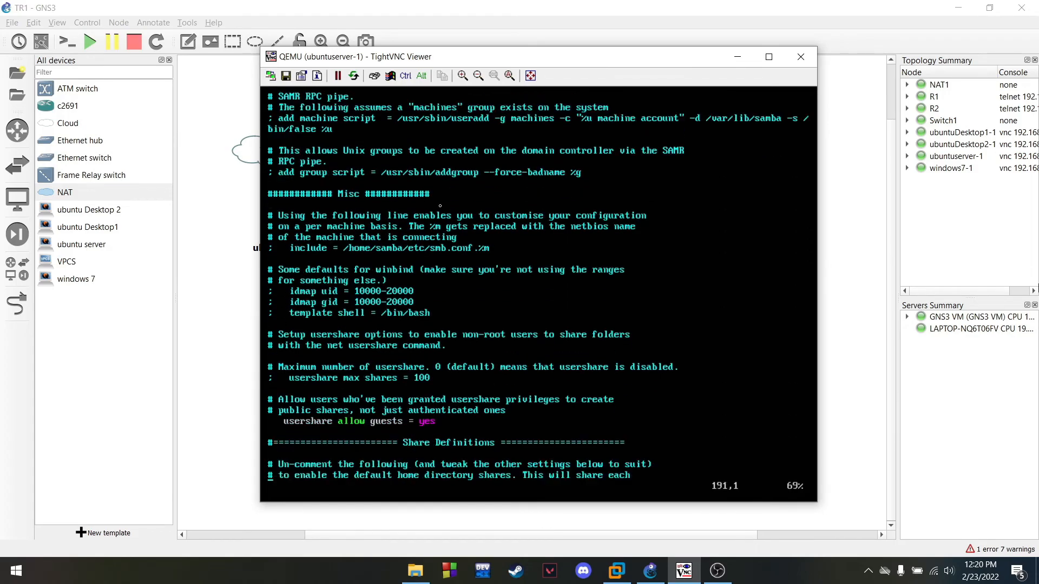
pyautogui.press('Down')
pyautogui.press('Down')
pyautogui.press('Down')
pyautogui.press('Down')
pyautogui.press('Down')
pyautogui.press('Down')
pyautogui.press('Down')
pyautogui.press('Down')
pyautogui.press('Down')
pyautogui.press('Down')
pyautogui.press('Down')
pyautogui.press('Down')
pyautogui.press('Down')
pyautogui.press('Down')
pyautogui.press('Down')
pyautogui.press('Down')
pyautogui.press('Down')
pyautogui.press('Down')
pyautogui.press('Down')
pyautogui.press('Down')
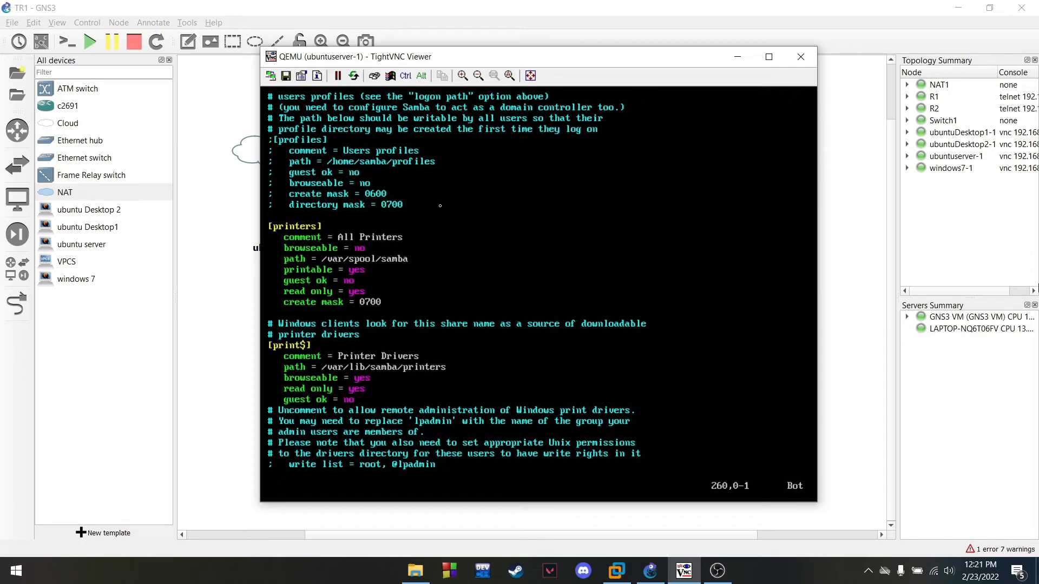
pyautogui.press('{')
pyautogui.press('}')
pyautogui.press('i')
pyautogui.press('Return')
pyautogui.write('[')
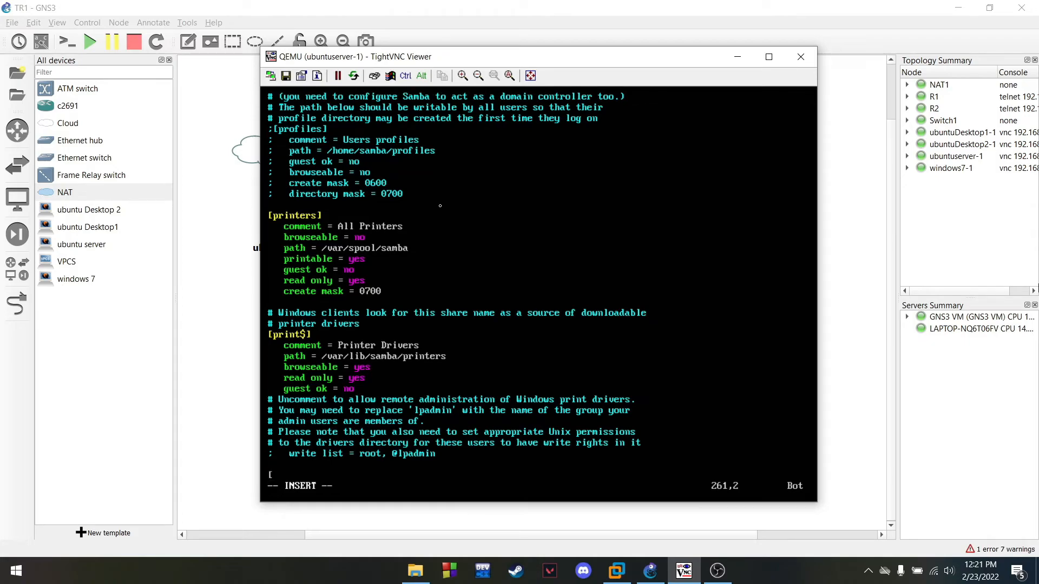
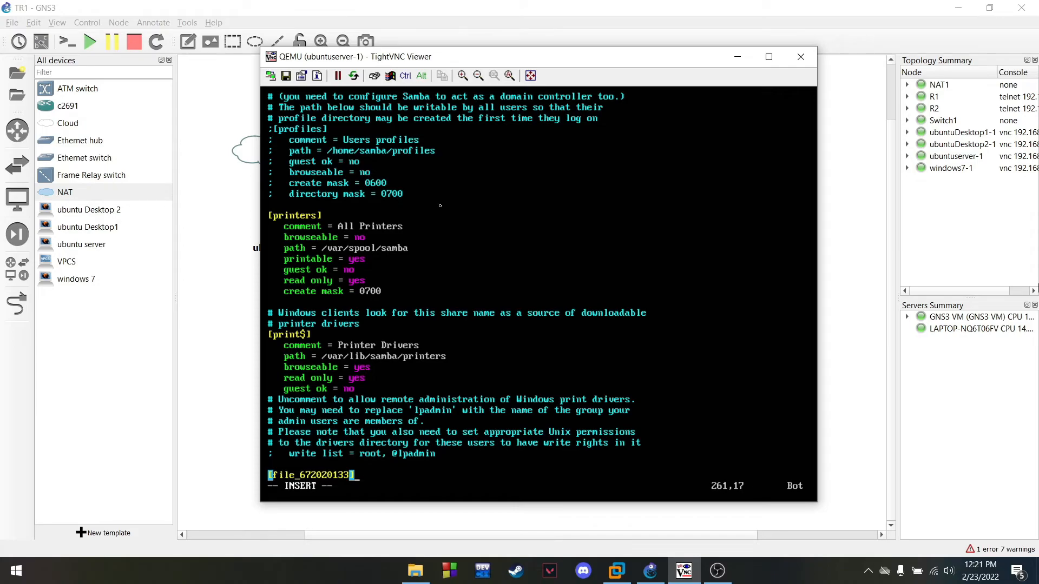
pyautogui.press('Return')
pyautogui.press('Tab')
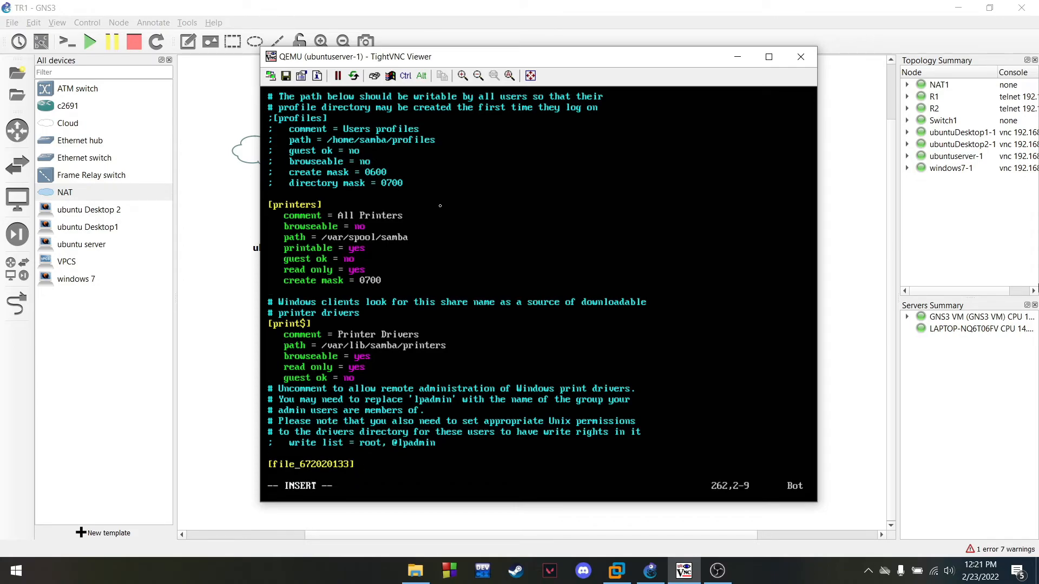
pyautogui.write('comment = ini file')
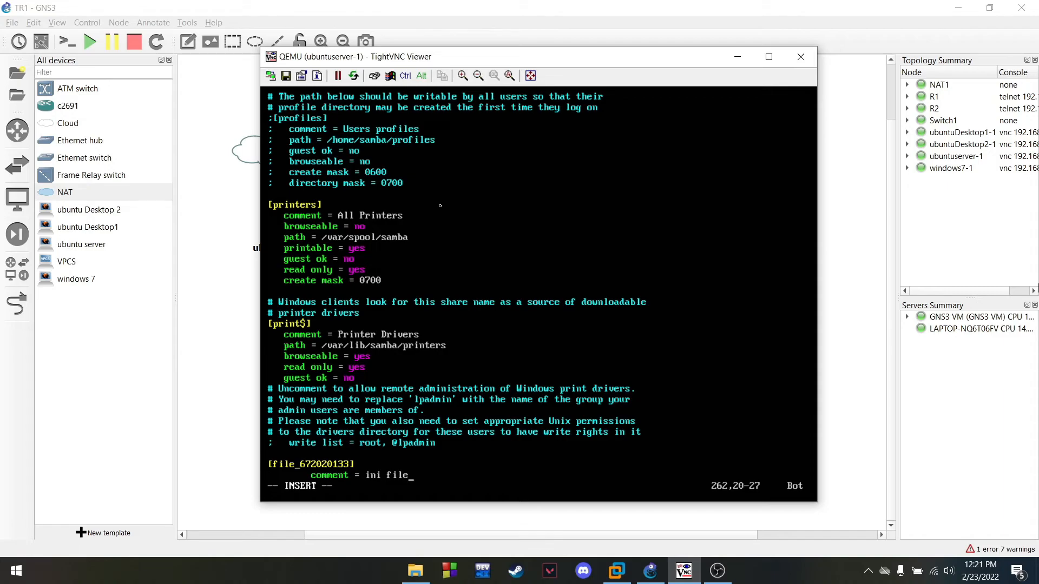
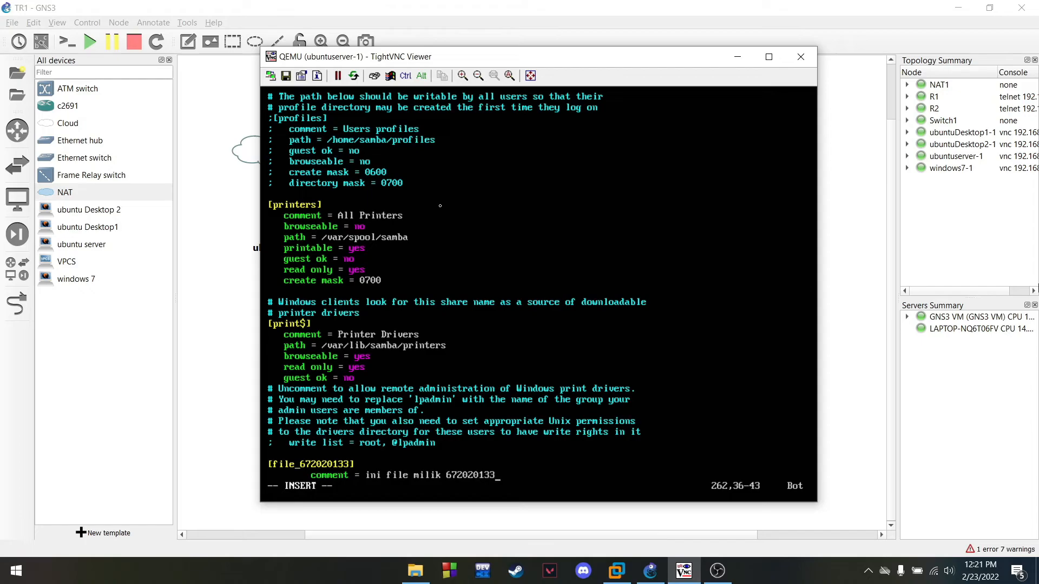
pyautogui.press('Return')
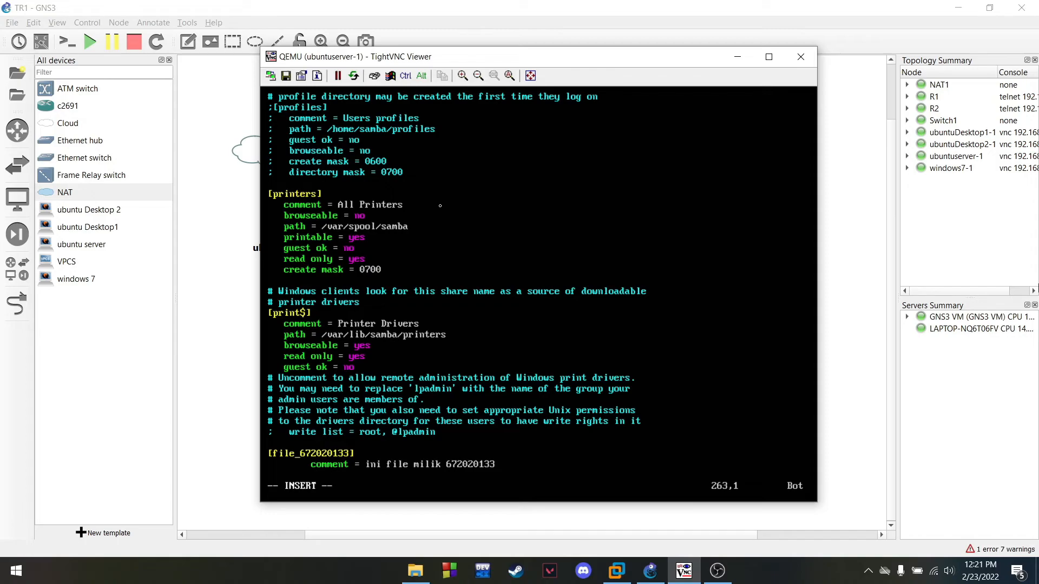
pyautogui.press('Tab')
pyautogui.write('path = /srv/samba/')
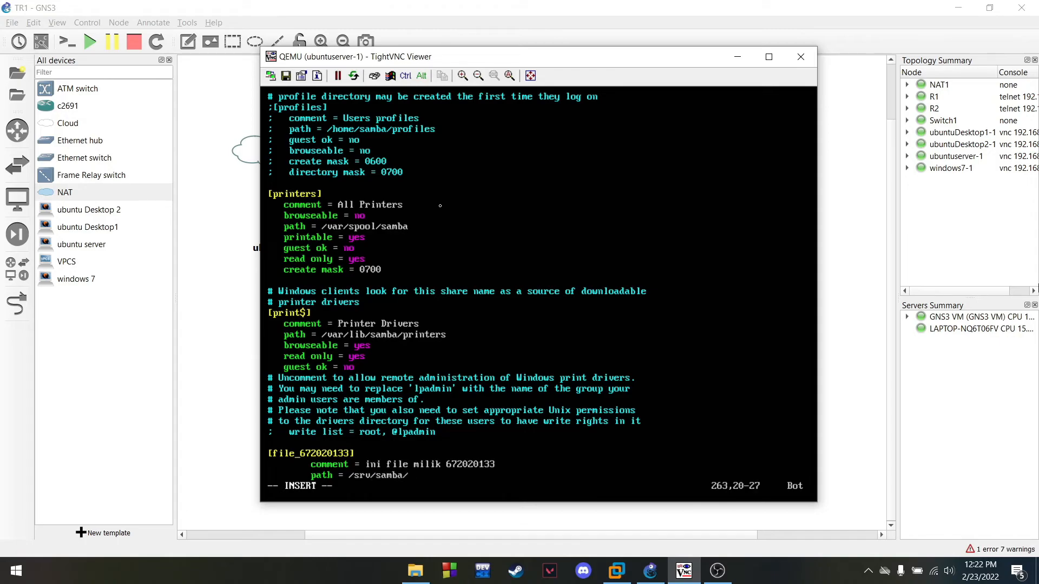
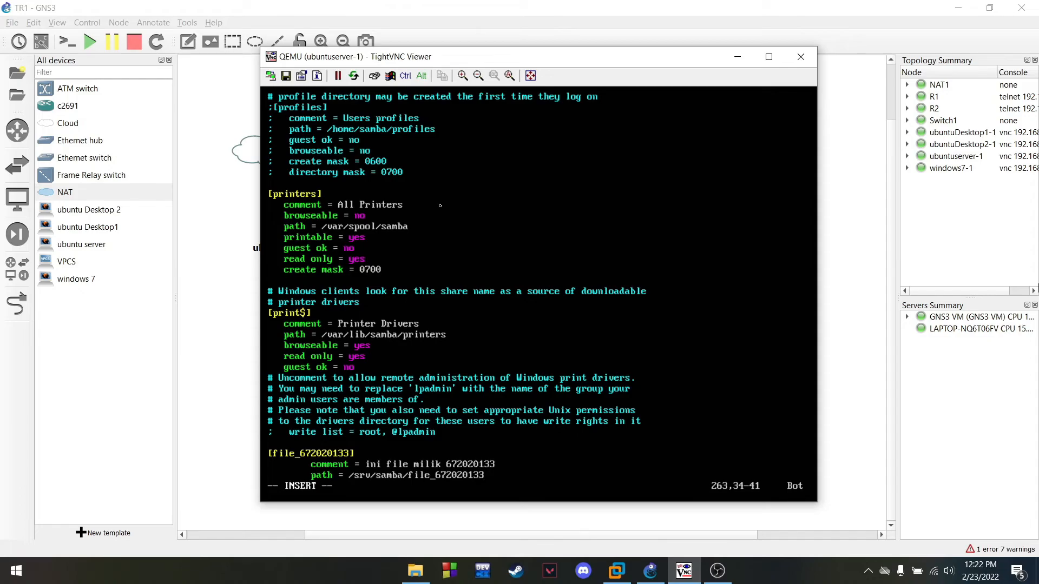
# Add browseable = yes, writeable = yes and guest ok = yes under the share's path line
pyautogui.press('Return')
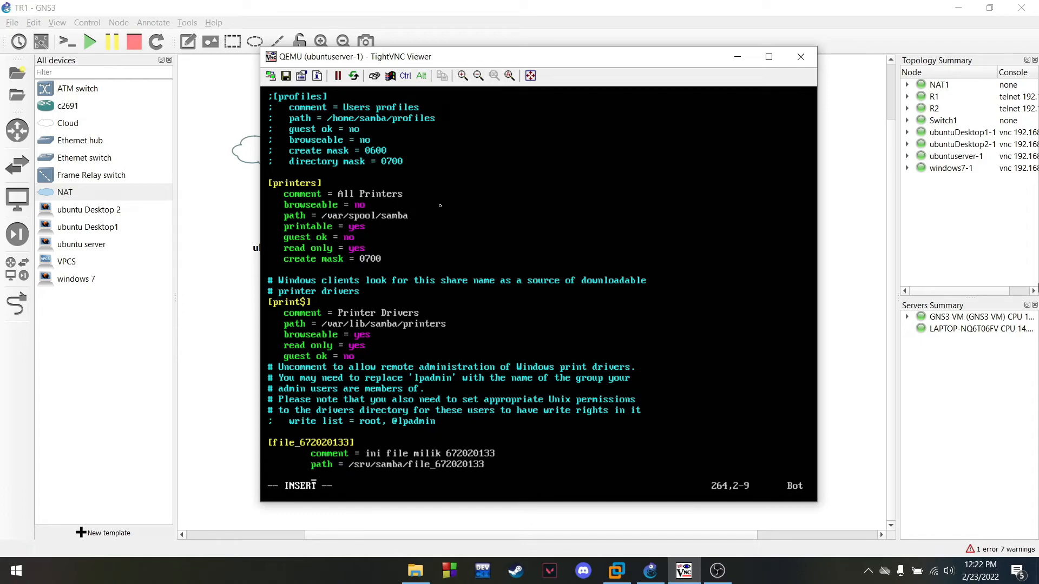
pyautogui.write('browseable = yes')
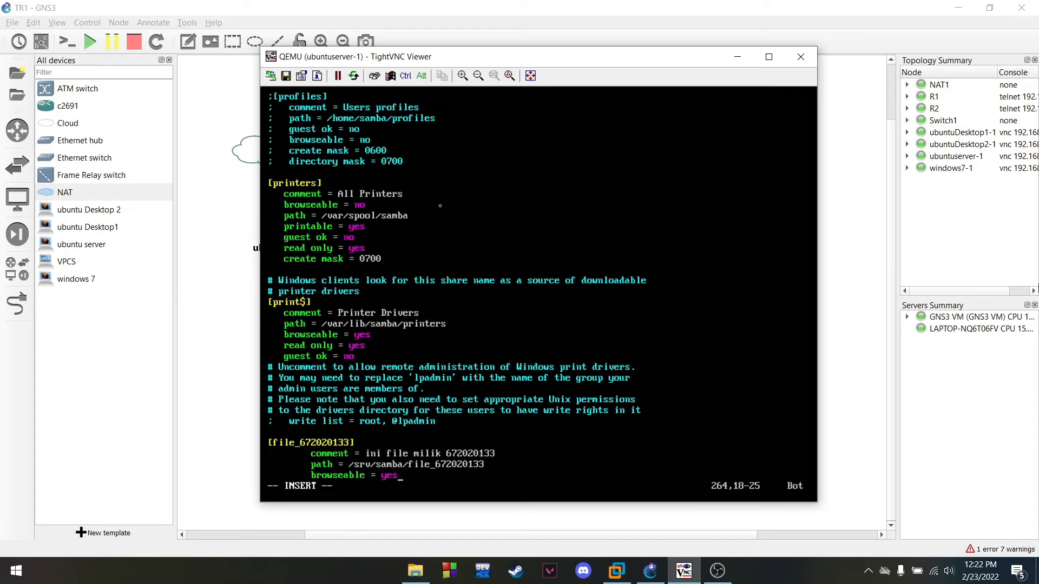
pyautogui.press('Return')
pyautogui.write('w')
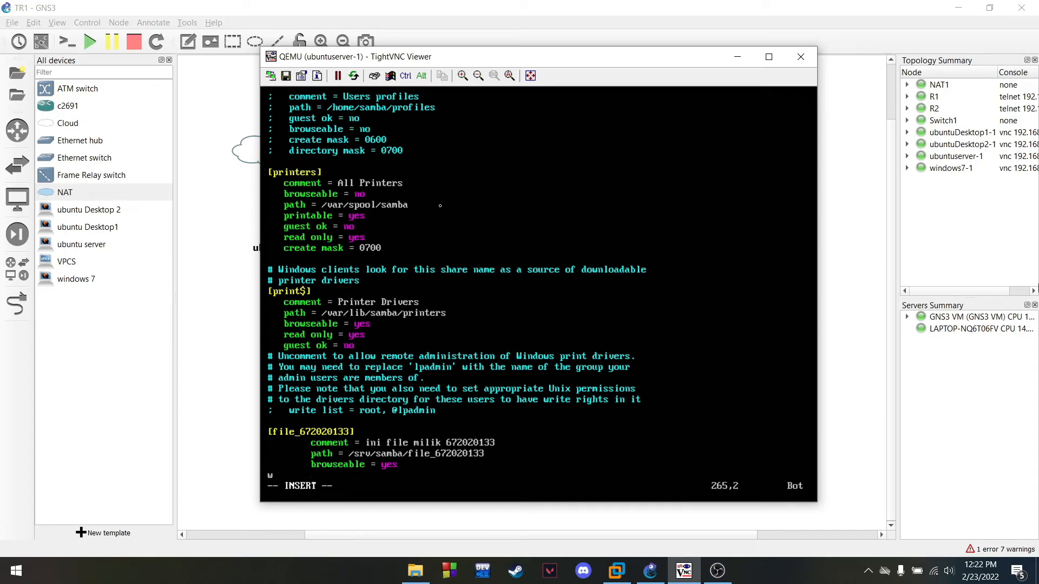
pyautogui.press('BackSpace')
pyautogui.press('Tab')
pyautogui.write('writeable = yes')
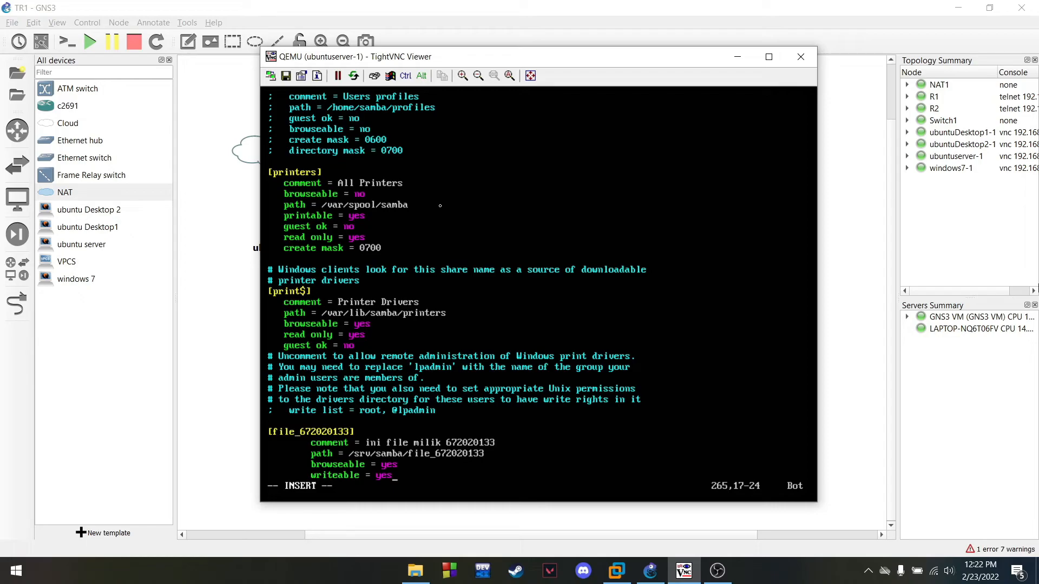
pyautogui.press('Return')
pyautogui.press('Tab')
pyautogui.write('guest ok')
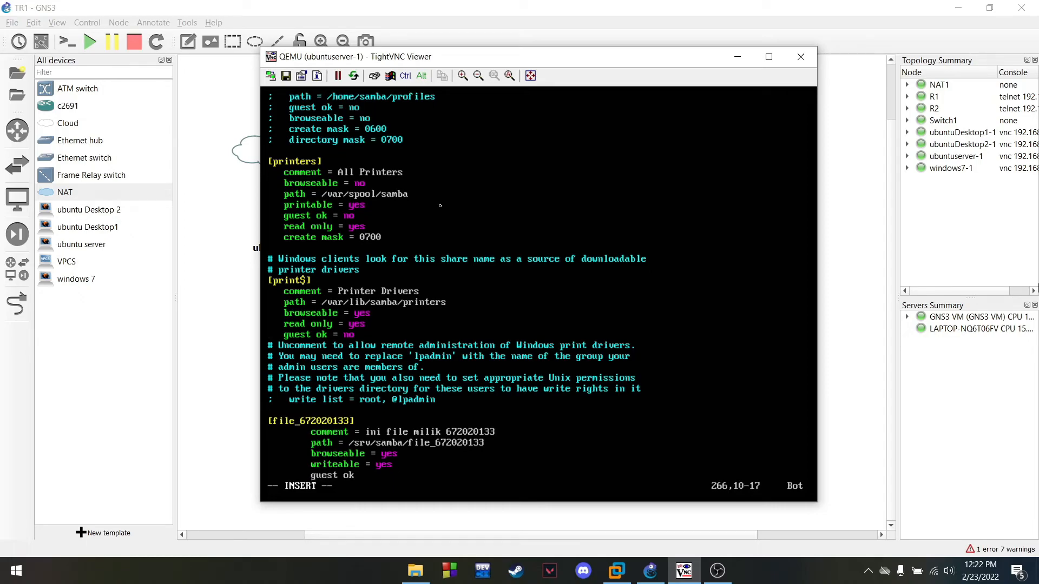
pyautogui.write(' =')
pyautogui.press('BackSpace')
pyautogui.press('BackSpace')
pyautogui.press('BackSpace')
pyautogui.press('BackSpace')
pyautogui.press('BackSpace')
pyautogui.write('ok')
pyautogui.press('BackSpace')
pyautogui.press('BackSpace')
pyautogui.write('ok = yes')
pyautogui.press('Return')
pyautogui.press('Tab')
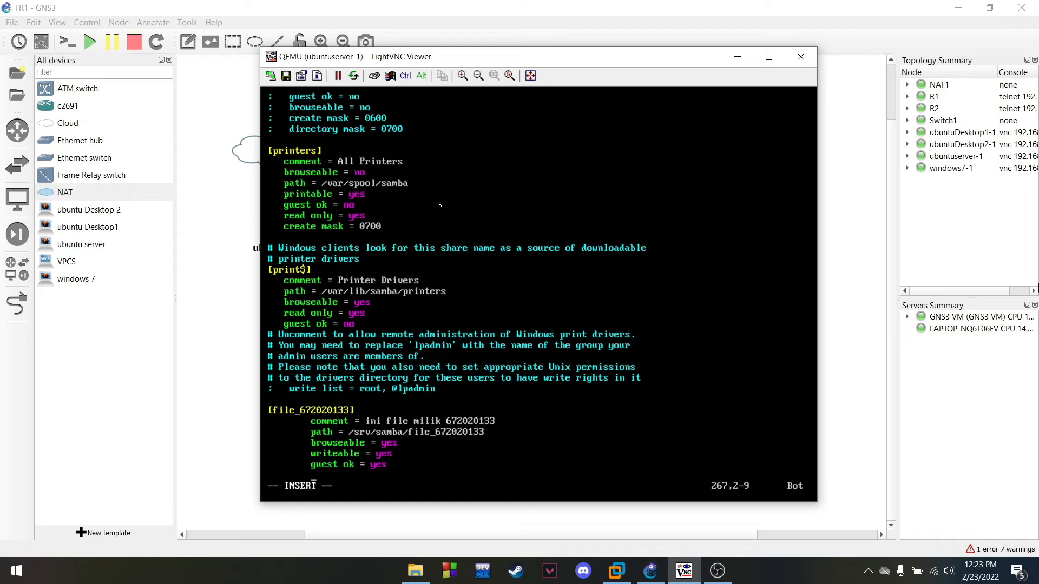
pyautogui.write('read only = no')
pyautogui.press('Return')
pyautogui.write('valid user =')
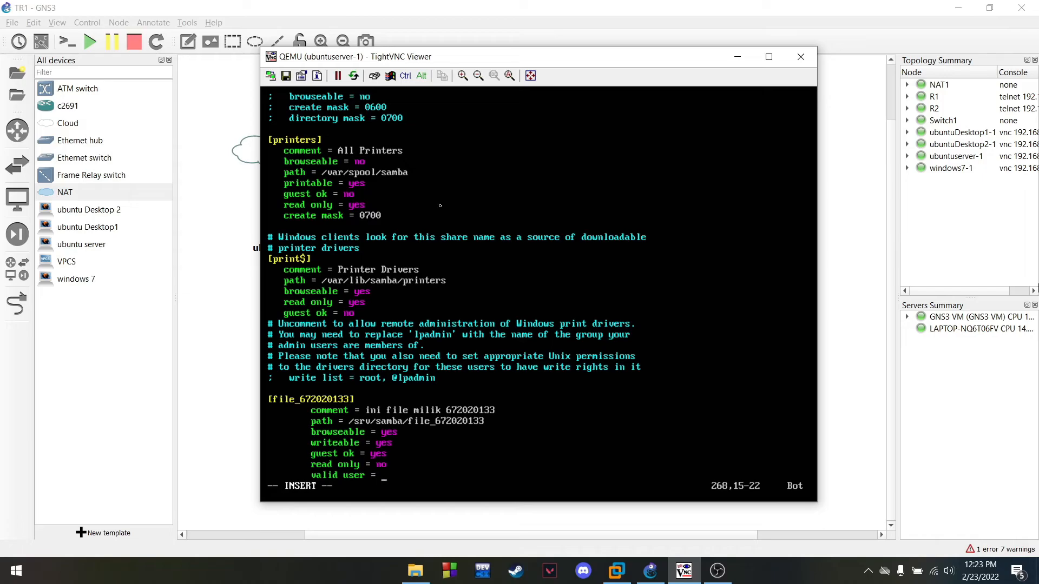
pyautogui.write('@ftiuksw')
# Save smb.conf with :wq and clear the terminal
pyautogui.press('Escape')
pyautogui.write(':wq')
pyautogui.press('Return')
pyautogui.write('c')
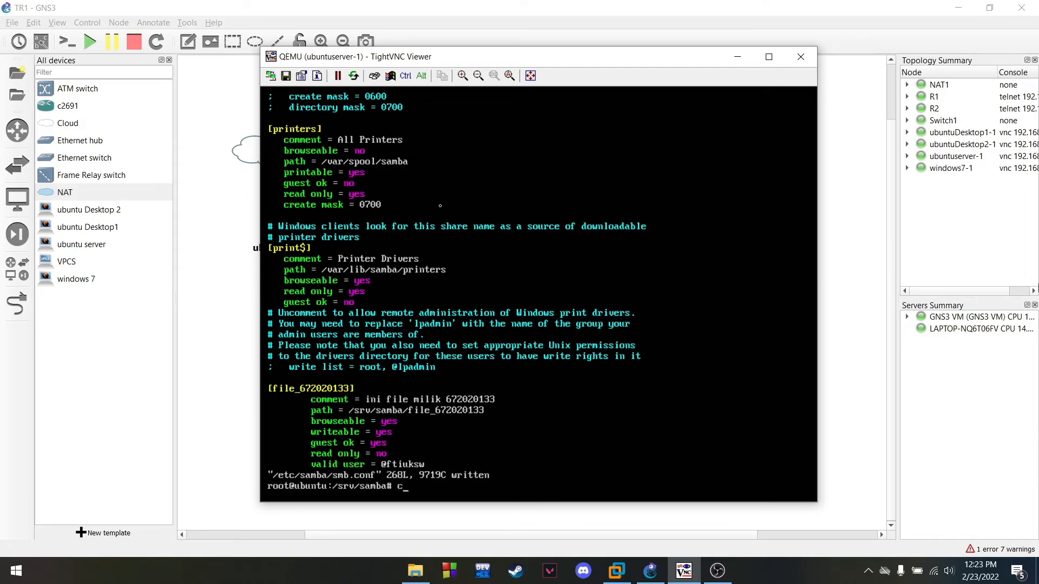
pyautogui.write('lear')
pyautogui.press('Return')
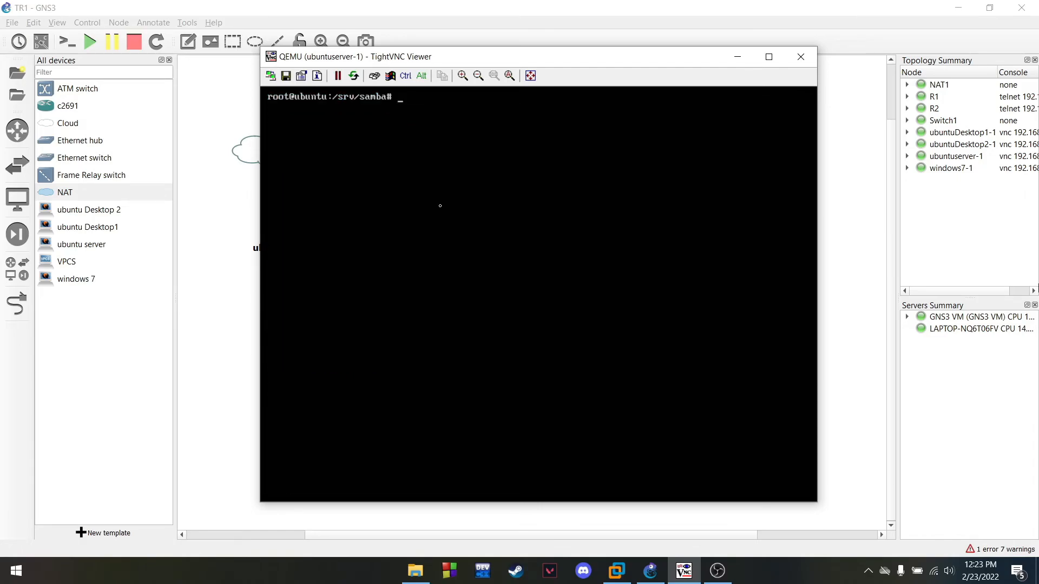
# Restart Samba with systemctl restart smbd.service nmbd.service
pyautogui.write('r')
pyautogui.press('BackSpace')
pyautogui.write('ss')
pyautogui.press('BackSpace')
pyautogui.write('ystemctl restart smbd.r')
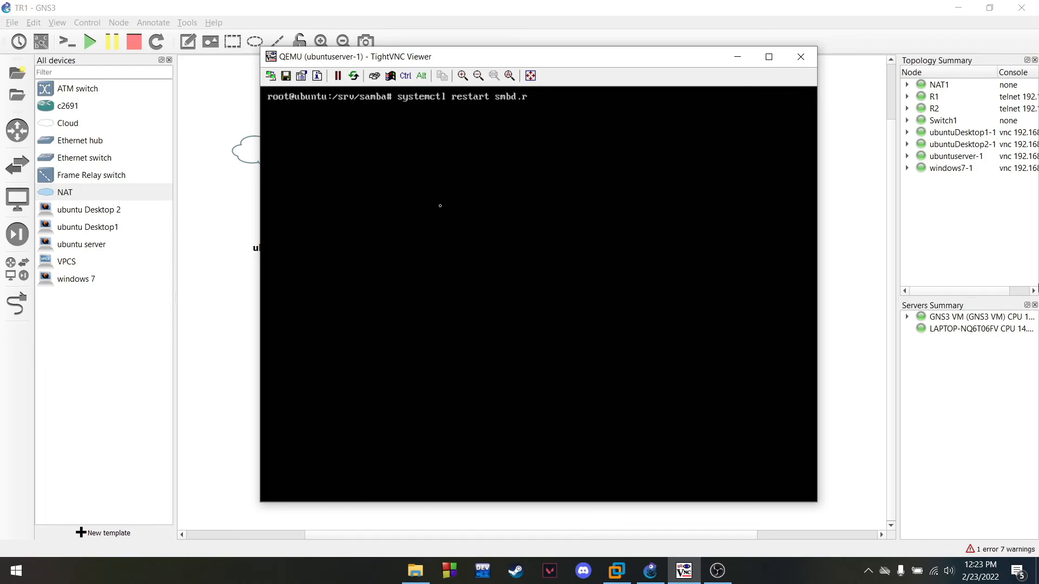
pyautogui.press('BackSpace')
pyautogui.write('service')
pyautogui.write('nmbd.service')
pyautogui.press('Return')
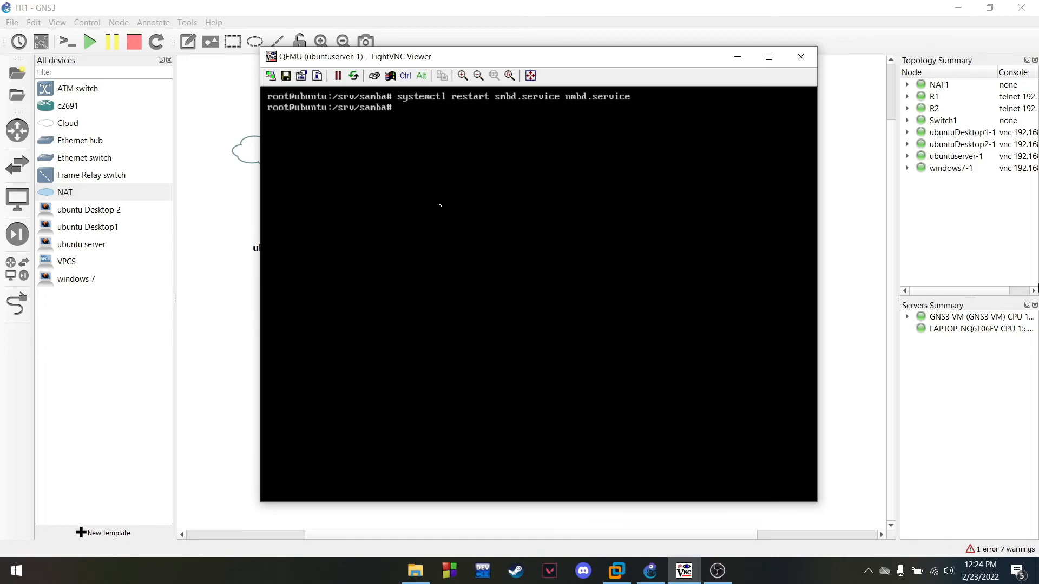
# Check systemctl status smbd.service shows active (running), clear the terminal, and minimize the console
pyautogui.press('Up')
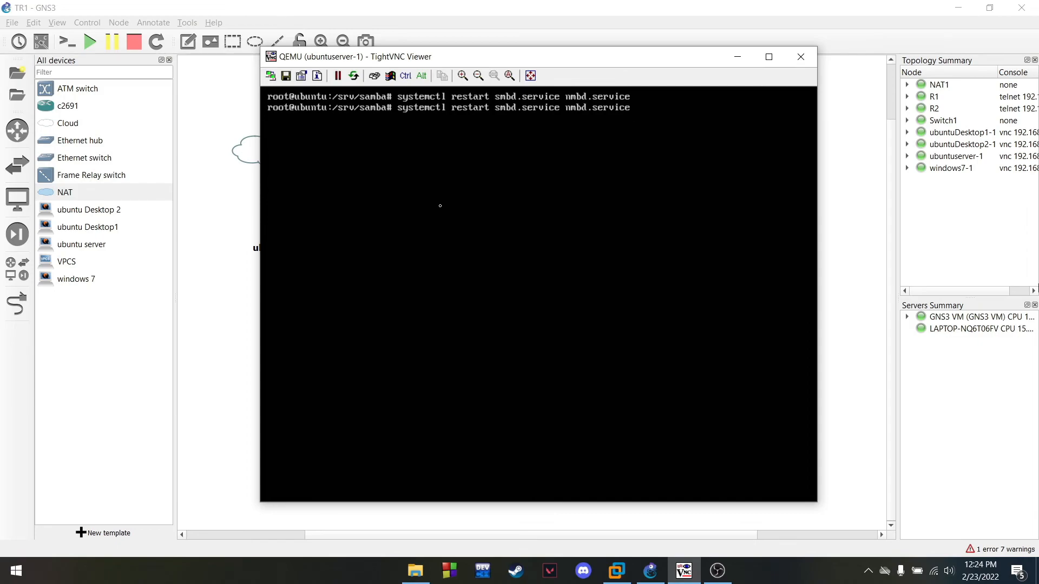
pyautogui.press('Left')
pyautogui.press('Left')
pyautogui.press('Left')
pyautogui.press('Left')
pyautogui.press('Left')
pyautogui.press('Left')
pyautogui.press('BackSpace')
pyautogui.press('BackSpace')
pyautogui.press('BackSpace')
pyautogui.press('BackSpace')
pyautogui.press('BackSpace')
pyautogui.press('BackSpace')
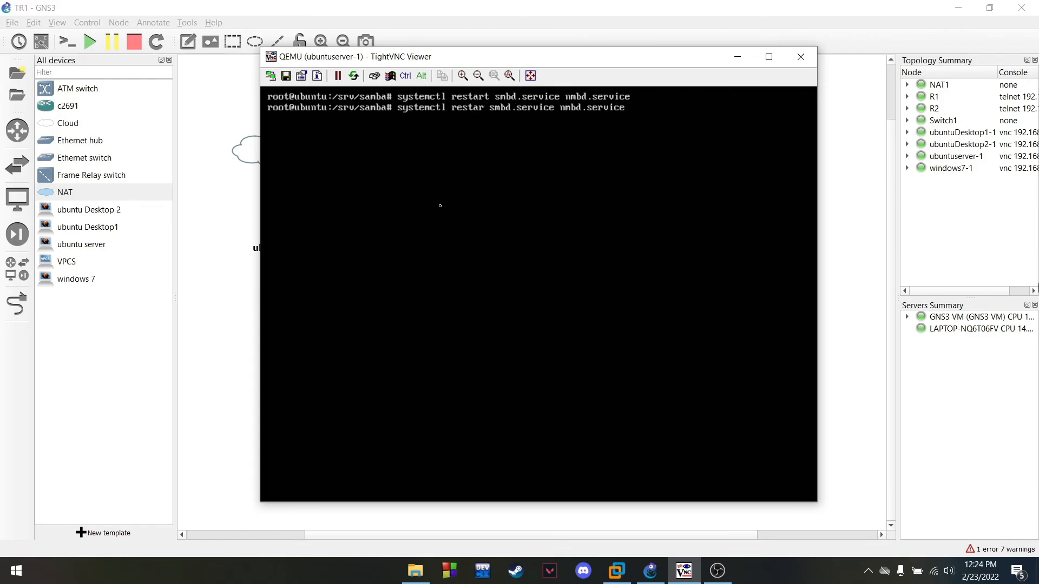
pyautogui.write('status')
pyautogui.press('BackSpace')
pyautogui.press('BackSpace')
pyautogui.press('BackSpace')
pyautogui.press('BackSpace')
pyautogui.press('BackSpace')
pyautogui.press('BackSpace')
pyautogui.press('BackSpace')
pyautogui.press('BackSpace')
pyautogui.press('BackSpace')
pyautogui.press('BackSpace')
pyautogui.press('Return')
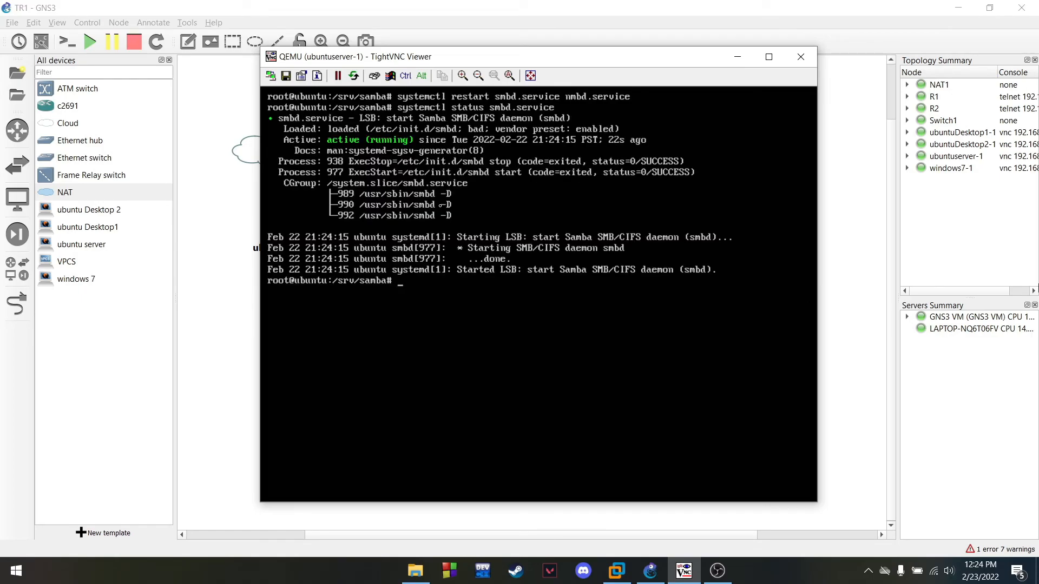
pyautogui.write('clear')
pyautogui.press('Return')
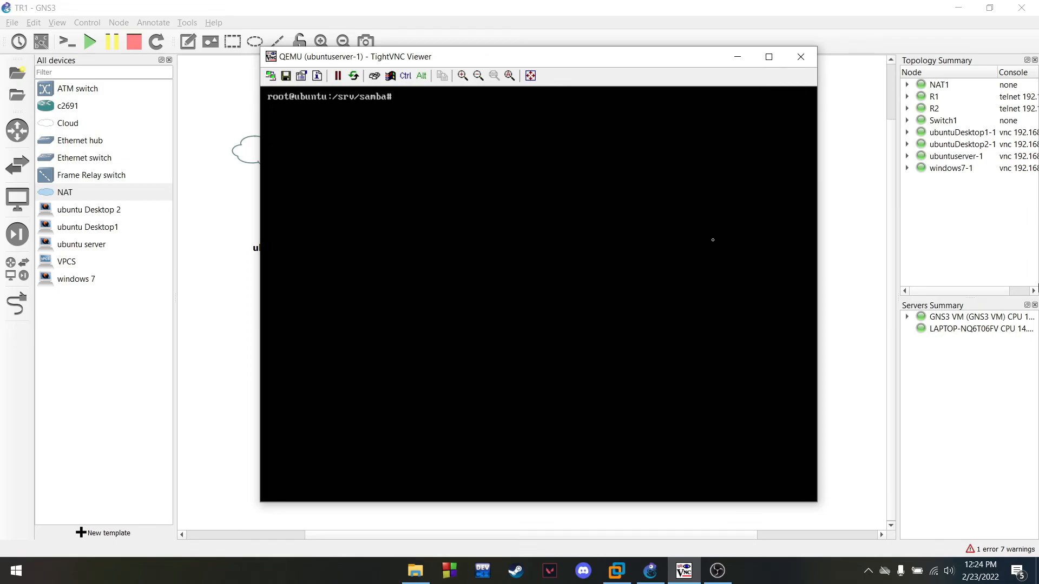
pyautogui.click(737, 58)
# Open the ubuntuDesktop1-1 and windows7-1 consoles, then launch Windows Explorer on Windows 7
pyautogui.rightClick(568, 359)
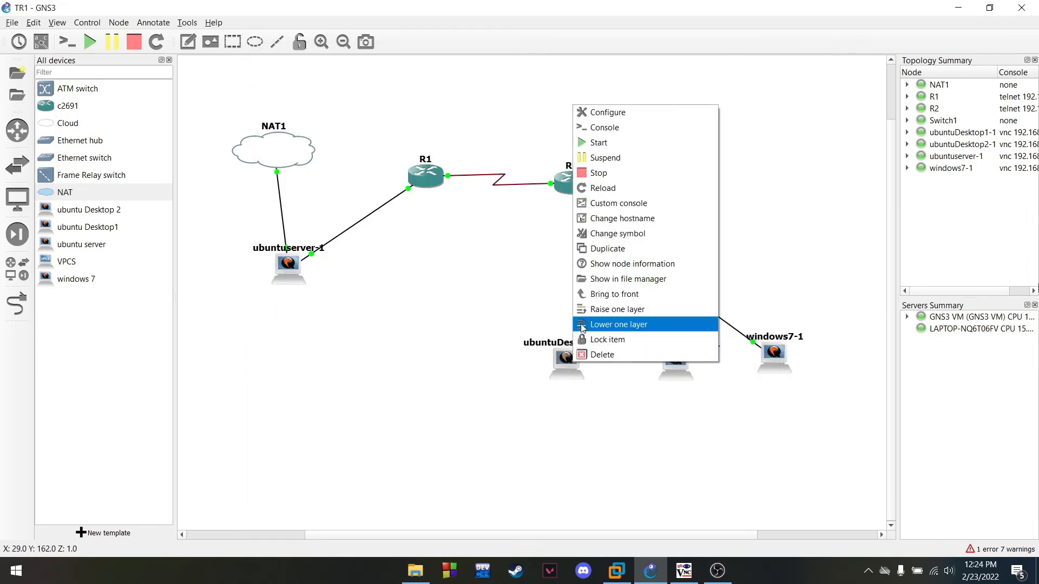
pyautogui.click(603, 127)
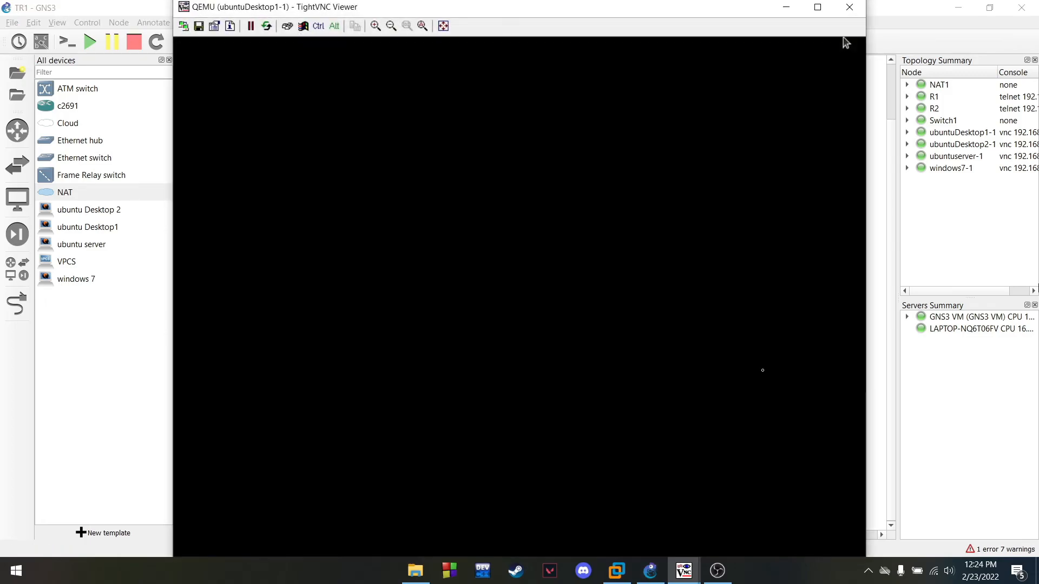
pyautogui.click(786, 7)
pyautogui.rightClick(774, 354)
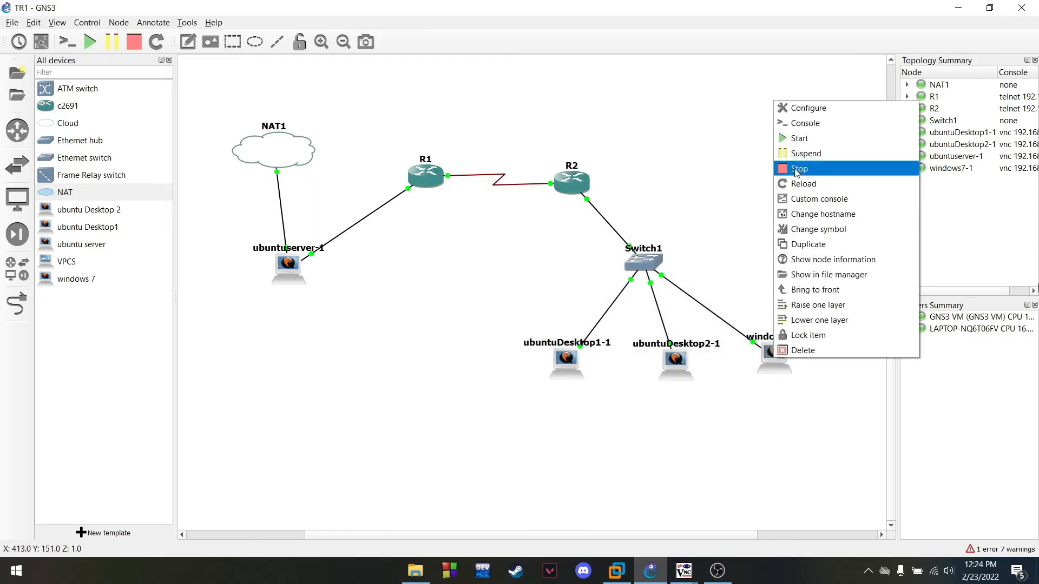
pyautogui.click(812, 123)
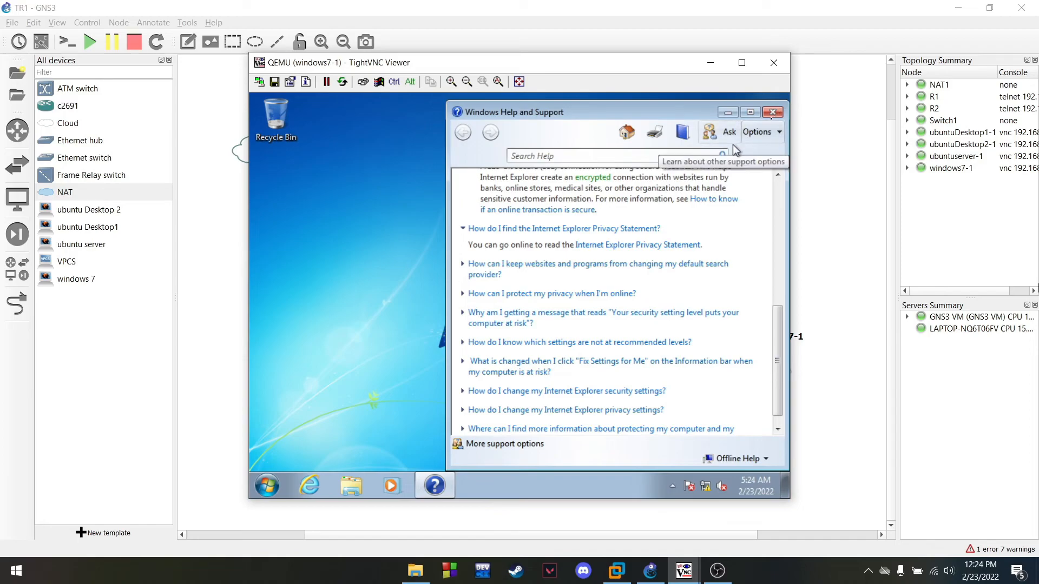
pyautogui.click(772, 113)
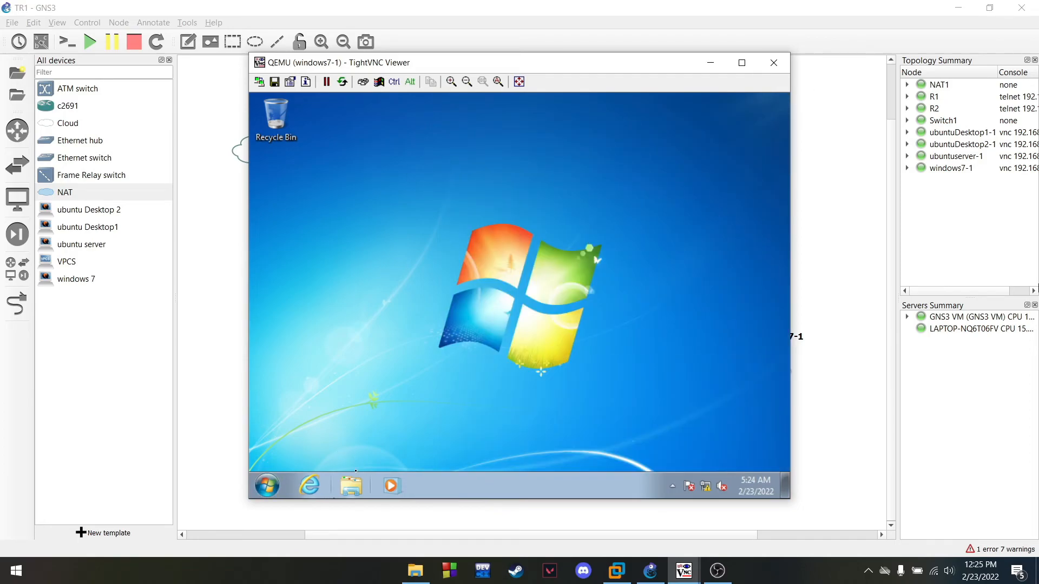
pyautogui.click(347, 488)
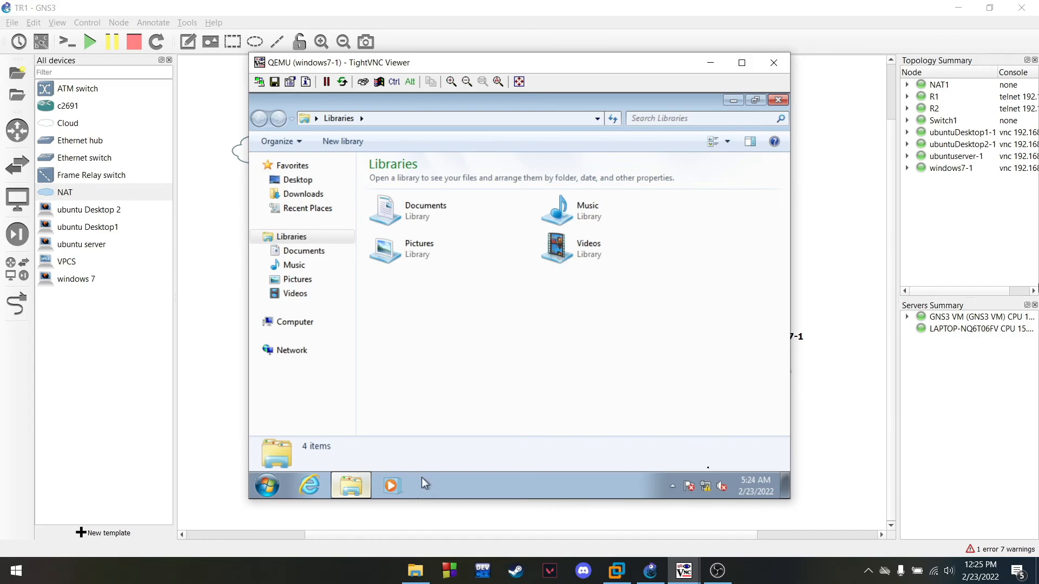
# Bring up the ubuntuDesktop1-1 console and log in with the account password
pyautogui.click(684, 571)
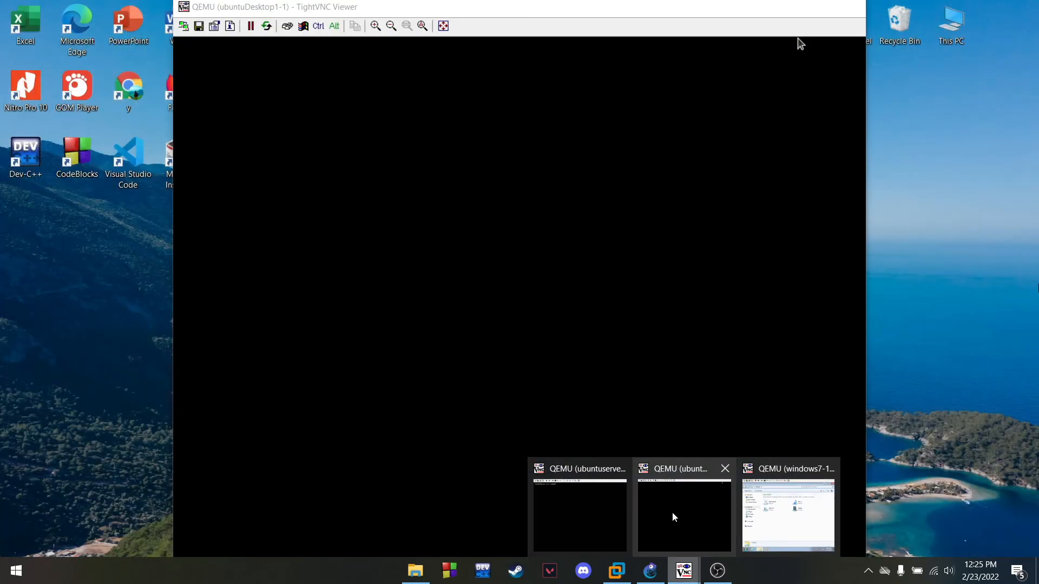
pyautogui.click(672, 512)
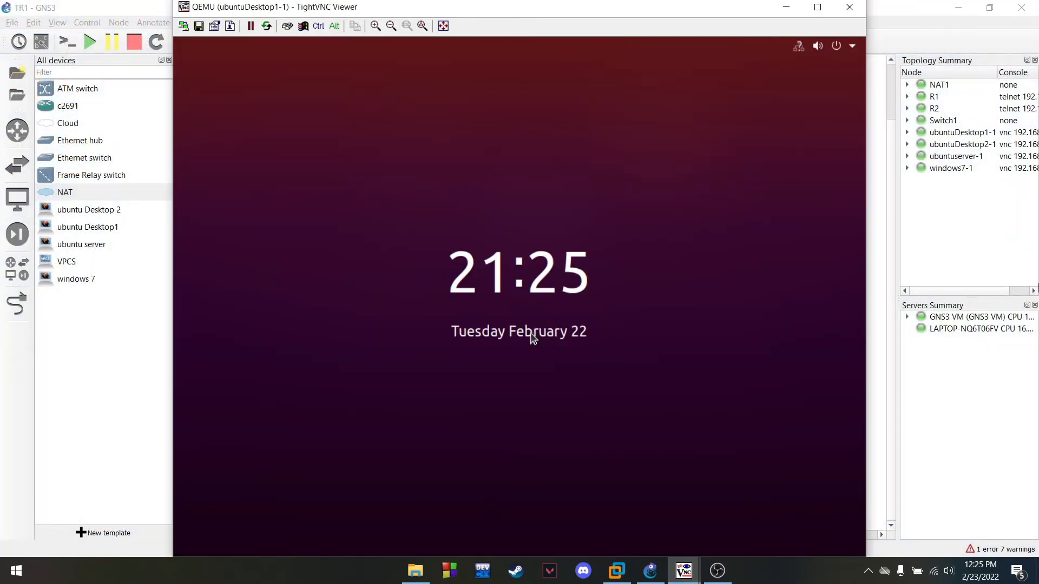
pyautogui.click(515, 364)
pyautogui.write('1')
pyautogui.press('Return')
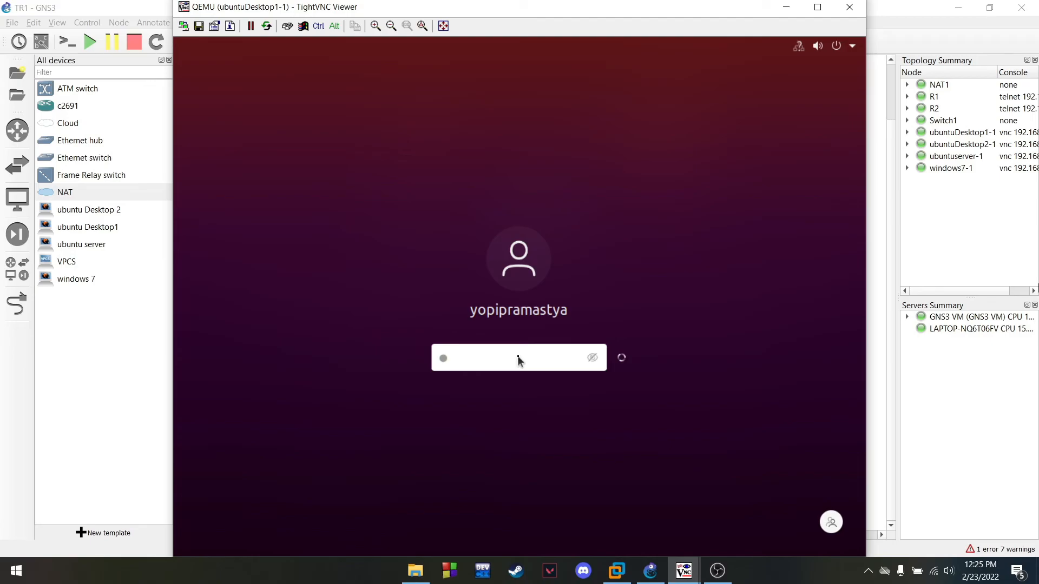
# In Windows 7 Explorer, go to \\tekjarf.com to list the server's shares
pyautogui.click(787, 7)
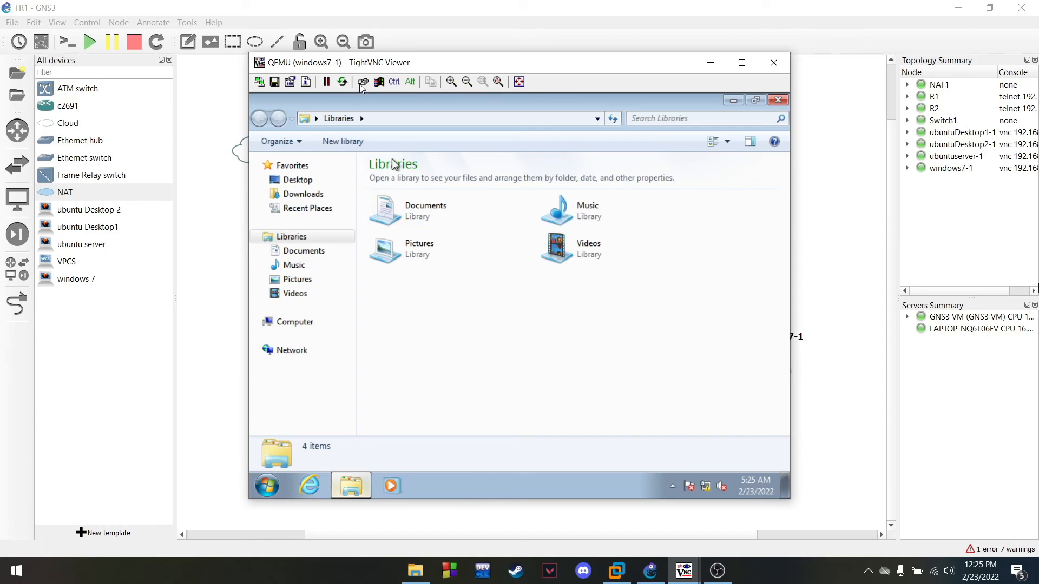
pyautogui.click(382, 118)
pyautogui.press('BackSpace')
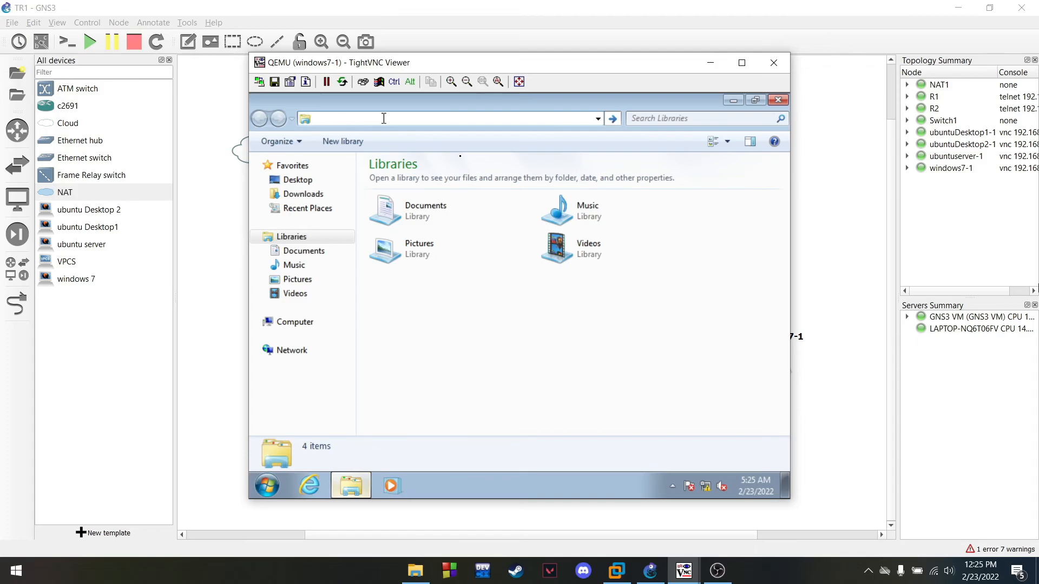
pyautogui.write('\\\\tekjarf.com')
pyautogui.press('Return')
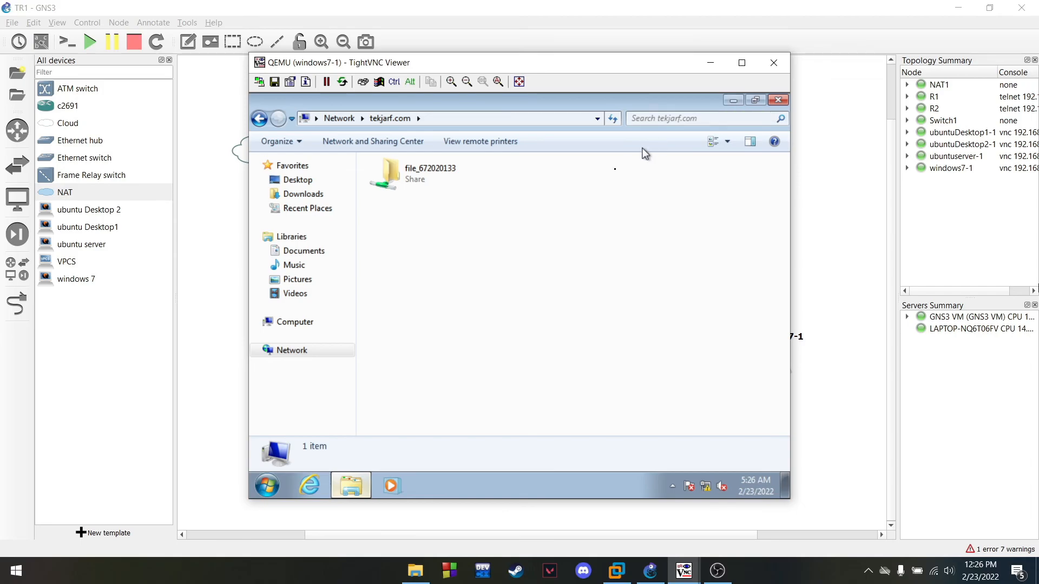
# Check the Ubuntu console, then restore Explorer showing tekjarf.com
pyautogui.click(734, 100)
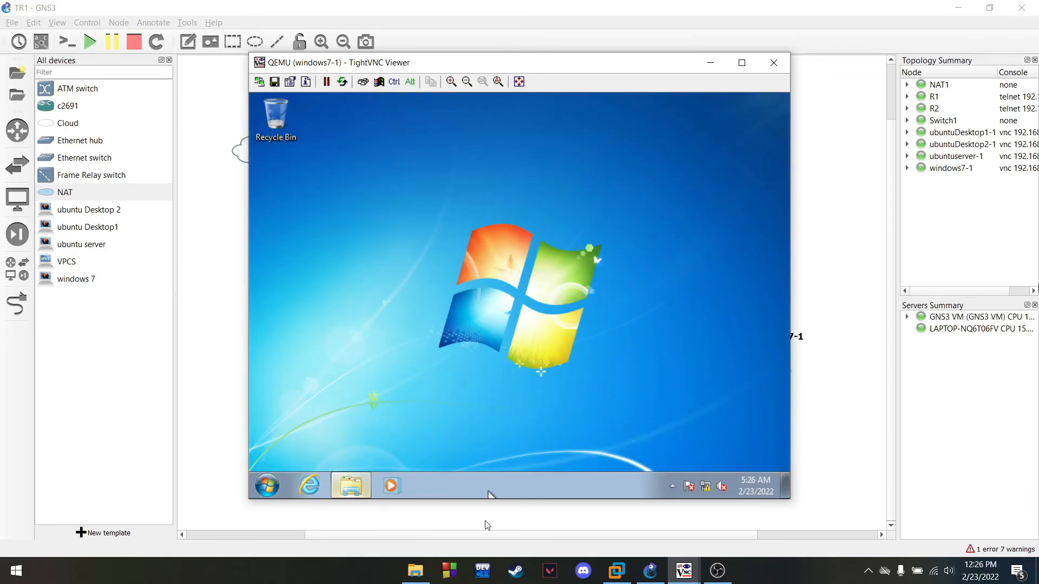
pyautogui.moveTo(684, 571)
pyautogui.click(696, 525)
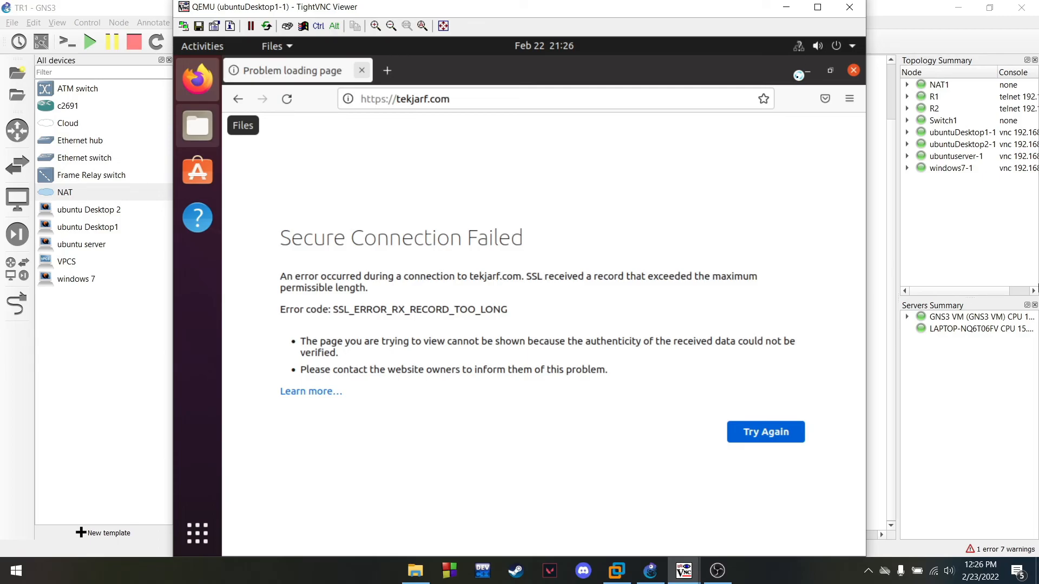
pyautogui.click(788, 10)
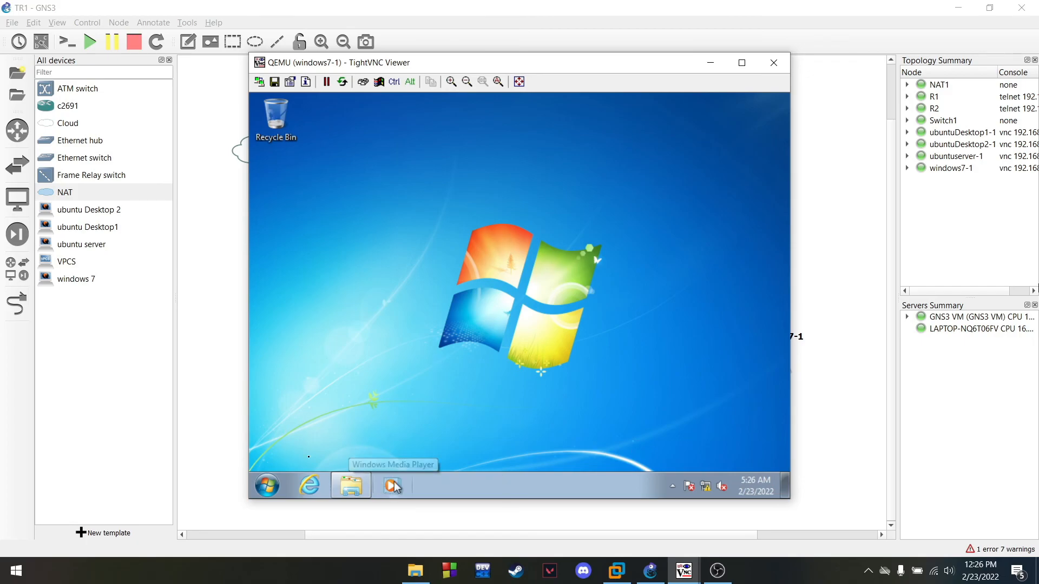
pyautogui.click(351, 485)
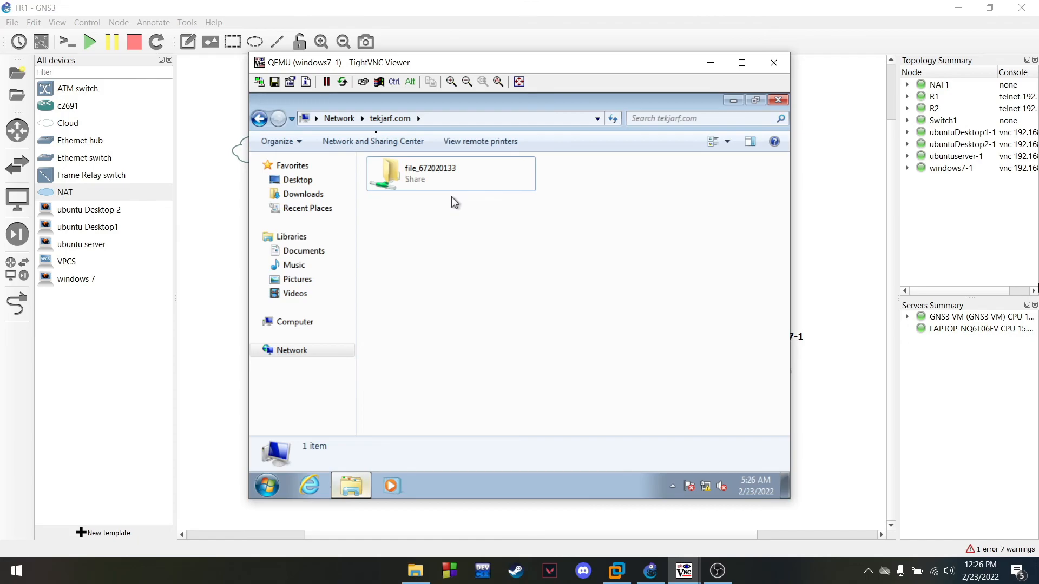
pyautogui.doubleClick(446, 181)
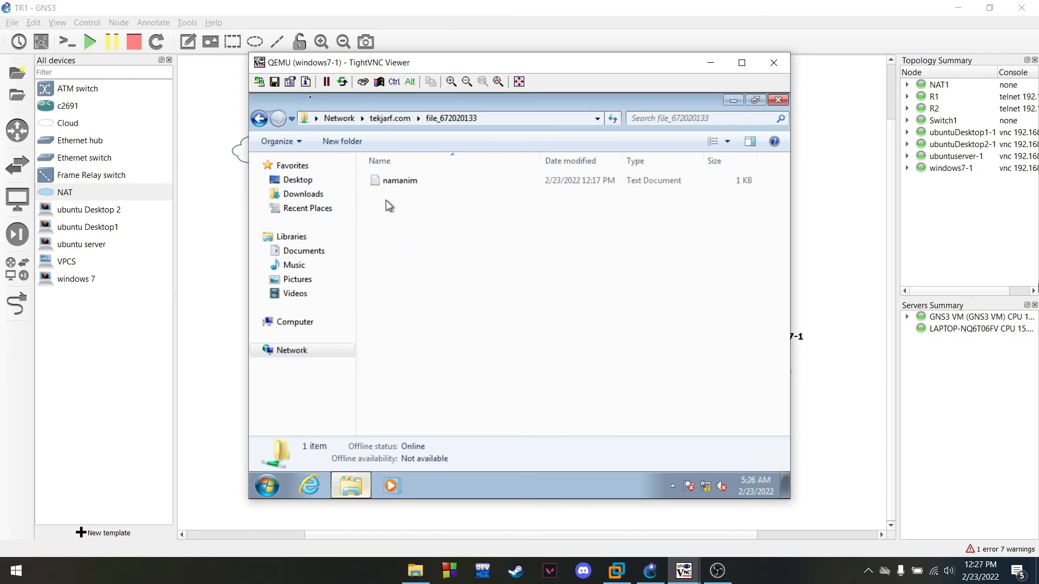
pyautogui.doubleClick(420, 182)
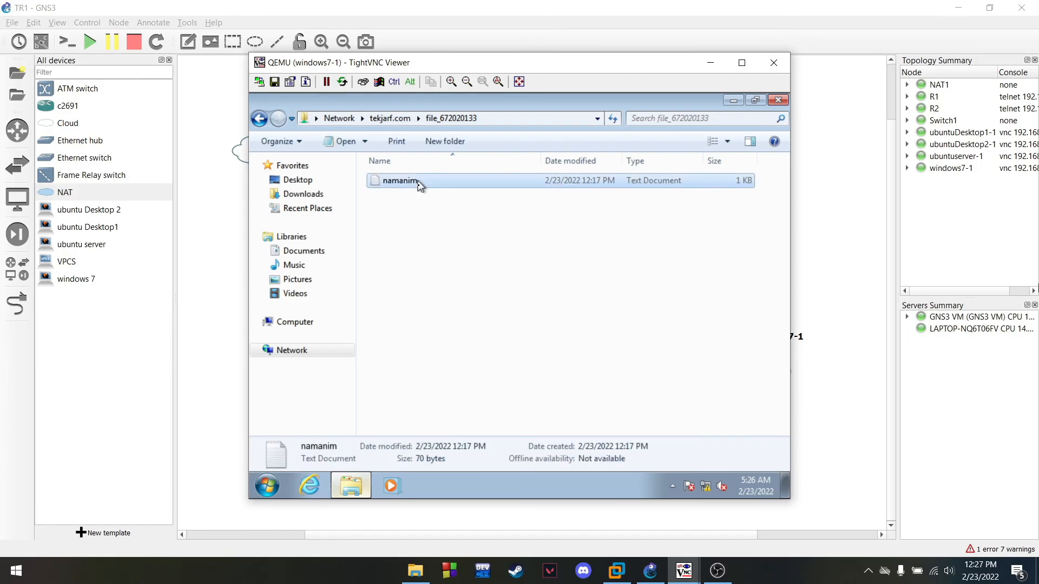
pyautogui.click(603, 282)
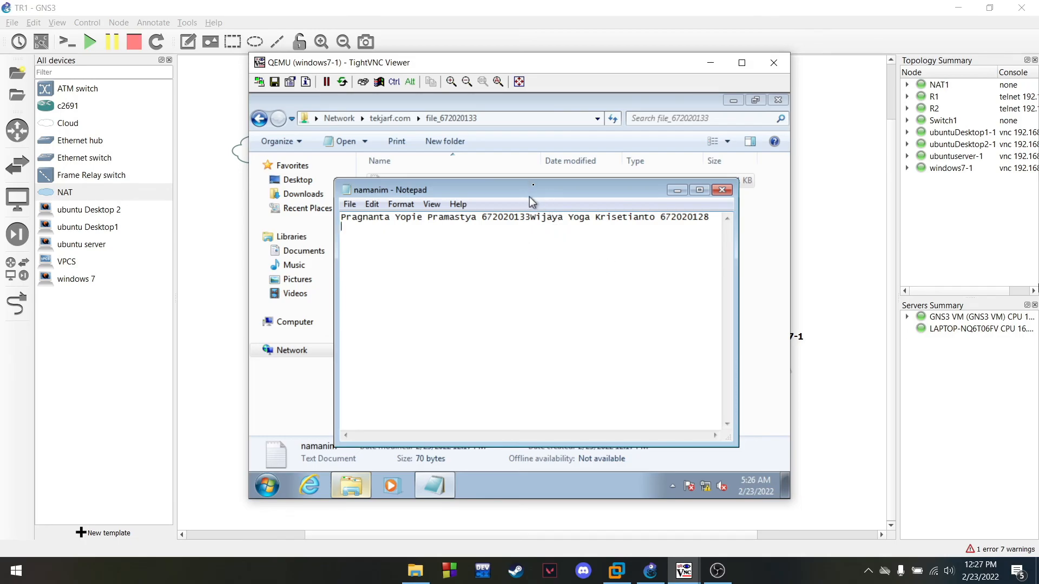
pyautogui.moveTo(529, 197); pyautogui.dragTo(530, 191)
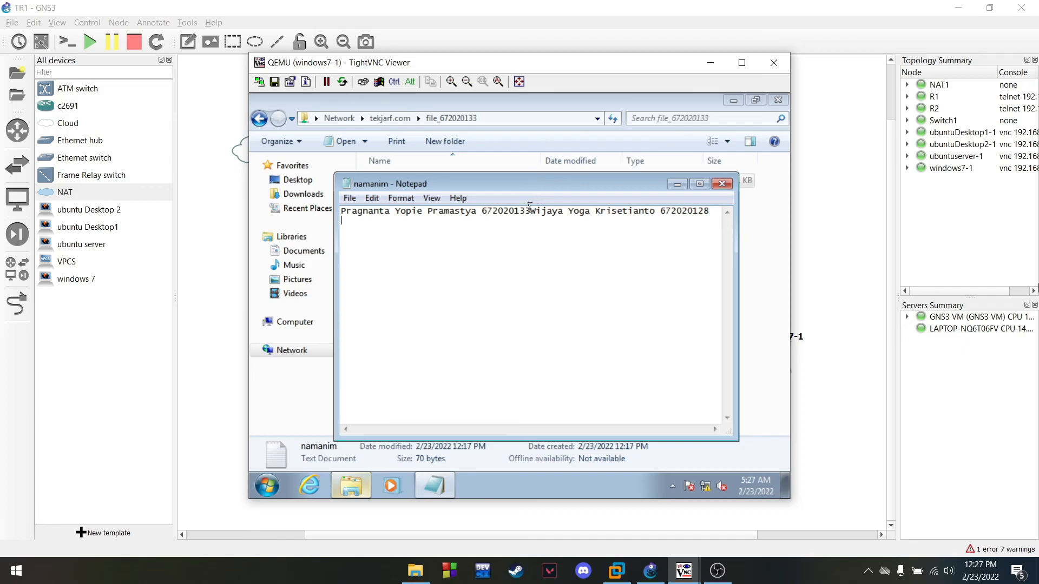
pyautogui.click(722, 184)
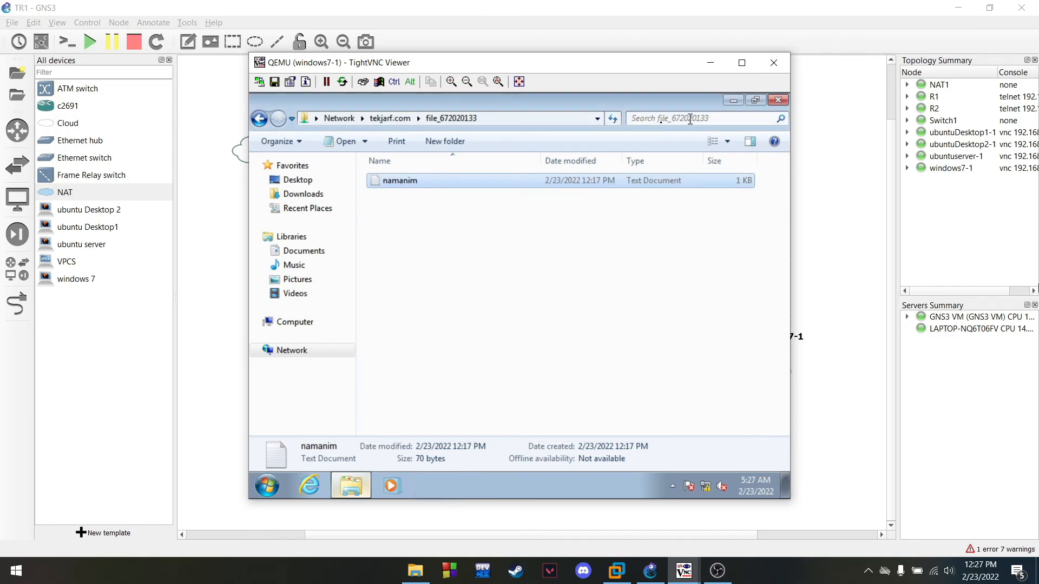
pyautogui.click(734, 101)
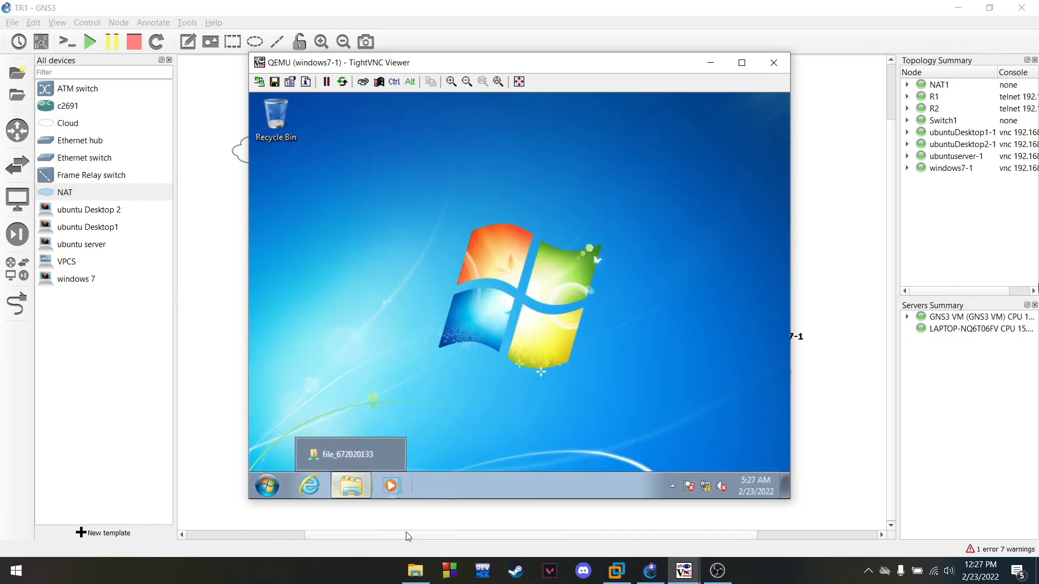
# On ubuntuDesktop1-1, connect Files to smb://tekjarf.com via Other Locations
pyautogui.click(711, 62)
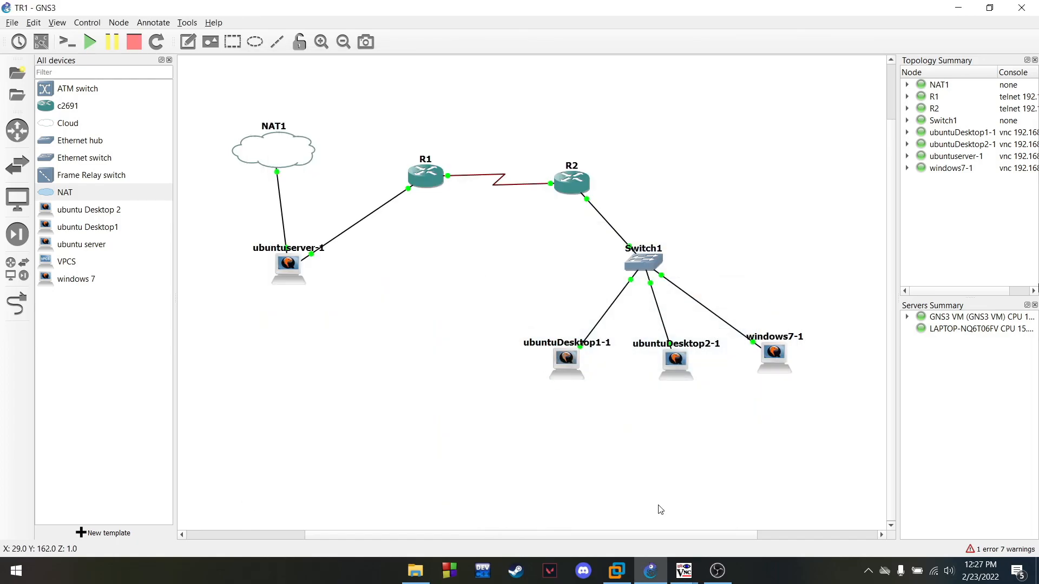
pyautogui.moveTo(679, 563)
pyautogui.click(544, 460)
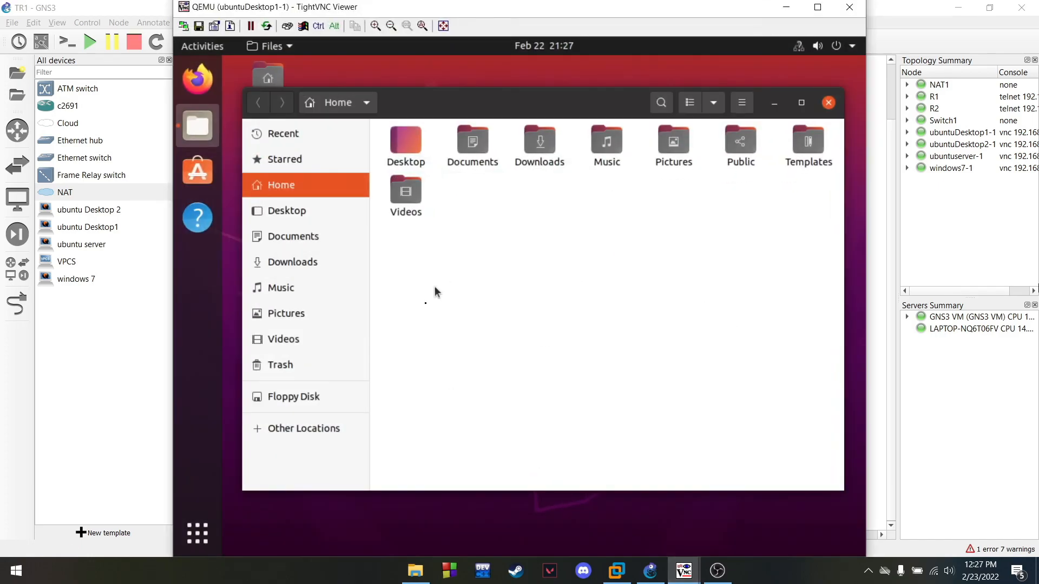
pyautogui.click(275, 433)
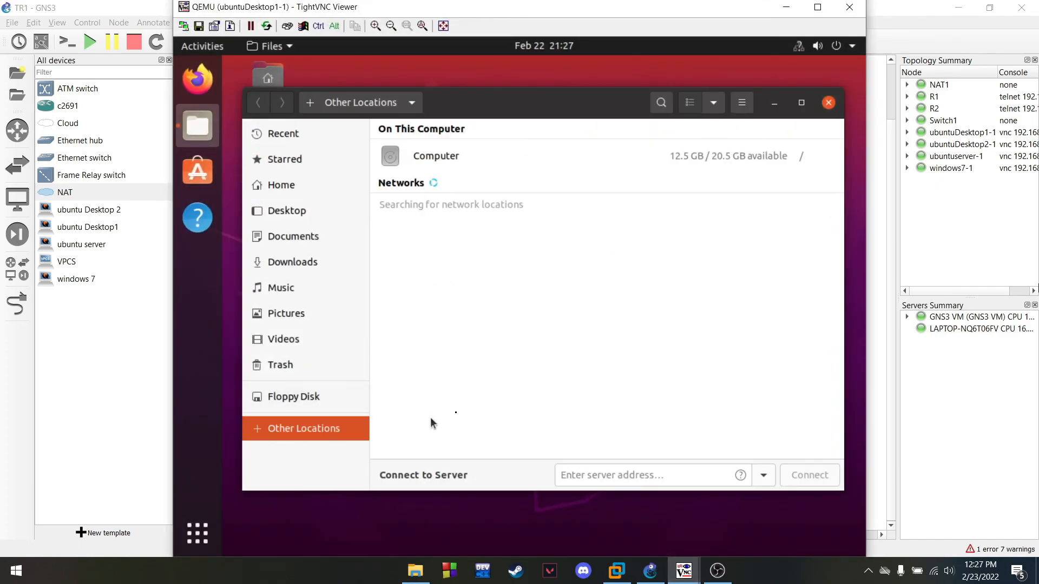
pyautogui.click(600, 475)
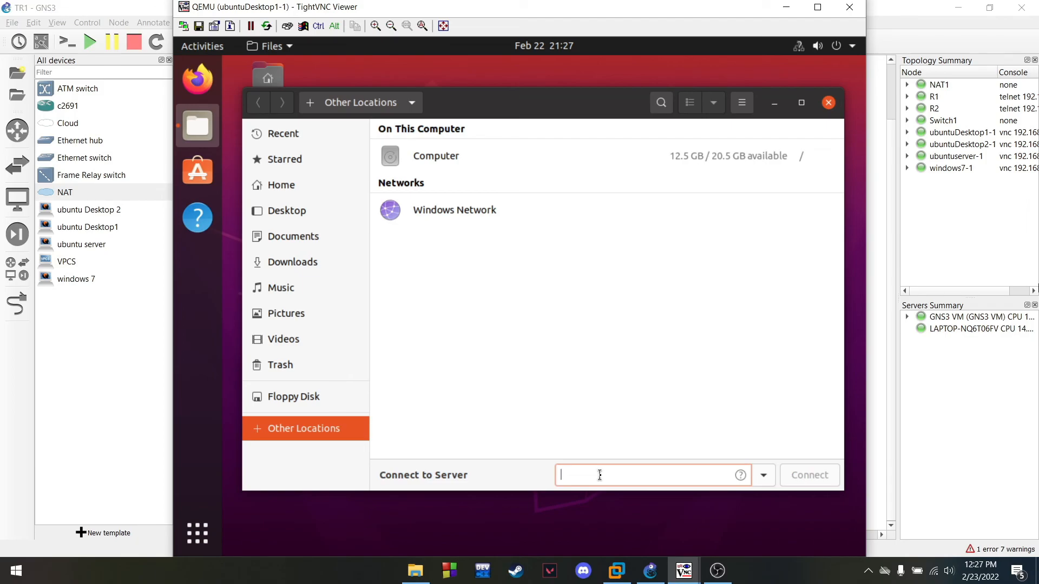
pyautogui.write('smb://tekjari.com')
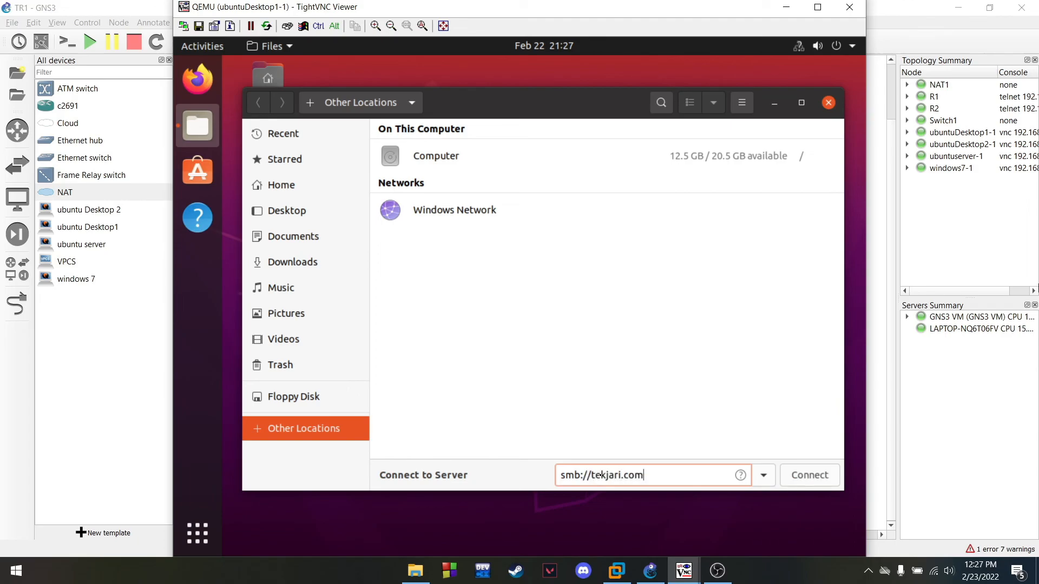
pyautogui.press('BackSpace')
pyautogui.press('BackSpace')
pyautogui.press('BackSpace')
pyautogui.press('BackSpace')
pyautogui.press('BackSpace')
pyautogui.write('f.com')
pyautogui.press('Return')
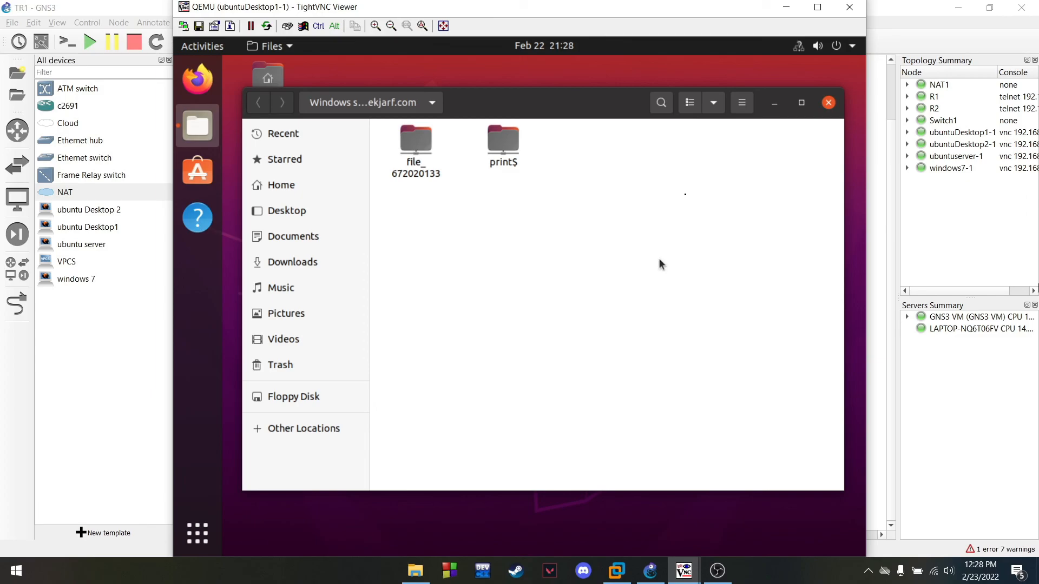
# On Windows 7, reopen Explorer at \\tekjarf.com, then close it and hide the windows7-1 viewer
pyautogui.moveTo(684, 573)
pyautogui.click(756, 514)
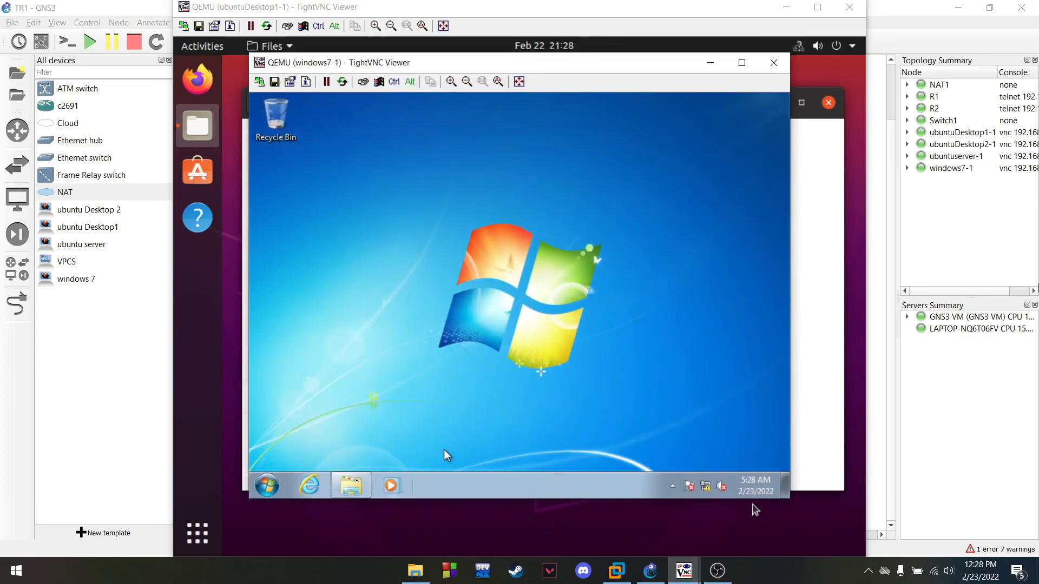
pyautogui.click(351, 486)
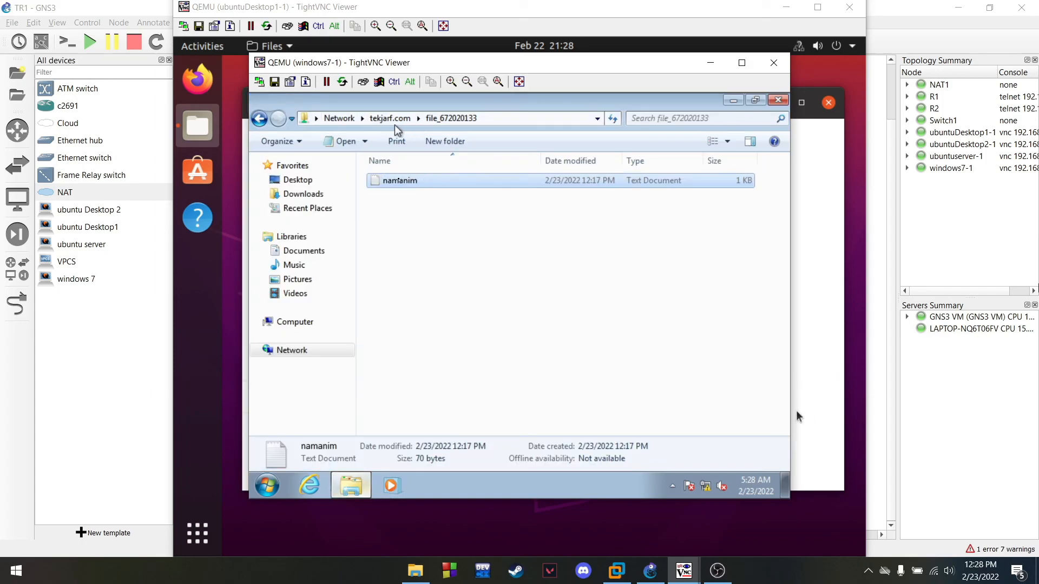
pyautogui.click(340, 118)
pyautogui.click(382, 120)
pyautogui.write('\\\\tekjarf.com')
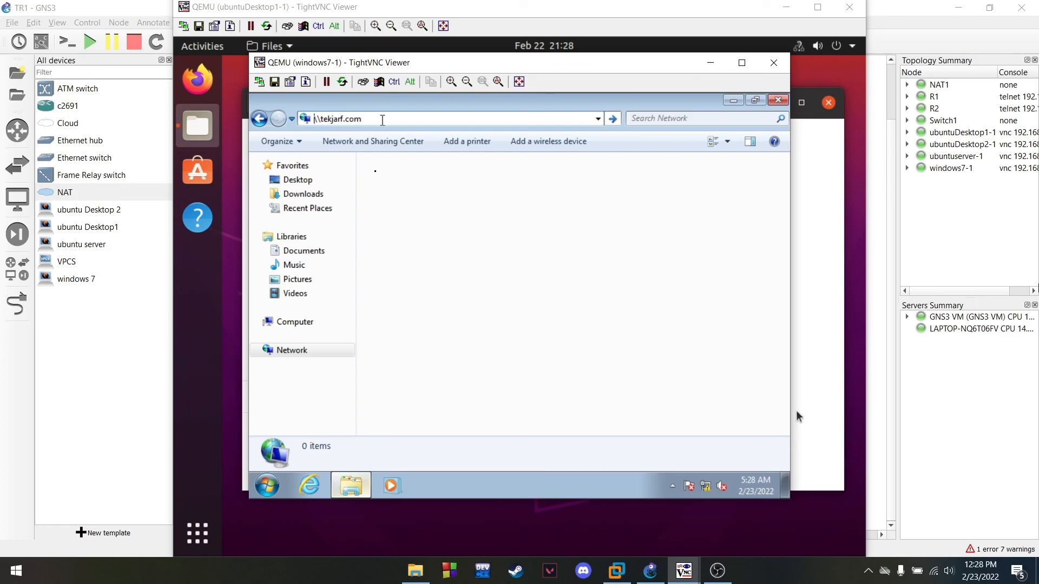
pyautogui.press('Return')
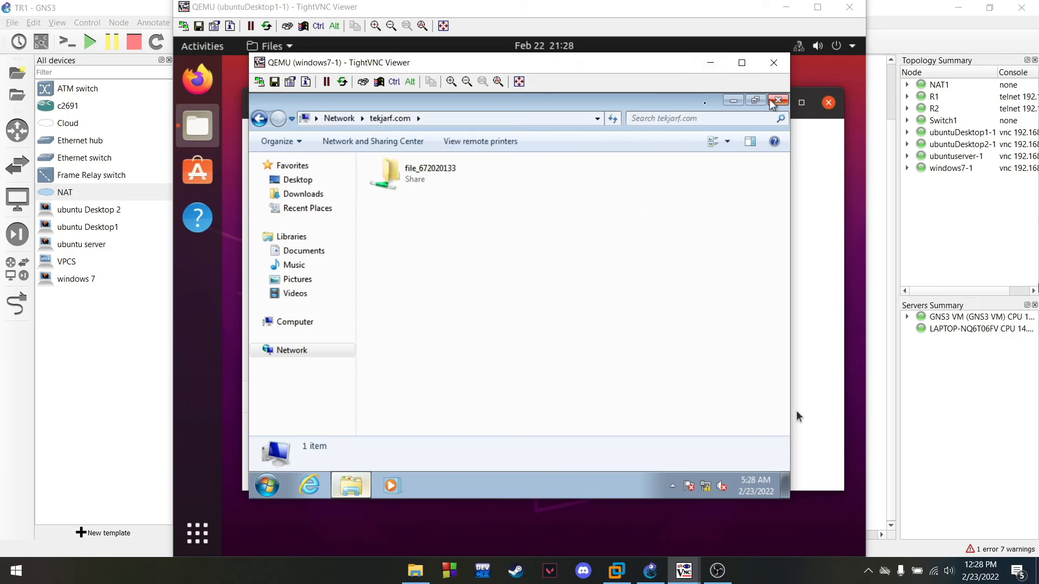
pyautogui.click(777, 101)
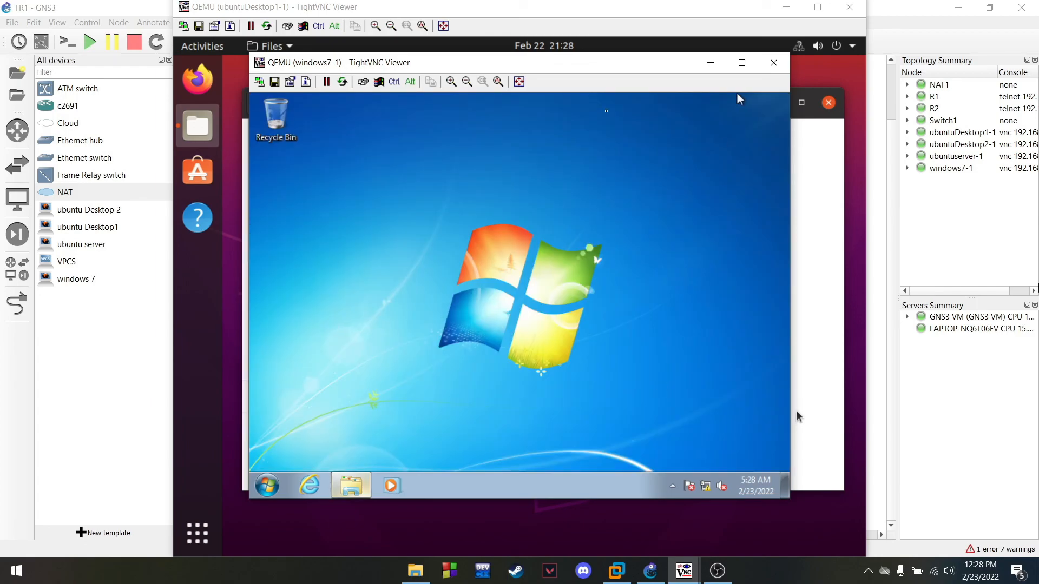
pyautogui.click(710, 62)
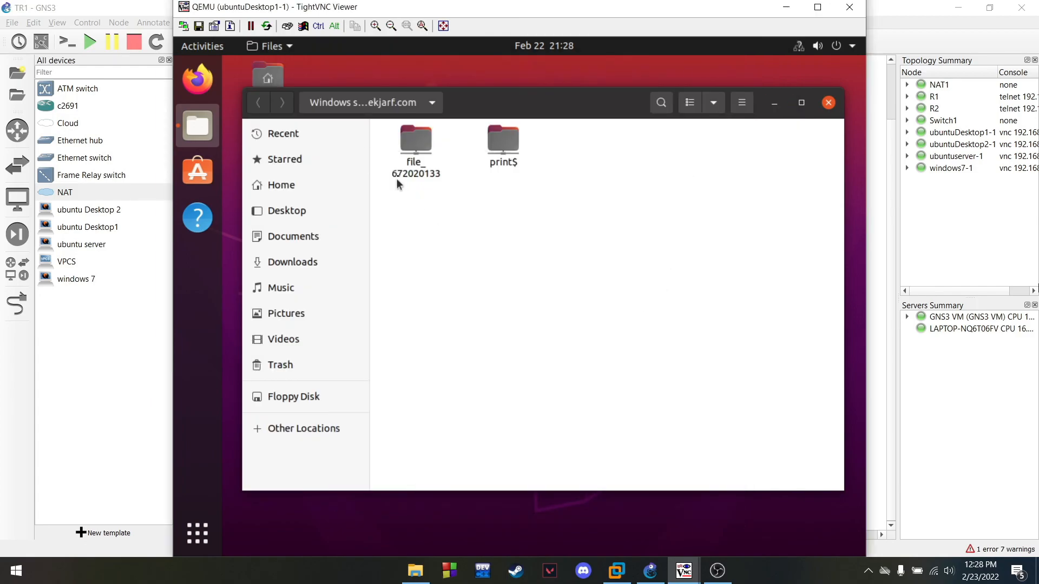
pyautogui.click(425, 159)
pyautogui.doubleClick(420, 144)
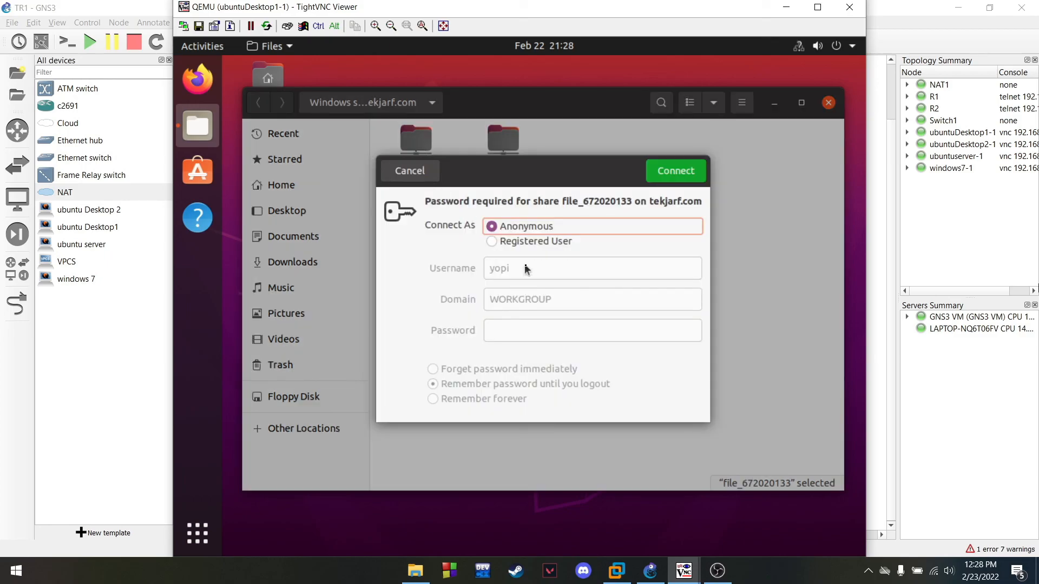
pyautogui.click(529, 242)
pyautogui.click(528, 269)
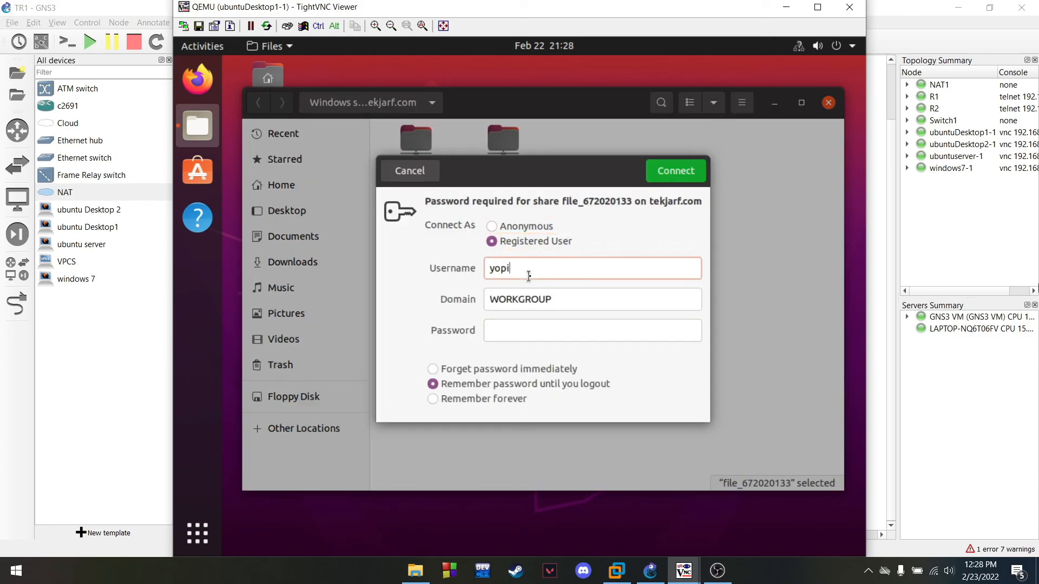
pyautogui.click(545, 330)
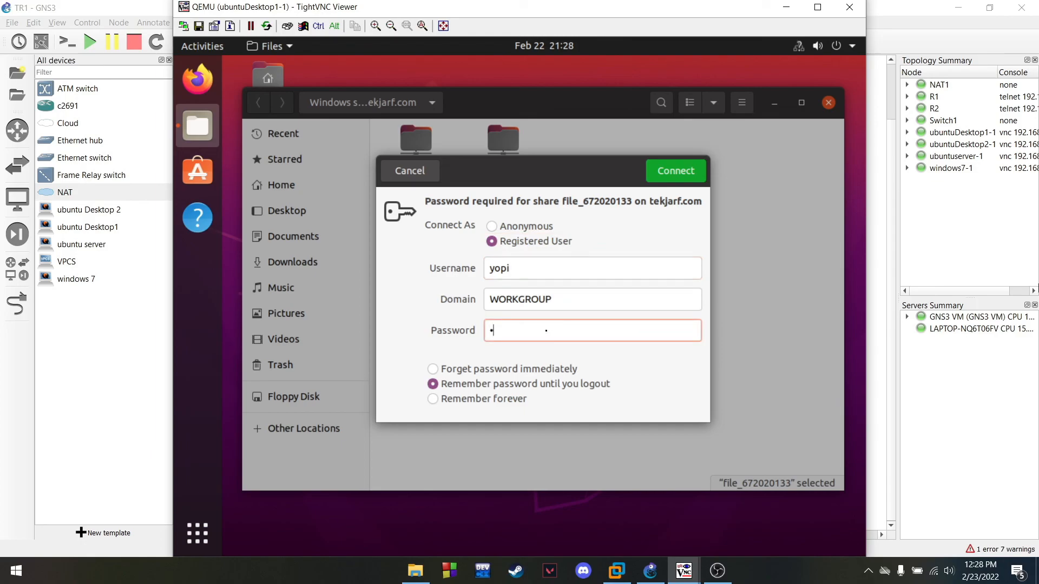
pyautogui.click(667, 172)
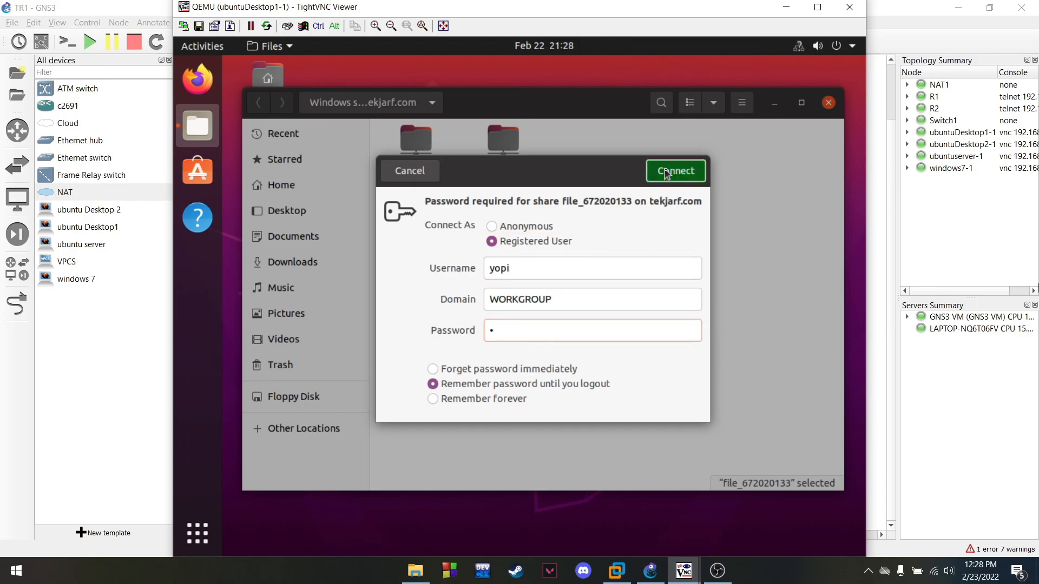
pyautogui.press('Return')
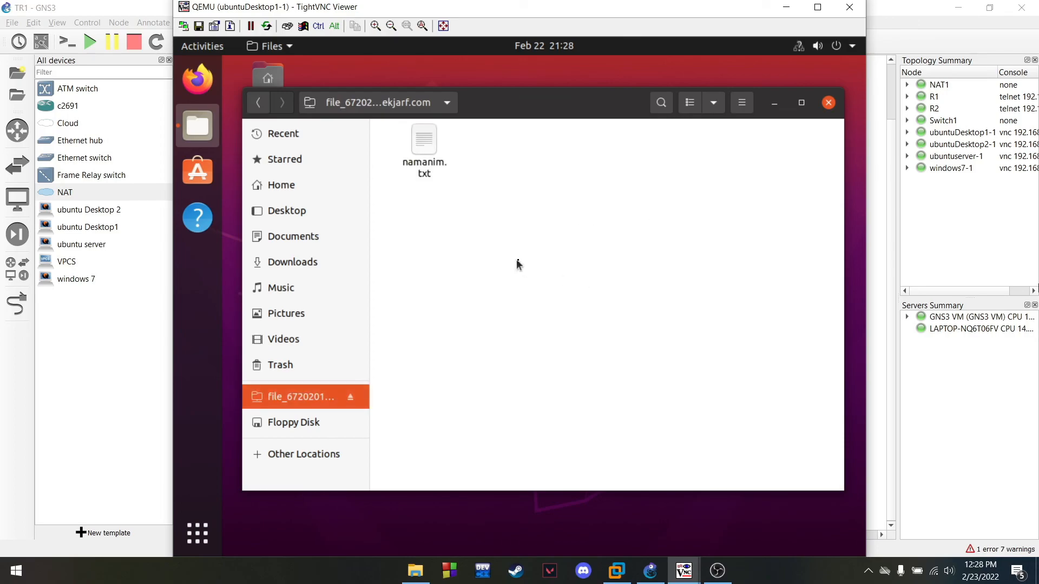
# Add the line 'haloo haloo' to namanim.txt in the text editor and save it
pyautogui.doubleClick(423, 155)
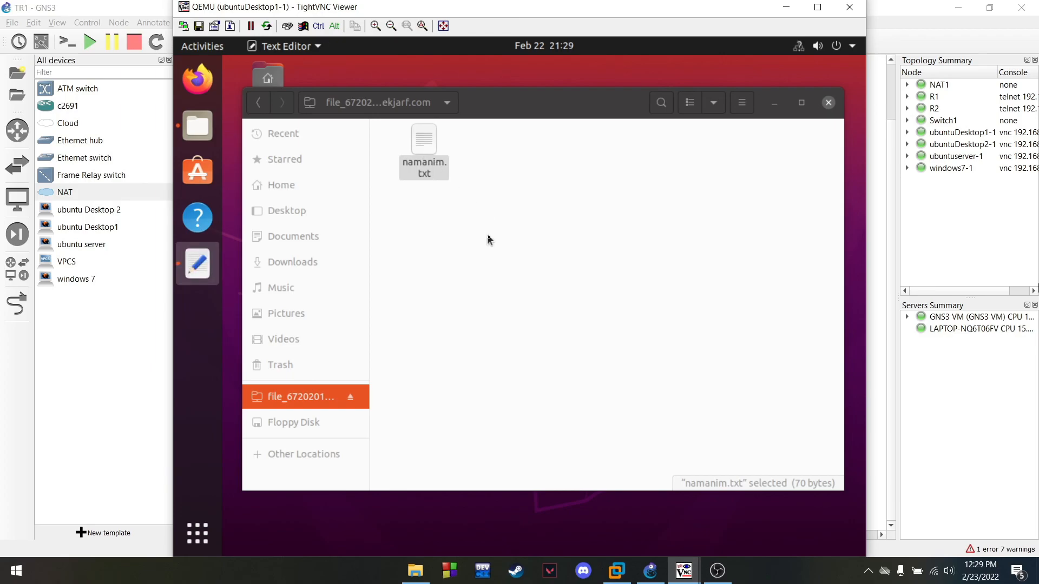
pyautogui.click(475, 112)
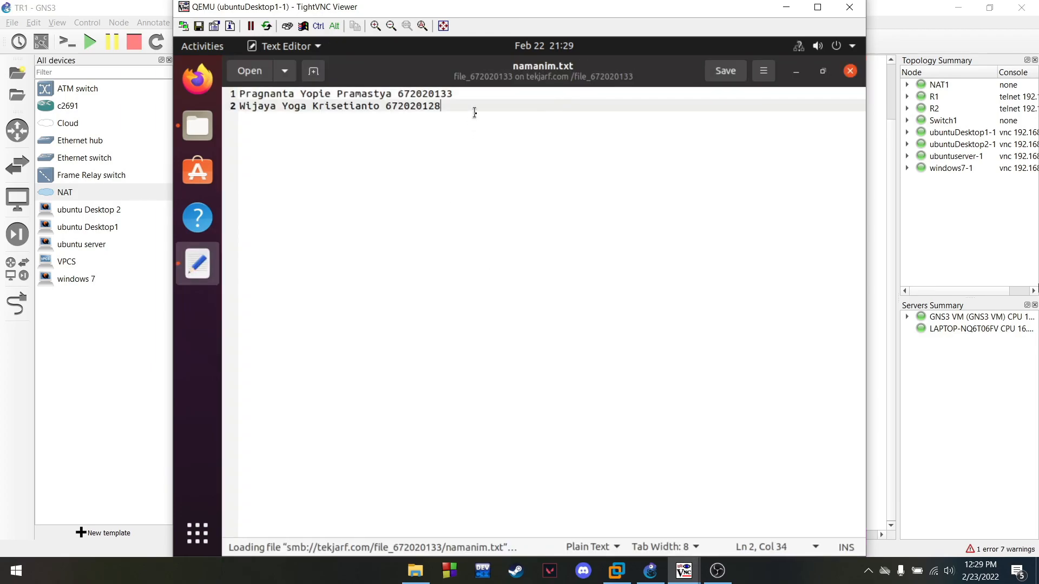
pyautogui.press('Return')
pyautogui.press('Return')
pyautogui.write('h')
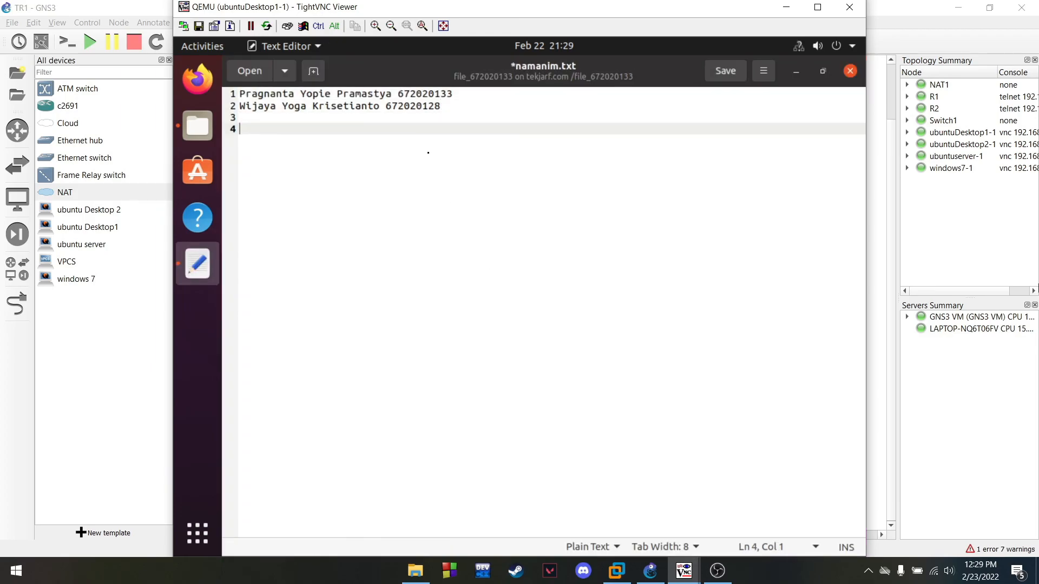
pyautogui.write('aloo haloo')
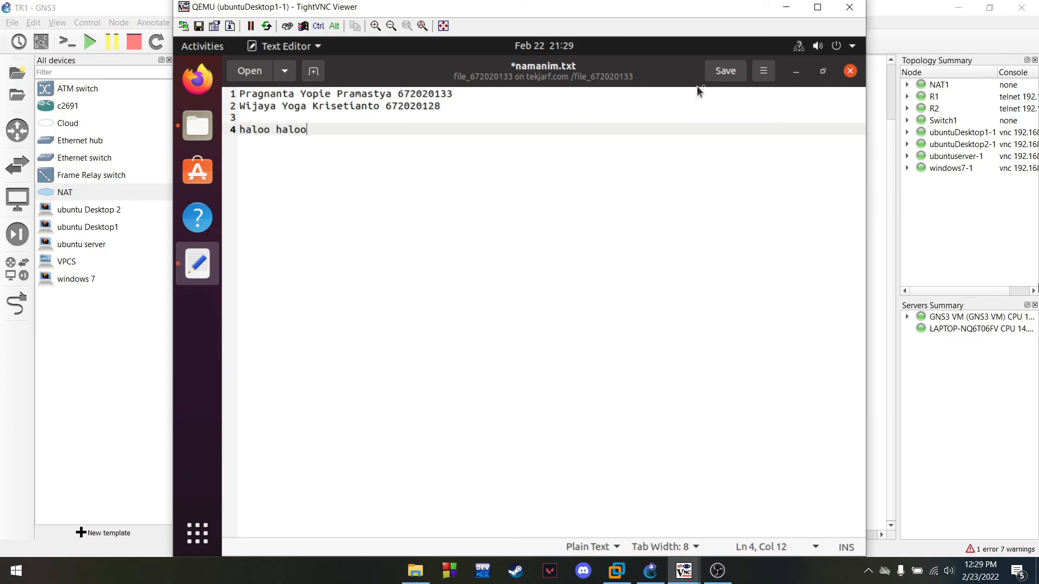
pyautogui.click(725, 72)
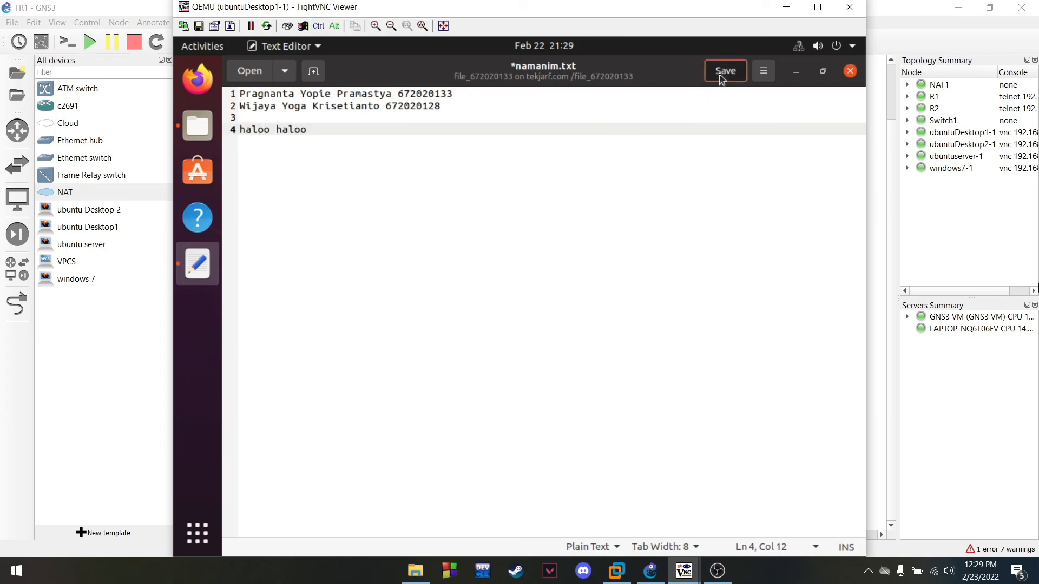
pyautogui.click(851, 72)
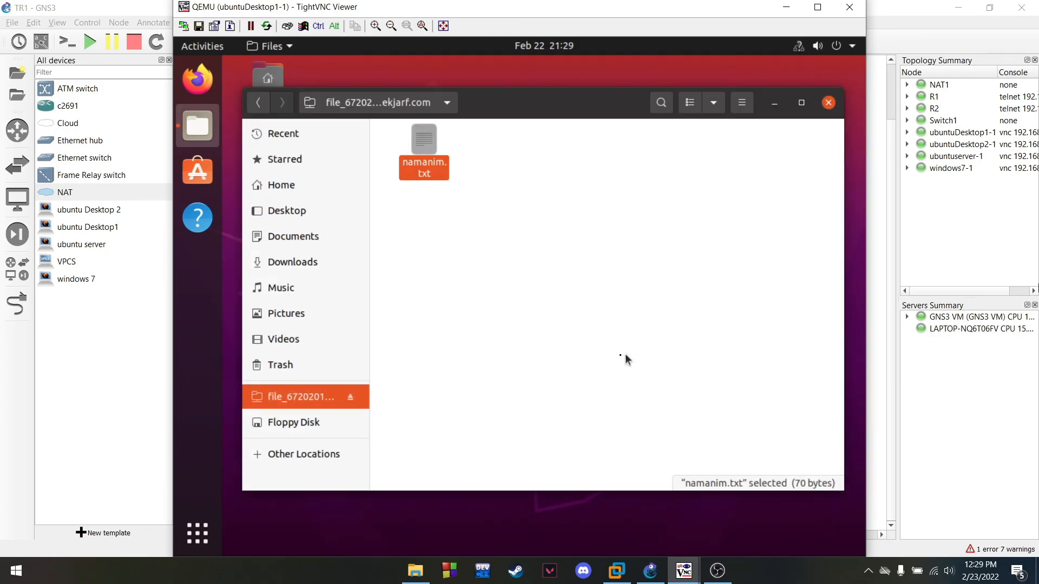
pyautogui.moveTo(684, 576)
pyautogui.click(762, 511)
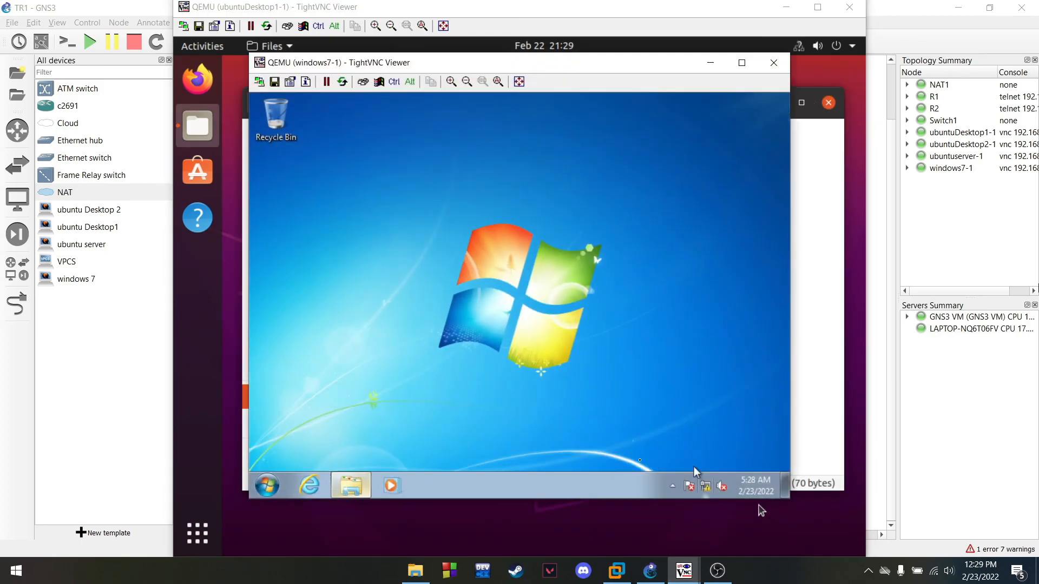
pyautogui.click(359, 485)
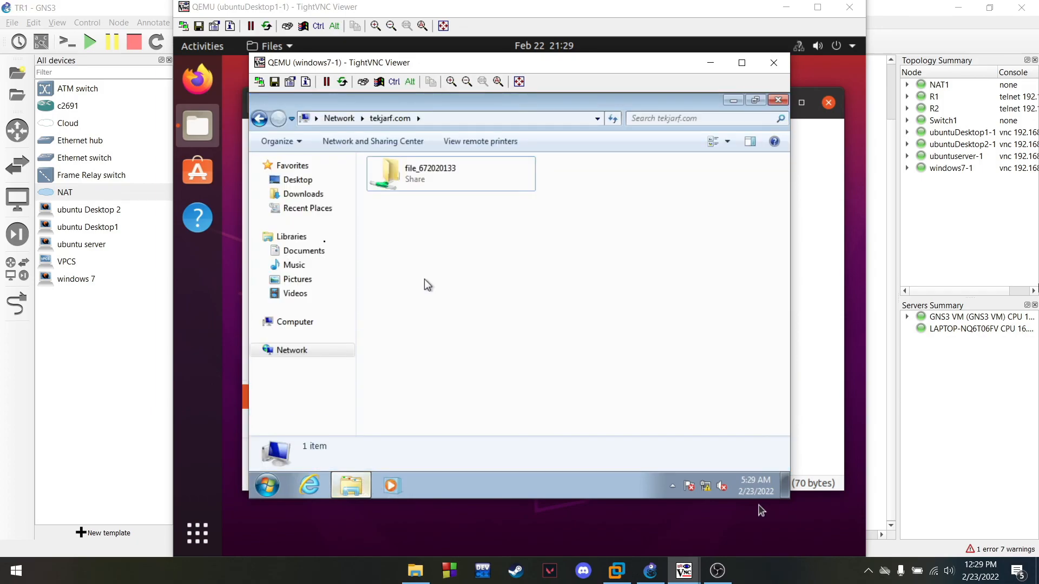
pyautogui.doubleClick(436, 187)
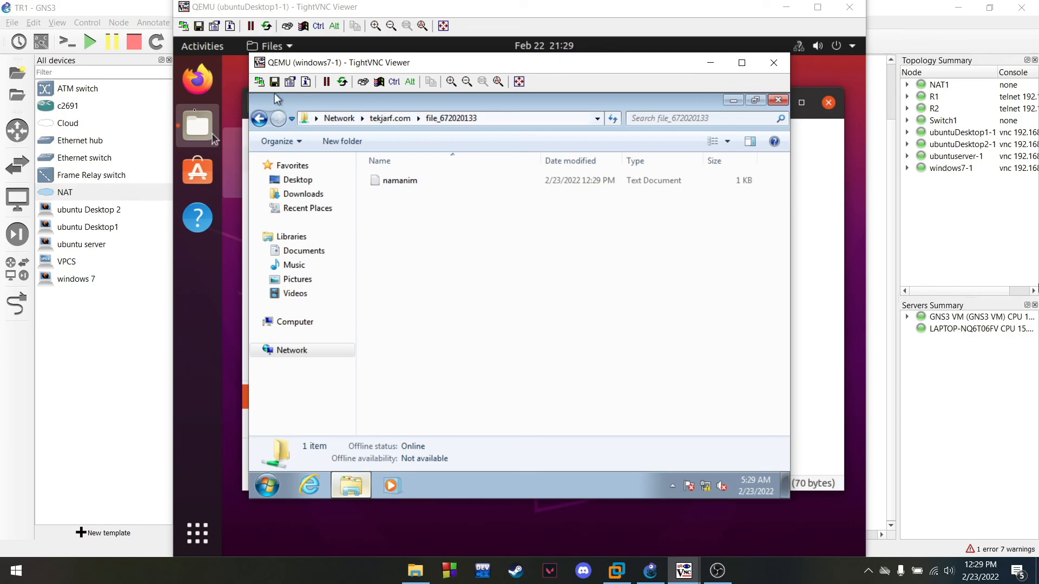
pyautogui.doubleClick(453, 184)
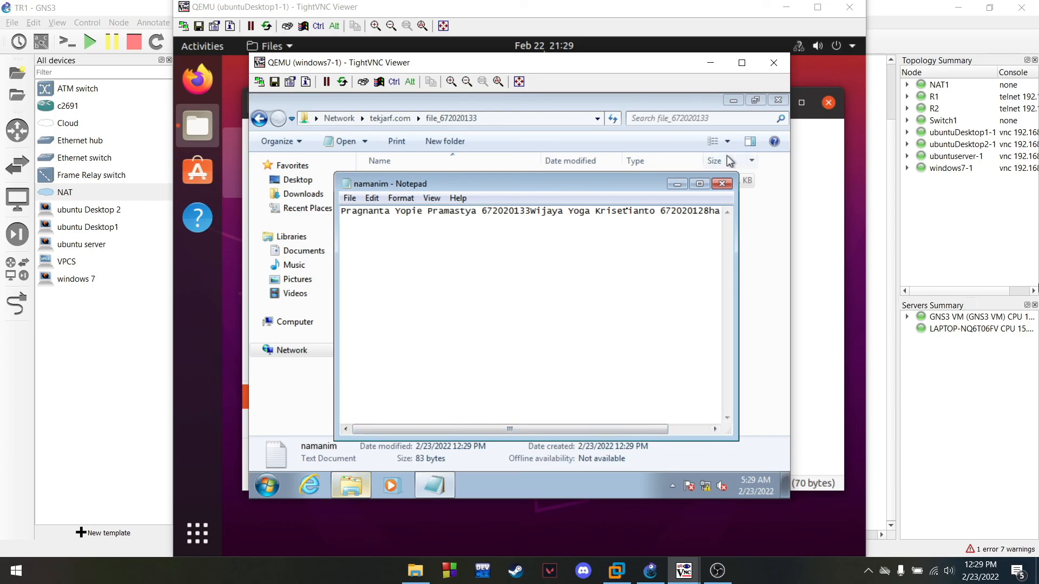
# Add the line 'halo ubuntu' to namanim, save it, and close Notepad
pyautogui.moveTo(403, 430); pyautogui.dragTo(460, 430)
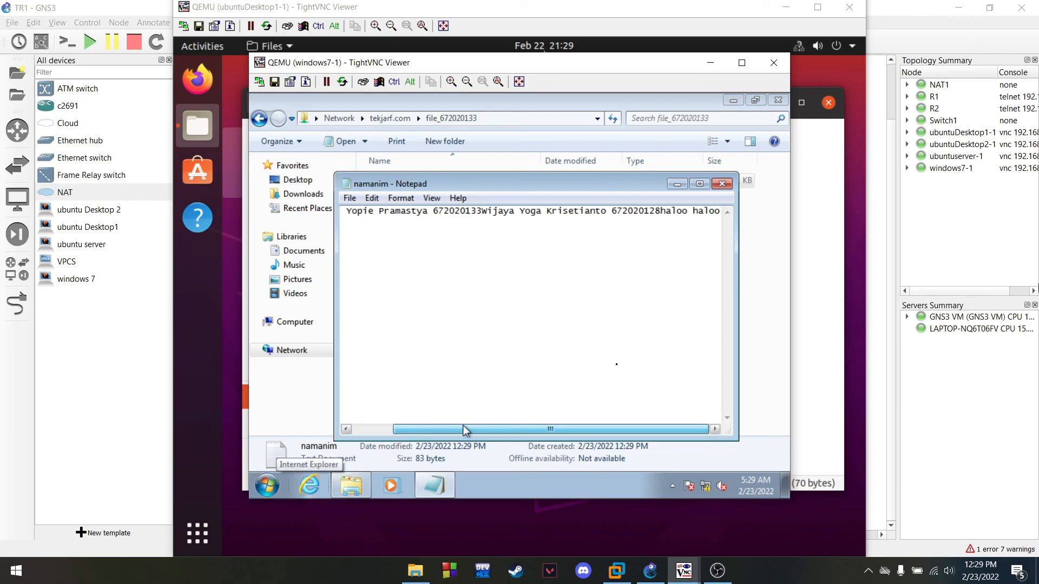
pyautogui.click(425, 321)
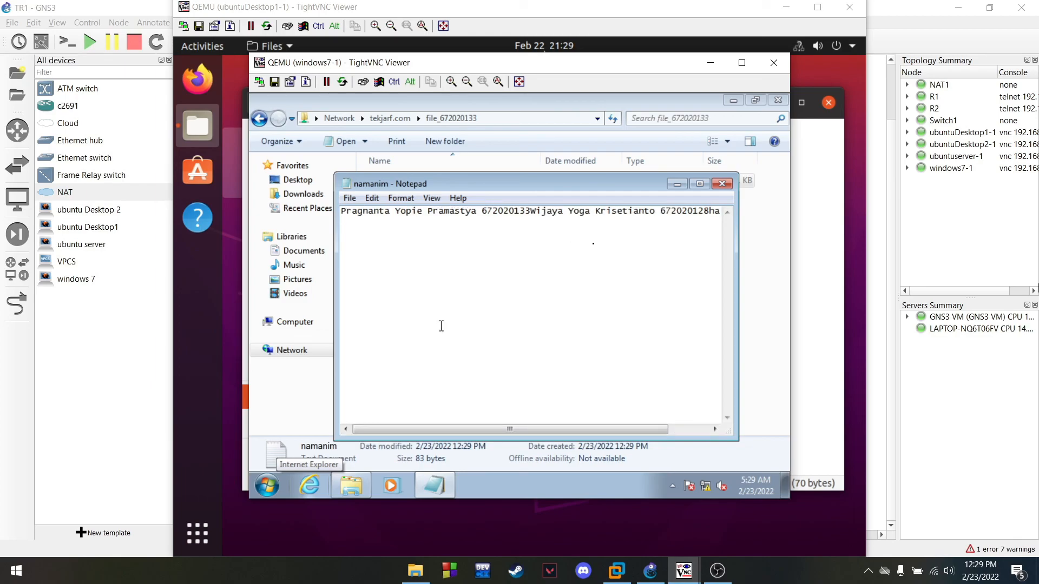
pyautogui.write('halo ubuntu')
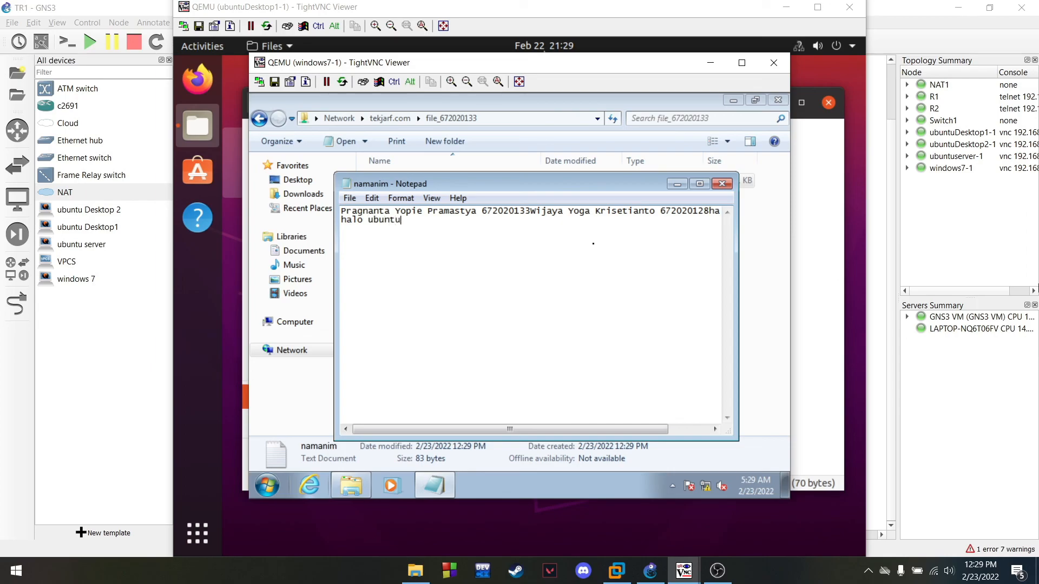
pyautogui.press('ctrl')
pyautogui.hotkey('ctrl', 's')
pyautogui.click(349, 198)
pyautogui.click(376, 246)
pyautogui.click(724, 185)
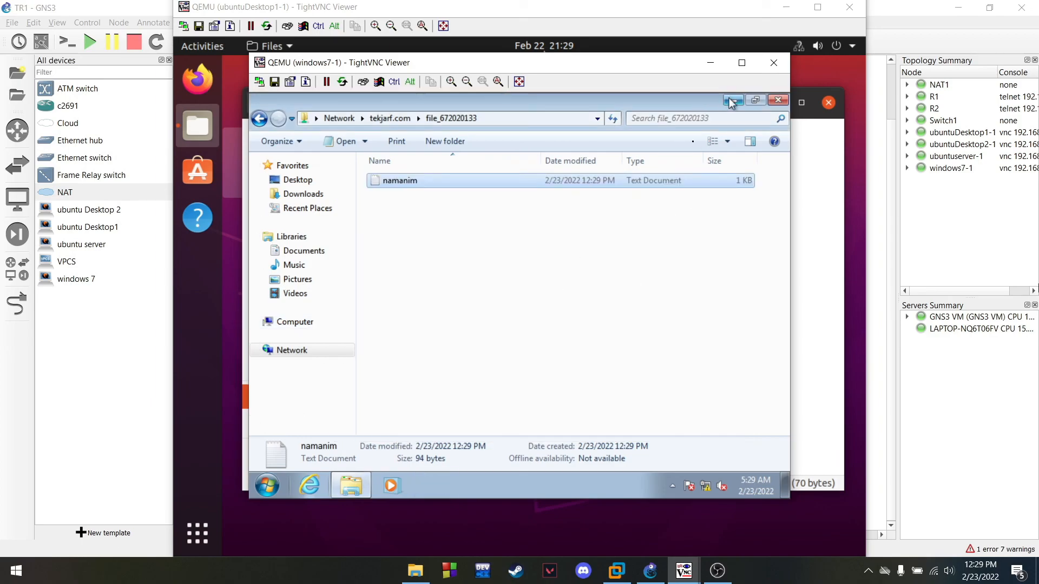
# Back on Ubuntu, reopen namanim.txt to confirm the 'halo ubuntu' line appears
pyautogui.click(778, 100)
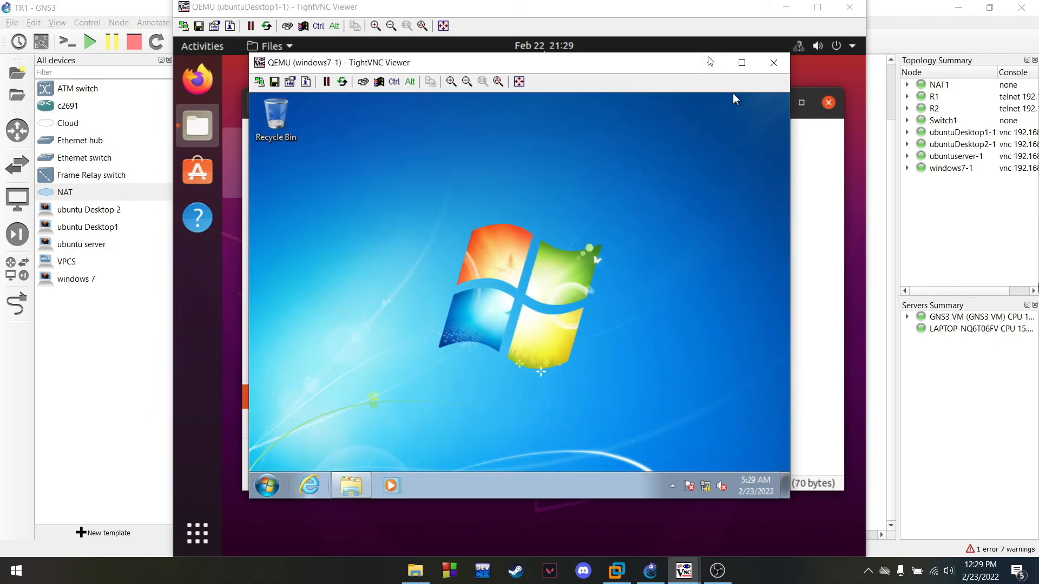
pyautogui.click(711, 63)
pyautogui.click(442, 179)
pyautogui.doubleClick(431, 153)
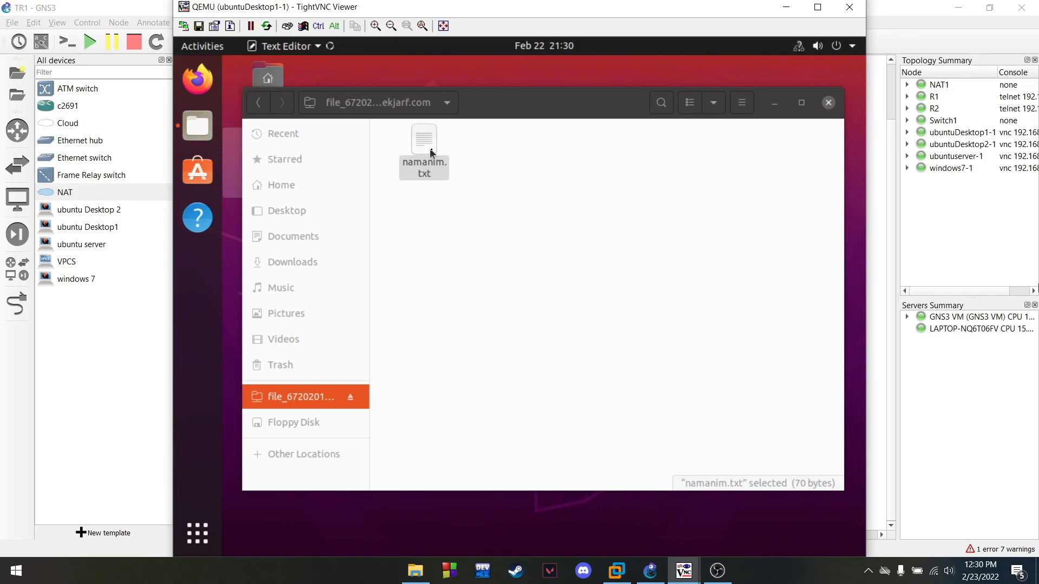
pyautogui.click(318, 144)
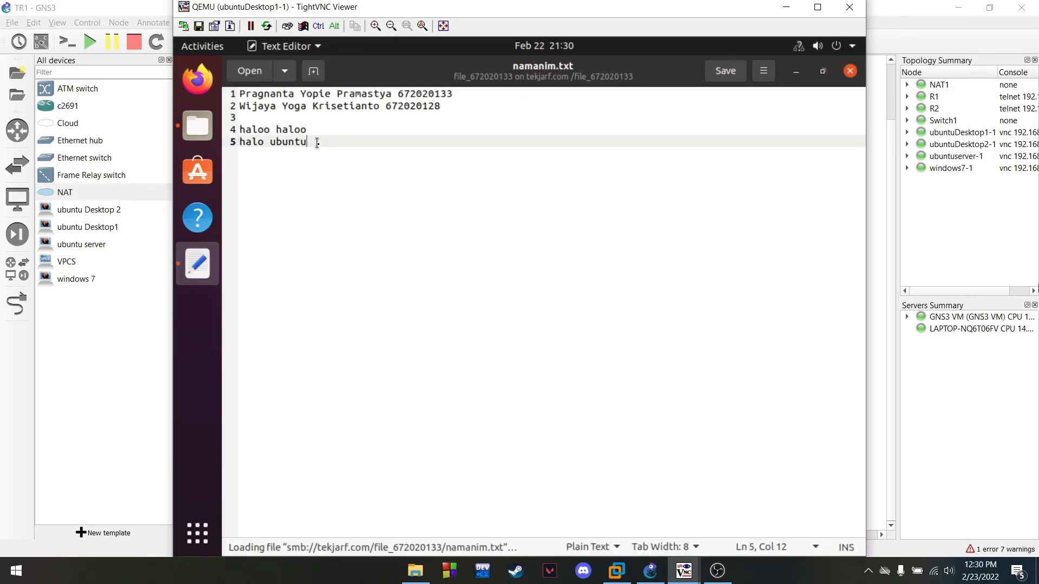